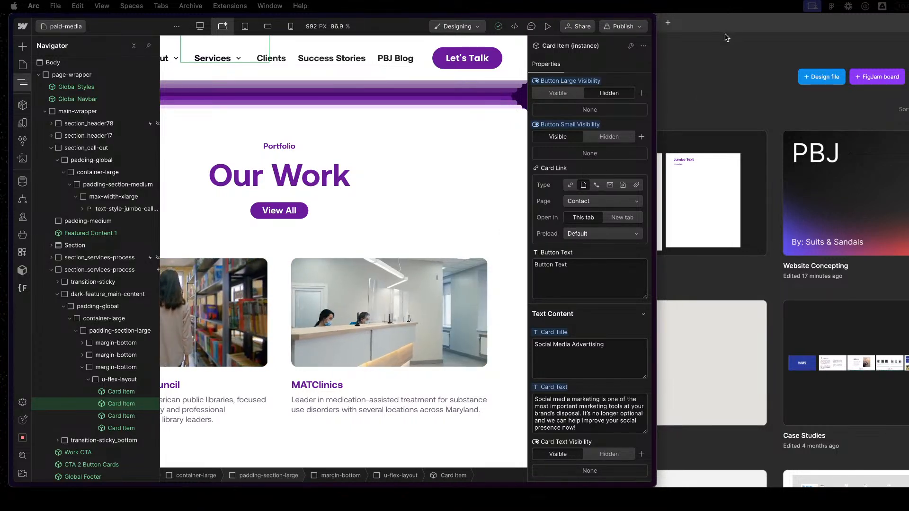
- View the PBJ Website Style Guide file in Figma and return to the paid-media page in Webflow
{"action": "left_click", "coordinate": [734, 23]}
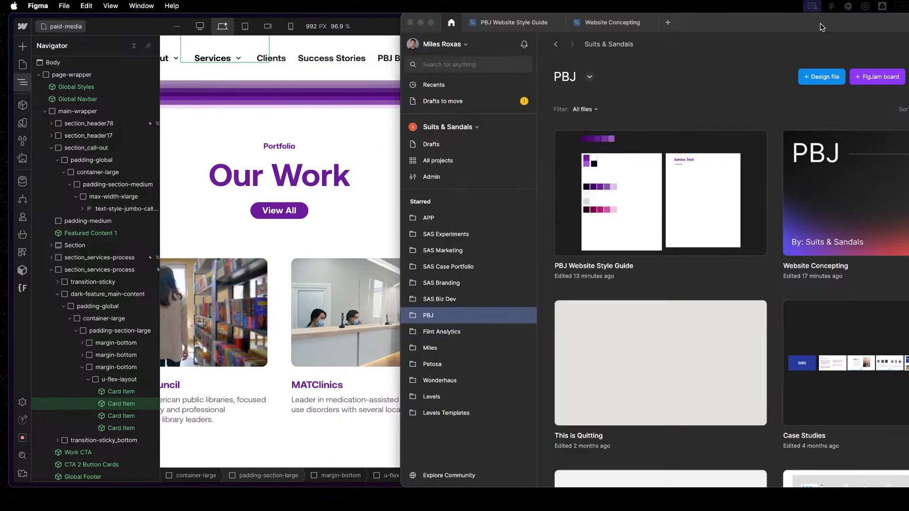
{"action": "key", "text": "ctrl+Tab"}
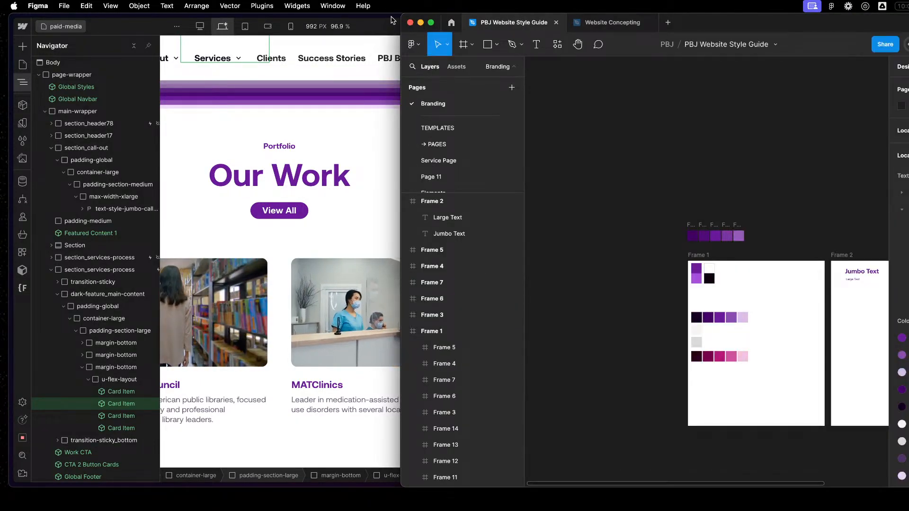
{"action": "left_click", "coordinate": [391, 20]}
{"action": "left_click_drag", "start_coordinate": [701, 14], "coordinate": [873, 13]}
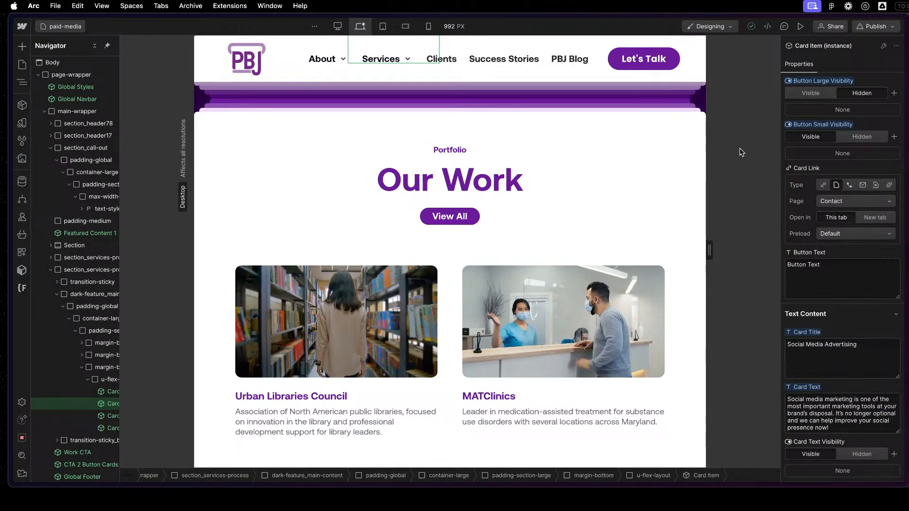
- Examine the Our Work section and the four service card items with their paragraphs on the paid-media page
{"action": "scroll", "coordinate": [320, 183], "scroll_direction": "down", "scroll_amount": 3}
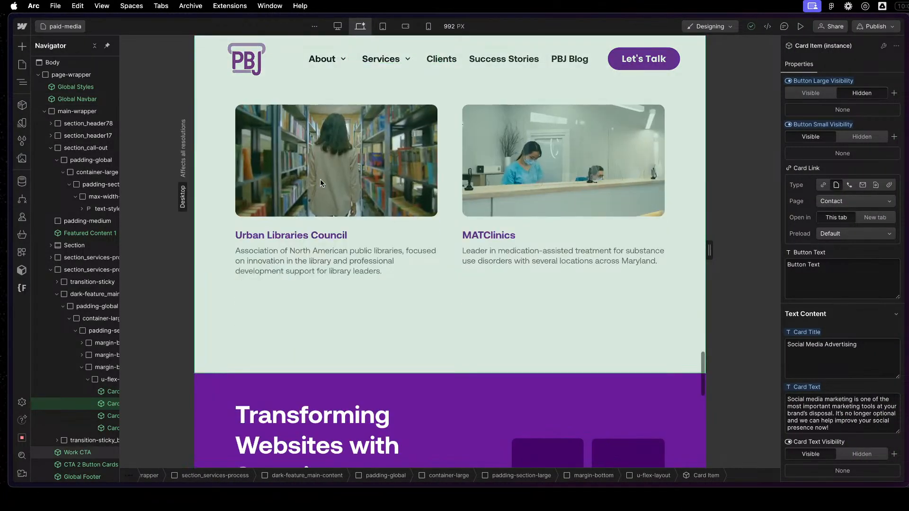
{"action": "scroll", "coordinate": [320, 183], "scroll_direction": "up", "scroll_amount": 2}
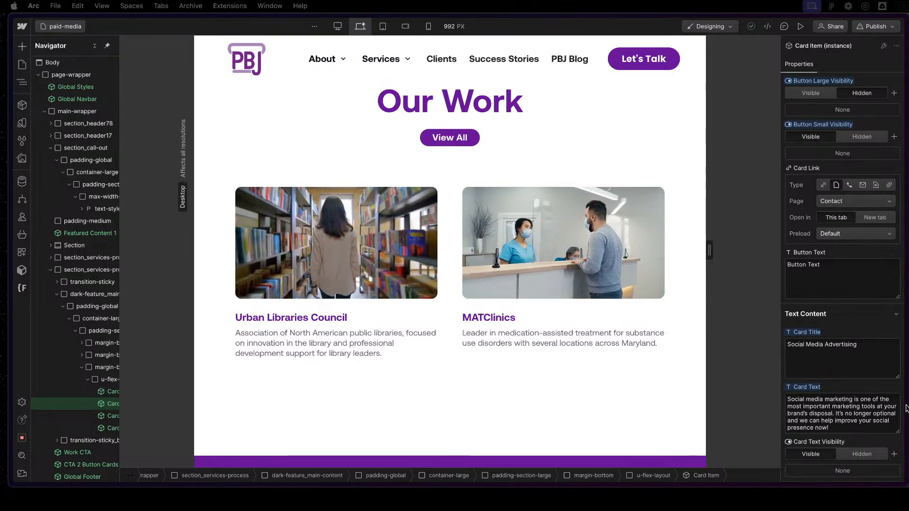
{"action": "scroll", "coordinate": [442, 315], "scroll_direction": "down", "scroll_amount": 10}
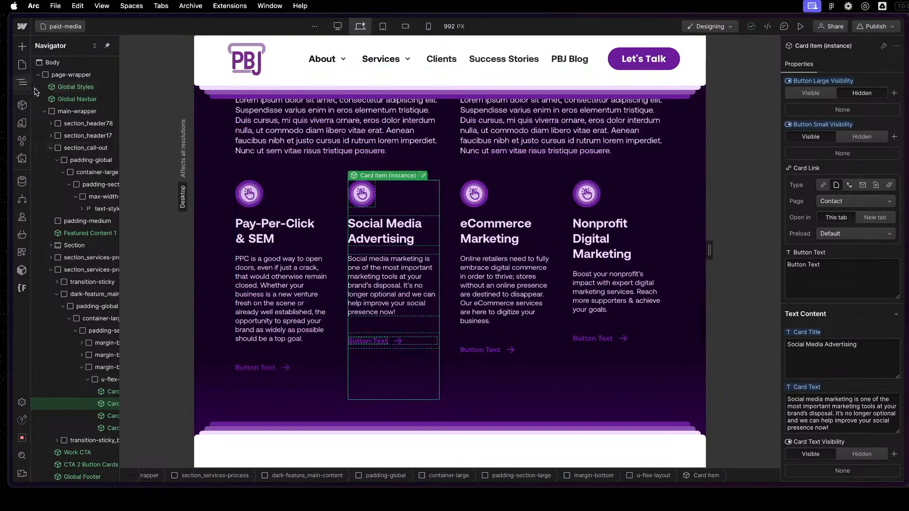
{"action": "scroll", "coordinate": [525, 293], "scroll_direction": "down", "scroll_amount": 15}
{"action": "scroll", "coordinate": [525, 313], "scroll_direction": "down", "scroll_amount": 15}
{"action": "scroll", "coordinate": [405, 348], "scroll_direction": "up", "scroll_amount": 12}
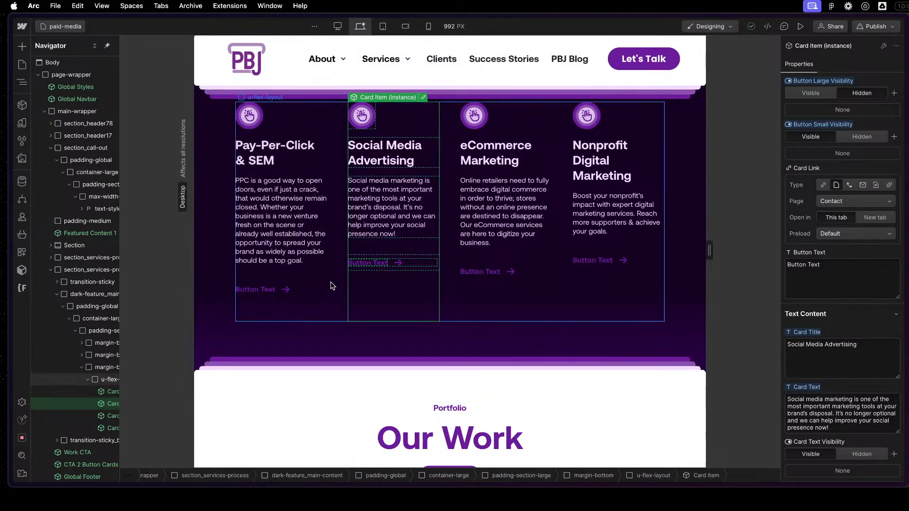
{"action": "left_click", "coordinate": [330, 281]}
{"action": "scroll", "coordinate": [330, 280], "scroll_direction": "up", "scroll_amount": 2}
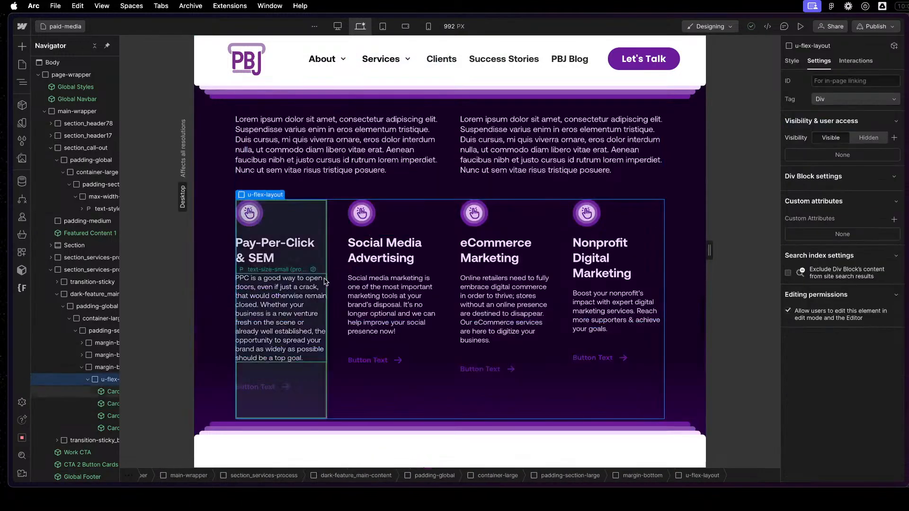
{"action": "left_click", "coordinate": [482, 175]}
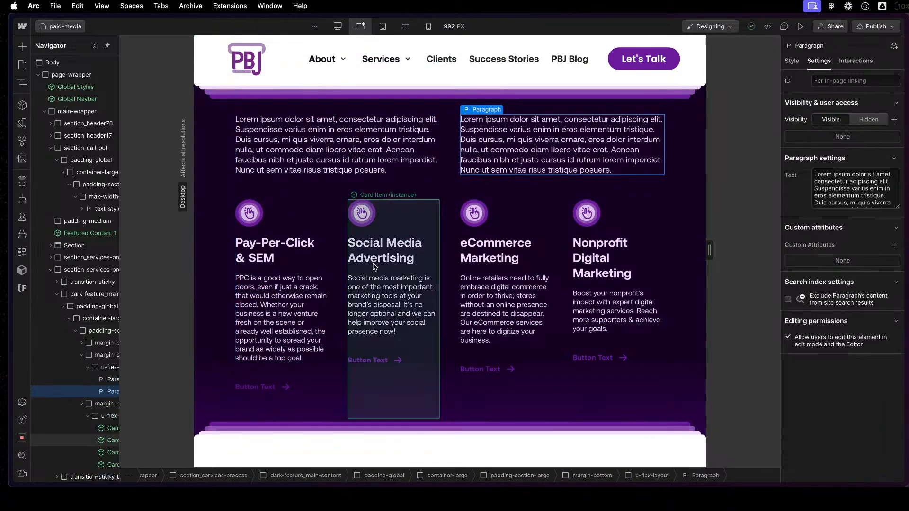
{"action": "left_click", "coordinate": [317, 228]}
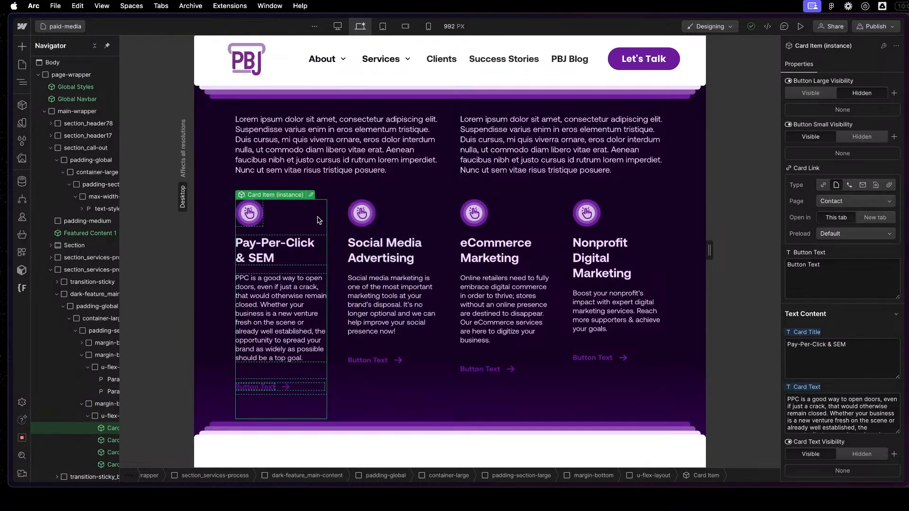
{"action": "left_click", "coordinate": [334, 233]}
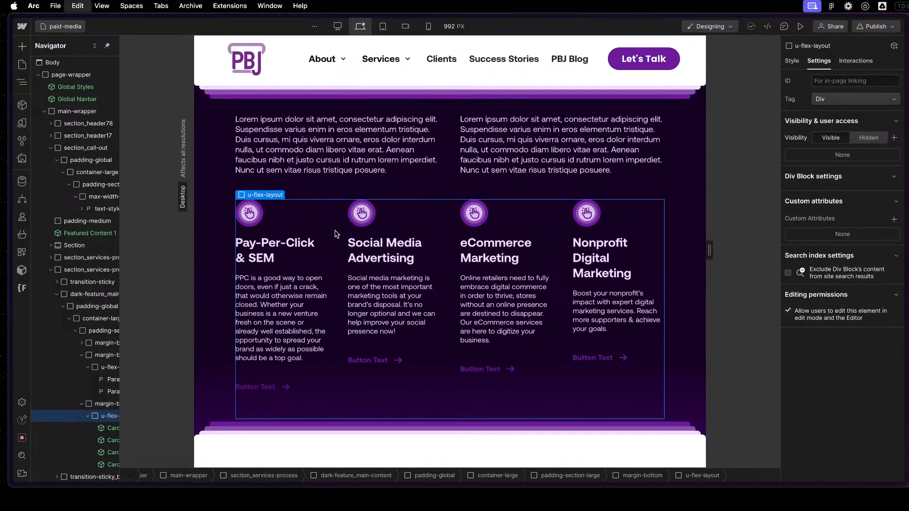
- Open the site's Components page in the designer
{"action": "left_click", "coordinate": [22, 64]}
{"action": "scroll", "coordinate": [90, 350], "scroll_direction": "down", "scroll_amount": 3}
{"action": "left_click", "coordinate": [95, 279]}
{"action": "left_click", "coordinate": [76, 303]}
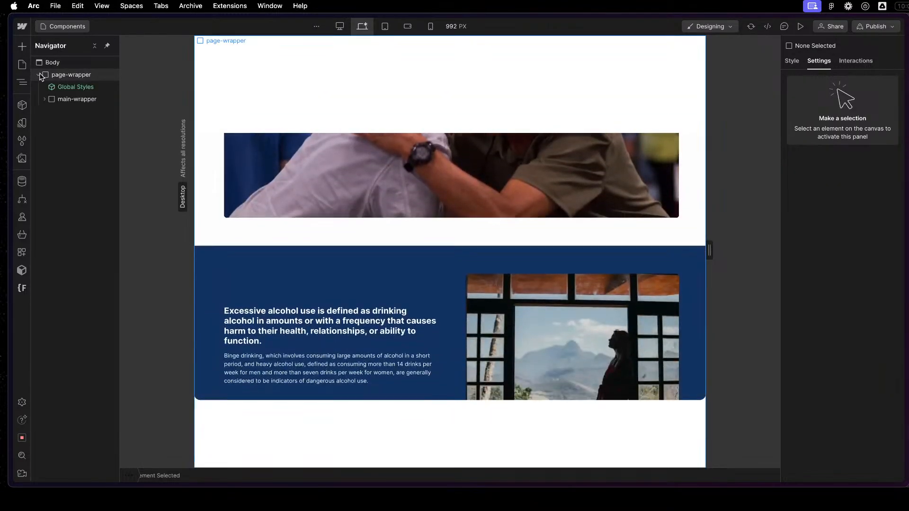
- Examine the three padding-section-large sections inside main-wrapper, including the portfolio showcase and the dark rich text block
{"action": "left_click", "coordinate": [71, 99]}
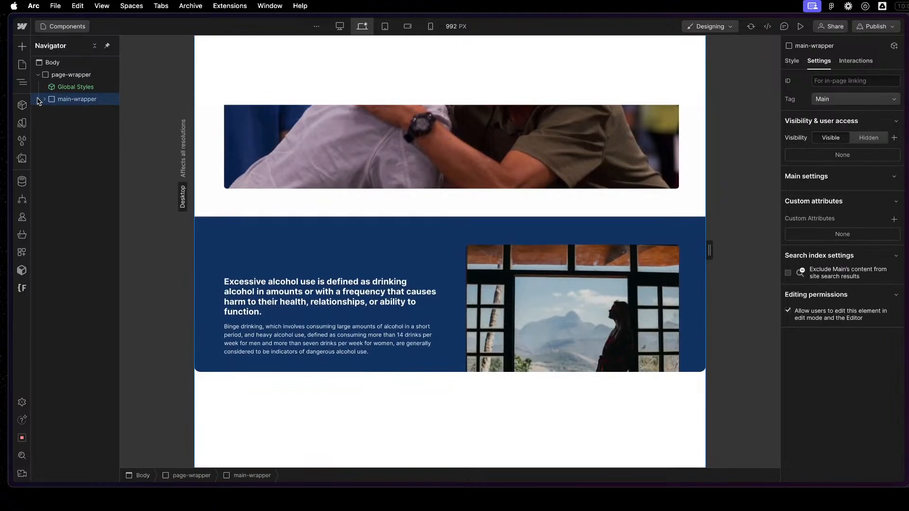
{"action": "scroll", "coordinate": [434, 403], "scroll_direction": "down", "scroll_amount": 1}
{"action": "scroll", "coordinate": [414, 380], "scroll_direction": "down", "scroll_amount": 5}
{"action": "left_click", "coordinate": [46, 99]}
{"action": "left_click", "coordinate": [83, 110]}
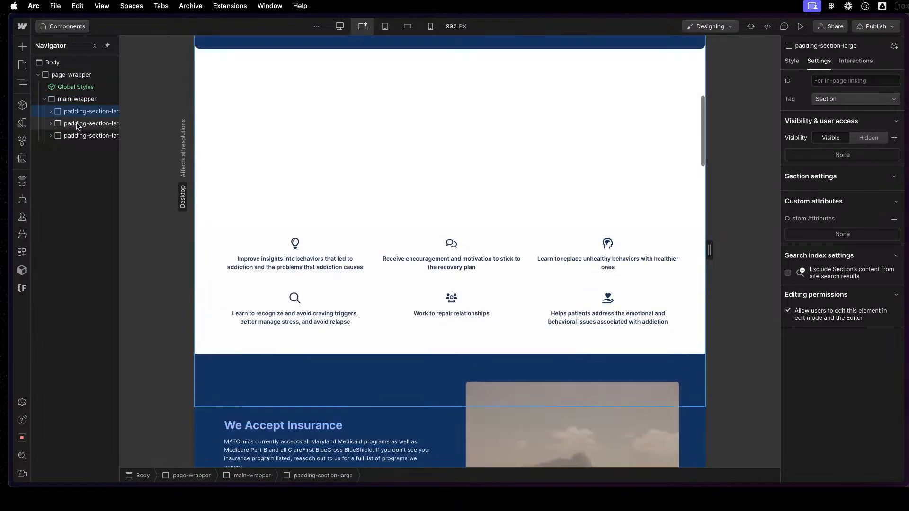
{"action": "left_click", "coordinate": [84, 127]}
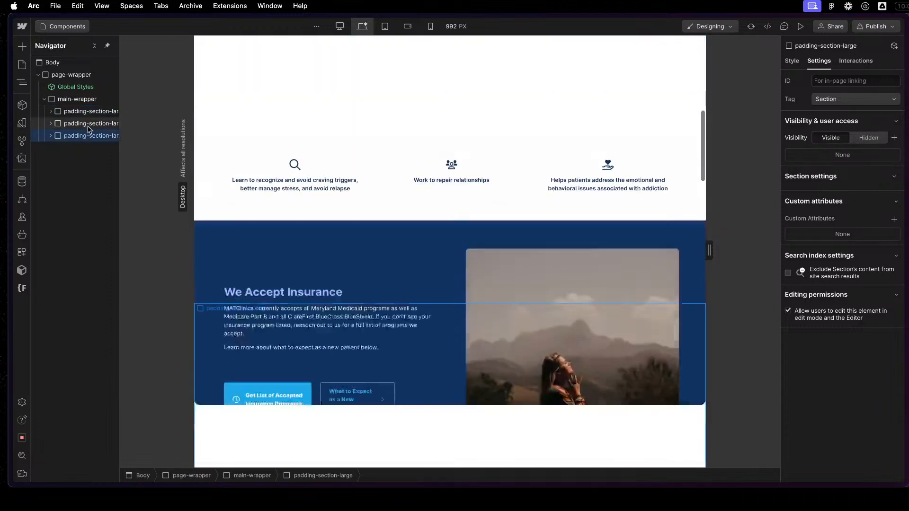
{"action": "scroll", "coordinate": [395, 314], "scroll_direction": "down", "scroll_amount": 10}
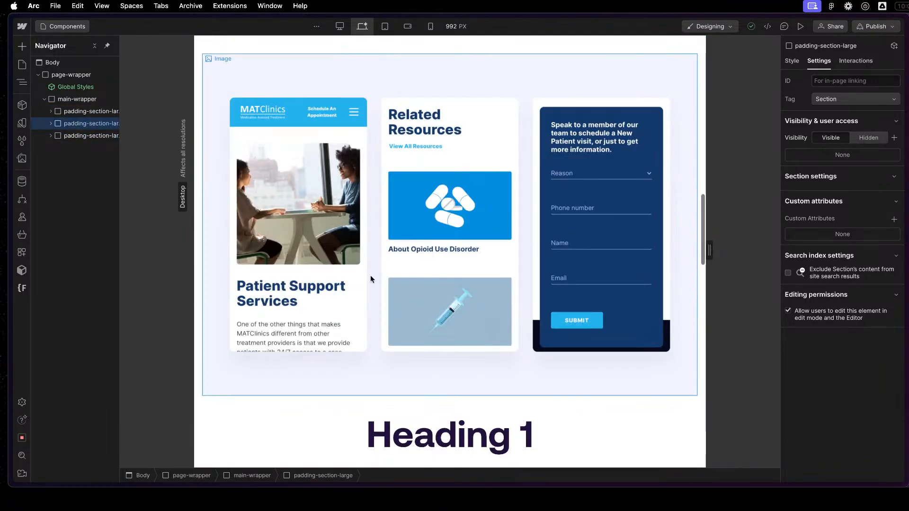
{"action": "scroll", "coordinate": [515, 217], "scroll_direction": "down", "scroll_amount": 15}
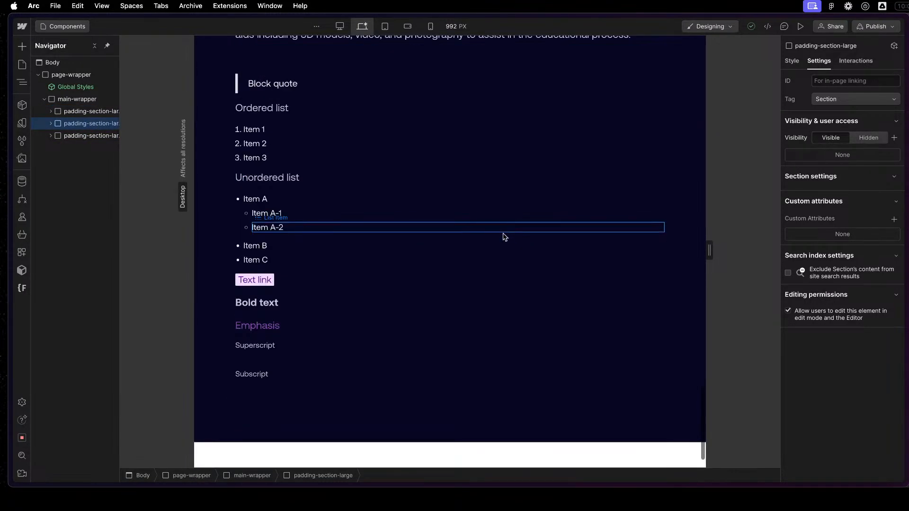
{"action": "left_click", "coordinate": [269, 372]}
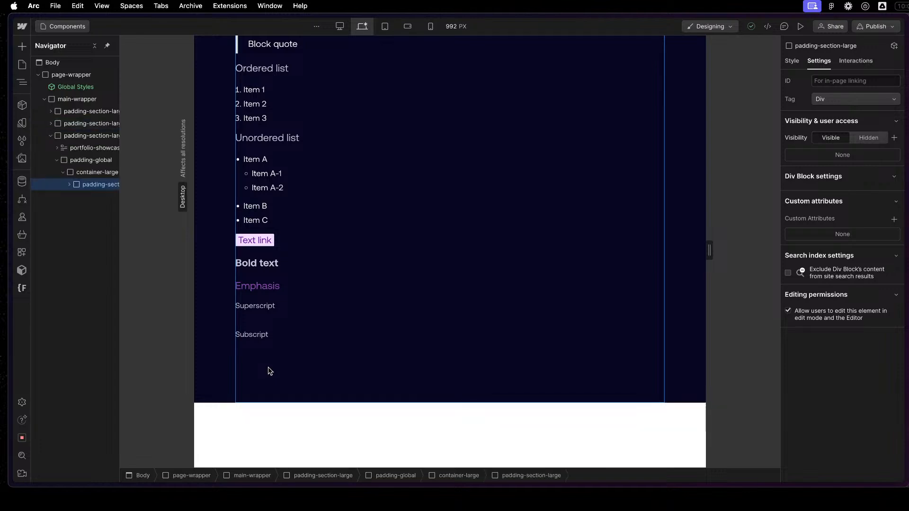
{"action": "left_click", "coordinate": [51, 135]}
{"action": "left_click", "coordinate": [87, 110]}
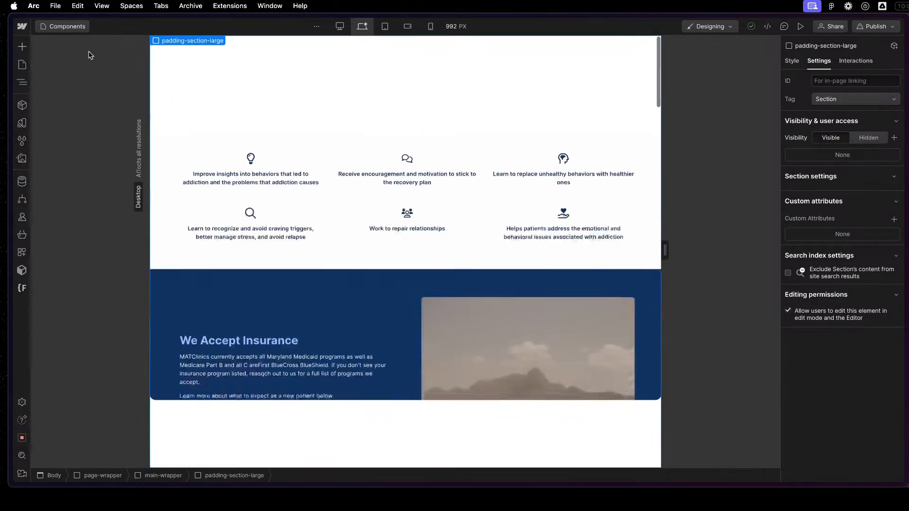
- Expand the whole element tree and widen the Navigator so full element names fit
{"action": "left_click", "coordinate": [94, 46]}
{"action": "left_click", "coordinate": [95, 46]}
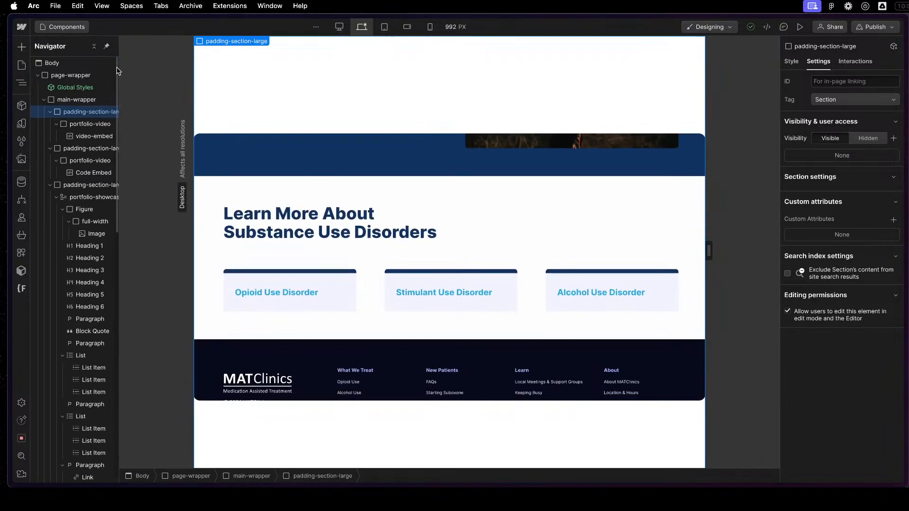
{"action": "left_click_drag", "start_coordinate": [118, 67], "coordinate": [209, 86]}
- Delete the second padding-section-large section, whose portfolio-video block holds the Code Embed, from main-wrapper
{"action": "scroll", "coordinate": [494, 265], "scroll_direction": "down", "scroll_amount": 5}
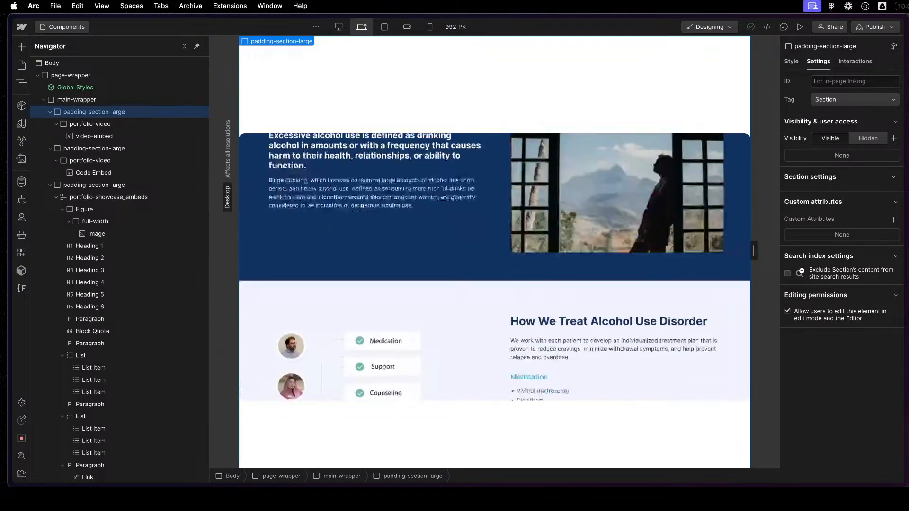
{"action": "scroll", "coordinate": [495, 265], "scroll_direction": "down", "scroll_amount": 6}
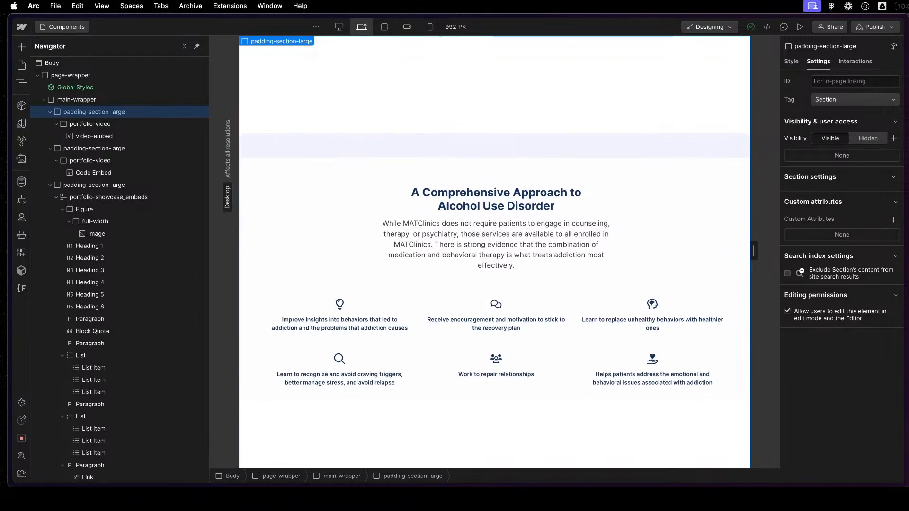
{"action": "scroll", "coordinate": [494, 265], "scroll_direction": "down", "scroll_amount": 7}
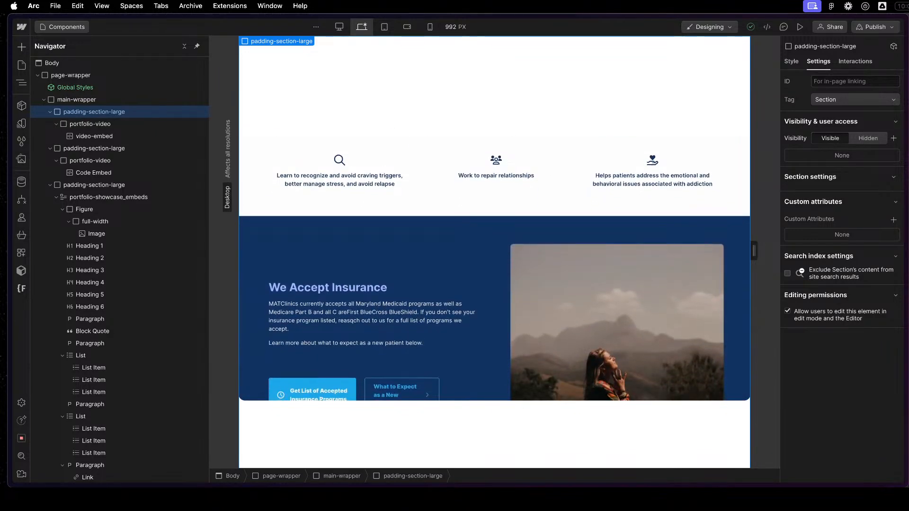
{"action": "scroll", "coordinate": [494, 266], "scroll_direction": "down", "scroll_amount": 4}
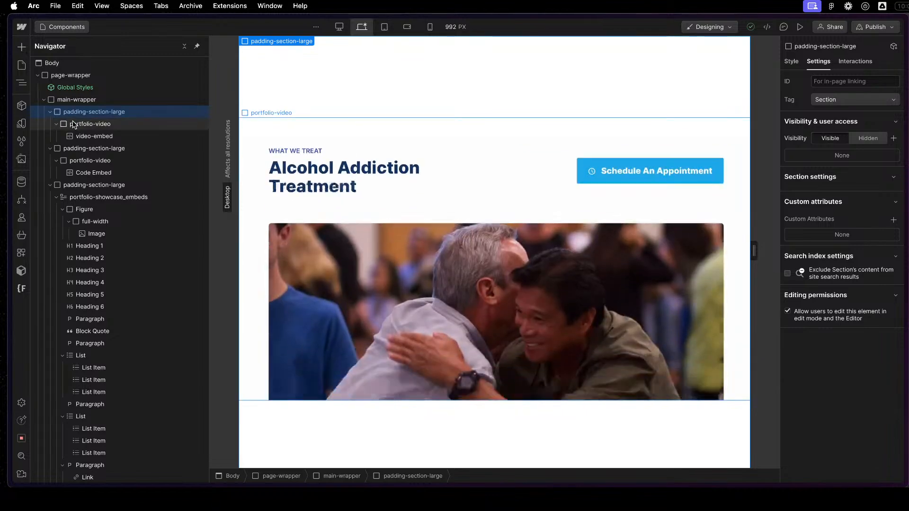
{"action": "left_click", "coordinate": [72, 124]}
{"action": "left_click", "coordinate": [56, 124]}
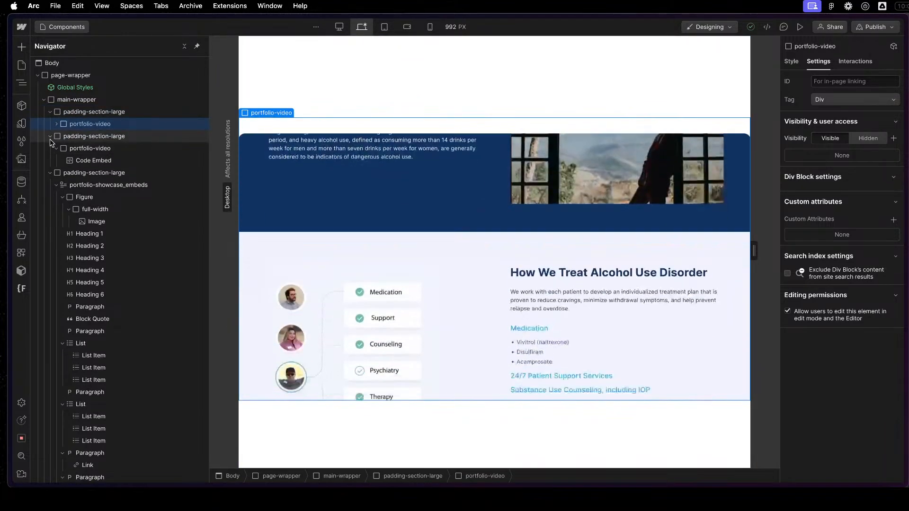
{"action": "left_click", "coordinate": [56, 148]}
{"action": "left_click", "coordinate": [132, 138]}
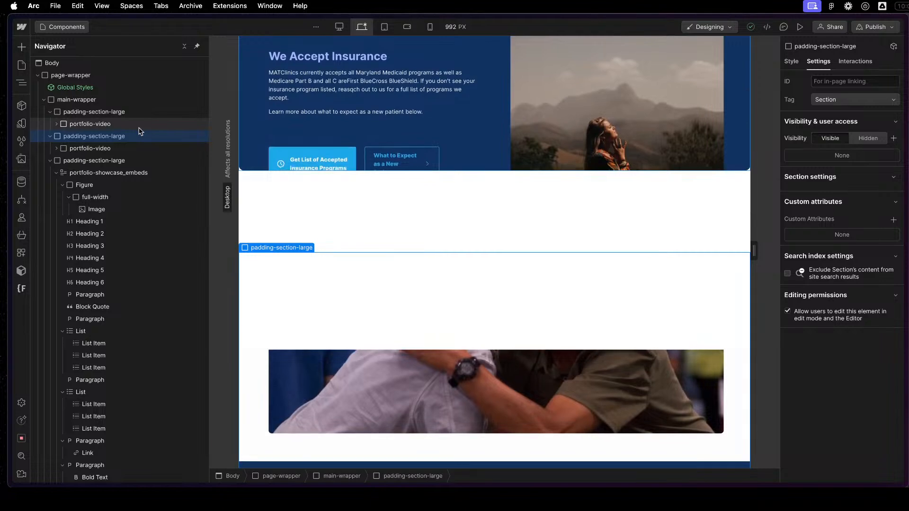
{"action": "key", "text": "Delete"}
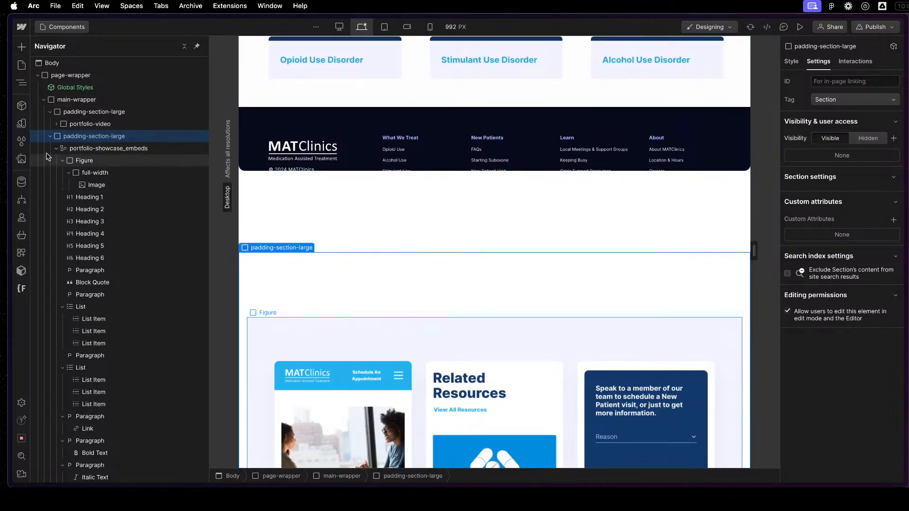
- Examine the portfolio-showcase_embeds and padding-global blocks, and collapse both remaining padding-section-large sections in the element tree
{"action": "left_click", "coordinate": [56, 149]}
{"action": "left_click", "coordinate": [56, 161]}
{"action": "left_click", "coordinate": [106, 148]}
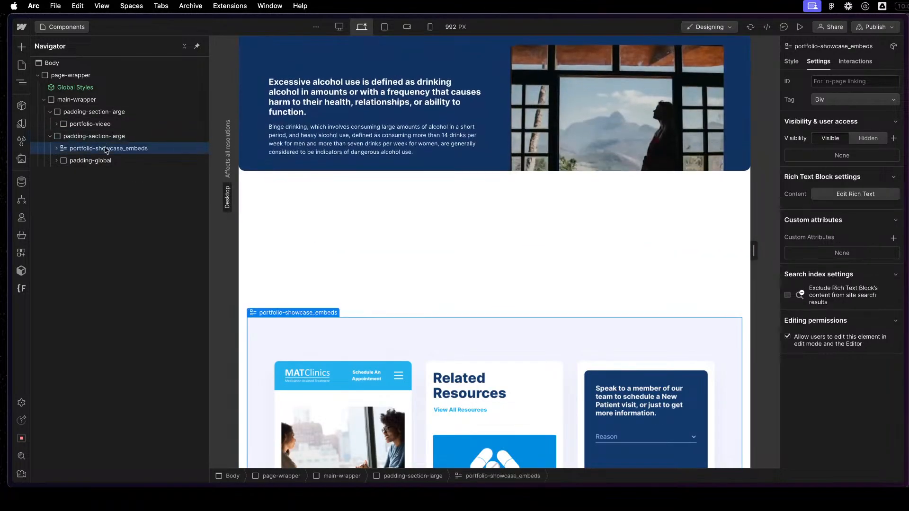
{"action": "left_click", "coordinate": [90, 161]}
{"action": "scroll", "coordinate": [630, 398], "scroll_direction": "down", "scroll_amount": 5}
{"action": "scroll", "coordinate": [617, 405], "scroll_direction": "down", "scroll_amount": 2}
{"action": "scroll", "coordinate": [599, 420], "scroll_direction": "down", "scroll_amount": 8}
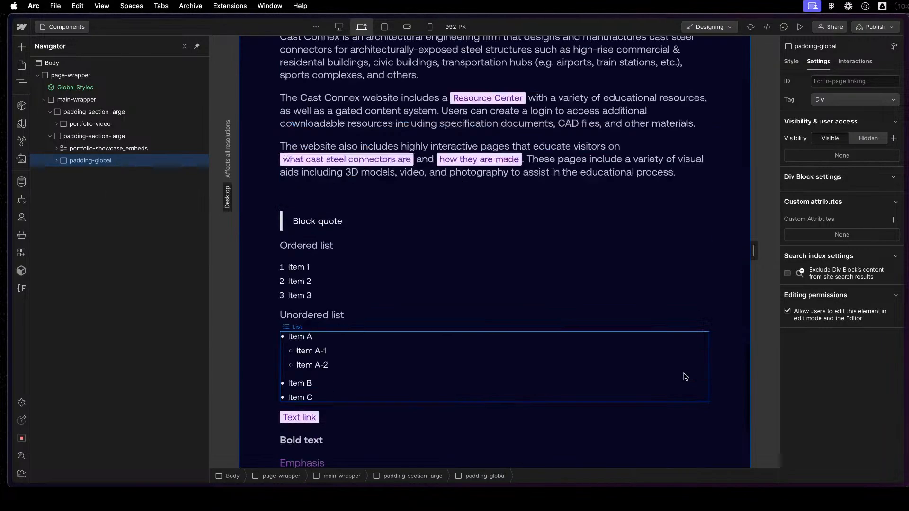
{"action": "scroll", "coordinate": [682, 378], "scroll_direction": "down", "scroll_amount": 7}
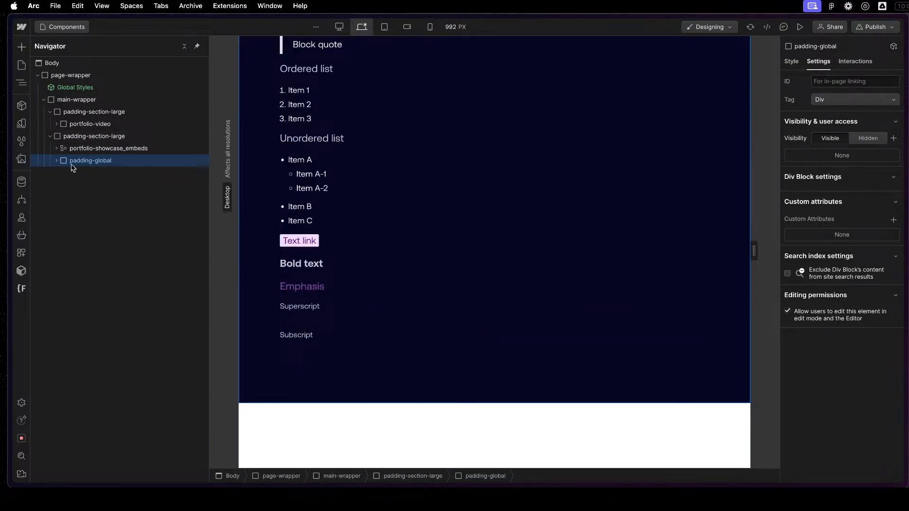
{"action": "left_click", "coordinate": [50, 136]}
{"action": "left_click", "coordinate": [50, 111]}
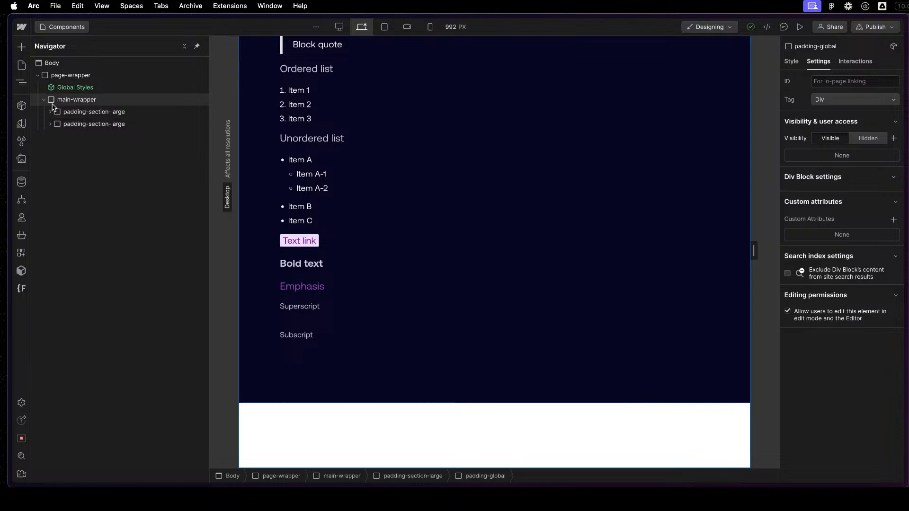
- Add a Section element to main-wrapper and nest the first padding-section-large, which holds portfolio-video, inside it
{"action": "left_click", "coordinate": [62, 100]}
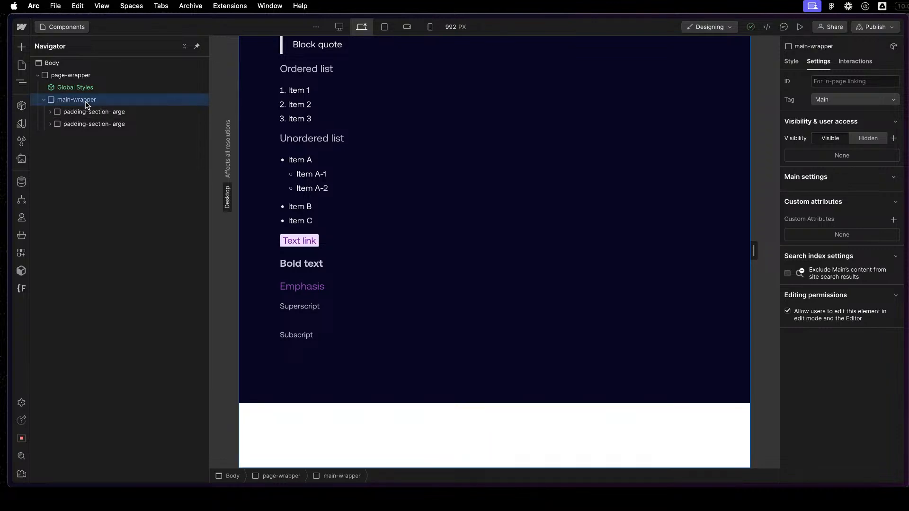
{"action": "key", "text": "super+k"}
{"action": "type", "text": "se"}
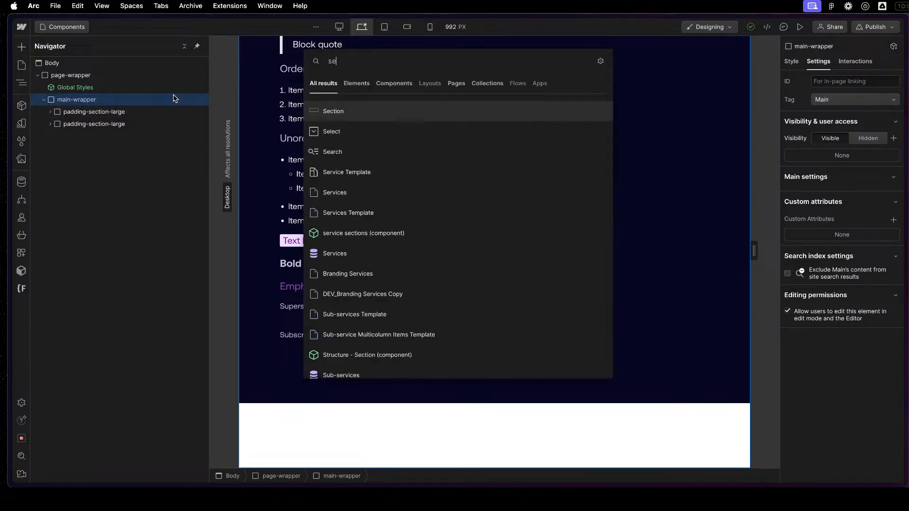
{"action": "left_click", "coordinate": [423, 109]}
{"action": "left_click_drag", "start_coordinate": [93, 136], "coordinate": [93, 110]}
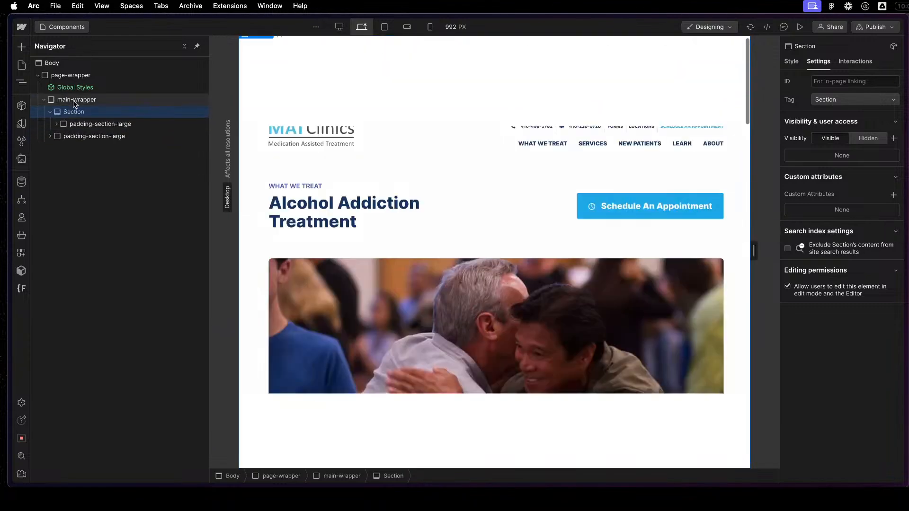
{"action": "left_click", "coordinate": [75, 101]}
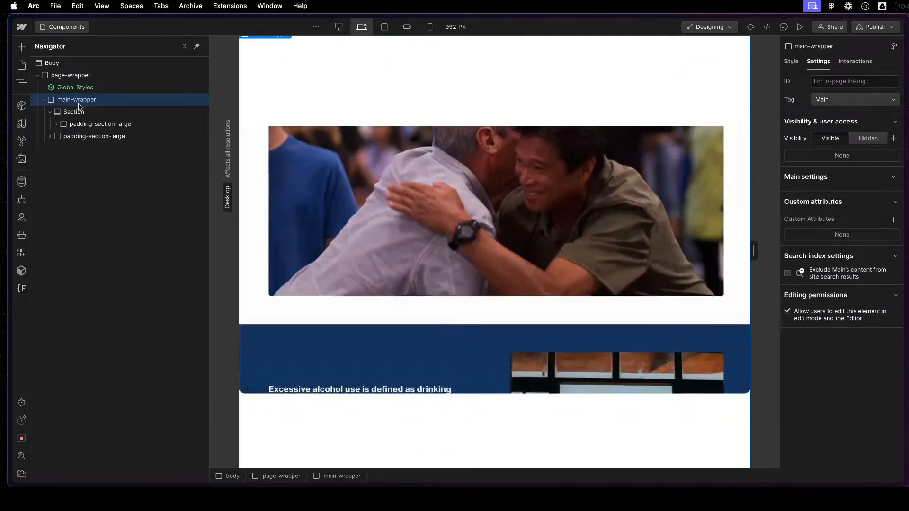
- Check what the new Section's padding-section-large block contains, and collapse the Section in the element tree
{"action": "left_click", "coordinate": [56, 123]}
{"action": "left_click", "coordinate": [63, 137]}
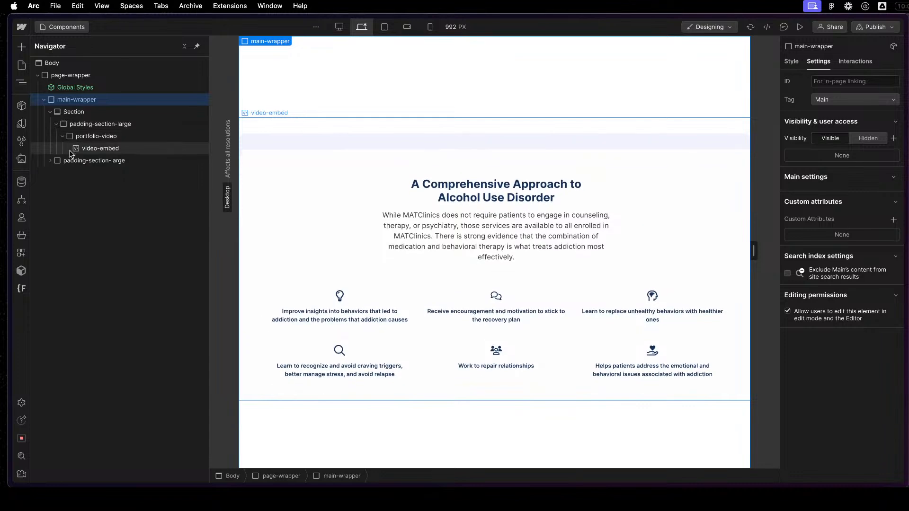
{"action": "left_click", "coordinate": [63, 136]}
{"action": "left_click", "coordinate": [56, 123]}
{"action": "left_click", "coordinate": [53, 121]}
{"action": "left_click", "coordinate": [51, 111]}
- Create the class sg-portfolio-video on the Section that wraps the portfolio video
{"action": "left_click", "coordinate": [78, 100]}
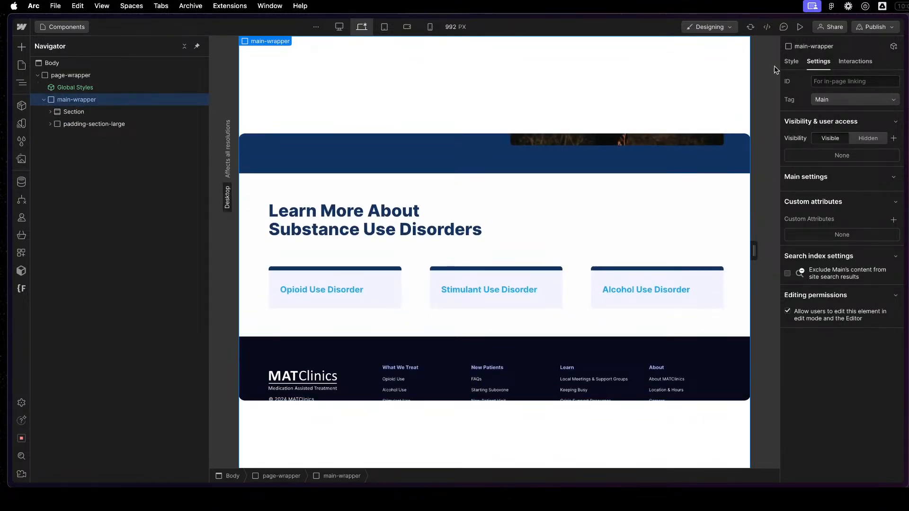
{"action": "left_click", "coordinate": [789, 62]}
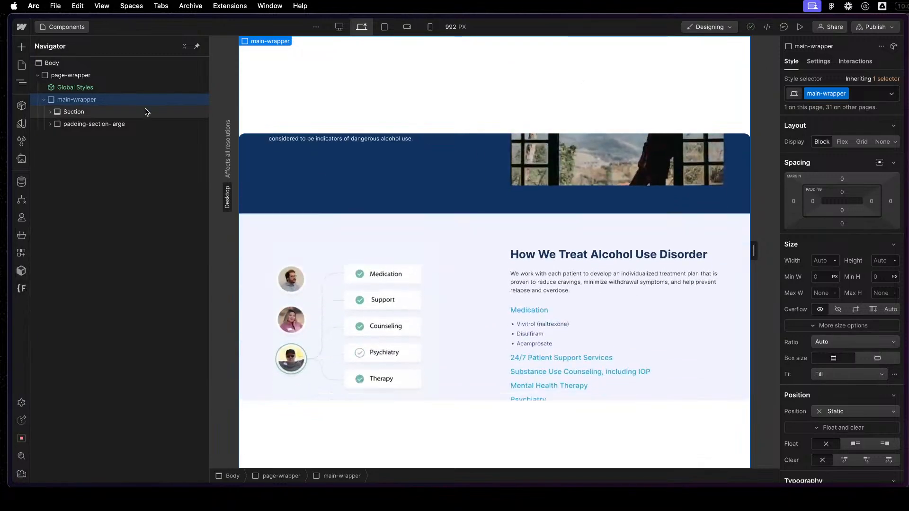
{"action": "left_click", "coordinate": [142, 114]}
{"action": "left_click", "coordinate": [825, 98]}
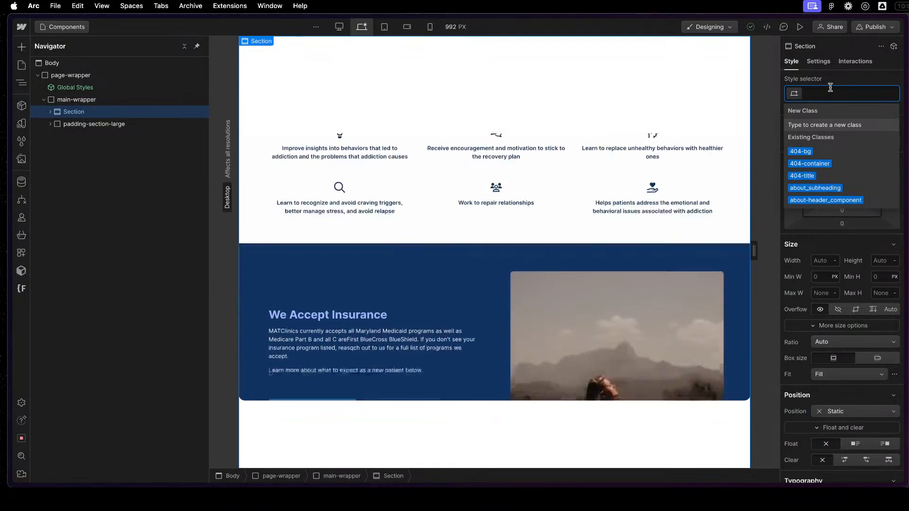
{"action": "key", "text": "Escape"}
{"action": "left_click", "coordinate": [833, 89]}
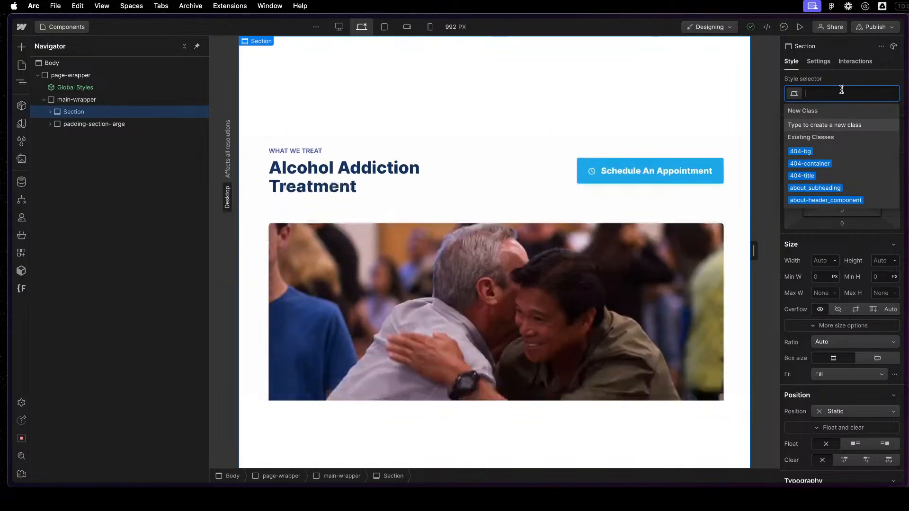
{"action": "type", "text": "sg"}
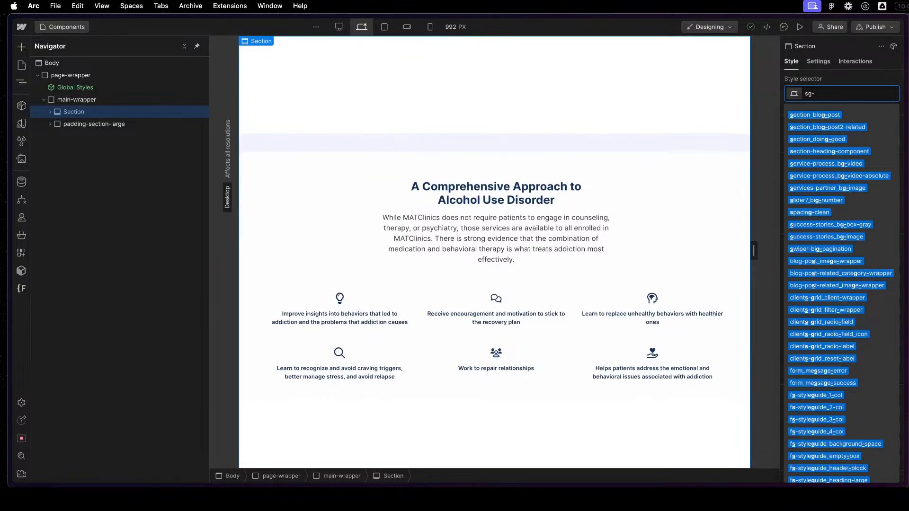
{"action": "type", "text": "-"}
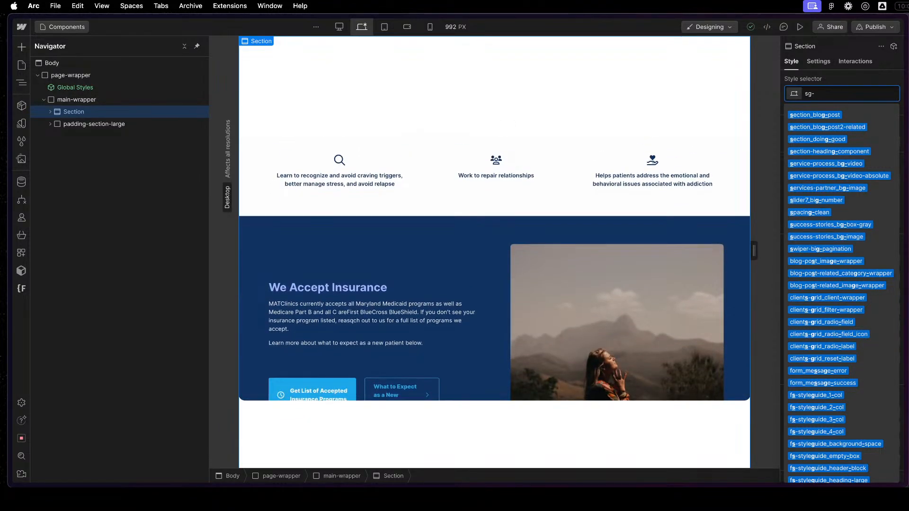
{"action": "type", "text": "portfolio-video"}
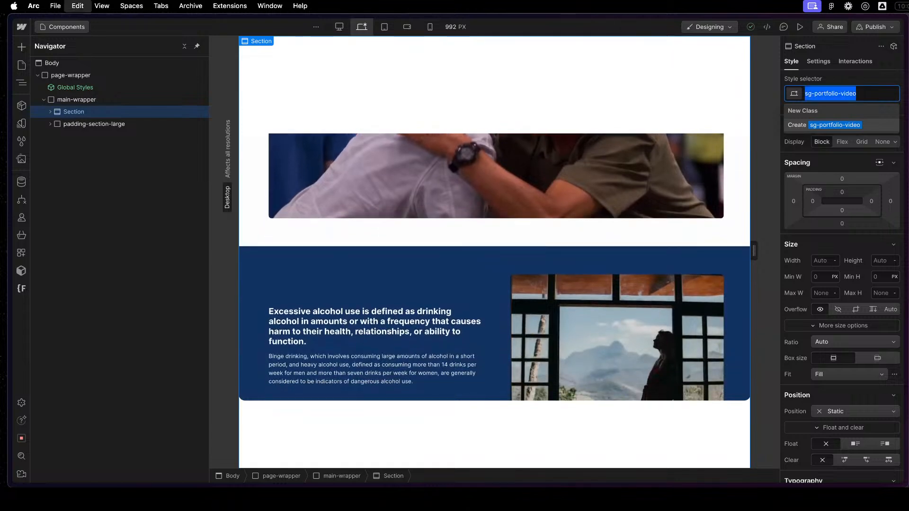
{"action": "key", "text": "Return"}
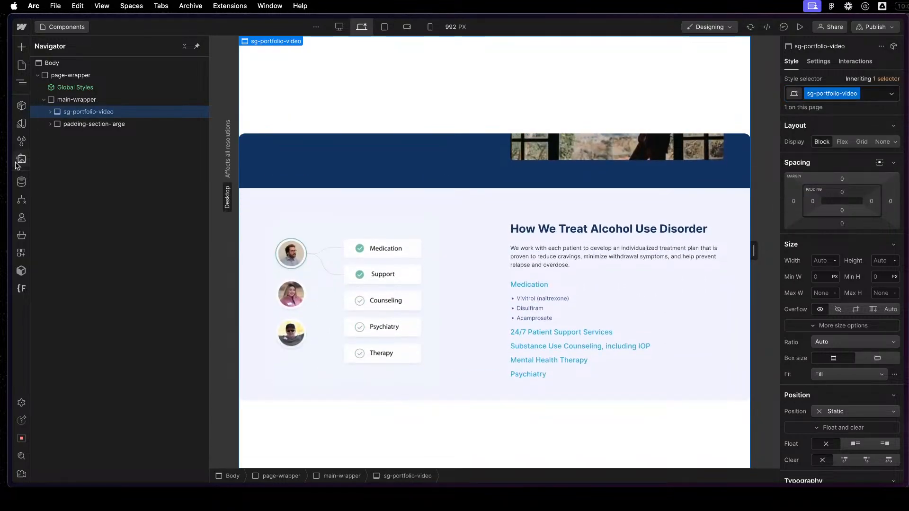
- Add another Section to main-wrapper and nest the remaining padding-section-large block inside it
{"action": "left_click", "coordinate": [110, 100]}
{"action": "key", "text": "super+k"}
{"action": "type", "text": "se"}
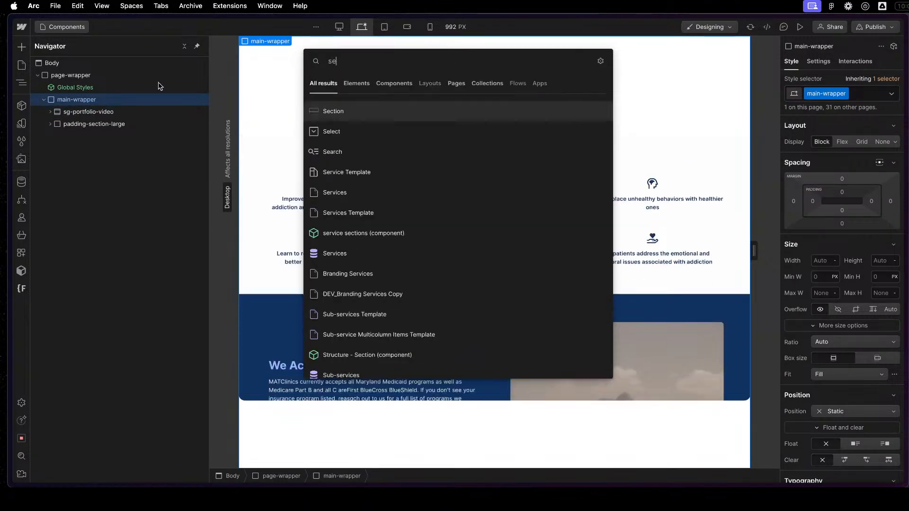
{"action": "left_click", "coordinate": [327, 107]}
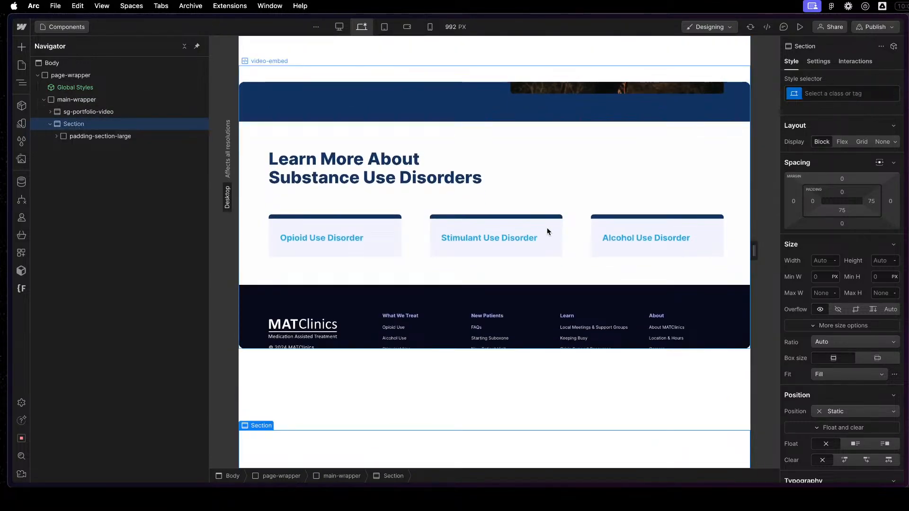
- Examine the rich-text content on the dark background inside the second Section
{"action": "scroll", "coordinate": [548, 225], "scroll_direction": "down", "scroll_amount": 20}
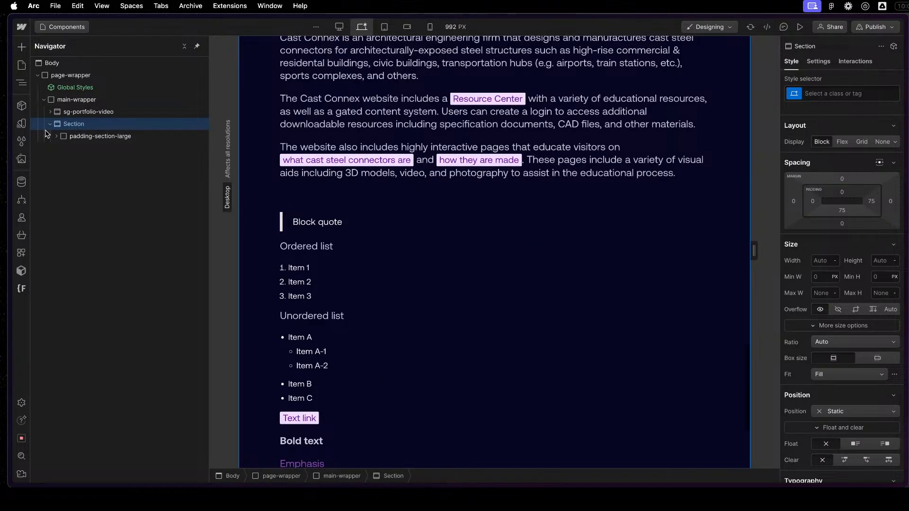
{"action": "left_click", "coordinate": [414, 231]}
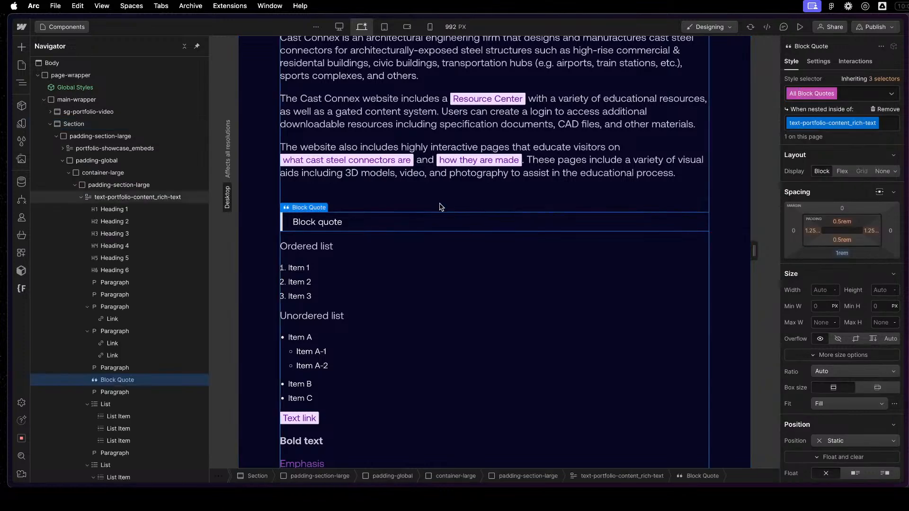
{"action": "left_click", "coordinate": [440, 199]}
{"action": "scroll", "coordinate": [441, 199], "scroll_direction": "up", "scroll_amount": 10}
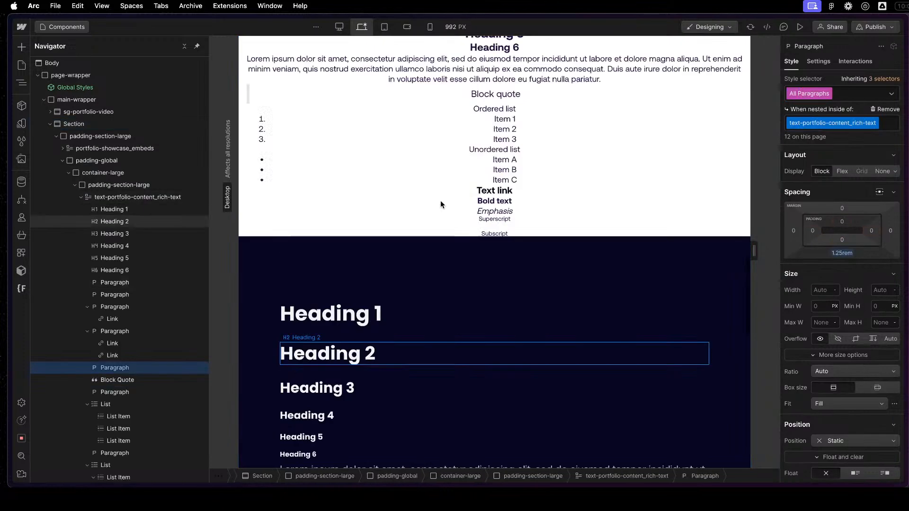
- Collapse the second Section in the element tree and create the class sg-portfolio-rich-text on it
{"action": "left_click", "coordinate": [50, 123]}
{"action": "left_click", "coordinate": [839, 97]}
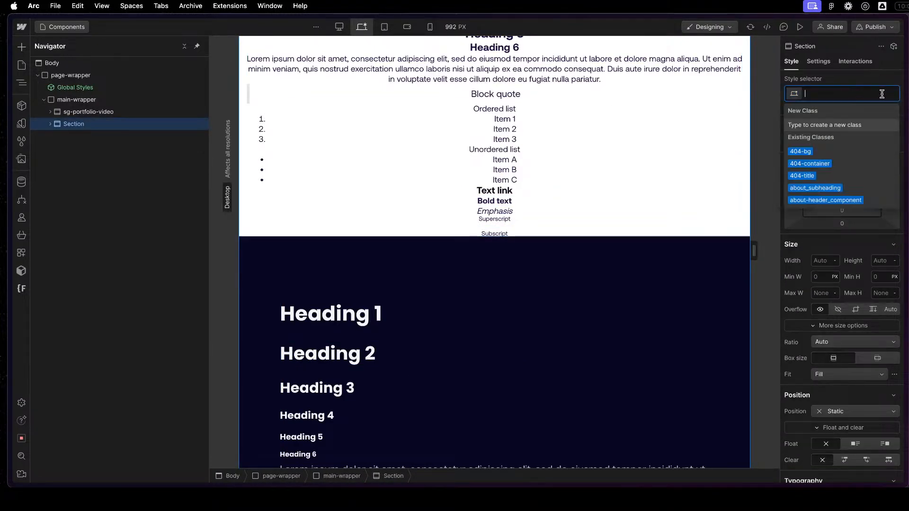
{"action": "type", "text": "sg-"}
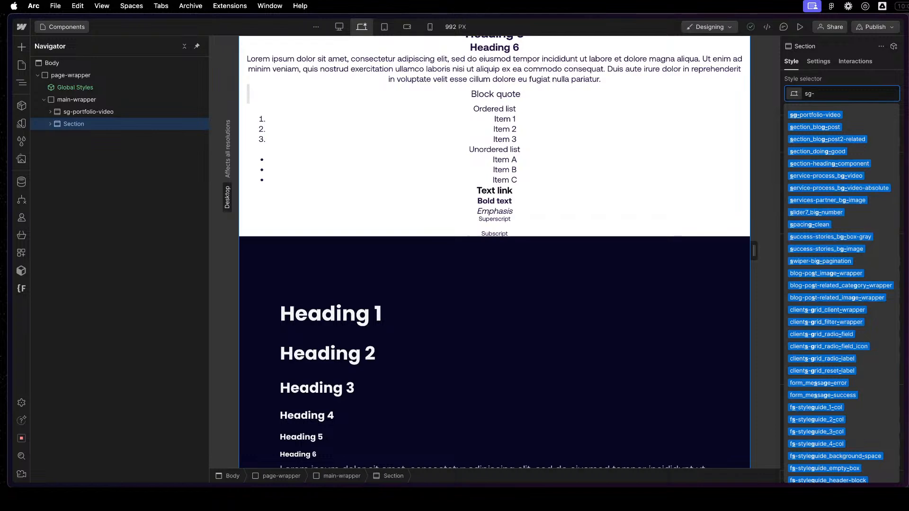
{"action": "type", "text": "portfolio-conten"}
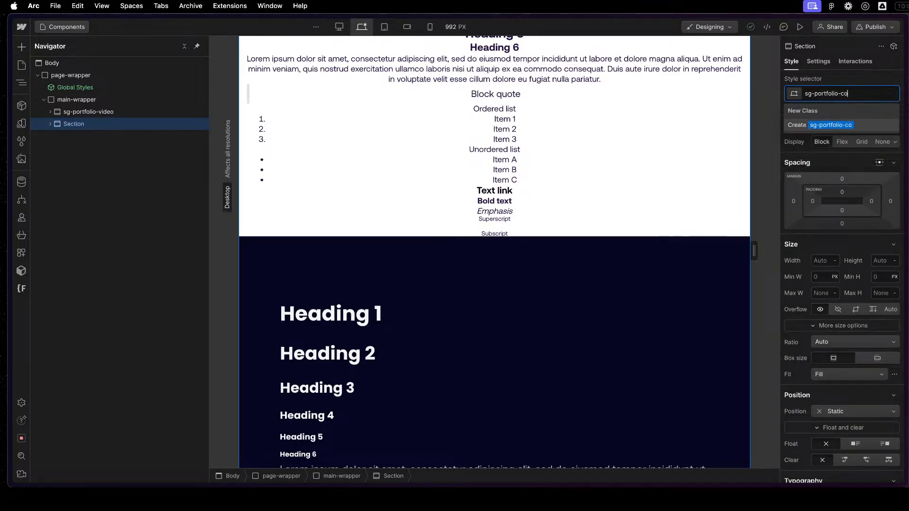
{"action": "key", "text": "BackSpace"}
{"action": "key", "text": "BackSpace"}
{"action": "key", "text": "BackSpace"}
{"action": "key", "text": "BackSpace"}
{"action": "key", "text": "BackSpace"}
{"action": "key", "text": "BackSpace"}
{"action": "type", "text": "rich-text"}
{"action": "key", "text": "Return"}
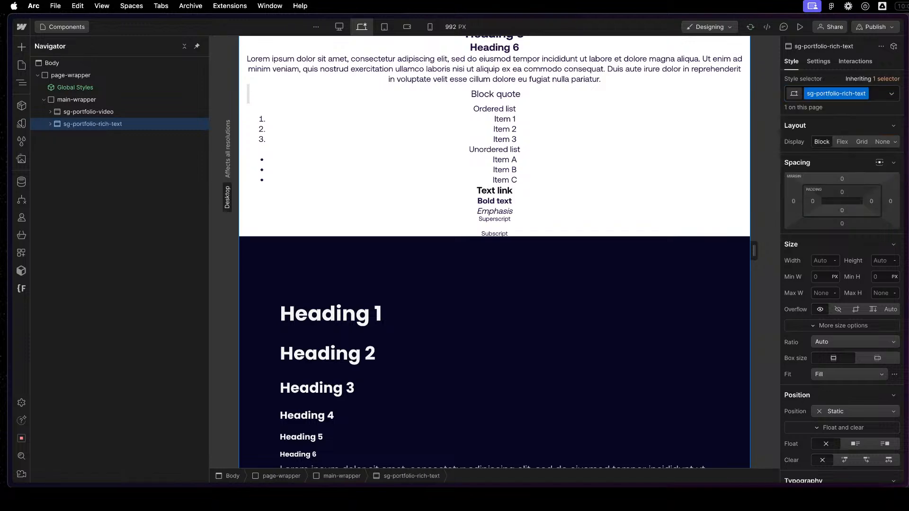
- Review the page from the video embed to the end of the rich text, keeping sg-portfolio-rich-text collapsed in the tree
{"action": "scroll", "coordinate": [371, 452], "scroll_direction": "up", "scroll_amount": 15}
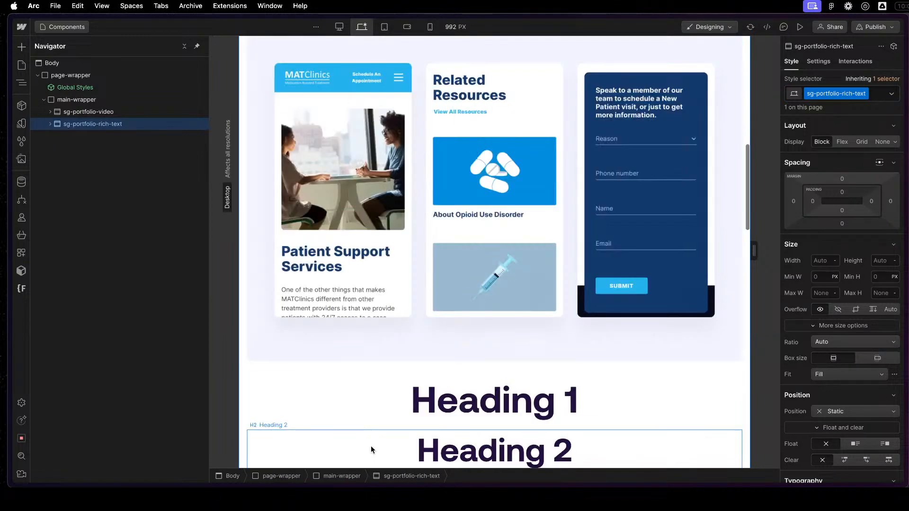
{"action": "scroll", "coordinate": [319, 236], "scroll_direction": "up", "scroll_amount": 8}
{"action": "scroll", "coordinate": [537, 269], "scroll_direction": "down", "scroll_amount": 10}
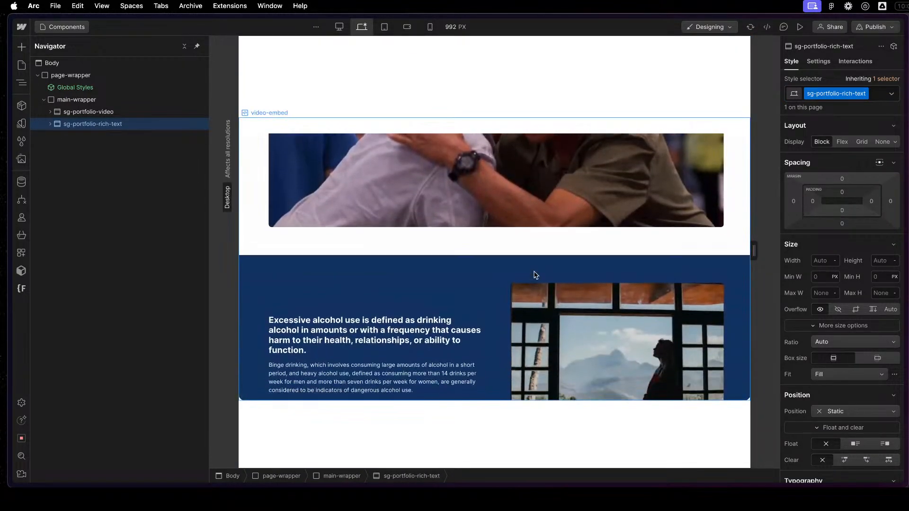
{"action": "scroll", "coordinate": [540, 301], "scroll_direction": "up", "scroll_amount": 8}
{"action": "scroll", "coordinate": [502, 289], "scroll_direction": "down", "scroll_amount": 9}
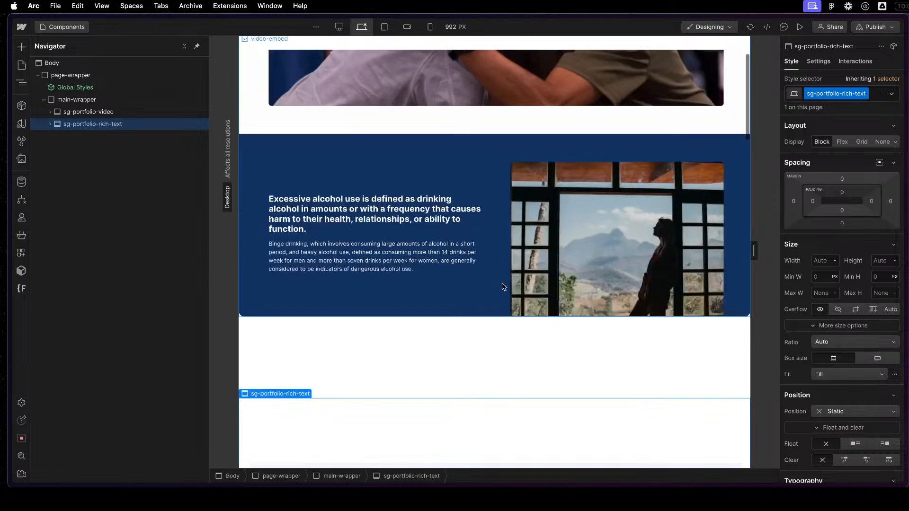
{"action": "scroll", "coordinate": [503, 287], "scroll_direction": "up", "scroll_amount": 1}
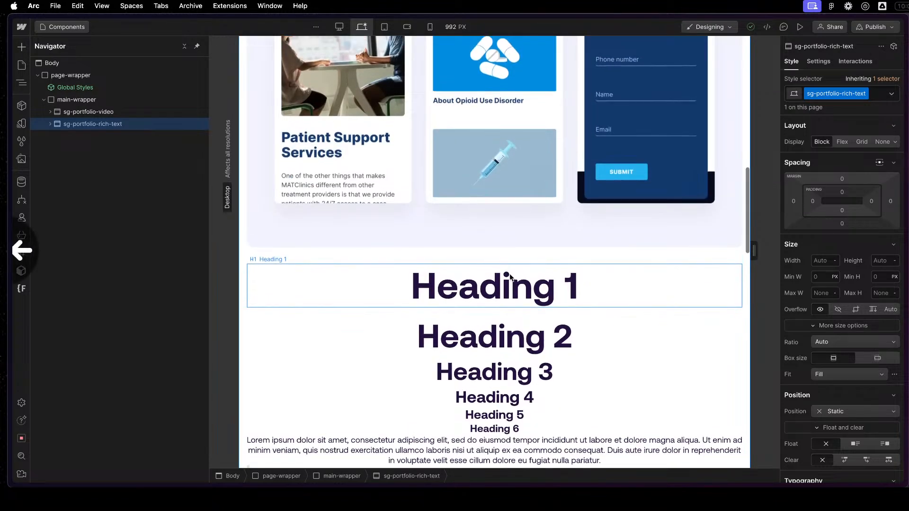
{"action": "scroll", "coordinate": [481, 298], "scroll_direction": "down", "scroll_amount": 10}
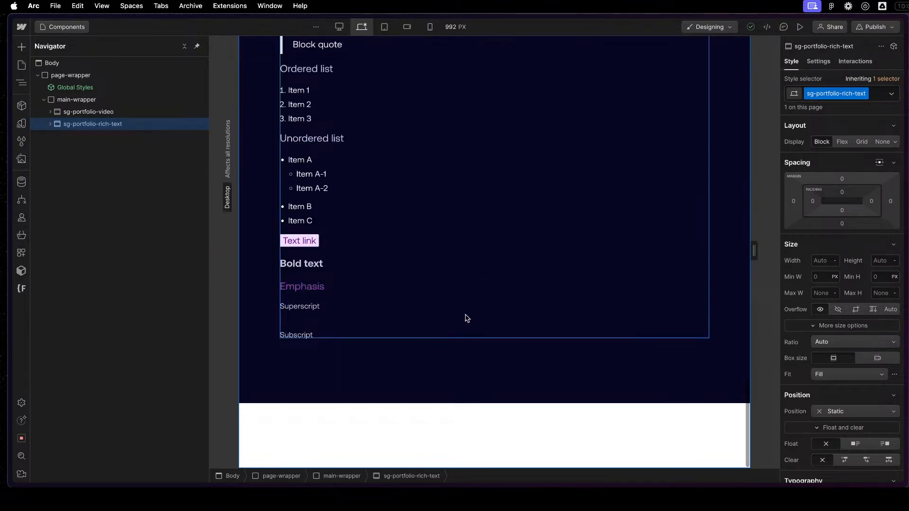
{"action": "left_click", "coordinate": [380, 423]}
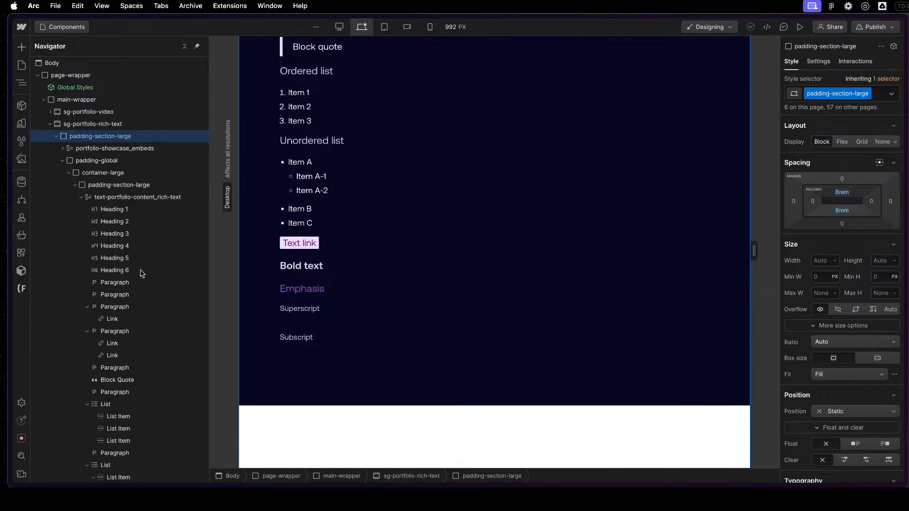
{"action": "left_click", "coordinate": [50, 124]}
{"action": "left_click", "coordinate": [71, 100]}
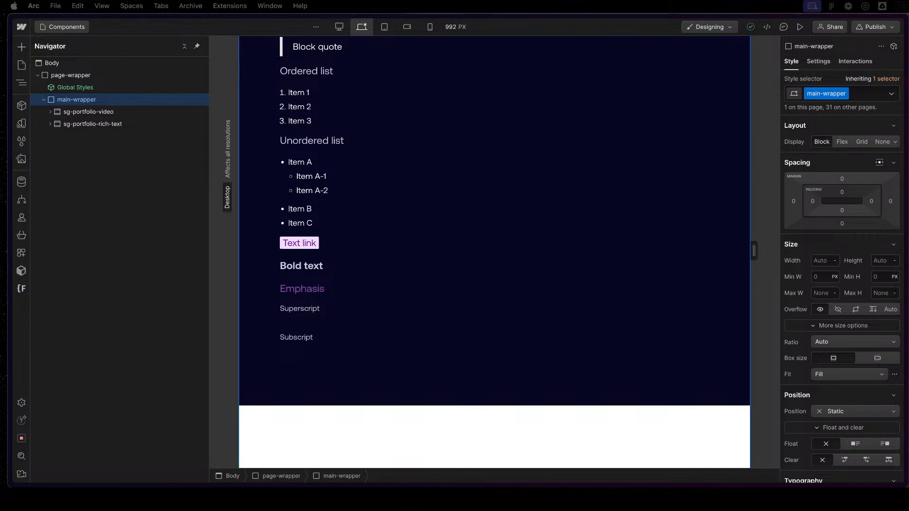
{"action": "key", "text": "ctrl+Up"}
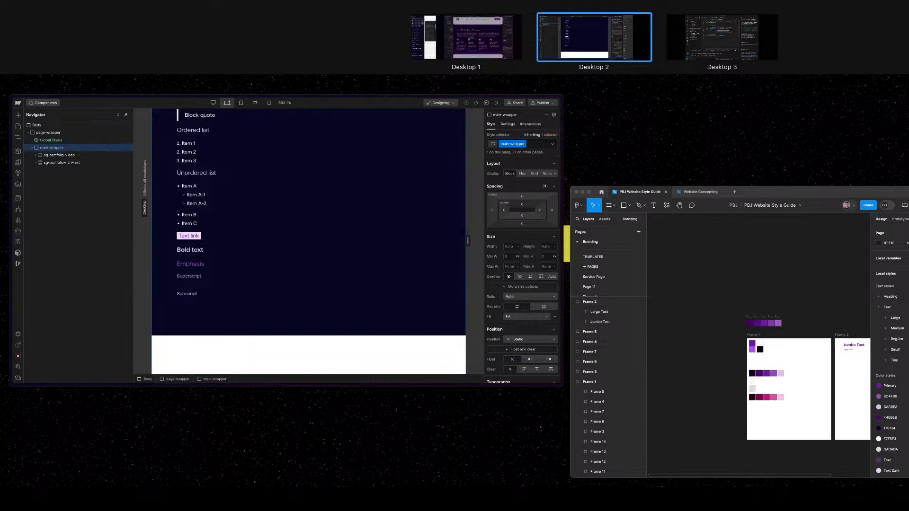
{"action": "key", "text": "Escape"}
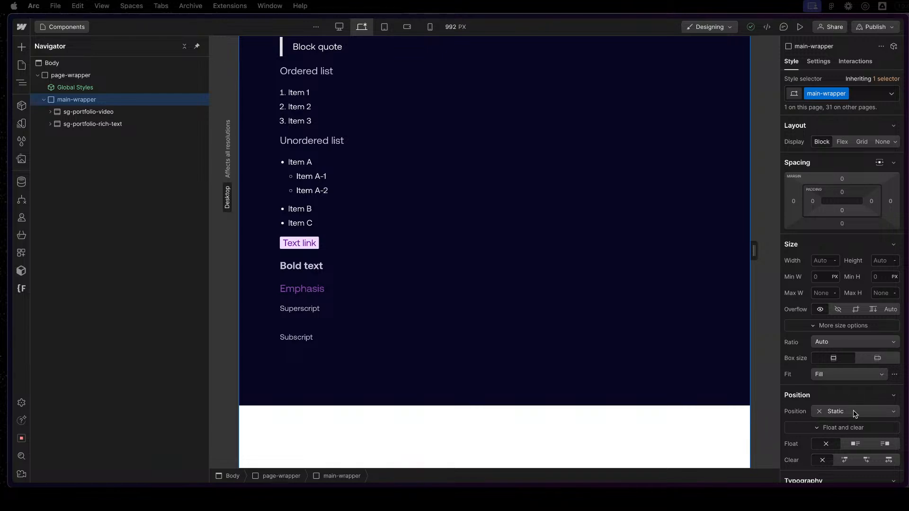
- Look over the showcase embeds and both rich-text samples again, and check main-wrapper's child sections in the element tree
{"action": "scroll", "coordinate": [544, 324], "scroll_direction": "up", "scroll_amount": 10}
{"action": "scroll", "coordinate": [547, 326], "scroll_direction": "up", "scroll_amount": 10}
{"action": "scroll", "coordinate": [671, 167], "scroll_direction": "down", "scroll_amount": 10}
{"action": "scroll", "coordinate": [665, 164], "scroll_direction": "down", "scroll_amount": 8}
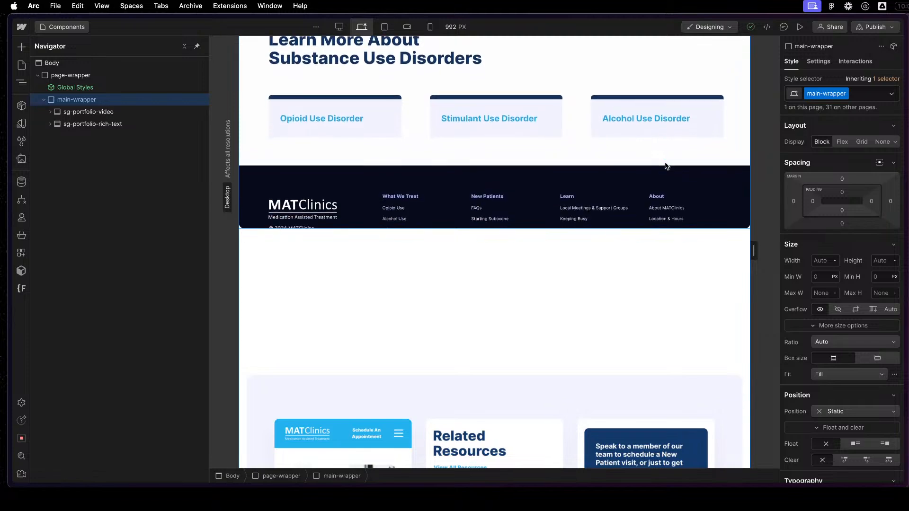
{"action": "scroll", "coordinate": [646, 257], "scroll_direction": "down", "scroll_amount": 15}
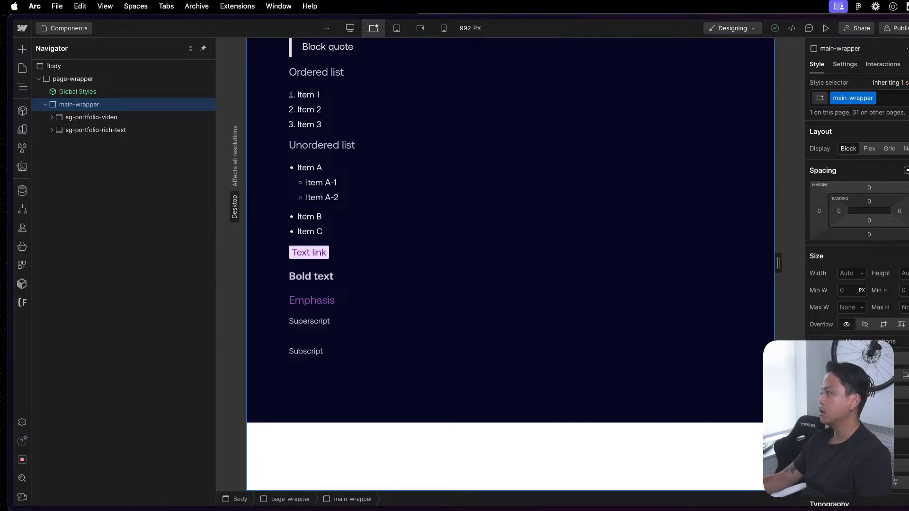
{"action": "scroll", "coordinate": [472, 318], "scroll_direction": "up", "scroll_amount": 20}
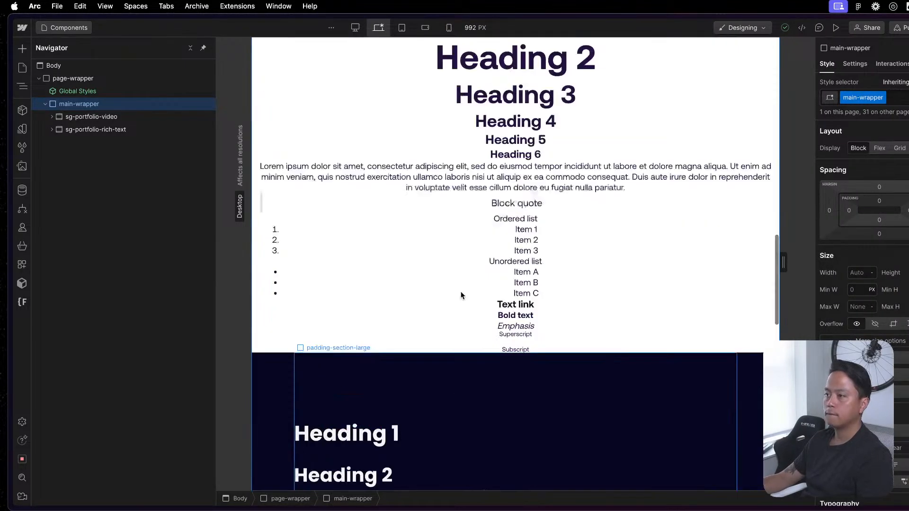
{"action": "left_click", "coordinate": [45, 103]}
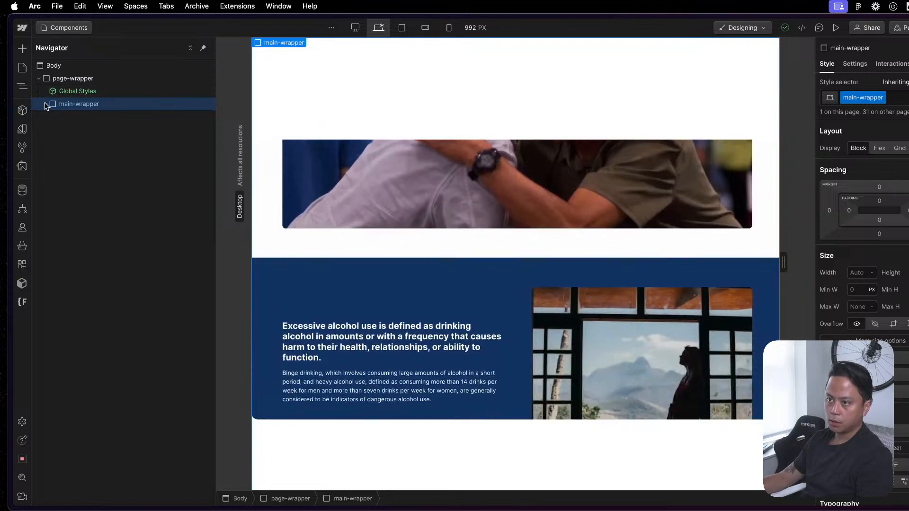
{"action": "left_click", "coordinate": [46, 104]}
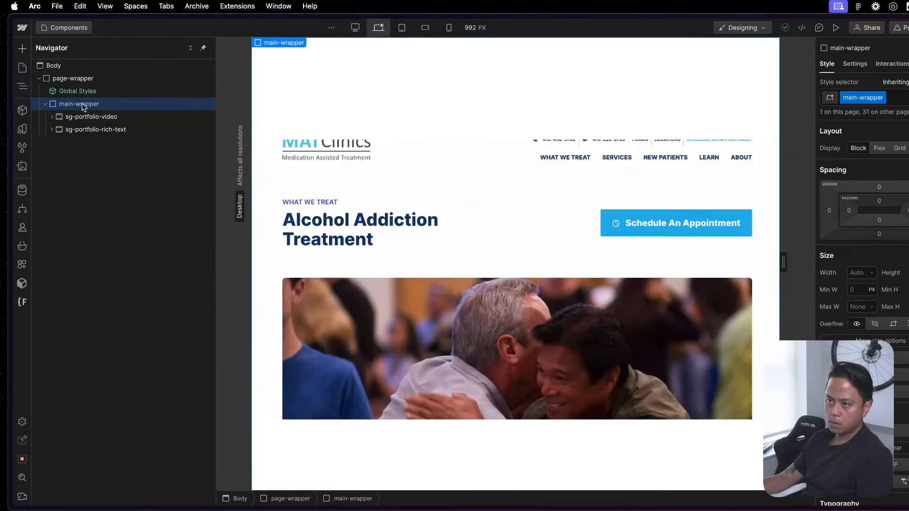
- Add a new Section to main-wrapper and move it above sg-portfolio-video
{"action": "key", "text": "super+e"}
{"action": "type", "text": "se"}
{"action": "key", "text": "Return"}
{"action": "left_click_drag", "start_coordinate": [75, 142], "coordinate": [80, 117]}
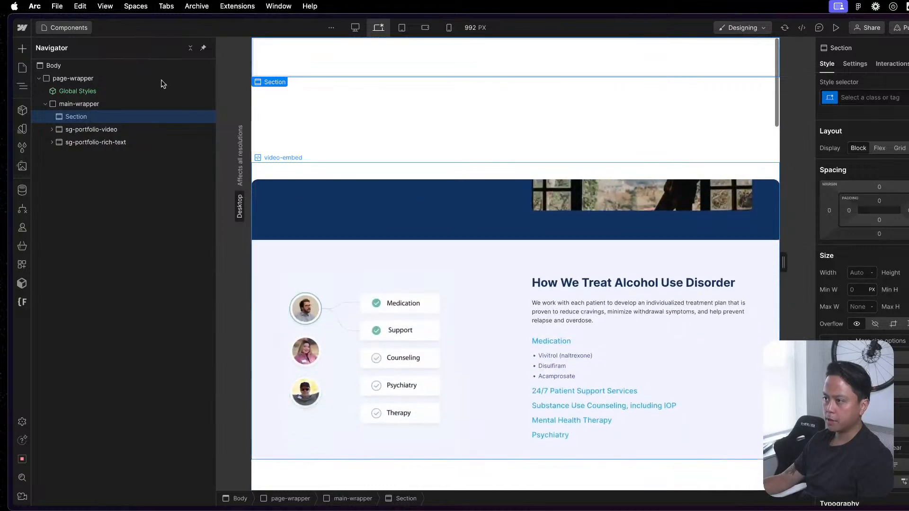
- Add a Div Block to main-wrapper and place it above the new empty Section
{"action": "left_click", "coordinate": [105, 103]}
{"action": "key", "text": "super+e"}
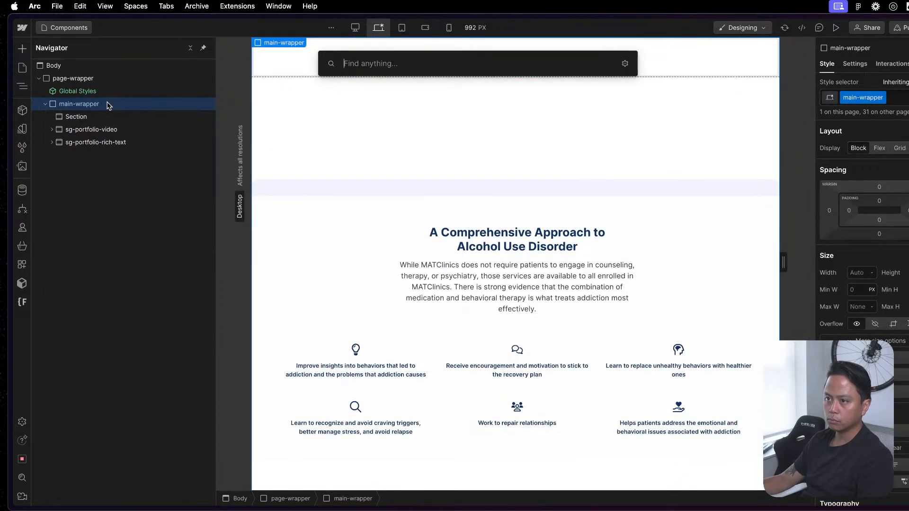
{"action": "type", "text": "d"}
{"action": "key", "text": "Return"}
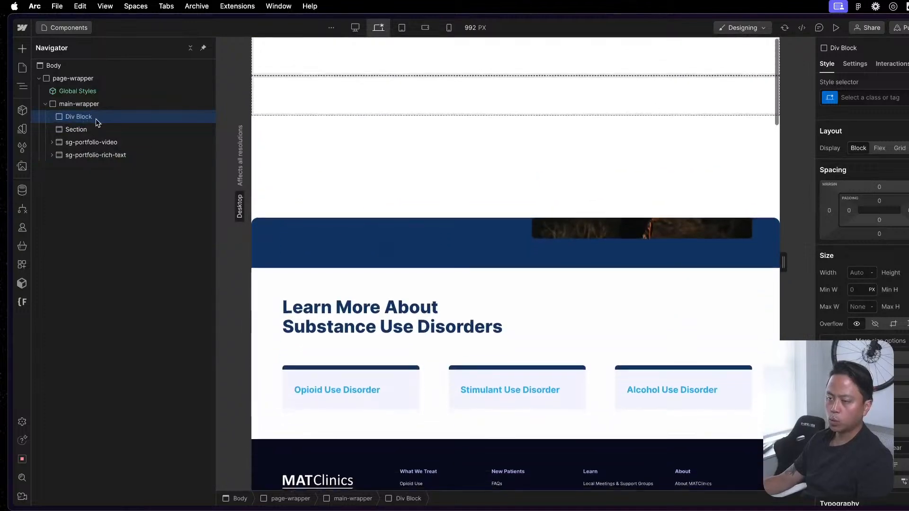
- Give the new Div Block the class padding-section-large and nest the empty Section inside it
{"action": "key", "text": "super+Return"}
{"action": "type", "text": "pa"}
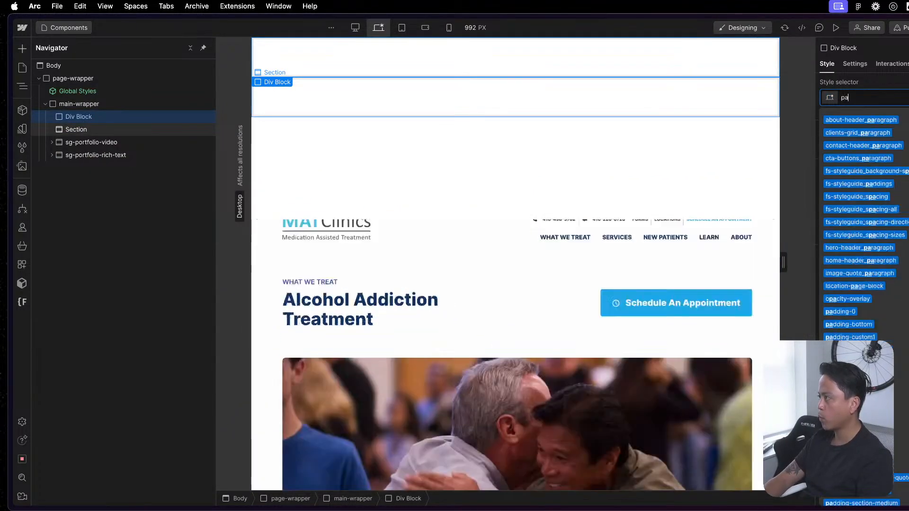
{"action": "type", "text": "dding-section"}
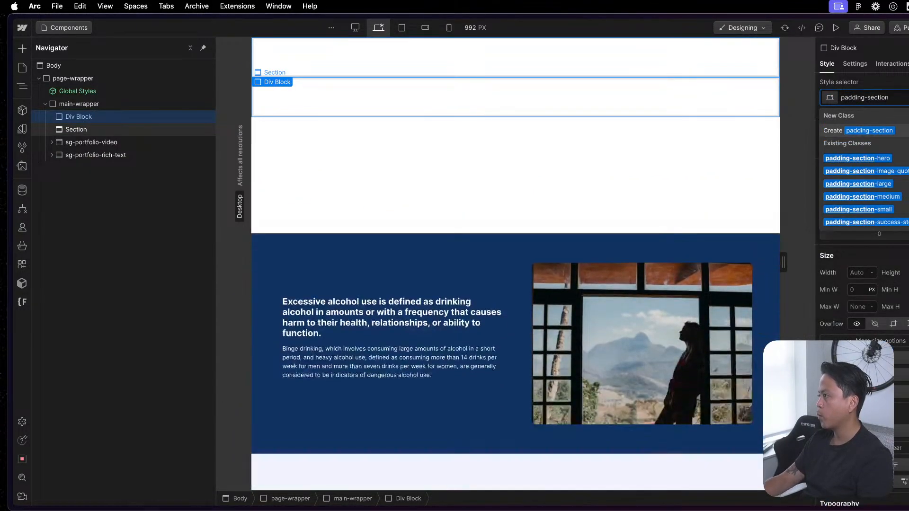
{"action": "type", "text": "-large"}
{"action": "key", "text": "Return"}
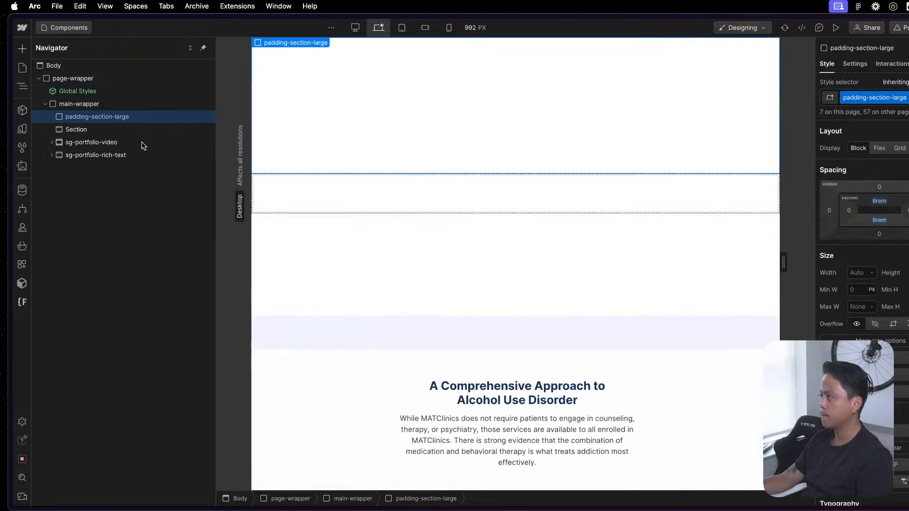
{"action": "left_click_drag", "start_coordinate": [86, 127], "coordinate": [88, 116]}
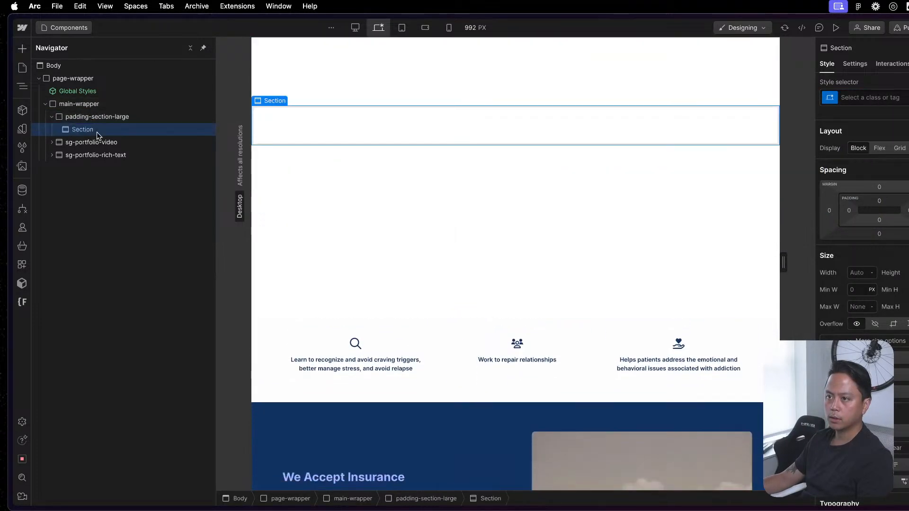
- Try to paste the clipboard content into the empty Section inside padding-section-large
{"action": "mouse_move", "coordinate": [57, 142]}
{"action": "left_mouse_down"}
{"action": "mouse_move", "coordinate": [49, 118]}
{"action": "mouse_move", "coordinate": [61, 142]}
{"action": "left_mouse_up"}
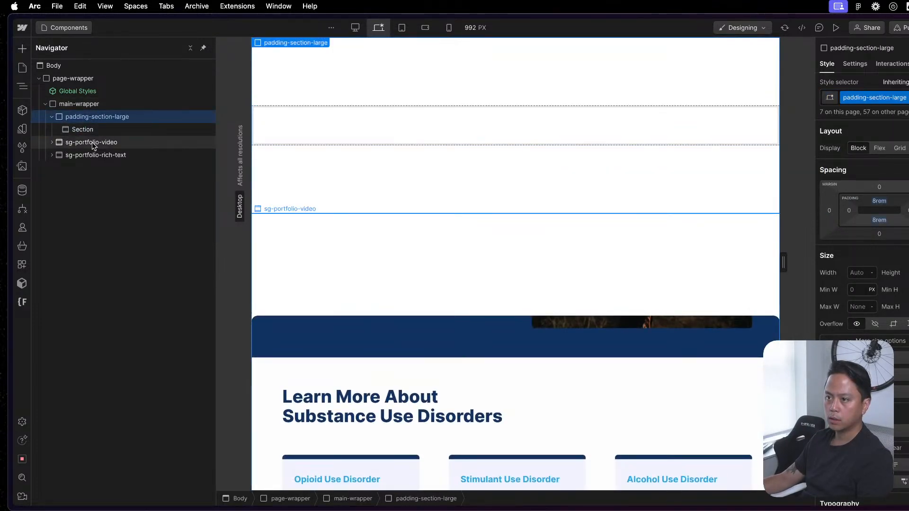
{"action": "left_click_drag", "start_coordinate": [126, 144], "coordinate": [67, 147]}
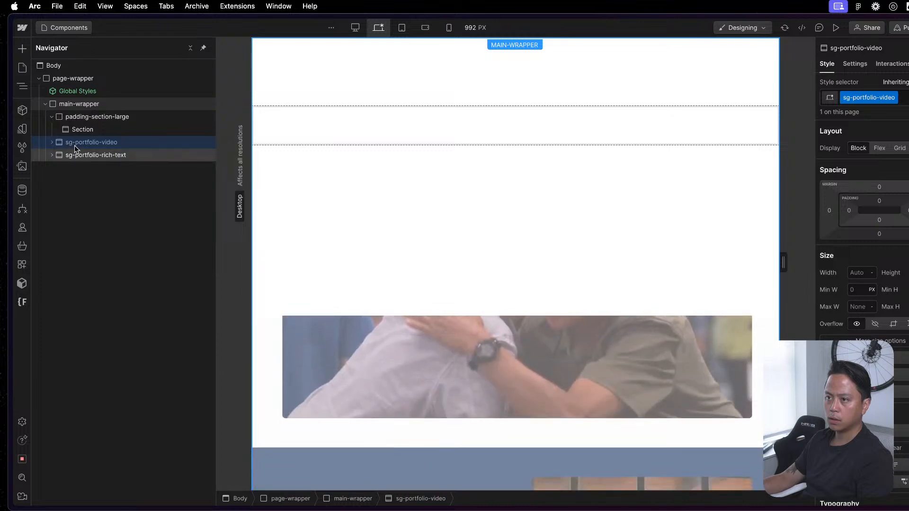
{"action": "left_click", "coordinate": [488, 142]}
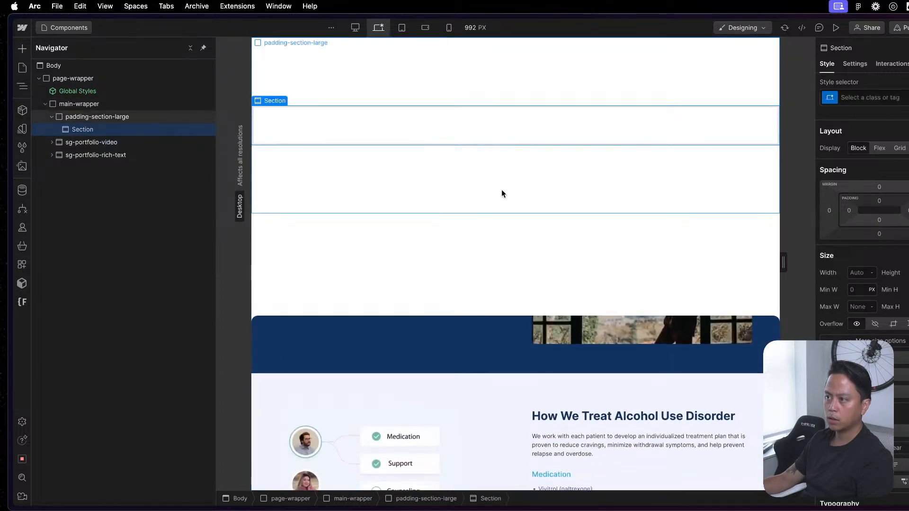
{"action": "left_click", "coordinate": [457, 106]}
{"action": "left_click", "coordinate": [463, 137]}
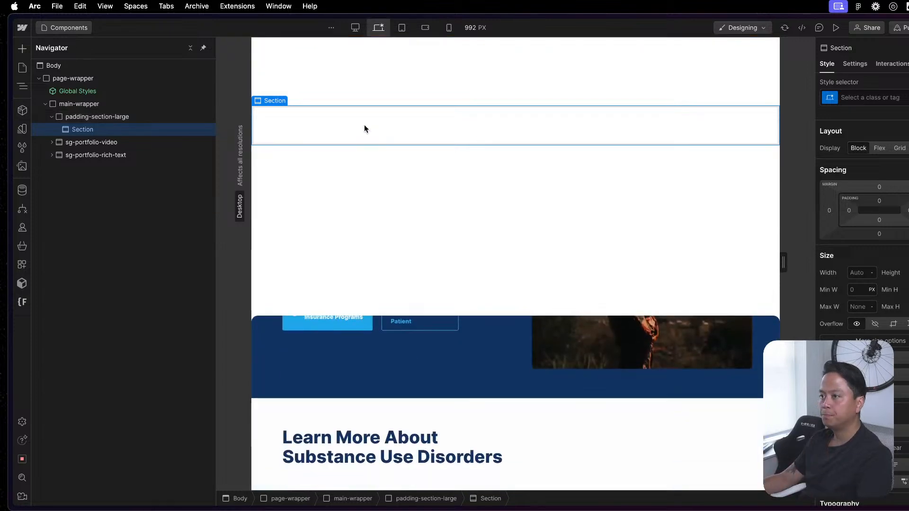
{"action": "key", "text": "super+v"}
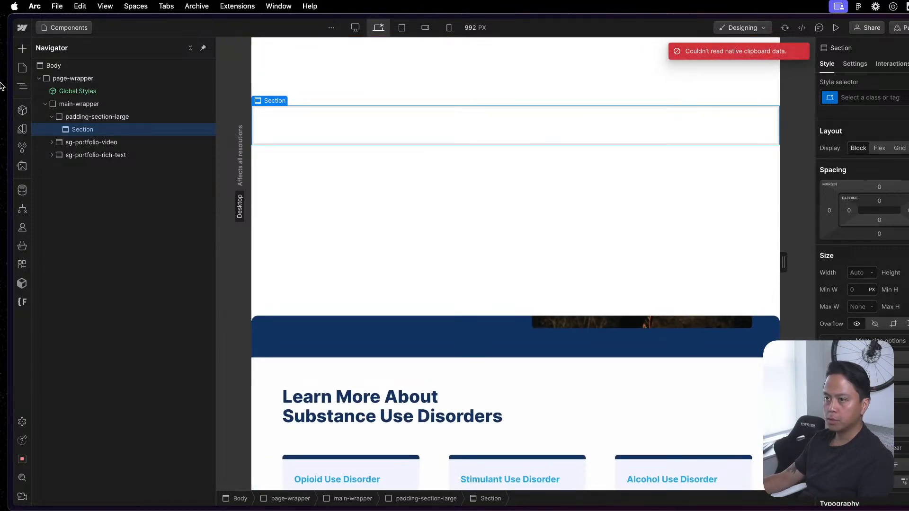
- Open the paid-media page and copy the u-flex-layout block that holds the four service cards
{"action": "mouse_move", "coordinate": [17, 70]}
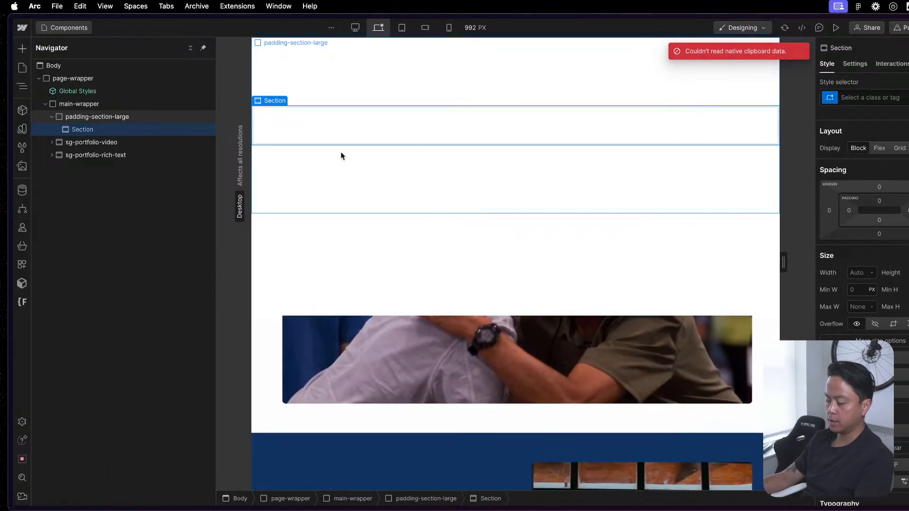
{"action": "key", "text": "p"}
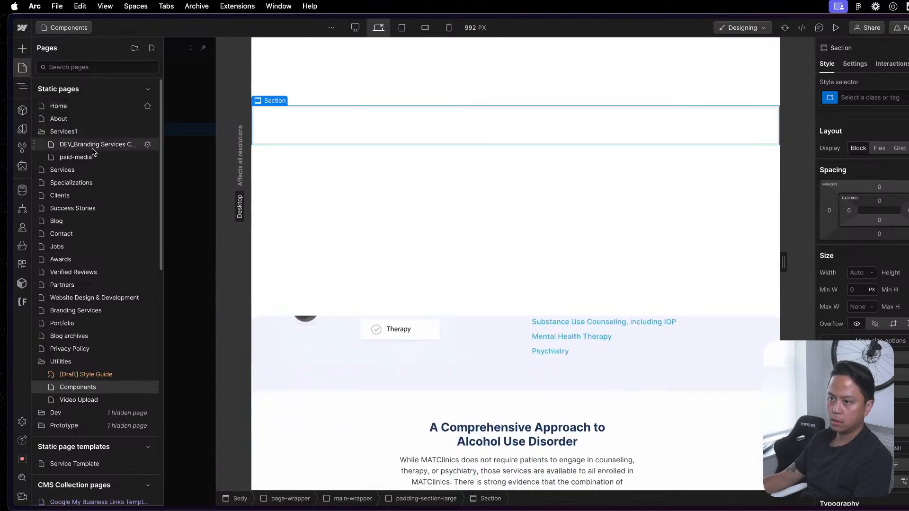
{"action": "left_click", "coordinate": [76, 156]}
{"action": "scroll", "coordinate": [728, 284], "scroll_direction": "down", "scroll_amount": 10}
{"action": "scroll", "coordinate": [564, 401], "scroll_direction": "down", "scroll_amount": 15}
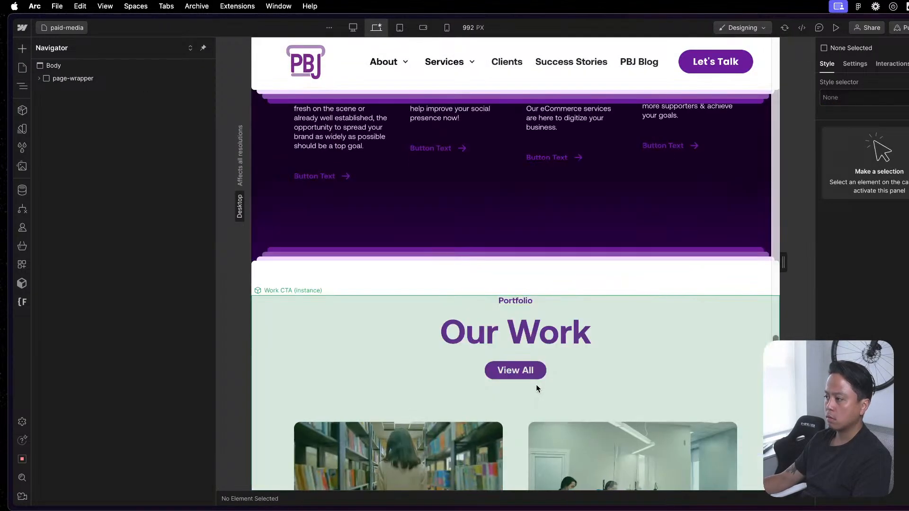
{"action": "scroll", "coordinate": [536, 385], "scroll_direction": "up", "scroll_amount": 5}
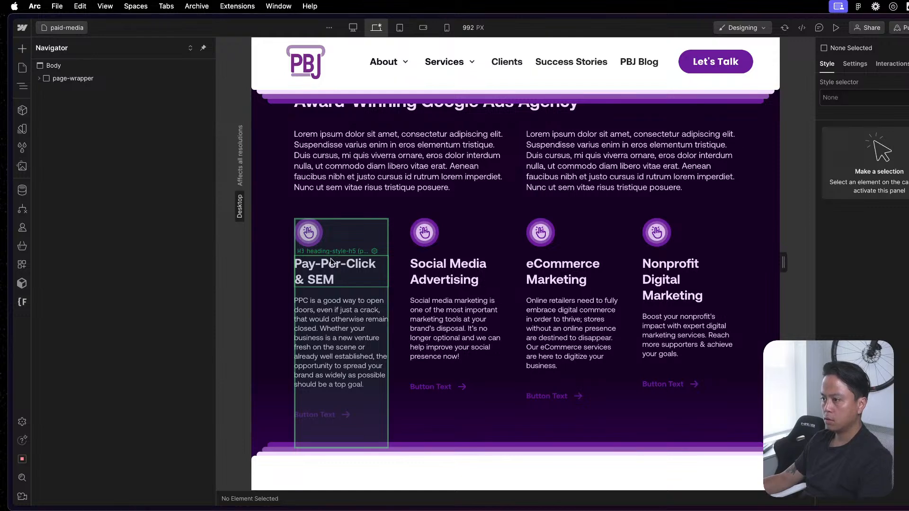
{"action": "left_click", "coordinate": [398, 230]}
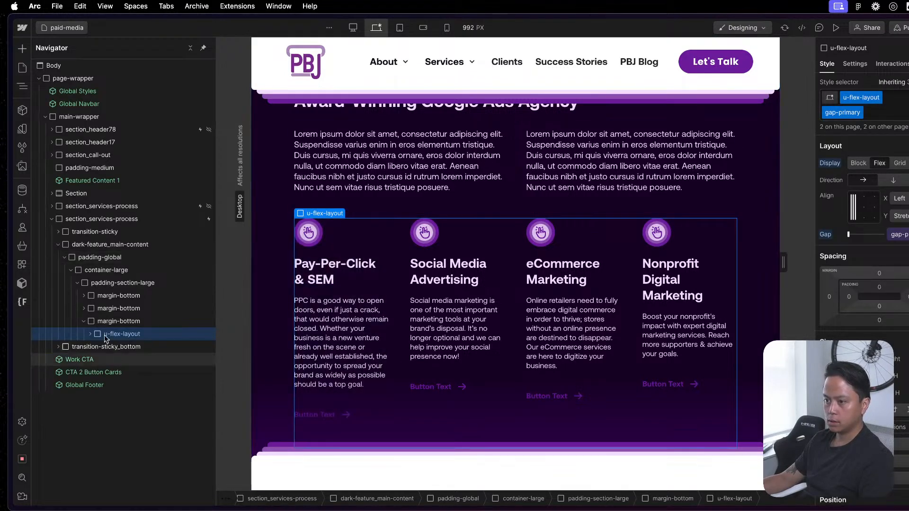
{"action": "left_click", "coordinate": [84, 321]}
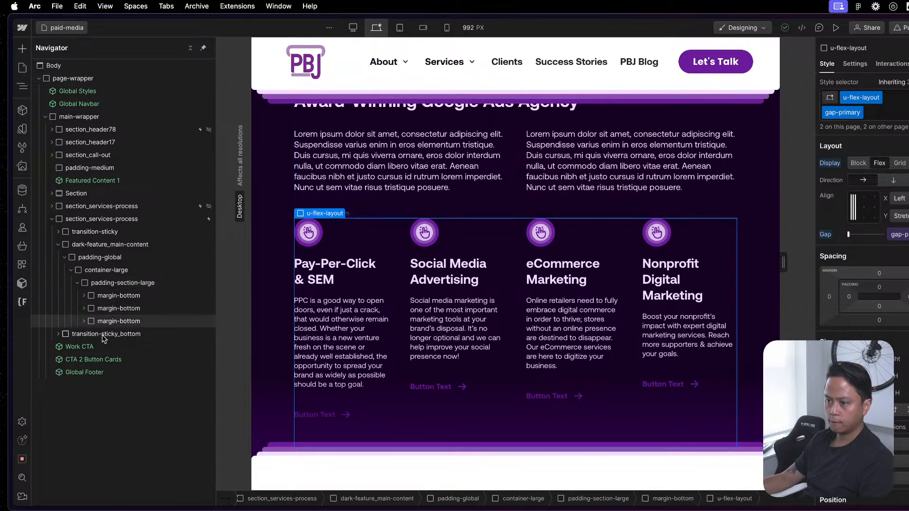
{"action": "left_click", "coordinate": [116, 321]}
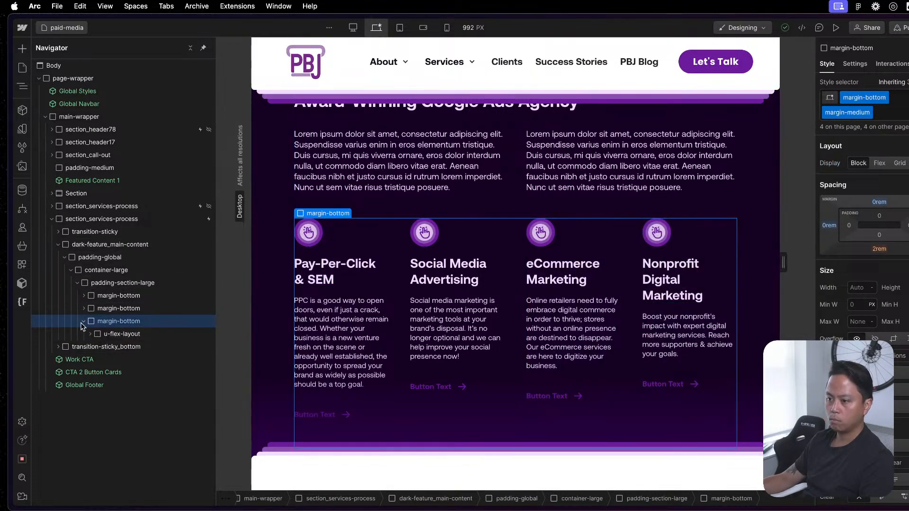
{"action": "left_click", "coordinate": [117, 333]}
- Paste the service cards into the empty Section on the Components page, and undo the paste
{"action": "left_click", "coordinate": [23, 69]}
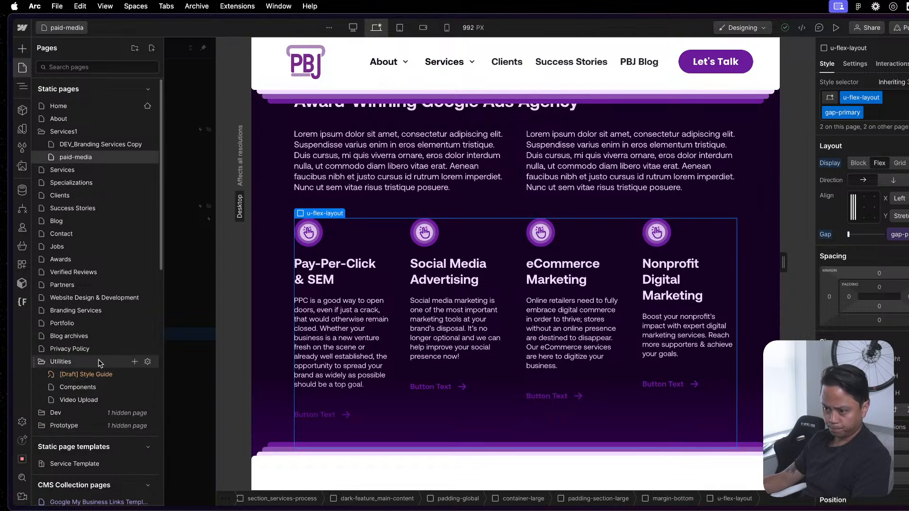
{"action": "left_click", "coordinate": [109, 388]}
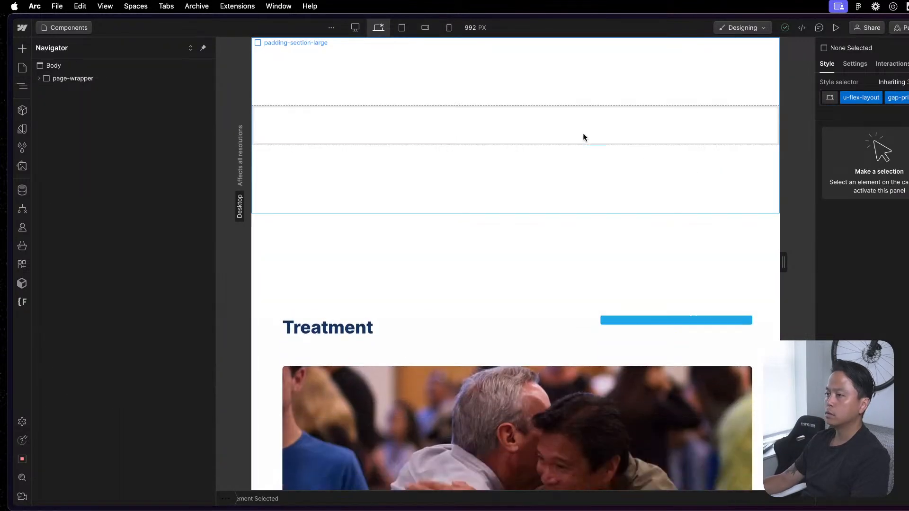
{"action": "left_click", "coordinate": [389, 124]}
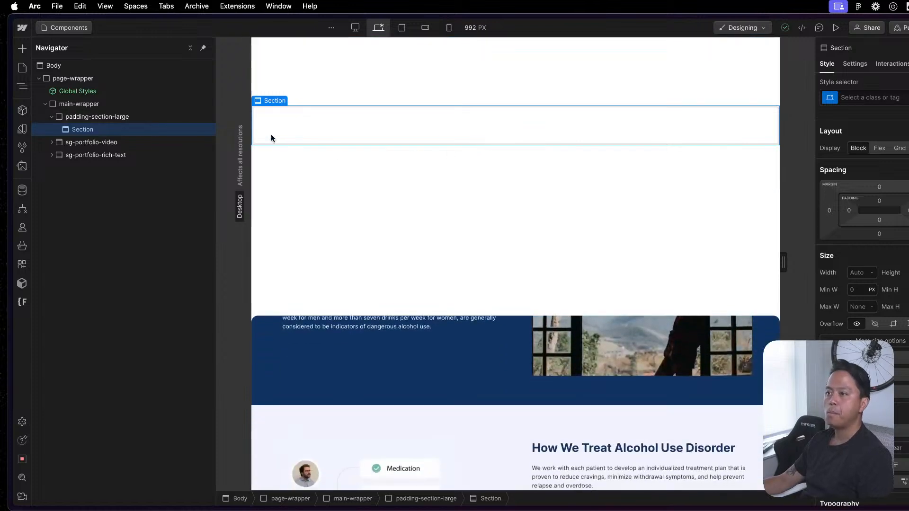
{"action": "key", "text": "super+v"}
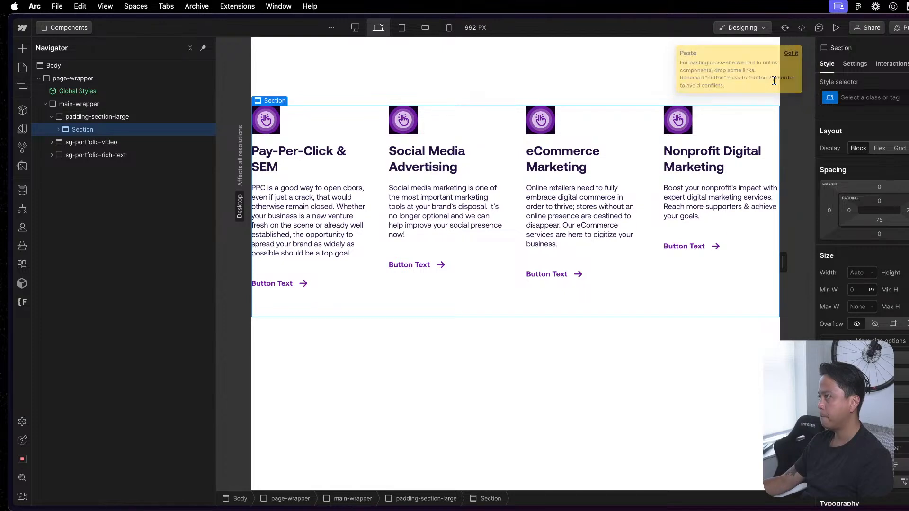
{"action": "key", "text": "super+z"}
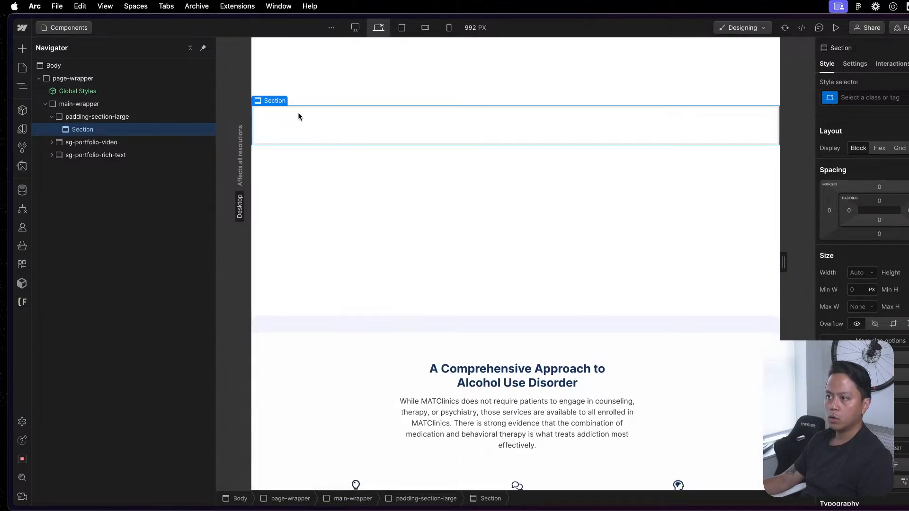
- Go back to the paid-media page and copy the four-card u-flex-layout block again
{"action": "left_click", "coordinate": [22, 68]}
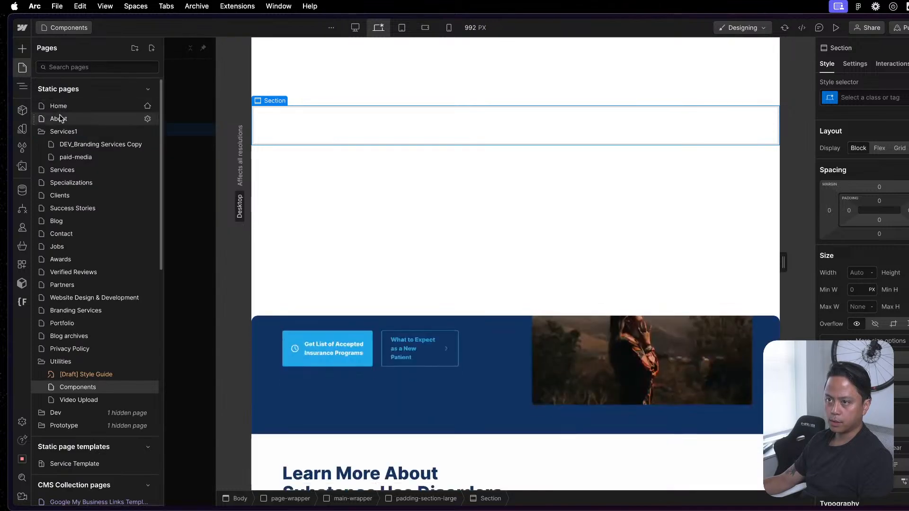
{"action": "left_click", "coordinate": [72, 151]}
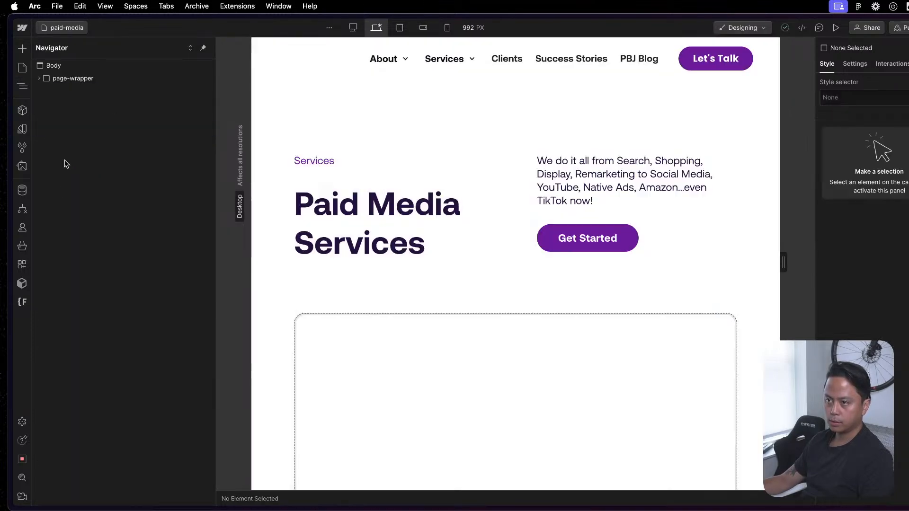
{"action": "scroll", "coordinate": [521, 335], "scroll_direction": "down", "scroll_amount": 10}
{"action": "scroll", "coordinate": [476, 400], "scroll_direction": "down", "scroll_amount": 20}
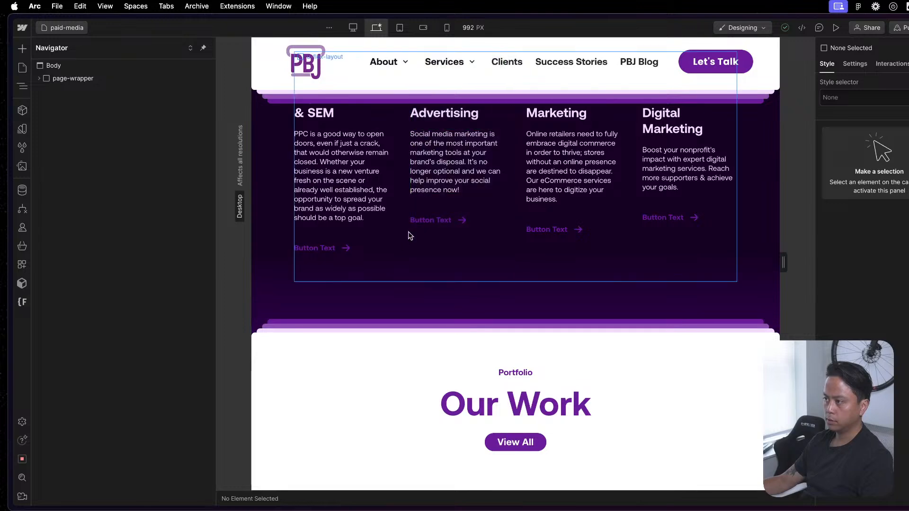
{"action": "left_click", "coordinate": [402, 243]}
{"action": "scroll", "coordinate": [402, 243], "scroll_direction": "up", "scroll_amount": 2}
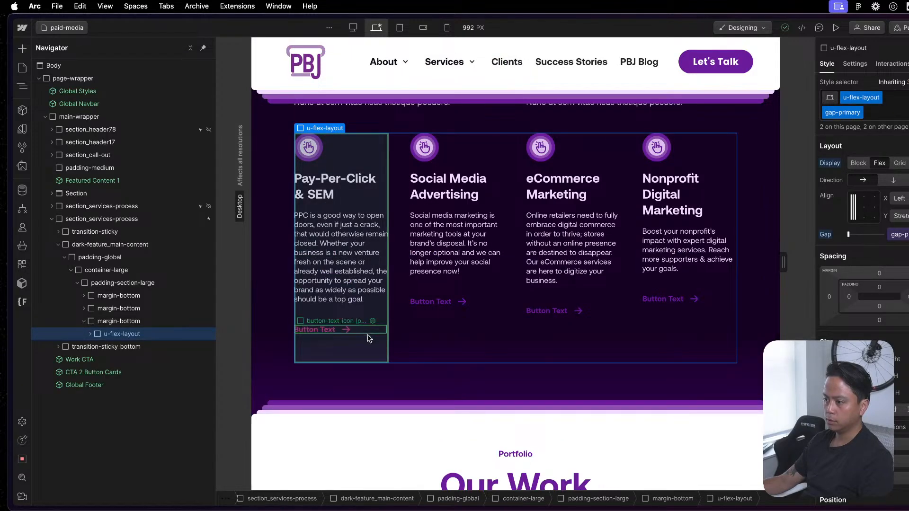
- Return to the Components page and check the Sync Mode in Relume's Class Sync settings
{"action": "left_click", "coordinate": [22, 69]}
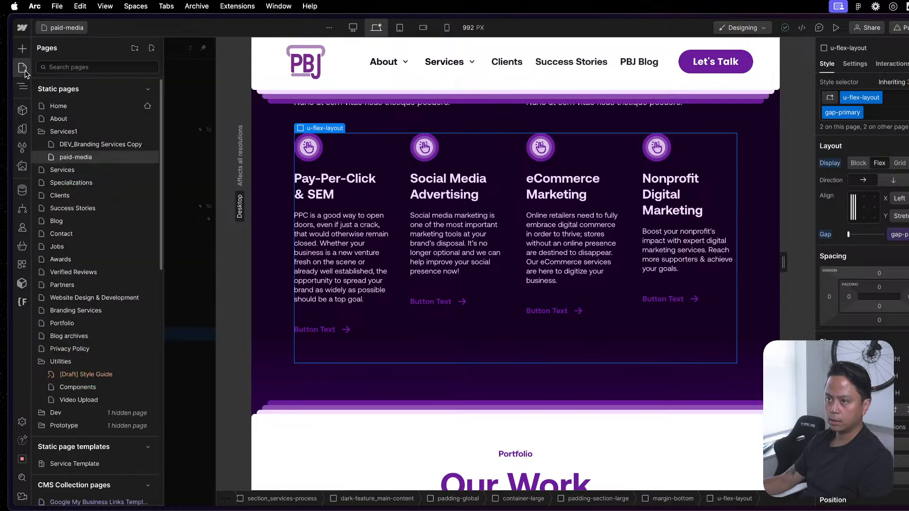
{"action": "left_click", "coordinate": [97, 386]}
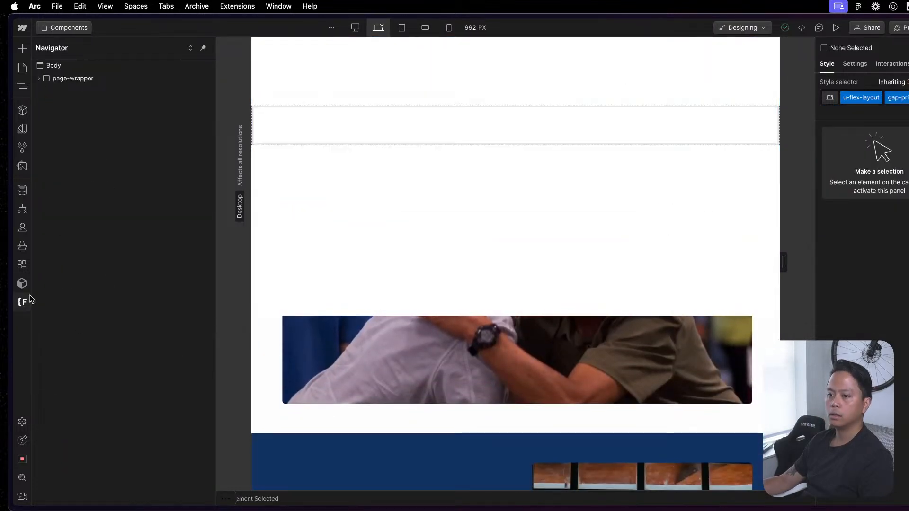
{"action": "left_click", "coordinate": [22, 283]}
{"action": "left_click", "coordinate": [137, 90]}
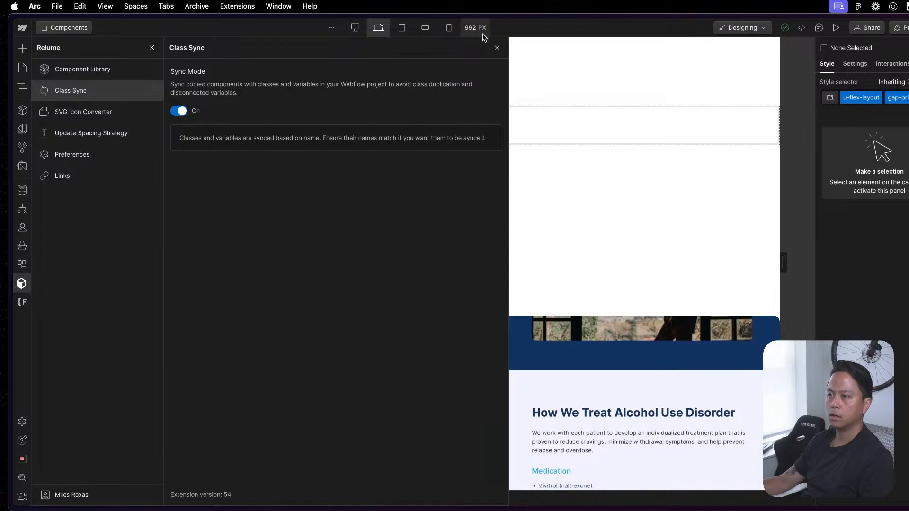
{"action": "left_click", "coordinate": [496, 47]}
- Paste the copied u-flex-layout card row into the Section within padding-section-large and collapse it in the element tree
{"action": "left_click", "coordinate": [519, 130]}
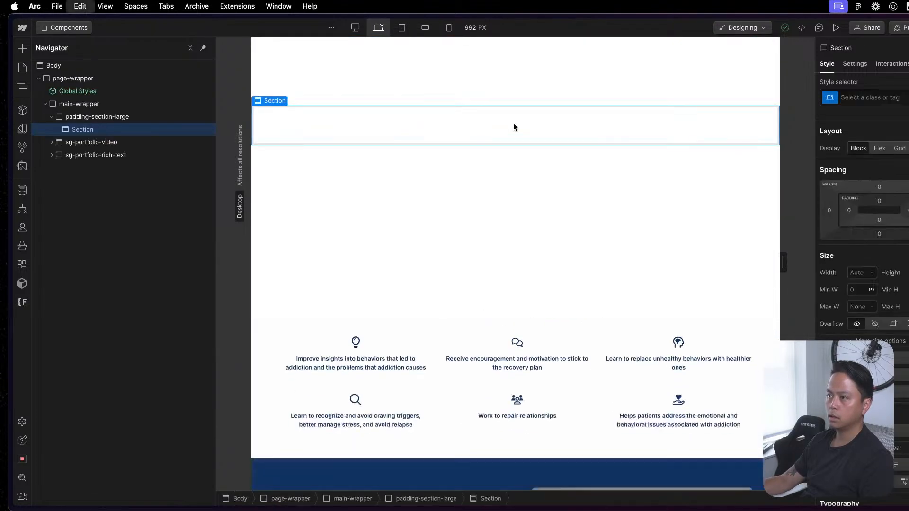
{"action": "key", "text": "super+v"}
{"action": "left_click", "coordinate": [430, 268]}
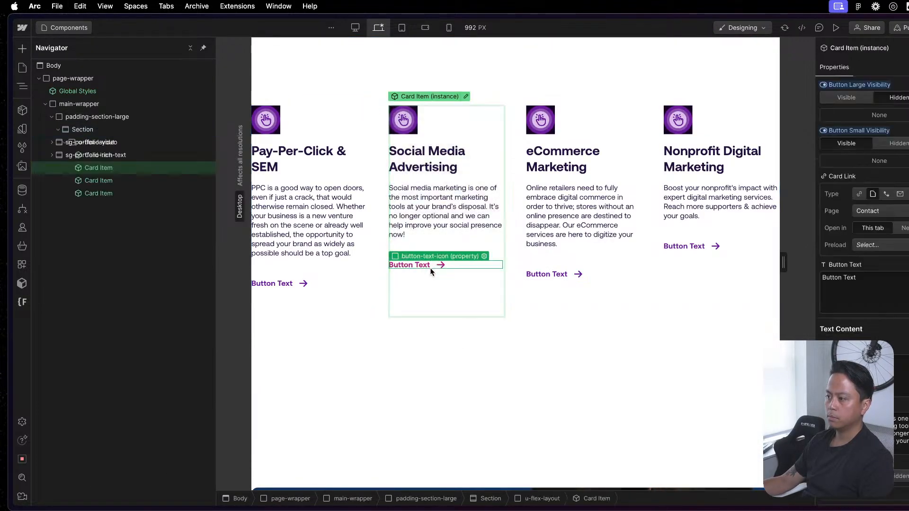
{"action": "left_click", "coordinate": [367, 340]}
{"action": "left_click", "coordinate": [65, 142]}
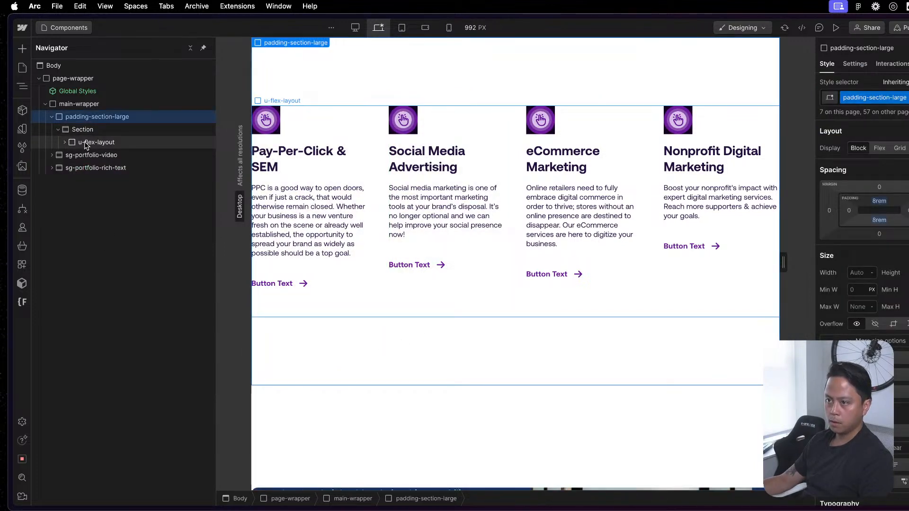
{"action": "right_click", "coordinate": [82, 144]}
{"action": "mouse_move", "coordinate": [185, 173]}
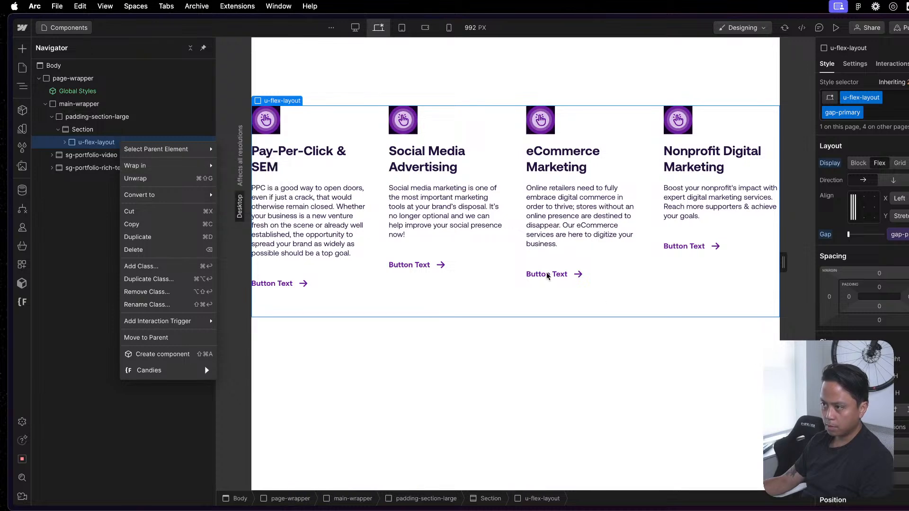
{"action": "left_click", "coordinate": [557, 320]}
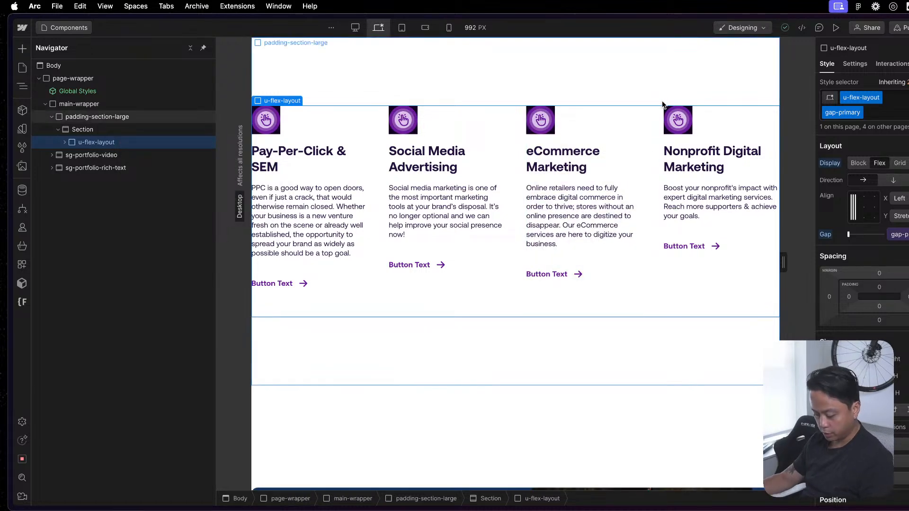
{"action": "key", "text": "super+alt+g"}
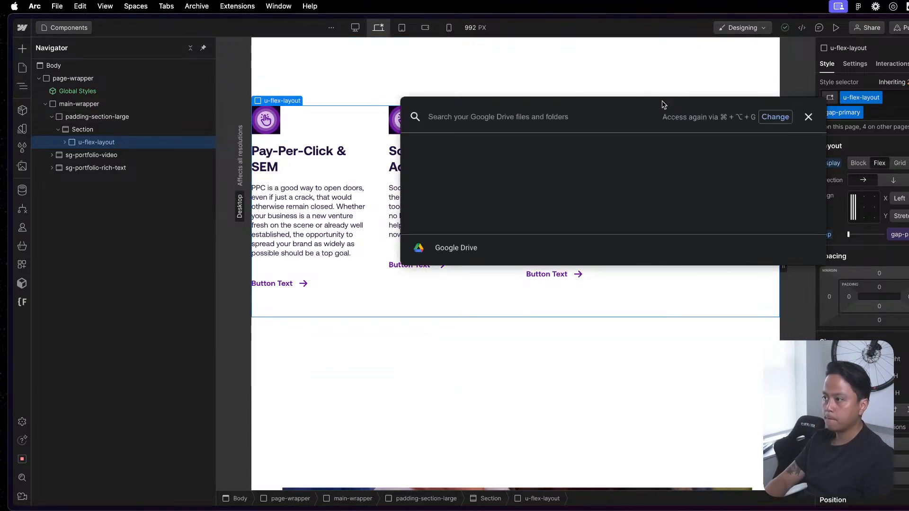
{"action": "key", "text": "Escape"}
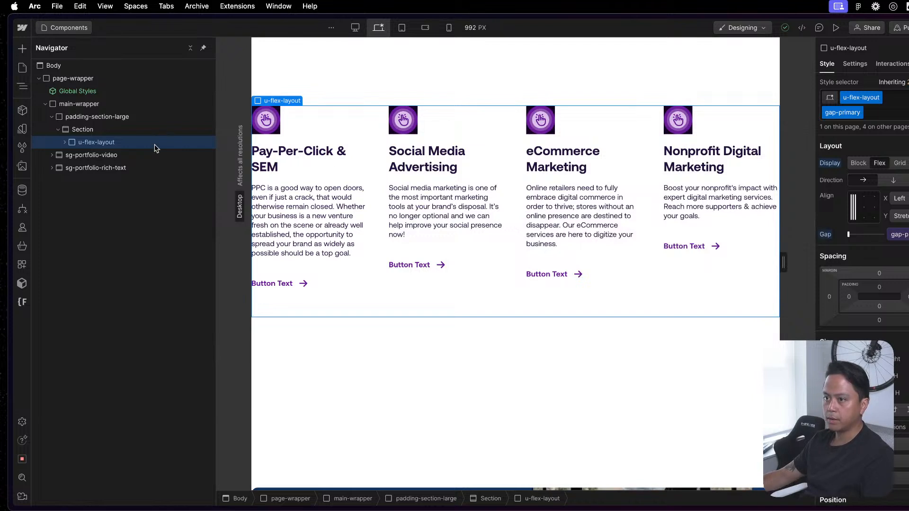
{"action": "right_click", "coordinate": [284, 100]}
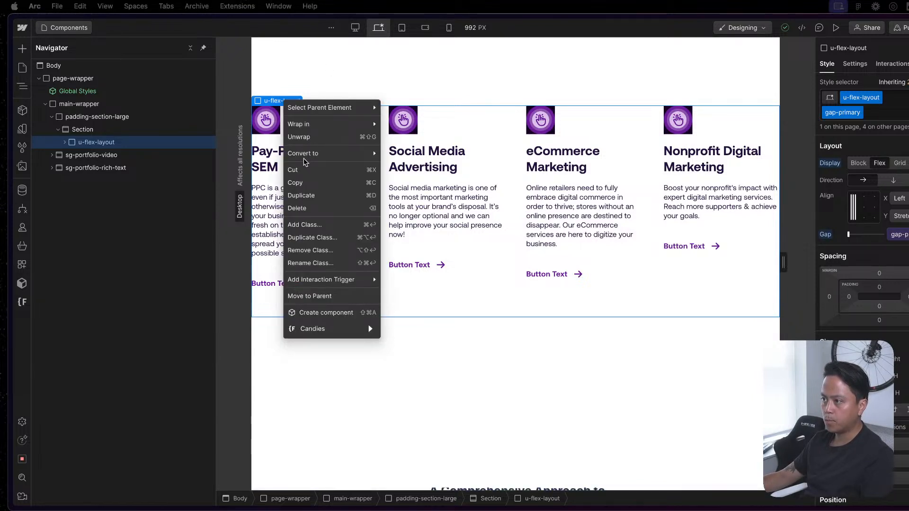
{"action": "mouse_move", "coordinate": [323, 125]}
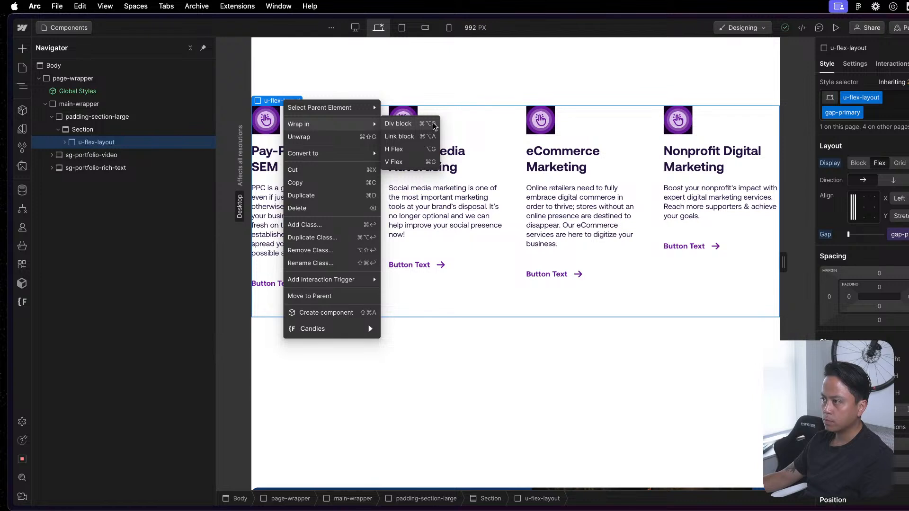
{"action": "key", "text": "Escape"}
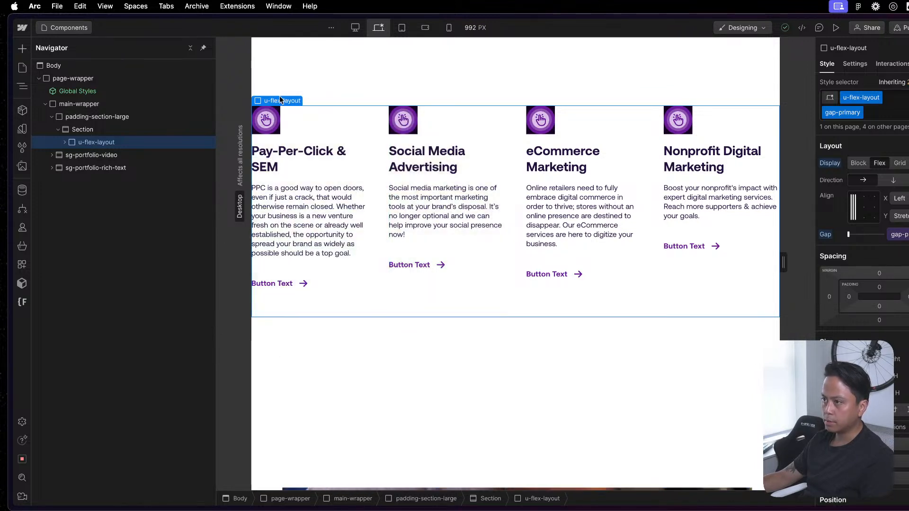
{"action": "mouse_move", "coordinate": [276, 103]}
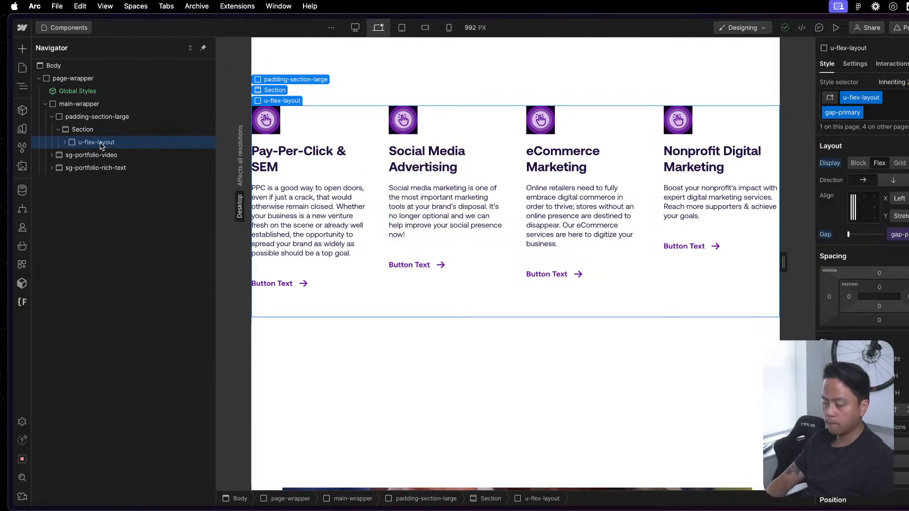
{"action": "key", "text": "super+alt+g"}
{"action": "key", "text": "Escape"}
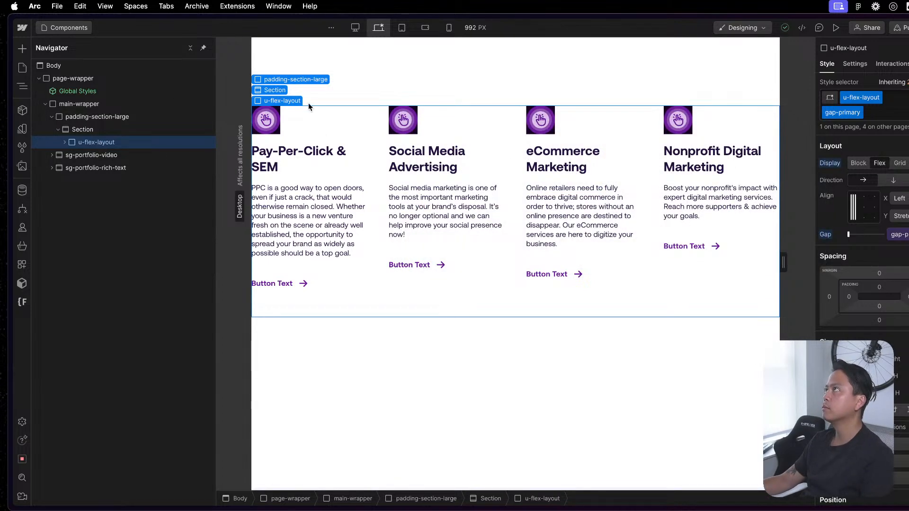
- Wrap the u-flex-layout card row in a Div Block and give that wrapper the existing container-large class
{"action": "right_click", "coordinate": [122, 143]}
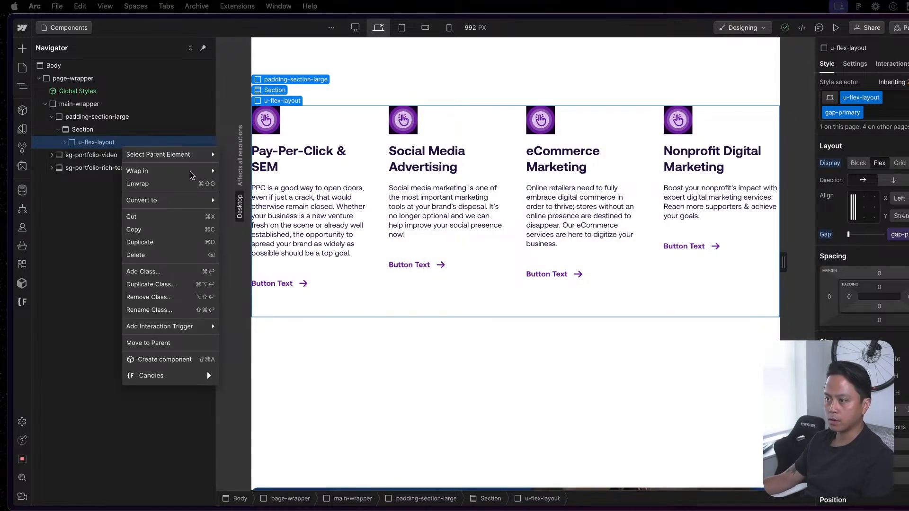
{"action": "mouse_move", "coordinate": [190, 175]}
{"action": "left_click", "coordinate": [260, 171]}
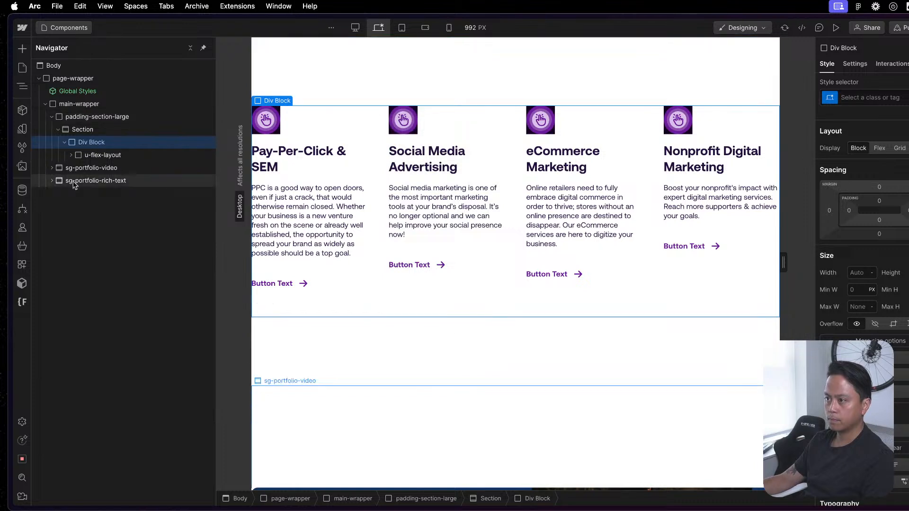
{"action": "key", "text": "super+Return"}
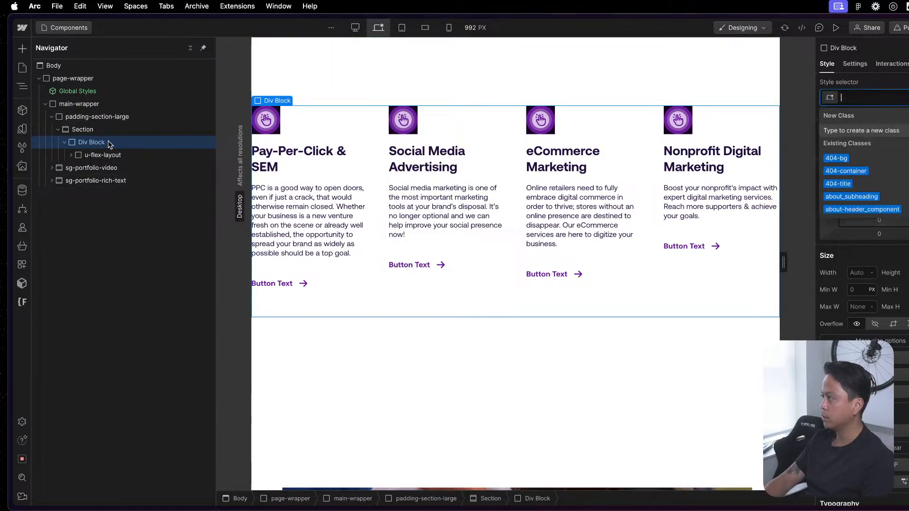
{"action": "type", "text": "container"}
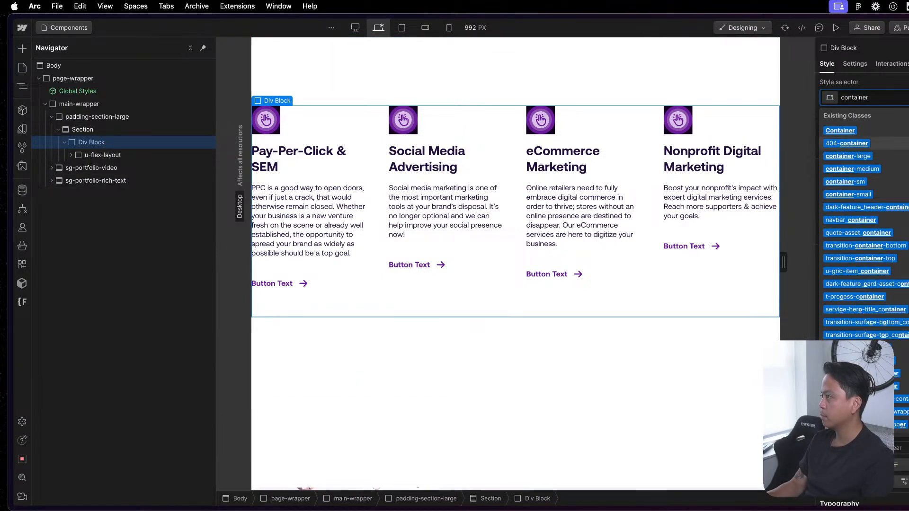
{"action": "key", "text": "Down"}
{"action": "key", "text": "Return"}
- Add a Div Block with the padding-global class inside the Section and nest container-large within it
{"action": "left_click", "coordinate": [64, 142]}
{"action": "key", "text": "super+e"}
{"action": "type", "text": "d"}
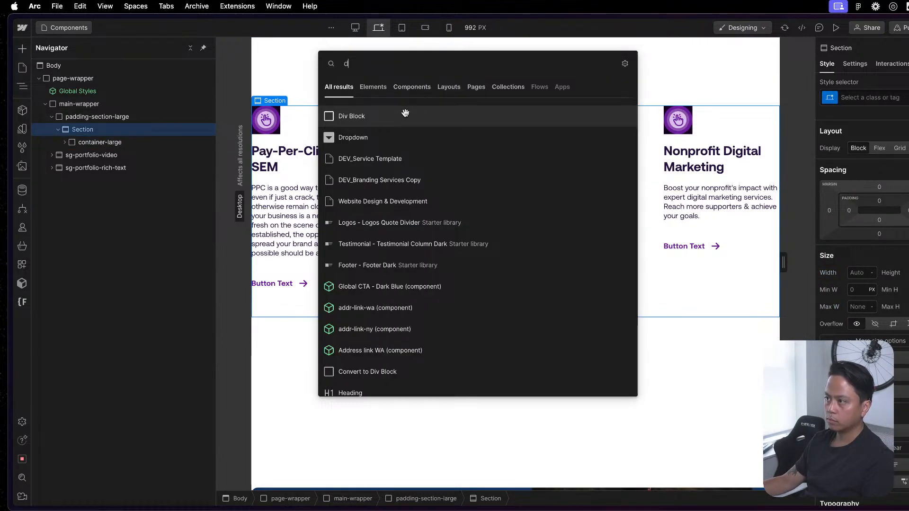
{"action": "key", "text": "Return"}
{"action": "key", "text": "super+Return"}
{"action": "type", "text": "padding-glo"}
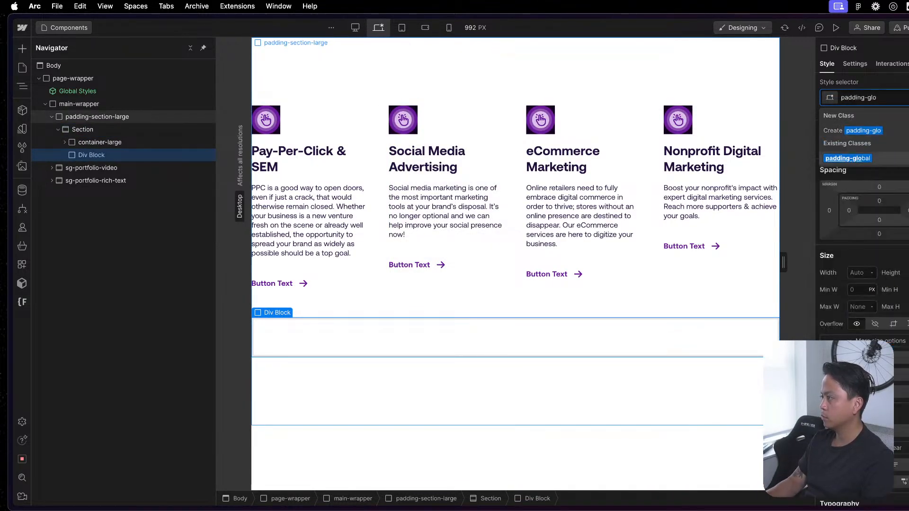
{"action": "key", "text": "Return"}
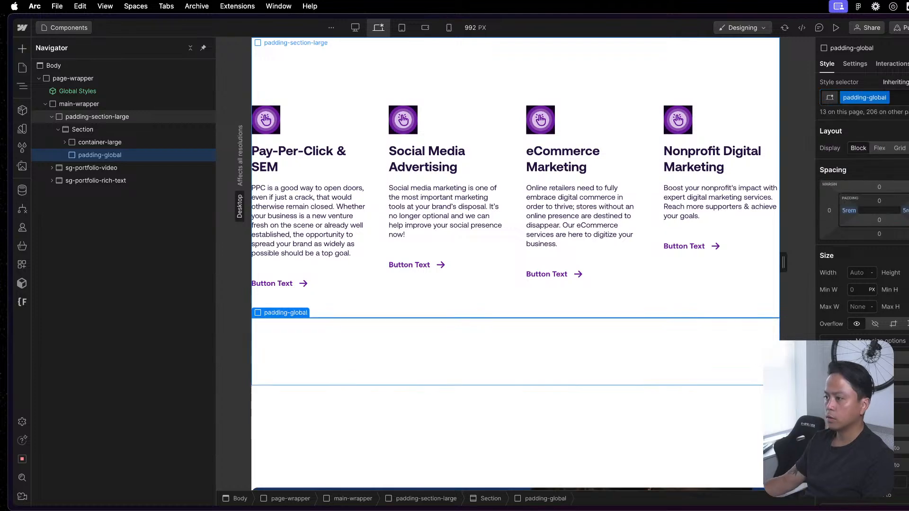
{"action": "left_click_drag", "start_coordinate": [112, 146], "coordinate": [88, 148]}
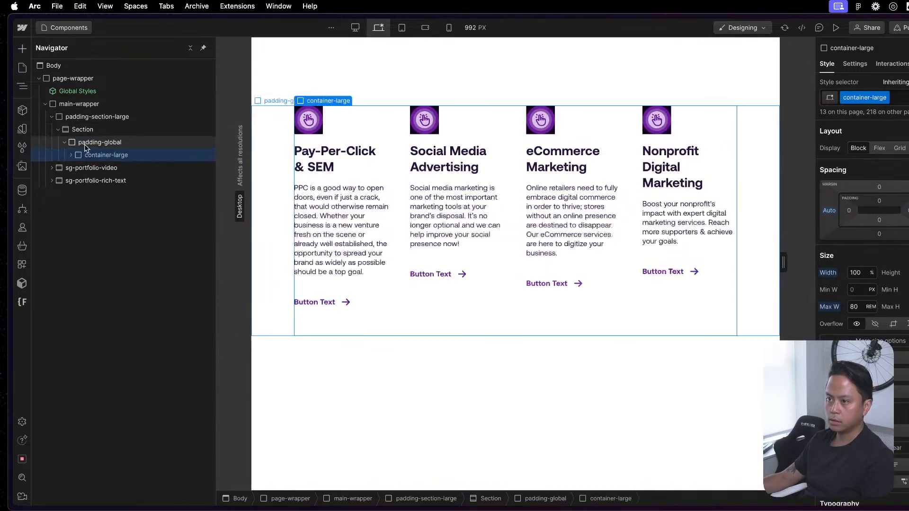
{"action": "left_click", "coordinate": [631, 398]}
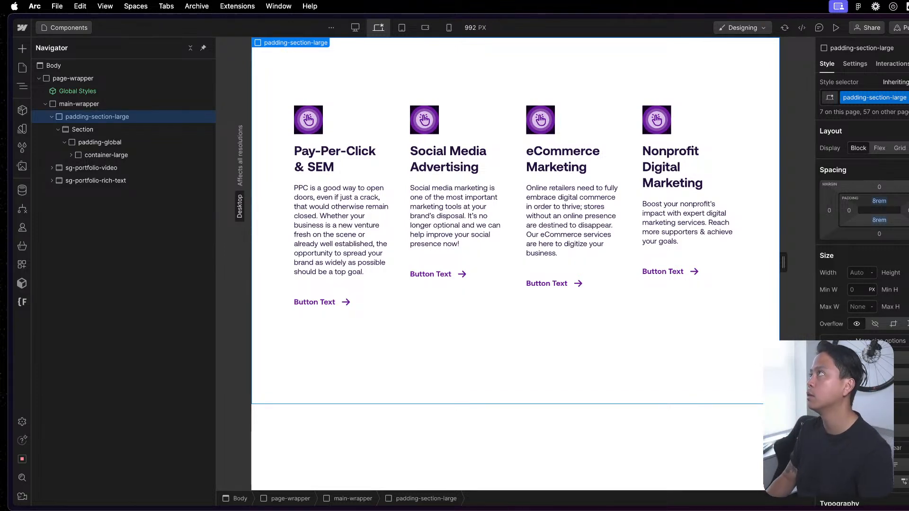
- Switch to the PBJ Components notes page in Notion, narrowing both its window and the Webflow window so they share the screen
{"action": "key", "text": "super+t"}
{"action": "key", "text": "Escape"}
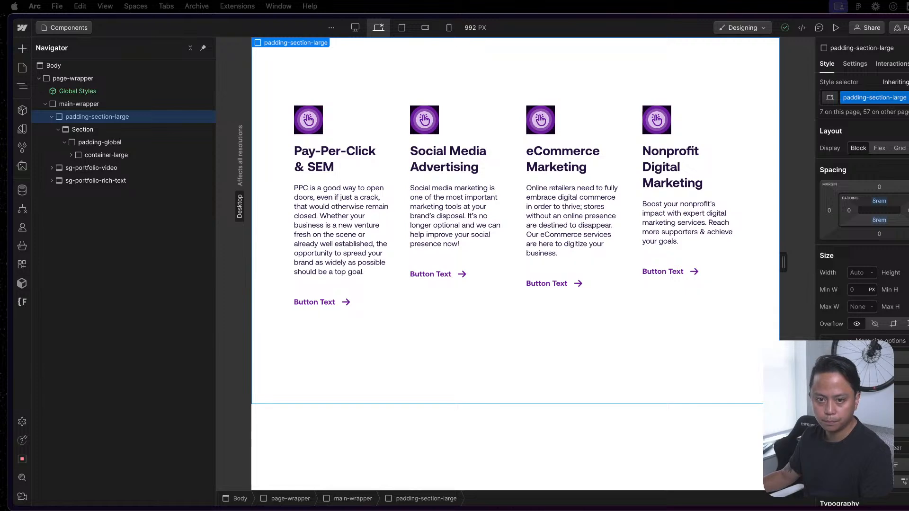
{"action": "left_click_drag", "start_coordinate": [213, 510], "coordinate": [171, 17]}
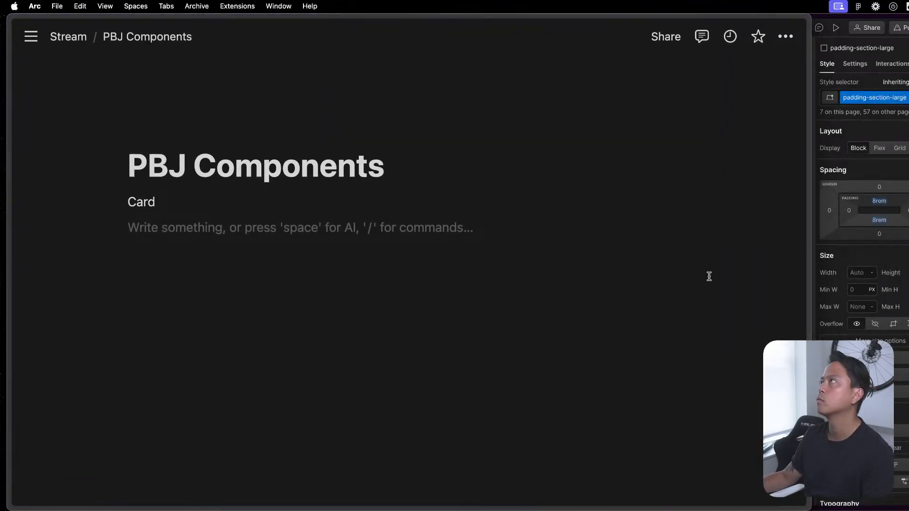
{"action": "left_click_drag", "start_coordinate": [11, 227], "coordinate": [285, 228]}
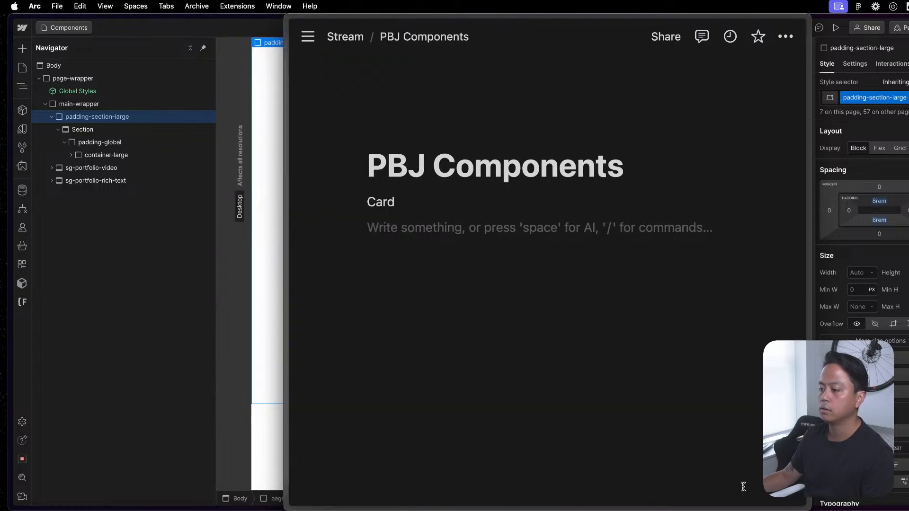
{"action": "left_click", "coordinate": [225, 194]}
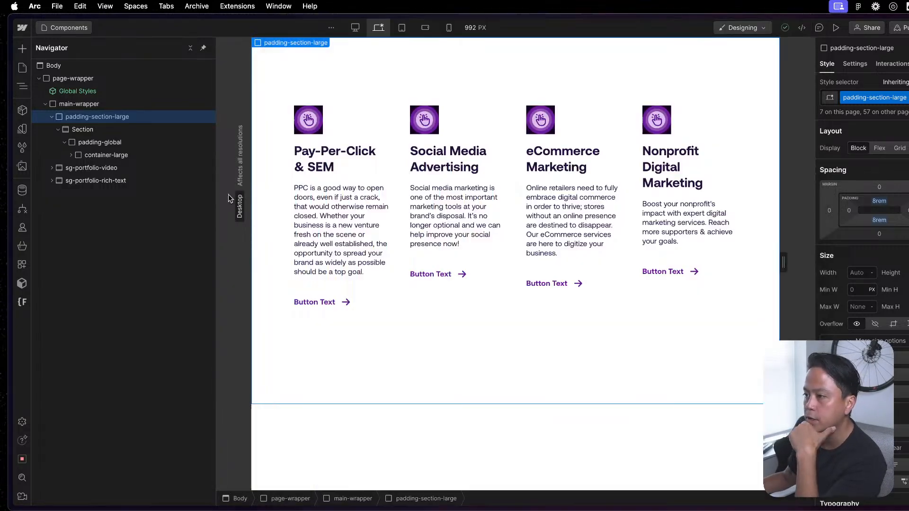
{"action": "left_click_drag", "start_coordinate": [908, 161], "coordinate": [647, 161]}
{"action": "left_click", "coordinate": [742, 170]}
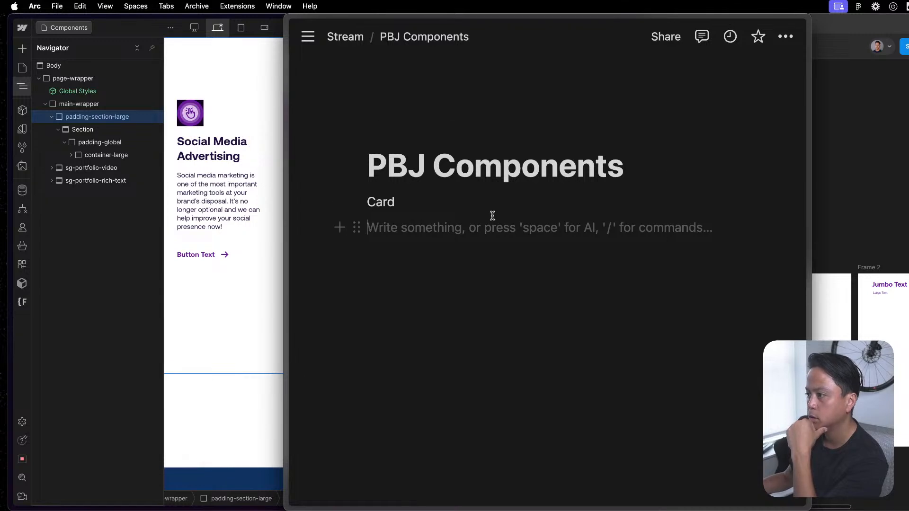
- Add the lines "light and dark mode" and "asset" below Card in the PBJ Components notes
{"action": "type", "text": "light and dark mode"}
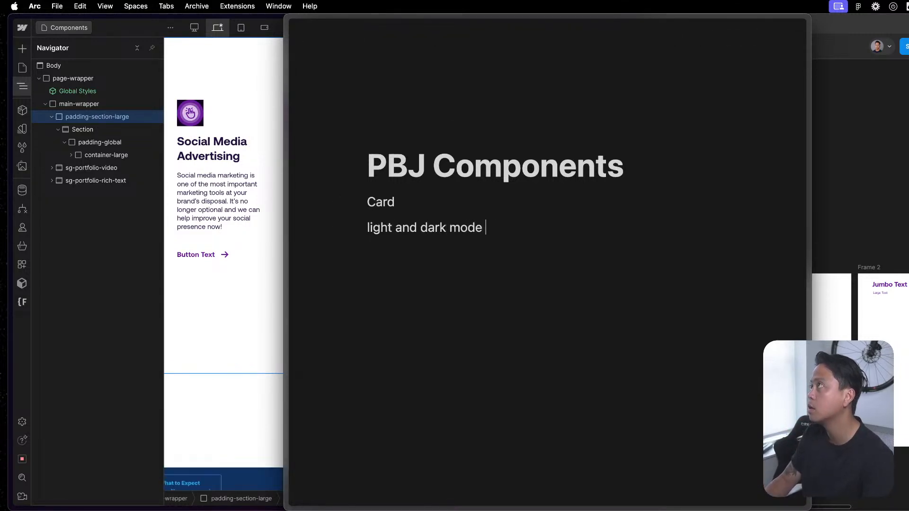
{"action": "key", "text": "Return"}
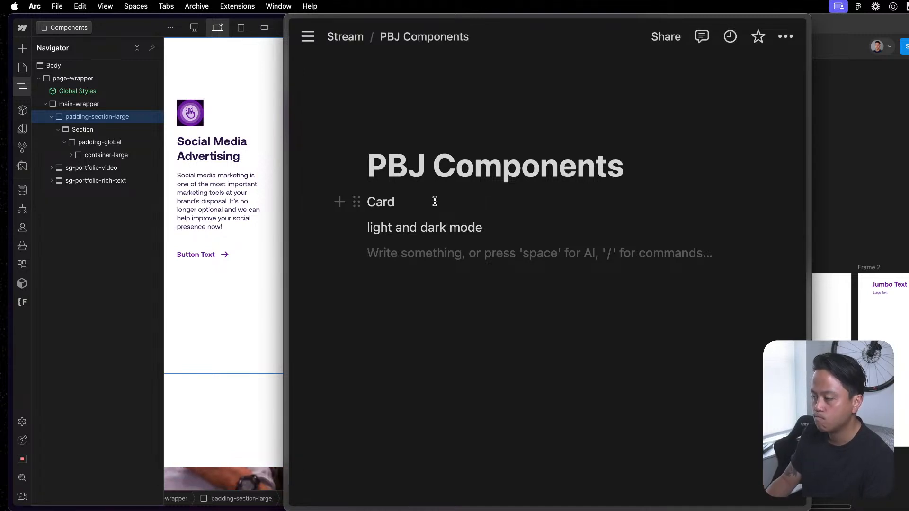
{"action": "type", "text": "asset"}
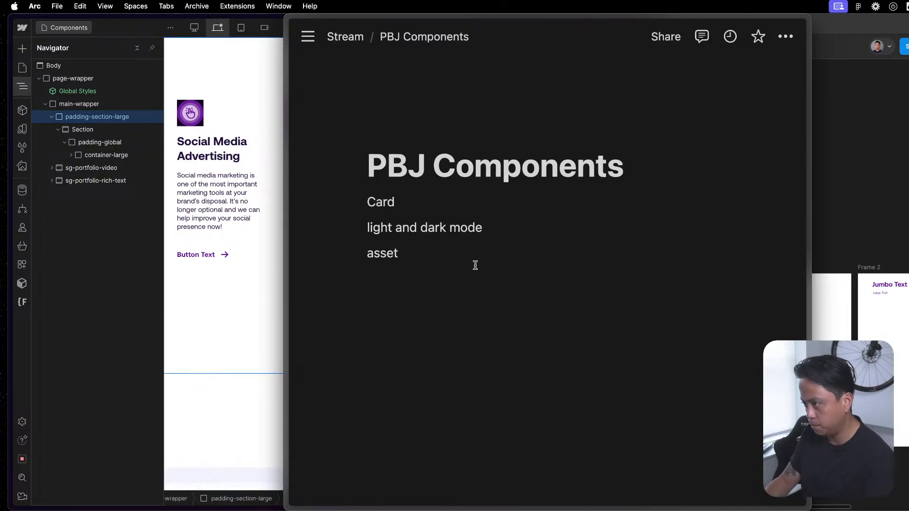
- Replace the "light and dark mode" line with "Theme" followed by the bullets "light" and "dark"
{"action": "triple_click", "coordinate": [456, 229]}
{"action": "type", "text": "Card"}
{"action": "key", "text": "Return"}
{"action": "type", "text": "Theme"}
{"action": "key", "text": "Return"}
{"action": "type", "text": "- light"}
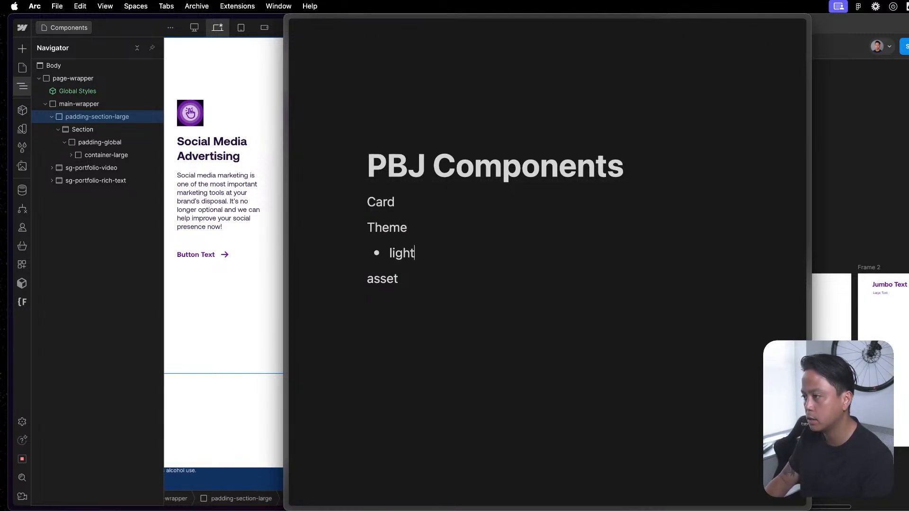
{"action": "key", "text": "Return"}
{"action": "type", "text": "dark"}
- Turn the Card line in the notes into a heading
{"action": "left_click", "coordinate": [356, 203]}
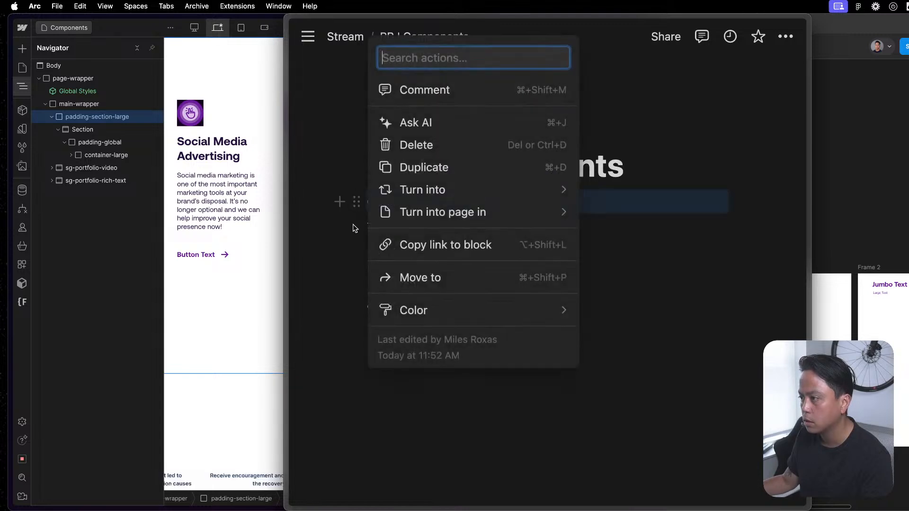
{"action": "mouse_move", "coordinate": [432, 194]}
{"action": "left_click", "coordinate": [716, 87]}
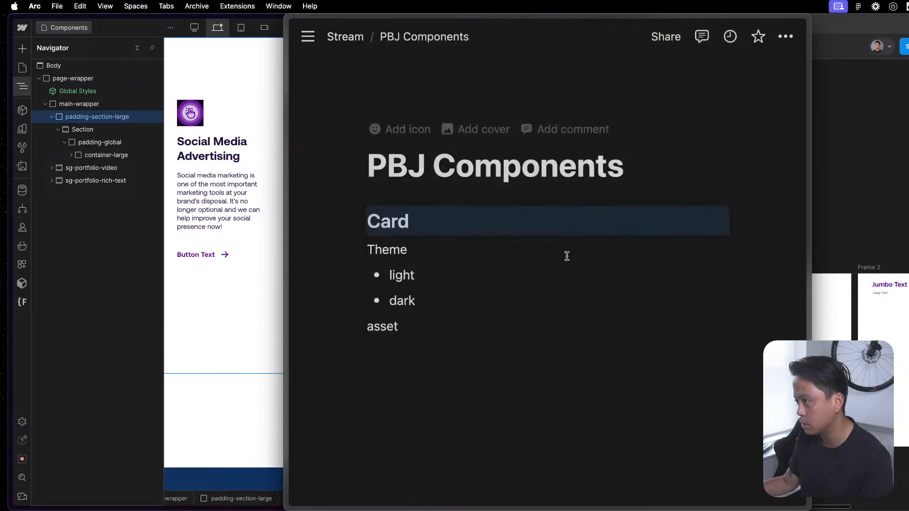
{"action": "left_click", "coordinate": [450, 221]}
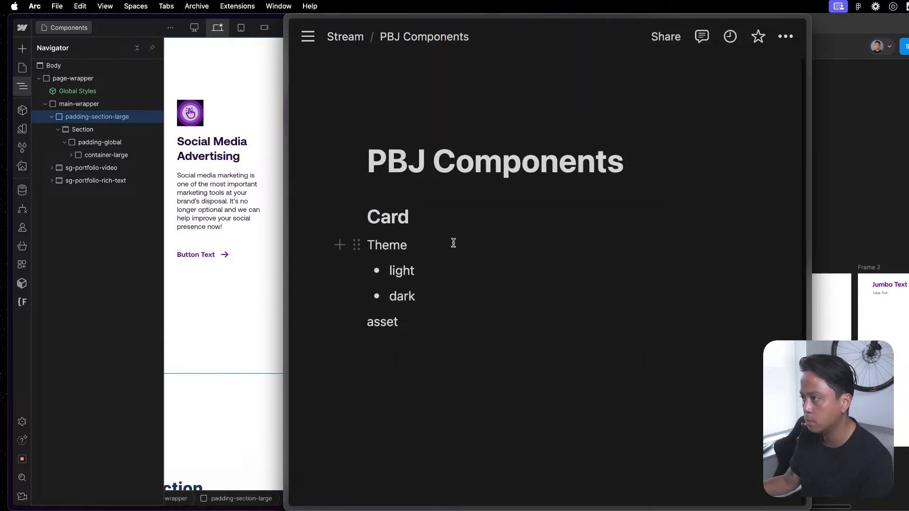
{"action": "left_click", "coordinate": [367, 322]}
{"action": "left_click", "coordinate": [455, 360]}
{"action": "left_click", "coordinate": [412, 324]}
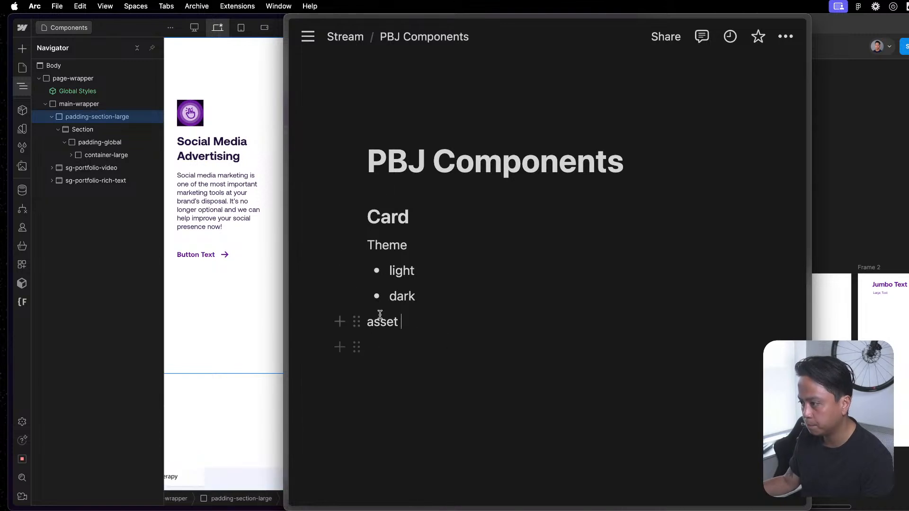
{"action": "left_click", "coordinate": [356, 322]}
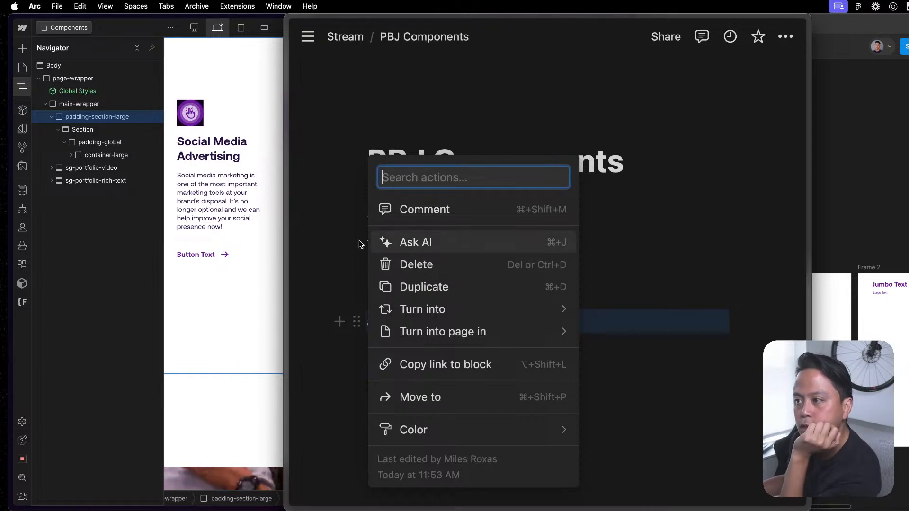
- Switch to Webflow and enlarge its window, then delete the Nonprofit Digital Marketing card and undo the deletion
{"action": "left_click", "coordinate": [240, 156]}
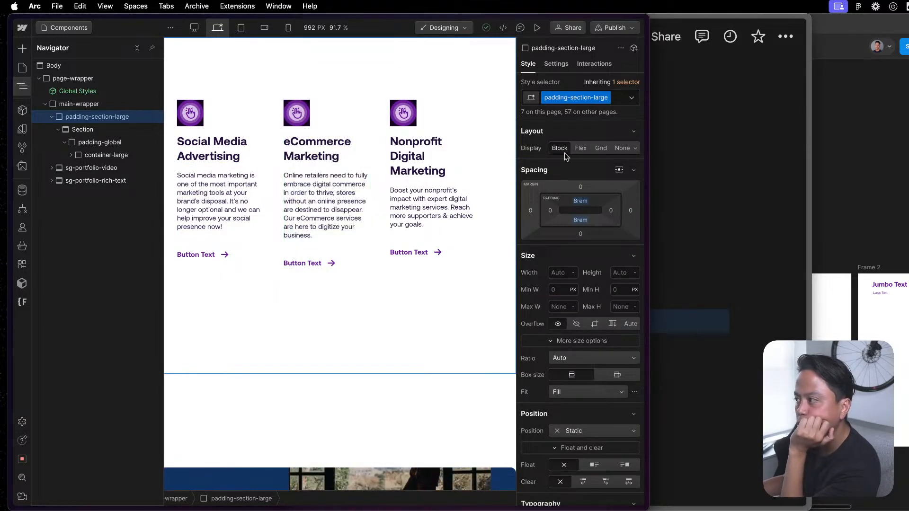
{"action": "key", "text": "ctrl+alt+Return"}
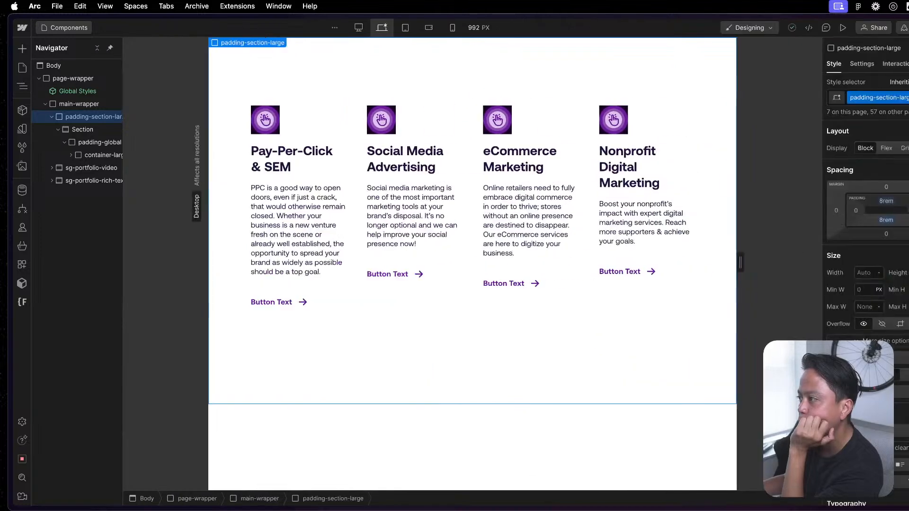
{"action": "left_click", "coordinate": [630, 205]}
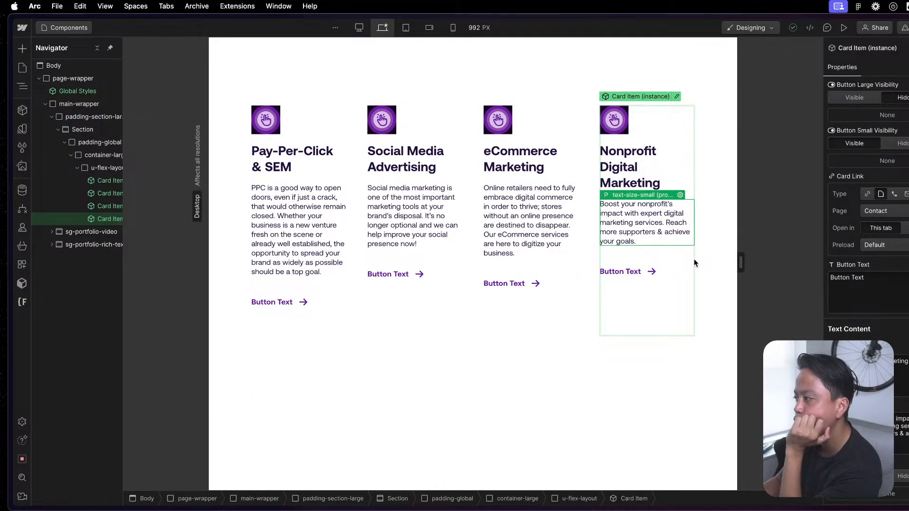
{"action": "key", "text": "Delete"}
{"action": "key", "text": "super+z"}
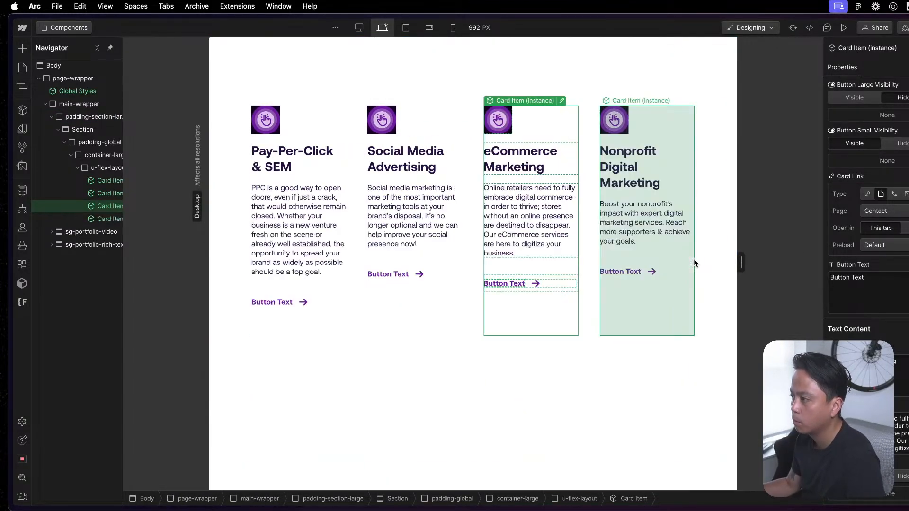
- Switch back to the PBJ Components notes and turn the "asset" line into a Heading 3
{"action": "key", "text": "ctrl+Up"}
{"action": "left_click", "coordinate": [715, 331]}
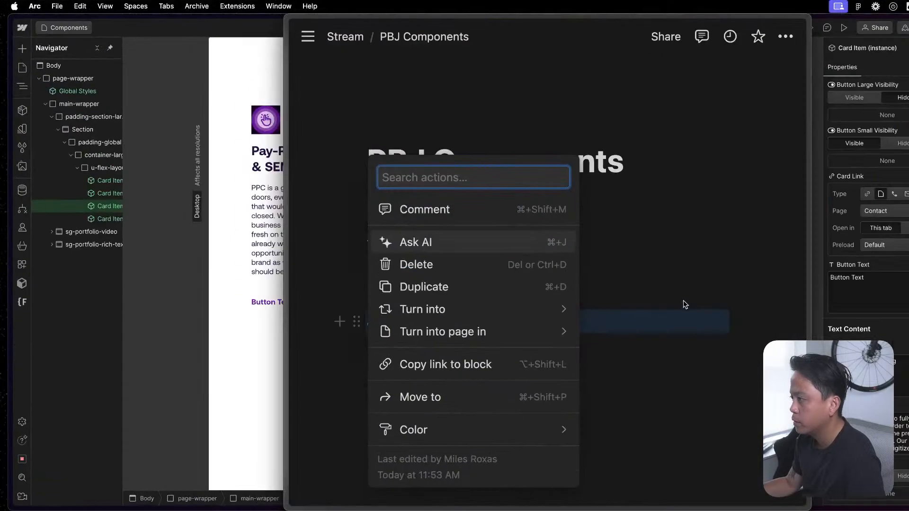
{"action": "key", "text": "Escape"}
{"action": "left_click", "coordinate": [450, 325]}
{"action": "left_click", "coordinate": [356, 322]}
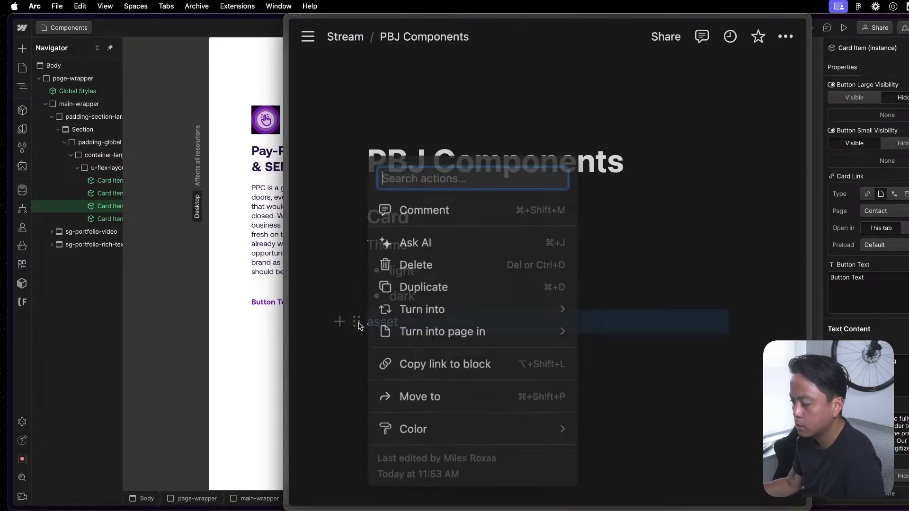
{"action": "mouse_move", "coordinate": [423, 309]}
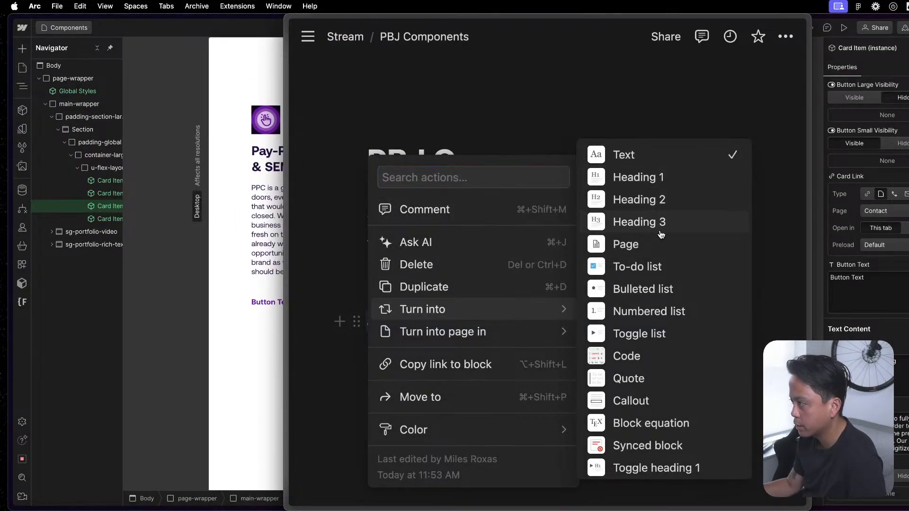
{"action": "left_click", "coordinate": [672, 222]}
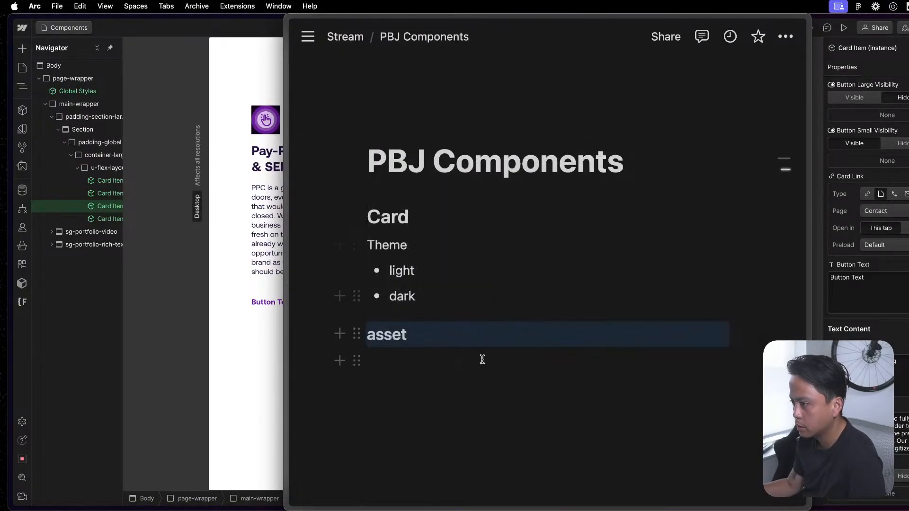
- Turn the Theme line in the notes into a Heading 3
{"action": "left_click", "coordinate": [356, 245]}
{"action": "mouse_move", "coordinate": [451, 251]}
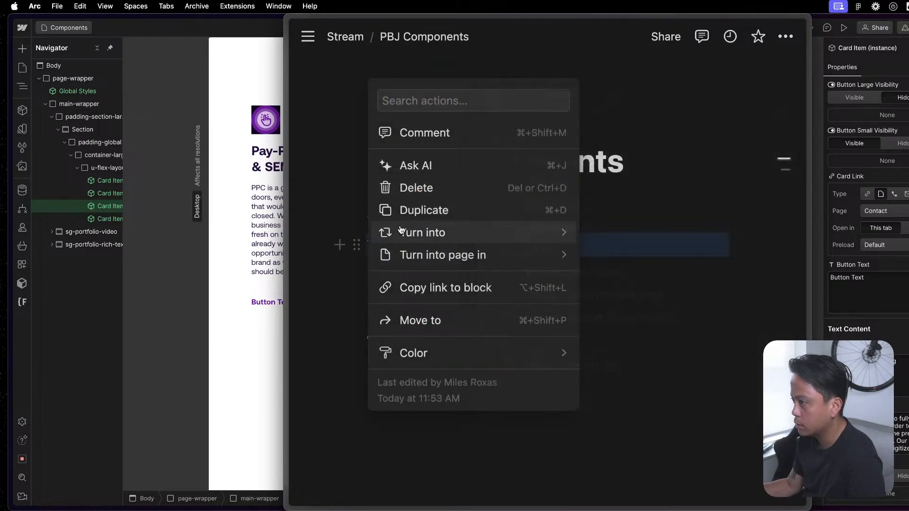
{"action": "mouse_move", "coordinate": [396, 233]}
{"action": "left_click", "coordinate": [638, 147]}
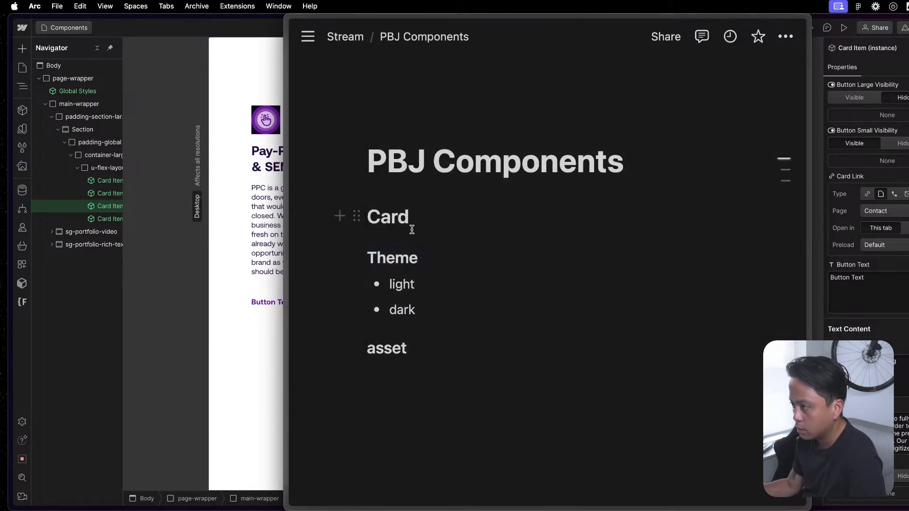
- Rename the "asset" heading to "Asset" and add the bullet "Visibility" below it
{"action": "scroll", "coordinate": [436, 219], "scroll_direction": "down", "scroll_amount": 1}
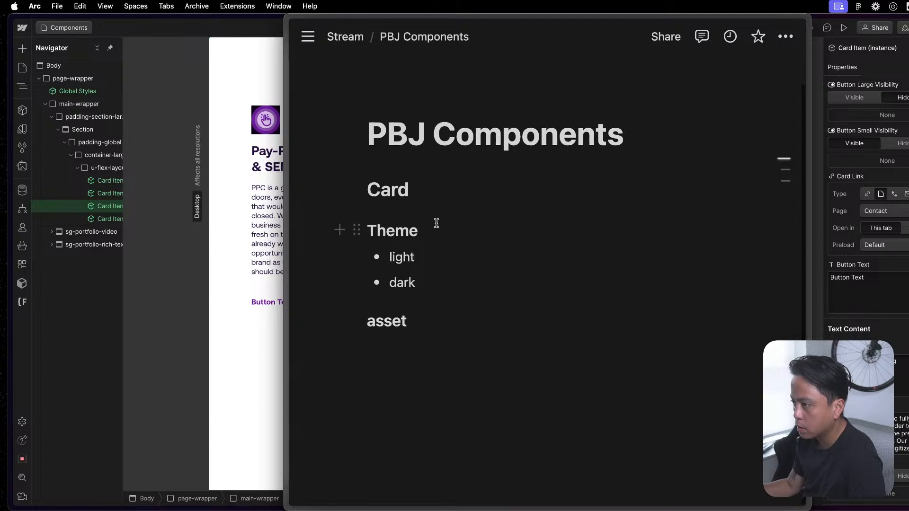
{"action": "double_click", "coordinate": [389, 326]}
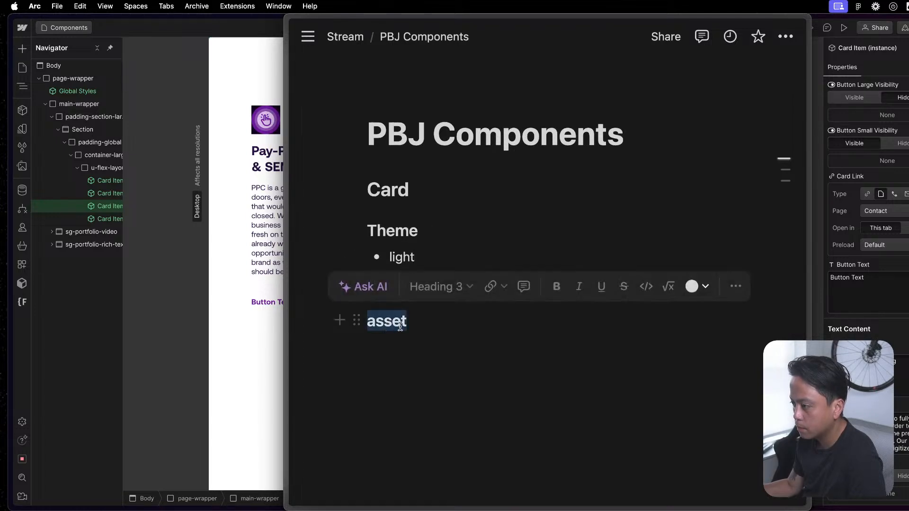
{"action": "type", "text": "Asset"}
{"action": "key", "text": "Return"}
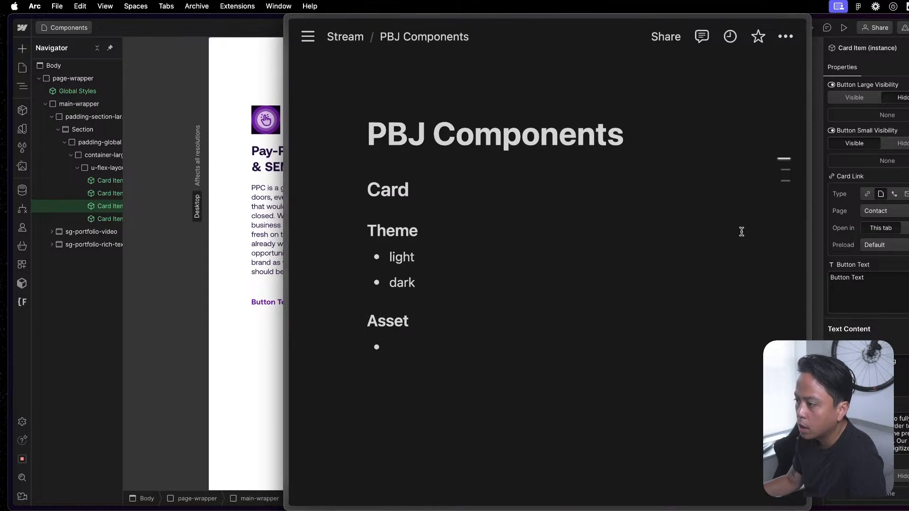
{"action": "type", "text": "Visibility"}
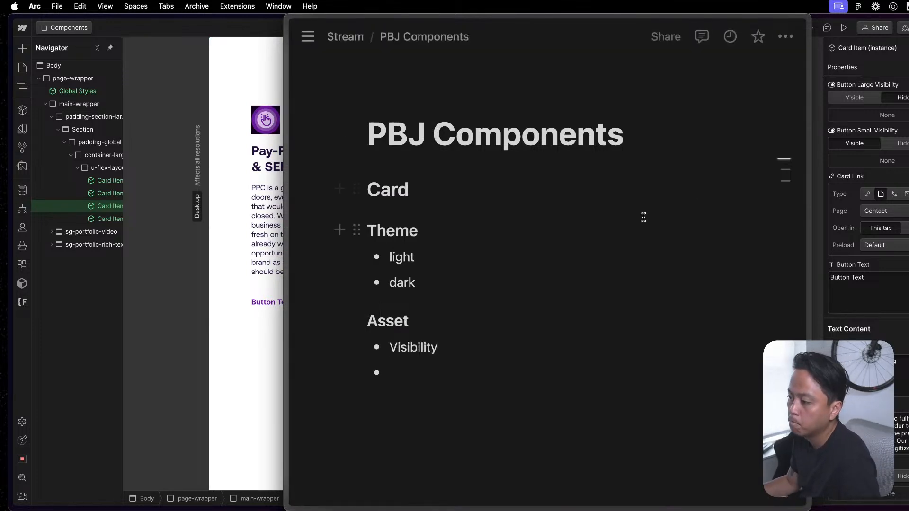
{"action": "key", "text": "BackSpace"}
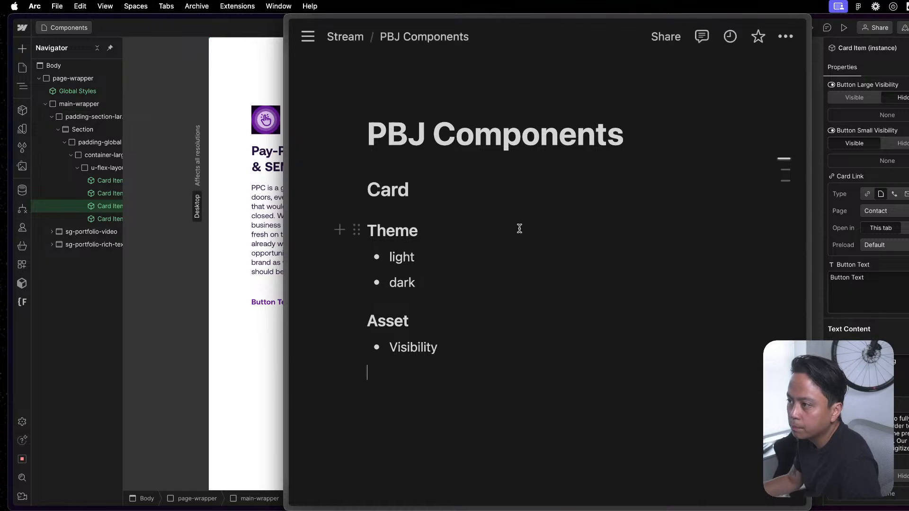
- Check the cards in Webflow, return to the notes, and add a Heading 3 "Headline" directly below the Asset section's bullet
{"action": "left_click", "coordinate": [270, 170]}
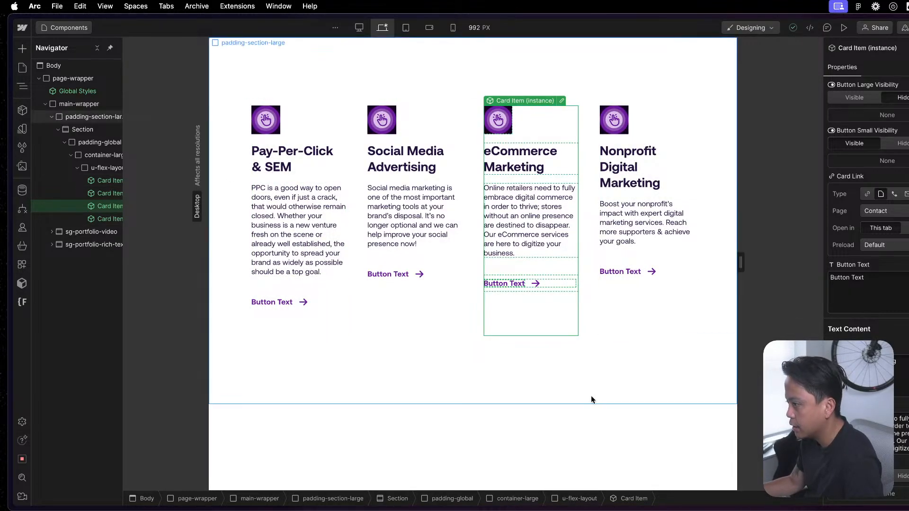
{"action": "key", "text": "ctrl+Up"}
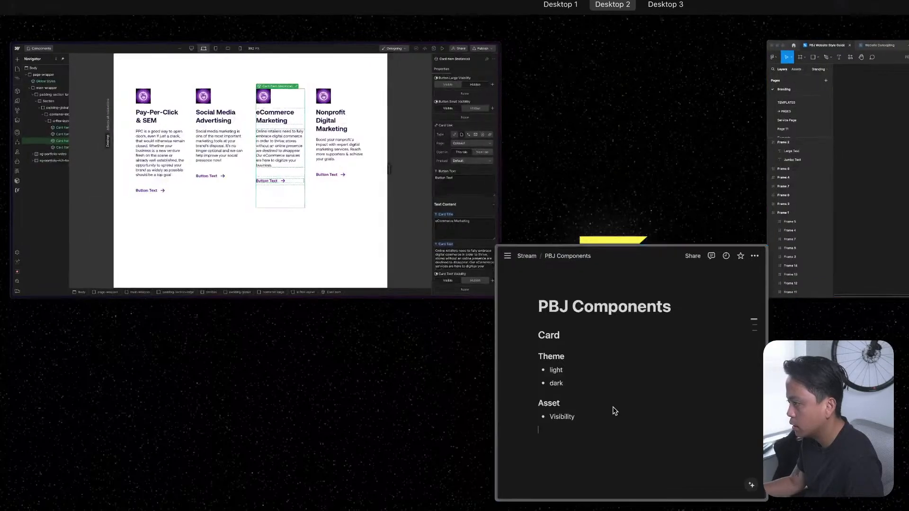
{"action": "left_click", "coordinate": [612, 408]}
{"action": "left_click", "coordinate": [557, 409]}
{"action": "type", "text": "/h3"}
{"action": "key", "text": "Return"}
{"action": "type", "text": "Headline"}
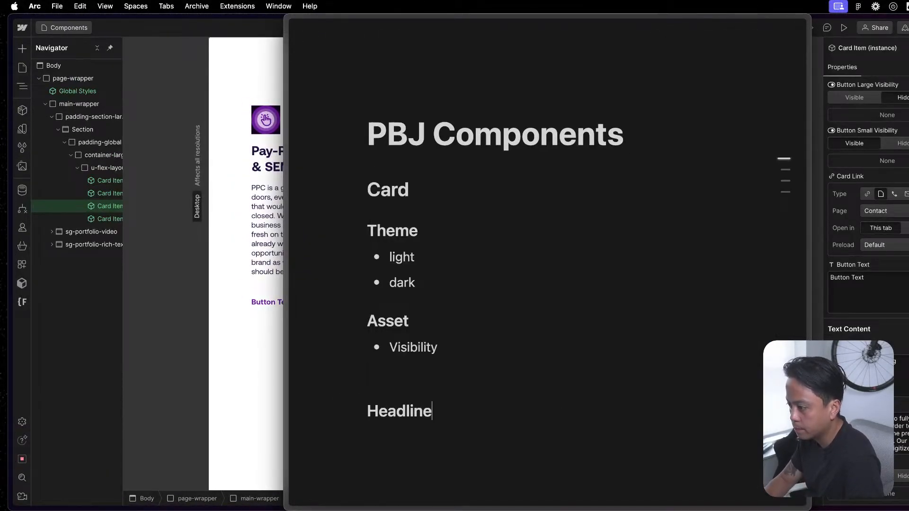
{"action": "key", "text": "BackSpace"}
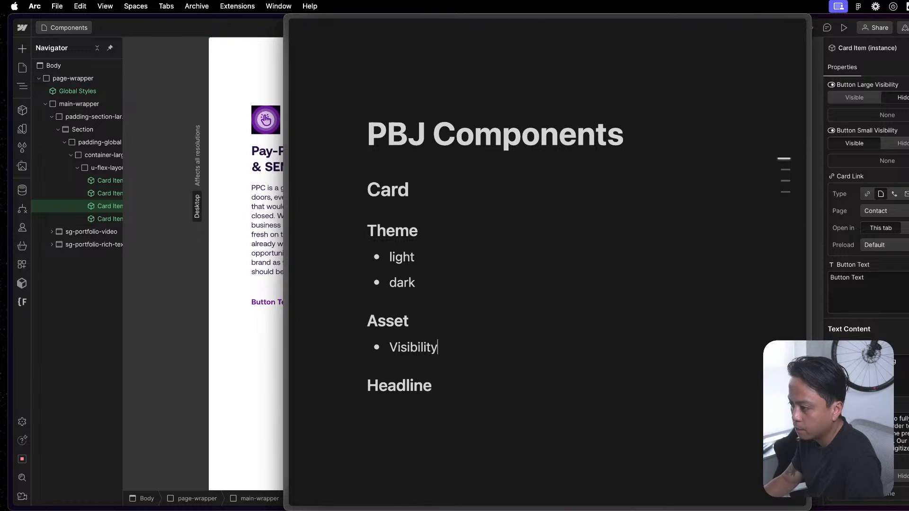
- Add the bullet "Size: Large, Small" under the Headline heading
{"action": "left_click", "coordinate": [582, 475]}
{"action": "type", "text": "-"}
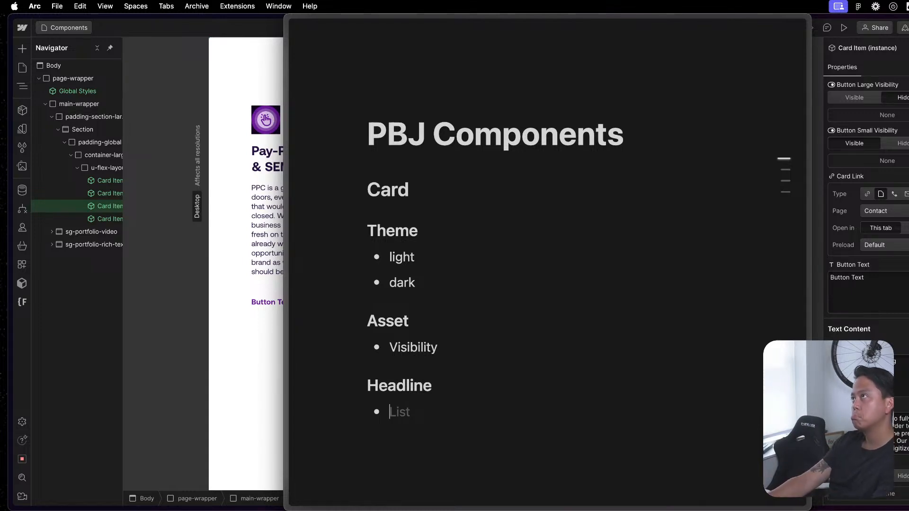
{"action": "type", "text": "La"}
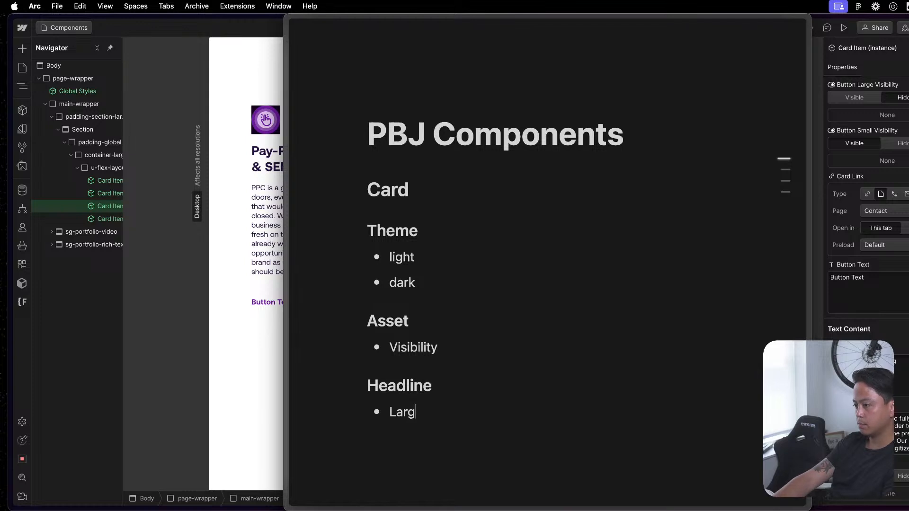
{"action": "type", "text": "rg"}
{"action": "key", "text": "BackSpace"}
{"action": "key", "text": "BackSpace"}
{"action": "key", "text": "BackSpace"}
{"action": "key", "text": "BackSpace"}
{"action": "type", "text": "Siz"}
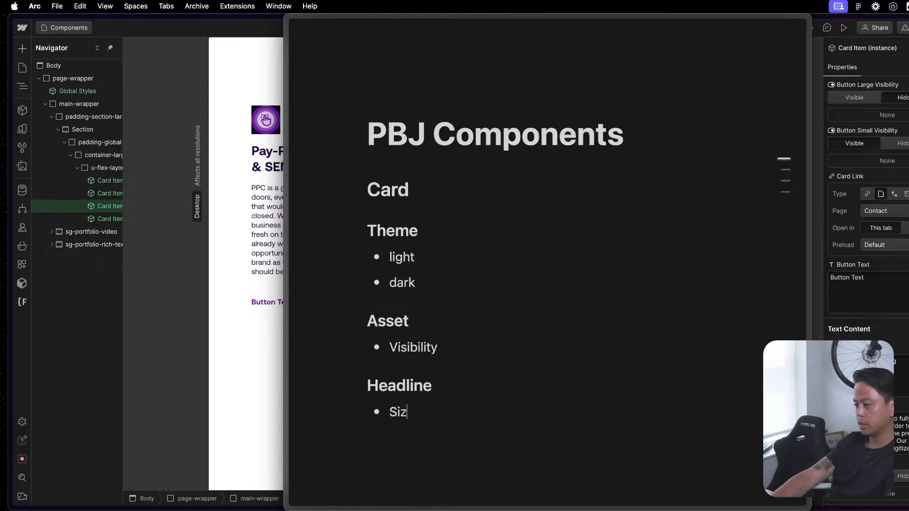
{"action": "type", "text": "e: Large, Small"}
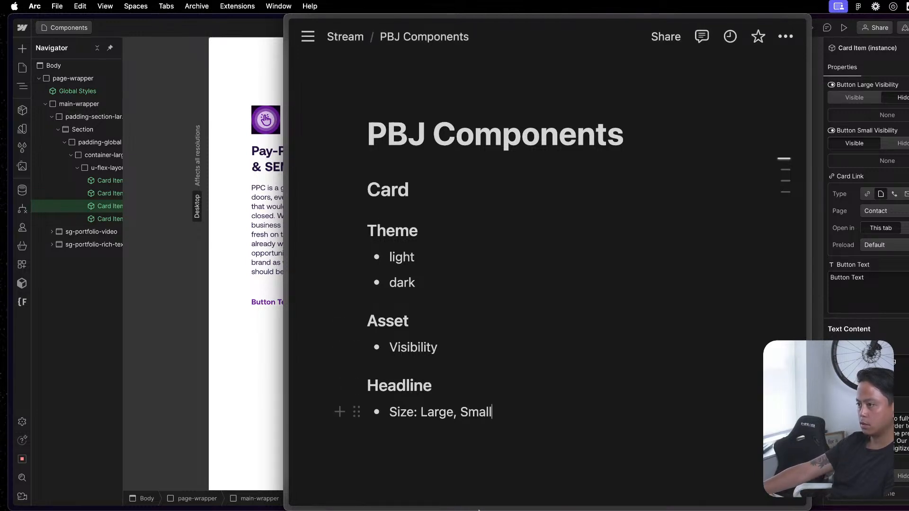
{"action": "scroll", "coordinate": [475, 447], "scroll_direction": "down", "scroll_amount": 2}
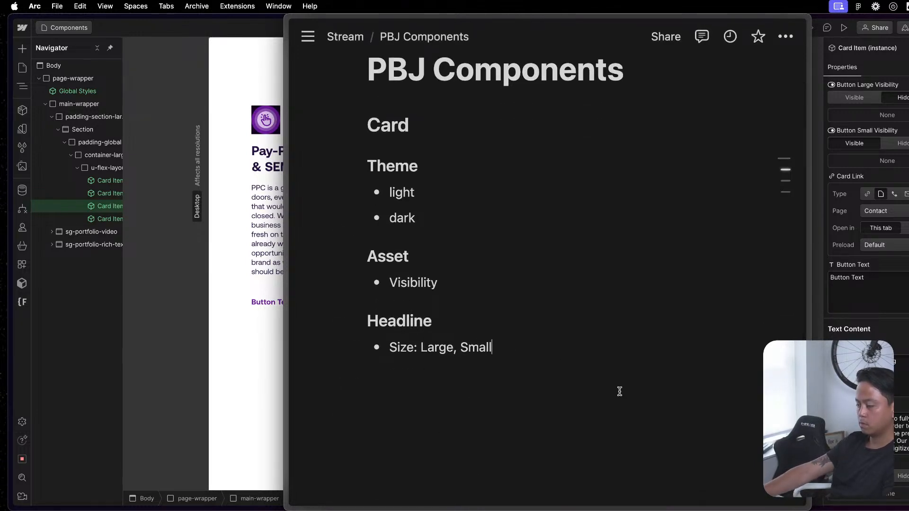
- Add a second Headline bullet "Visibility" and end the list with an empty line
{"action": "key", "text": "Return"}
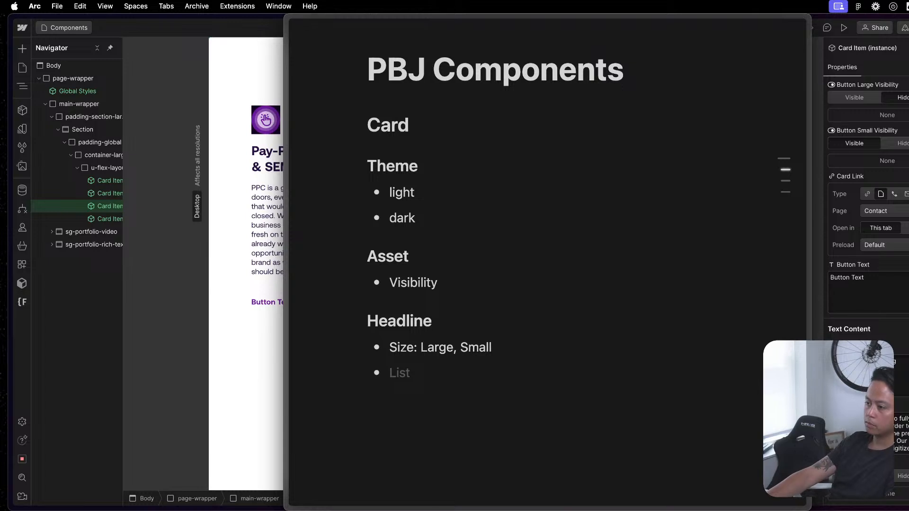
{"action": "type", "text": "Visibnl"}
{"action": "key", "text": "BackSpace"}
{"action": "key", "text": "BackSpace"}
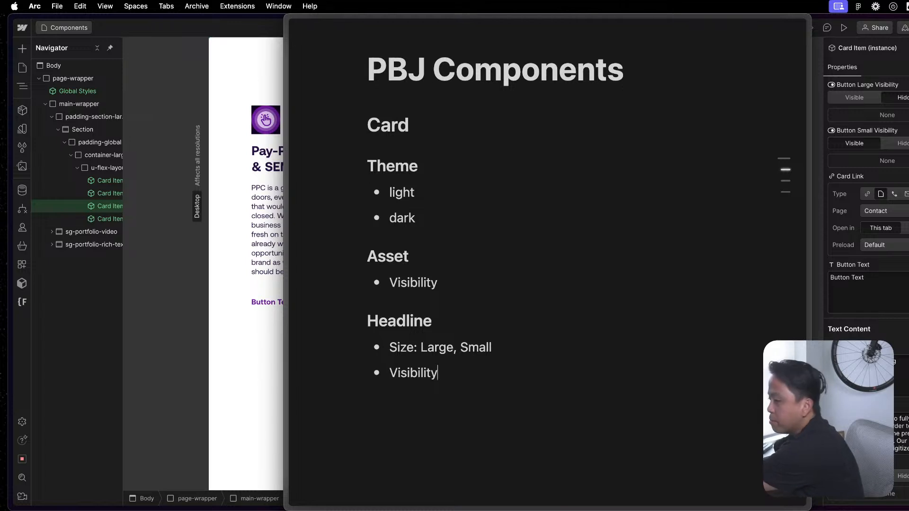
{"action": "key", "text": "Return"}
{"action": "key", "text": "Return"}
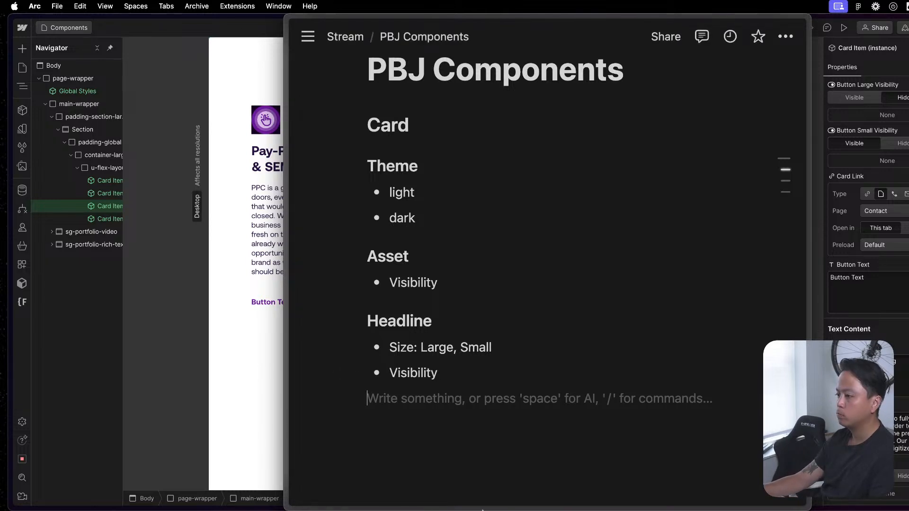
- Examine the Pay-Per-Click & SEM card in Webflow and return to the PBJ Components notes
{"action": "left_click", "coordinate": [245, 95]}
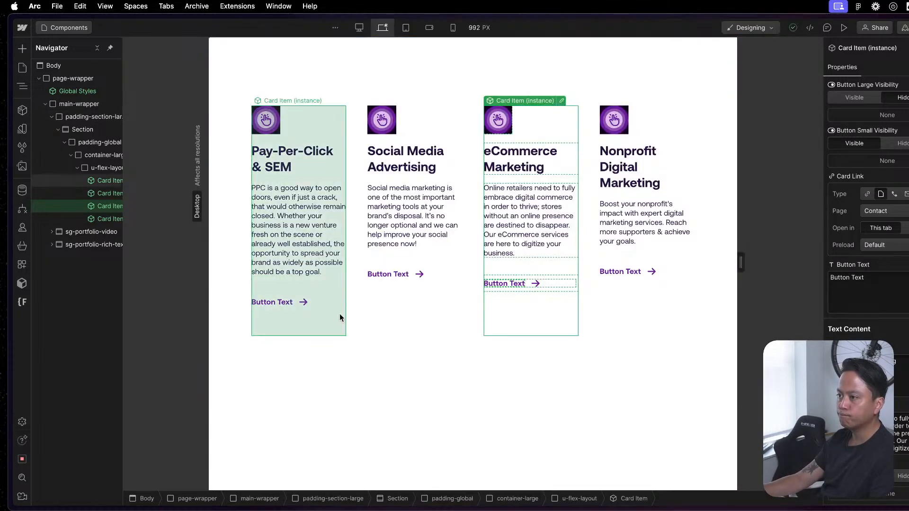
{"action": "left_click", "coordinate": [301, 307]}
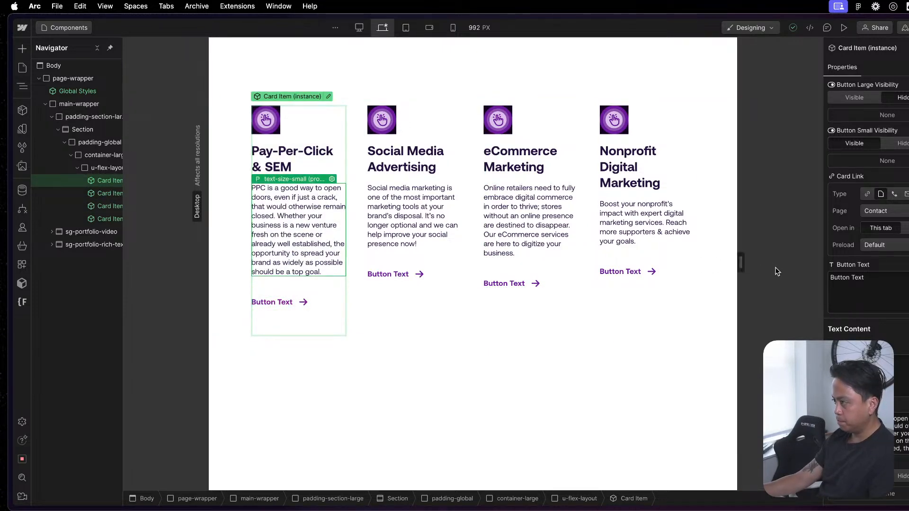
{"action": "key", "text": "ctrl+Up"}
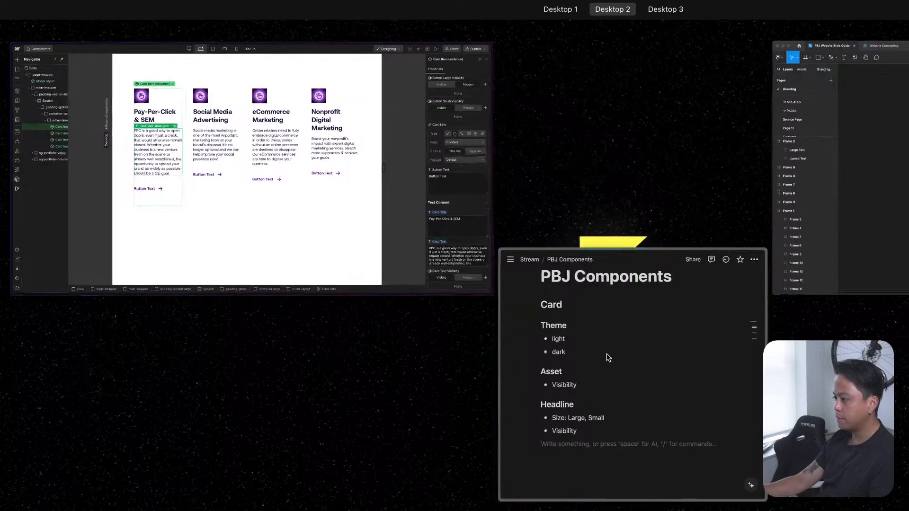
{"action": "left_click", "coordinate": [603, 357]}
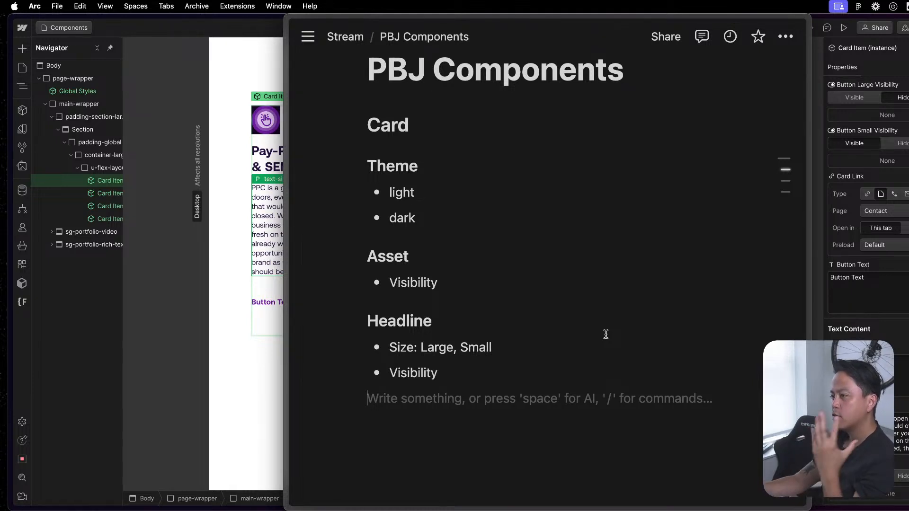
- Replace the "light" and "dark" bullets under Theme with the single bullet "Color Mode: Light, Dark"
{"action": "double_click", "coordinate": [395, 166]}
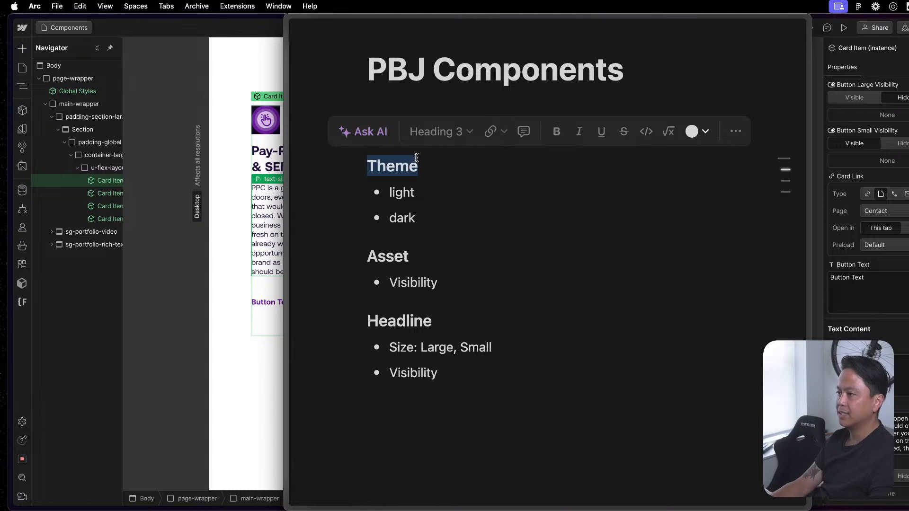
{"action": "left_click", "coordinate": [424, 258]}
{"action": "left_click", "coordinate": [438, 222]}
{"action": "left_click_drag", "start_coordinate": [438, 221], "coordinate": [401, 204]}
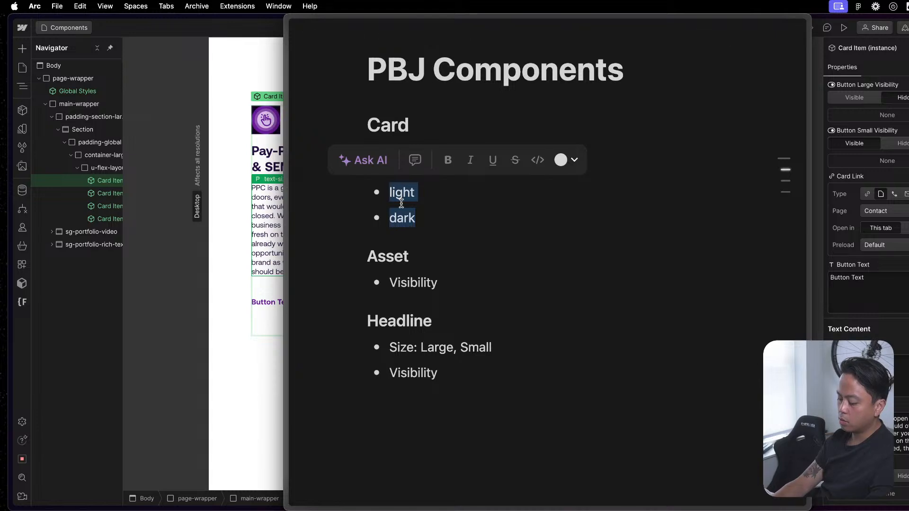
{"action": "type", "text": "Mod"}
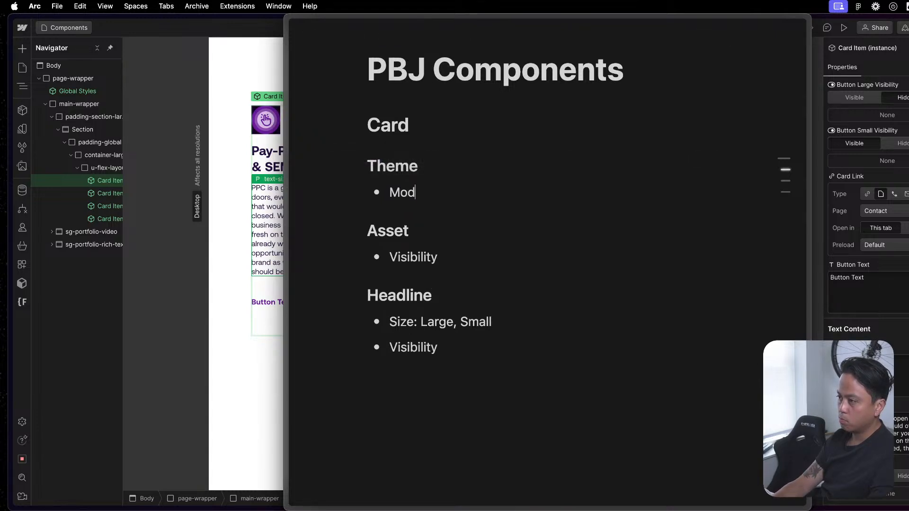
{"action": "key", "text": "BackSpace"}
{"action": "key", "text": "BackSpace"}
{"action": "type", "text": "Color Mode: Light "}
{"action": "type", "text": " Dark"}
{"action": "key", "text": "Return"}
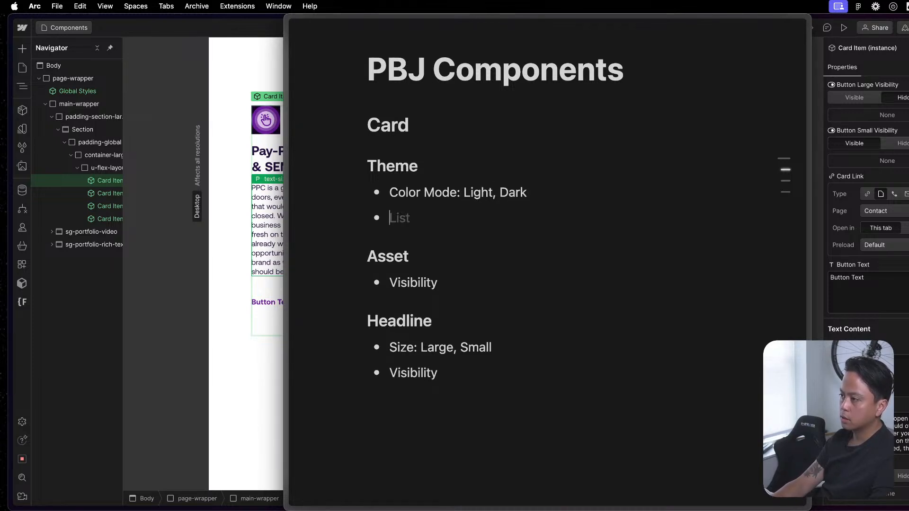
- Add the bullet "Size: Regular, Large" below the Color Mode bullet under Theme
{"action": "type", "text": "Siz"}
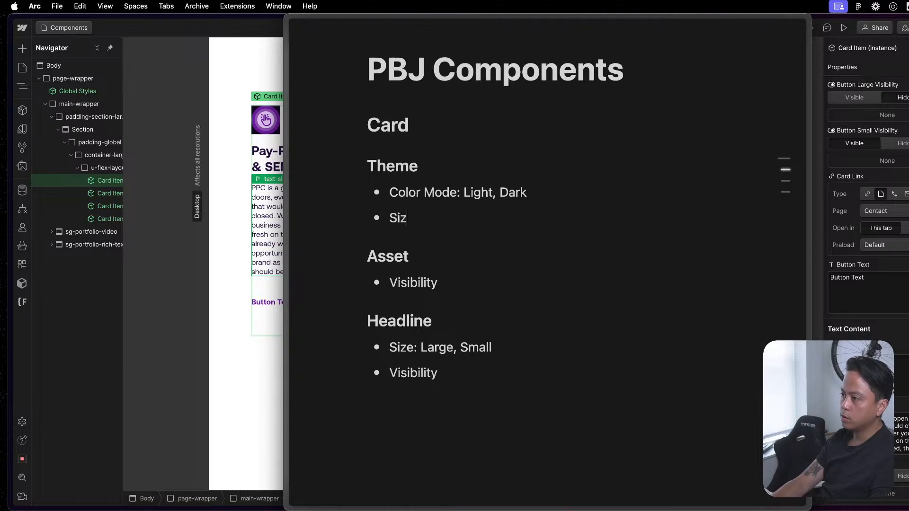
{"action": "type", "text": "e: Small"}
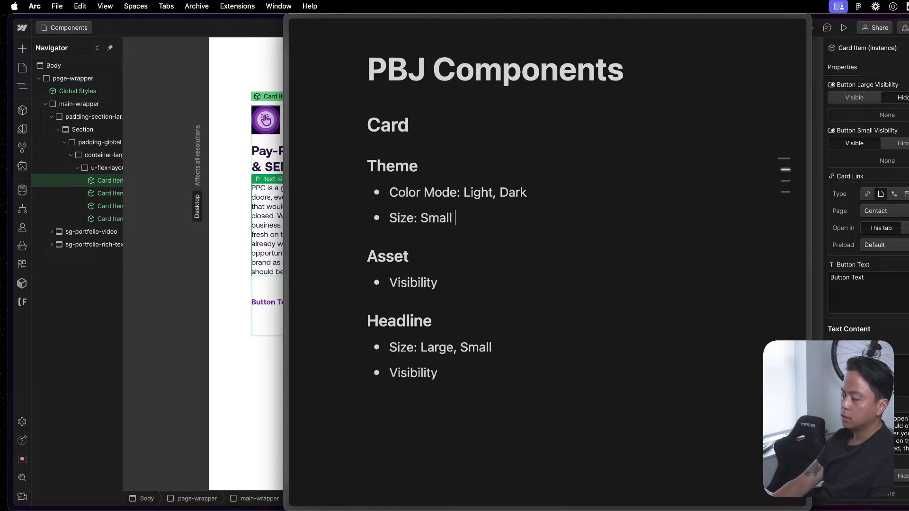
{"action": "key", "text": "BackSpace"}
{"action": "key", "text": "BackSpace"}
{"action": "key", "text": "BackSpace"}
{"action": "key", "text": "BackSpace"}
{"action": "type", "text": "Regular and"}
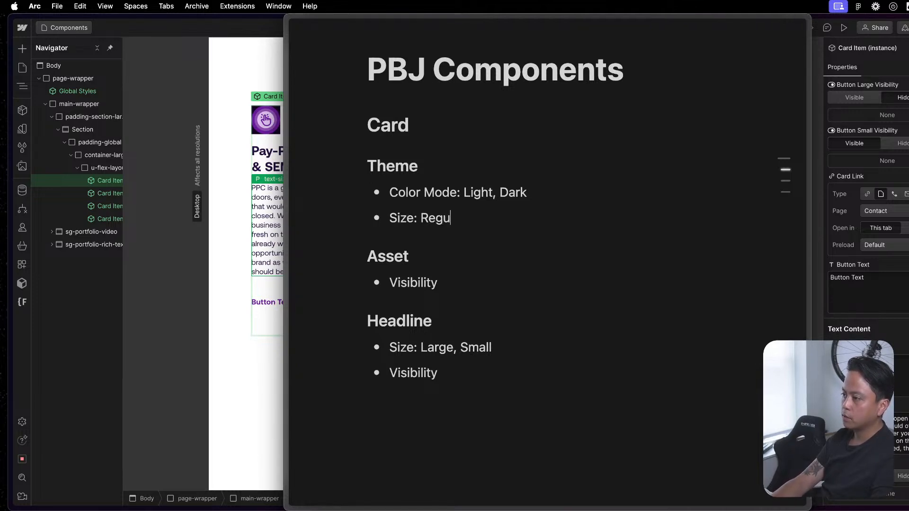
{"action": "key", "text": "BackSpace"}
{"action": "key", "text": "BackSpace"}
{"action": "key", "text": "BackSpace"}
{"action": "type", "text": ", Large"}
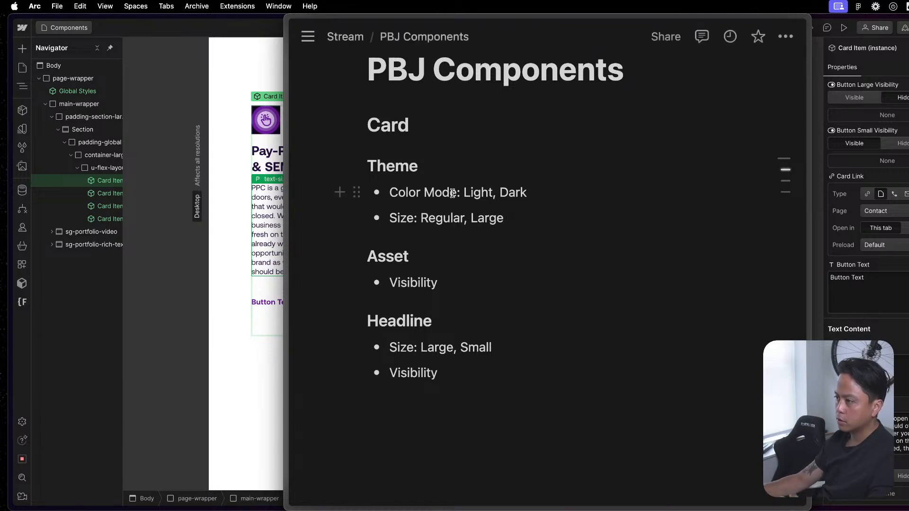
- Shorten the first Theme bullet to "Color Mode" and list "Light" and "Dark" as nested bullets beneath it
{"action": "left_click_drag", "start_coordinate": [457, 192], "coordinate": [631, 196]}
{"action": "key", "text": "BackSpace"}
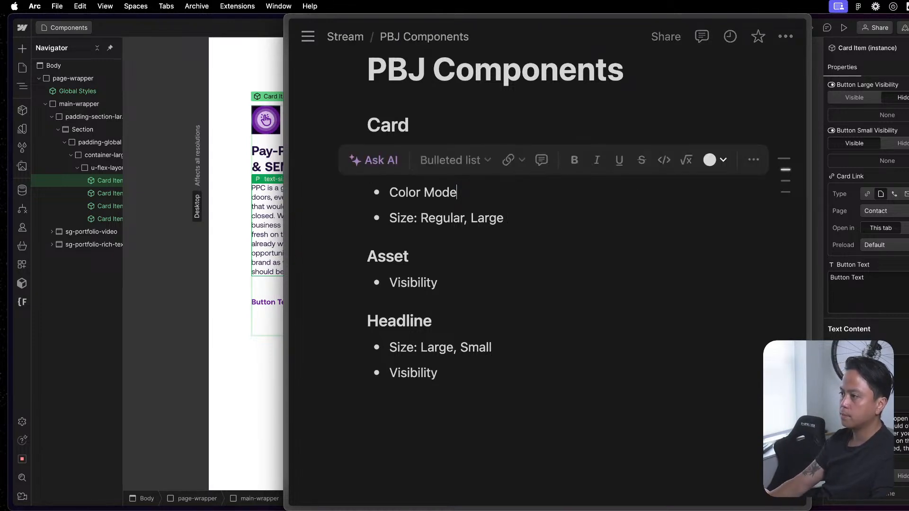
{"action": "key", "text": "Return"}
{"action": "key", "text": "Tab"}
{"action": "type", "text": "Light"}
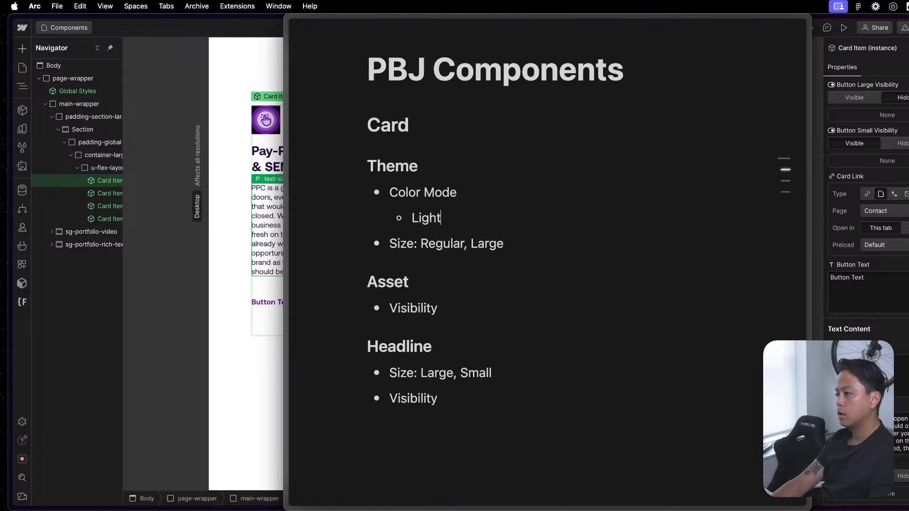
{"action": "key", "text": "Return"}
{"action": "type", "text": "Dark"}
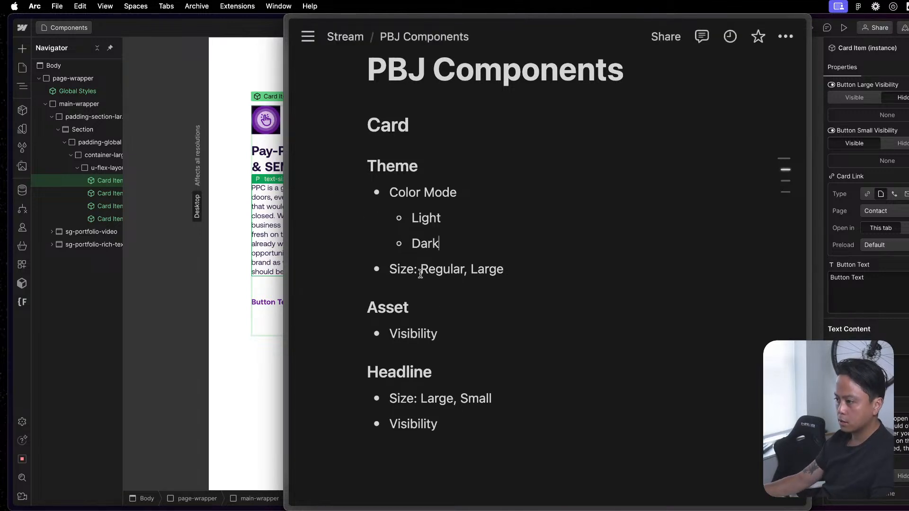
- Shorten the Size bullet under Theme to "Size" and list "Regular" and "Large" as nested bullets beneath it
{"action": "left_click_drag", "start_coordinate": [415, 269], "coordinate": [601, 262]}
{"action": "key", "text": "BackSpace"}
{"action": "key", "text": "Return"}
{"action": "key", "text": "Tab"}
{"action": "type", "text": "Reg"}
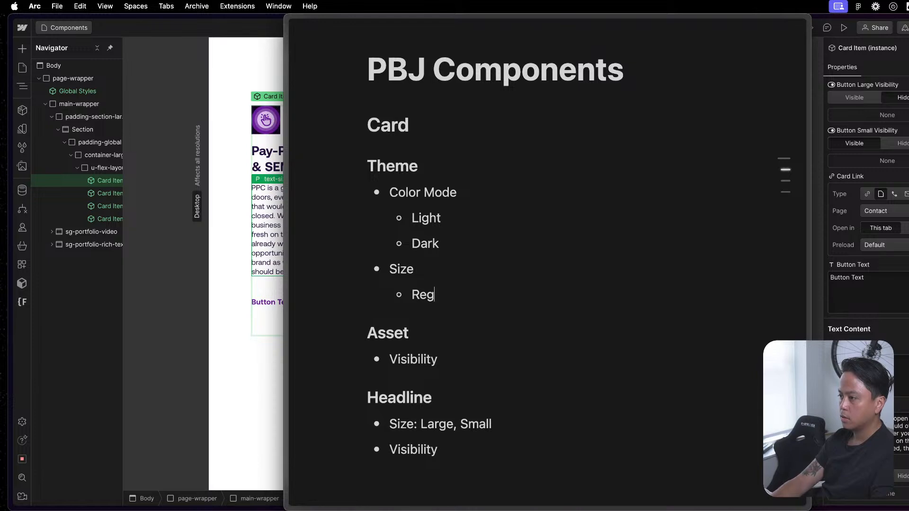
{"action": "type", "text": "ular"}
{"action": "key", "text": "Return"}
{"action": "type", "text": "Large"}
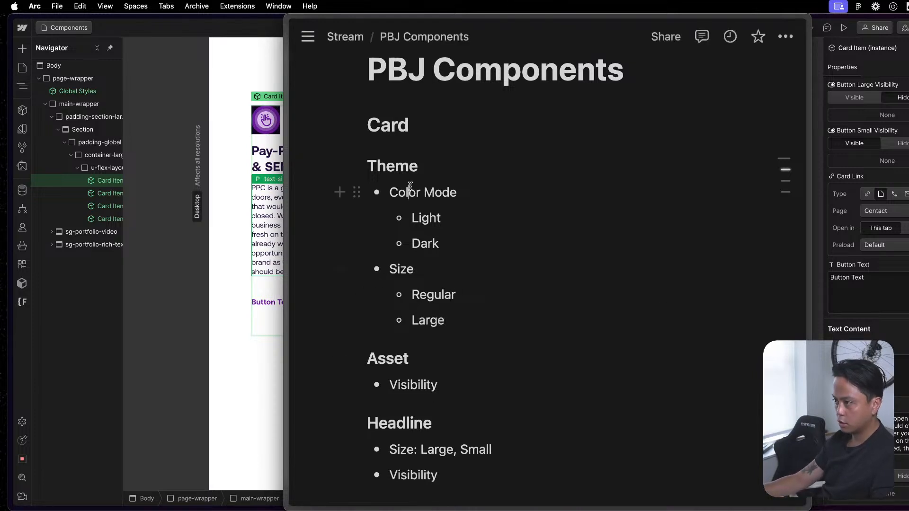
- Review the Card outline in the PBJ Components notes, covering the Theme, Asset and Headline sections
{"action": "scroll", "coordinate": [444, 269], "scroll_direction": "down", "scroll_amount": 3}
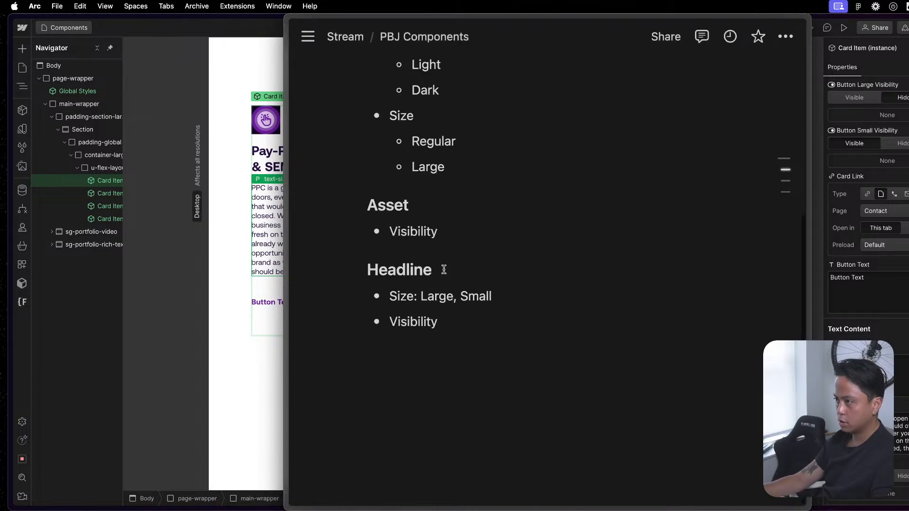
{"action": "scroll", "coordinate": [456, 230], "scroll_direction": "up", "scroll_amount": 2}
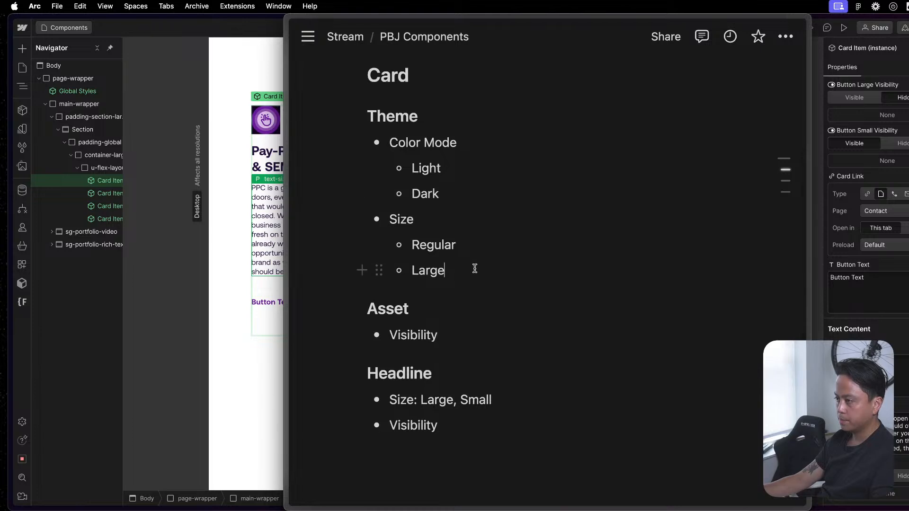
{"action": "key", "text": "super+s"}
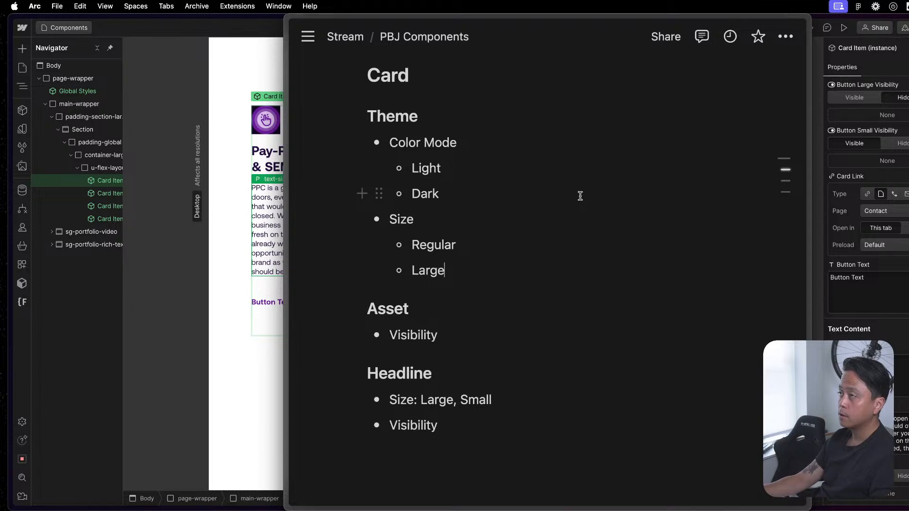
{"action": "scroll", "coordinate": [580, 246], "scroll_direction": "up", "scroll_amount": 2}
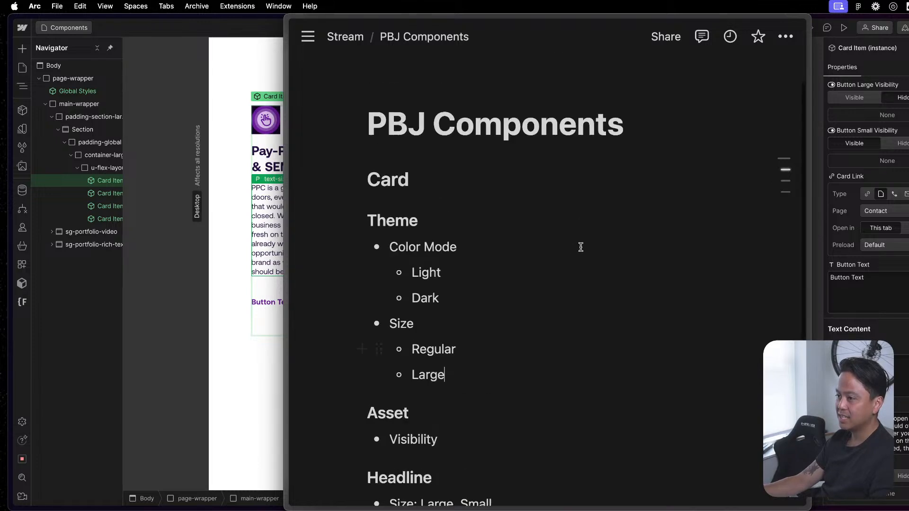
{"action": "scroll", "coordinate": [568, 303], "scroll_direction": "down", "scroll_amount": 4}
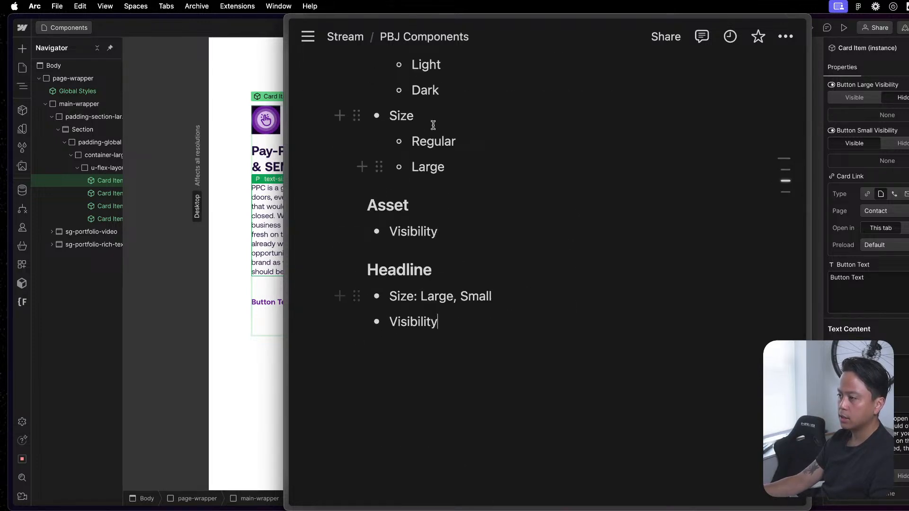
{"action": "scroll", "coordinate": [434, 161], "scroll_direction": "up", "scroll_amount": 5}
{"action": "scroll", "coordinate": [425, 213], "scroll_direction": "down", "scroll_amount": 2}
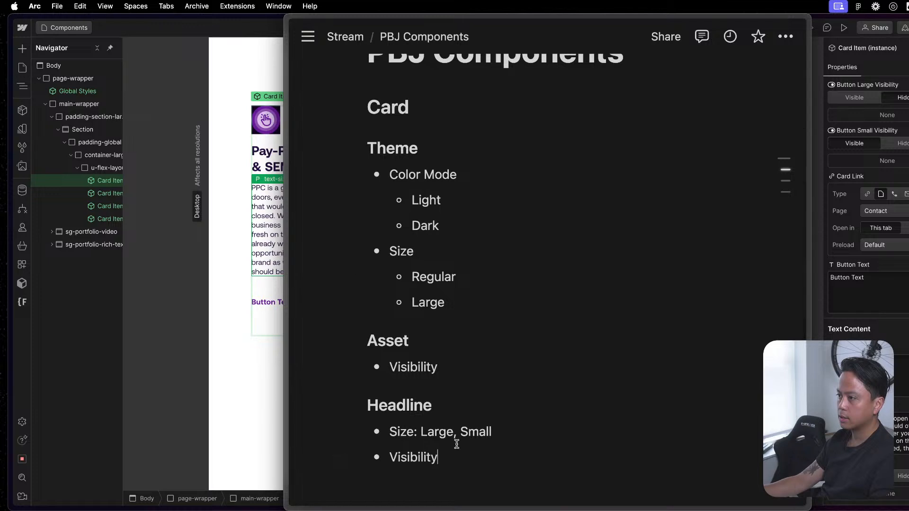
{"action": "left_click", "coordinate": [475, 337]}
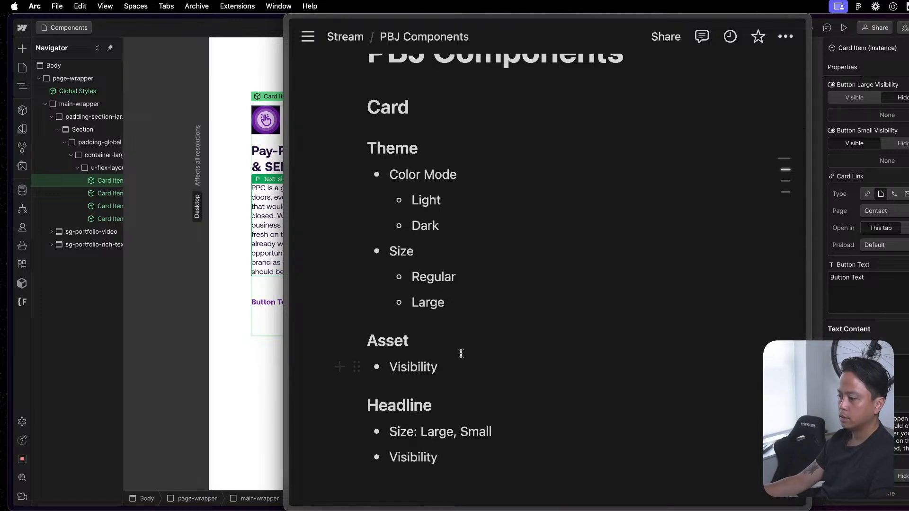
{"action": "scroll", "coordinate": [457, 372], "scroll_direction": "down", "scroll_amount": 3}
{"action": "scroll", "coordinate": [433, 251], "scroll_direction": "up", "scroll_amount": 4}
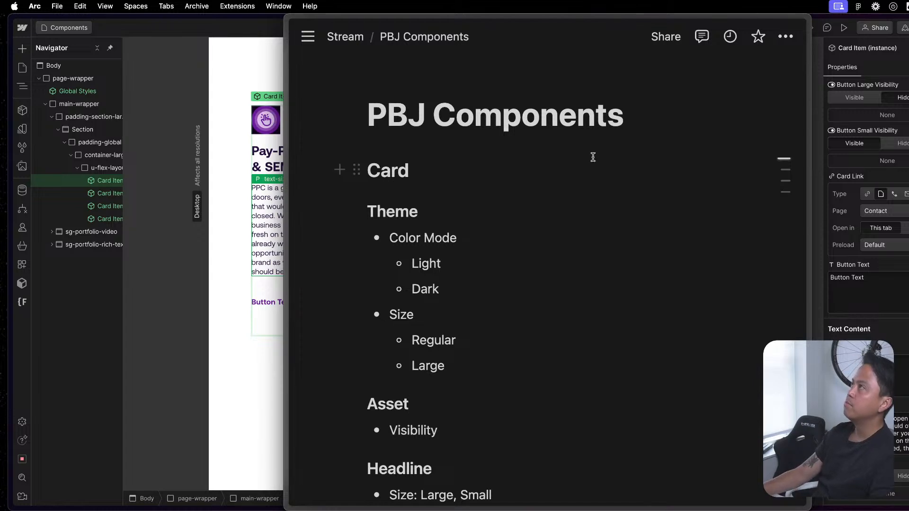
- Switch to the PBJ Website Style Guide in Figma and add a page named "COMPONENTS" directly below the → PAGES page
{"action": "key", "text": "ctrl+Up"}
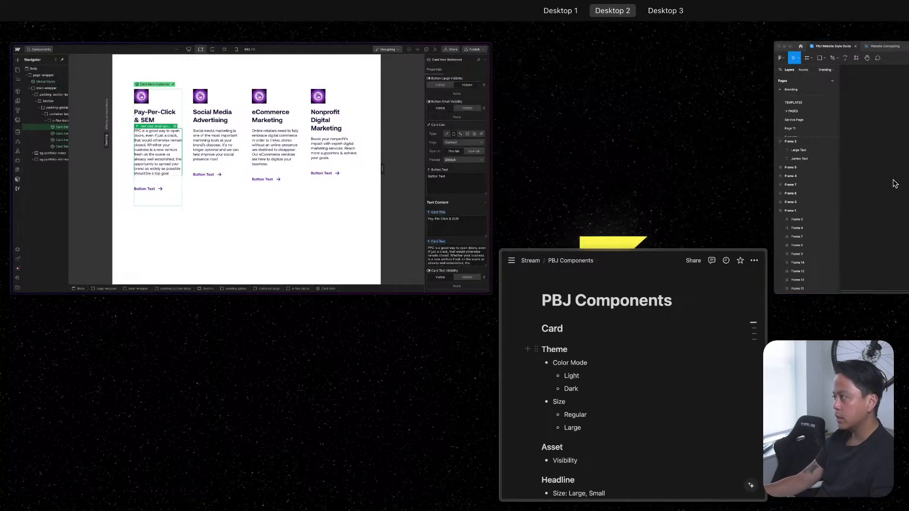
{"action": "left_click", "coordinate": [831, 122]}
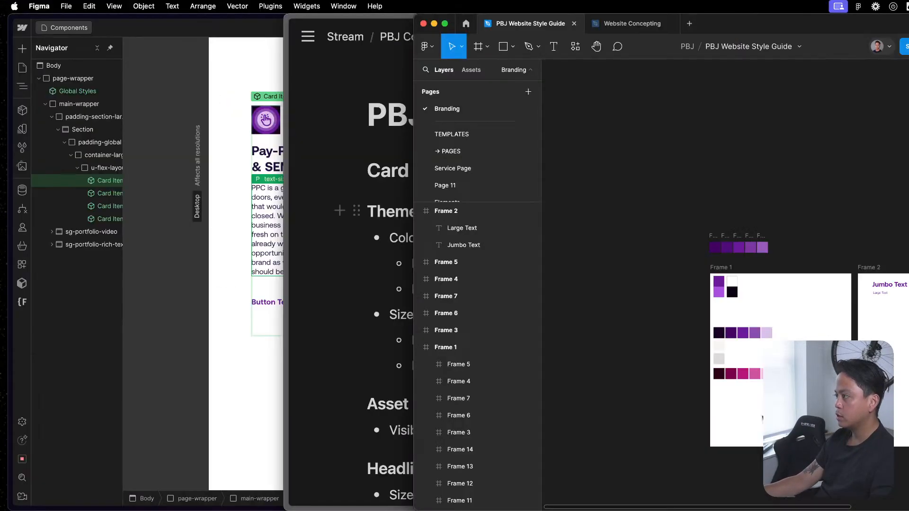
{"action": "left_click", "coordinate": [458, 133]}
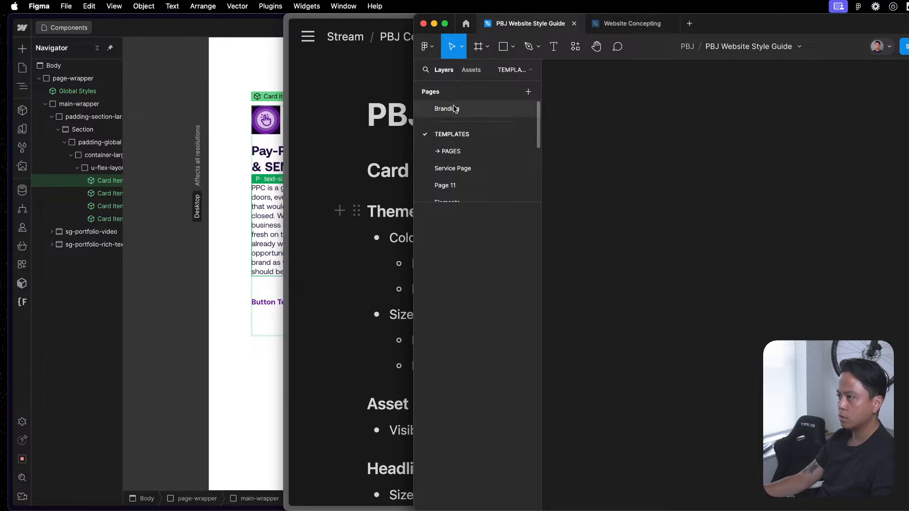
{"action": "left_click", "coordinate": [529, 92]}
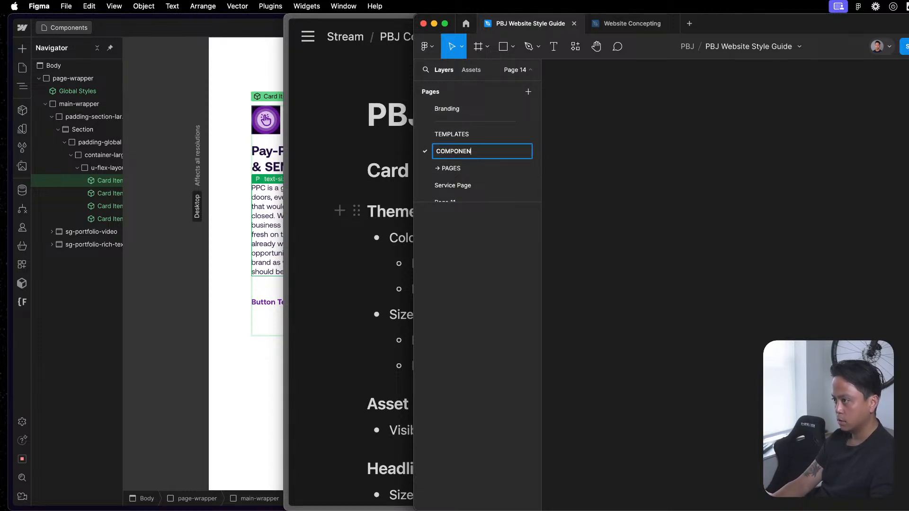
{"action": "key", "text": "Return"}
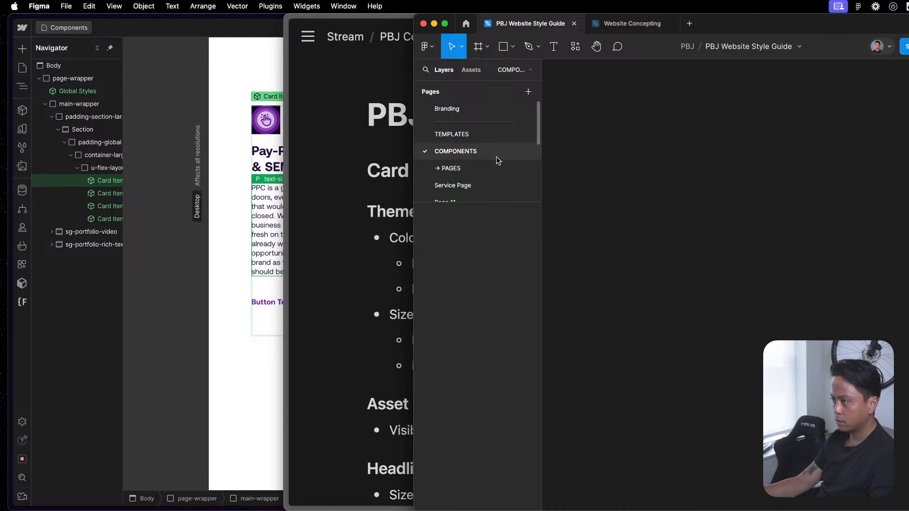
{"action": "left_click_drag", "start_coordinate": [498, 156], "coordinate": [487, 164]}
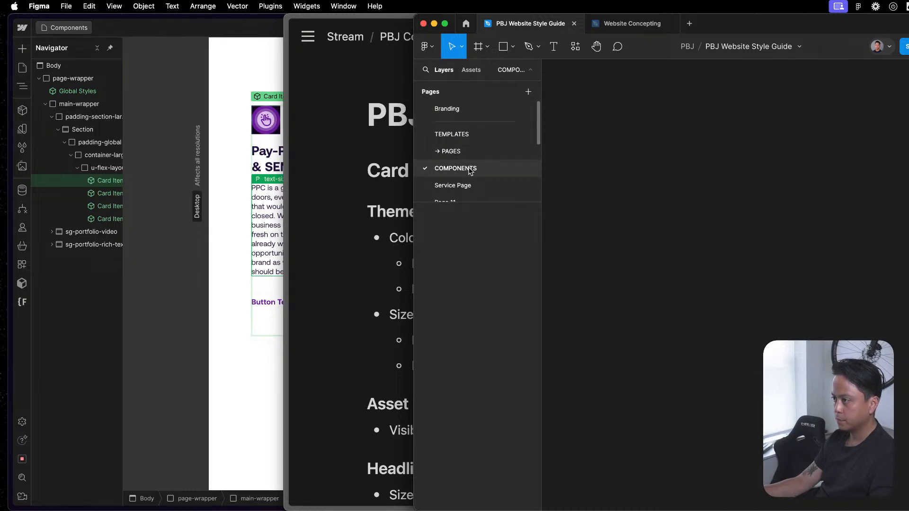
- Add a "---" divider page between the → PAGES and COMPONENTS pages
{"action": "left_click", "coordinate": [525, 91]}
{"action": "type", "text": "---"}
{"action": "key", "text": "Return"}
{"action": "left_click_drag", "start_coordinate": [493, 152], "coordinate": [493, 138]}
{"action": "scroll", "coordinate": [461, 161], "scroll_direction": "up", "scroll_amount": 1}
{"action": "scroll", "coordinate": [462, 160], "scroll_direction": "up", "scroll_amount": 1}
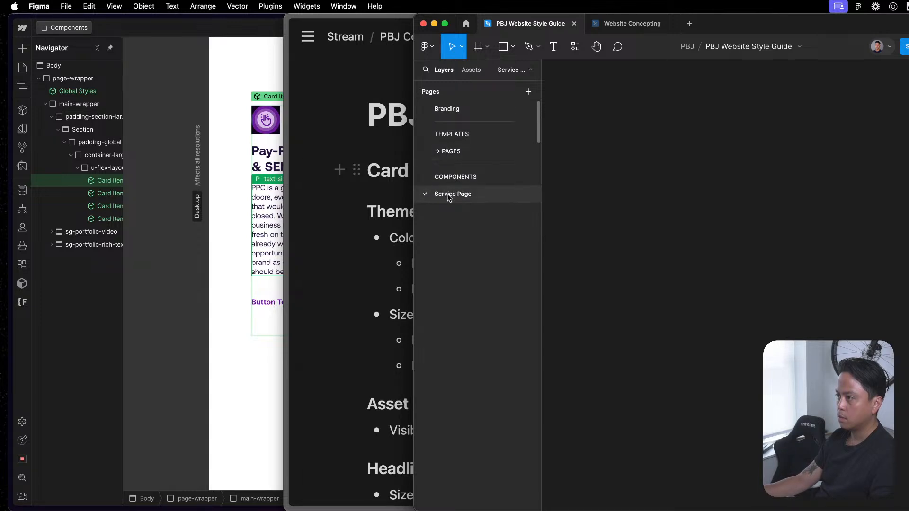
{"action": "scroll", "coordinate": [461, 178], "scroll_direction": "down", "scroll_amount": 2}
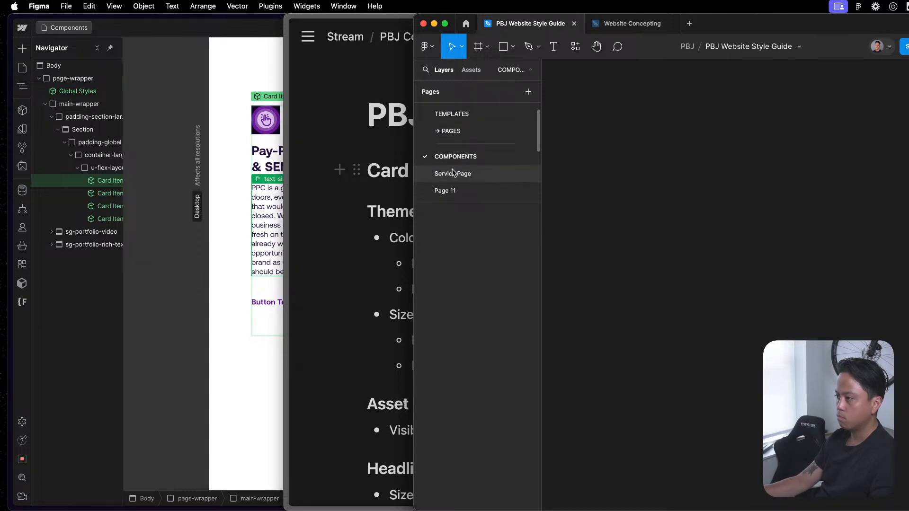
- Rename the Service Page page below COMPONENTS as "Main"
{"action": "left_click", "coordinate": [452, 173]}
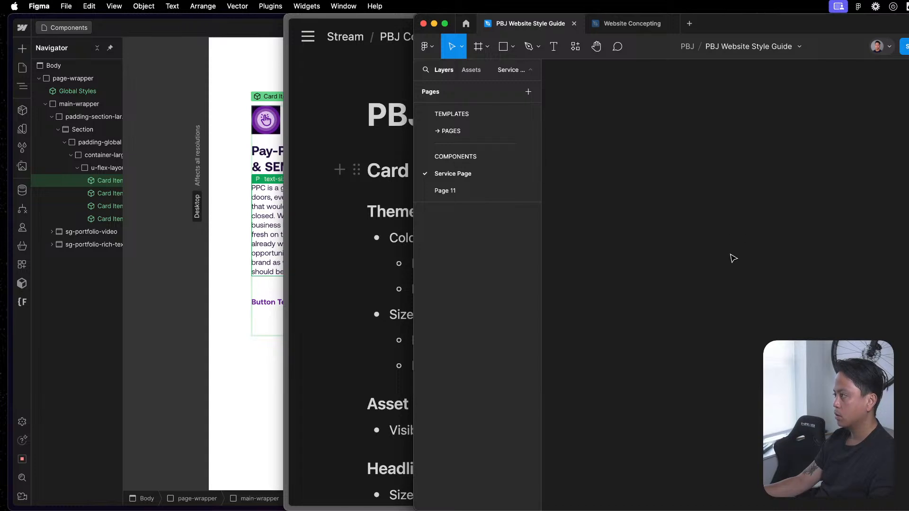
{"action": "double_click", "coordinate": [471, 175]}
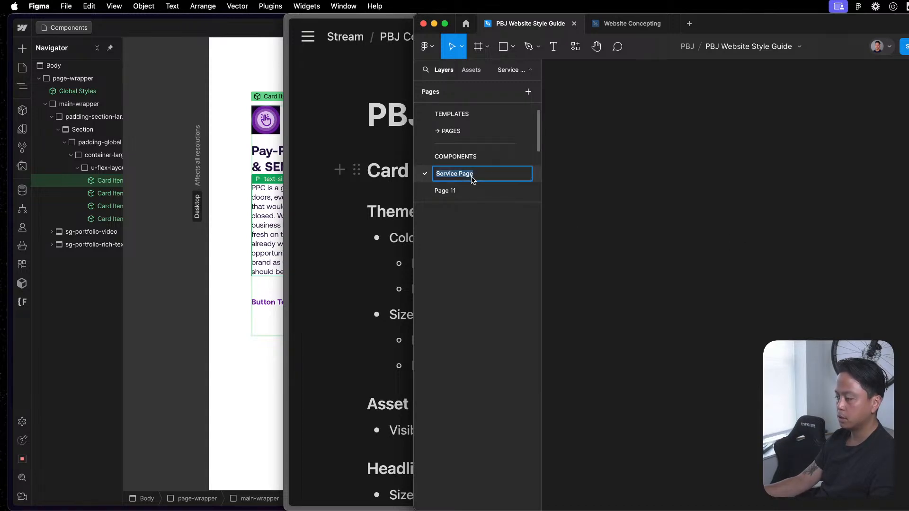
{"action": "key", "text": "Return"}
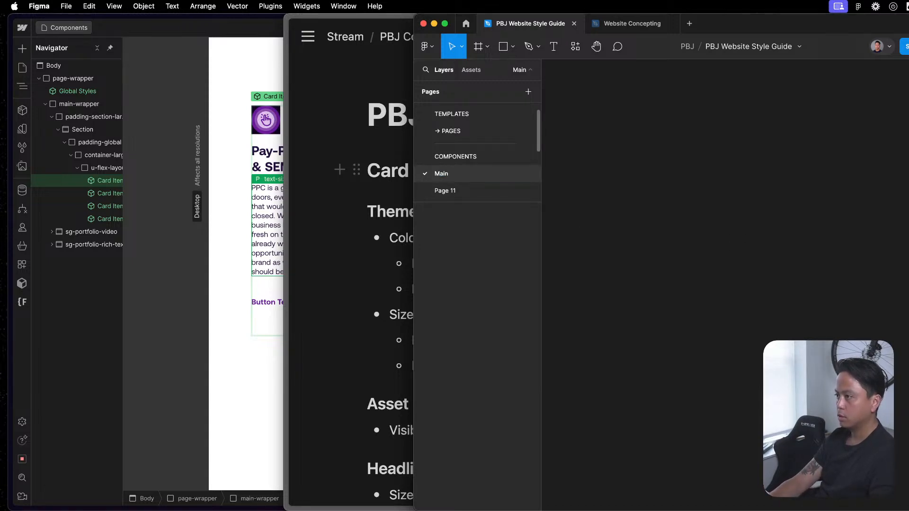
- Rename the Main page as "Global" and look through the page list
{"action": "double_click", "coordinate": [441, 174]}
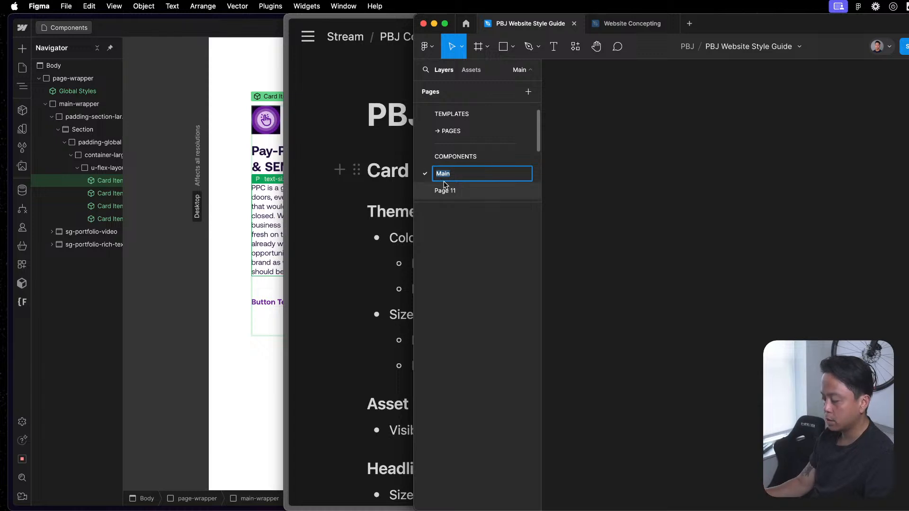
{"action": "type", "text": "Global"}
{"action": "key", "text": "Return"}
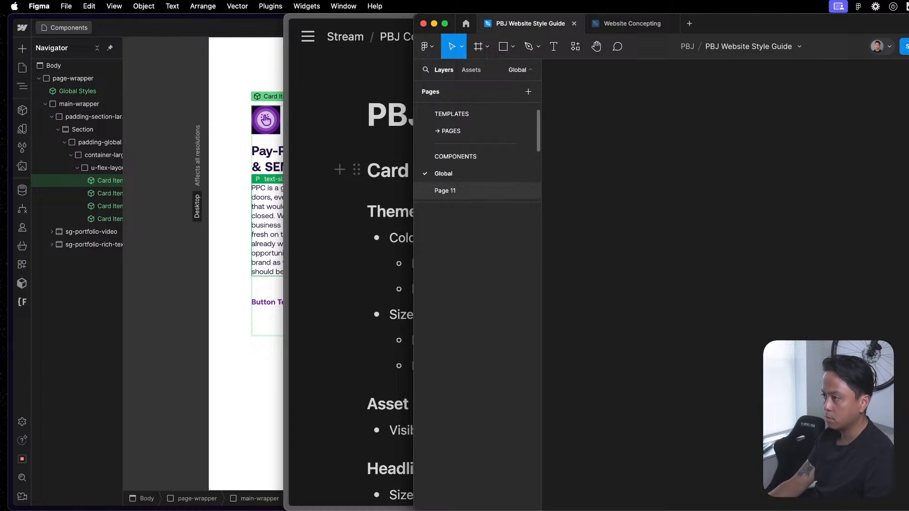
{"action": "double_click", "coordinate": [448, 175]}
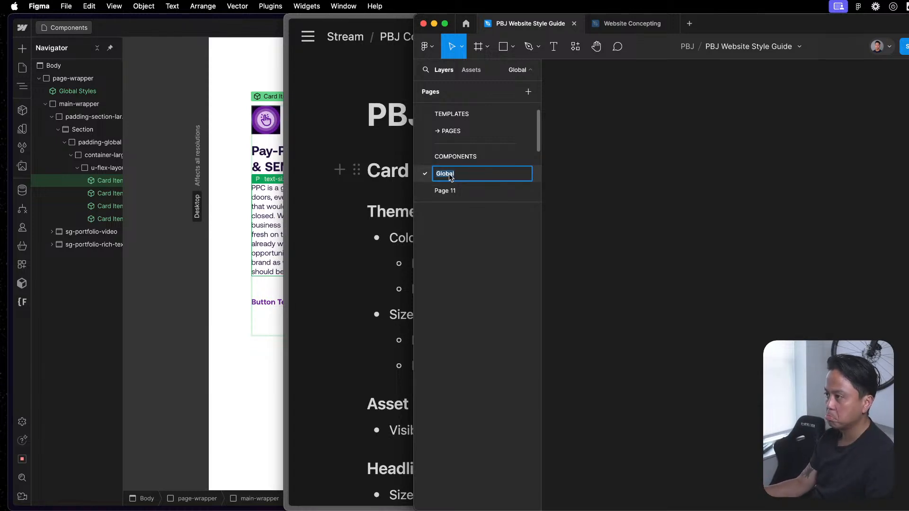
{"action": "left_click", "coordinate": [493, 155]}
{"action": "scroll", "coordinate": [495, 157], "scroll_direction": "up", "scroll_amount": 1}
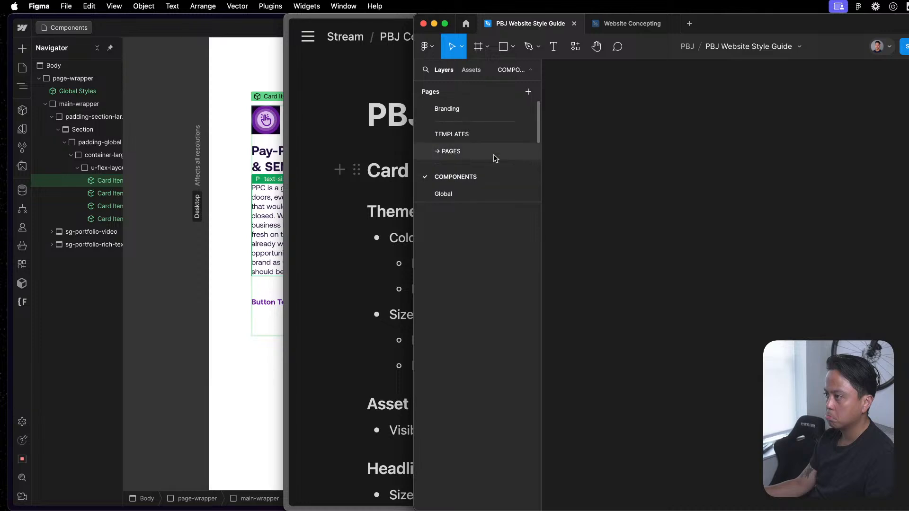
{"action": "scroll", "coordinate": [467, 196], "scroll_direction": "down", "scroll_amount": 4}
{"action": "scroll", "coordinate": [453, 156], "scroll_direction": "up", "scroll_amount": 5}
{"action": "scroll", "coordinate": [453, 163], "scroll_direction": "down", "scroll_amount": 1}
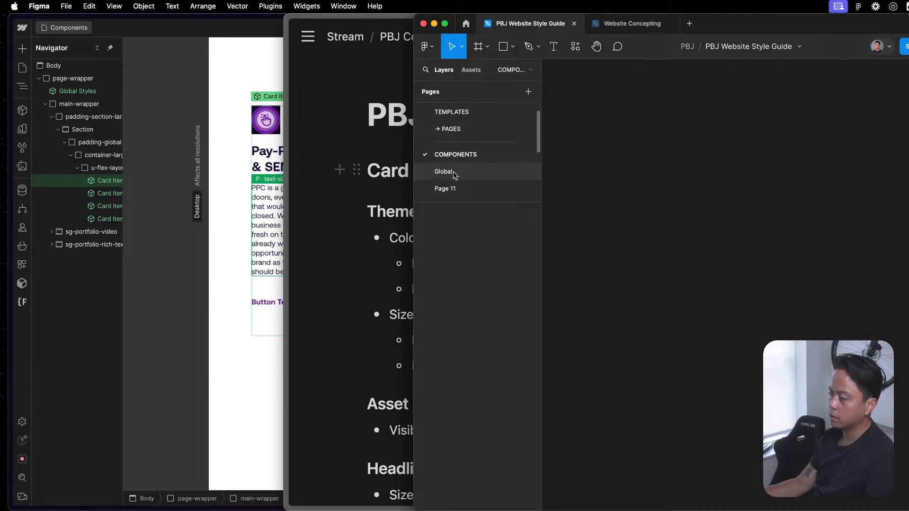
- Rename the page directly below COMPONENTS as "→ Main"
{"action": "double_click", "coordinate": [453, 171]}
{"action": "type", "text": "Main"}
{"action": "key", "text": "Return"}
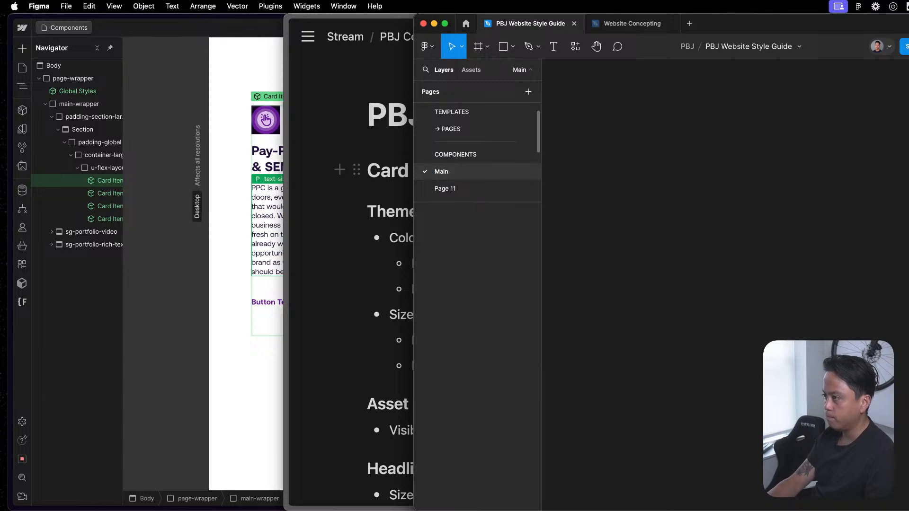
{"action": "double_click", "coordinate": [441, 173]}
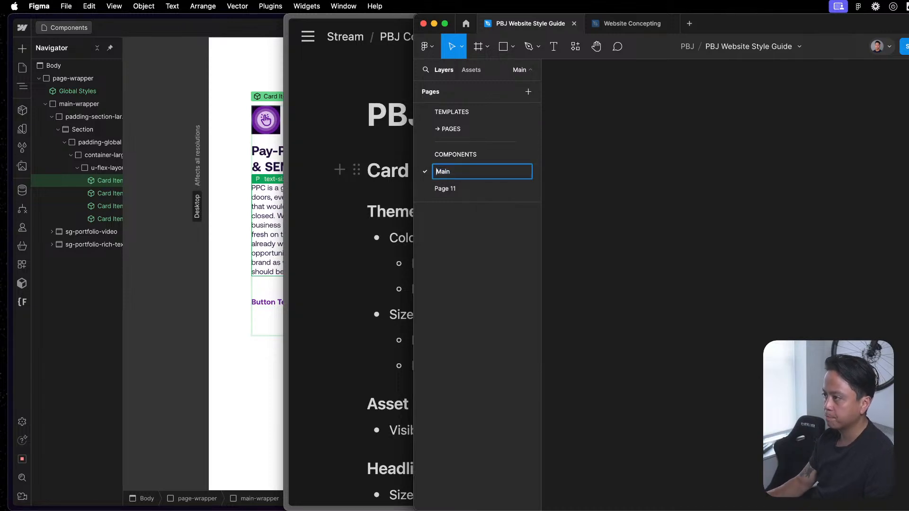
{"action": "key", "text": "Return"}
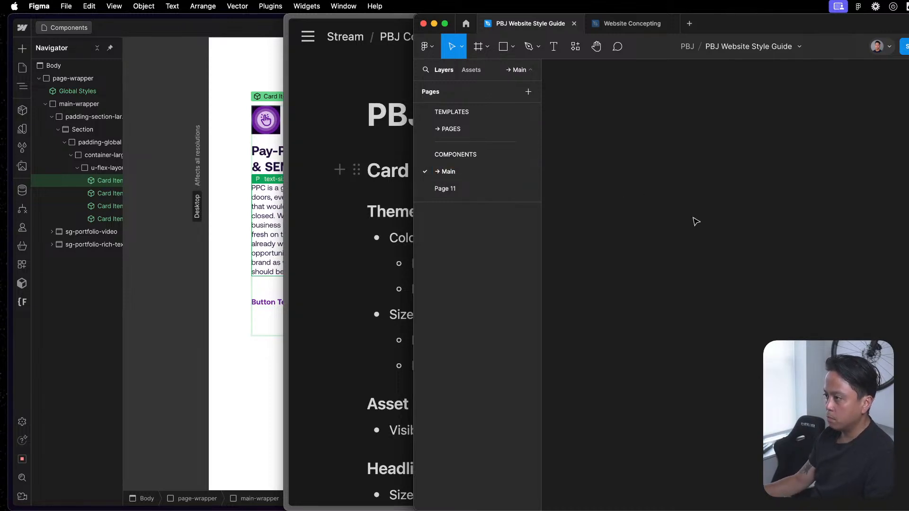
- Create a 1440 × 1024 desktop frame on the → Main page
{"action": "key", "text": "f"}
{"action": "left_click", "coordinate": [730, 275]}
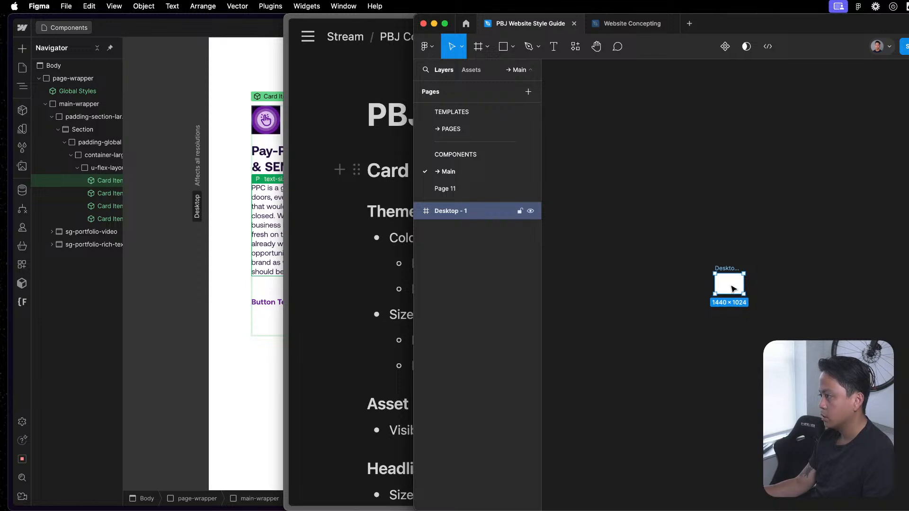
{"action": "scroll", "coordinate": [731, 274], "scroll_direction": "up", "scroll_amount": 5}
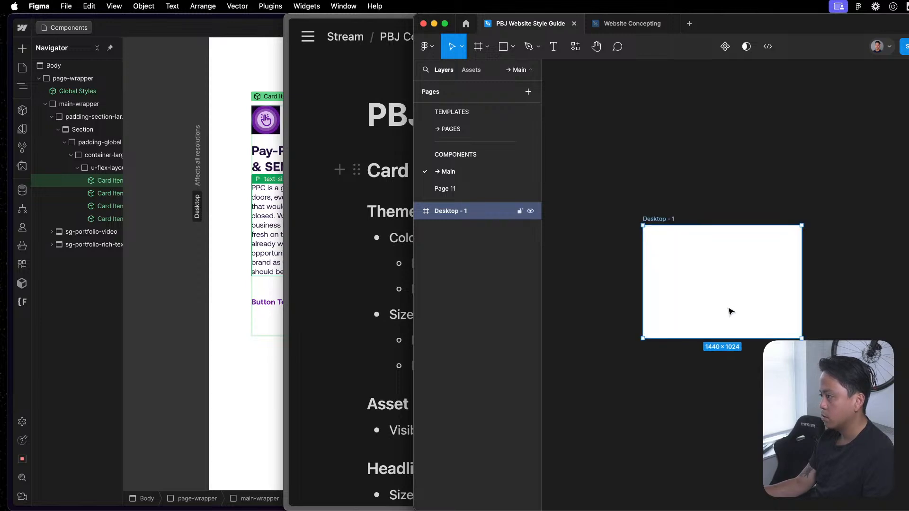
- Find the Discovery item in the Our Web Design Process section of Desktop - 14 on the Concept page and copy it
{"action": "left_click", "coordinate": [457, 155]}
{"action": "left_click", "coordinate": [466, 129]}
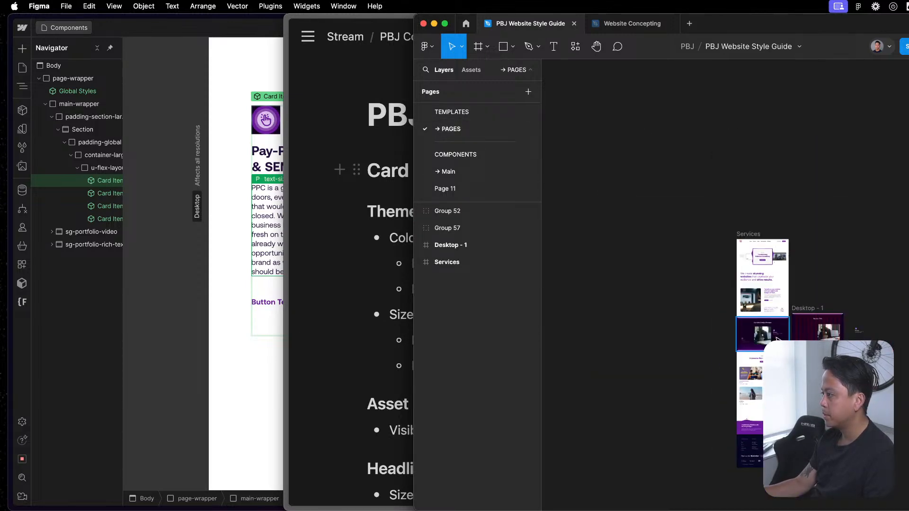
{"action": "scroll", "coordinate": [468, 181], "scroll_direction": "up", "scroll_amount": 3}
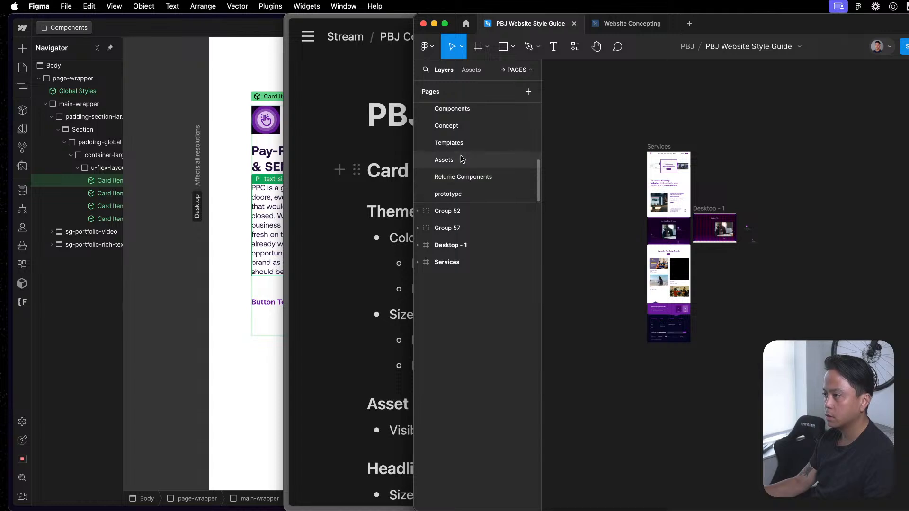
{"action": "left_click", "coordinate": [462, 142]}
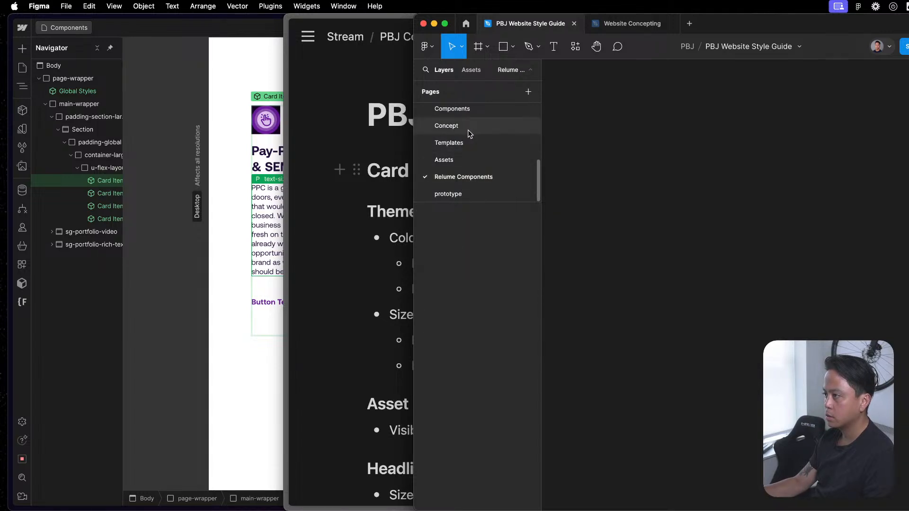
{"action": "left_click", "coordinate": [468, 126]}
{"action": "scroll", "coordinate": [707, 233], "scroll_direction": "up", "scroll_amount": 10}
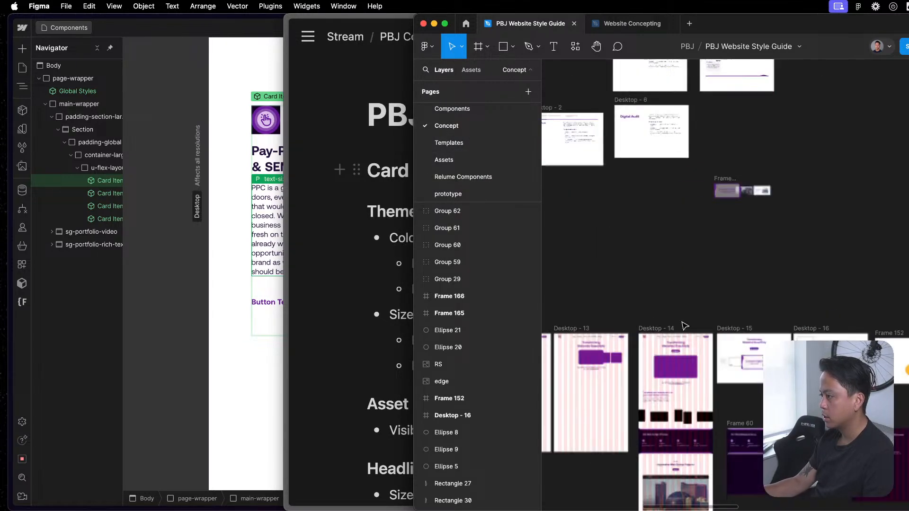
{"action": "scroll", "coordinate": [678, 298], "scroll_direction": "up", "scroll_amount": 5}
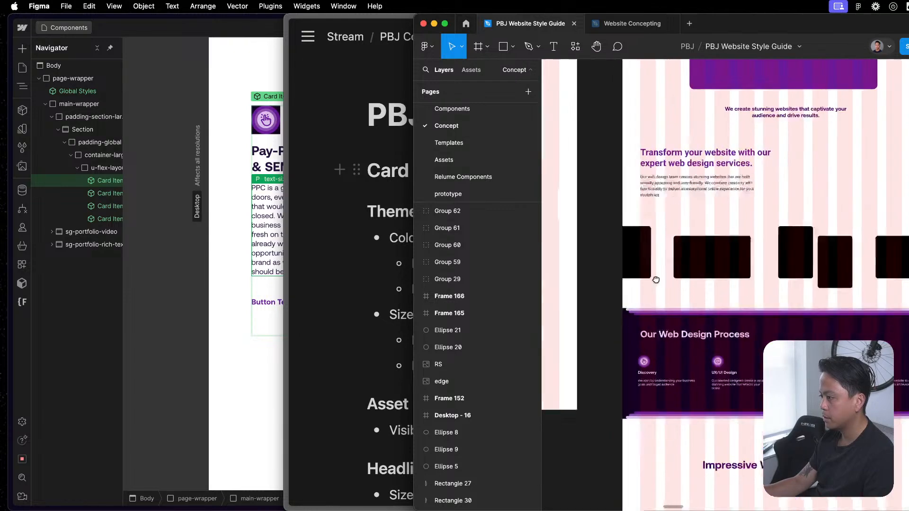
{"action": "left_click", "coordinate": [657, 306]}
{"action": "double_click", "coordinate": [657, 306]}
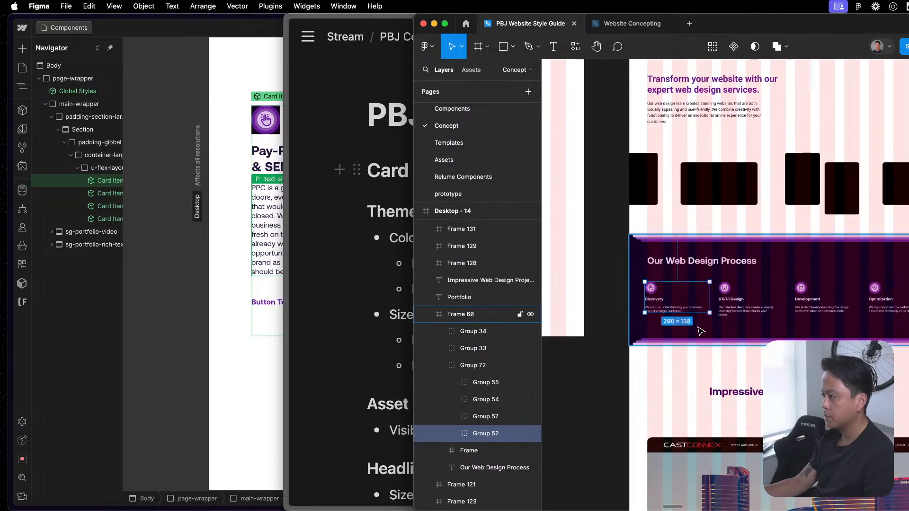
- Paste the Discovery item into the Desktop - 1 frame on the → Main page and move it towards the frame's centre
{"action": "scroll", "coordinate": [453, 142], "scroll_direction": "up", "scroll_amount": 5}
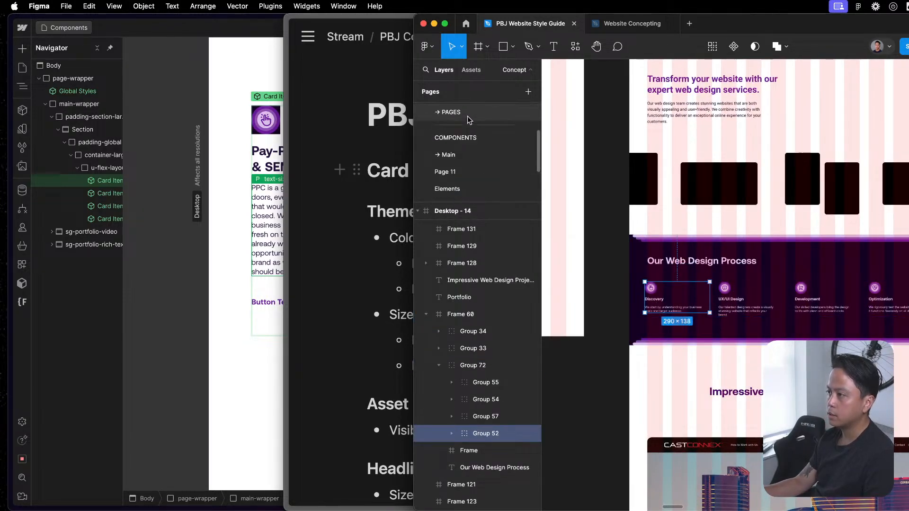
{"action": "left_click", "coordinate": [457, 173]}
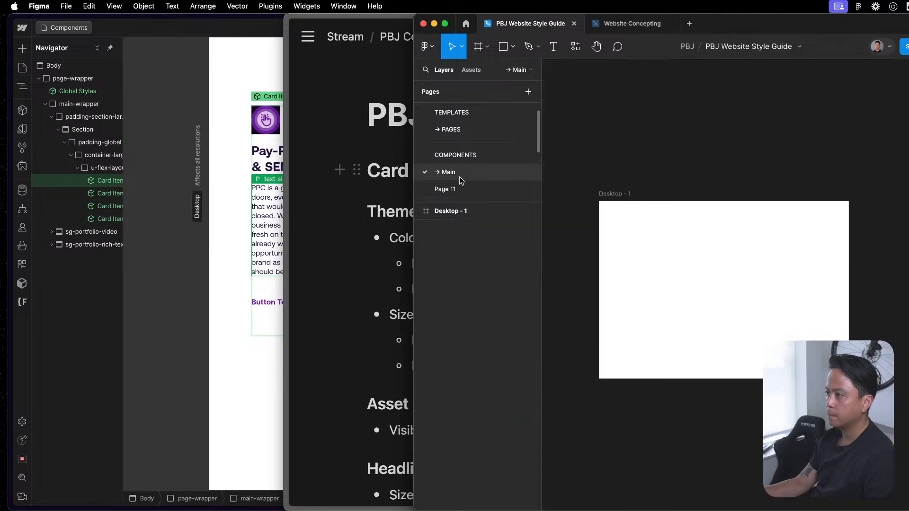
{"action": "left_click", "coordinate": [760, 331]}
{"action": "left_click_drag", "start_coordinate": [716, 323], "coordinate": [688, 246]}
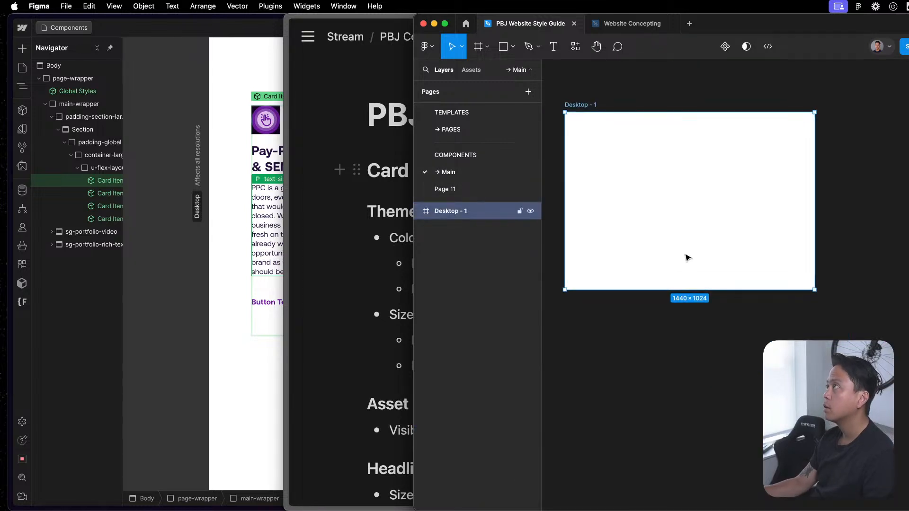
{"action": "left_click_drag", "start_coordinate": [687, 425], "coordinate": [723, 453]}
{"action": "key", "text": "super+v"}
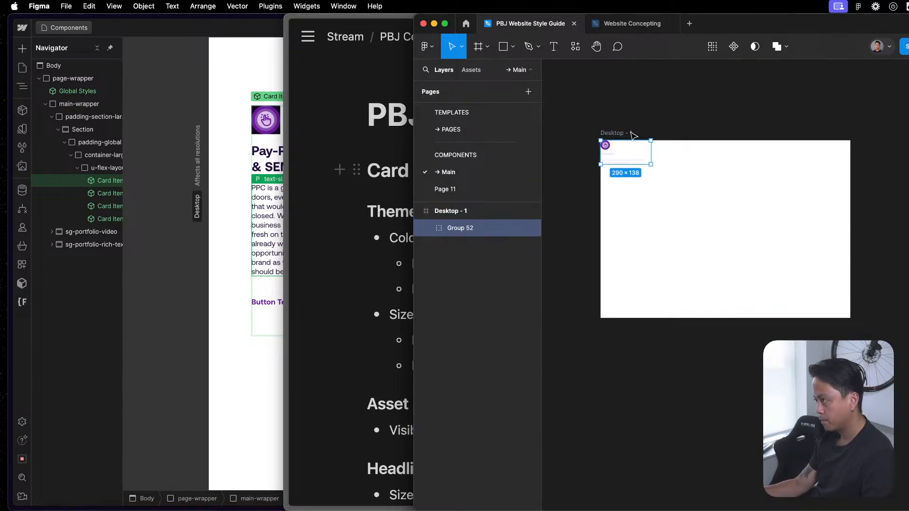
{"action": "left_click_drag", "start_coordinate": [628, 155], "coordinate": [727, 225]}
{"action": "left_click", "coordinate": [802, 194]}
- Fill the Desktop - 1 frame with the dark purple library colour
{"action": "scroll", "coordinate": [753, 189], "scroll_direction": "down", "scroll_amount": 1}
{"action": "left_click", "coordinate": [594, 121]}
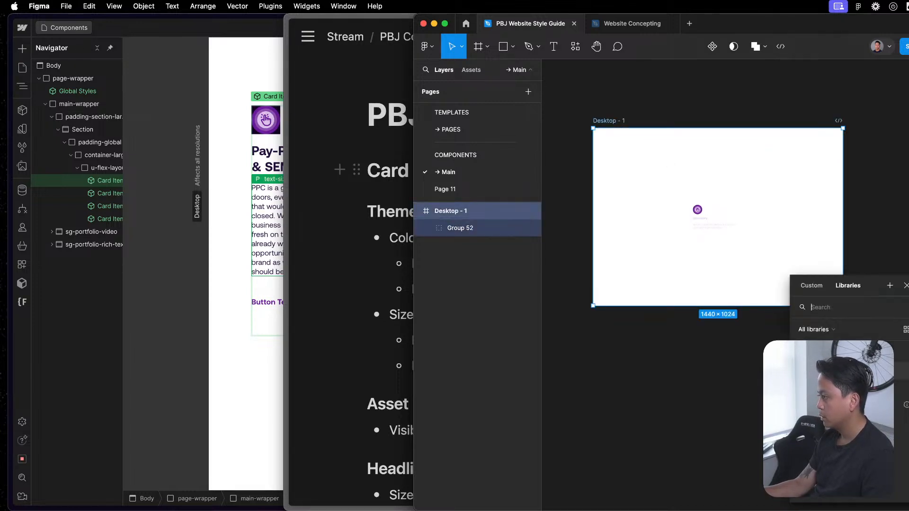
{"action": "left_click", "coordinate": [875, 490]}
{"action": "left_click", "coordinate": [677, 367]}
{"action": "scroll", "coordinate": [708, 162], "scroll_direction": "up", "scroll_amount": 4}
{"action": "scroll", "coordinate": [783, 322], "scroll_direction": "down", "scroll_amount": 1}
{"action": "left_click_drag", "start_coordinate": [783, 317], "coordinate": [811, 270]}
{"action": "scroll", "coordinate": [730, 274], "scroll_direction": "down", "scroll_amount": 3}
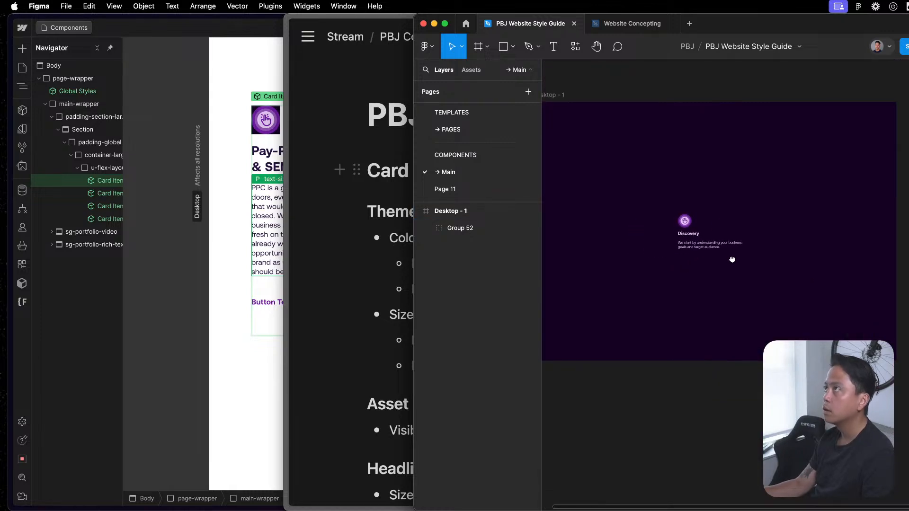
- Move the Discovery item horizontally towards the left side of the Desktop - 1 frame
{"action": "scroll", "coordinate": [700, 262], "scroll_direction": "up", "scroll_amount": 3}
{"action": "scroll", "coordinate": [681, 241], "scroll_direction": "down", "scroll_amount": 2}
{"action": "left_click", "coordinate": [717, 244]}
{"action": "left_click_drag", "start_coordinate": [718, 244], "coordinate": [630, 245]}
{"action": "left_click", "coordinate": [680, 183]}
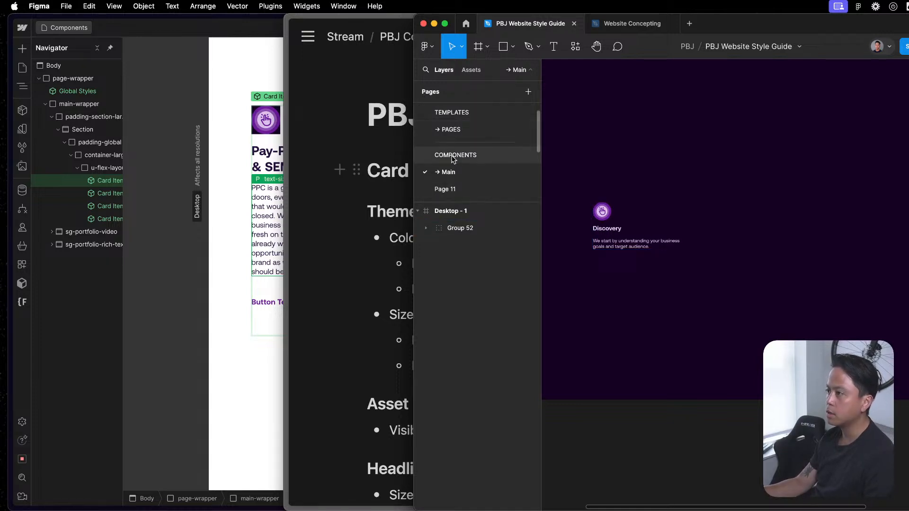
- Copy the Get Started text link with the arrow from the Services frame on the → PAGES page
{"action": "left_click", "coordinate": [452, 129]}
{"action": "scroll", "coordinate": [710, 258], "scroll_direction": "up", "scroll_amount": 5}
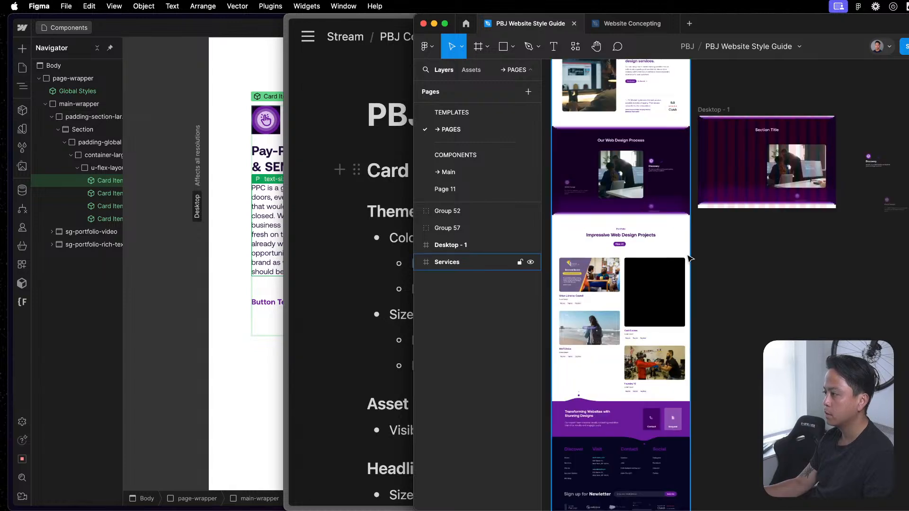
{"action": "scroll", "coordinate": [698, 262], "scroll_direction": "up", "scroll_amount": 5}
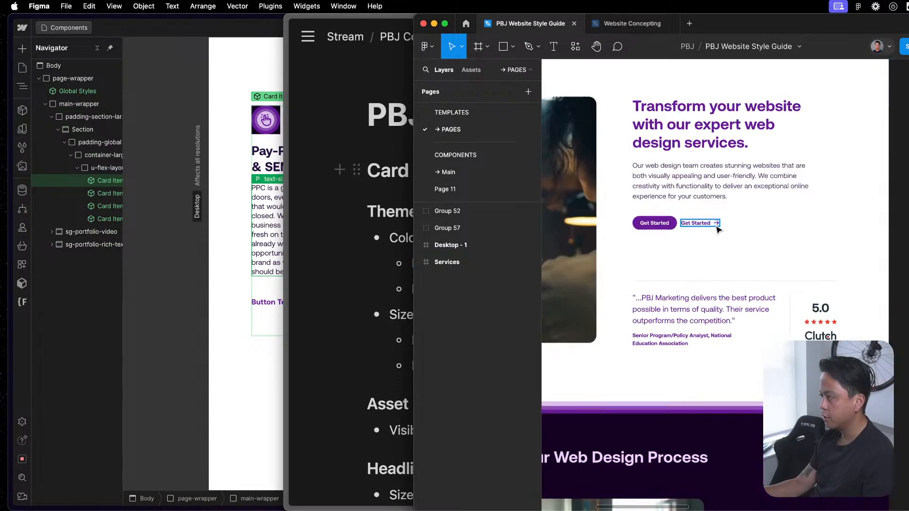
{"action": "left_click", "coordinate": [716, 226]}
{"action": "scroll", "coordinate": [469, 171], "scroll_direction": "down", "scroll_amount": 1}
- Look through Page 11 and the Components page to check their existing contents
{"action": "left_click", "coordinate": [459, 171]}
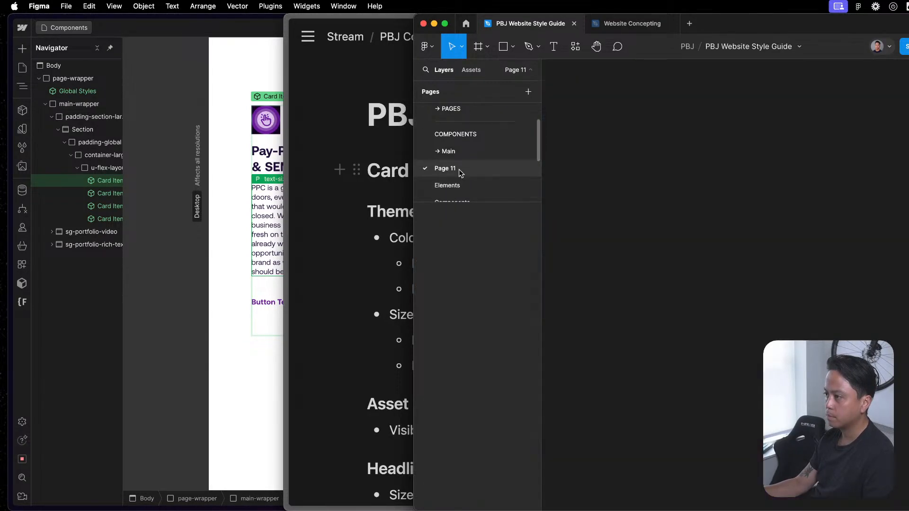
{"action": "scroll", "coordinate": [462, 173], "scroll_direction": "down", "scroll_amount": 1}
{"action": "left_click", "coordinate": [460, 184]}
{"action": "scroll", "coordinate": [463, 162], "scroll_direction": "up", "scroll_amount": 3}
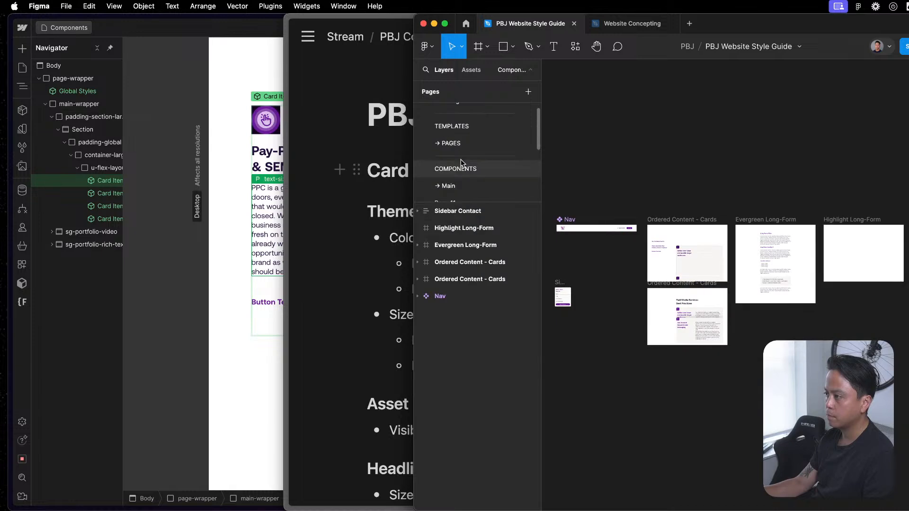
{"action": "scroll", "coordinate": [759, 267], "scroll_direction": "down", "scroll_amount": 3}
{"action": "scroll", "coordinate": [791, 296], "scroll_direction": "up", "scroll_amount": 4}
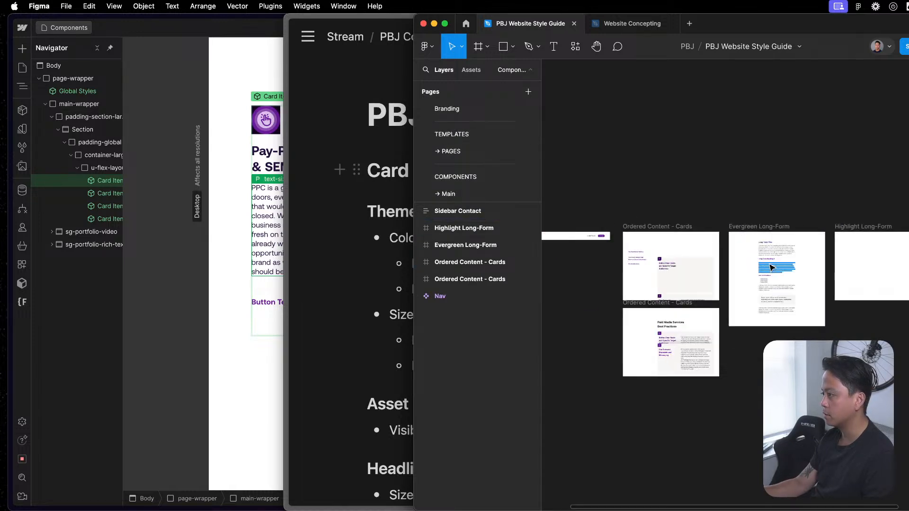
{"action": "scroll", "coordinate": [467, 168], "scroll_direction": "down", "scroll_amount": 1}
- Paste the Get Started link into Desktop - 1 on the → Main page and align it below the Discovery description
{"action": "left_click", "coordinate": [466, 168]}
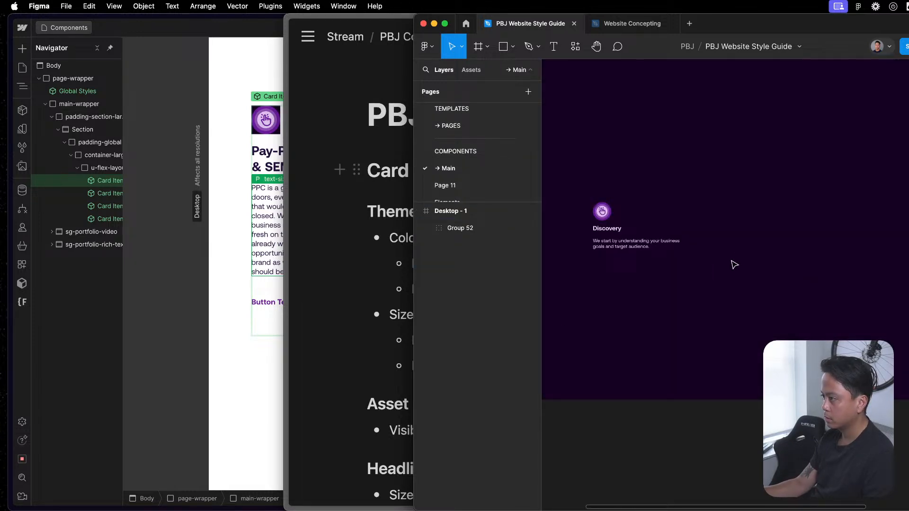
{"action": "left_click", "coordinate": [629, 245]}
{"action": "left_click", "coordinate": [613, 266]}
{"action": "scroll", "coordinate": [616, 272], "scroll_direction": "up", "scroll_amount": 3}
{"action": "key", "text": "super+v"}
{"action": "scroll", "coordinate": [663, 299], "scroll_direction": "down", "scroll_amount": 2}
{"action": "scroll", "coordinate": [691, 303], "scroll_direction": "left", "scroll_amount": 2}
{"action": "left_click_drag", "start_coordinate": [738, 301], "coordinate": [666, 285]}
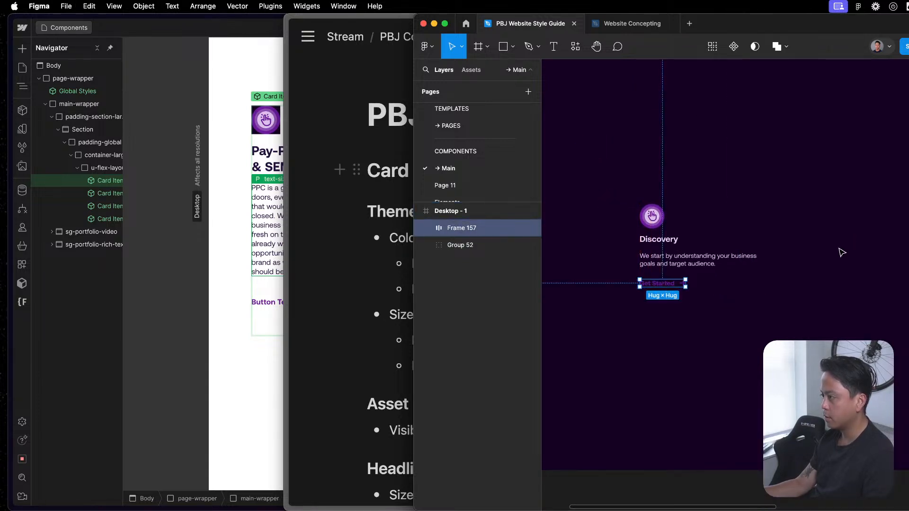
- Add a page named "→ Elements" directly below COMPONENTS
{"action": "scroll", "coordinate": [459, 178], "scroll_direction": "up", "scroll_amount": 2}
{"action": "scroll", "coordinate": [466, 137], "scroll_direction": "down", "scroll_amount": 4}
{"action": "scroll", "coordinate": [463, 151], "scroll_direction": "up", "scroll_amount": 4}
{"action": "left_click", "coordinate": [469, 168]}
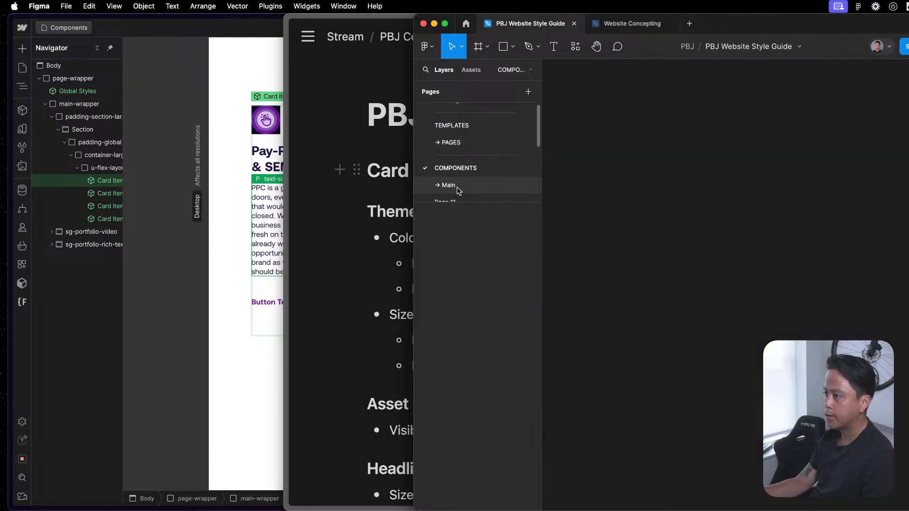
{"action": "left_click", "coordinate": [528, 91]}
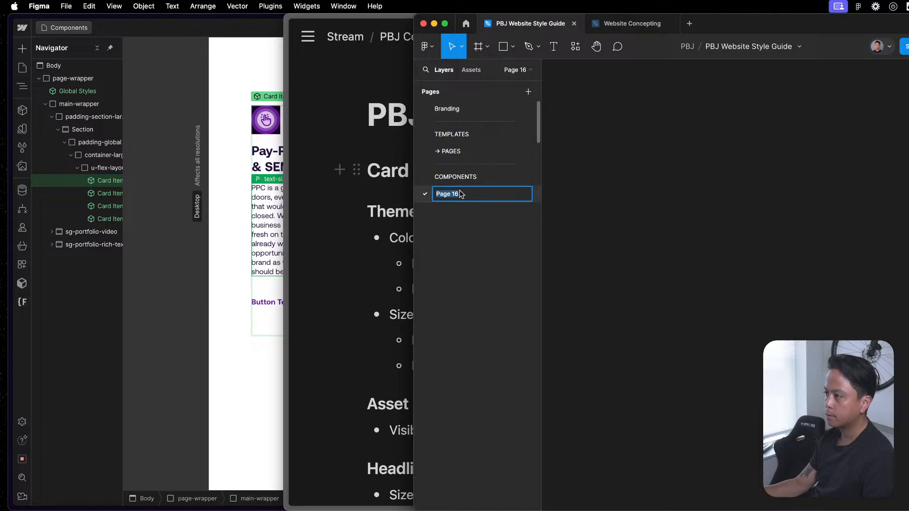
{"action": "type", "text": "→ Elements"}
{"action": "key", "text": "Return"}
{"action": "key", "text": "f"}
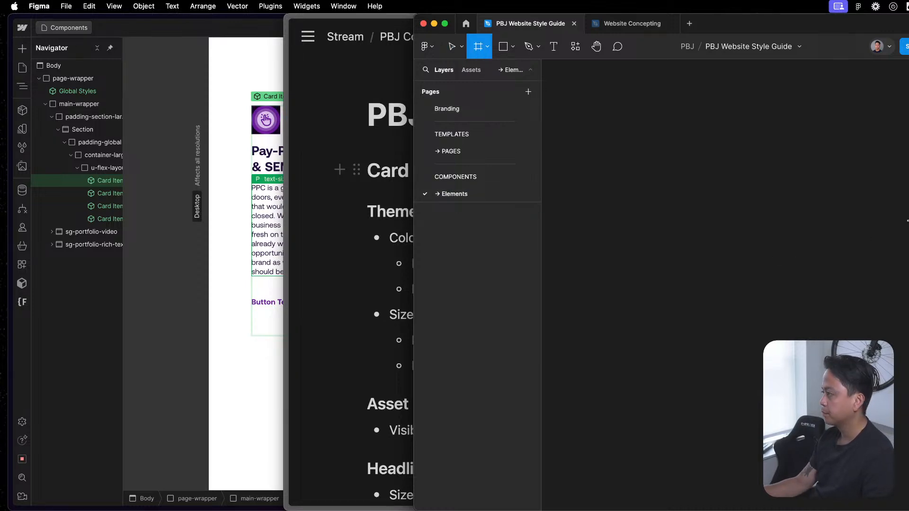
{"action": "left_click", "coordinate": [782, 234]}
{"action": "key", "text": "ctrl+v"}
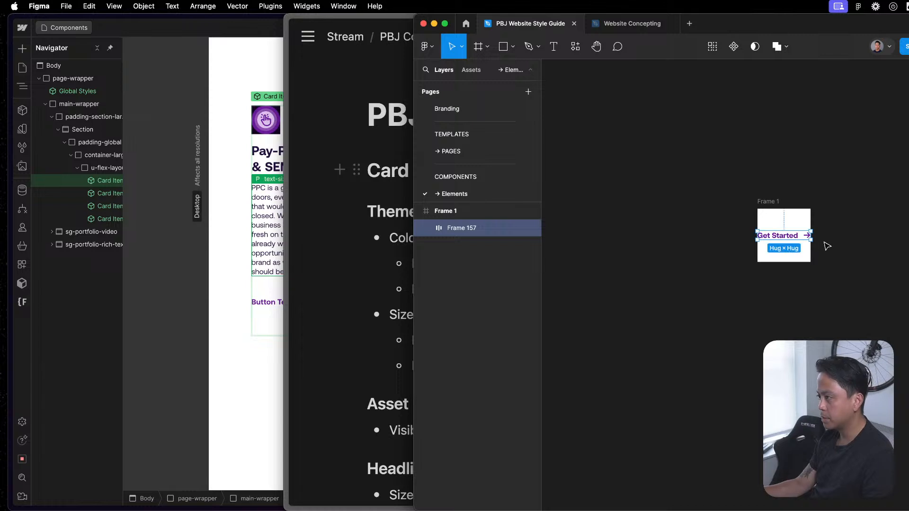
{"action": "key", "text": "ctrl+z"}
{"action": "key", "text": "ctrl+z"}
- Paste the Get Started link directly onto the → Elements canvas and rename its frame as "Button"
{"action": "key", "text": "ctrl+v"}
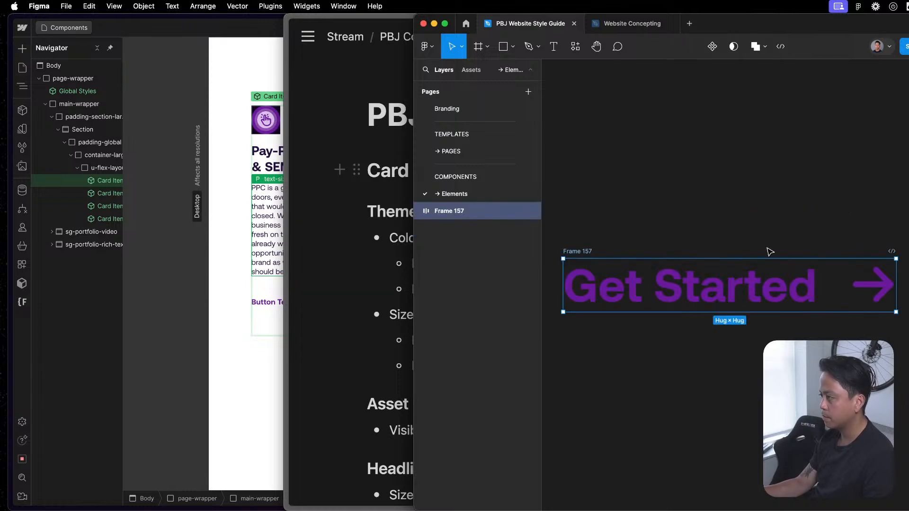
{"action": "double_click", "coordinate": [589, 251]}
{"action": "type", "text": "Button"}
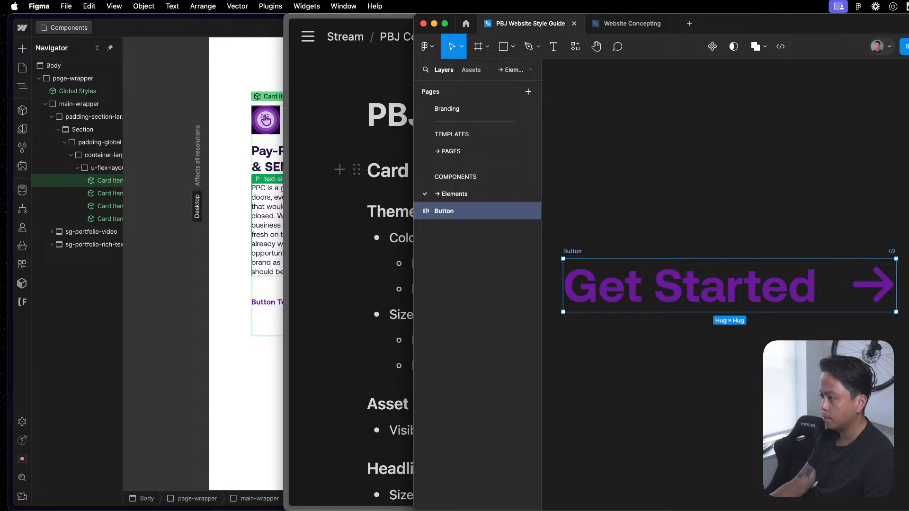
{"action": "left_click", "coordinate": [629, 185]}
- Check the older pages for the button source and go to the main component of the filled Get Started button on → PAGES
{"action": "scroll", "coordinate": [466, 157], "scroll_direction": "down", "scroll_amount": 5}
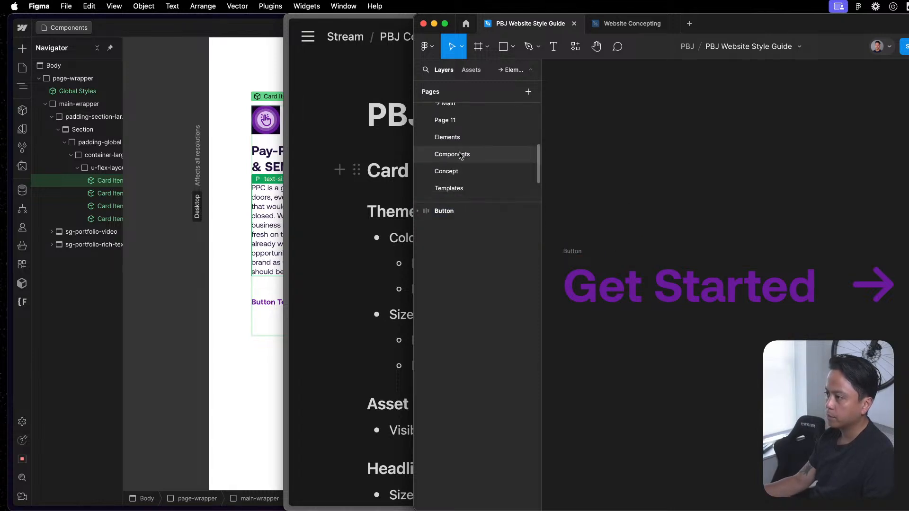
{"action": "left_click", "coordinate": [455, 156]}
{"action": "left_click", "coordinate": [457, 174]}
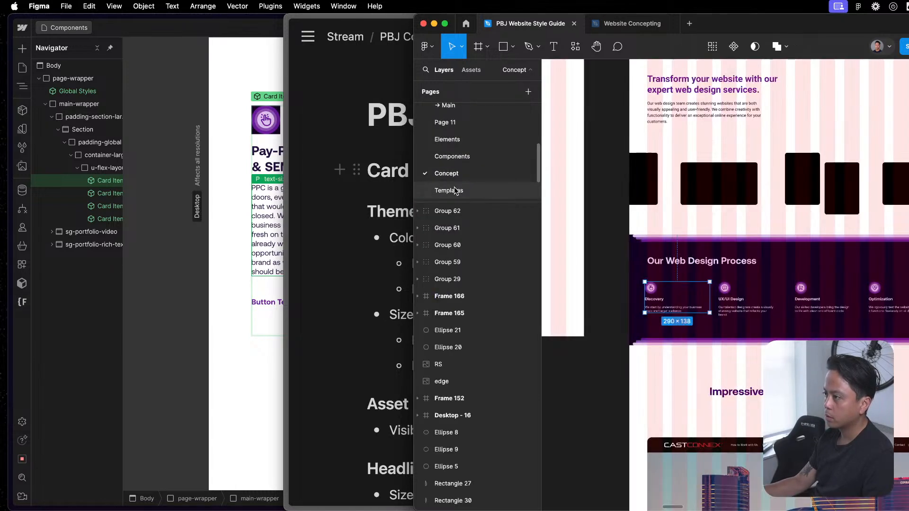
{"action": "left_click", "coordinate": [454, 190]}
{"action": "scroll", "coordinate": [479, 187], "scroll_direction": "down", "scroll_amount": 1}
{"action": "scroll", "coordinate": [475, 178], "scroll_direction": "up", "scroll_amount": 8}
{"action": "left_click", "coordinate": [452, 150]}
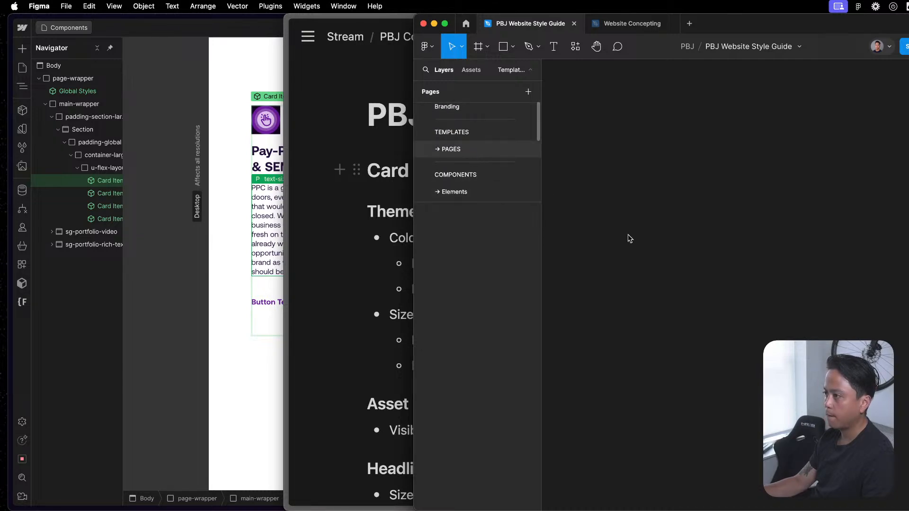
{"action": "left_click", "coordinate": [654, 224]}
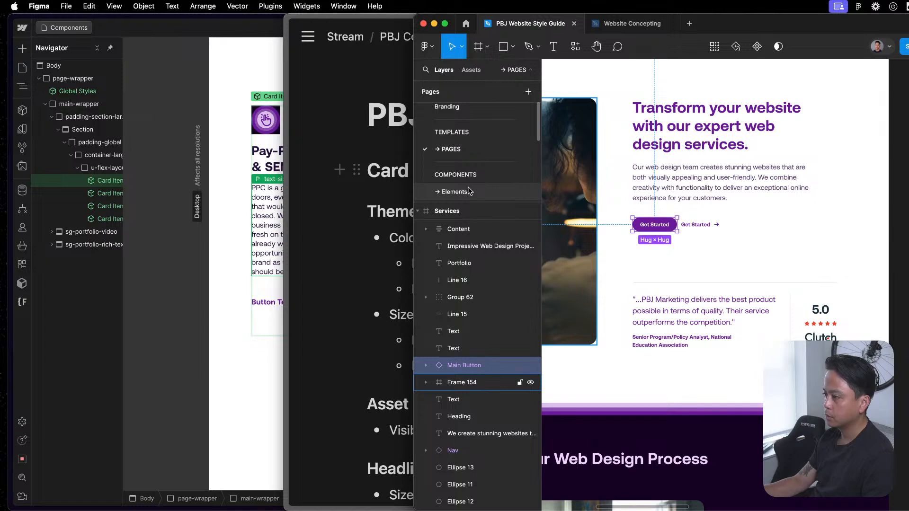
{"action": "right_click", "coordinate": [673, 227]}
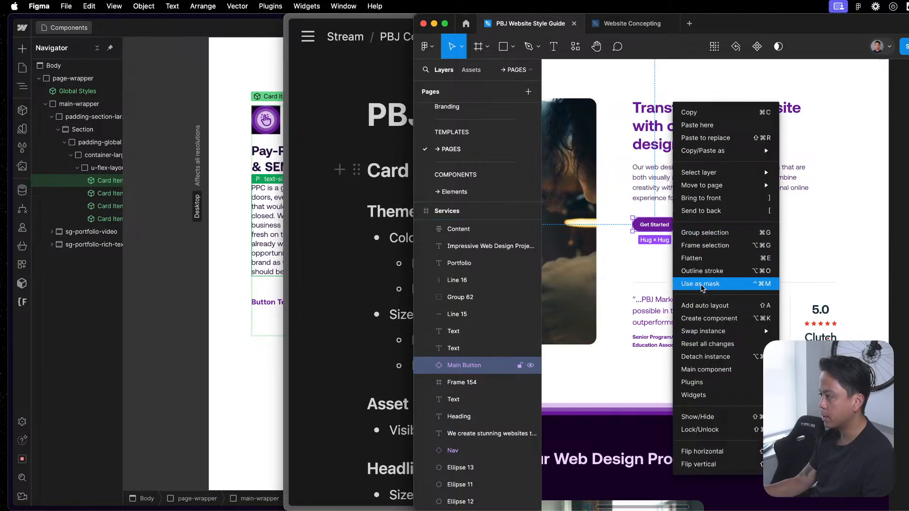
{"action": "left_click", "coordinate": [772, 370]}
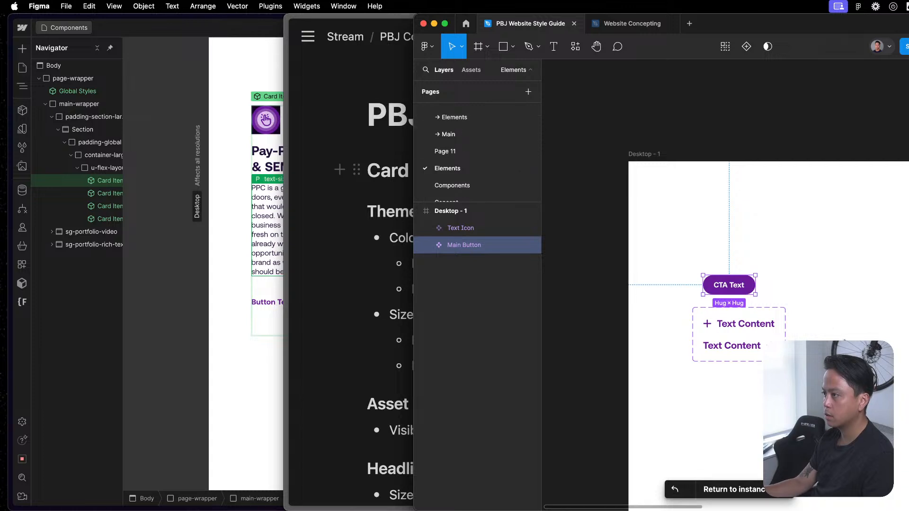
- Examine the Desktop - 1 frame holding the main components on the Elements page and return to the → Elements page
{"action": "left_click", "coordinate": [797, 229]}
{"action": "scroll", "coordinate": [832, 248], "scroll_direction": "down", "scroll_amount": 5}
{"action": "scroll", "coordinate": [646, 220], "scroll_direction": "down", "scroll_amount": 3}
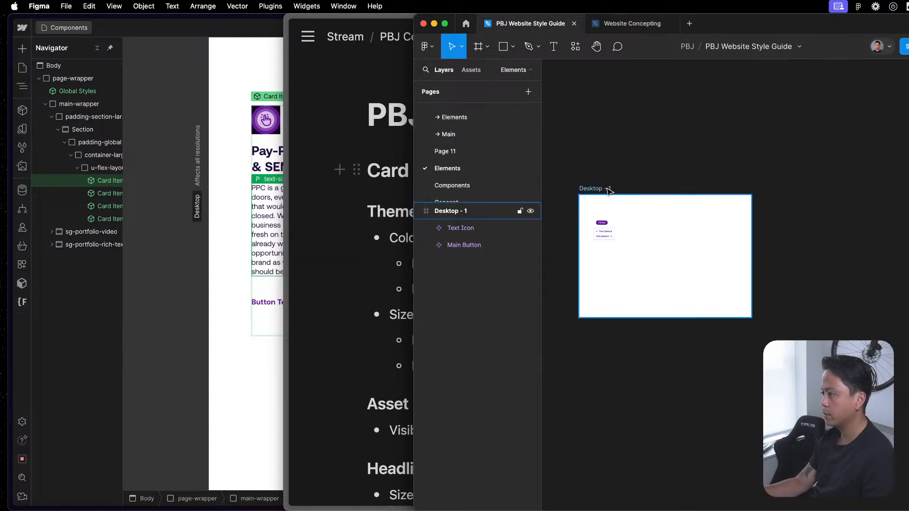
{"action": "left_click", "coordinate": [606, 189]}
{"action": "left_click", "coordinate": [725, 161]}
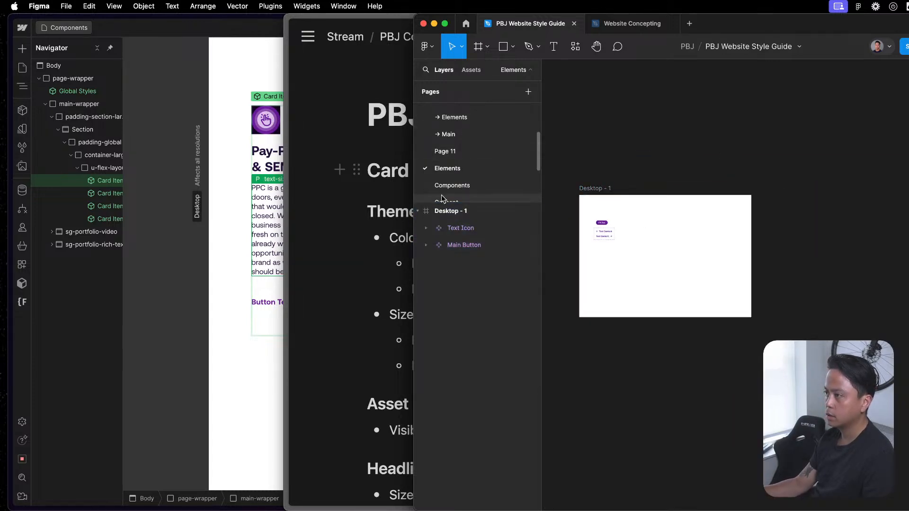
{"action": "scroll", "coordinate": [460, 153], "scroll_direction": "up", "scroll_amount": 1}
{"action": "left_click", "coordinate": [452, 136]}
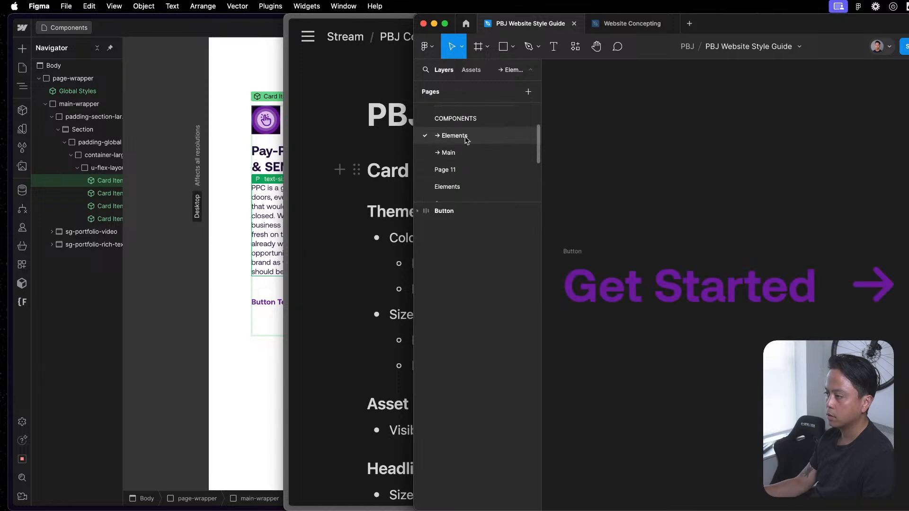
- Delete the newly added → Elements page that holds the pasted Button frame
{"action": "scroll", "coordinate": [713, 249], "scroll_direction": "down", "scroll_amount": 2}
{"action": "left_click_drag", "start_coordinate": [596, 213], "coordinate": [889, 342]}
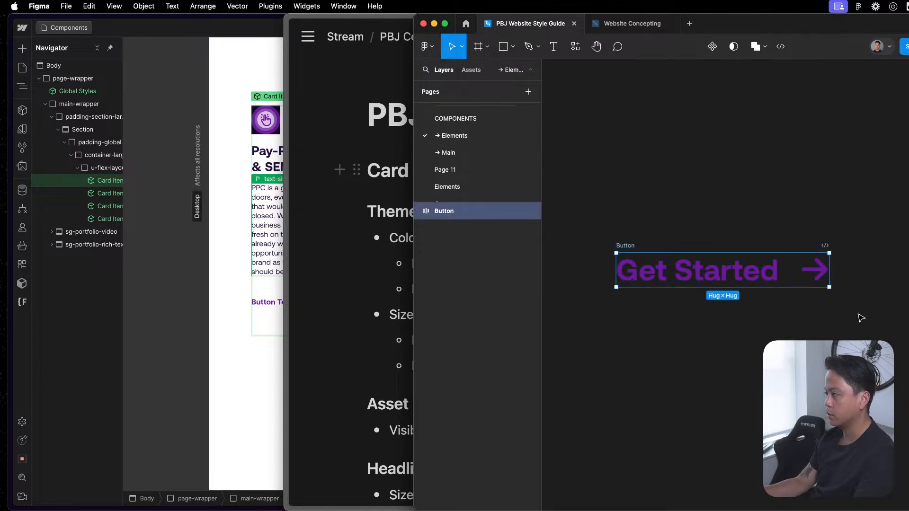
{"action": "right_click", "coordinate": [469, 137]}
{"action": "left_click", "coordinate": [492, 200]}
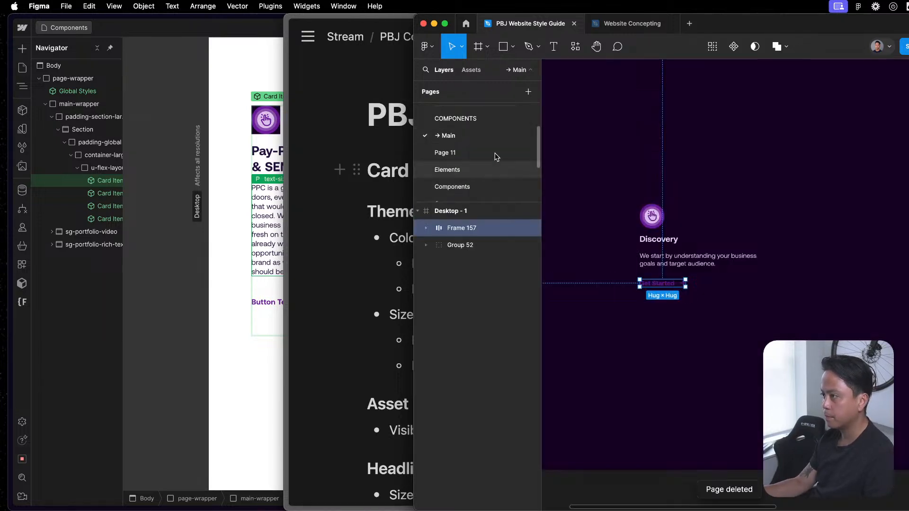
- Move the old Elements page directly below COMPONENTS and rename it "→ Elements"
{"action": "scroll", "coordinate": [478, 163], "scroll_direction": "down", "scroll_amount": 2}
{"action": "scroll", "coordinate": [463, 159], "scroll_direction": "up", "scroll_amount": 4}
{"action": "scroll", "coordinate": [460, 166], "scroll_direction": "down", "scroll_amount": 3}
{"action": "scroll", "coordinate": [455, 151], "scroll_direction": "up", "scroll_amount": 2}
{"action": "left_click_drag", "start_coordinate": [438, 165], "coordinate": [453, 136]}
{"action": "double_click", "coordinate": [453, 135]}
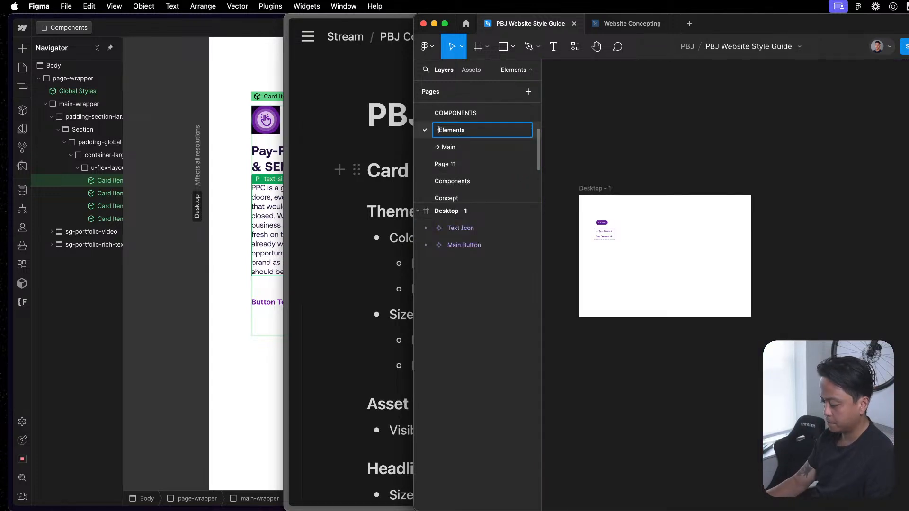
{"action": "left_click", "coordinate": [756, 274]}
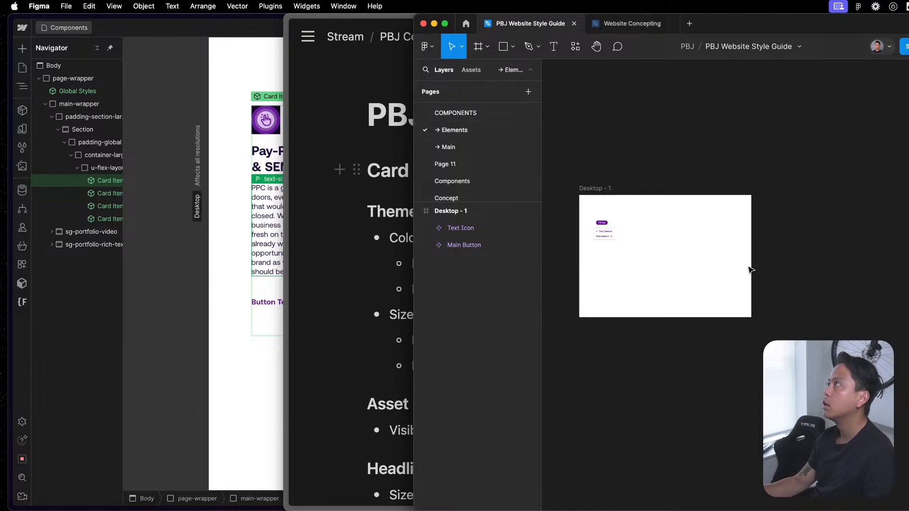
- Examine the Main Button and Text Icon components inside the Desktop - 1 frame
{"action": "scroll", "coordinate": [628, 231], "scroll_direction": "up", "scroll_amount": 5}
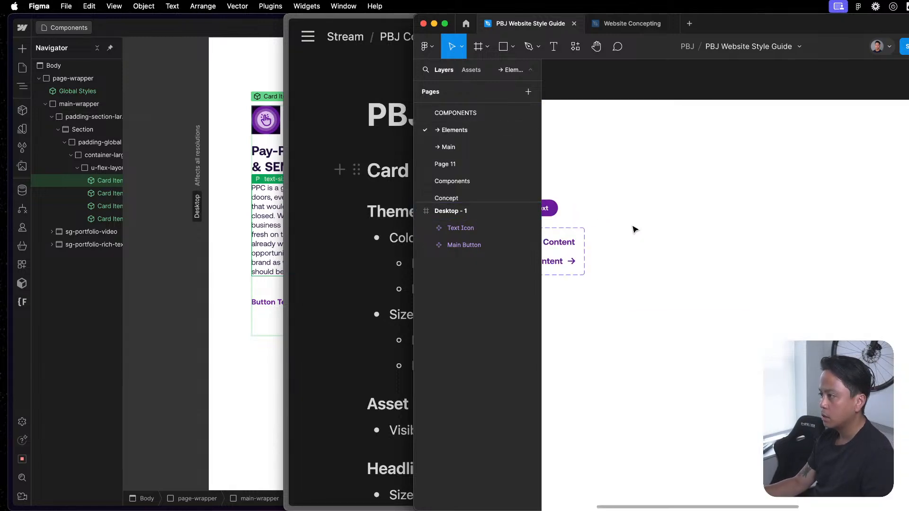
{"action": "left_click", "coordinate": [753, 229]}
{"action": "scroll", "coordinate": [796, 237], "scroll_direction": "up", "scroll_amount": 3}
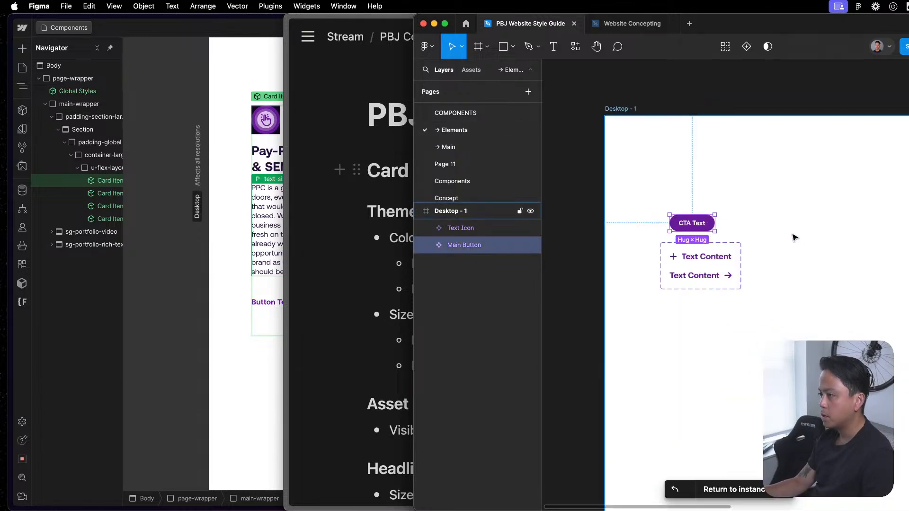
{"action": "left_click", "coordinate": [478, 229]}
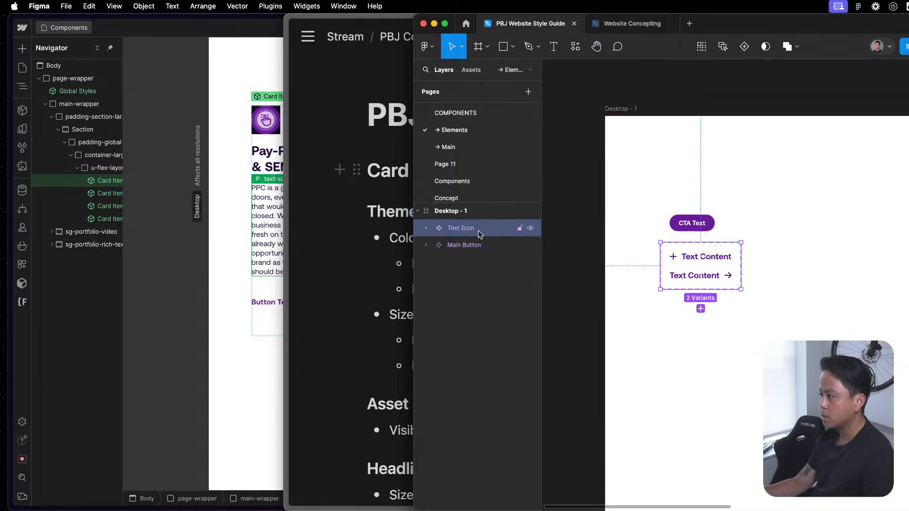
{"action": "left_click", "coordinate": [692, 226]}
{"action": "left_click", "coordinate": [852, 244]}
{"action": "left_click_drag", "start_coordinate": [696, 223], "coordinate": [688, 220]}
{"action": "left_click", "coordinate": [865, 202]}
{"action": "scroll", "coordinate": [717, 236], "scroll_direction": "right", "scroll_amount": 1}
{"action": "left_click", "coordinate": [666, 216]}
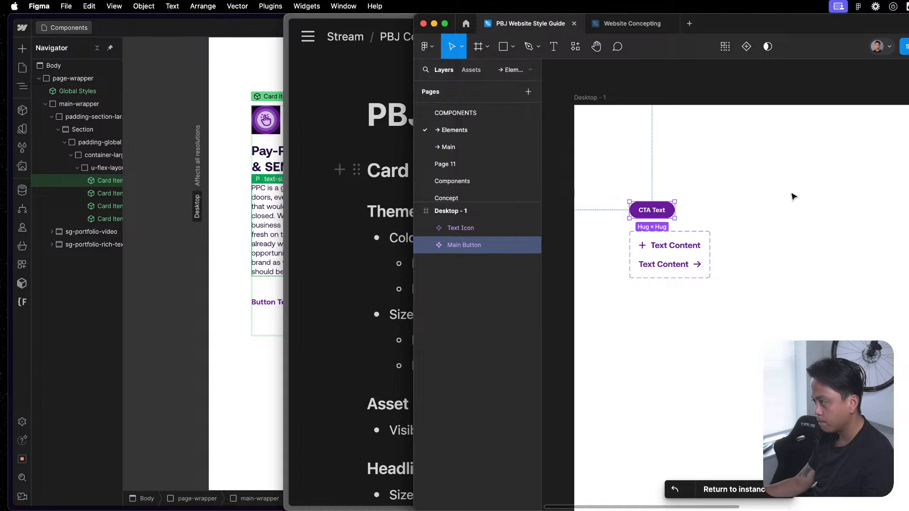
{"action": "left_click", "coordinate": [771, 219]}
{"action": "scroll", "coordinate": [790, 252], "scroll_direction": "down", "scroll_amount": 2}
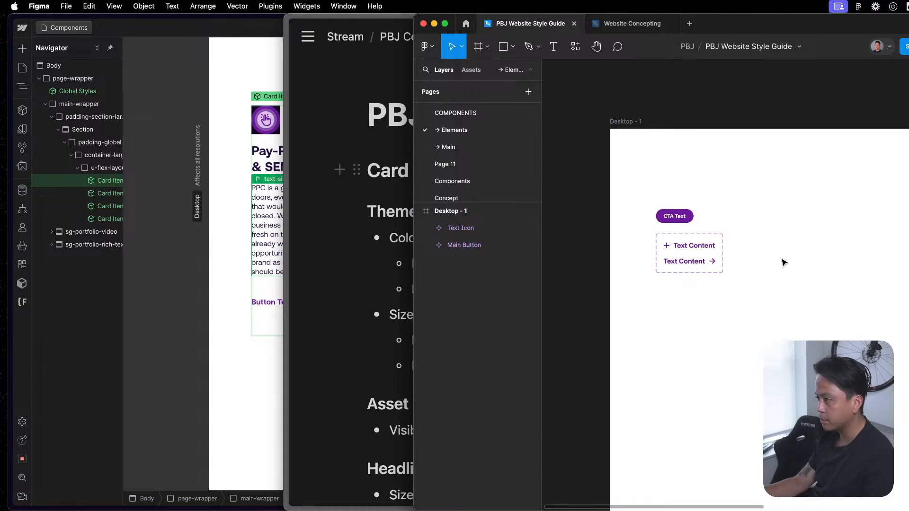
{"action": "scroll", "coordinate": [781, 243], "scroll_direction": "right", "scroll_amount": 1}
{"action": "scroll", "coordinate": [781, 244], "scroll_direction": "down", "scroll_amount": 1}
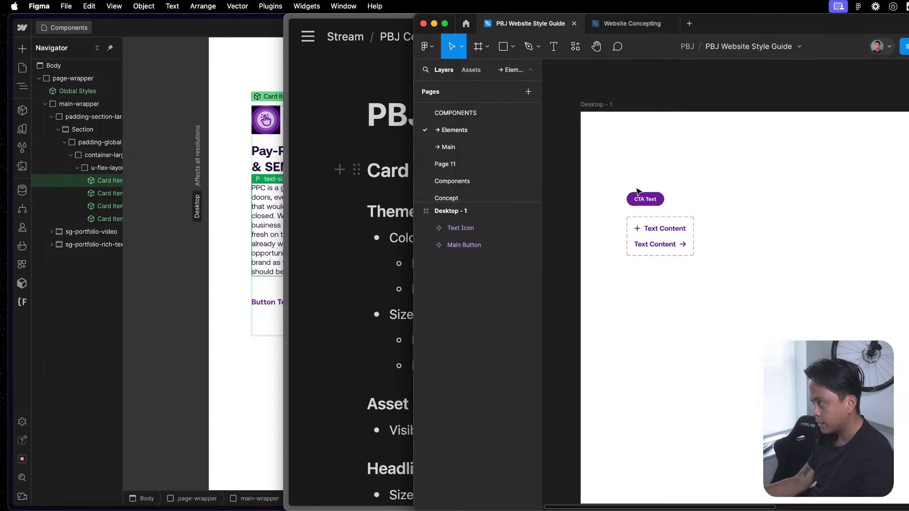
- Move Main Button and Text Icon out of the Desktop - 1 frame onto the canvas above and delete the emptied frame
{"action": "scroll", "coordinate": [692, 251], "scroll_direction": "down", "scroll_amount": 1}
{"action": "left_click_drag", "start_coordinate": [739, 207], "coordinate": [654, 290]}
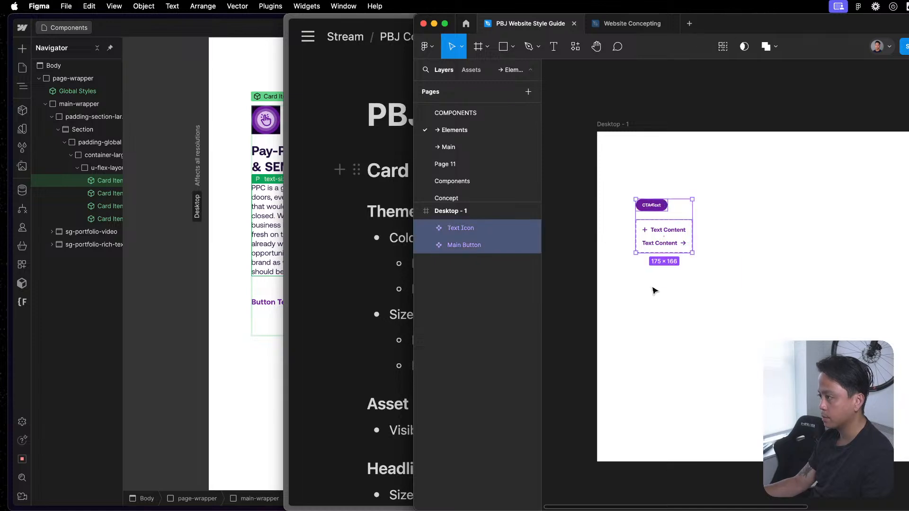
{"action": "scroll", "coordinate": [668, 340], "scroll_direction": "up", "scroll_amount": 4}
{"action": "left_click_drag", "start_coordinate": [654, 410], "coordinate": [654, 244]}
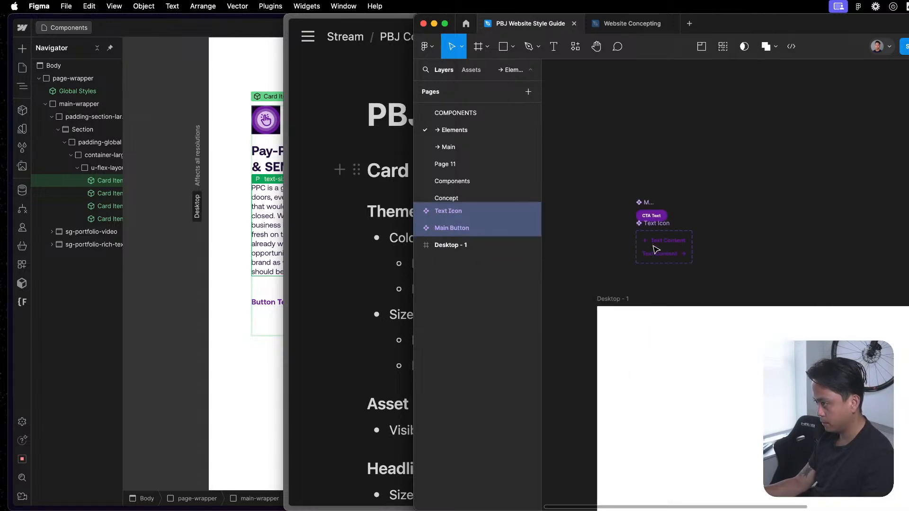
{"action": "left_click", "coordinate": [611, 299]}
{"action": "key", "text": "Delete"}
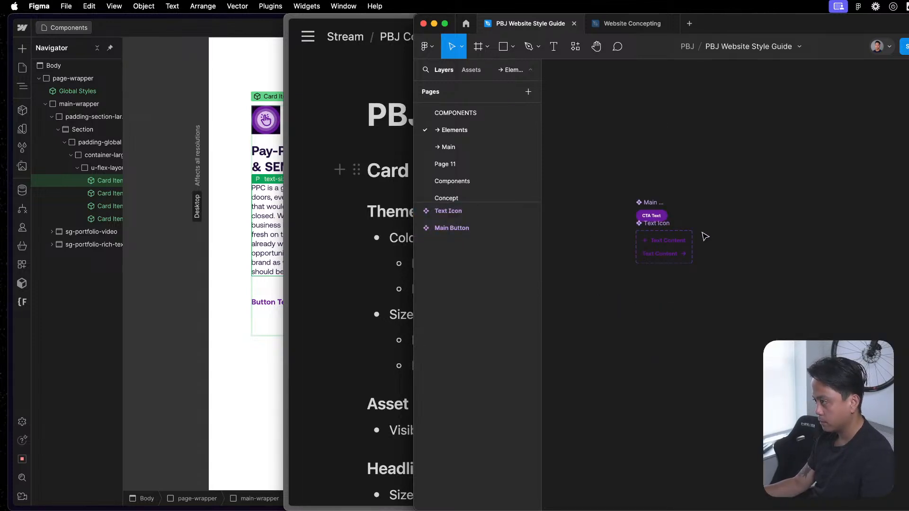
- Move the Text Icon component set up and away from Main Button, leaving clear space between the two
{"action": "scroll", "coordinate": [705, 237], "scroll_direction": "up", "scroll_amount": 3}
{"action": "left_click_drag", "start_coordinate": [653, 227], "coordinate": [846, 138]}
{"action": "left_click", "coordinate": [605, 192]}
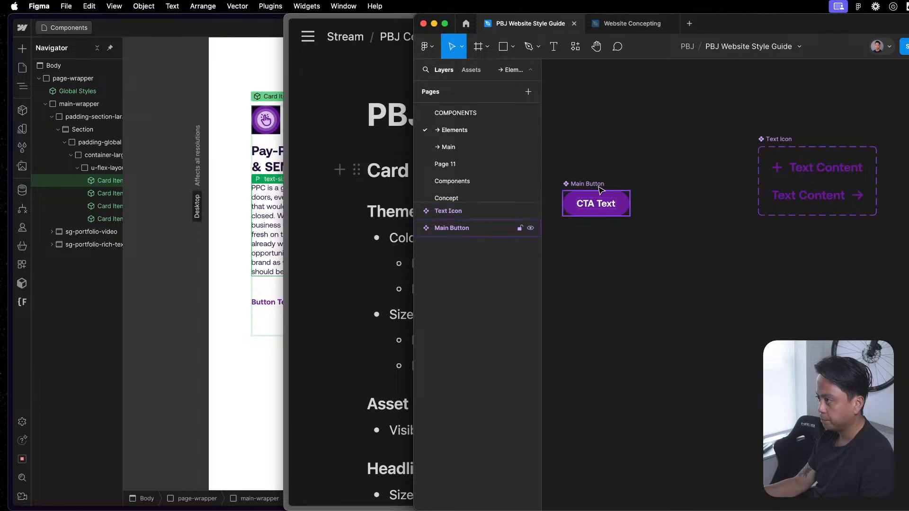
- Turn Main Button into a variant set and add a component property named "State" with the value Default
{"action": "left_click", "coordinate": [600, 189]}
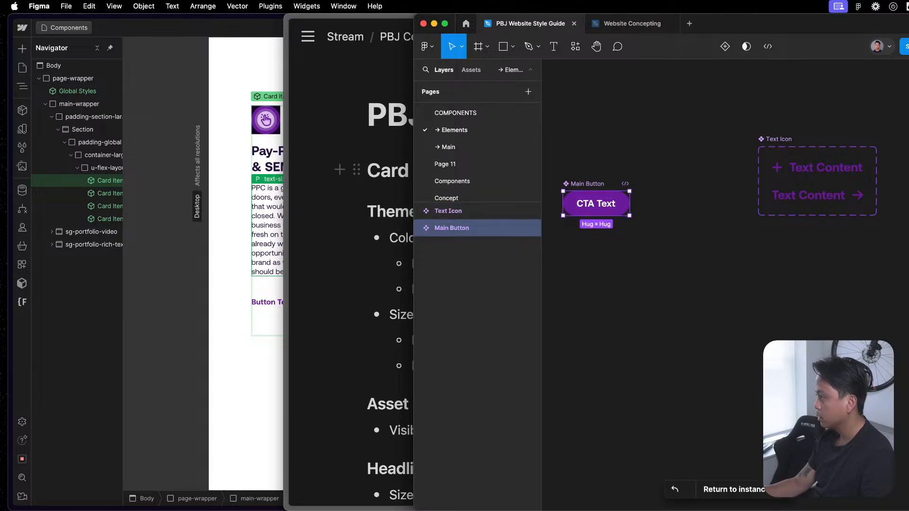
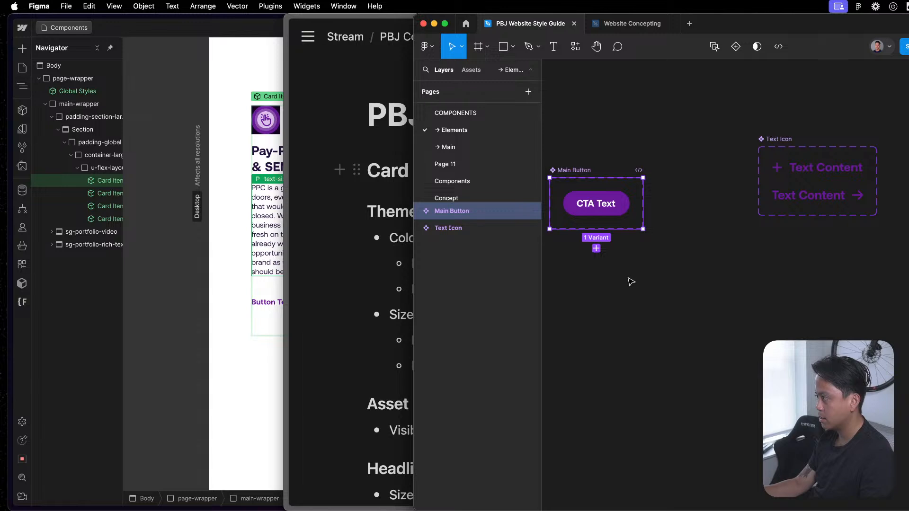
{"action": "left_click", "coordinate": [596, 248]}
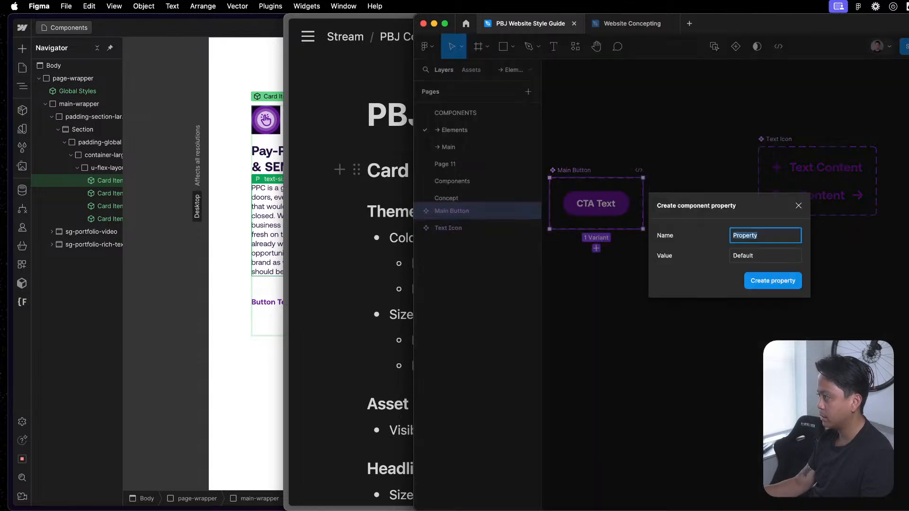
{"action": "type", "text": "State"}
{"action": "key", "text": "Return"}
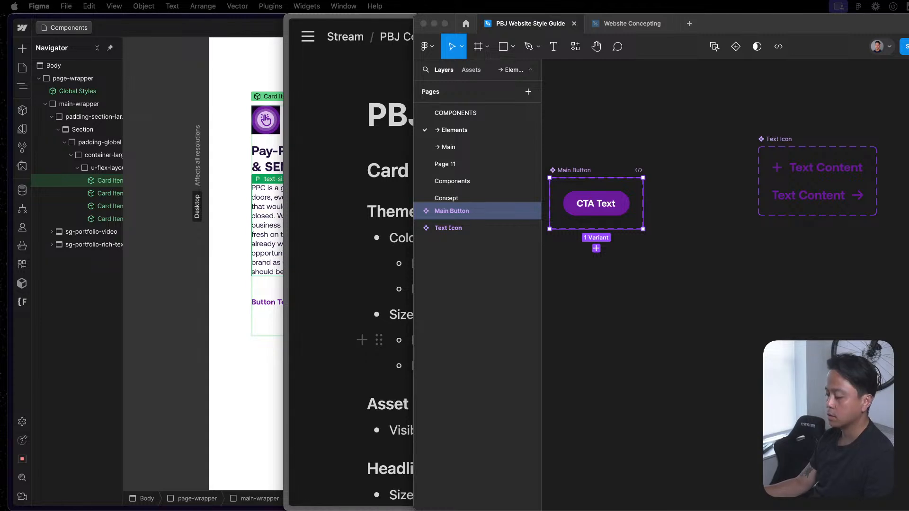
{"action": "key", "text": "XF86AudioRaiseVolume"}
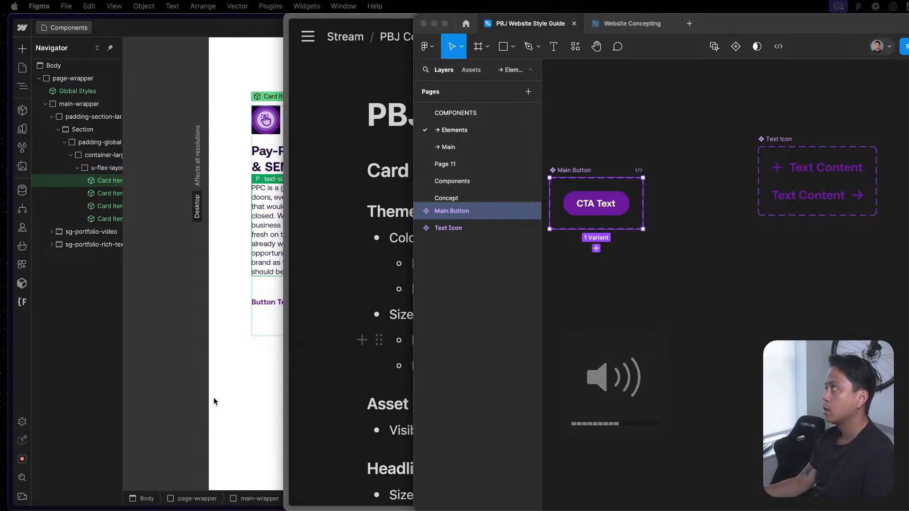
- Add another component property named "Size" with the value Default to the Main Button set
{"action": "left_click", "coordinate": [556, 287]}
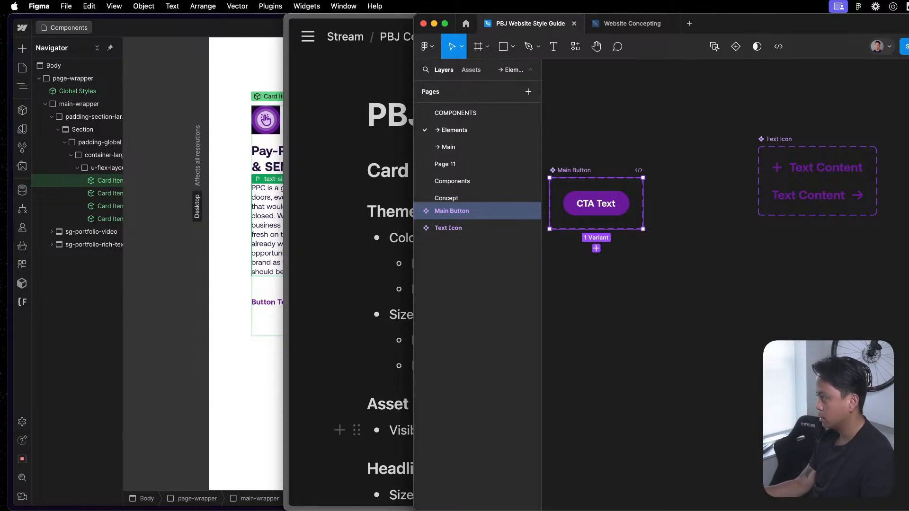
{"action": "type", "text": "Type"}
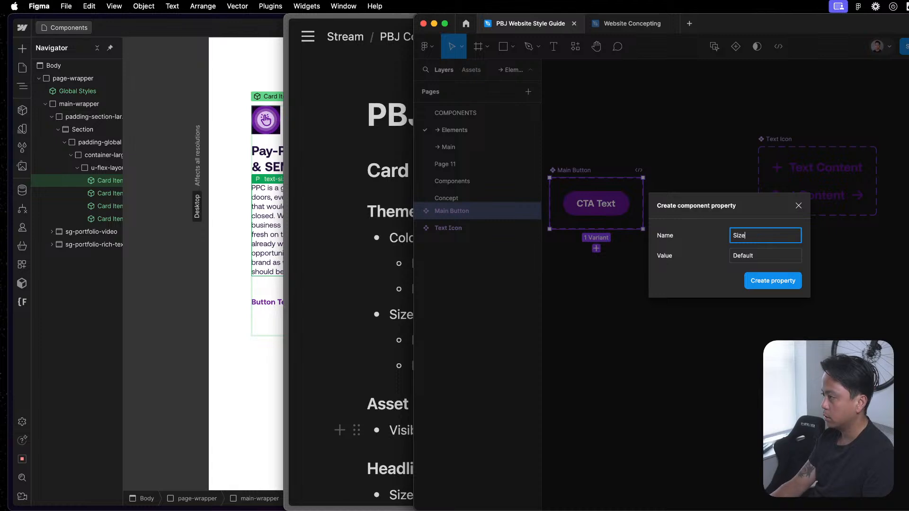
{"action": "key", "text": "Return"}
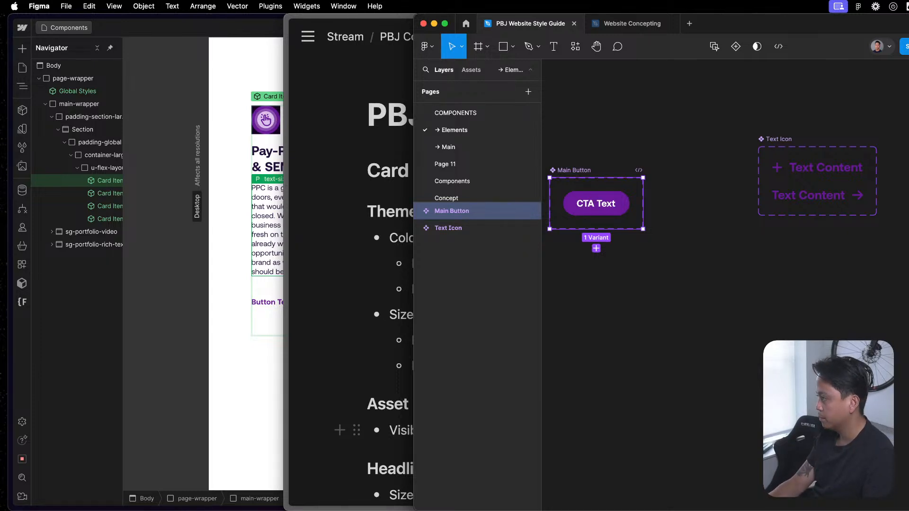
- Review the Card outline in the PBJ Components document and the Card Item properties in Webflow, then return to Figma
{"action": "scroll", "coordinate": [675, 265], "scroll_direction": "left", "scroll_amount": 2}
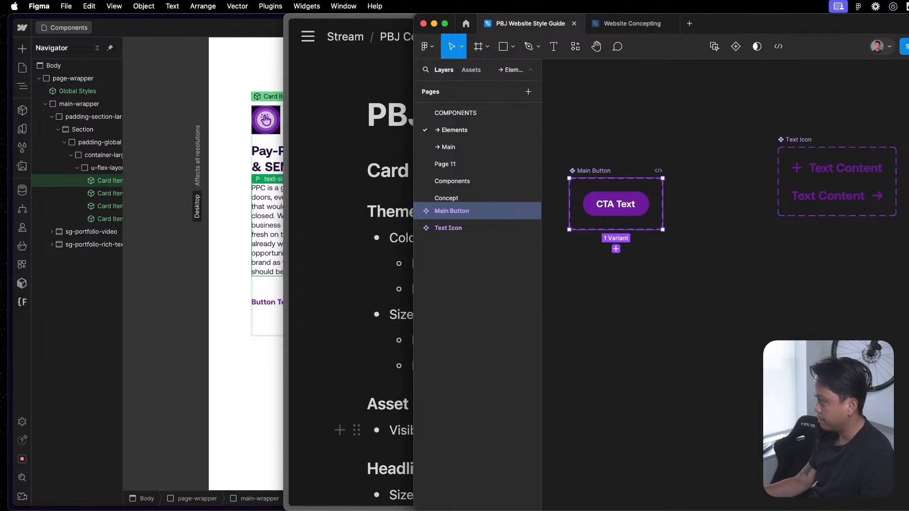
{"action": "left_click", "coordinate": [375, 265]}
{"action": "scroll", "coordinate": [408, 265], "scroll_direction": "down", "scroll_amount": 3}
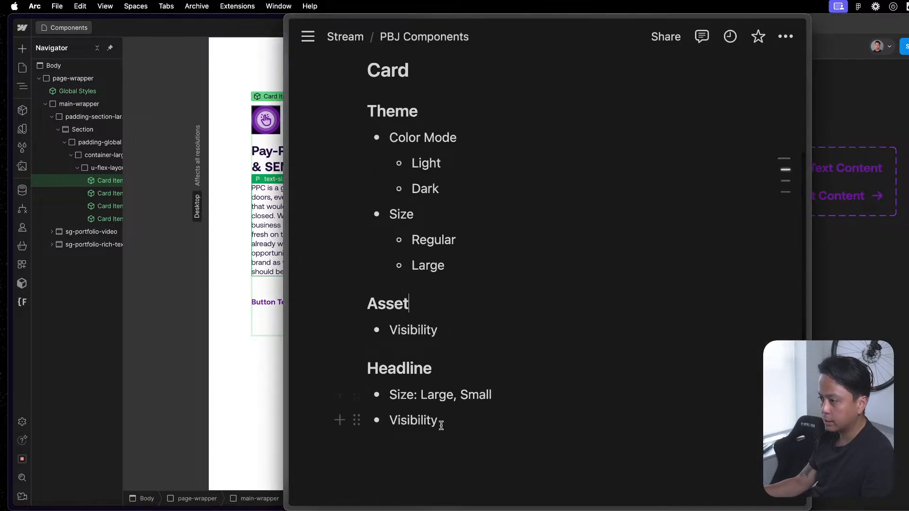
{"action": "scroll", "coordinate": [438, 412], "scroll_direction": "up", "scroll_amount": 3}
{"action": "left_click", "coordinate": [153, 264]}
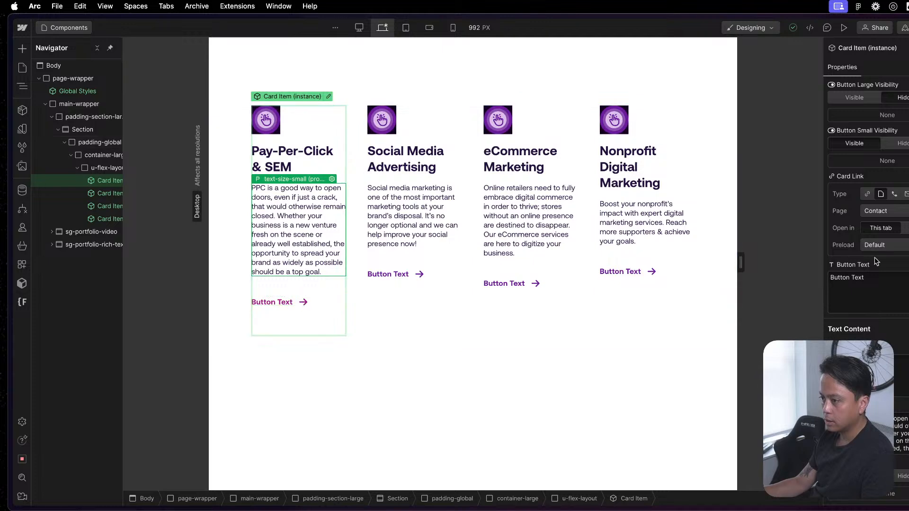
{"action": "key", "text": "ctrl+Up"}
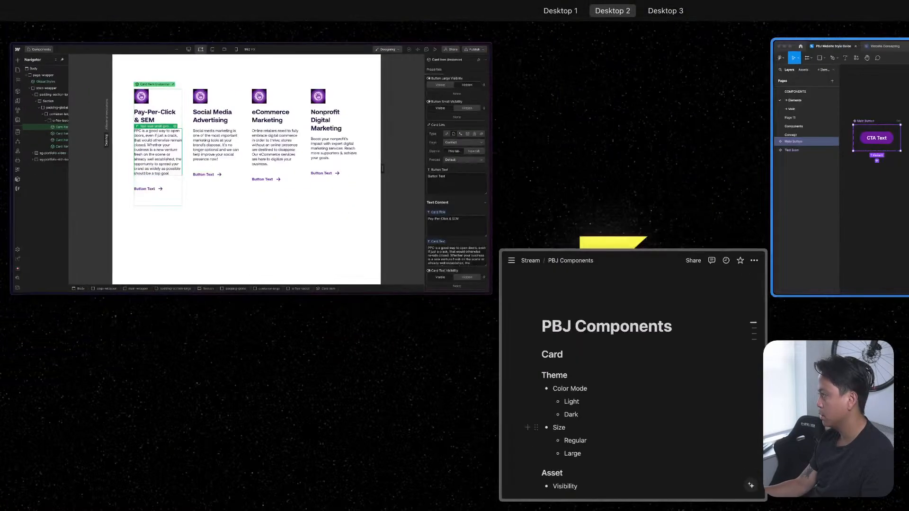
{"action": "left_click", "coordinate": [840, 138]}
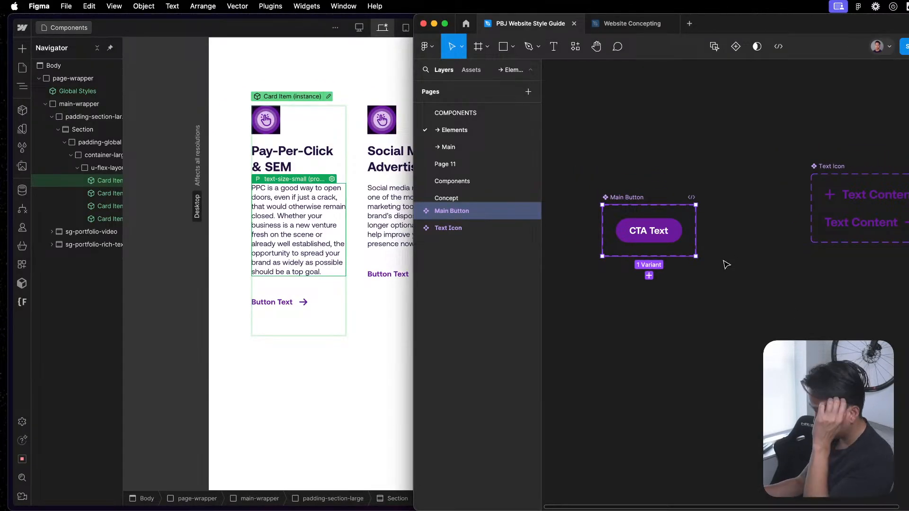
- Change the label of the Main Button's default variant to "Button Text"
{"action": "left_click", "coordinate": [663, 237]}
{"action": "left_click", "coordinate": [663, 236]}
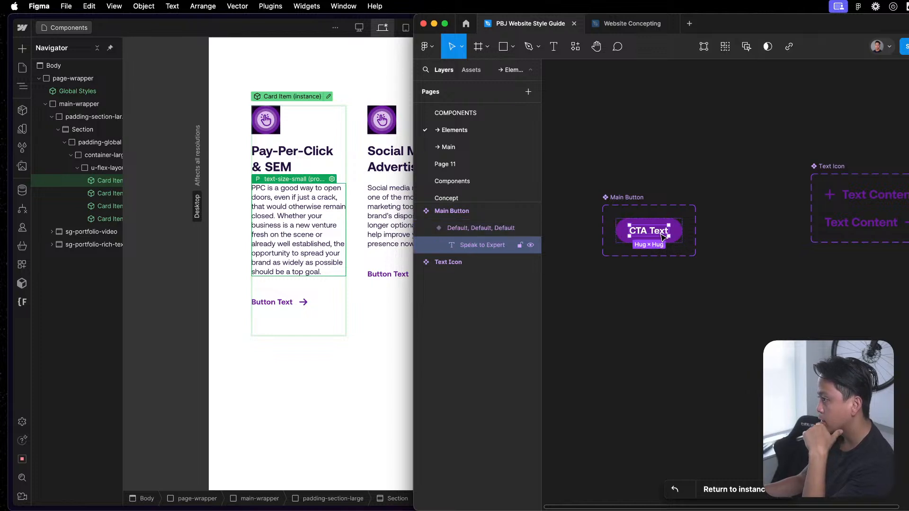
{"action": "left_click", "coordinate": [669, 433]}
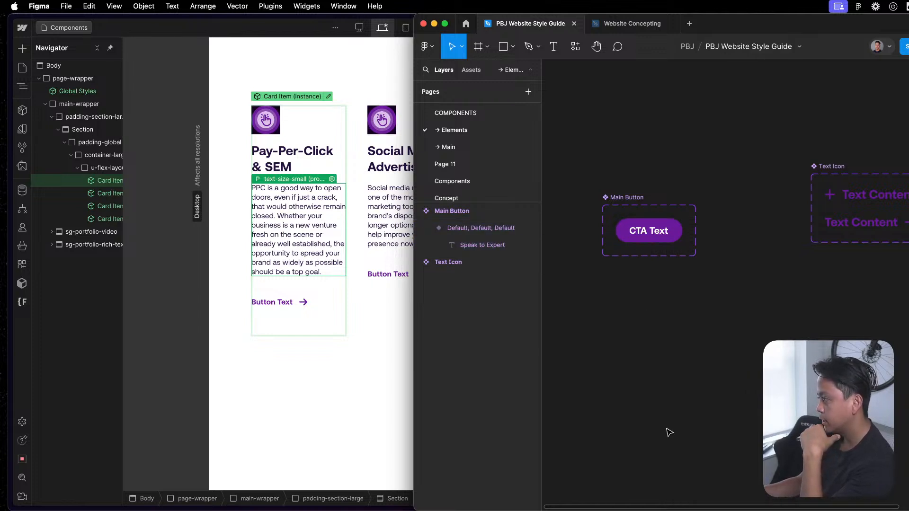
{"action": "left_click", "coordinate": [662, 237]}
{"action": "left_click", "coordinate": [655, 220]}
{"action": "left_click", "coordinate": [661, 233]}
{"action": "left_click", "coordinate": [662, 232]}
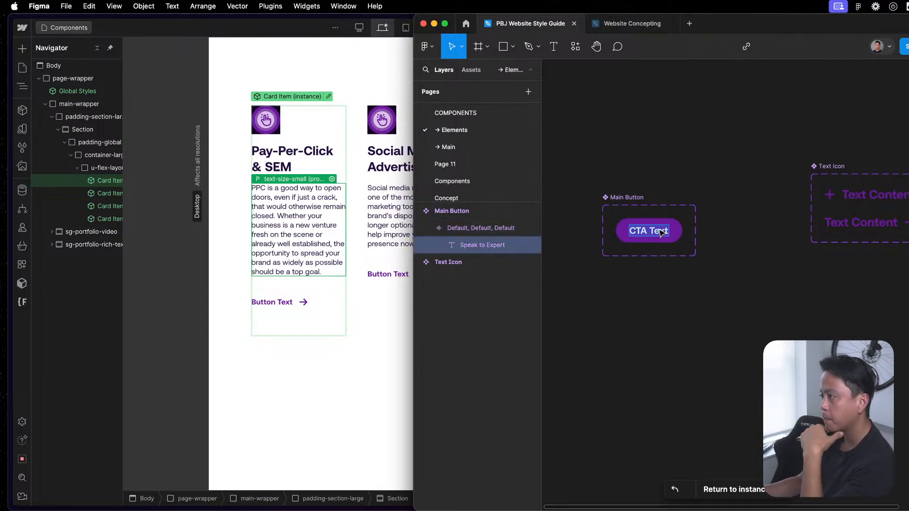
{"action": "double_click", "coordinate": [628, 232]}
{"action": "type", "text": "Button Text"}
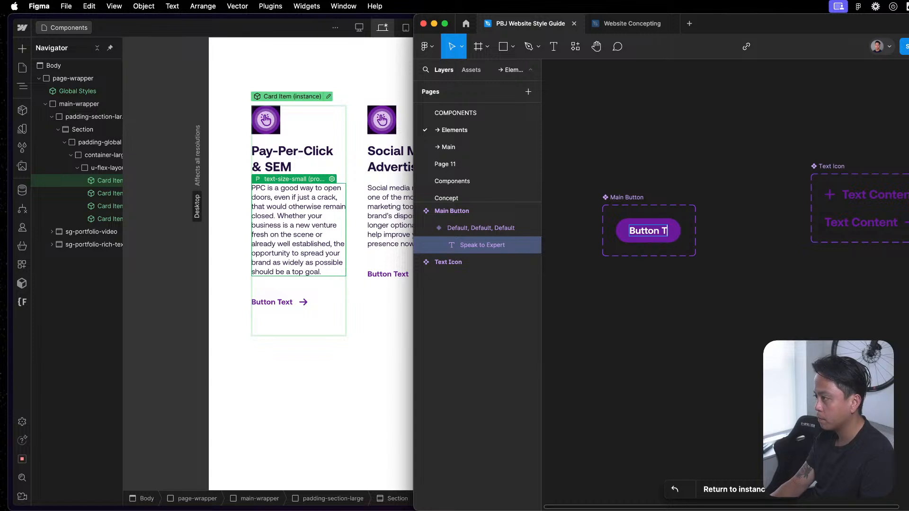
{"action": "key", "text": "Escape"}
{"action": "left_click", "coordinate": [680, 335]}
- Widen the Main Button set's frame so it leaves even space around the longer button
{"action": "left_click", "coordinate": [654, 230]}
{"action": "left_click", "coordinate": [624, 193]}
{"action": "left_click", "coordinate": [624, 197]}
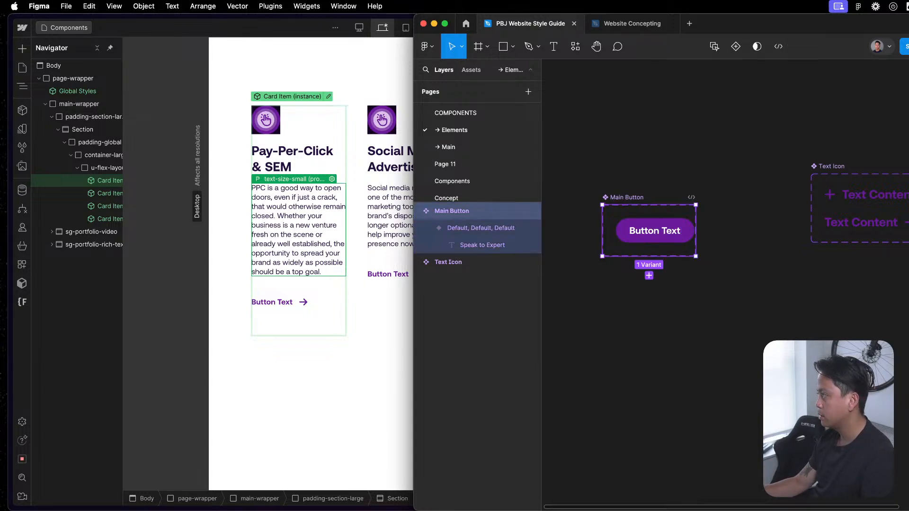
{"action": "left_click_drag", "start_coordinate": [696, 232], "coordinate": [708, 231]}
{"action": "left_click", "coordinate": [742, 345]}
- Set the Type property of the Main Button's only variant to Primary
{"action": "scroll", "coordinate": [742, 346], "scroll_direction": "down", "scroll_amount": 1}
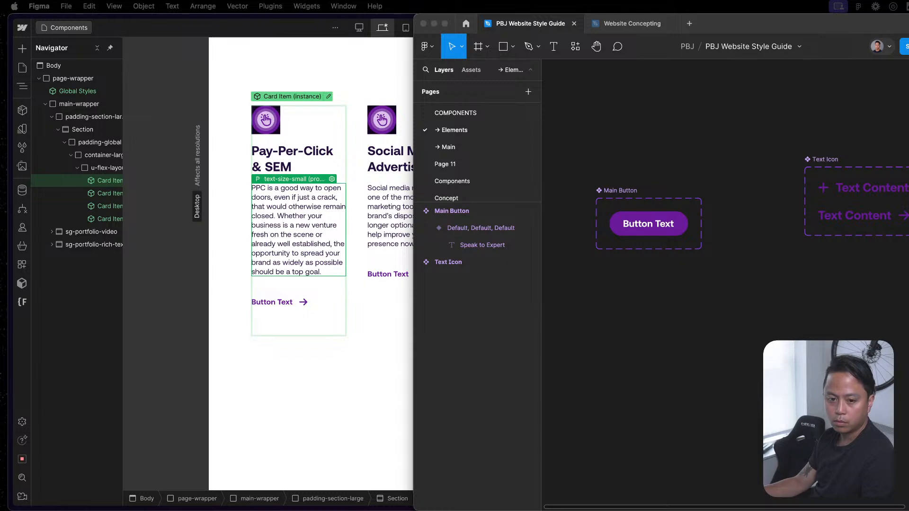
{"action": "left_click", "coordinate": [642, 314]}
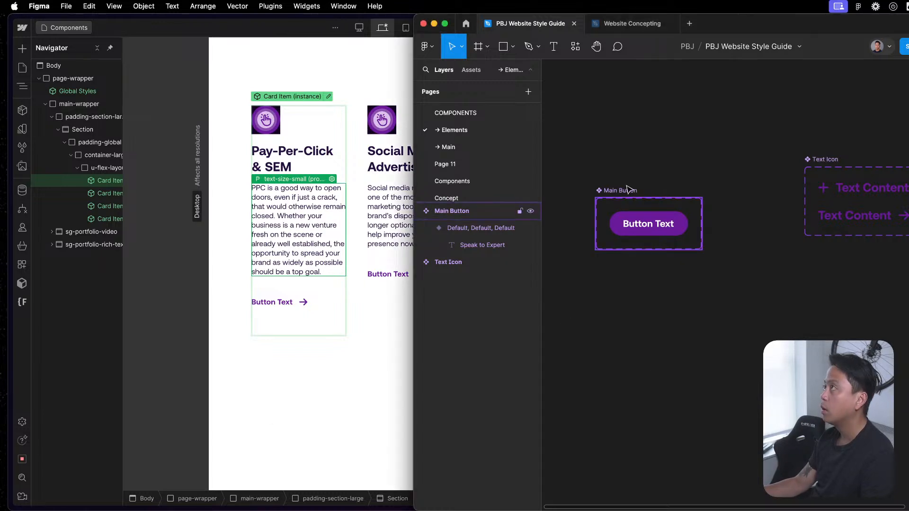
{"action": "left_click", "coordinate": [662, 212]}
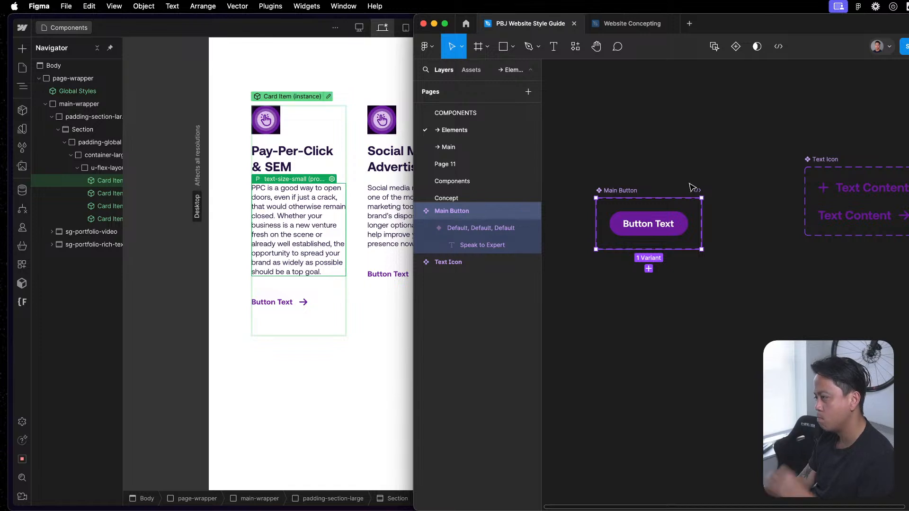
{"action": "left_click", "coordinate": [667, 229]}
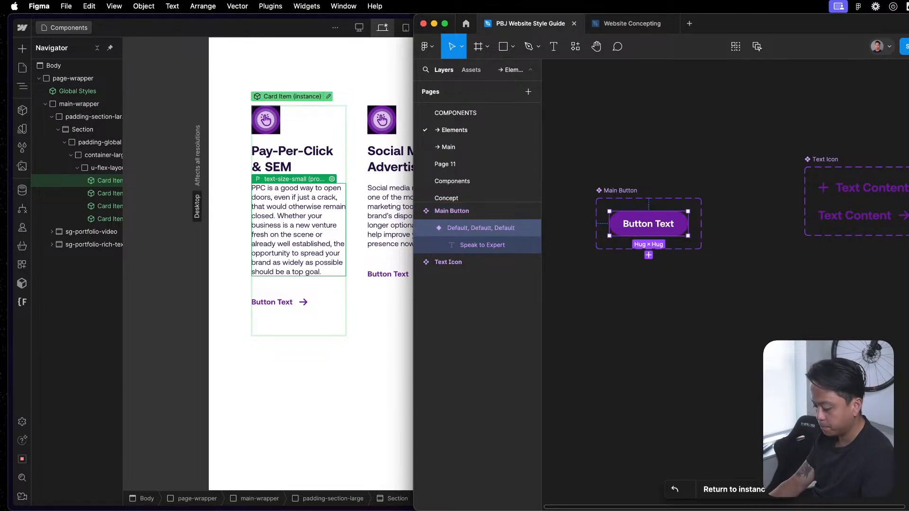
{"action": "key", "text": "Return"}
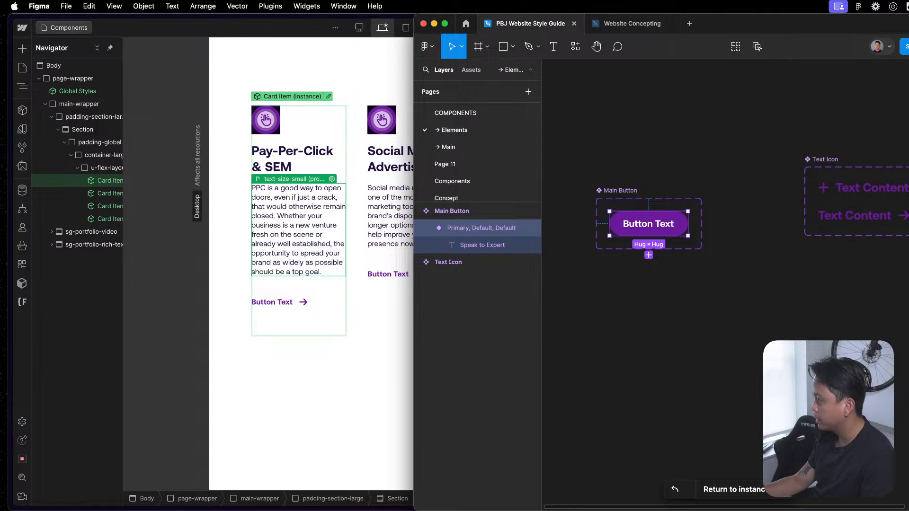
{"action": "left_click", "coordinate": [652, 263]}
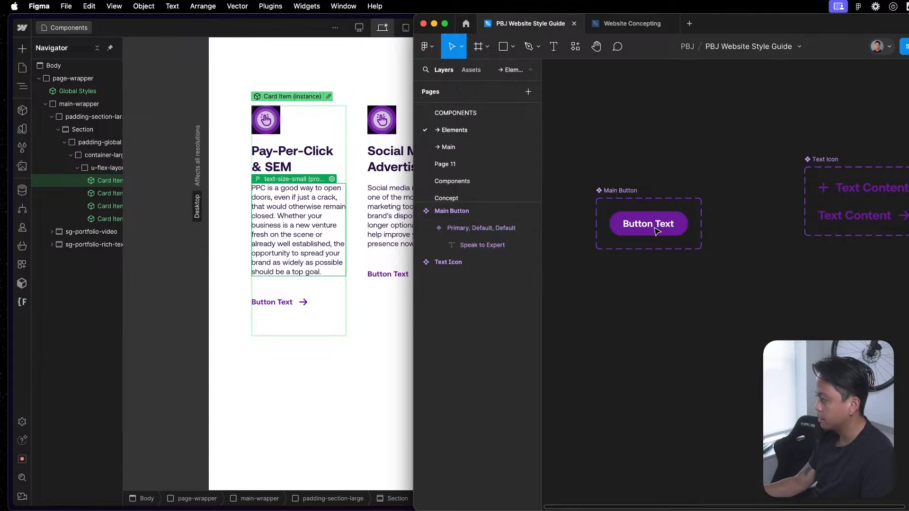
- Set the Size property of the Main Button's primary variant to Regular
{"action": "left_click", "coordinate": [618, 191]}
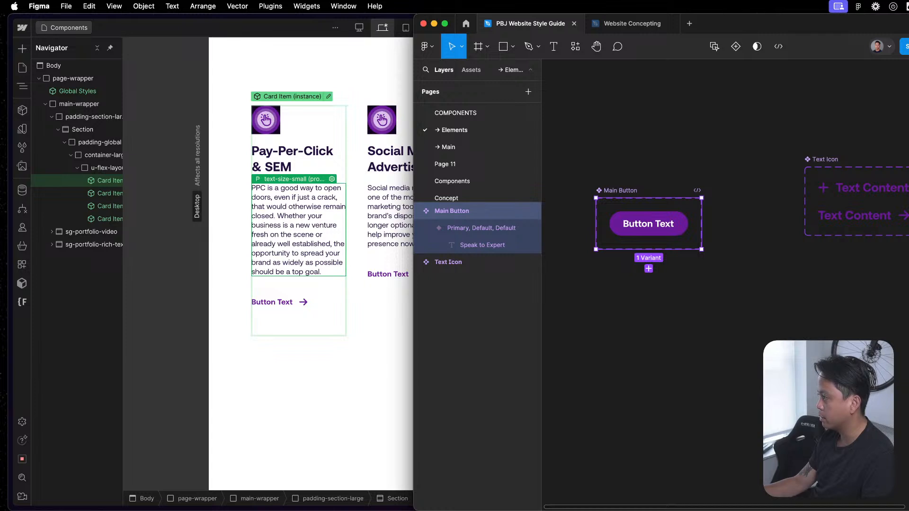
{"action": "left_click", "coordinate": [721, 281]}
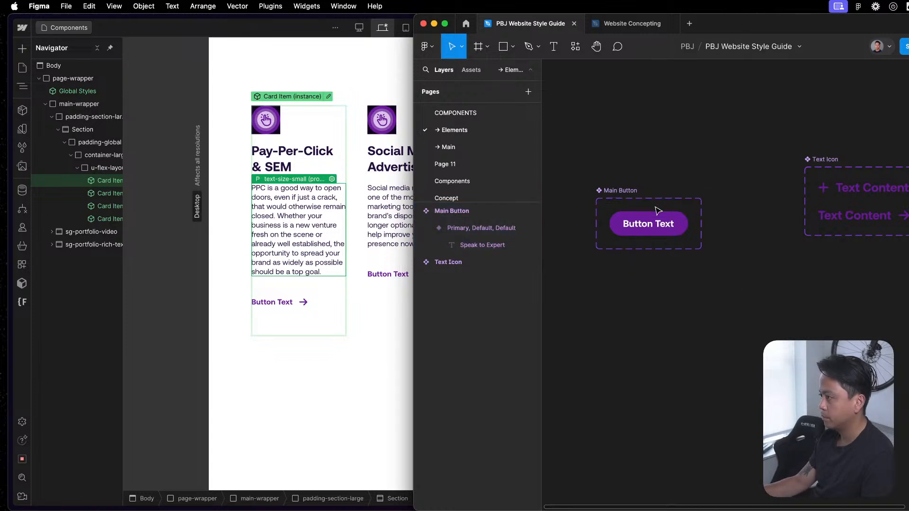
{"action": "left_click", "coordinate": [652, 221]}
{"action": "key", "text": "super+c"}
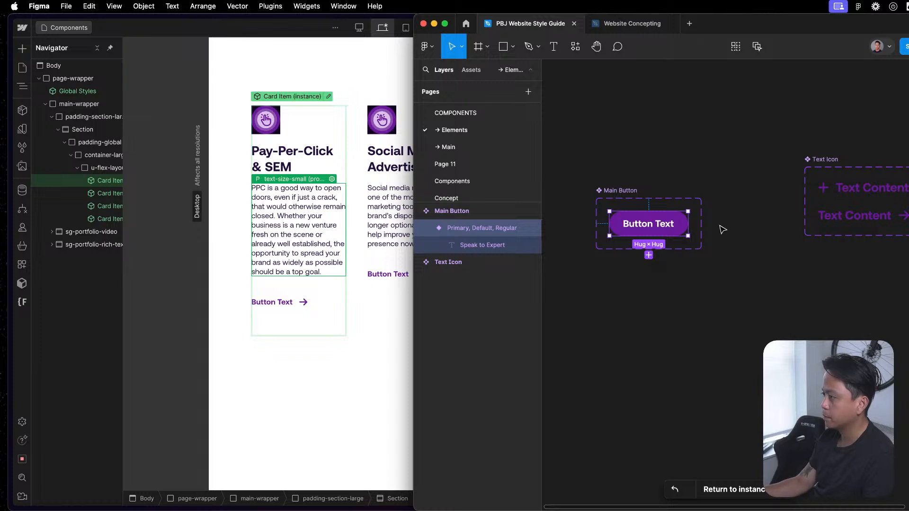
{"action": "left_click", "coordinate": [694, 357]}
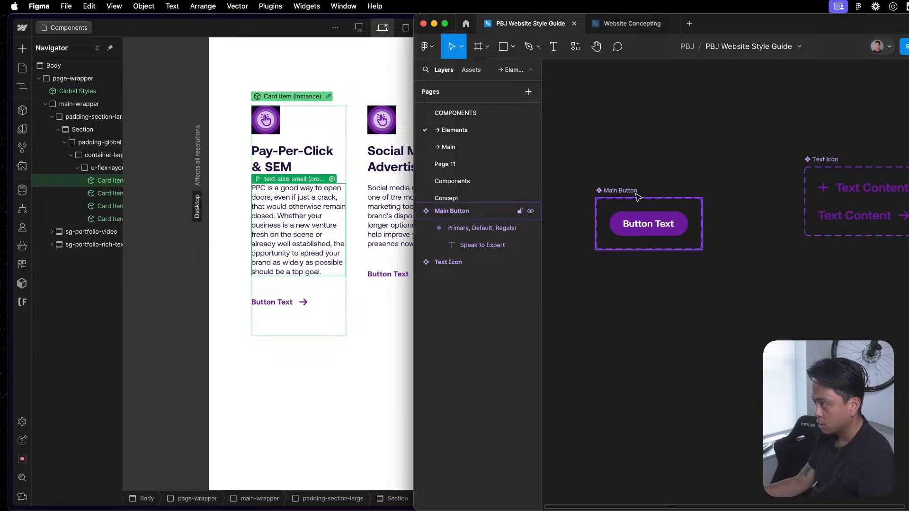
- Switch to Webflow and look at the button text in the Pay-Per-Click & SEM card
{"action": "left_click", "coordinate": [620, 190]}
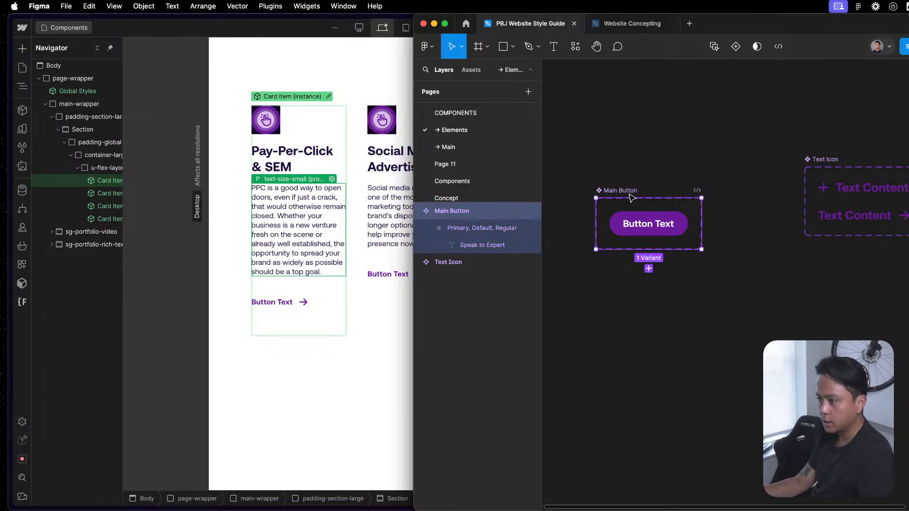
{"action": "left_click", "coordinate": [268, 304]}
{"action": "double_click", "coordinate": [268, 305]}
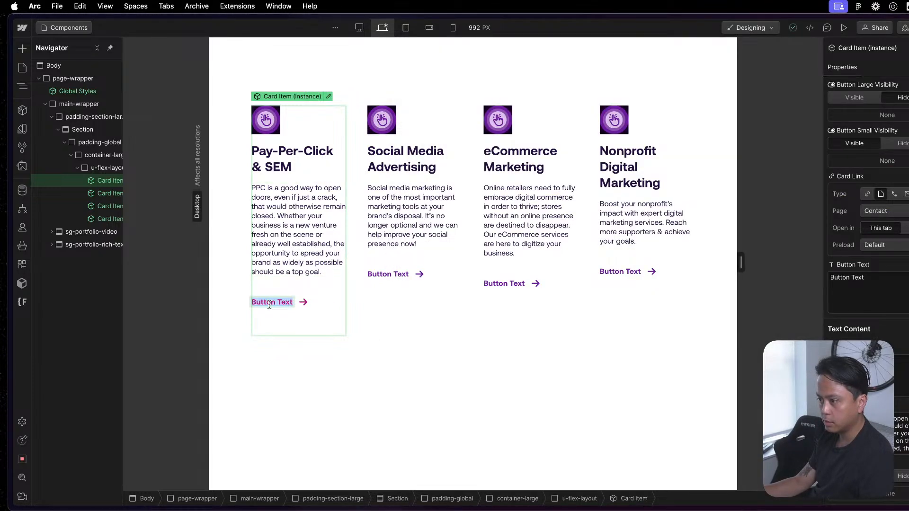
{"action": "key", "text": "ctrl+Up"}
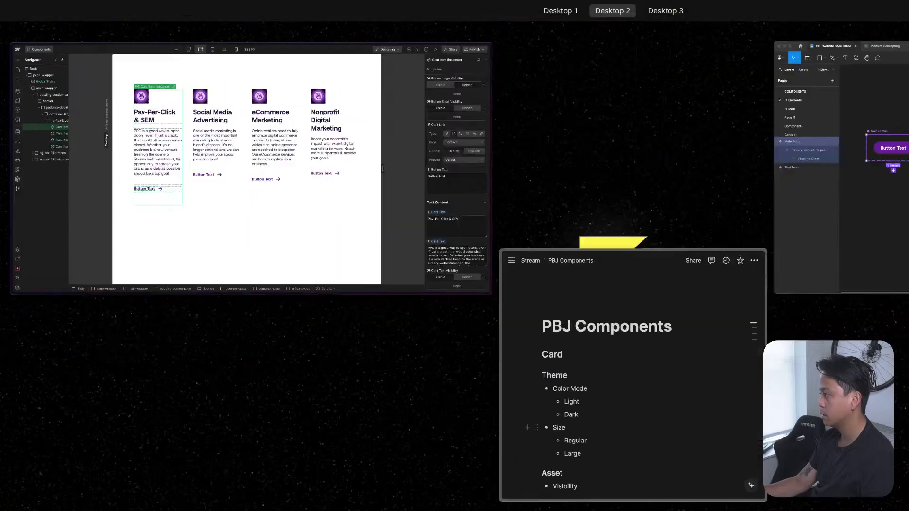
{"action": "left_click", "coordinate": [838, 156]}
{"action": "left_click", "coordinate": [297, 332]}
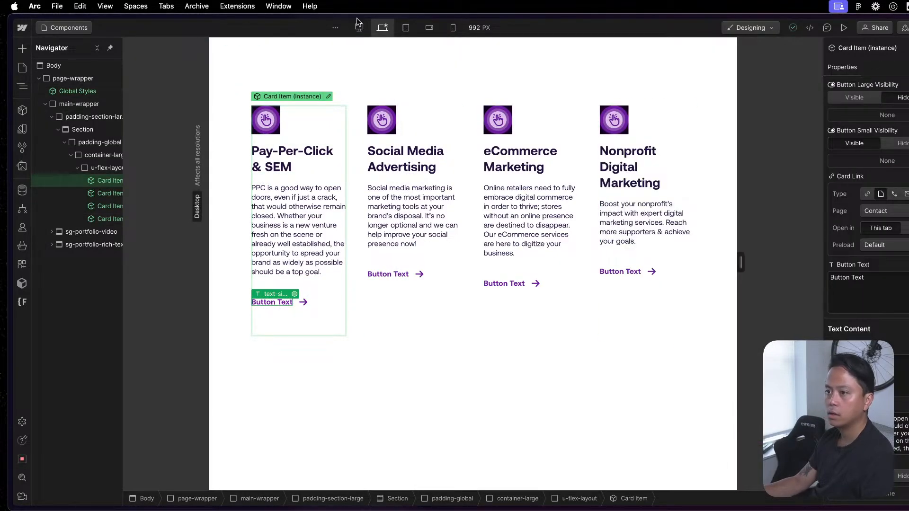
- Open the Card Item component and its nested Button - Text Icon component, examine the text's typography settings, and return to Figma
{"action": "left_click", "coordinate": [329, 97]}
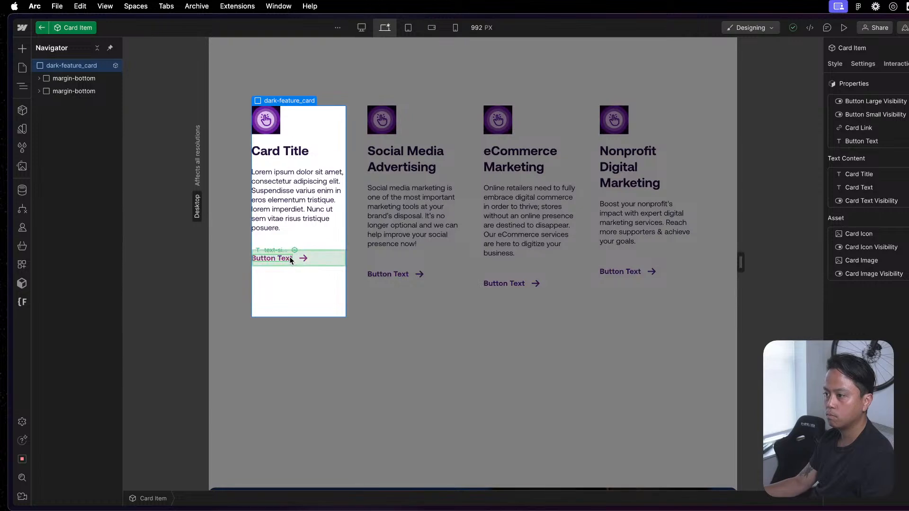
{"action": "left_click", "coordinate": [330, 262]}
{"action": "left_click", "coordinate": [329, 251]}
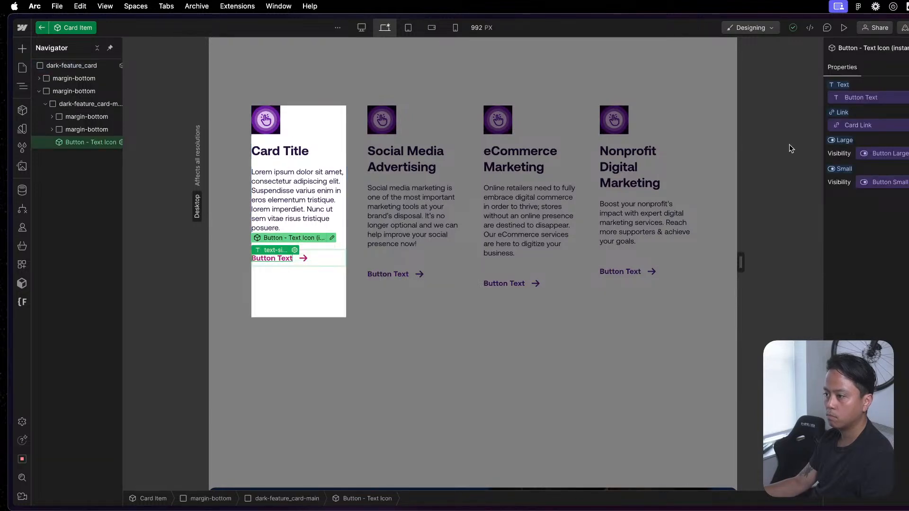
{"action": "double_click", "coordinate": [272, 258]}
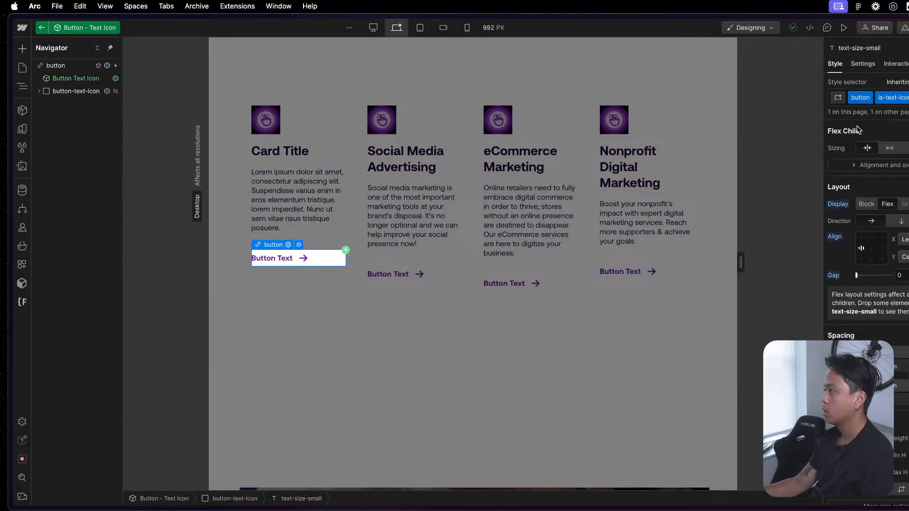
{"action": "scroll", "coordinate": [895, 255], "scroll_direction": "down", "scroll_amount": 8}
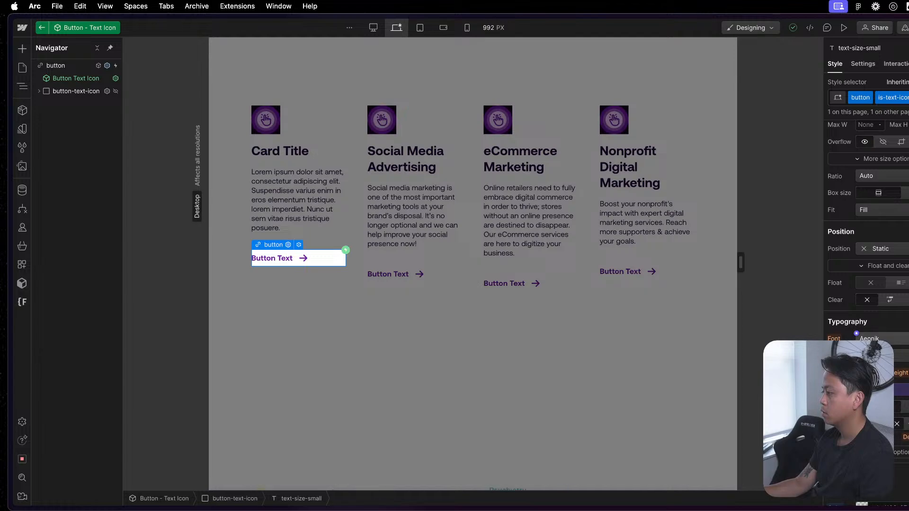
{"action": "key", "text": "ctrl+Up"}
{"action": "left_click", "coordinate": [804, 118]}
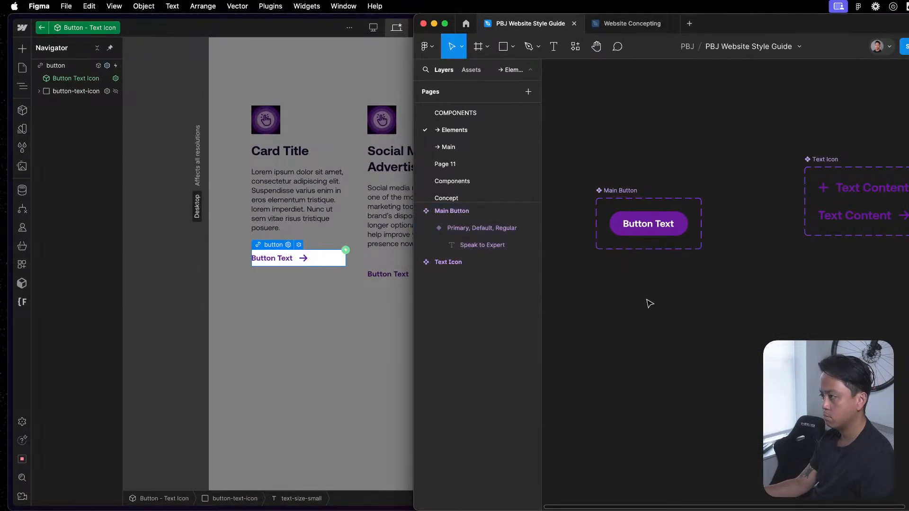
- Inspect the Main Button's label in Dev Mode, then return to design mode
{"action": "double_click", "coordinate": [656, 224]}
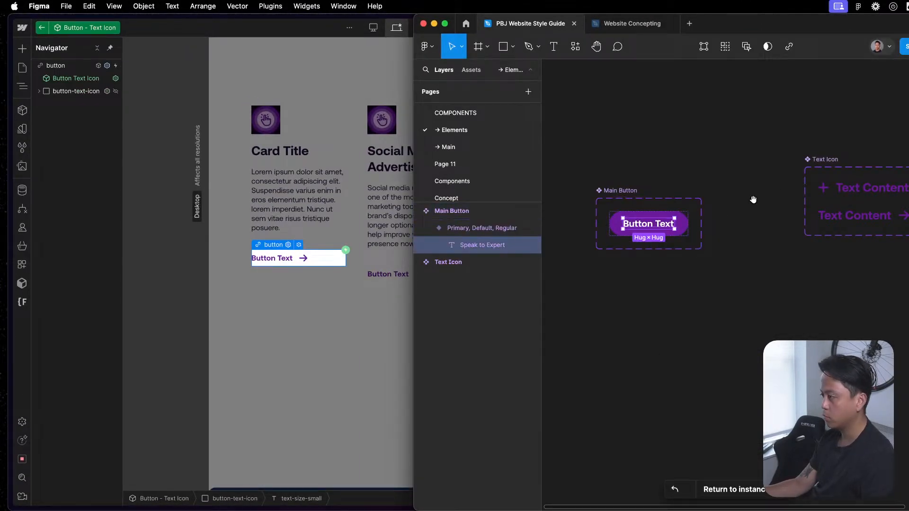
{"action": "key", "text": "shift+d"}
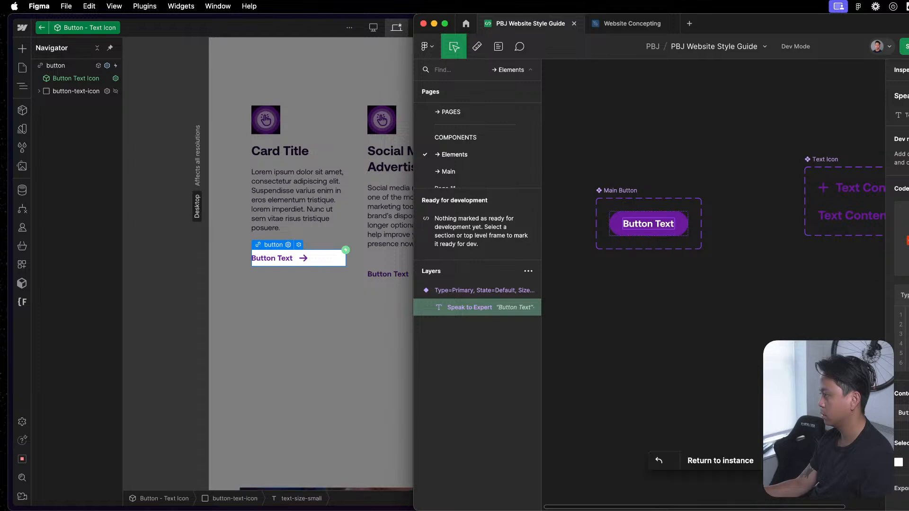
{"action": "left_click", "coordinate": [706, 336]}
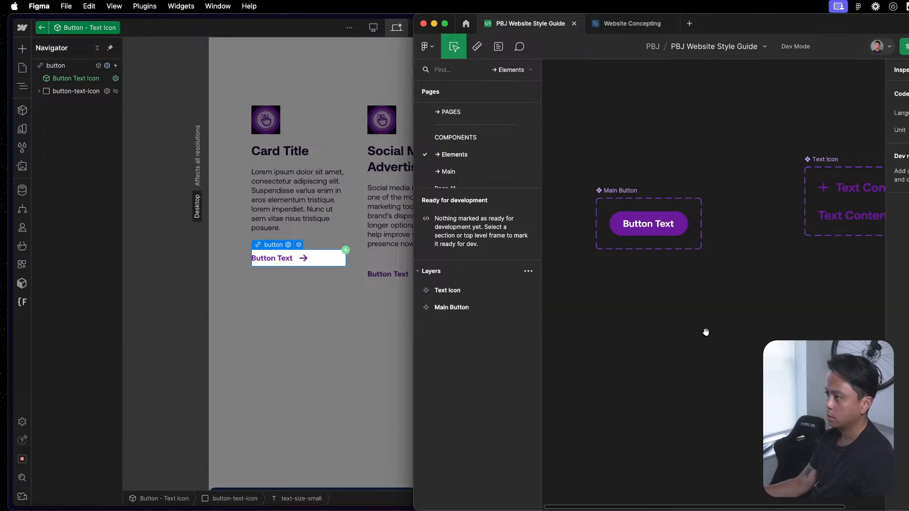
{"action": "scroll", "coordinate": [707, 335], "scroll_direction": "down", "scroll_amount": 3}
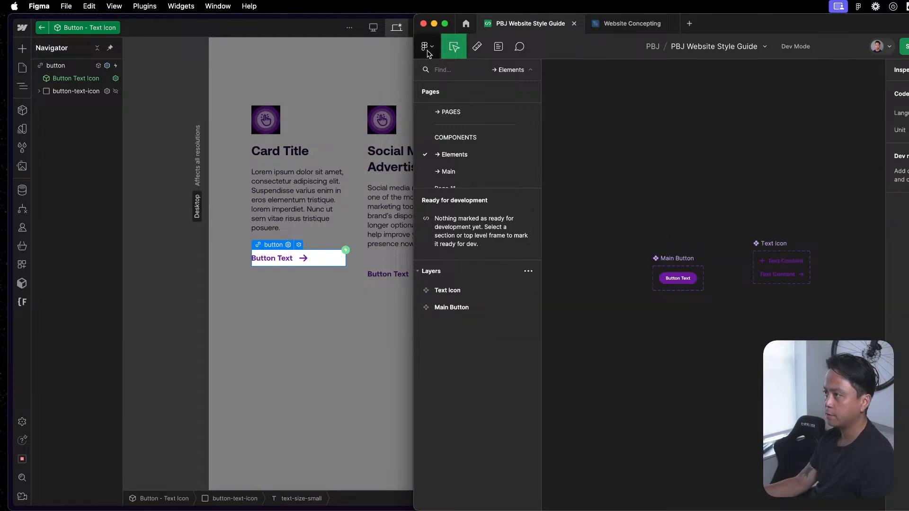
{"action": "key", "text": "shift+d"}
{"action": "scroll", "coordinate": [696, 310], "scroll_direction": "up", "scroll_amount": 2}
- Open the [Draft] Style Guide page in Webflow and find its button styles
{"action": "left_click", "coordinate": [180, 92]}
{"action": "left_click", "coordinate": [22, 67]}
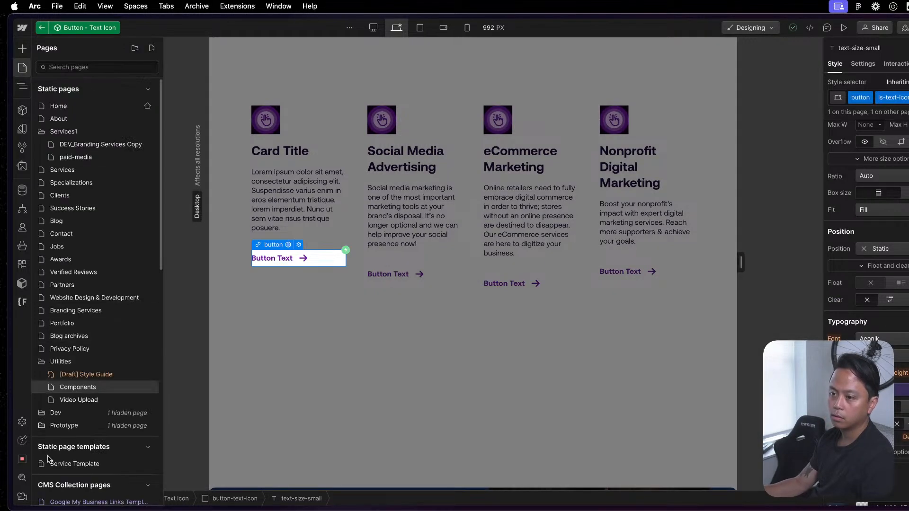
{"action": "left_click", "coordinate": [89, 374]}
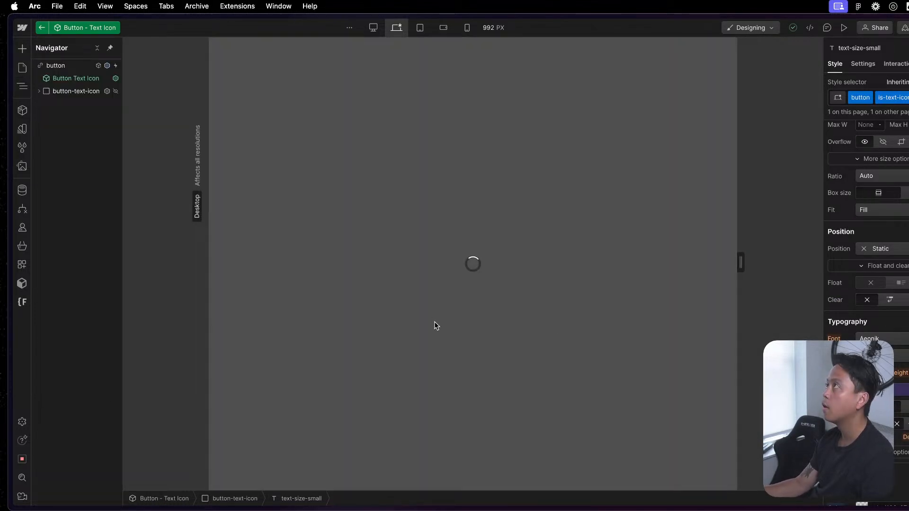
{"action": "scroll", "coordinate": [431, 308], "scroll_direction": "down", "scroll_amount": 20}
{"action": "scroll", "coordinate": [425, 279], "scroll_direction": "down", "scroll_amount": 20}
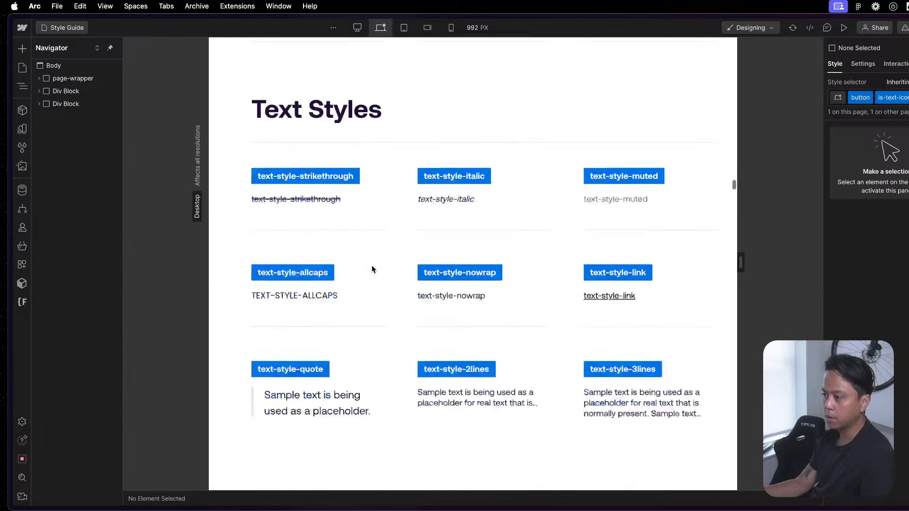
{"action": "scroll", "coordinate": [372, 269], "scroll_direction": "down", "scroll_amount": 20}
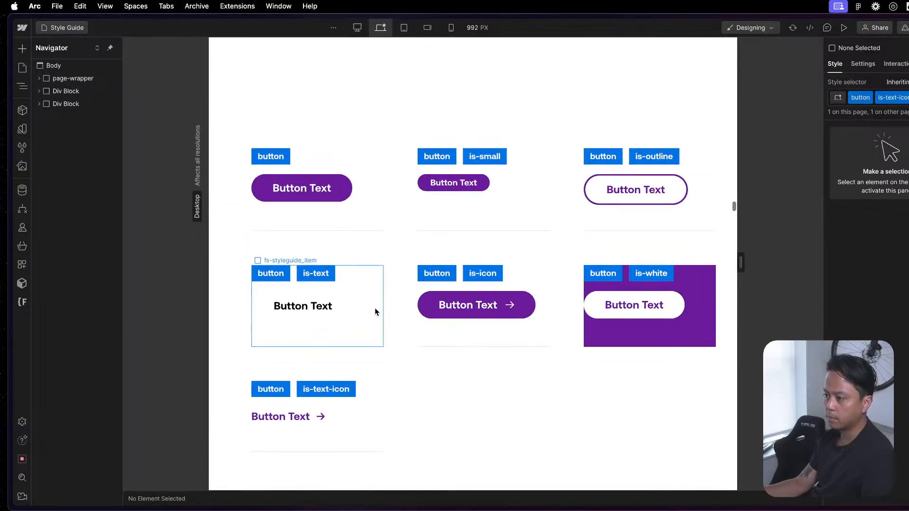
- Open the style guide's main Button component, examine the size and typography settings of its button and Text Block, and return to Figma
{"action": "left_click", "coordinate": [301, 191]}
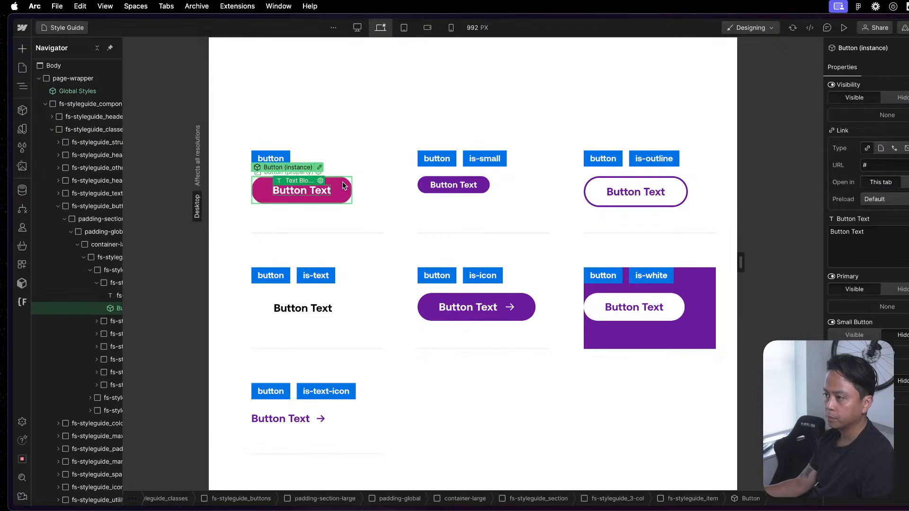
{"action": "left_click", "coordinate": [342, 184]}
{"action": "left_click", "coordinate": [326, 189]}
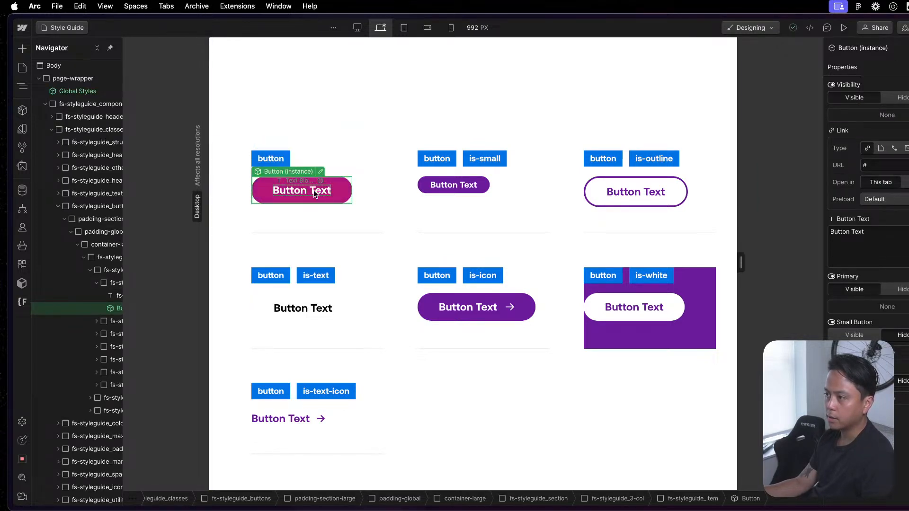
{"action": "left_click", "coordinate": [340, 188]}
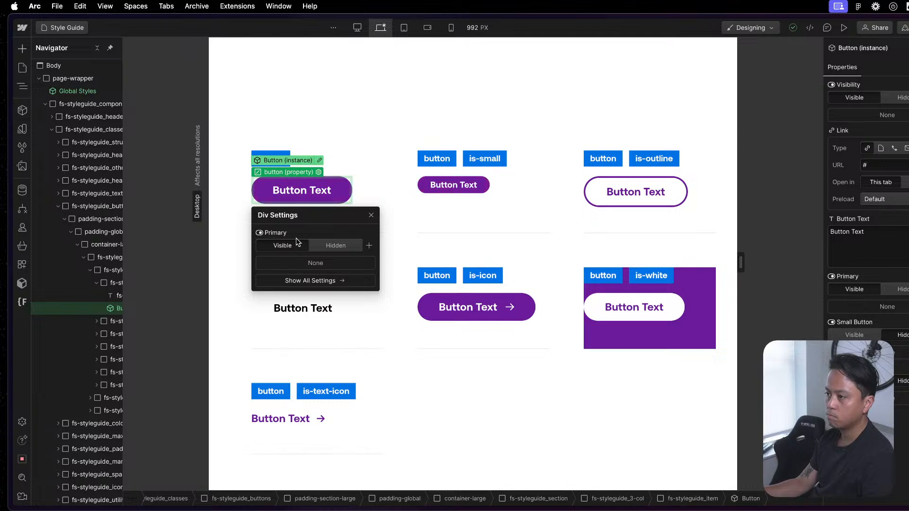
{"action": "key", "text": "Return"}
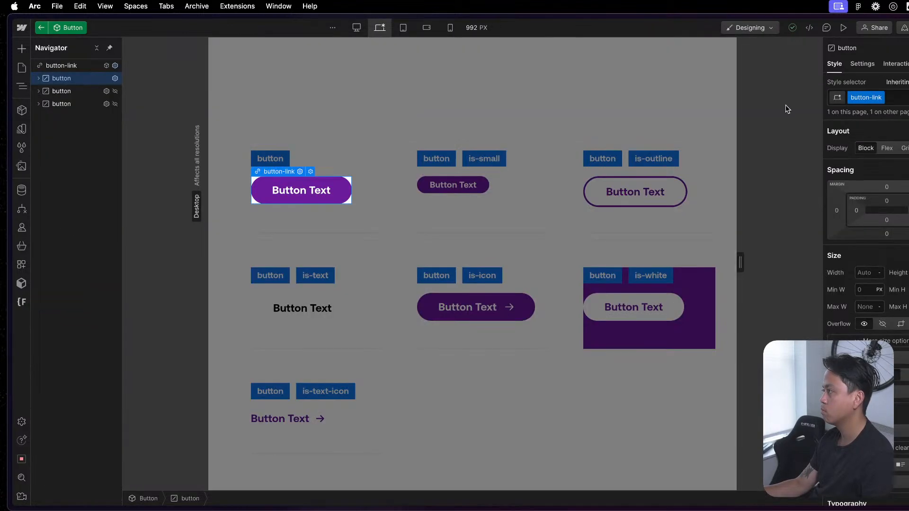
{"action": "left_click", "coordinate": [320, 186]}
{"action": "scroll", "coordinate": [866, 236], "scroll_direction": "up", "scroll_amount": 5}
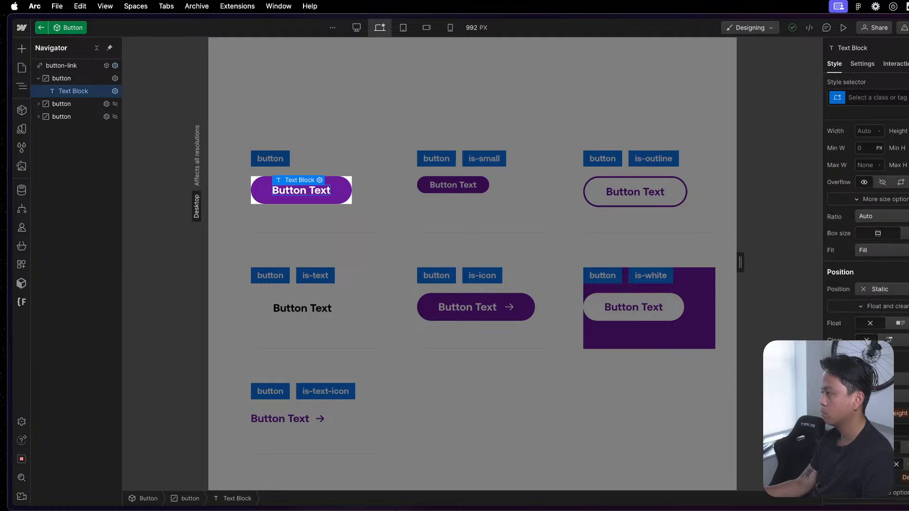
{"action": "left_click", "coordinate": [61, 78]}
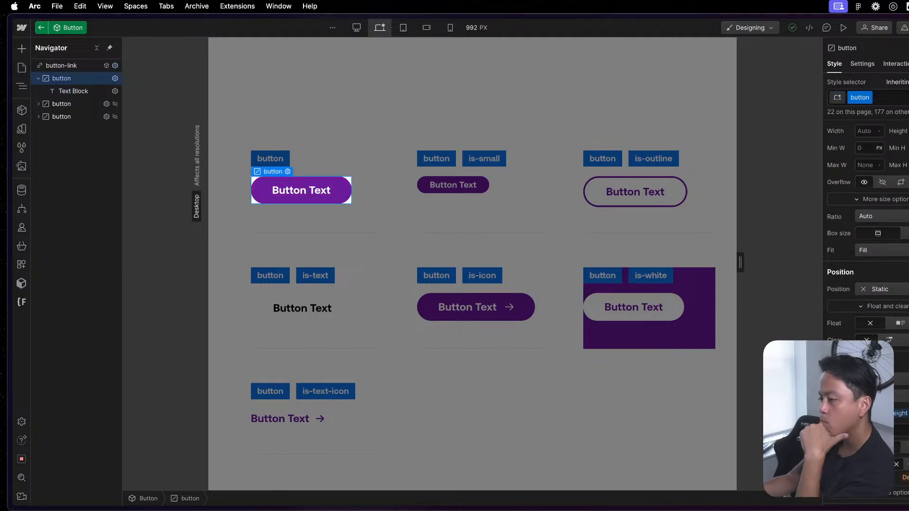
{"action": "key", "text": "super+Tab"}
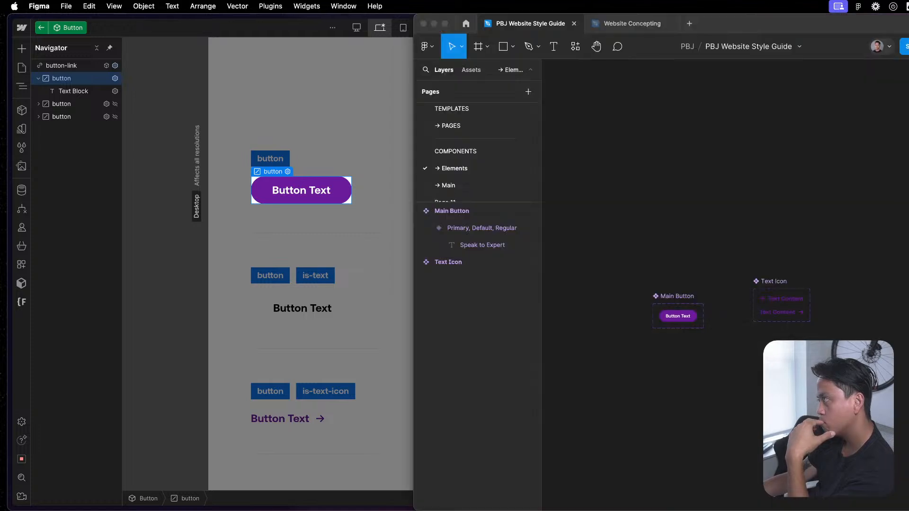
{"action": "scroll", "coordinate": [689, 346], "scroll_direction": "up", "scroll_amount": 3}
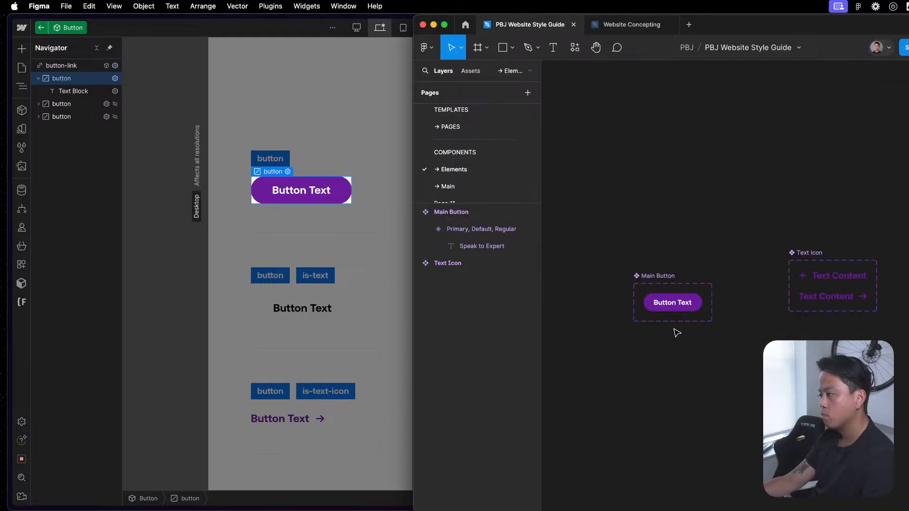
- Compare the Main Button's label and primary variant in Figma with the button styles shown in Webflow
{"action": "double_click", "coordinate": [684, 303]}
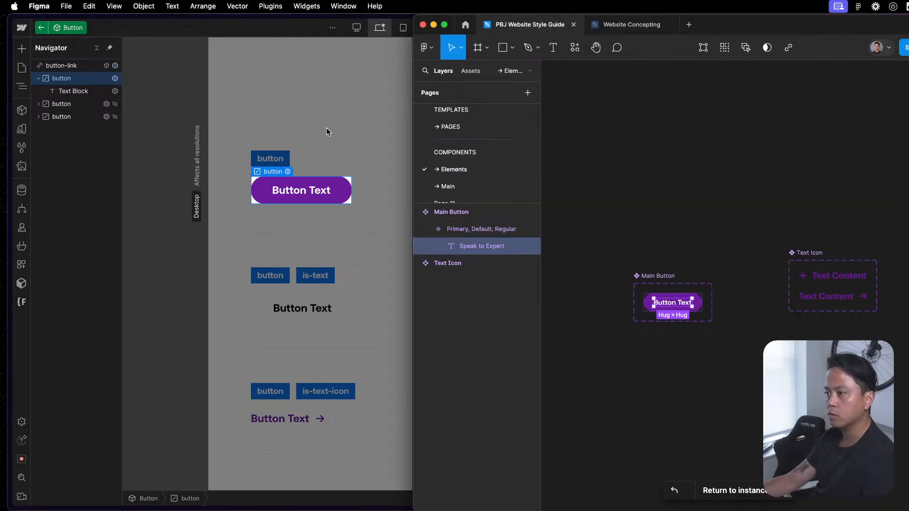
{"action": "key", "text": "super+Tab"}
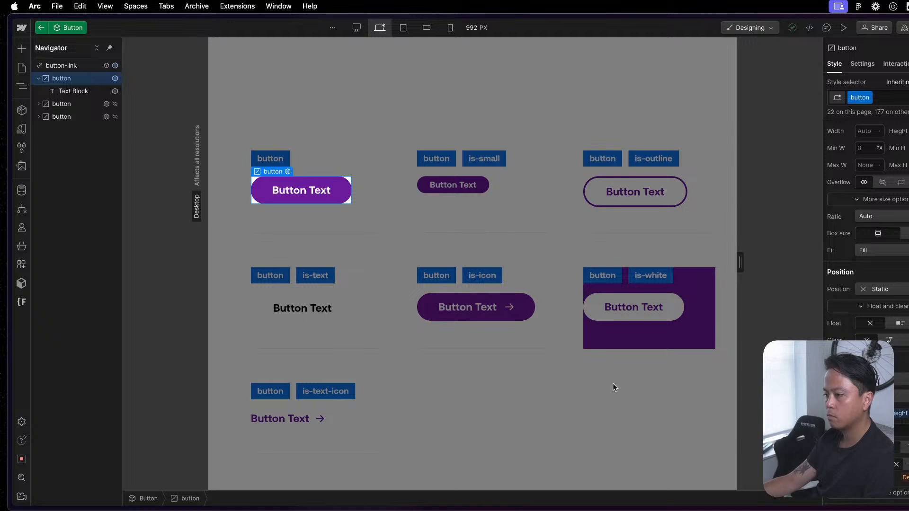
{"action": "key", "text": "ctrl+Up"}
{"action": "left_click", "coordinate": [786, 236]}
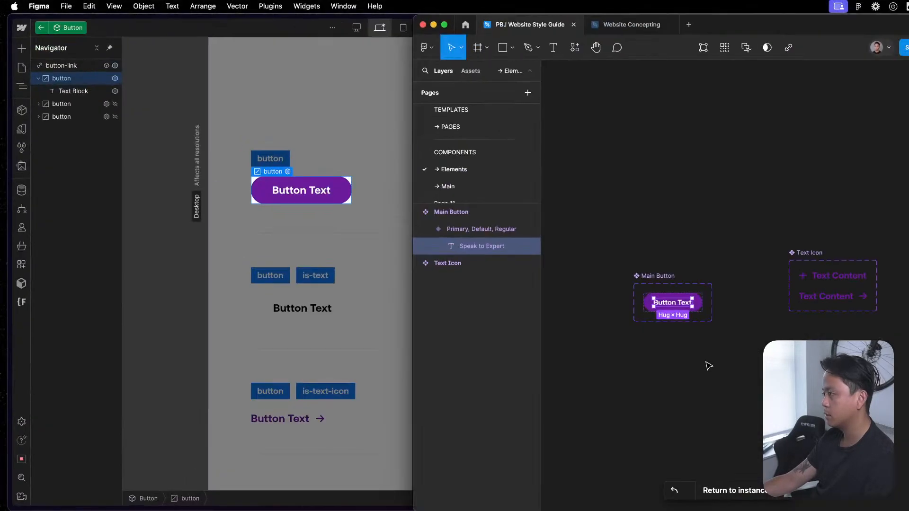
{"action": "scroll", "coordinate": [730, 310], "scroll_direction": "up", "scroll_amount": 2}
{"action": "left_click", "coordinate": [693, 251]}
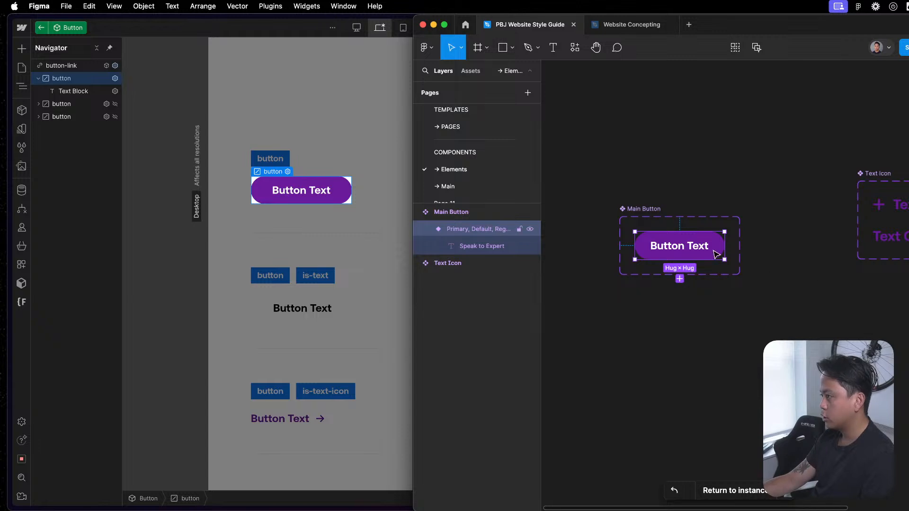
- Return to Webflow, leave the Button component and open the Service Template page
{"action": "left_click", "coordinate": [288, 192]}
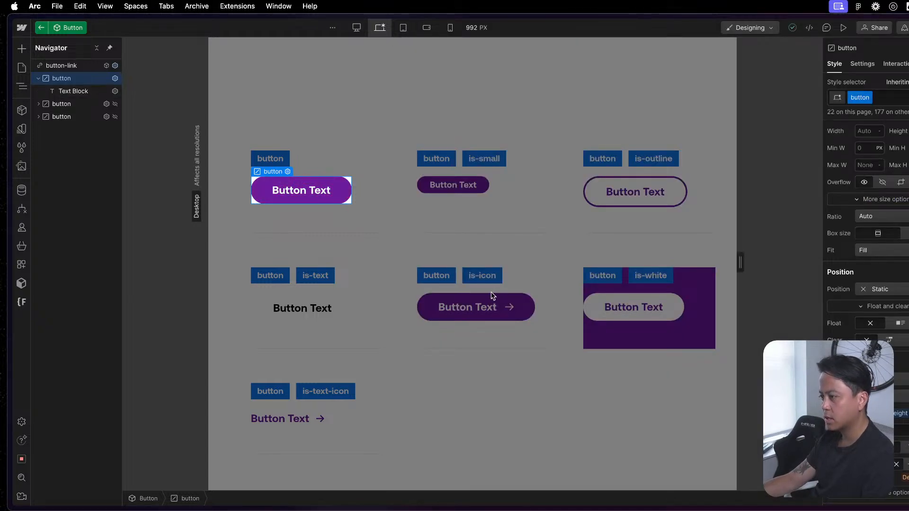
{"action": "left_click", "coordinate": [345, 419]}
{"action": "mouse_move", "coordinate": [178, 76]}
{"action": "left_click", "coordinate": [21, 68]}
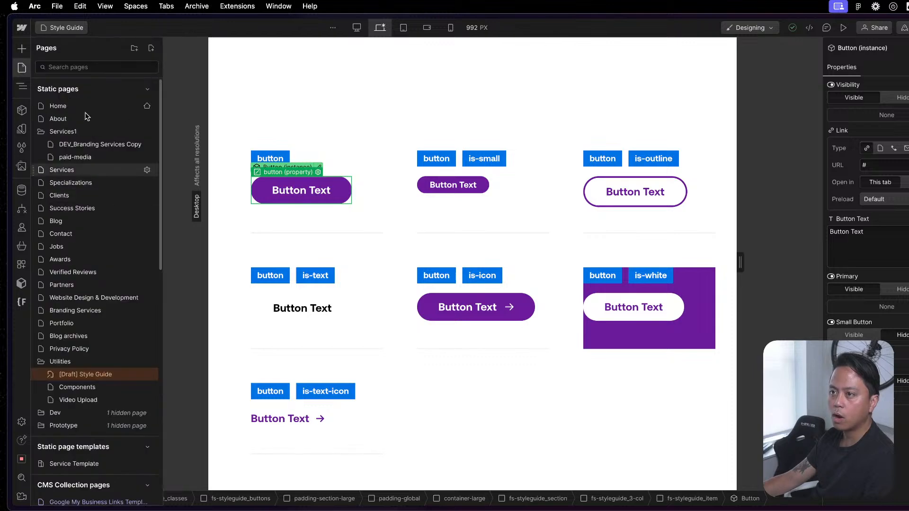
{"action": "scroll", "coordinate": [119, 398], "scroll_direction": "down", "scroll_amount": 5}
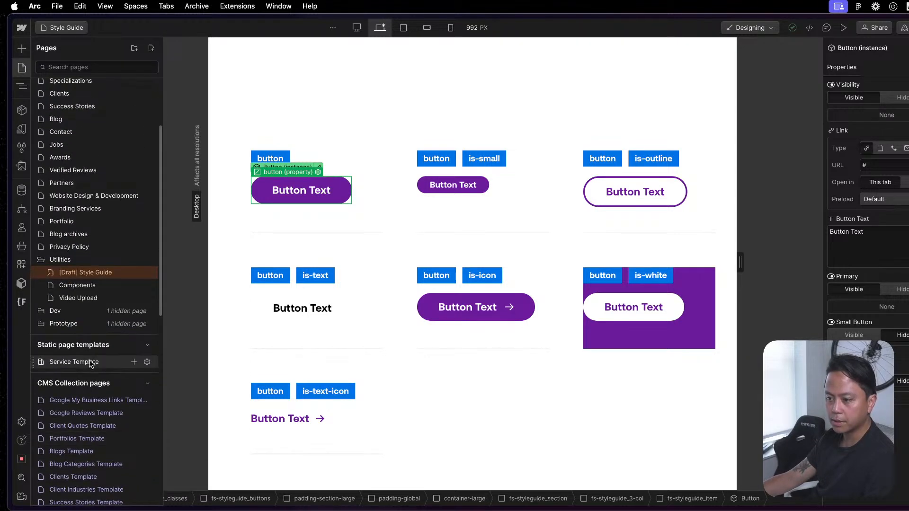
{"action": "left_click", "coordinate": [120, 362]}
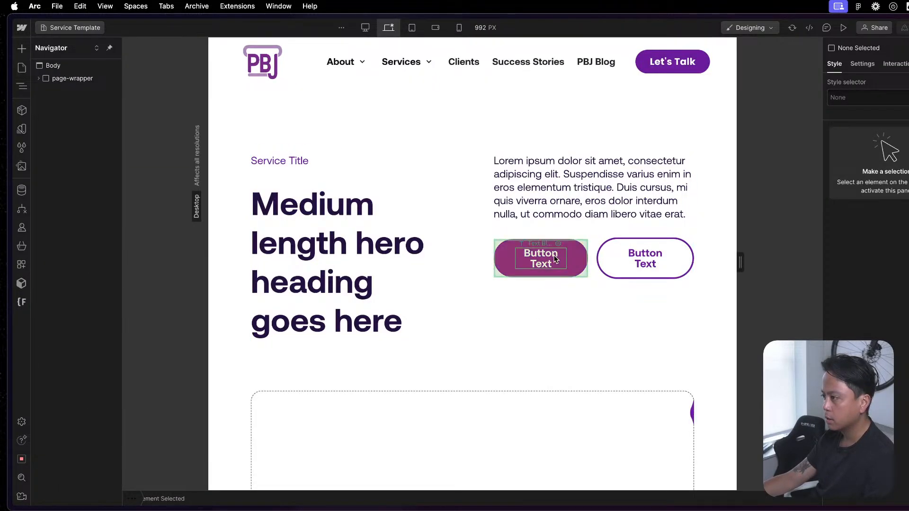
- Open the Button component from the hero's filled button and examine the primary button's style settings
{"action": "left_click", "coordinate": [555, 259]}
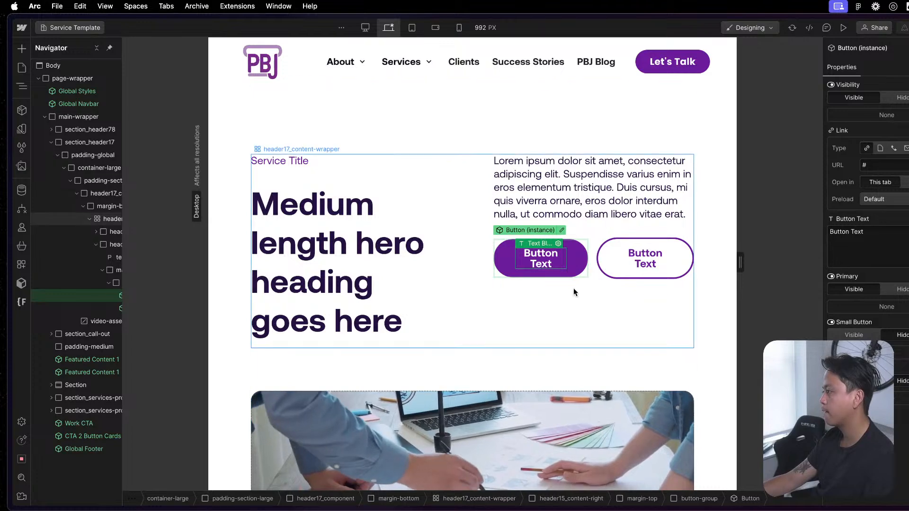
{"action": "left_click", "coordinate": [561, 230]}
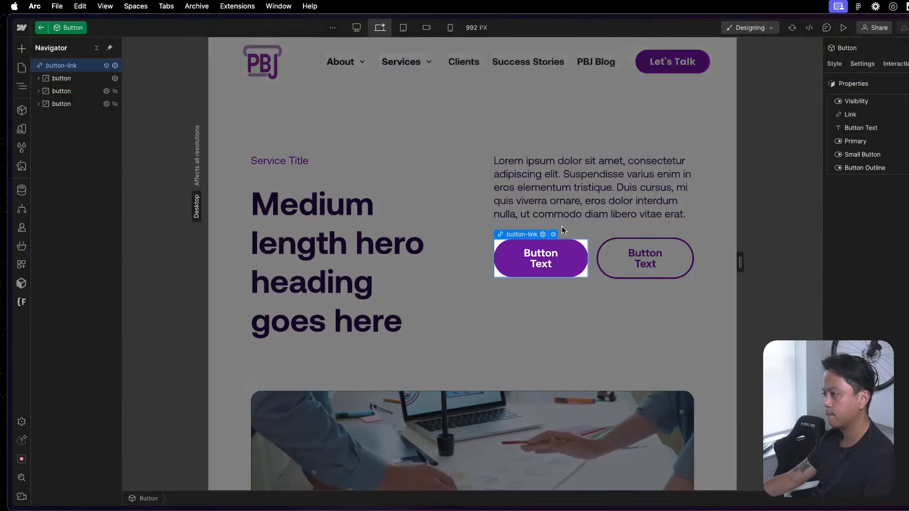
{"action": "left_click", "coordinate": [561, 260]}
{"action": "left_click", "coordinate": [62, 78]}
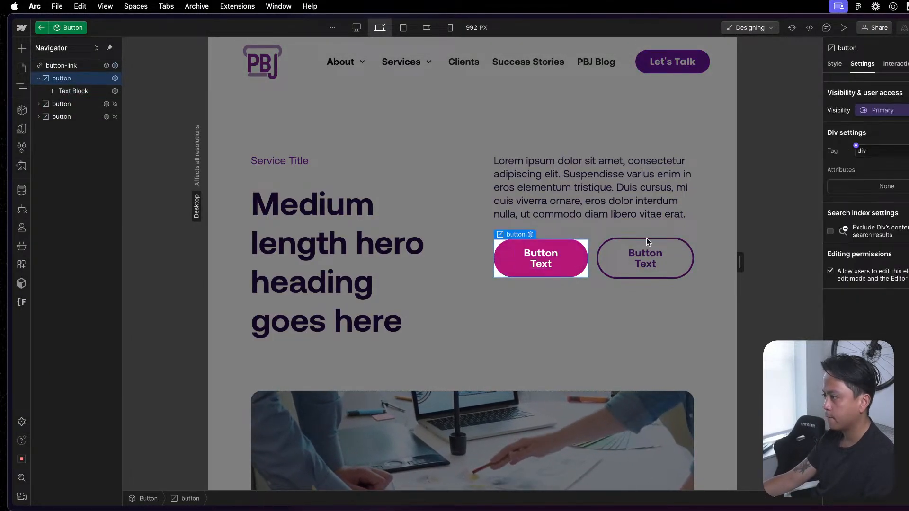
{"action": "left_click", "coordinate": [834, 63]}
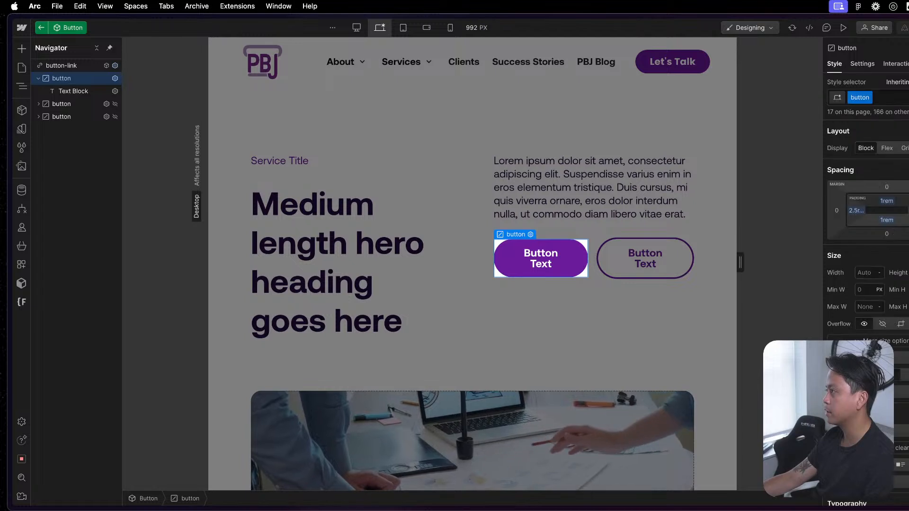
- Try a text size of 18 on the primary button, then leave the Button component
{"action": "scroll", "coordinate": [899, 265], "scroll_direction": "down", "scroll_amount": 3}
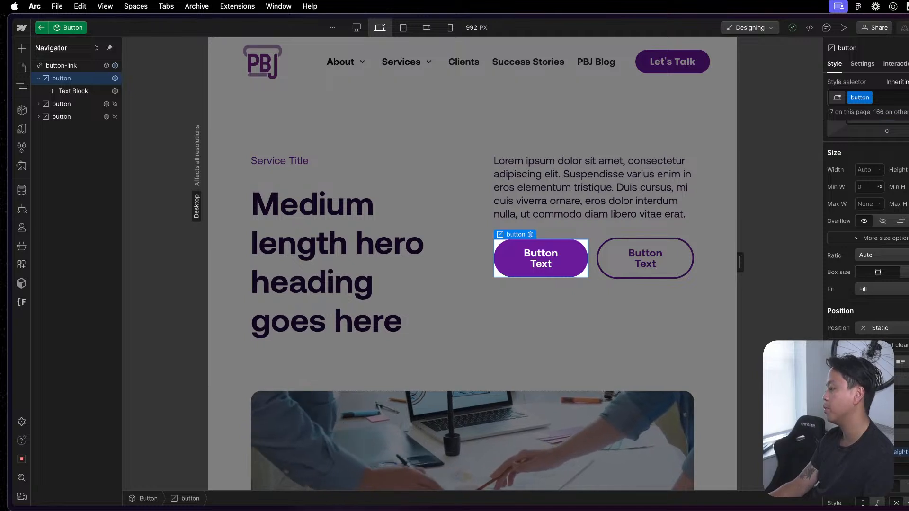
{"action": "type", "text": "18"}
{"action": "key", "text": "Return"}
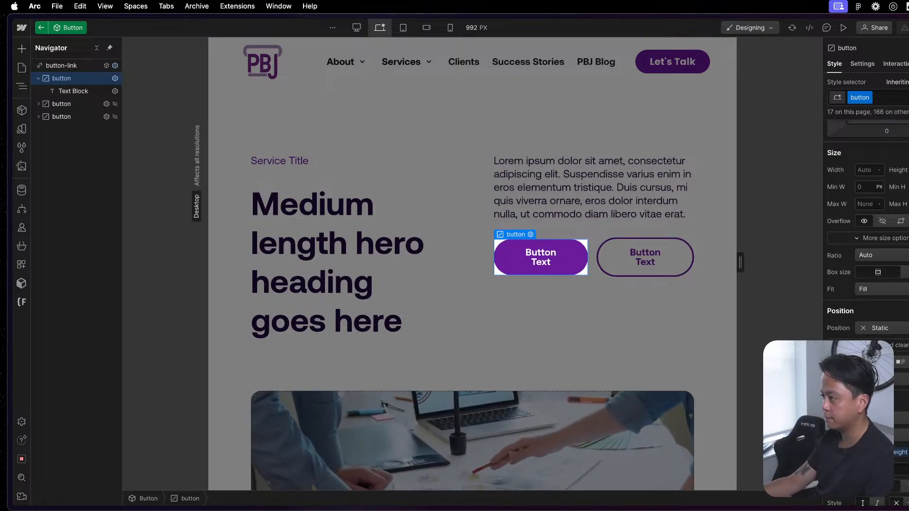
{"action": "left_click", "coordinate": [622, 351]}
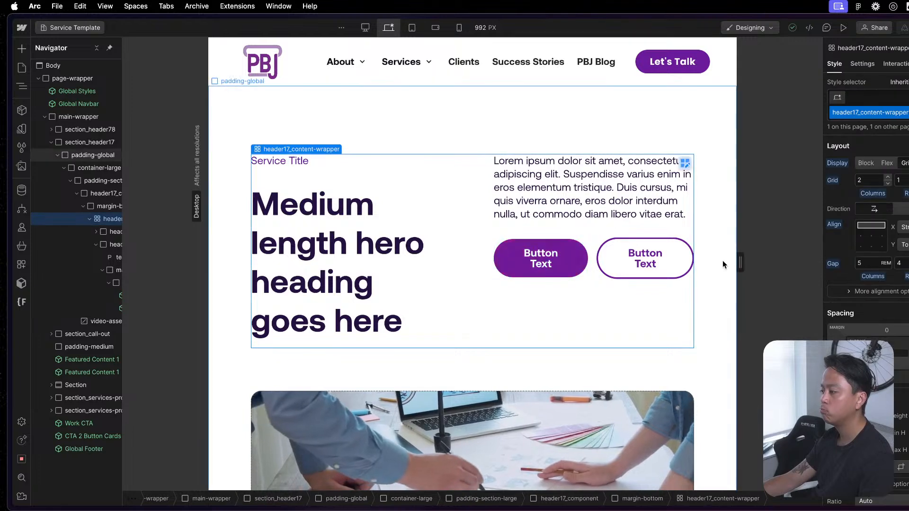
- Widen the page preview to 1178 px and select the primary button in the lower Featured Content 1 section
{"action": "left_click_drag", "start_coordinate": [741, 260], "coordinate": [791, 258]}
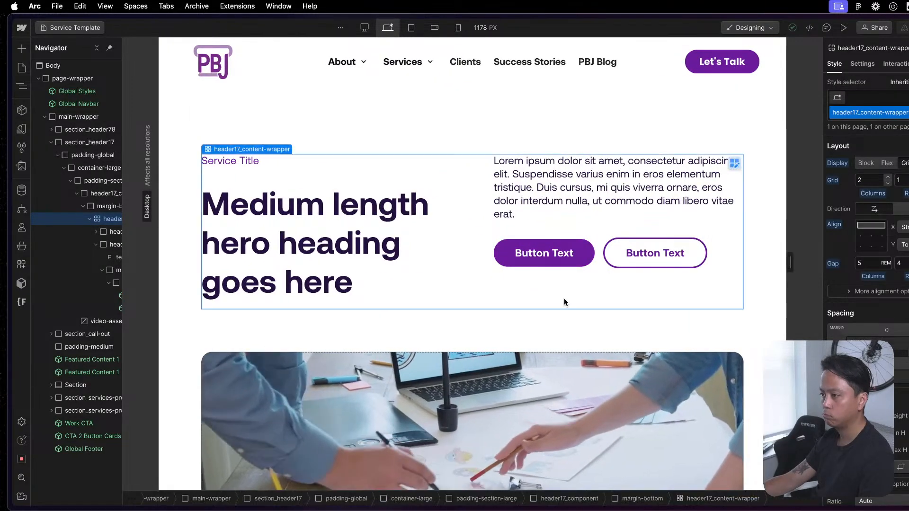
{"action": "scroll", "coordinate": [564, 298], "scroll_direction": "down", "scroll_amount": 10}
{"action": "scroll", "coordinate": [568, 325], "scroll_direction": "down", "scroll_amount": 5}
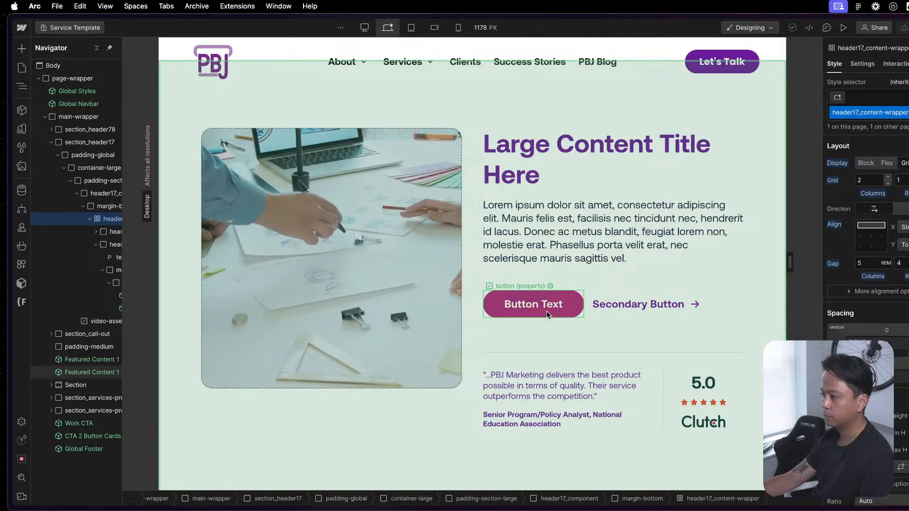
{"action": "left_click", "coordinate": [547, 313]}
- Examine the Featured Content 1 instance's layout, text content, primary button and secondary button properties
{"action": "scroll", "coordinate": [862, 306], "scroll_direction": "down", "scroll_amount": 10}
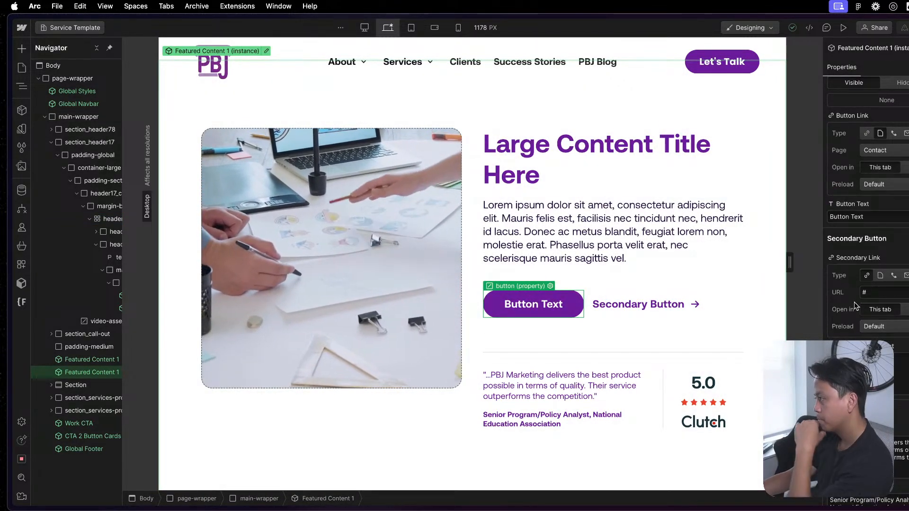
{"action": "scroll", "coordinate": [863, 313], "scroll_direction": "down", "scroll_amount": 4}
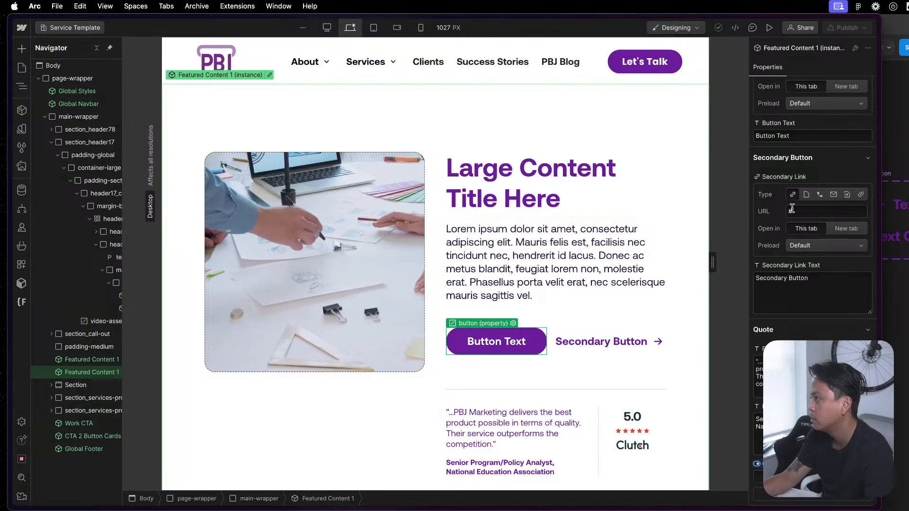
{"action": "scroll", "coordinate": [791, 209], "scroll_direction": "up", "scroll_amount": 5}
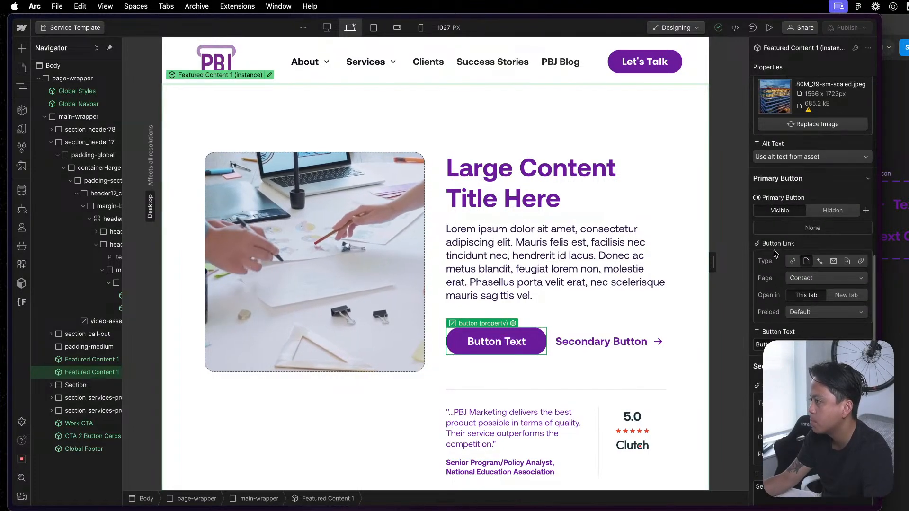
{"action": "scroll", "coordinate": [822, 118], "scroll_direction": "up", "scroll_amount": 8}
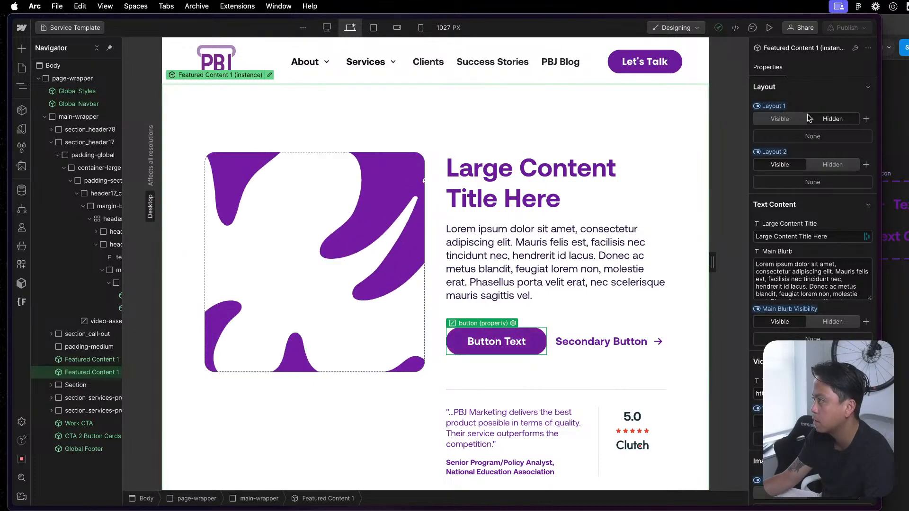
- Open the Featured Content 1 component and select its primary button instance to view the properties
{"action": "left_click", "coordinate": [530, 348]}
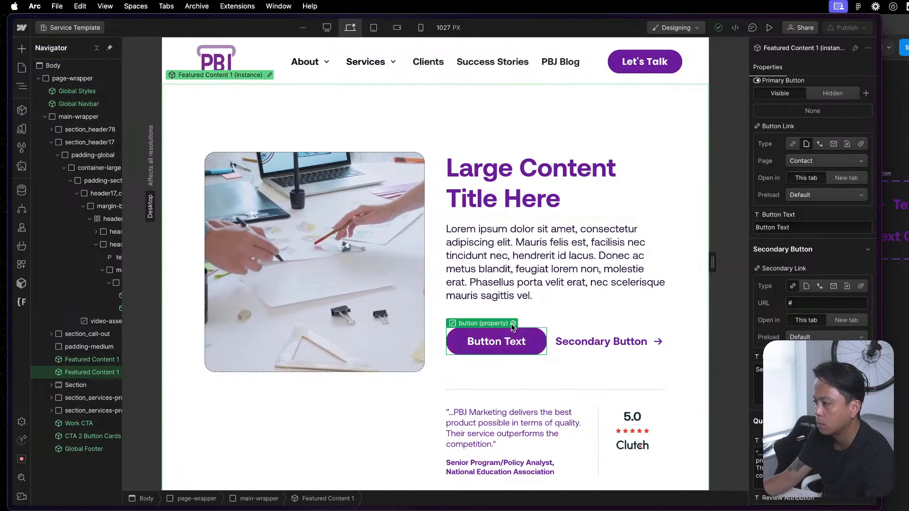
{"action": "double_click", "coordinate": [67, 374]}
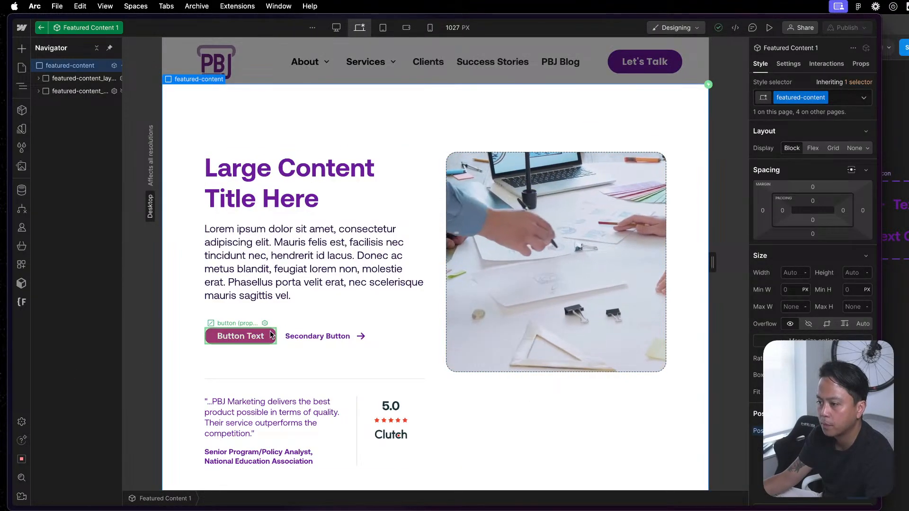
{"action": "left_click", "coordinate": [271, 335]}
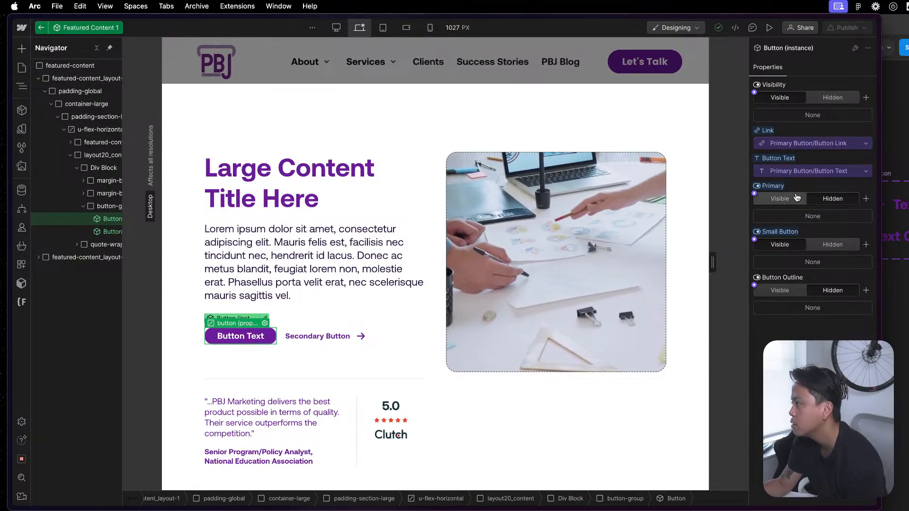
- Try switching the visibility of the button instance's Primary, Small Button and Button Outline variations, then restore their settings
{"action": "left_click", "coordinate": [830, 245]}
{"action": "left_click", "coordinate": [786, 199]}
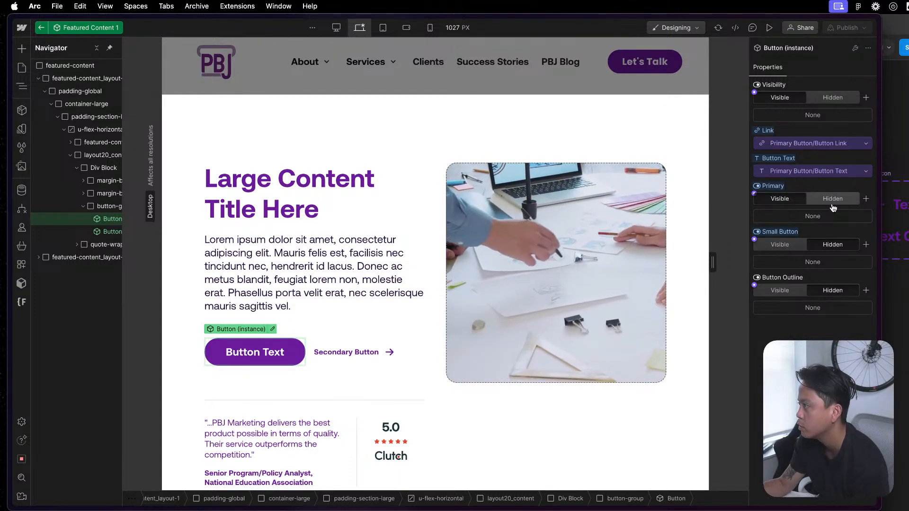
{"action": "left_click", "coordinate": [834, 201]}
{"action": "left_click", "coordinate": [795, 244]}
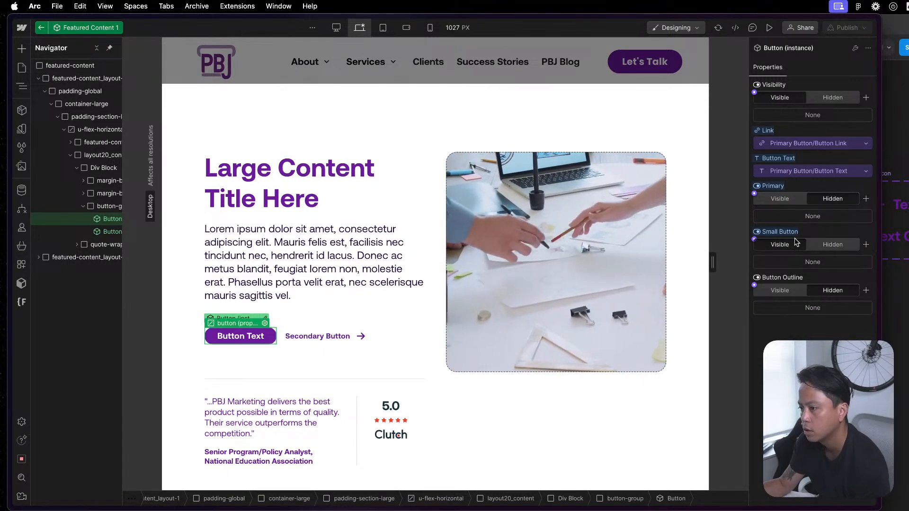
{"action": "left_click", "coordinate": [798, 293]}
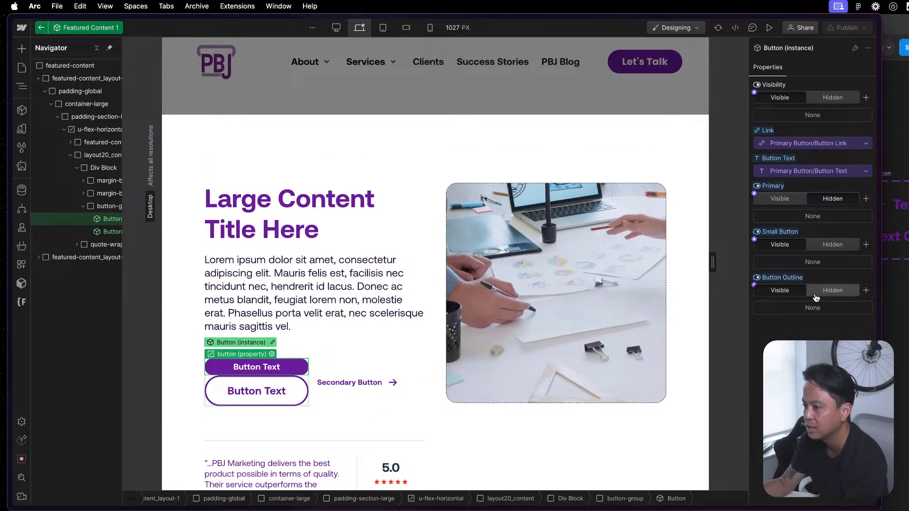
{"action": "left_click", "coordinate": [824, 290]}
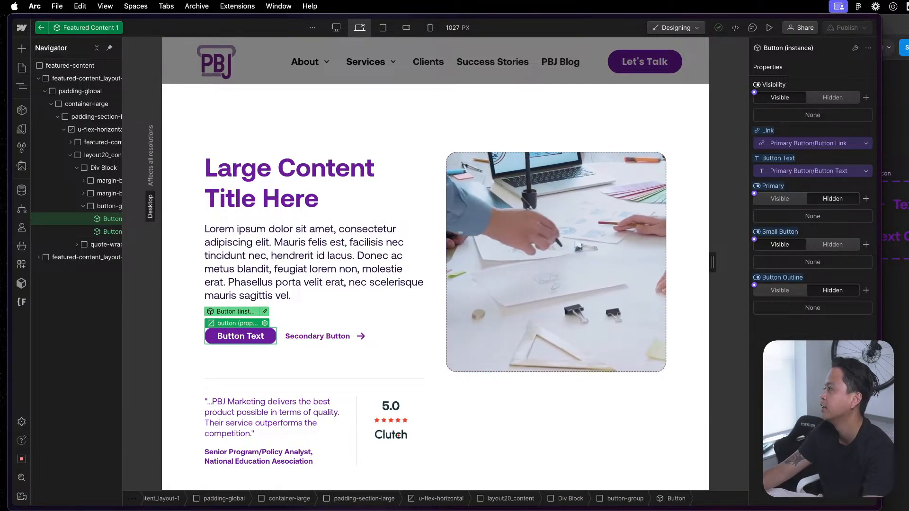
- Examine the button group, paragraph text and section padding in Featured Content 1, then leave the component
{"action": "left_click", "coordinate": [341, 337]}
{"action": "left_click", "coordinate": [282, 340]}
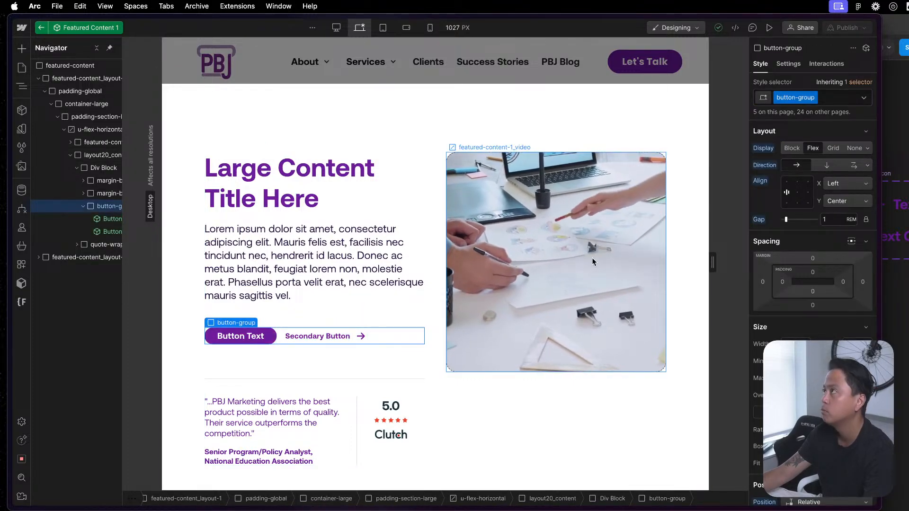
{"action": "left_click", "coordinate": [419, 237]}
{"action": "scroll", "coordinate": [387, 351], "scroll_direction": "down", "scroll_amount": 1}
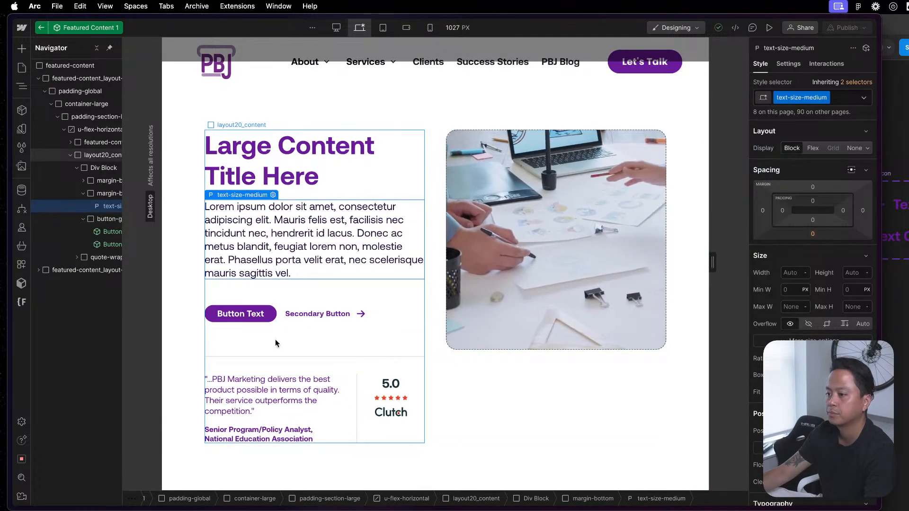
{"action": "left_click", "coordinate": [387, 351]}
{"action": "left_click", "coordinate": [507, 441]}
{"action": "left_click", "coordinate": [431, 433]}
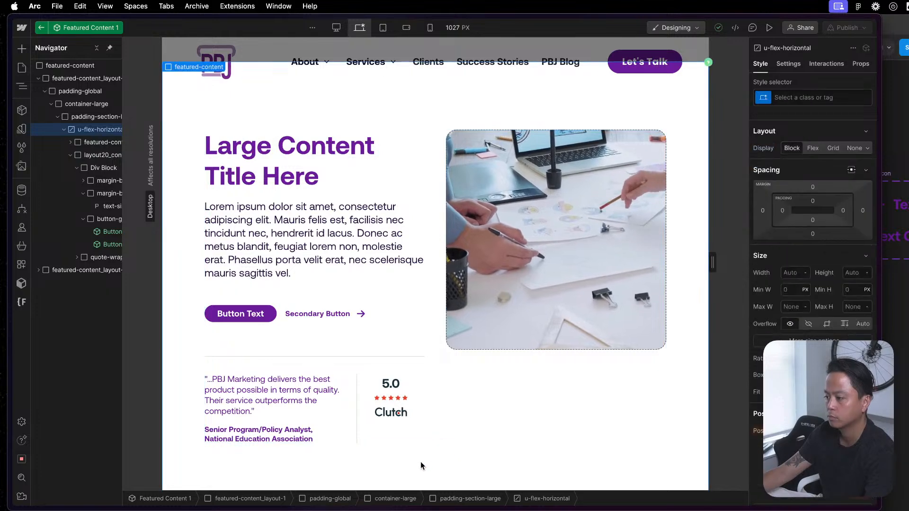
{"action": "left_click", "coordinate": [431, 461]}
{"action": "scroll", "coordinate": [431, 461], "scroll_direction": "down", "scroll_amount": 10}
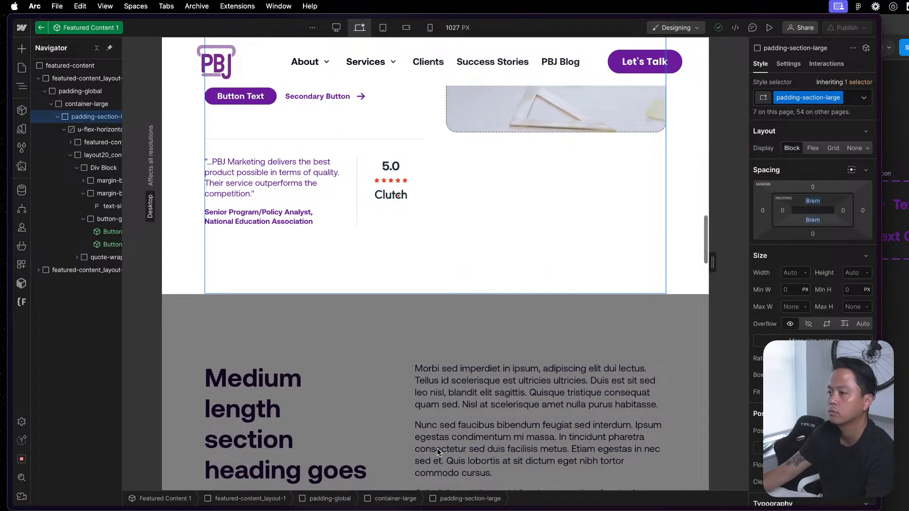
{"action": "left_click", "coordinate": [437, 448]}
{"action": "scroll", "coordinate": [319, 181], "scroll_direction": "up", "scroll_amount": 4}
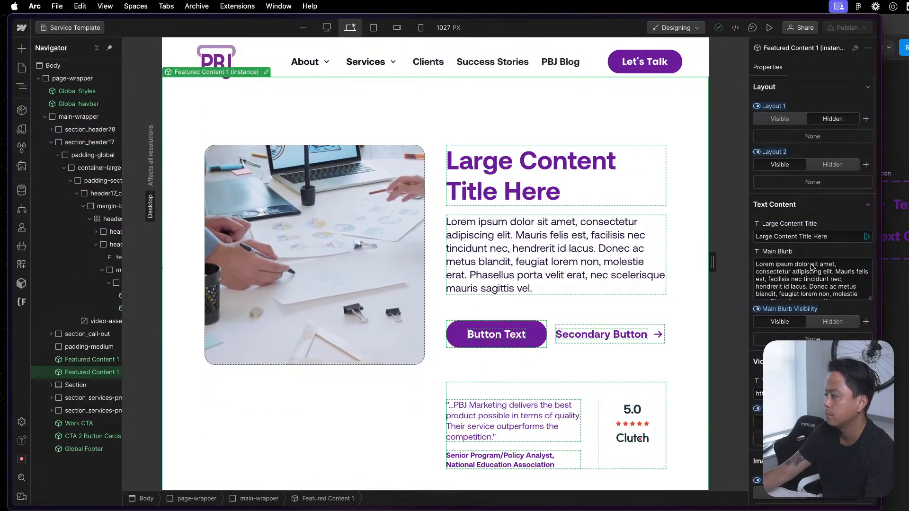
- Return to the PBJ Website Style Guide in Figma and examine the Main Button component up close
{"action": "key", "text": "ctrl+Up"}
{"action": "left_click", "coordinate": [902, 259]}
{"action": "left_click", "coordinate": [752, 199]}
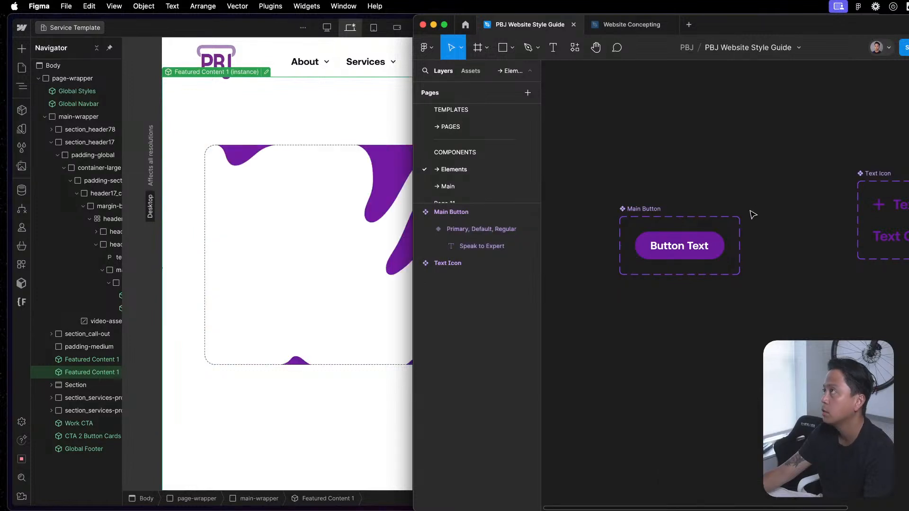
{"action": "scroll", "coordinate": [679, 314], "scroll_direction": "up", "scroll_amount": 3}
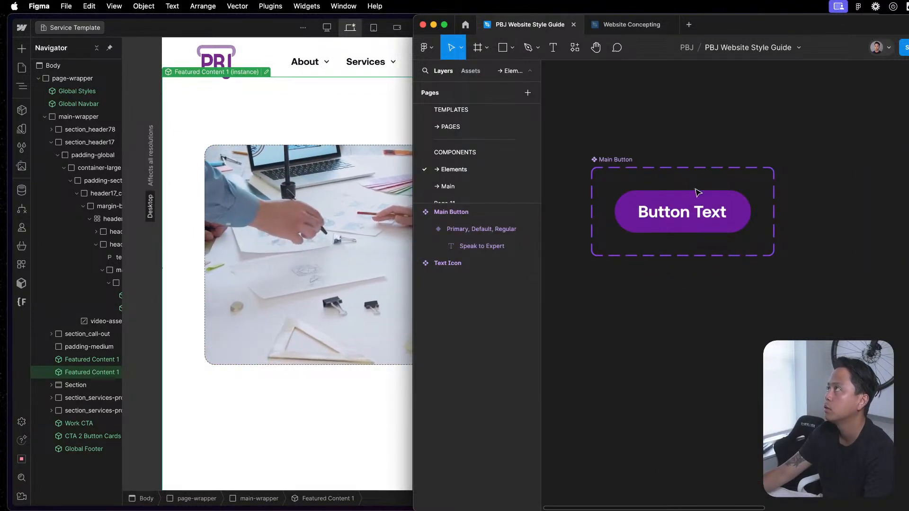
- Switch to the Webflow service template and examine the Pay-Per-Click & SEM card instance's button, link, text and icon properties
{"action": "left_click", "coordinate": [695, 224]}
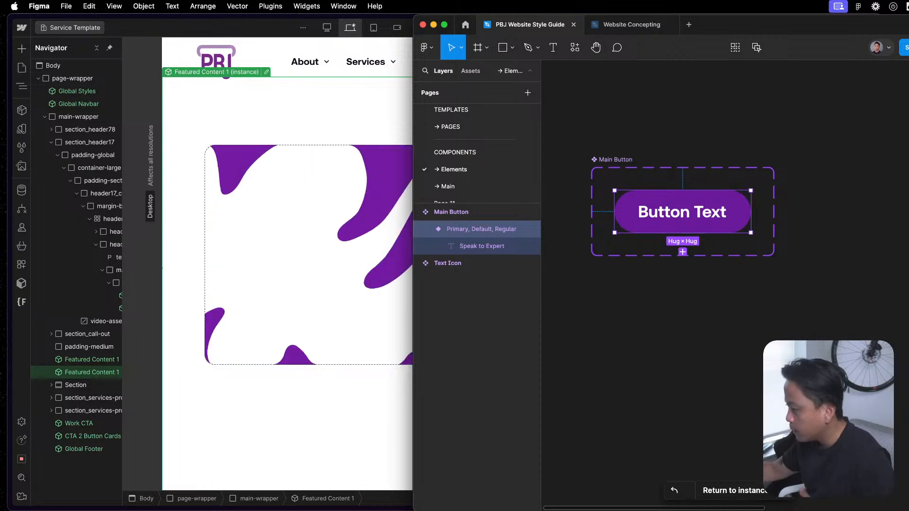
{"action": "left_click", "coordinate": [276, 410]}
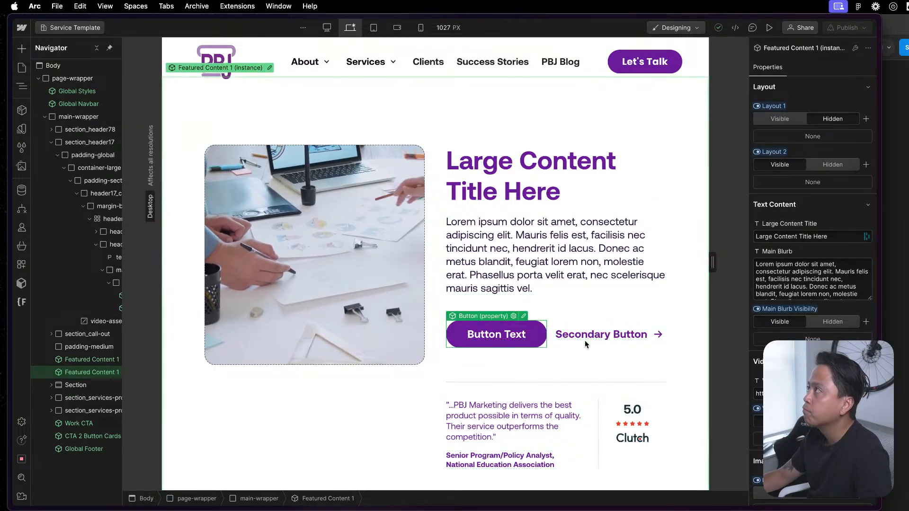
{"action": "scroll", "coordinate": [478, 357], "scroll_direction": "down", "scroll_amount": 10}
{"action": "key", "text": "Escape"}
{"action": "scroll", "coordinate": [522, 368], "scroll_direction": "down", "scroll_amount": 10}
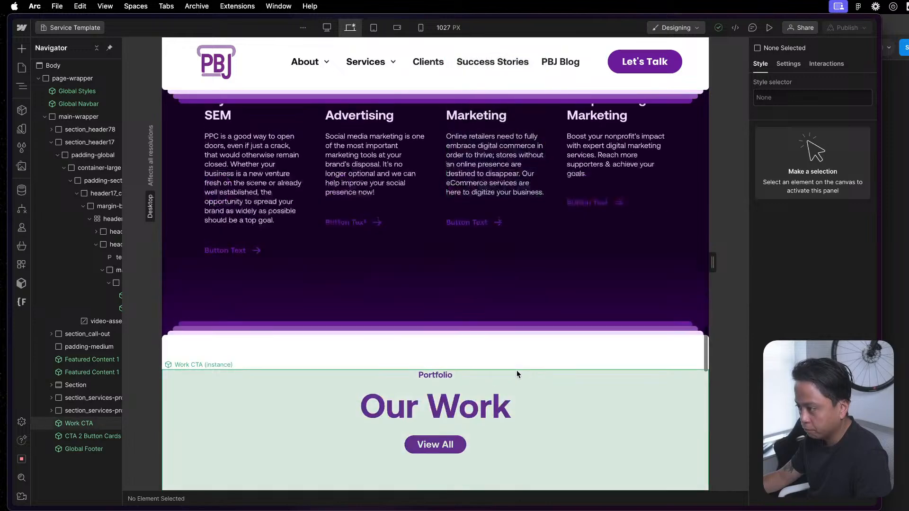
{"action": "left_click", "coordinate": [229, 255]}
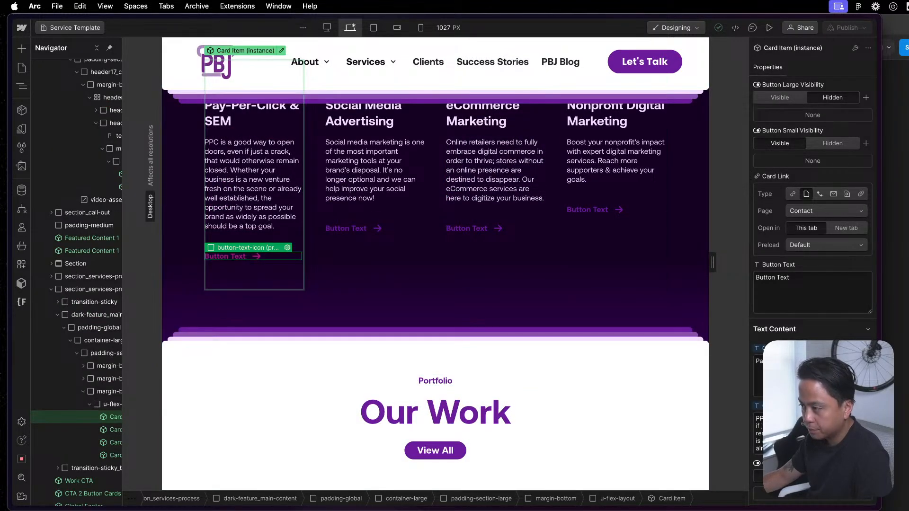
{"action": "scroll", "coordinate": [775, 294], "scroll_direction": "down", "scroll_amount": 5}
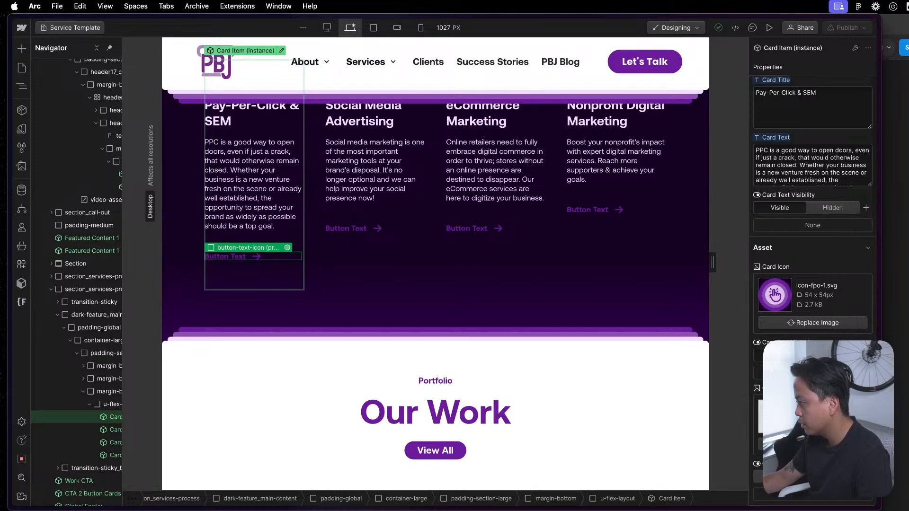
{"action": "scroll", "coordinate": [775, 295], "scroll_direction": "down", "scroll_amount": 5}
- Compare the Main Button component in Figma with the card items in Webflow's dark services section
{"action": "left_click", "coordinate": [905, 243]}
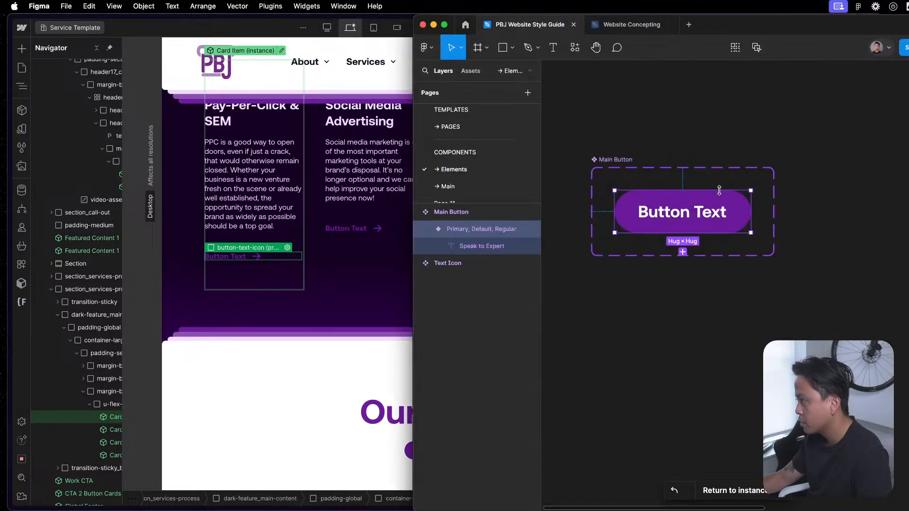
{"action": "left_click", "coordinate": [701, 228]}
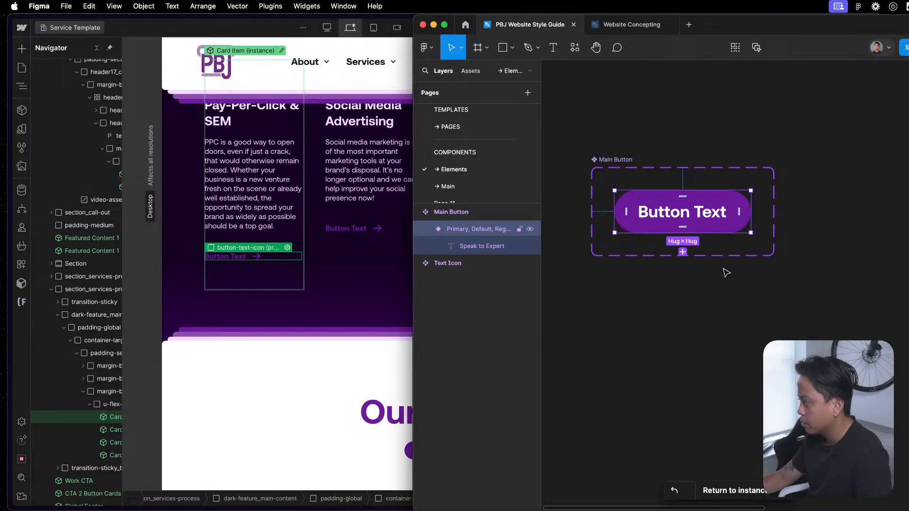
{"action": "scroll", "coordinate": [731, 311], "scroll_direction": "down", "scroll_amount": 2}
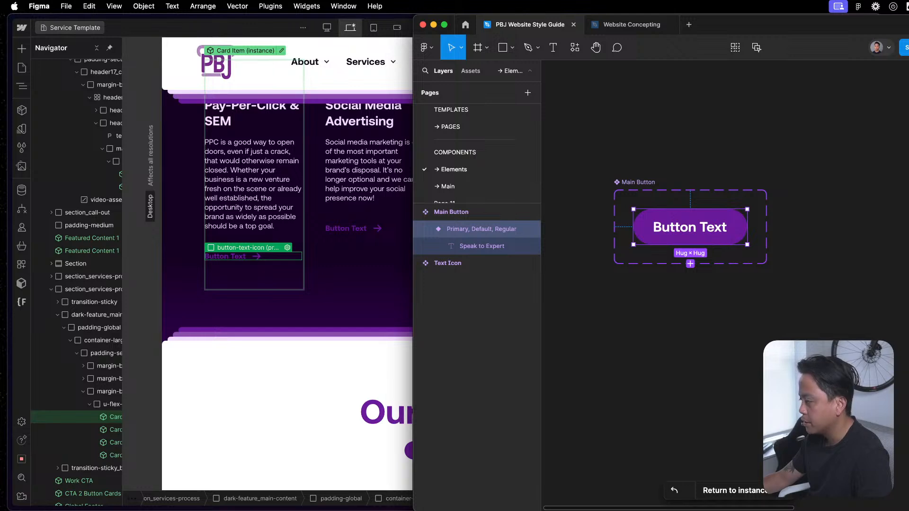
{"action": "left_click", "coordinate": [256, 318]}
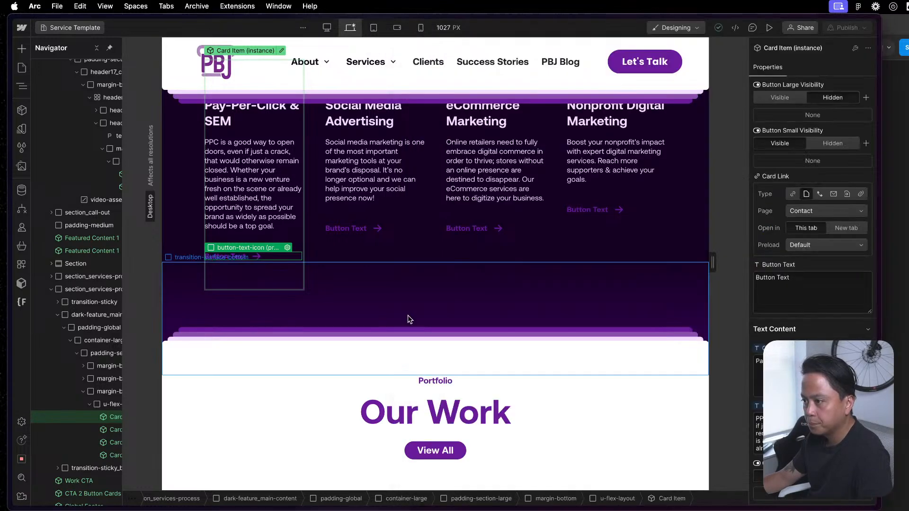
{"action": "scroll", "coordinate": [246, 322], "scroll_direction": "up", "scroll_amount": 5}
{"action": "scroll", "coordinate": [236, 325], "scroll_direction": "down", "scroll_amount": 5}
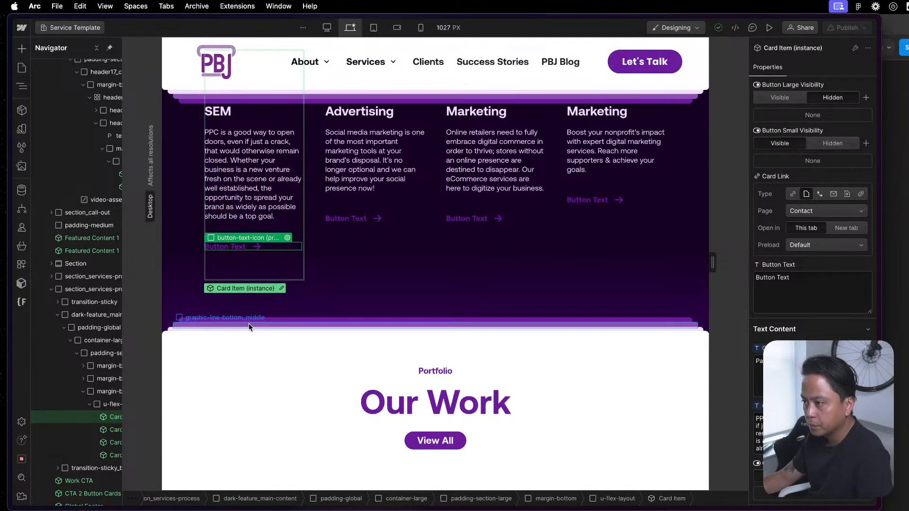
{"action": "scroll", "coordinate": [249, 322], "scroll_direction": "up", "scroll_amount": 3}
- Switch to the PBJ Website Style Guide in Figma and open the Main components page with the Discovery card
{"action": "key", "text": "ctrl+Up"}
{"action": "left_click", "coordinate": [852, 275]}
{"action": "left_click", "coordinate": [448, 186]}
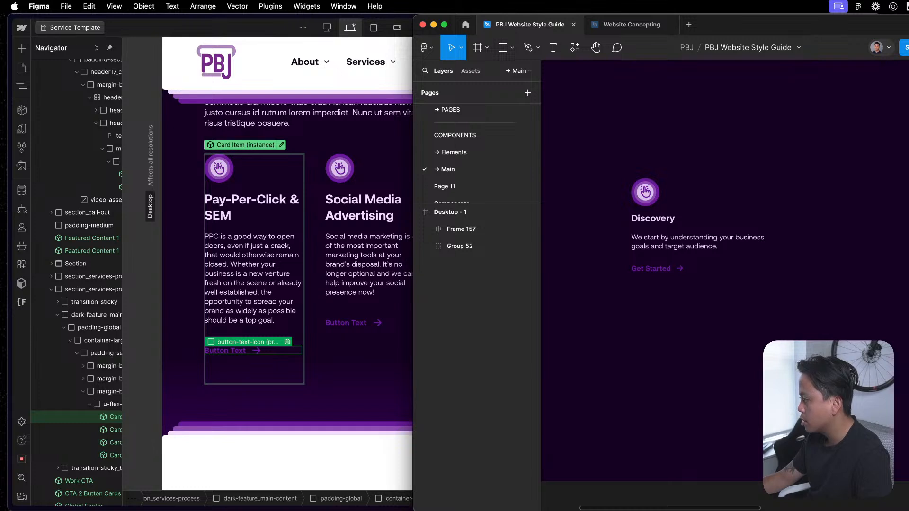
- Replace the Get Started link below the Discovery text with an instance of the Main Button component
{"action": "left_click", "coordinate": [468, 75]}
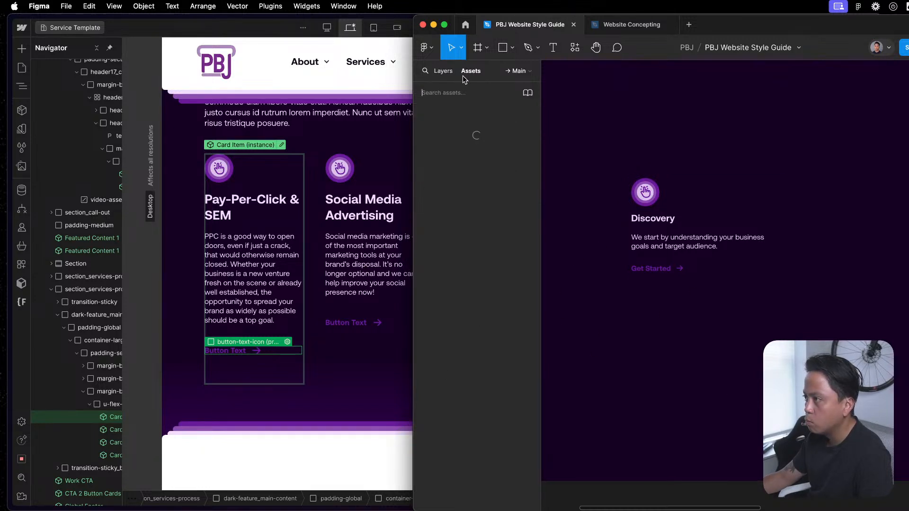
{"action": "left_click_drag", "start_coordinate": [485, 170], "coordinate": [614, 307]}
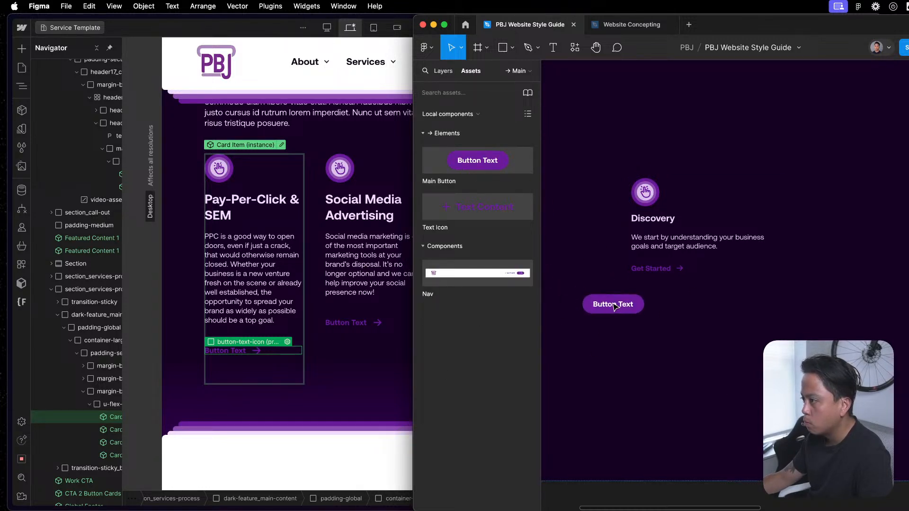
{"action": "left_click", "coordinate": [614, 307]}
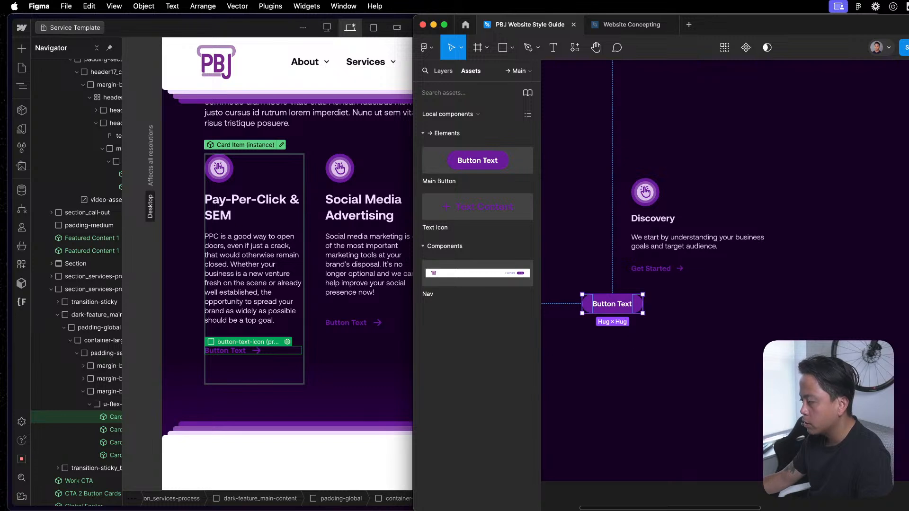
{"action": "left_click", "coordinate": [686, 284]}
{"action": "left_click", "coordinate": [667, 269]}
{"action": "key", "text": "Delete"}
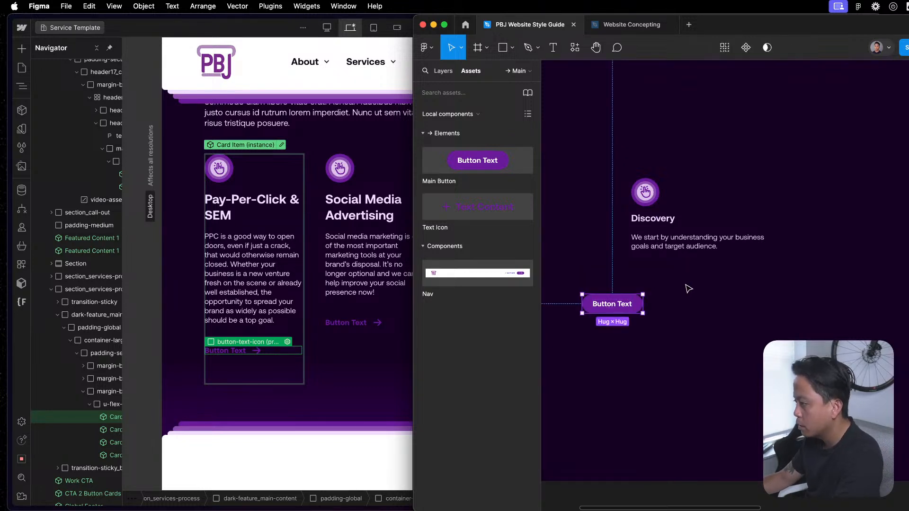
{"action": "left_click_drag", "start_coordinate": [615, 305], "coordinate": [679, 277]}
{"action": "left_click", "coordinate": [684, 377]}
- Cut the Discovery card contents and its button out of the Desktop - 1 frame
{"action": "scroll", "coordinate": [714, 377], "scroll_direction": "down", "scroll_amount": 5}
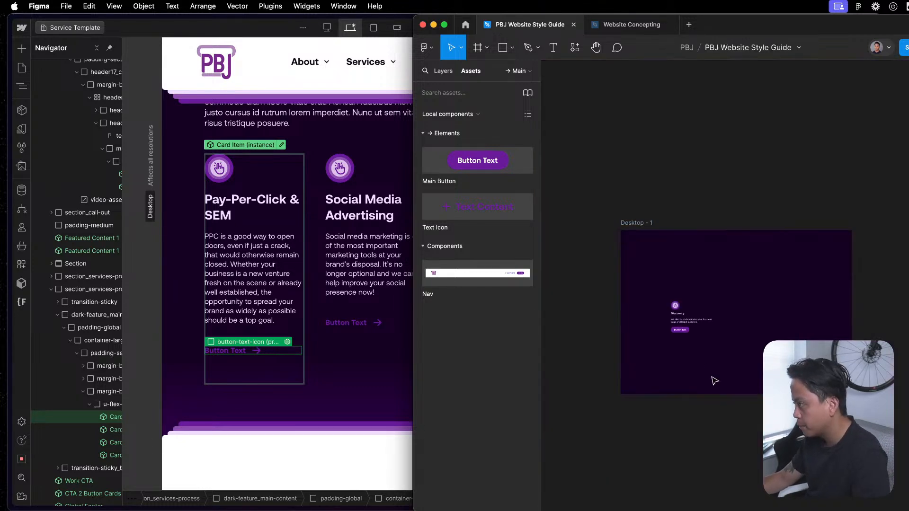
{"action": "scroll", "coordinate": [685, 226], "scroll_direction": "up", "scroll_amount": 2}
{"action": "left_click_drag", "start_coordinate": [691, 188], "coordinate": [627, 315]}
{"action": "key", "text": "Delete"}
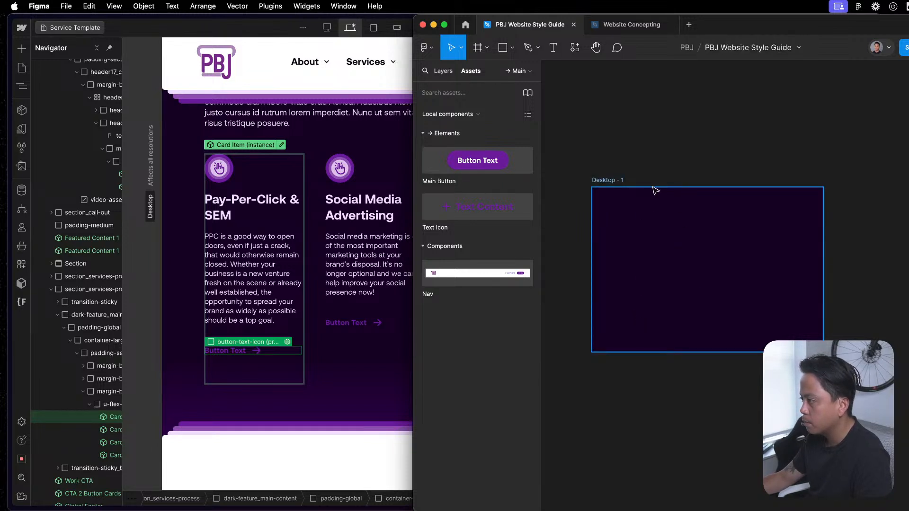
- Delete the empty Desktop - 1 frame and paste the Discovery card contents onto the bare canvas of the Main page
{"action": "left_click", "coordinate": [443, 70]}
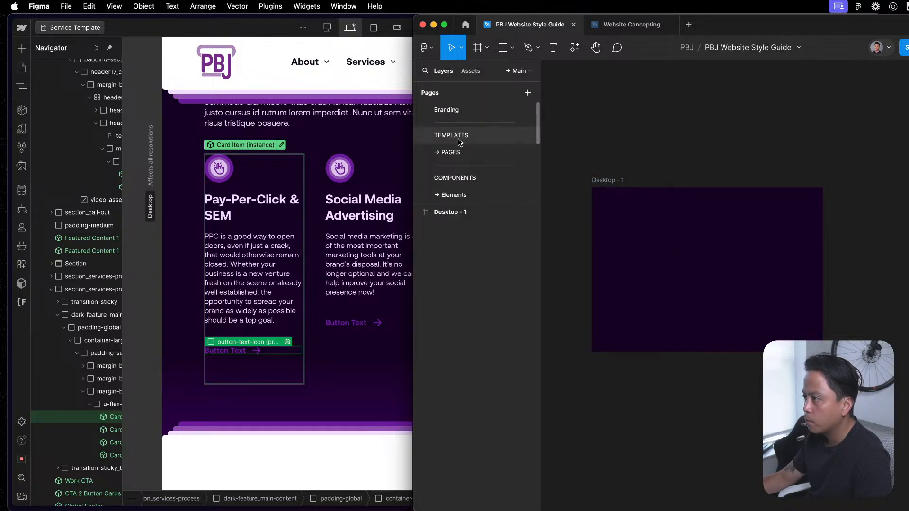
{"action": "left_click", "coordinate": [461, 197]}
{"action": "scroll", "coordinate": [459, 189], "scroll_direction": "down", "scroll_amount": 1}
{"action": "left_click", "coordinate": [462, 169]}
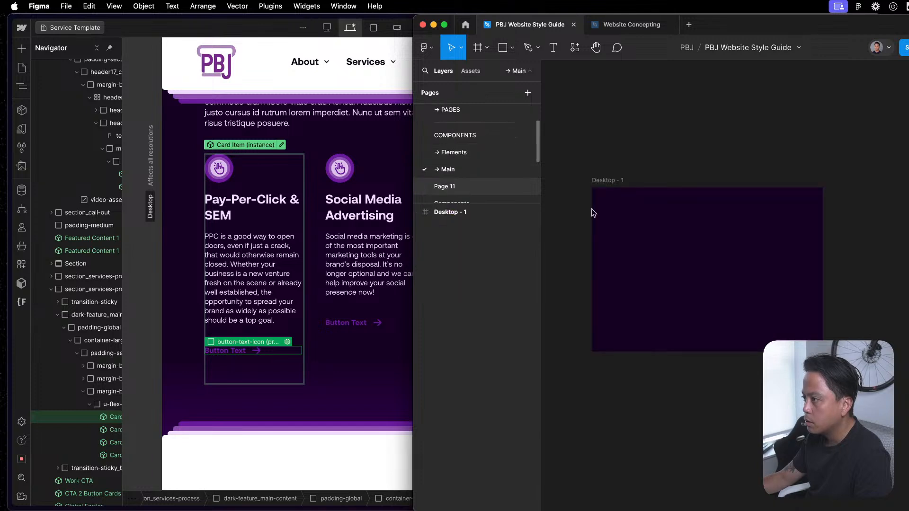
{"action": "left_click", "coordinate": [736, 267]}
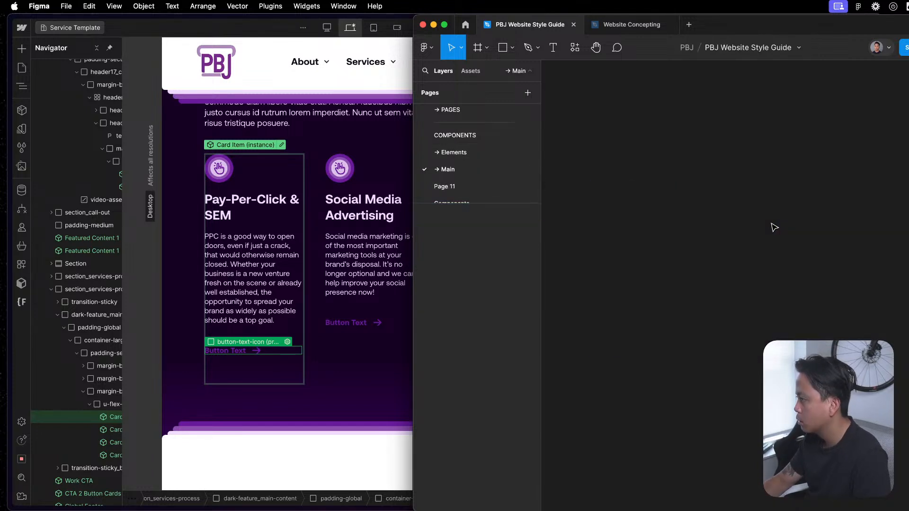
{"action": "scroll", "coordinate": [740, 235], "scroll_direction": "down", "scroll_amount": 3}
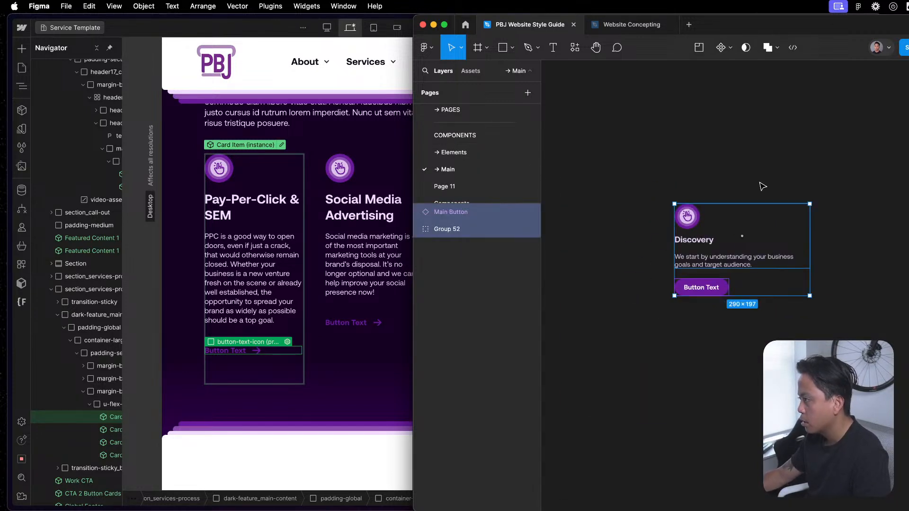
- Turn the group with the icon, heading and text into an auto layout frame named card
{"action": "left_click", "coordinate": [776, 189]}
{"action": "left_click", "coordinate": [723, 261]}
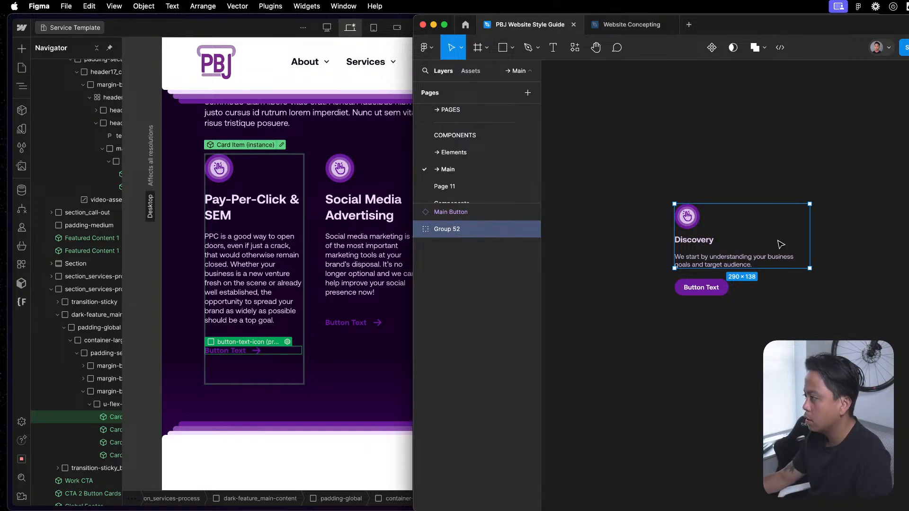
{"action": "key", "text": "shift+a"}
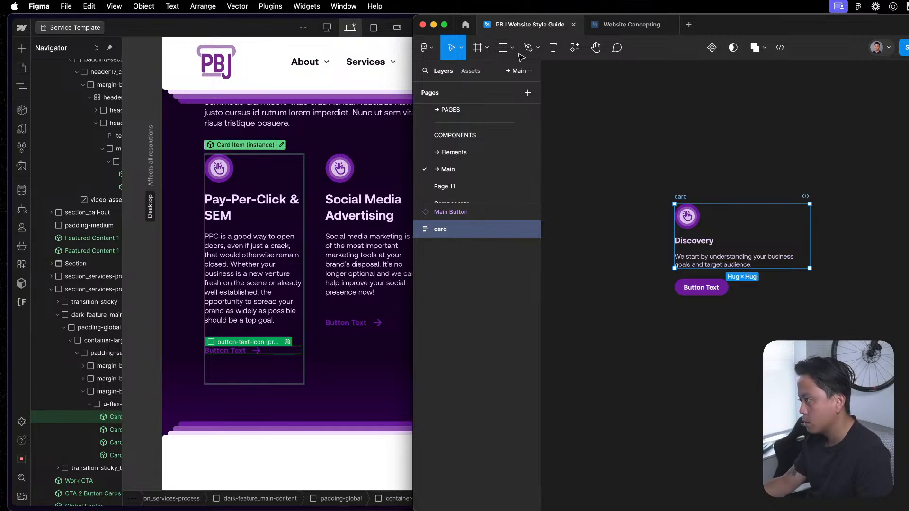
- Move the Main Button into the card frame below the description text
{"action": "left_click", "coordinate": [618, 186]}
{"action": "scroll", "coordinate": [619, 187], "scroll_direction": "right", "scroll_amount": 3}
{"action": "left_click", "coordinate": [583, 311]}
{"action": "key", "text": "ctrl+x"}
{"action": "left_click", "coordinate": [704, 219]}
{"action": "key", "text": "ctrl+v"}
{"action": "key", "text": "Escape"}
{"action": "scroll", "coordinate": [662, 210], "scroll_direction": "left", "scroll_amount": 2}
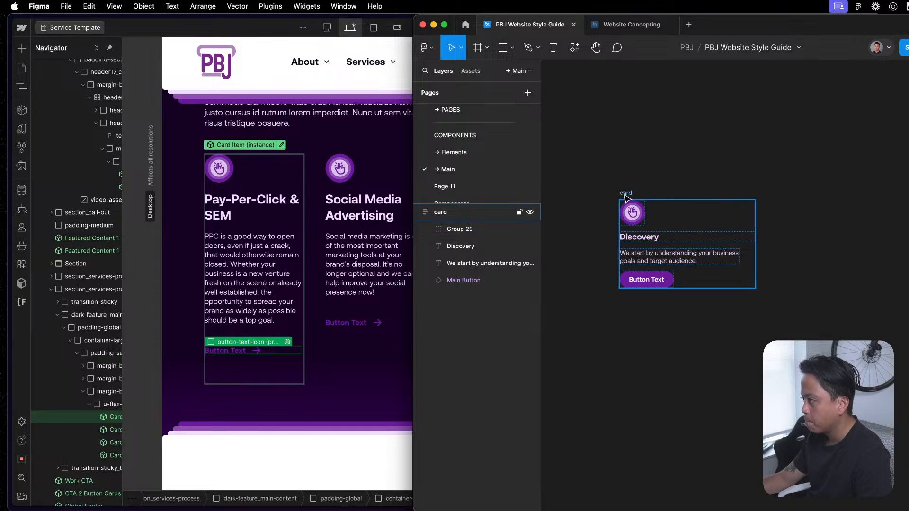
- Convert the card frame into a component set containing a Default variant
{"action": "left_click", "coordinate": [662, 210]}
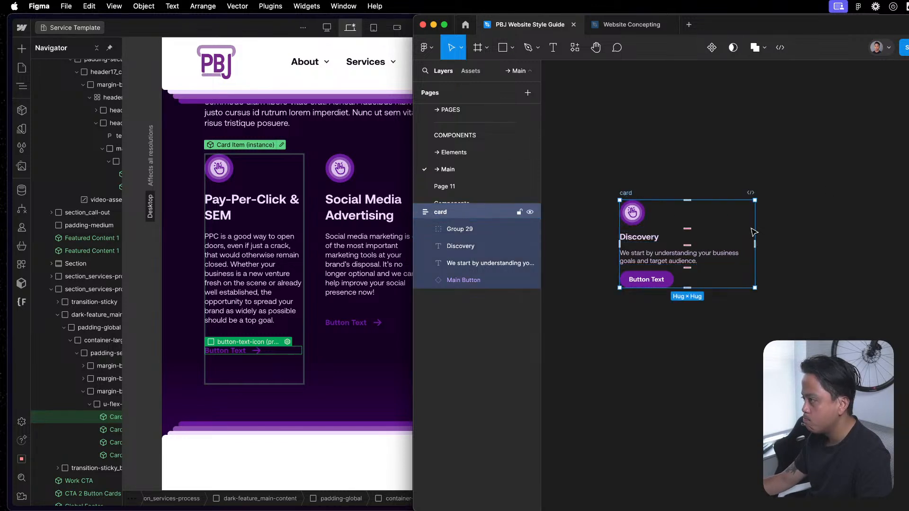
{"action": "key", "text": "ctrl+alt+k"}
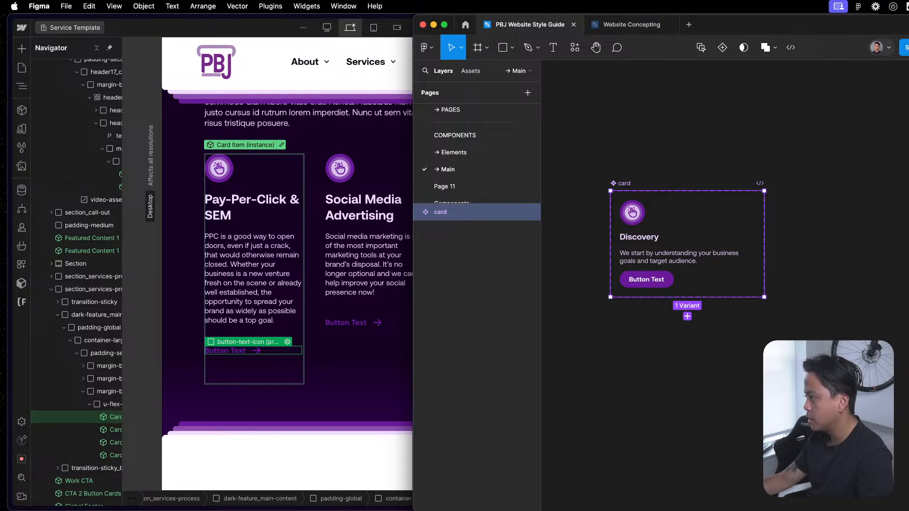
{"action": "left_click", "coordinate": [678, 195]}
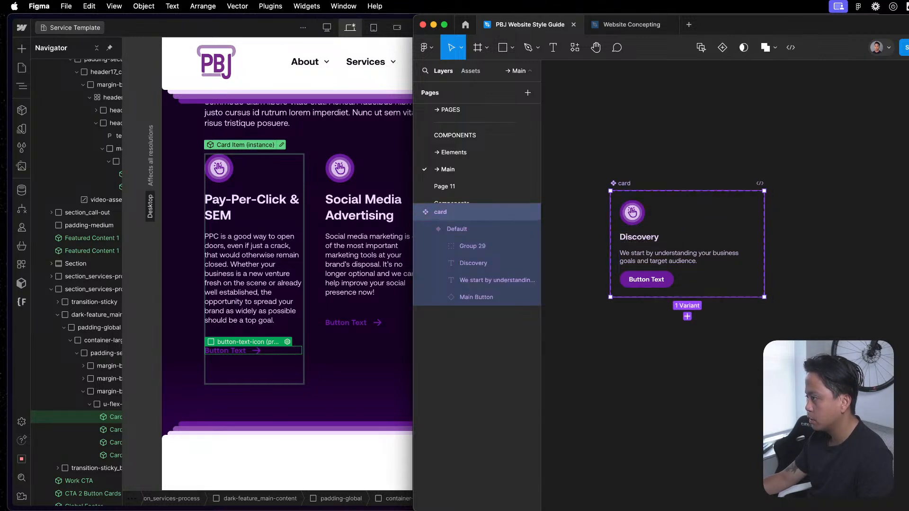
- Enlarge the card component set's boundary to the right and downward, leaving room for more variants
{"action": "scroll", "coordinate": [743, 191], "scroll_direction": "up", "scroll_amount": 5}
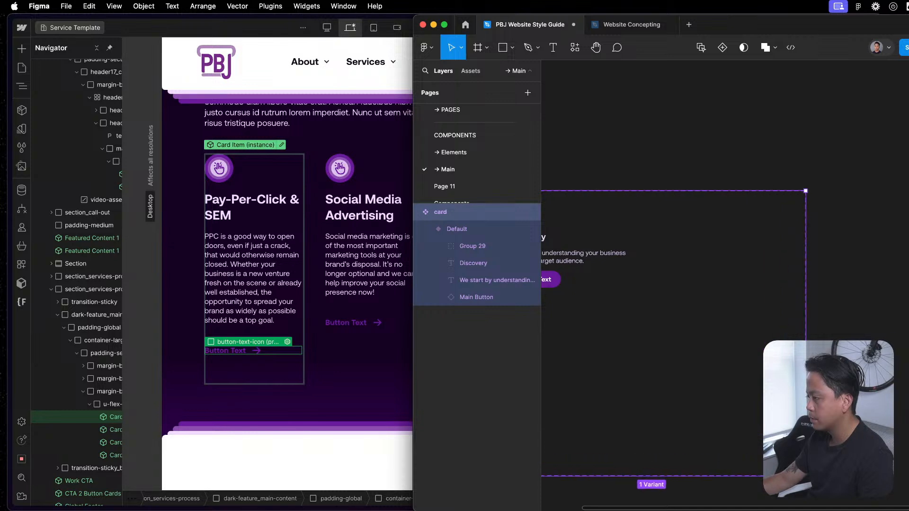
{"action": "scroll", "coordinate": [720, 169], "scroll_direction": "down", "scroll_amount": 3}
{"action": "left_click", "coordinate": [755, 116]}
{"action": "left_click_drag", "start_coordinate": [586, 146], "coordinate": [736, 137]}
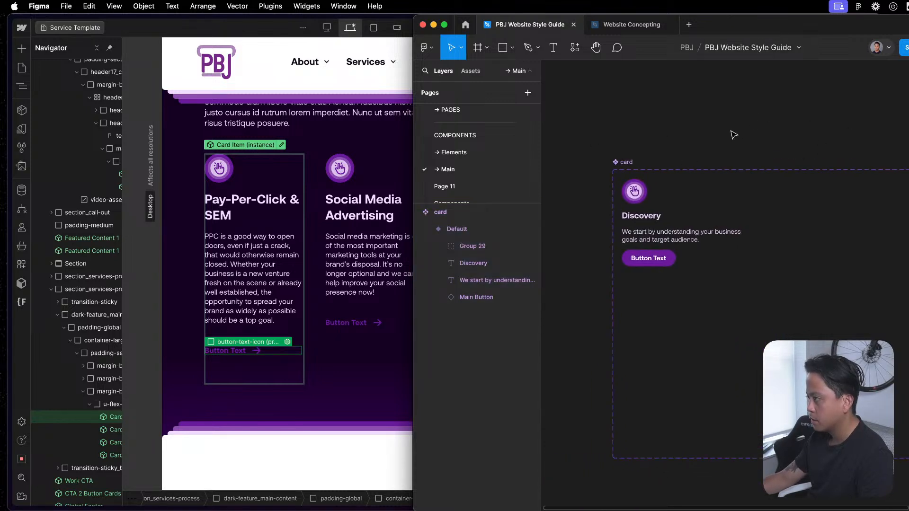
- Give the card component set a white fill and move the Default variant slightly further in from its upper-left corner
{"action": "left_click", "coordinate": [628, 163]}
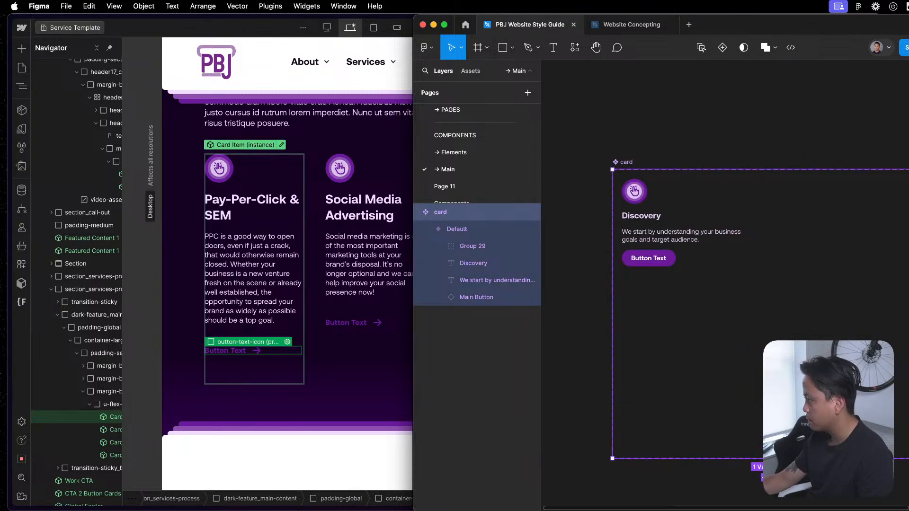
{"action": "left_click", "coordinate": [738, 130]}
{"action": "scroll", "coordinate": [641, 237], "scroll_direction": "down", "scroll_amount": 1}
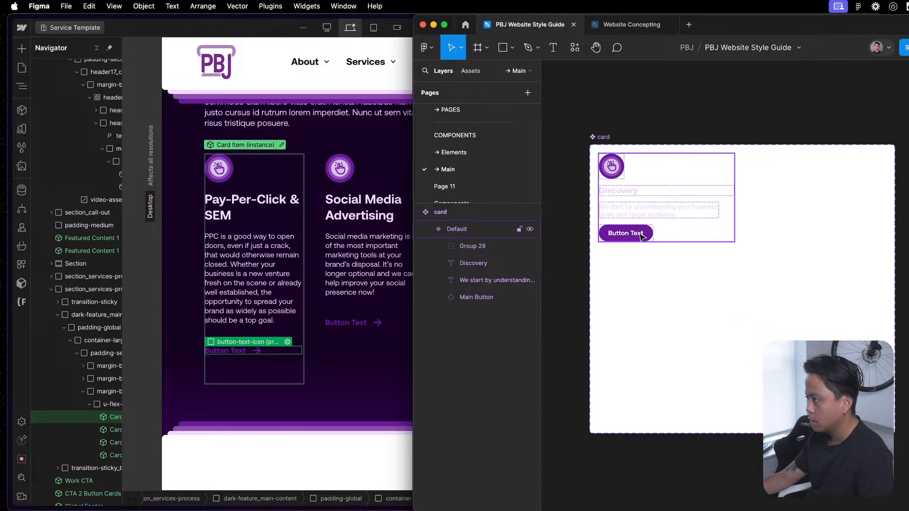
{"action": "left_click", "coordinate": [639, 220]}
{"action": "mouse_move", "coordinate": [637, 210]}
{"action": "left_mouse_down"}
{"action": "mouse_move", "coordinate": [723, 206]}
{"action": "mouse_move", "coordinate": [651, 215]}
{"action": "left_mouse_up"}
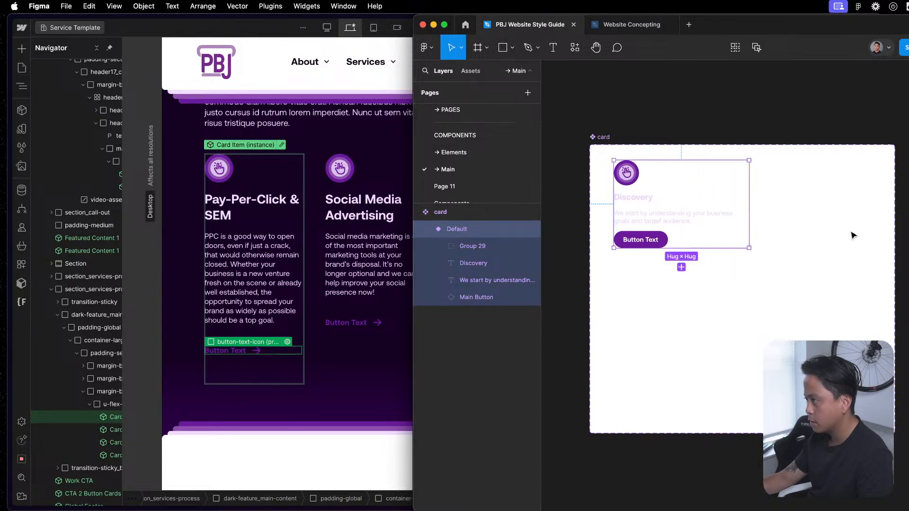
- Add a variant property named Style with the value Default to the card component set
{"action": "left_click", "coordinate": [816, 284]}
{"action": "left_click", "coordinate": [610, 134]}
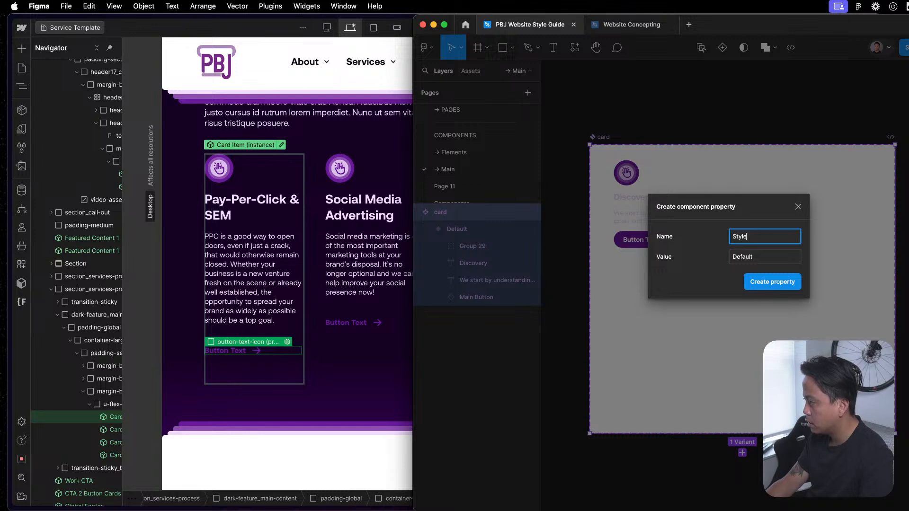
{"action": "left_click", "coordinate": [800, 282]}
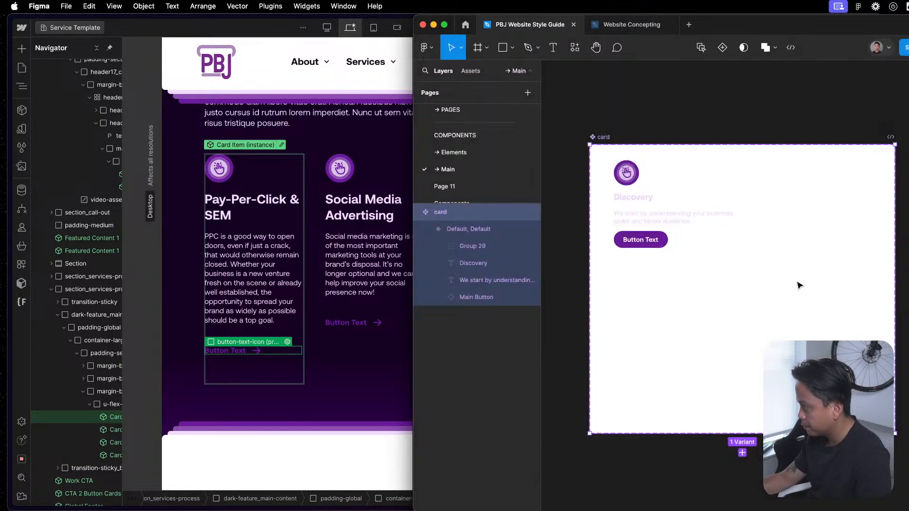
- Set the card variant's Style to Light and move the variant slightly lower in the component set
{"action": "left_click", "coordinate": [714, 296]}
{"action": "left_click_drag", "start_coordinate": [663, 230], "coordinate": [652, 247]}
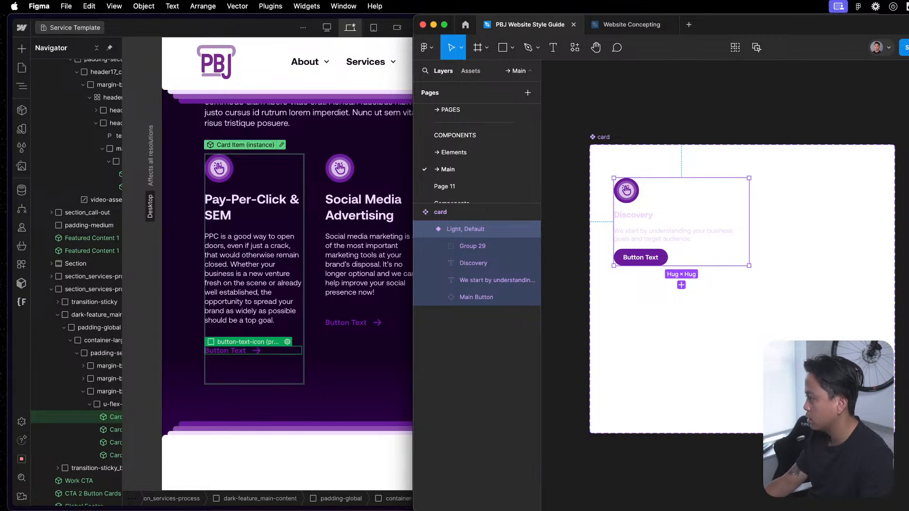
{"action": "left_click", "coordinate": [767, 243]}
- Add a second card variant below the Light one and set its Style to Dark
{"action": "left_click", "coordinate": [711, 236]}
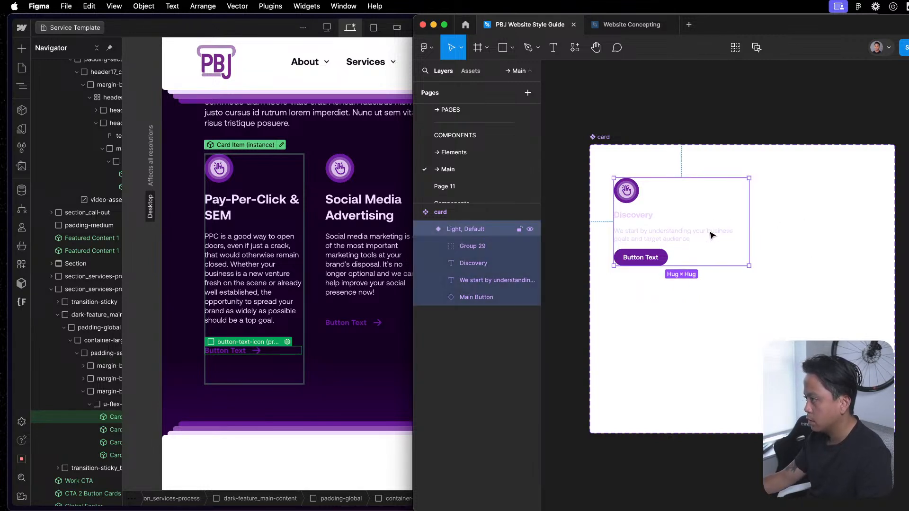
{"action": "left_click", "coordinate": [669, 236]}
{"action": "left_click", "coordinate": [696, 198]}
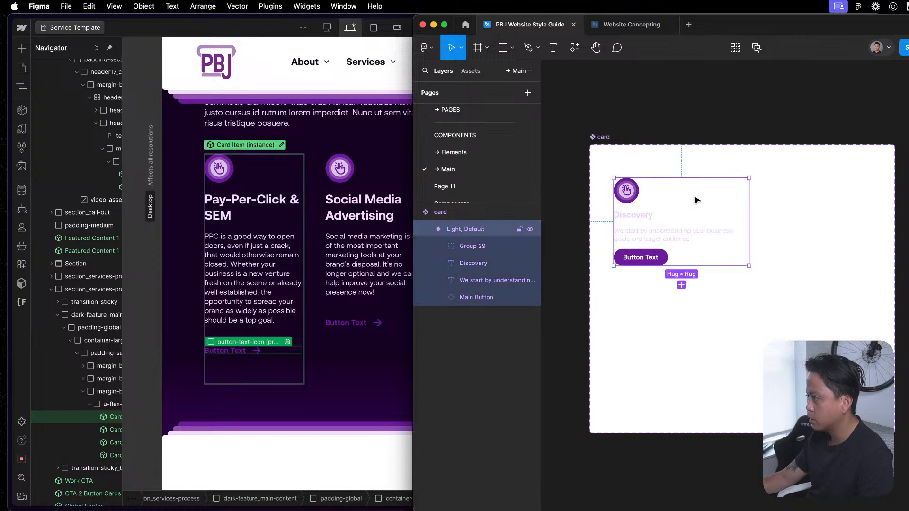
{"action": "left_click", "coordinate": [682, 285]}
{"action": "left_click_drag", "start_coordinate": [658, 234], "coordinate": [656, 340]}
{"action": "key", "text": "super+a"}
{"action": "type", "text": "Dark"}
{"action": "key", "text": "Return"}
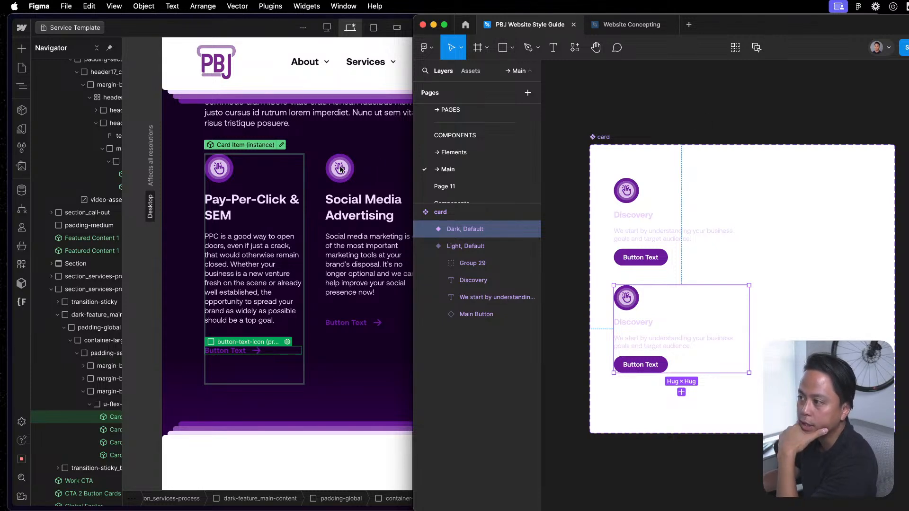
- Switch to the Webflow Service Template in Arc and open the site's page list
{"action": "left_click", "coordinate": [344, 296]}
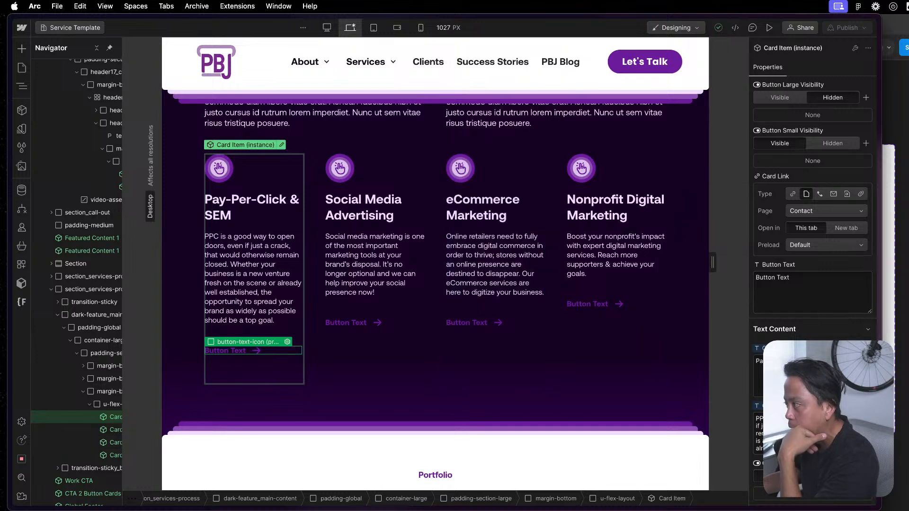
{"action": "left_click", "coordinate": [21, 68]}
{"action": "scroll", "coordinate": [66, 384], "scroll_direction": "down", "scroll_amount": 2}
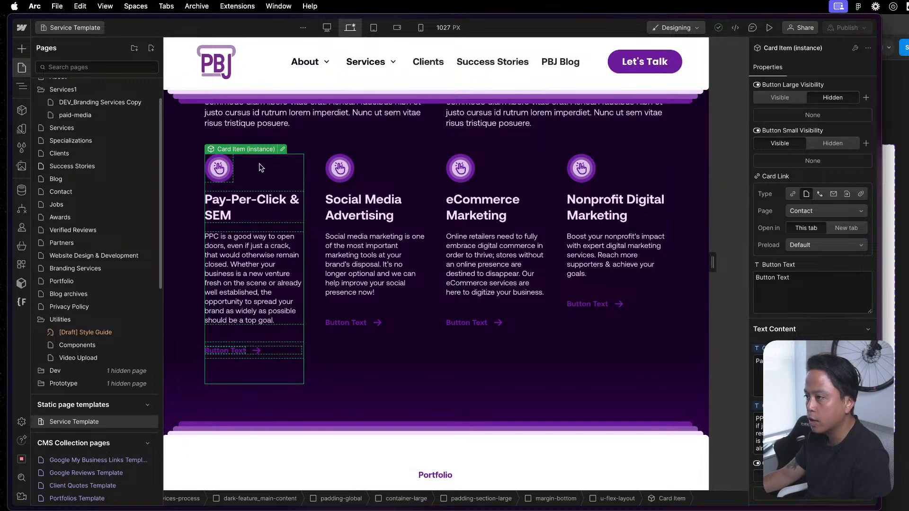
- Hide the Pay-Per-Click & SEM card's icon through its component properties and show it again
{"action": "scroll", "coordinate": [866, 216], "scroll_direction": "down", "scroll_amount": 10}
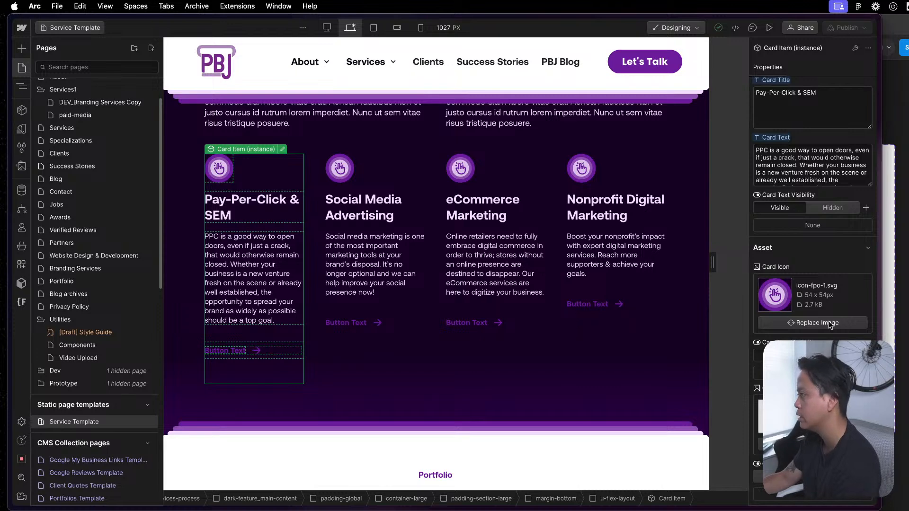
{"action": "left_click", "coordinate": [832, 355]}
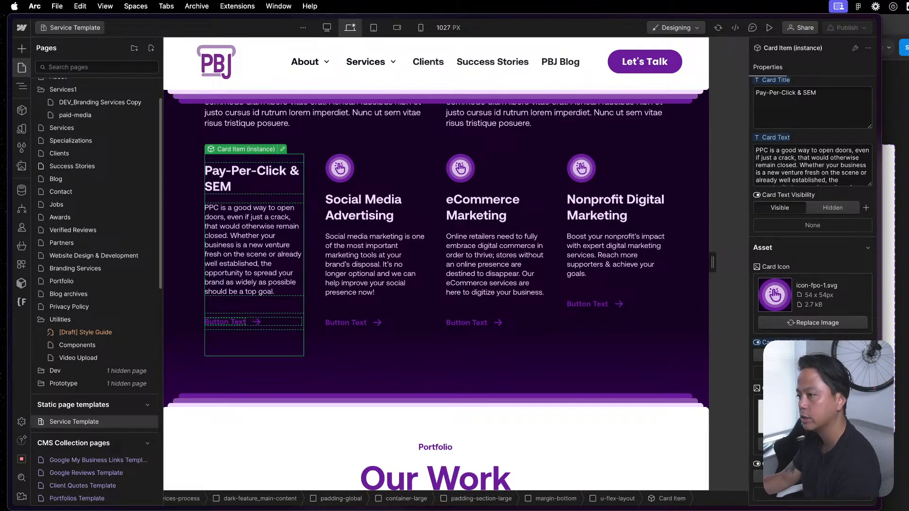
{"action": "left_click", "coordinate": [780, 355]}
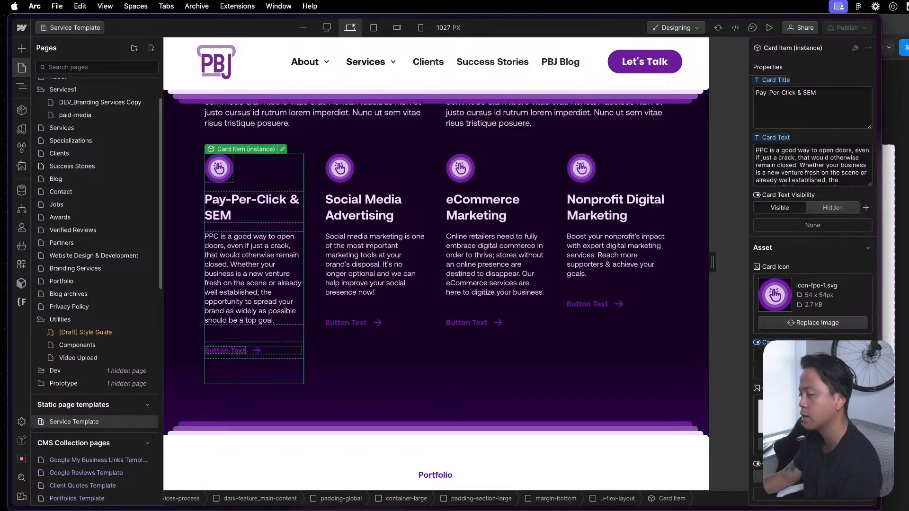
- Look through the other content sections of the Service Template page
{"action": "scroll", "coordinate": [438, 242], "scroll_direction": "down", "scroll_amount": 10}
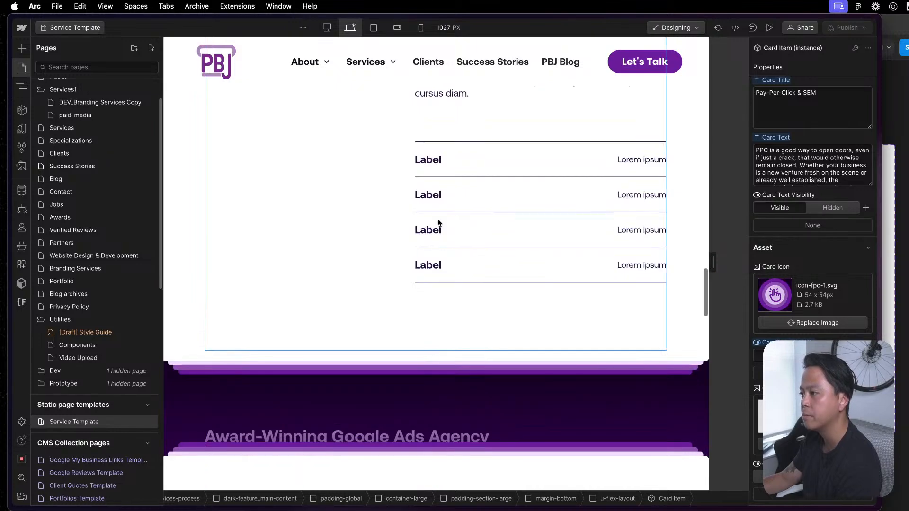
{"action": "scroll", "coordinate": [473, 308], "scroll_direction": "up", "scroll_amount": 15}
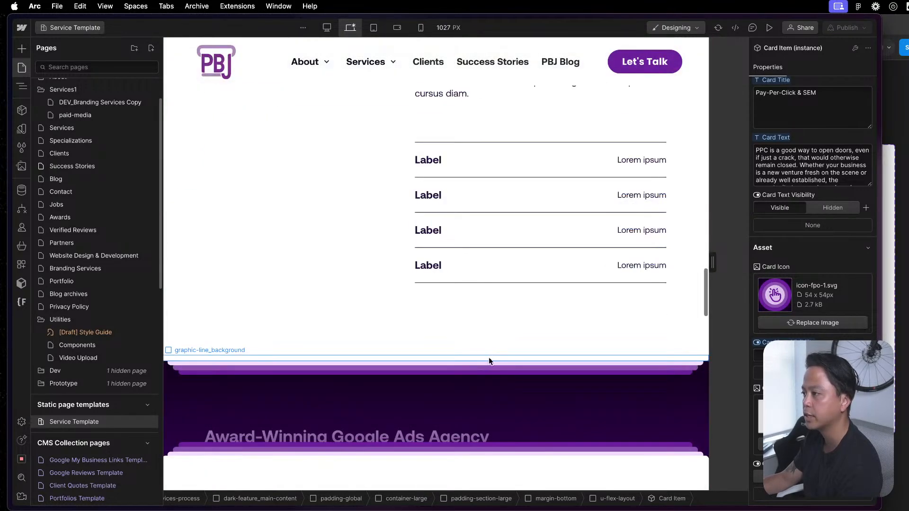
{"action": "scroll", "coordinate": [487, 355], "scroll_direction": "down", "scroll_amount": 15}
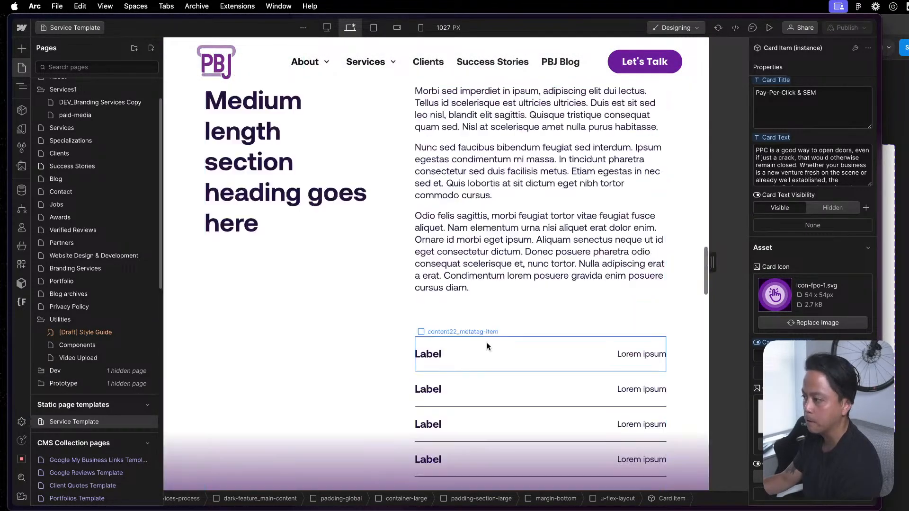
- Look through the site's component list and the hero and callout sections of the Service Template page
{"action": "scroll", "coordinate": [489, 339], "scroll_direction": "up", "scroll_amount": 15}
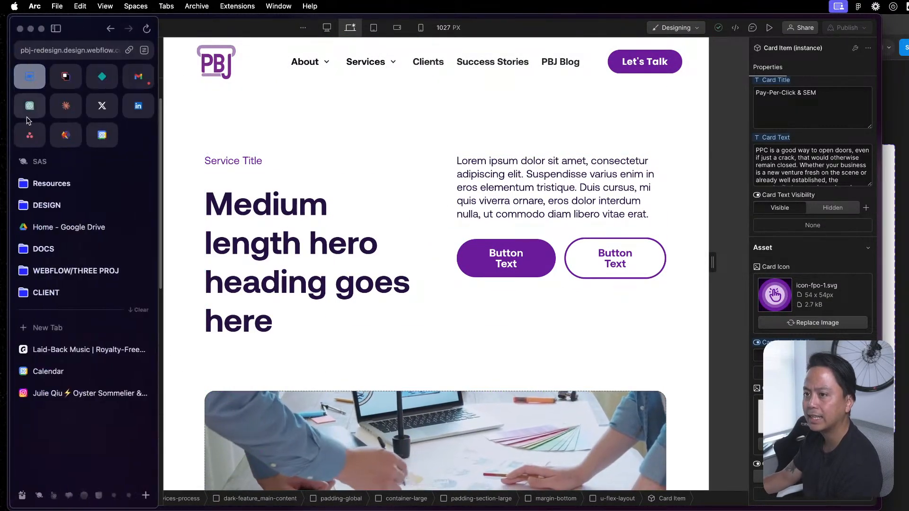
{"action": "left_click", "coordinate": [22, 110]}
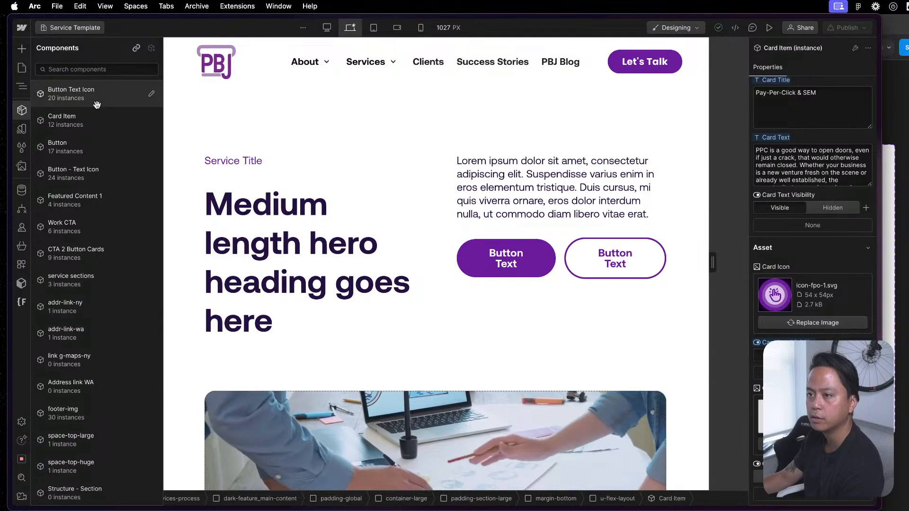
{"action": "scroll", "coordinate": [76, 488], "scroll_direction": "down", "scroll_amount": 5}
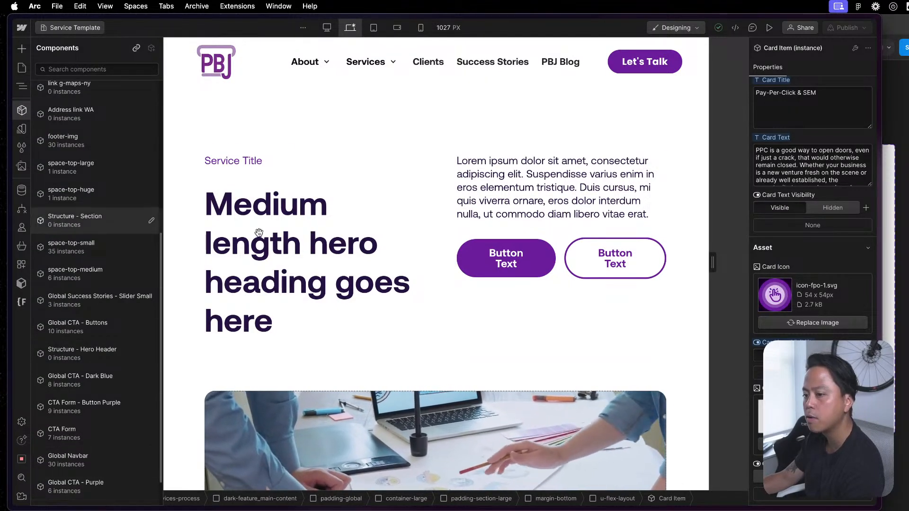
{"action": "scroll", "coordinate": [454, 379], "scroll_direction": "down", "scroll_amount": 10}
{"action": "left_click", "coordinate": [497, 346]}
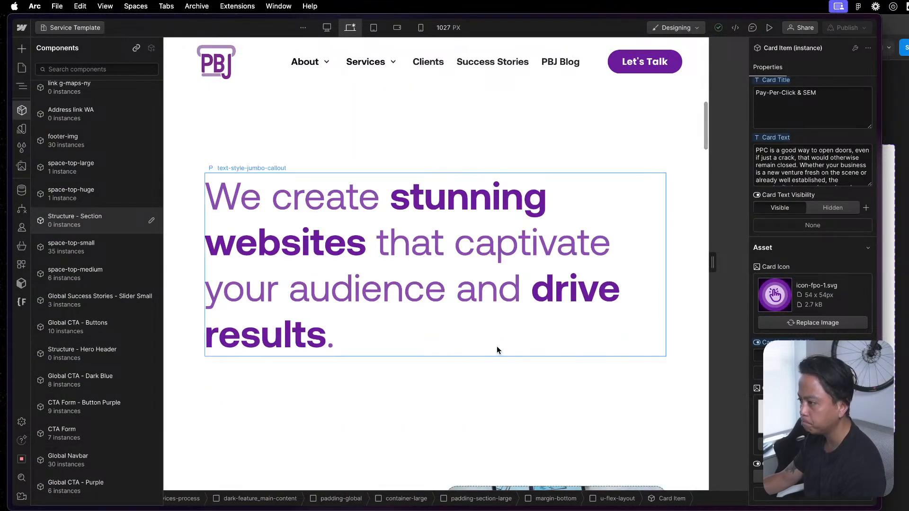
{"action": "scroll", "coordinate": [530, 349], "scroll_direction": "down", "scroll_amount": 3}
- Select the first Featured Content 1 instance and review its layout, text, video, image, button and quote properties
{"action": "left_click", "coordinate": [525, 355]}
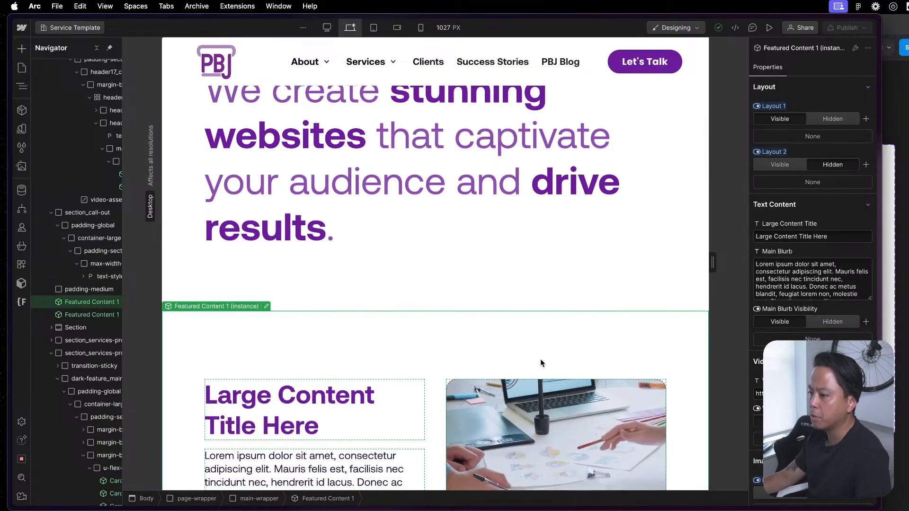
{"action": "scroll", "coordinate": [828, 213], "scroll_direction": "down", "scroll_amount": 2}
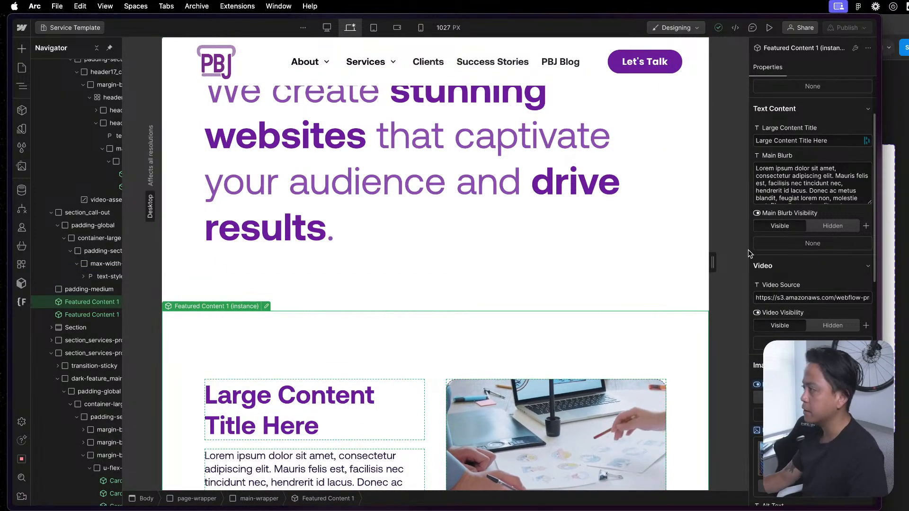
{"action": "scroll", "coordinate": [841, 271], "scroll_direction": "down", "scroll_amount": 2}
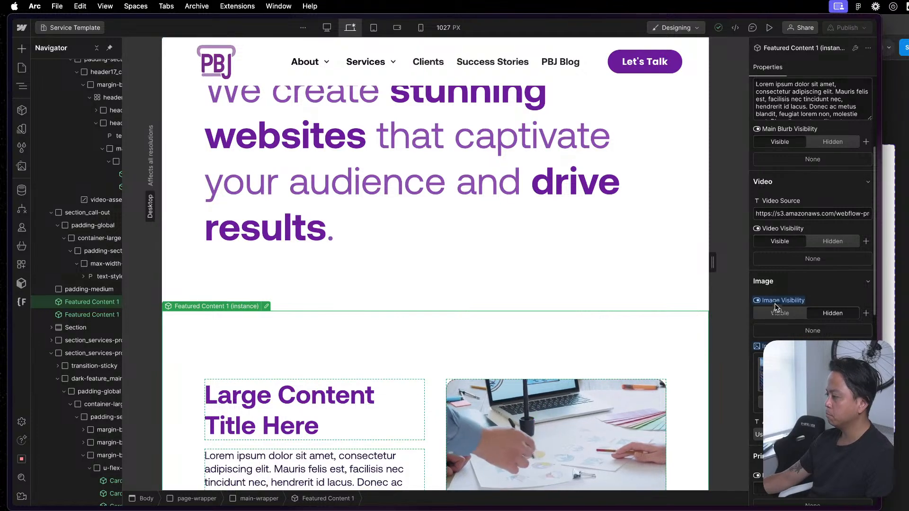
{"action": "scroll", "coordinate": [774, 303], "scroll_direction": "down", "scroll_amount": 6}
{"action": "scroll", "coordinate": [782, 292], "scroll_direction": "down", "scroll_amount": 3}
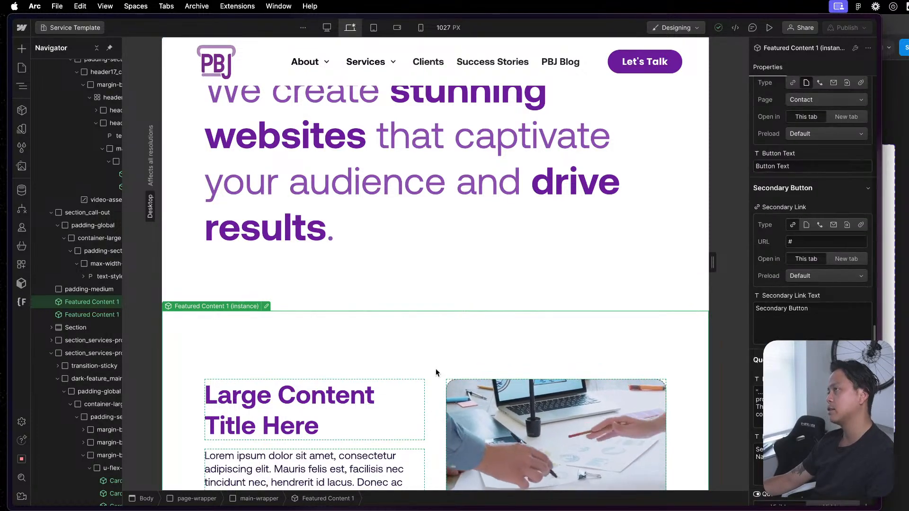
{"action": "scroll", "coordinate": [421, 365], "scroll_direction": "down", "scroll_amount": 5}
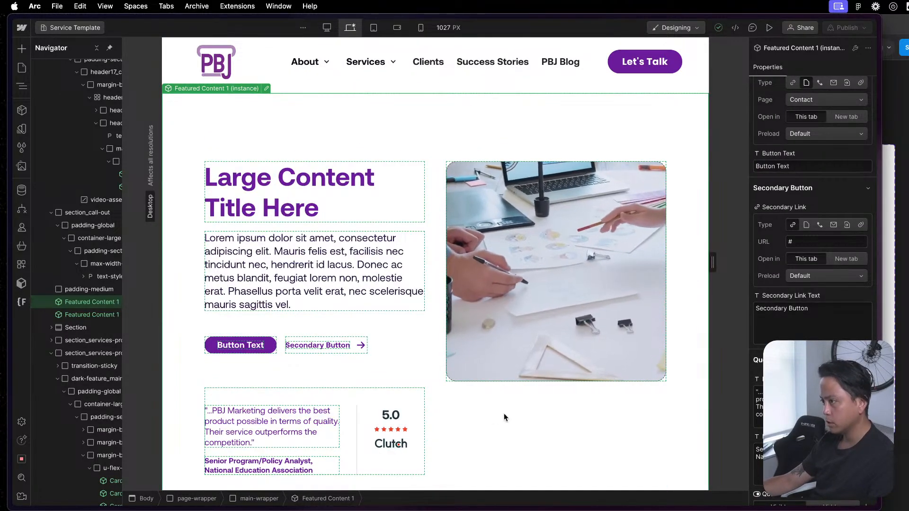
{"action": "scroll", "coordinate": [501, 414], "scroll_direction": "down", "scroll_amount": 2}
- Switch to Figma and move the Dark card variant slightly farther below the Light variant
{"action": "key", "text": "ctrl+Up"}
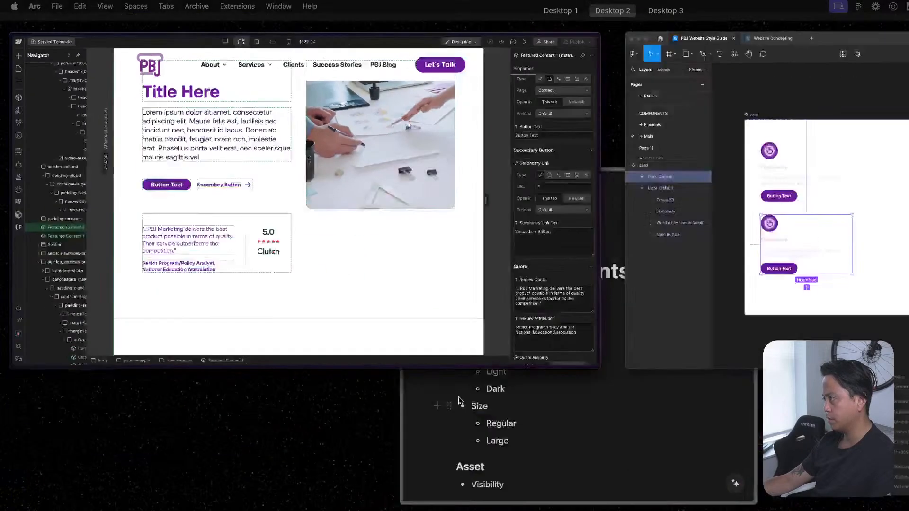
{"action": "left_click", "coordinate": [740, 227]}
{"action": "left_click", "coordinate": [838, 171]}
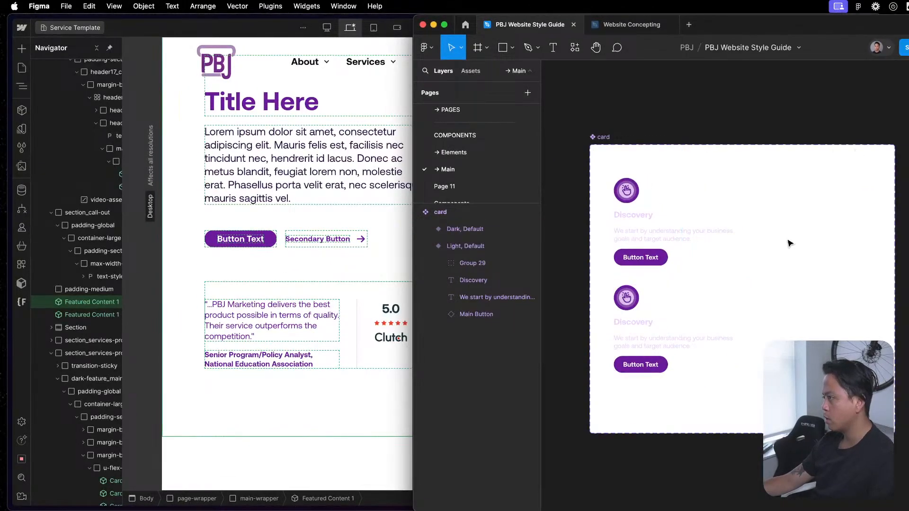
{"action": "left_click", "coordinate": [641, 319]}
{"action": "left_click_drag", "start_coordinate": [641, 318], "coordinate": [652, 343]}
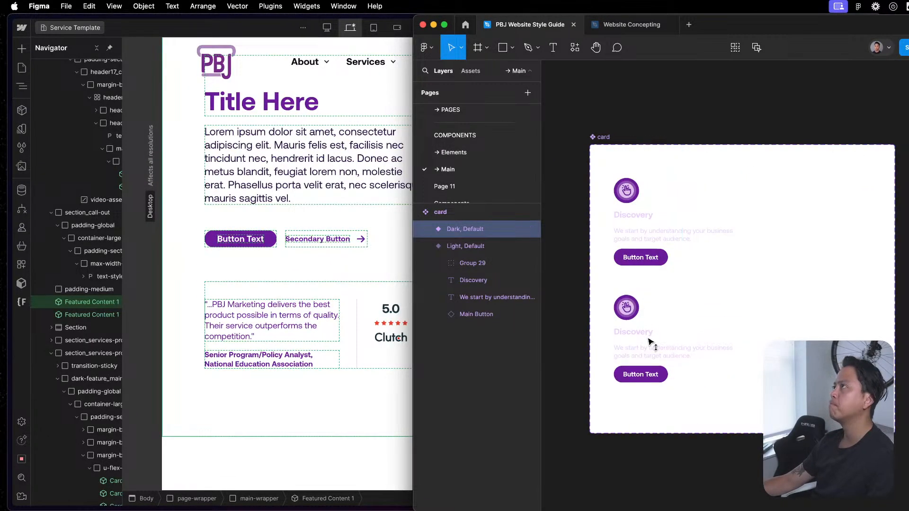
{"action": "left_click", "coordinate": [767, 296]}
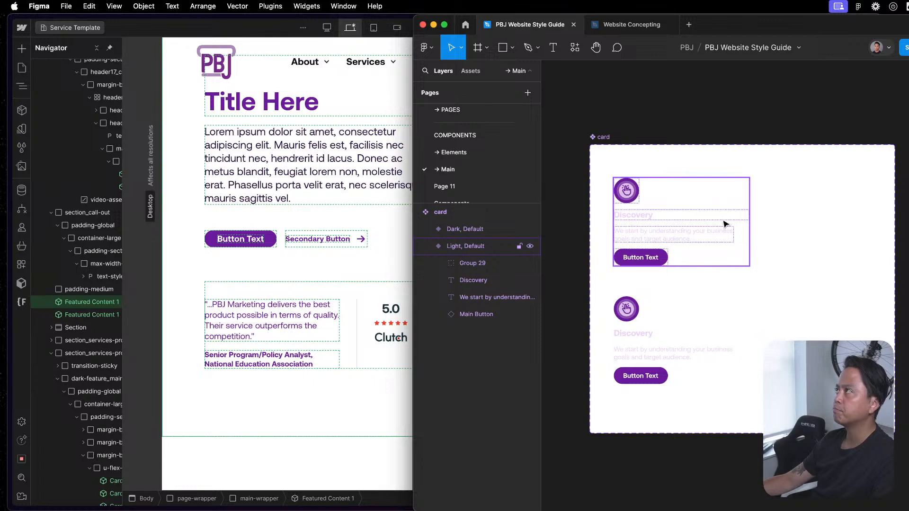
{"action": "scroll", "coordinate": [762, 298], "scroll_direction": "down", "scroll_amount": 2}
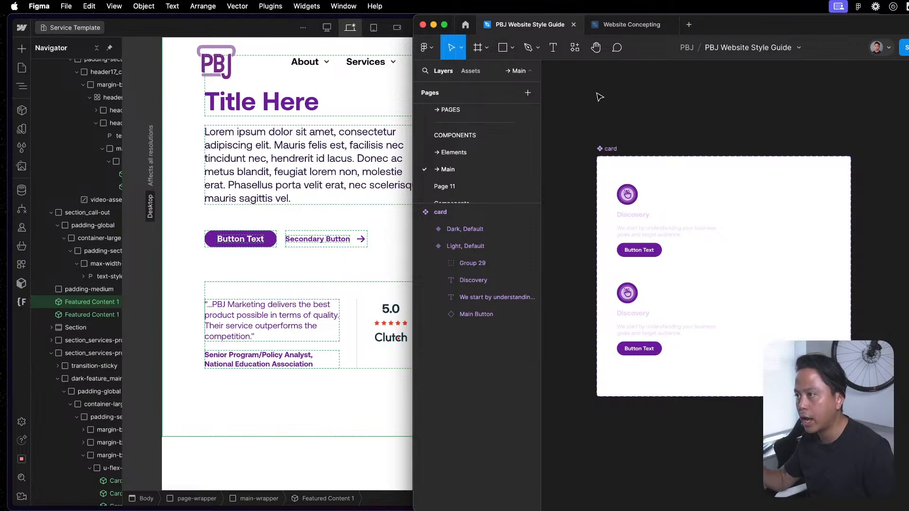
- Switch back to Webflow in Arc and review the page list and the second Featured Content 1 section
{"action": "left_click", "coordinate": [239, 165]}
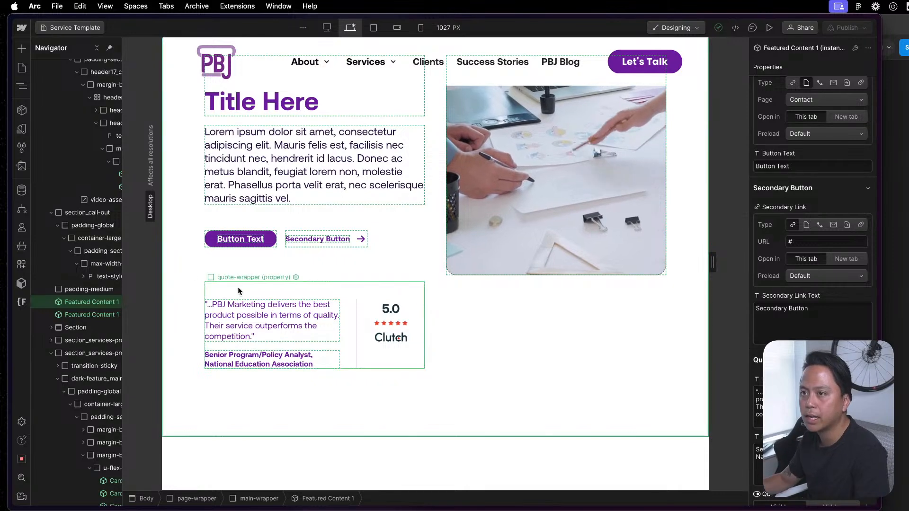
{"action": "key", "text": "p"}
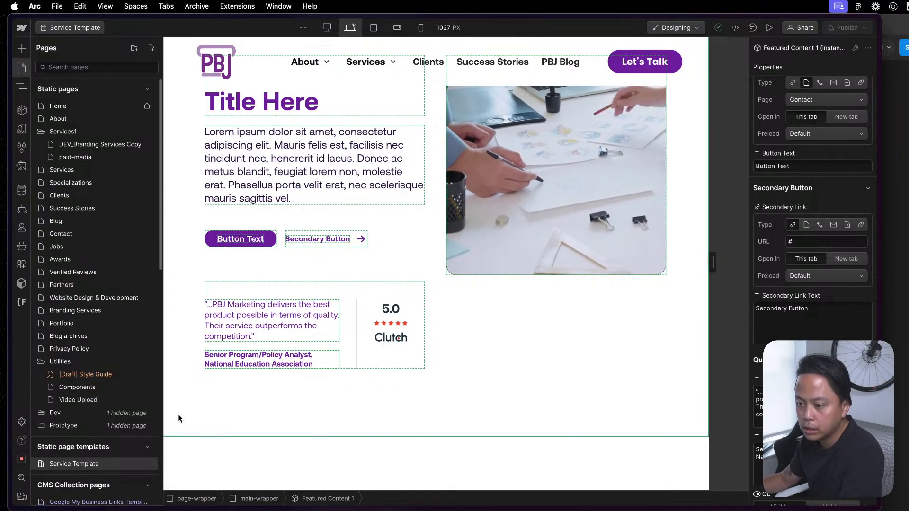
{"action": "scroll", "coordinate": [90, 308], "scroll_direction": "down", "scroll_amount": 5}
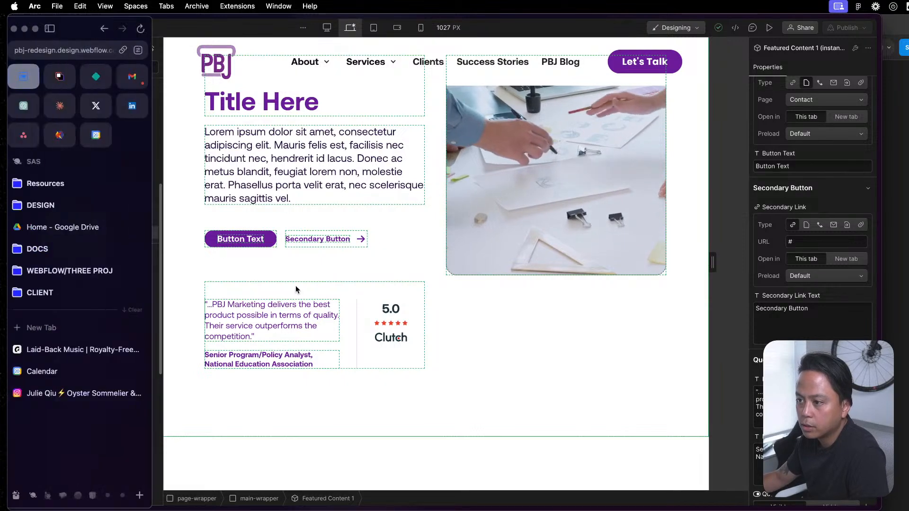
{"action": "scroll", "coordinate": [493, 310], "scroll_direction": "up", "scroll_amount": 10}
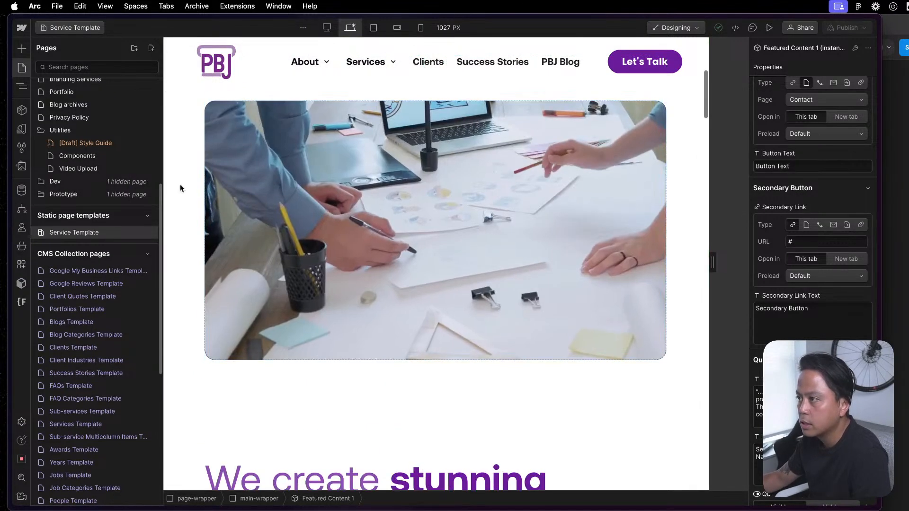
{"action": "scroll", "coordinate": [576, 251], "scroll_direction": "down", "scroll_amount": 5}
{"action": "scroll", "coordinate": [382, 341], "scroll_direction": "down", "scroll_amount": 10}
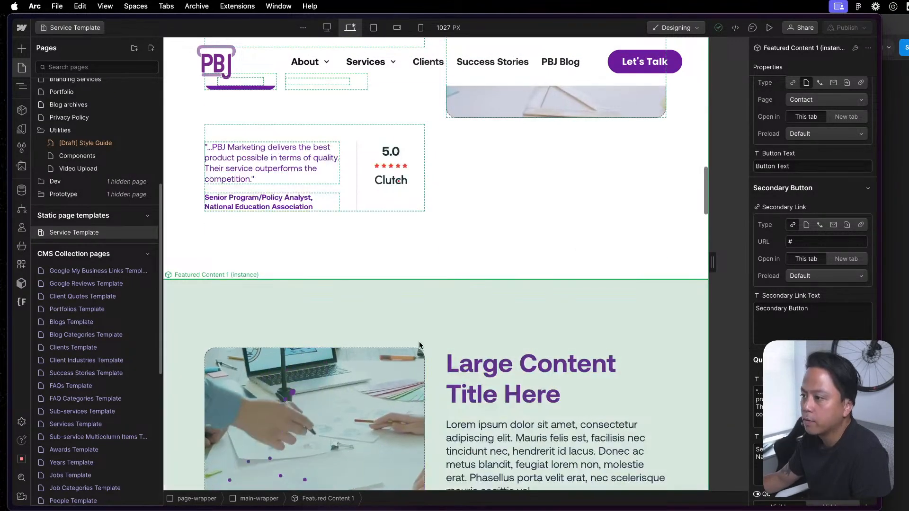
{"action": "scroll", "coordinate": [432, 347], "scroll_direction": "up", "scroll_amount": 5}
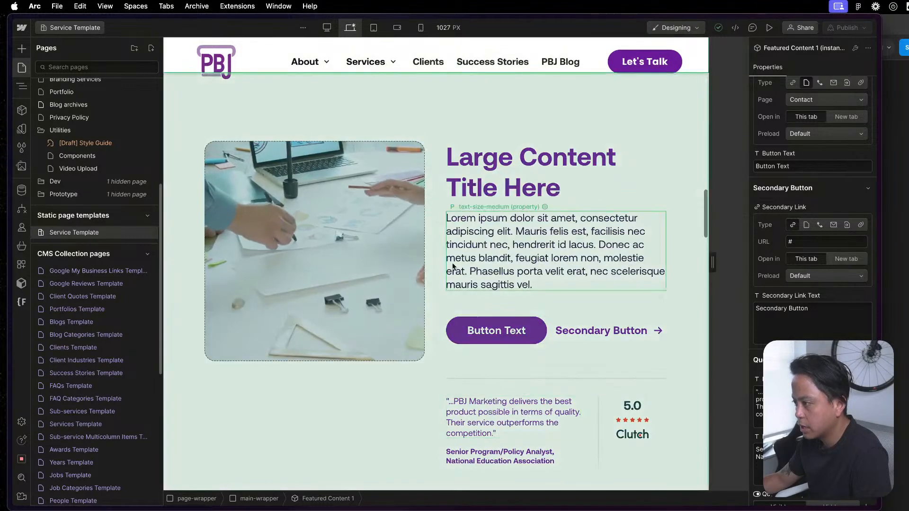
{"action": "key", "text": "z"}
{"action": "scroll", "coordinate": [811, 186], "scroll_direction": "up", "scroll_amount": 10}
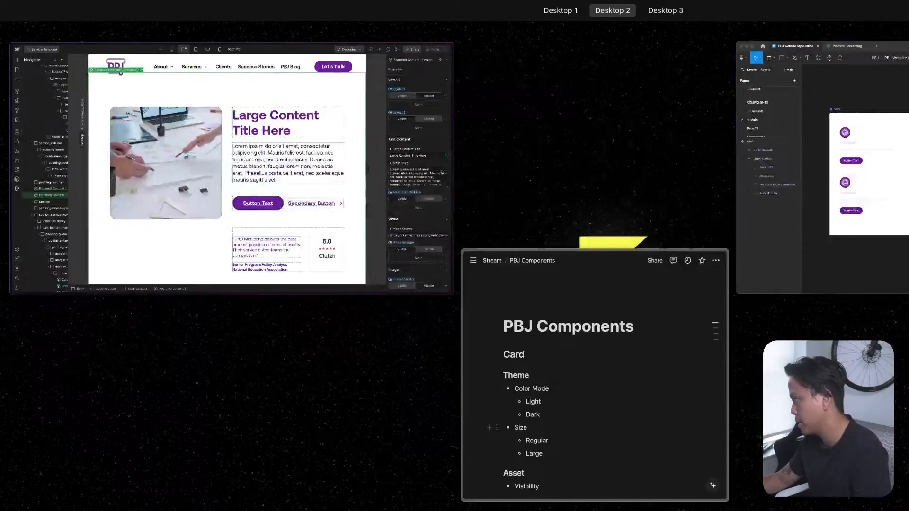
- Switch to Figma and recolour the Light card variant's Discovery heading and description text to dark purple
{"action": "left_click", "coordinate": [814, 199]}
{"action": "left_click", "coordinate": [675, 353]}
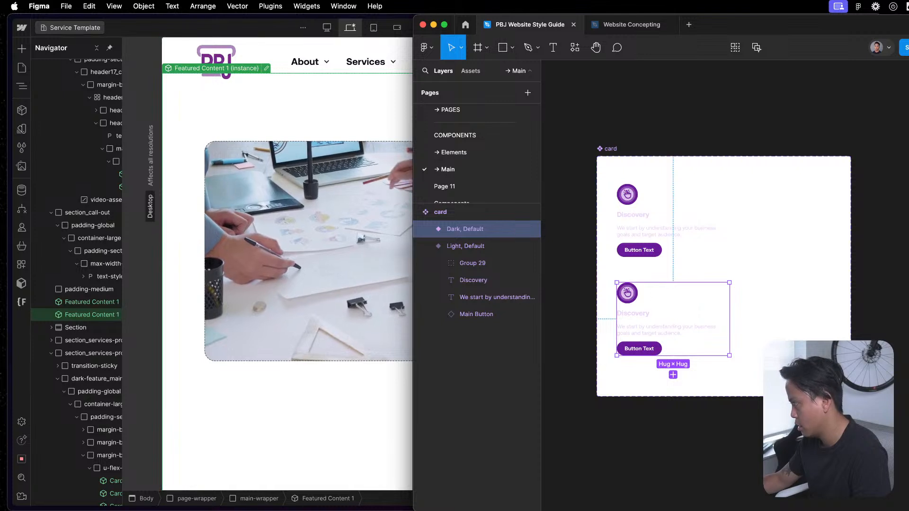
{"action": "left_click", "coordinate": [726, 212]}
{"action": "double_click", "coordinate": [666, 235]}
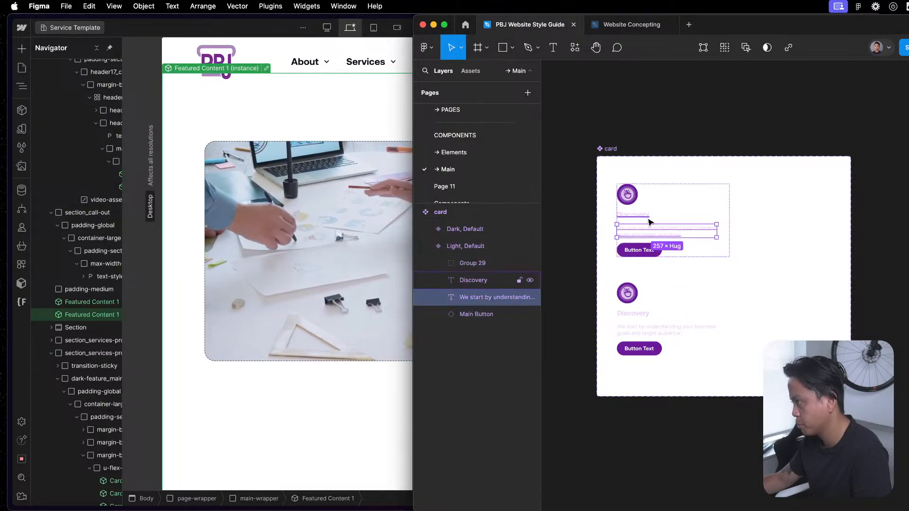
{"action": "left_click", "coordinate": [633, 214], "text": "shift"}
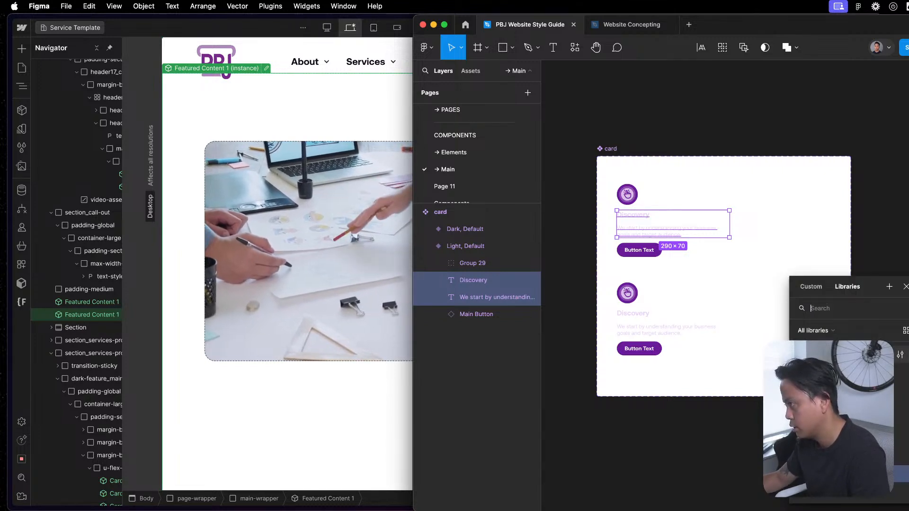
{"action": "left_click", "coordinate": [781, 290]}
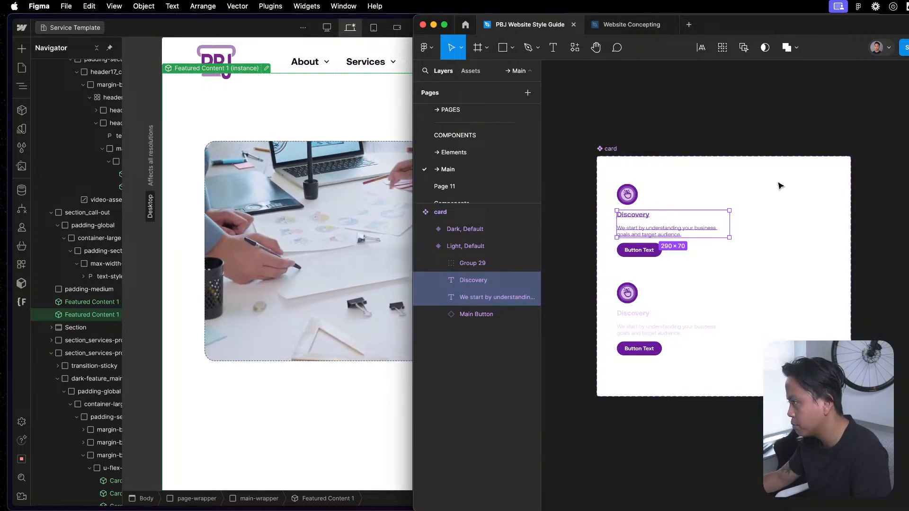
{"action": "left_click", "coordinate": [659, 248]}
{"action": "scroll", "coordinate": [660, 249], "scroll_direction": "up", "scroll_amount": 3}
{"action": "left_click", "coordinate": [659, 222]}
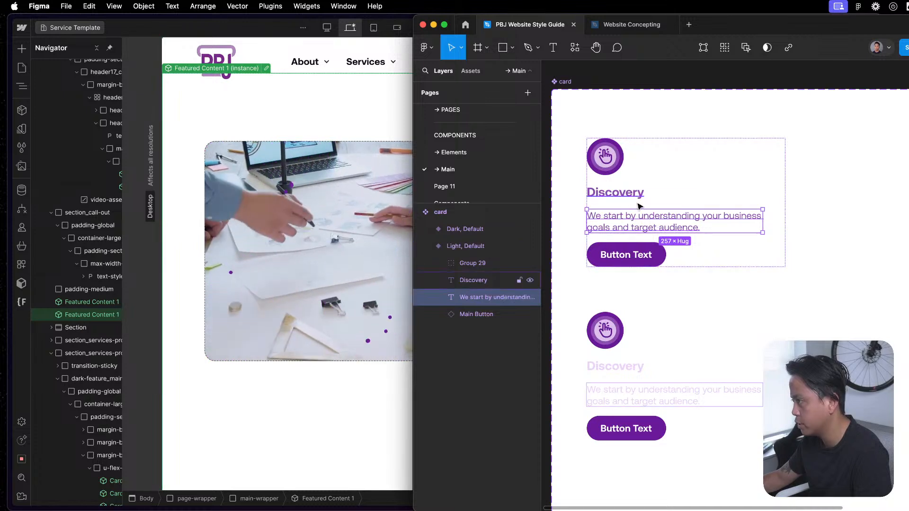
{"action": "left_click", "coordinate": [616, 192], "text": "shift"}
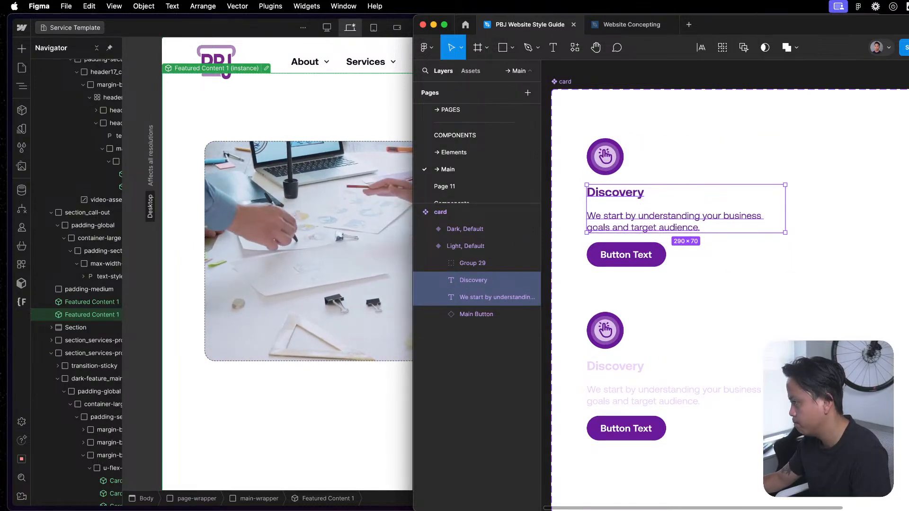
{"action": "left_click", "coordinate": [881, 305]}
{"action": "scroll", "coordinate": [881, 305], "scroll_direction": "down", "scroll_amount": 5}
- Select the Dark card variant's button and go to its Main Button main component on the Elements page
{"action": "left_click", "coordinate": [690, 254]}
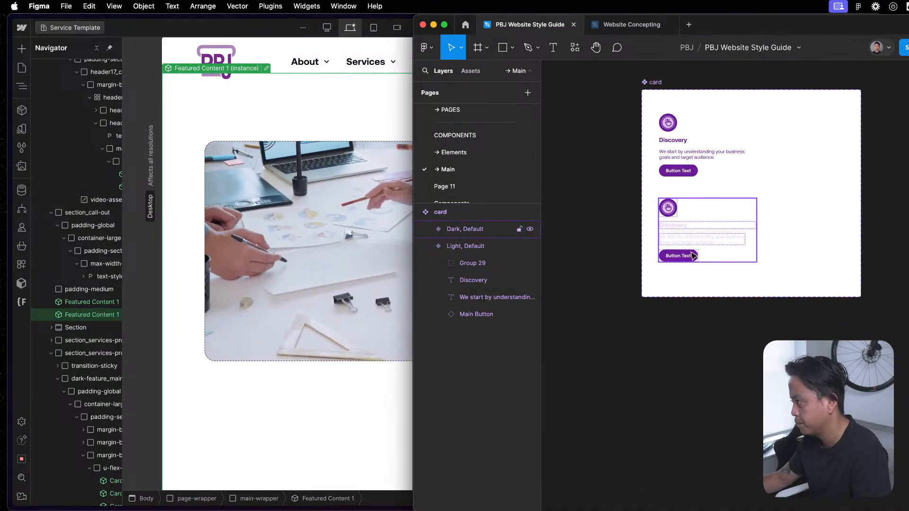
{"action": "left_click", "coordinate": [691, 255]}
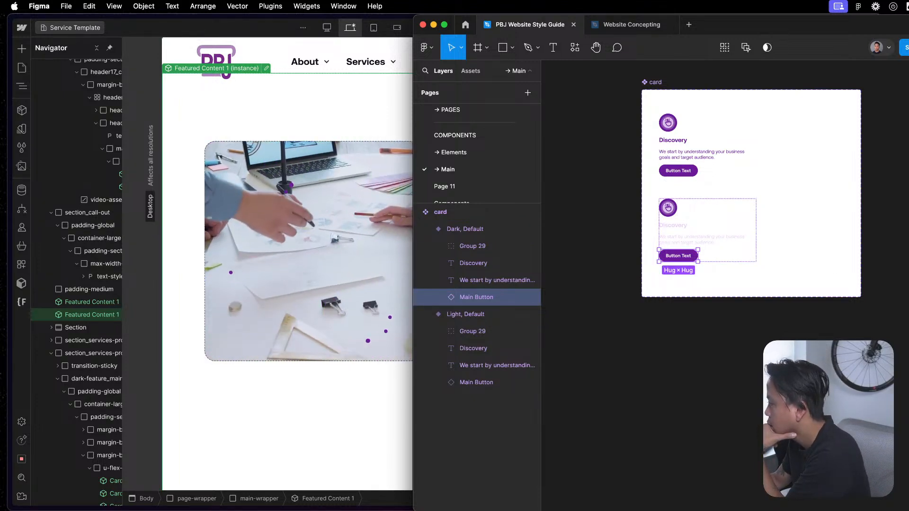
{"action": "left_click", "coordinate": [668, 385]}
{"action": "left_click", "coordinate": [664, 258]}
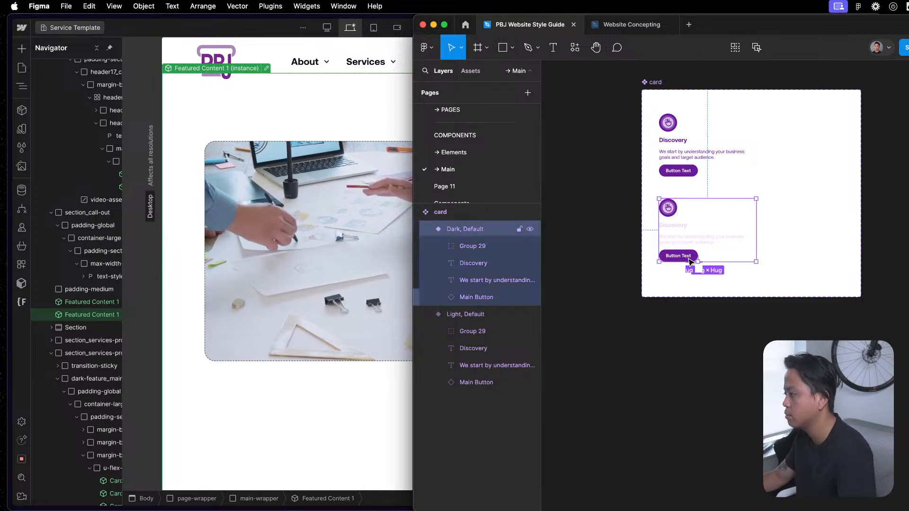
{"action": "left_click", "coordinate": [690, 257]}
{"action": "right_click", "coordinate": [685, 264]}
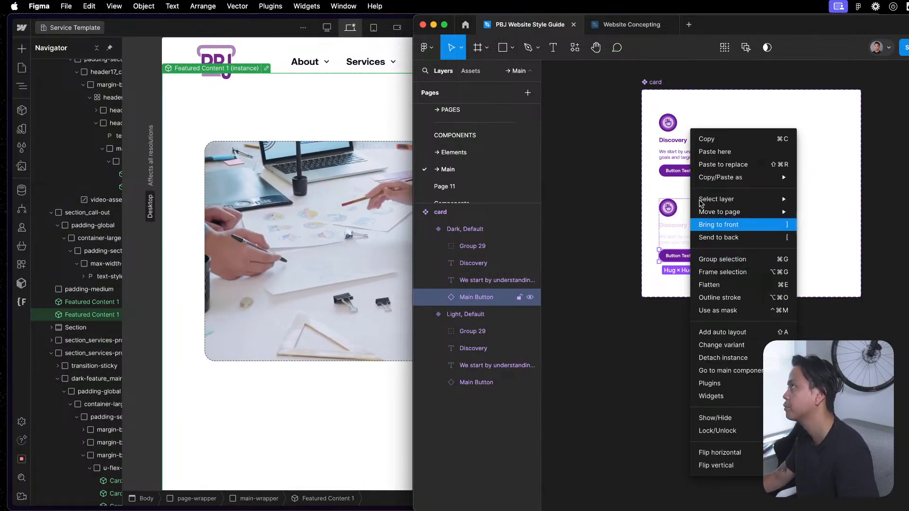
{"action": "mouse_move", "coordinate": [708, 184]}
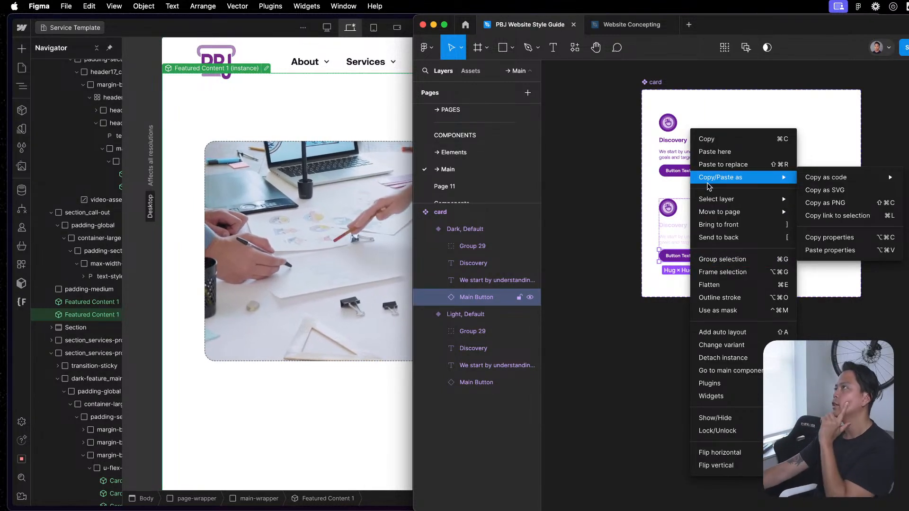
{"action": "mouse_move", "coordinate": [698, 197]}
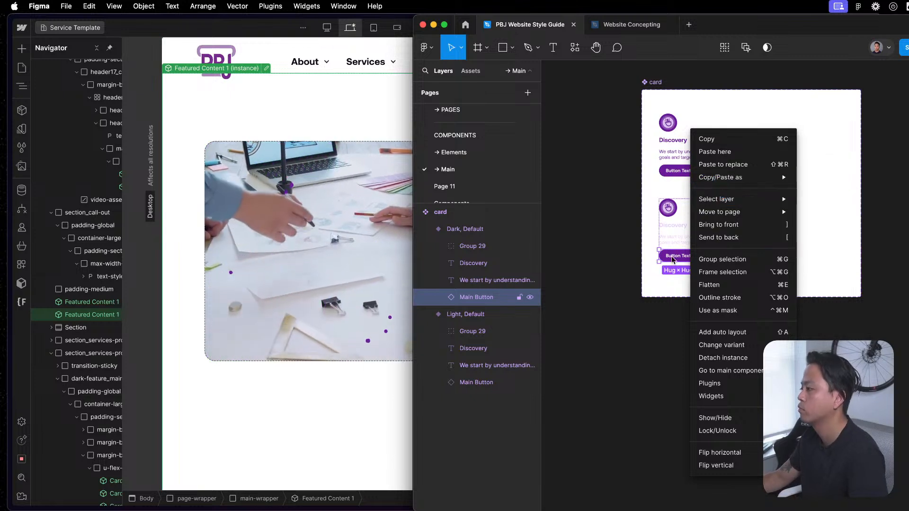
{"action": "left_click", "coordinate": [636, 250]}
{"action": "right_click", "coordinate": [689, 259]}
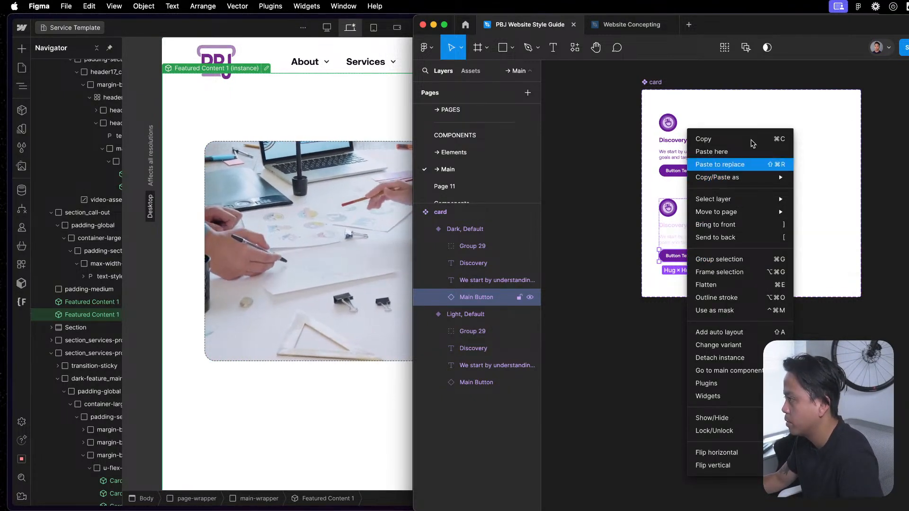
{"action": "left_click", "coordinate": [755, 364]}
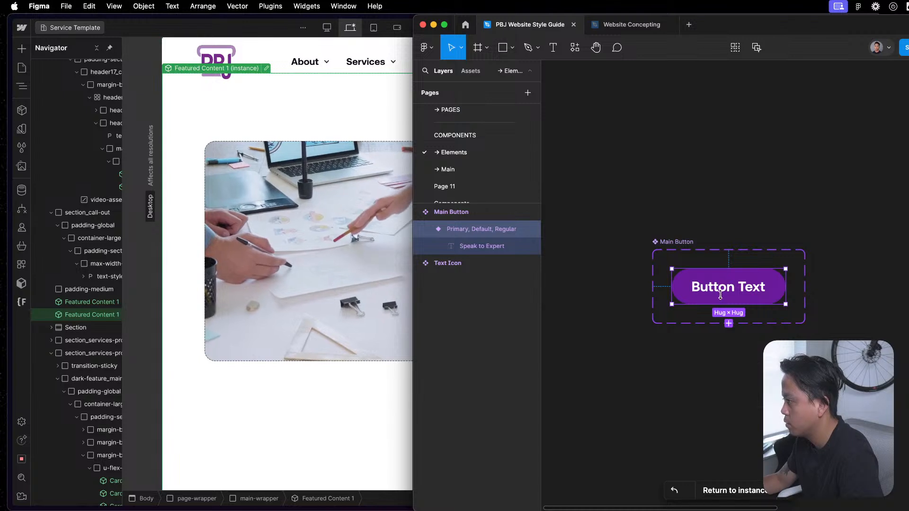
- Add a second variant to the Main Button component set and reselect the whole set
{"action": "left_click", "coordinate": [676, 240]}
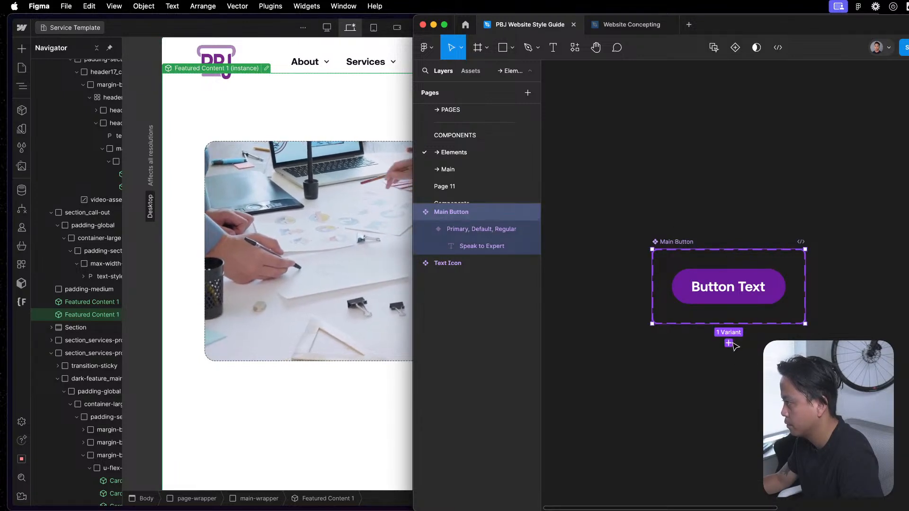
{"action": "left_click", "coordinate": [729, 332]}
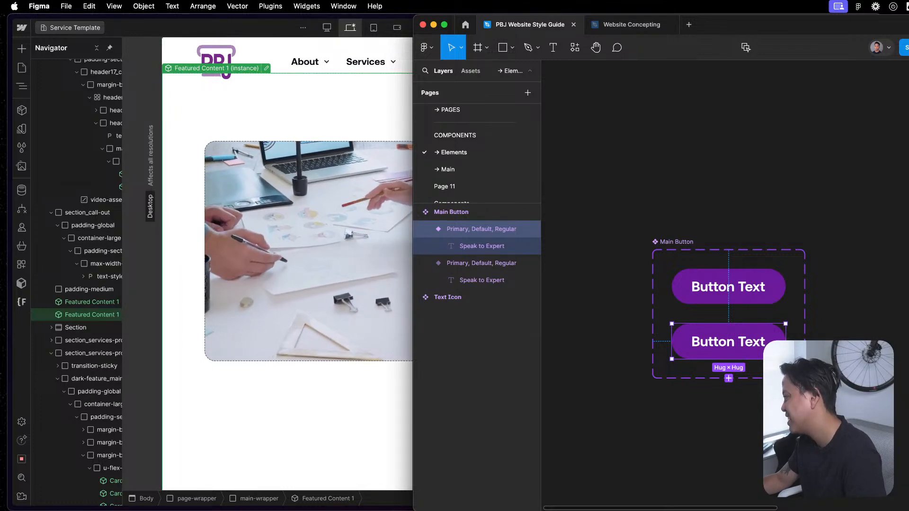
{"action": "left_click", "coordinate": [755, 245]}
{"action": "left_click", "coordinate": [672, 243]}
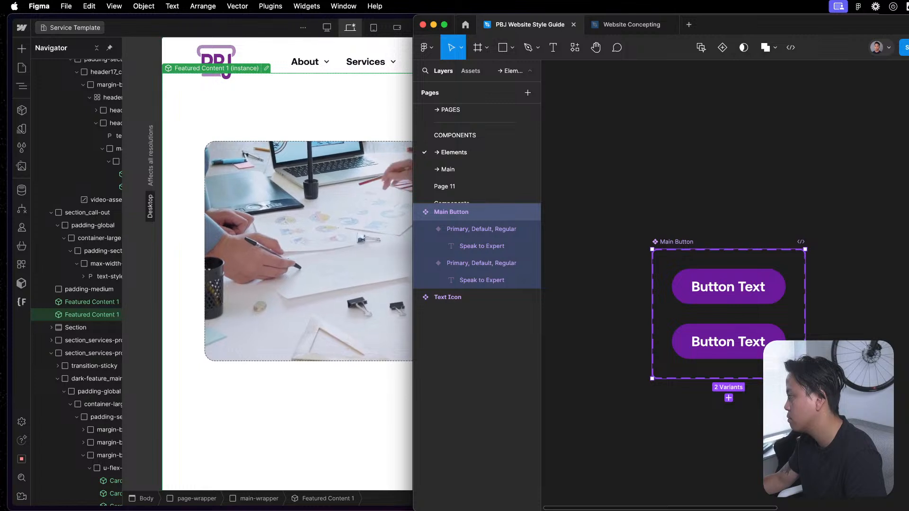
{"action": "left_click", "coordinate": [907, 236]}
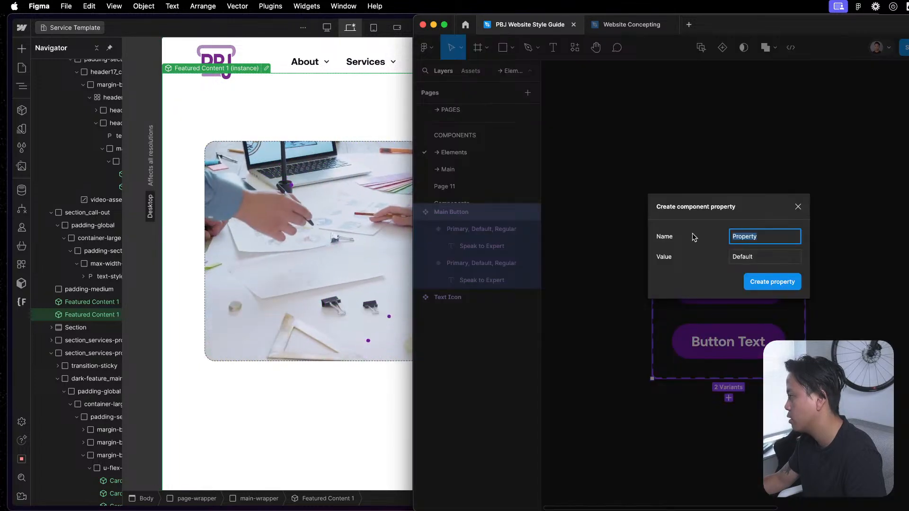
{"action": "left_click", "coordinate": [798, 209]}
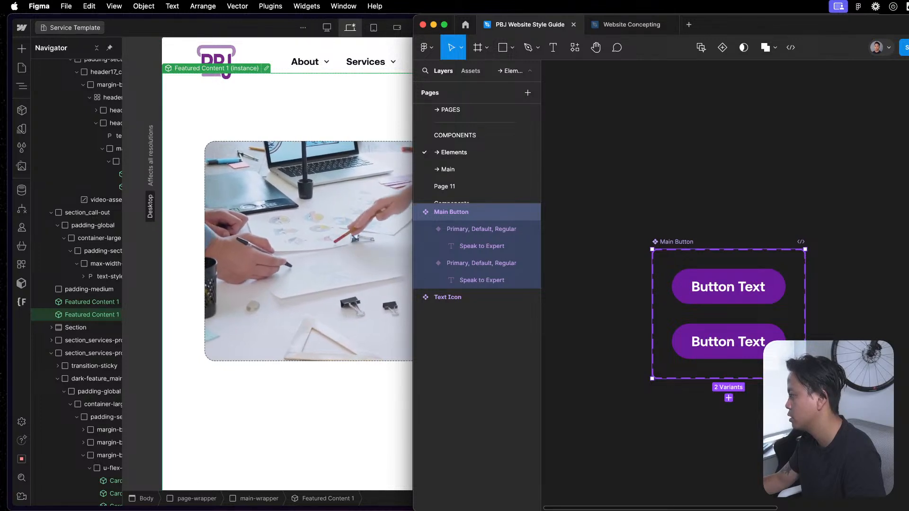
{"action": "left_click", "coordinate": [906, 246]}
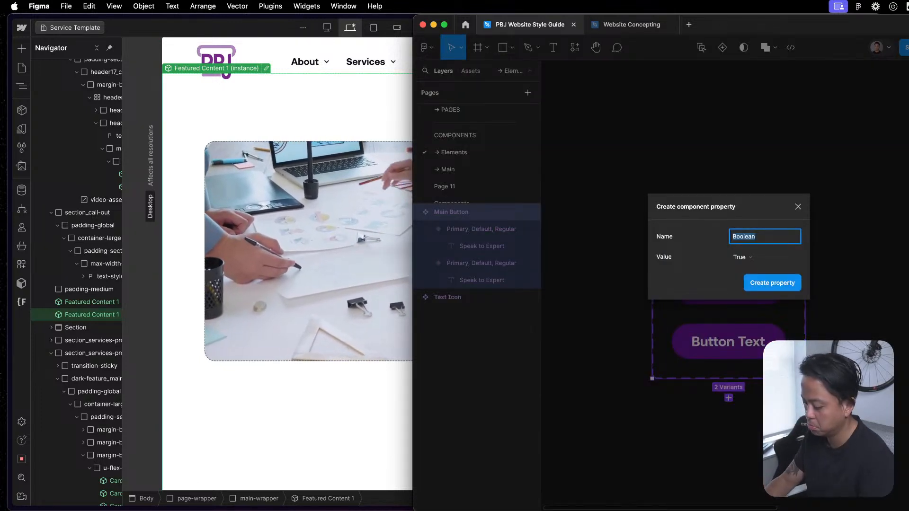
{"action": "type", "text": "Light"}
{"action": "key", "text": "super+a"}
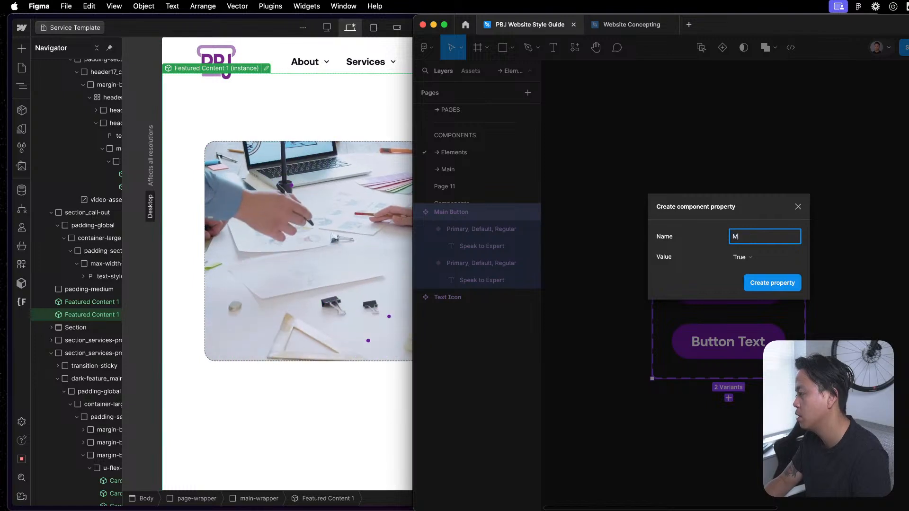
{"action": "type", "text": "Mode"}
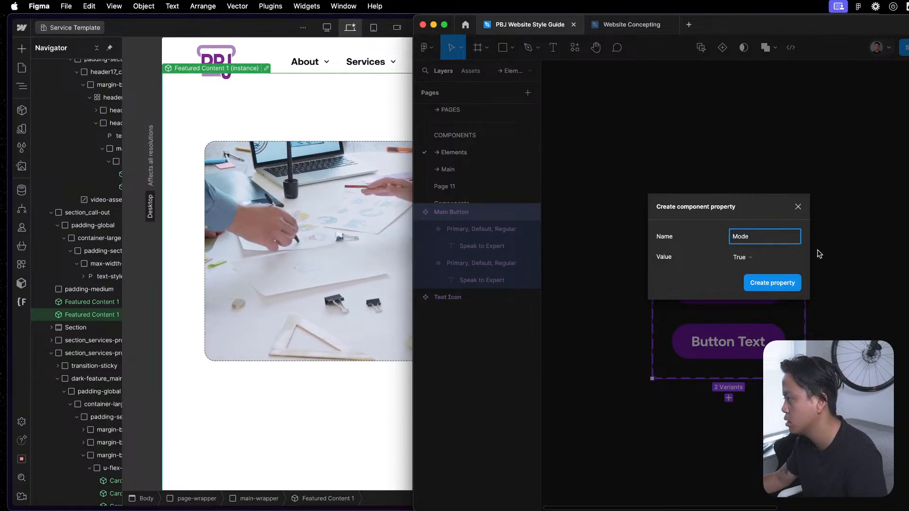
{"action": "key", "text": "super+a"}
{"action": "type", "text": "The"}
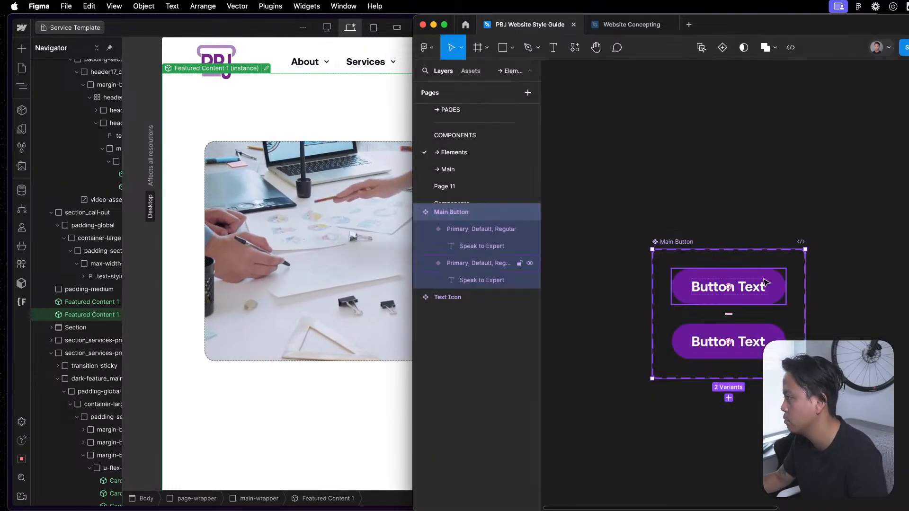
{"action": "left_click", "coordinate": [776, 284]}
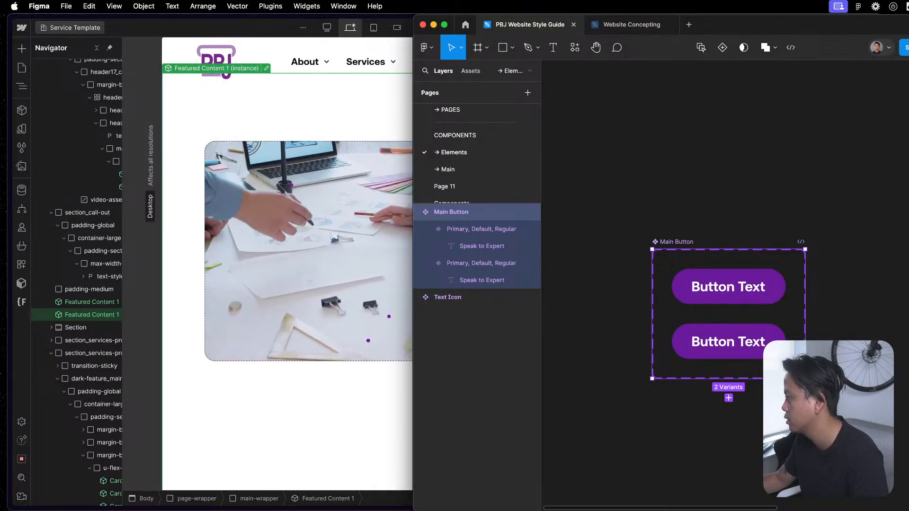
- Create a variant property named Theme with the value Light on the Main Button component set
{"action": "type", "text": "Th"}
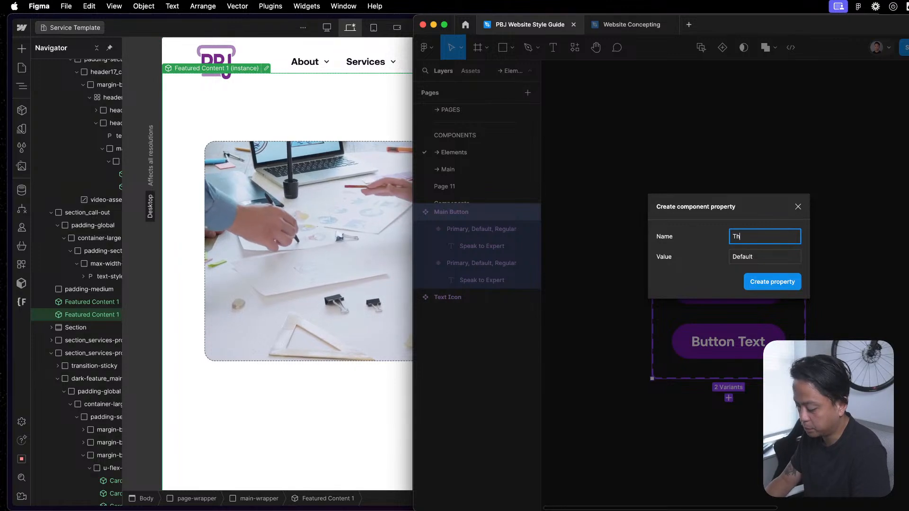
{"action": "left_click", "coordinate": [790, 258]}
{"action": "double_click", "coordinate": [790, 258]}
{"action": "type", "text": "Light"}
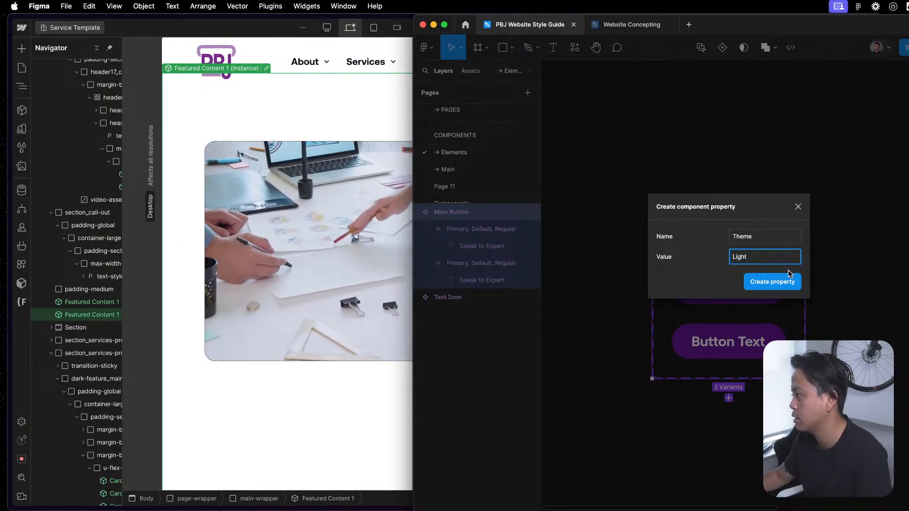
{"action": "key", "text": "Return"}
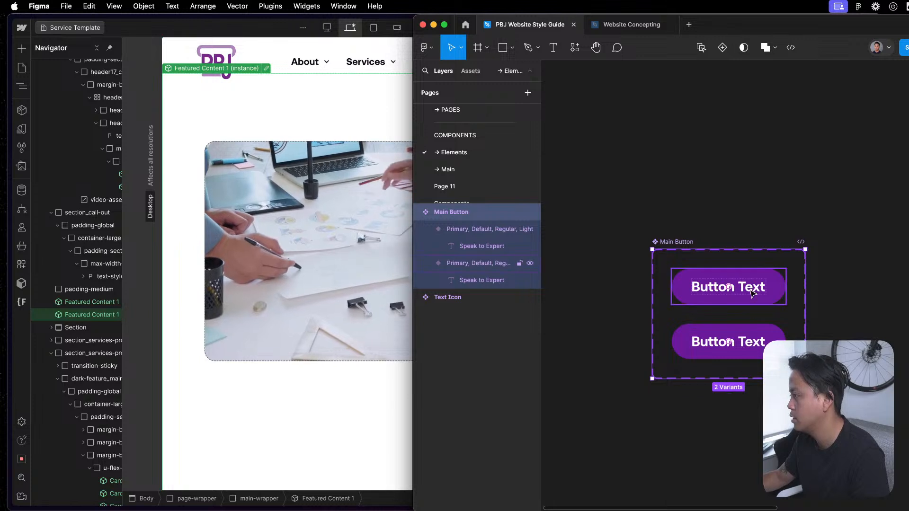
- Set the Theme of the lower Main Button variant to Dark
{"action": "left_click", "coordinate": [729, 291]}
{"action": "left_click", "coordinate": [739, 343]}
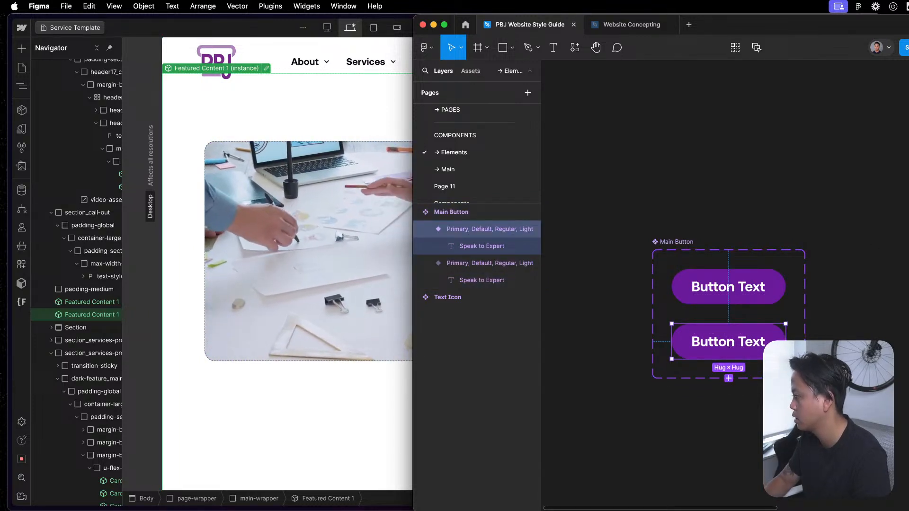
{"action": "left_click", "coordinate": [729, 157]}
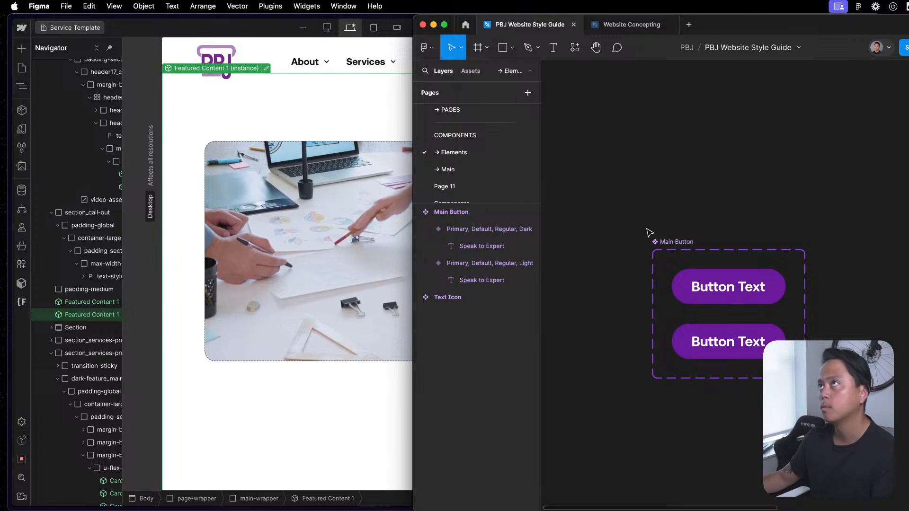
- Examine the Light and Dark variants of Main Button and compare their properties
{"action": "scroll", "coordinate": [848, 184], "scroll_direction": "down", "scroll_amount": 2}
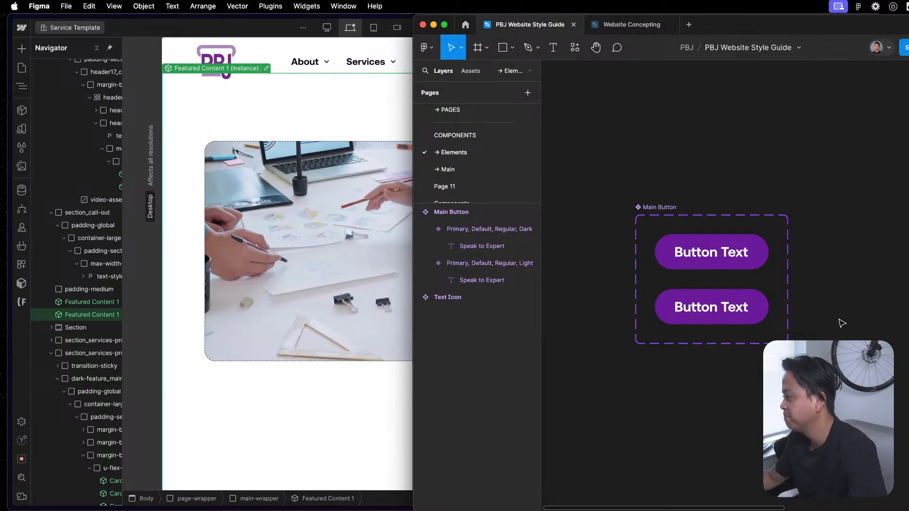
{"action": "left_click", "coordinate": [741, 321]}
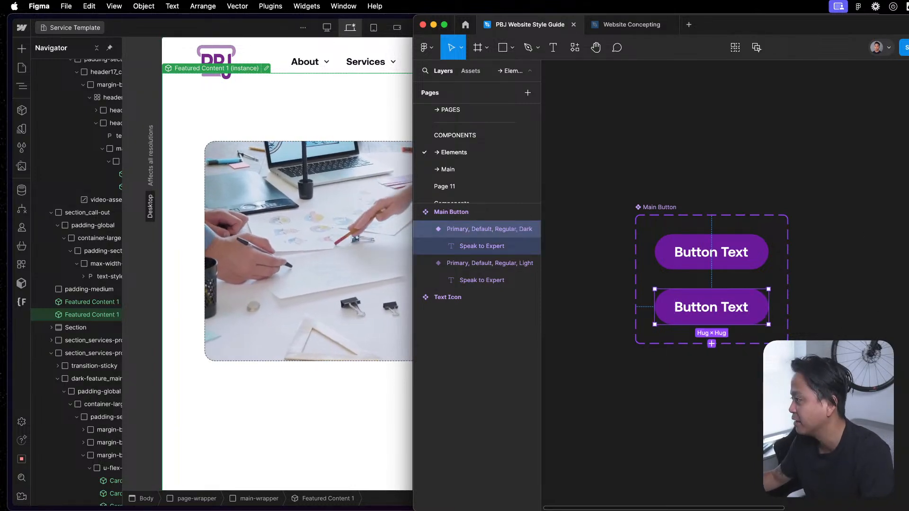
{"action": "scroll", "coordinate": [748, 405], "scroll_direction": "right", "scroll_amount": 1}
{"action": "scroll", "coordinate": [748, 405], "scroll_direction": "down", "scroll_amount": 1}
{"action": "left_click", "coordinate": [821, 330]}
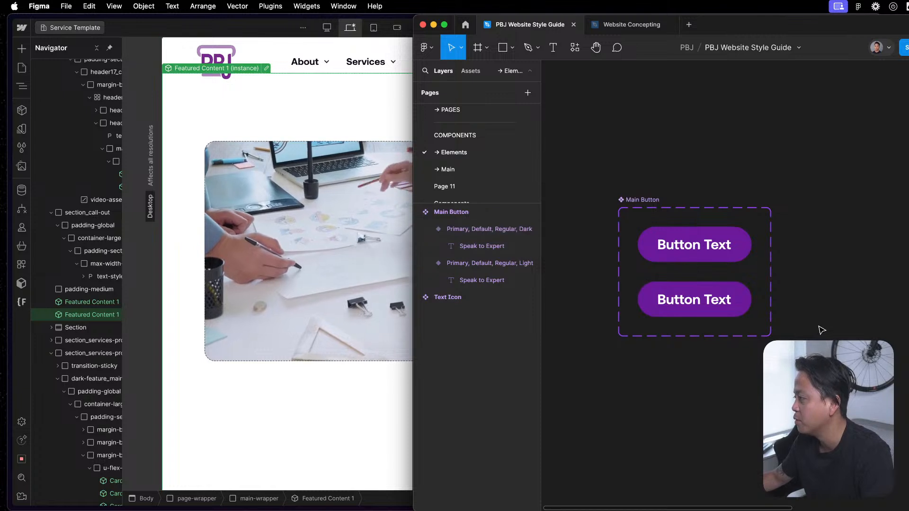
{"action": "left_click", "coordinate": [692, 300]}
{"action": "left_click", "coordinate": [746, 251]}
{"action": "left_click", "coordinate": [789, 256]}
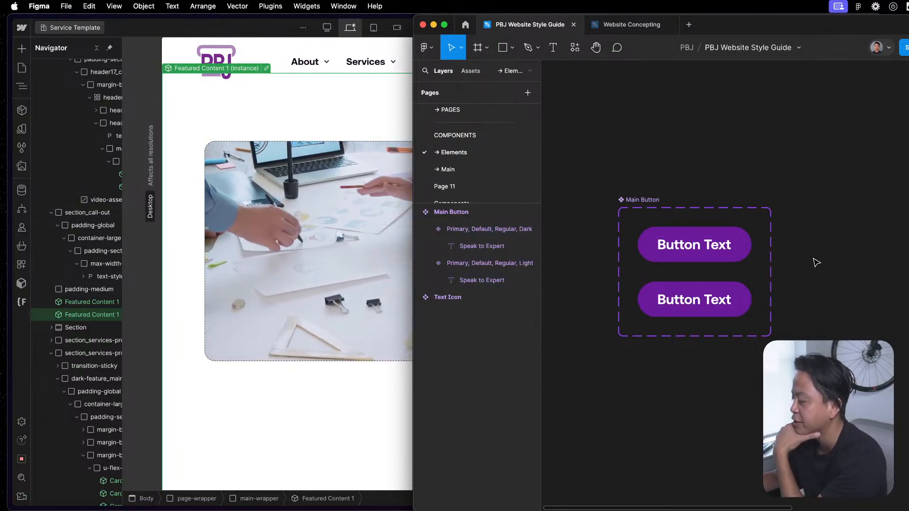
{"action": "left_click", "coordinate": [750, 298]}
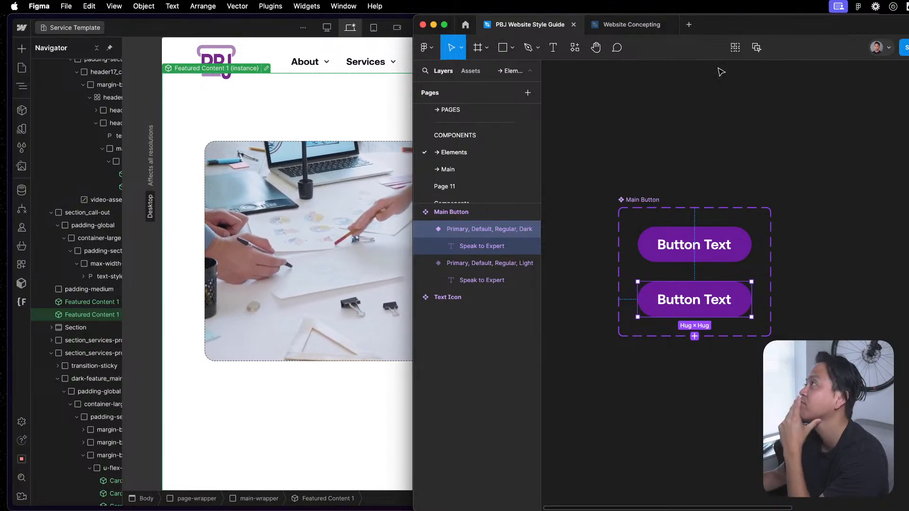
{"action": "left_click", "coordinate": [800, 219]}
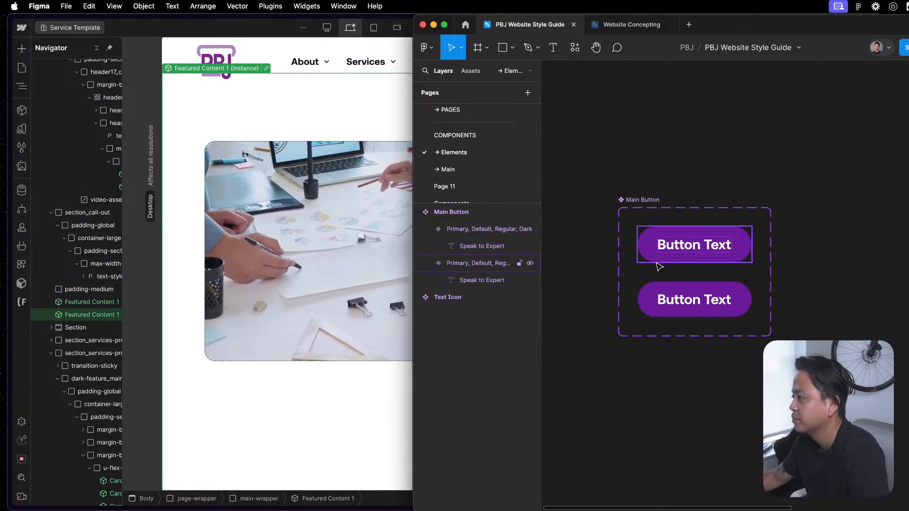
- Change the Dark button variant's background to a lighter purple from the library colours
{"action": "left_click", "coordinate": [694, 300]}
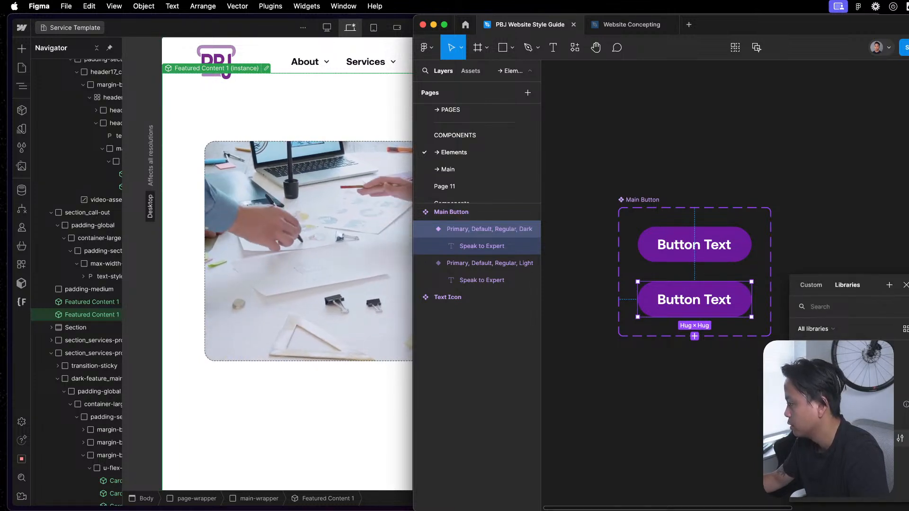
{"action": "left_click", "coordinate": [829, 438]}
{"action": "left_click", "coordinate": [665, 212]}
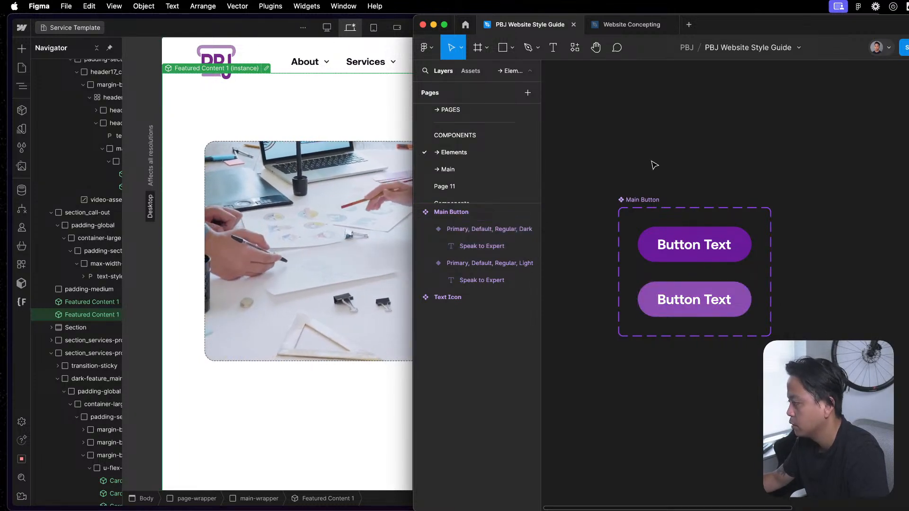
- Enlarge the Main Button component set's frame and increase the vertical gap between its two variants
{"action": "left_click", "coordinate": [647, 202]}
{"action": "left_click_drag", "start_coordinate": [771, 336], "coordinate": [899, 431]}
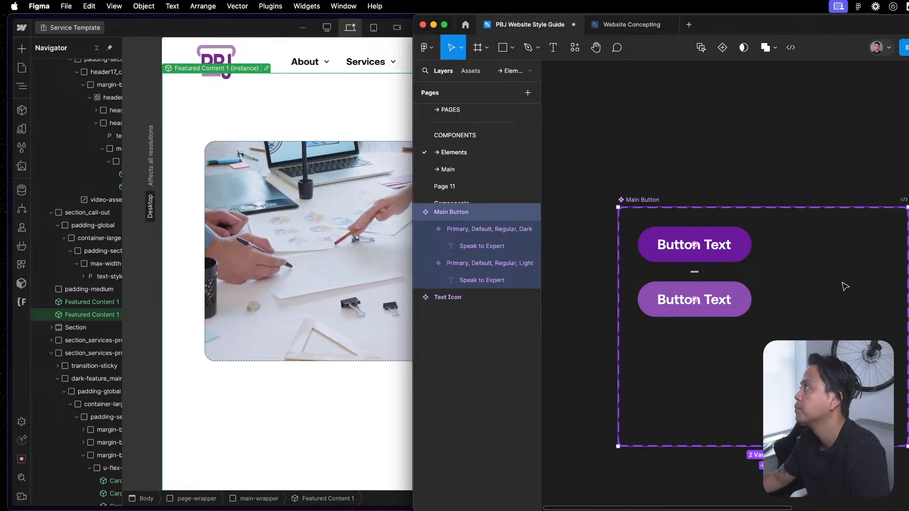
{"action": "left_click", "coordinate": [749, 168]}
{"action": "scroll", "coordinate": [715, 142], "scroll_direction": "right", "scroll_amount": 3}
{"action": "left_click_drag", "start_coordinate": [681, 277], "coordinate": [681, 304]}
{"action": "left_click", "coordinate": [818, 286]}
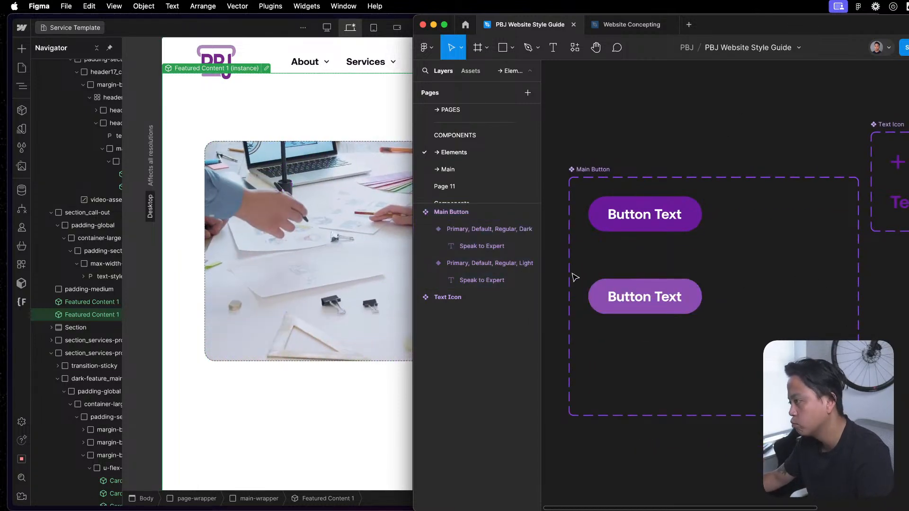
- Place a rectangle about 344 × 57 behind the Dark button variant, extending past both sides of the component set
{"action": "key", "text": "r"}
{"action": "mouse_move", "coordinate": [568, 274]}
{"action": "left_mouse_down"}
{"action": "mouse_move", "coordinate": [781, 331]}
{"action": "mouse_move", "coordinate": [829, 328]}
{"action": "left_mouse_up"}
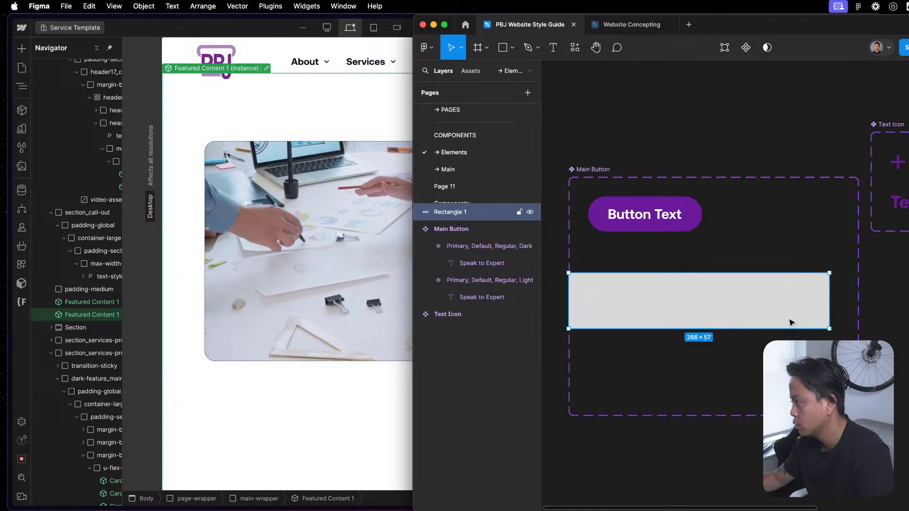
{"action": "right_click", "coordinate": [792, 323]}
{"action": "left_click", "coordinate": [833, 264]}
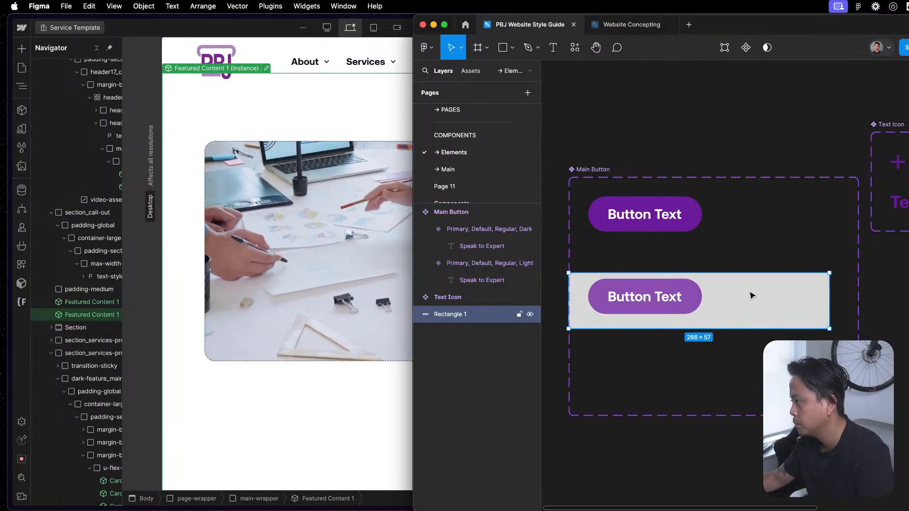
{"action": "left_click_drag", "start_coordinate": [755, 288], "coordinate": [731, 295]}
{"action": "left_click_drag", "start_coordinate": [805, 305], "coordinate": [883, 301]}
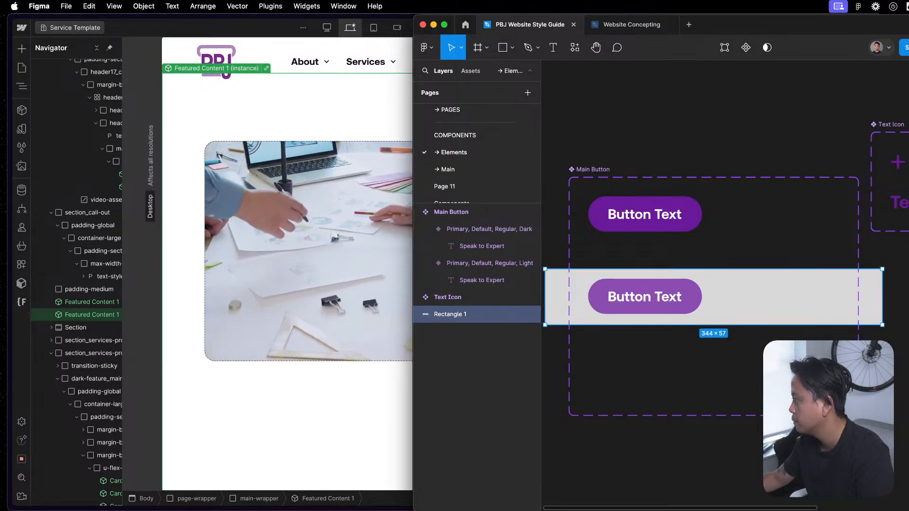
- Fill the rectangle behind the Dark button variant with very dark purple
{"action": "left_click", "coordinate": [908, 219]}
{"action": "left_click", "coordinate": [903, 426]}
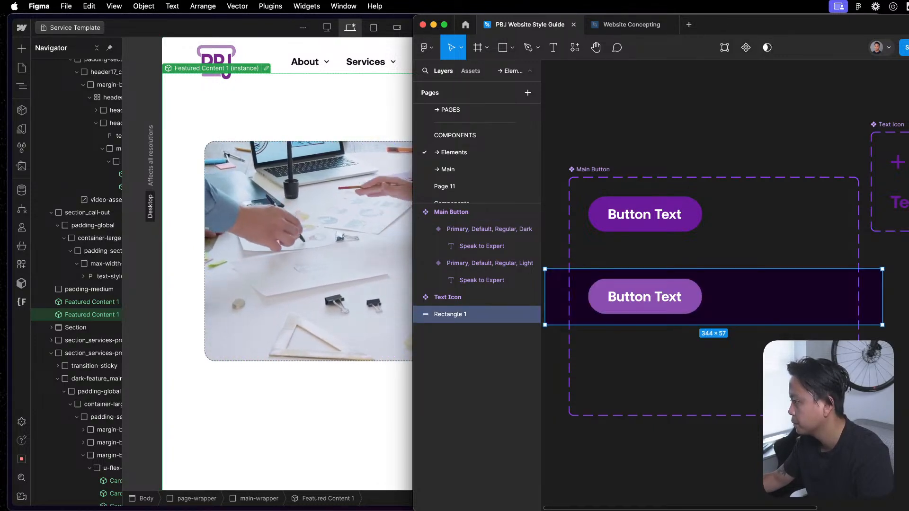
{"action": "key", "text": "Escape"}
- Give the Main Button component set a white background fill
{"action": "scroll", "coordinate": [743, 154], "scroll_direction": "down", "scroll_amount": 3}
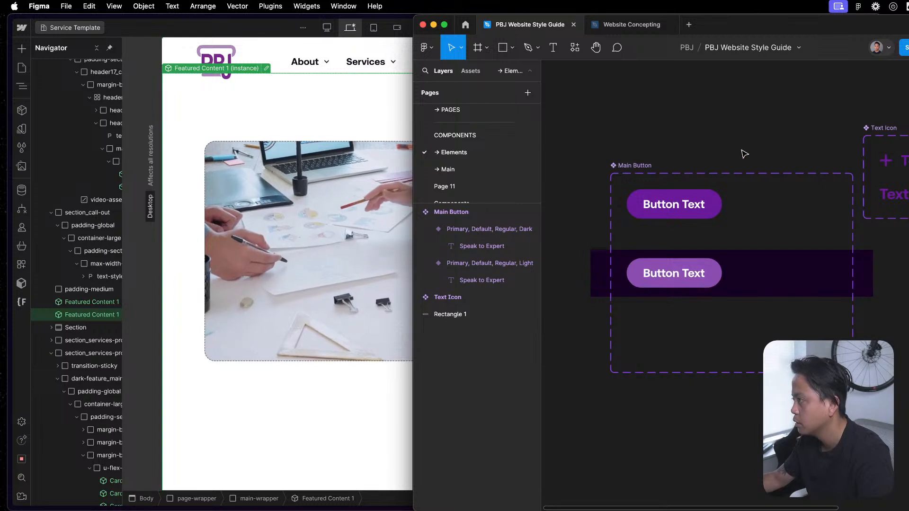
{"action": "left_click", "coordinate": [624, 165]}
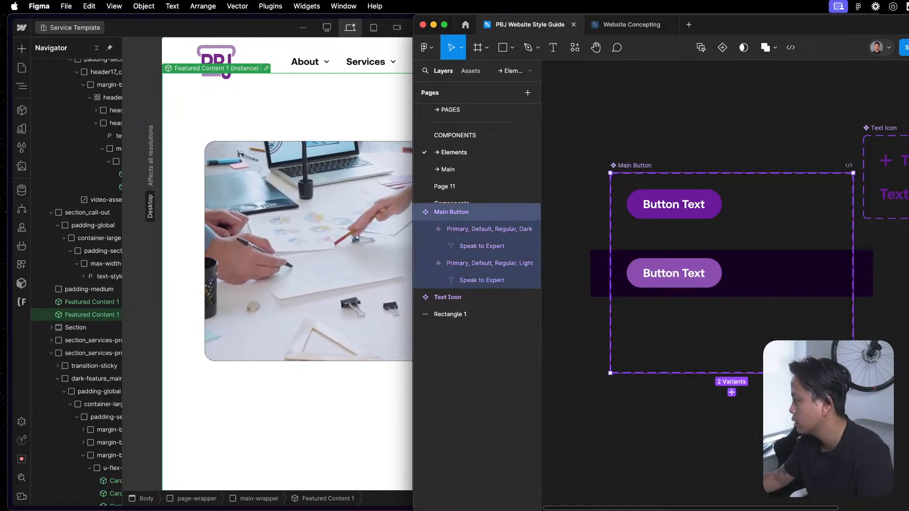
{"action": "left_click", "coordinate": [775, 151]}
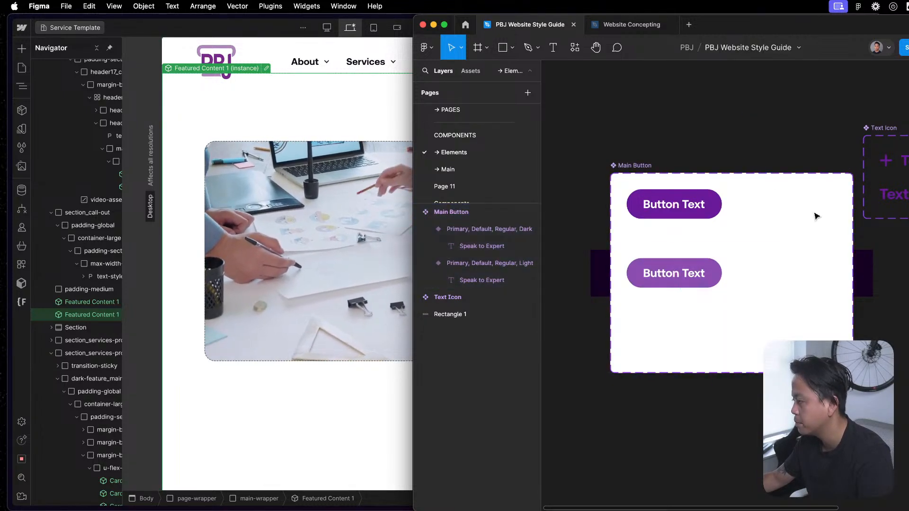
- Narrow the dark purple rectangle to about 335 × 57 and select the Main Button component set
{"action": "left_click", "coordinate": [868, 279]}
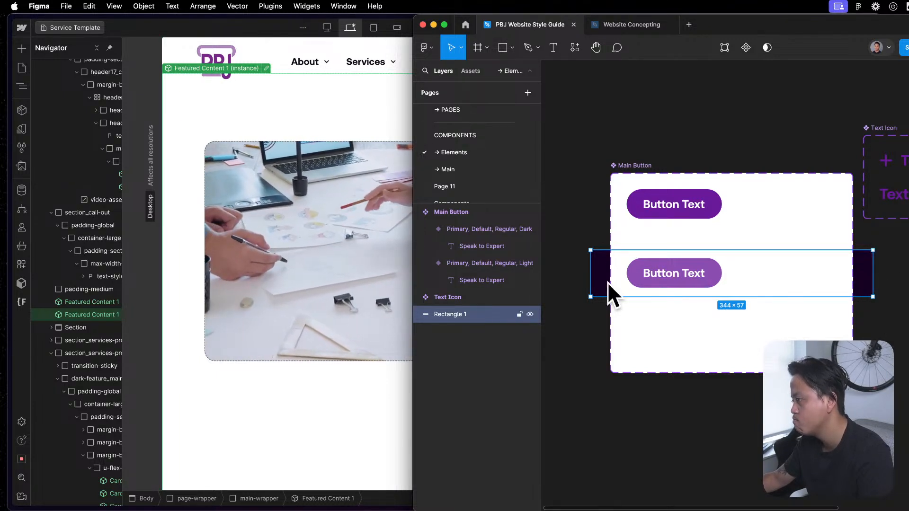
{"action": "mouse_move", "coordinate": [592, 277]}
{"action": "left_mouse_down"}
{"action": "mouse_move", "coordinate": [612, 282]}
{"action": "mouse_move", "coordinate": [597, 284]}
{"action": "left_mouse_up"}
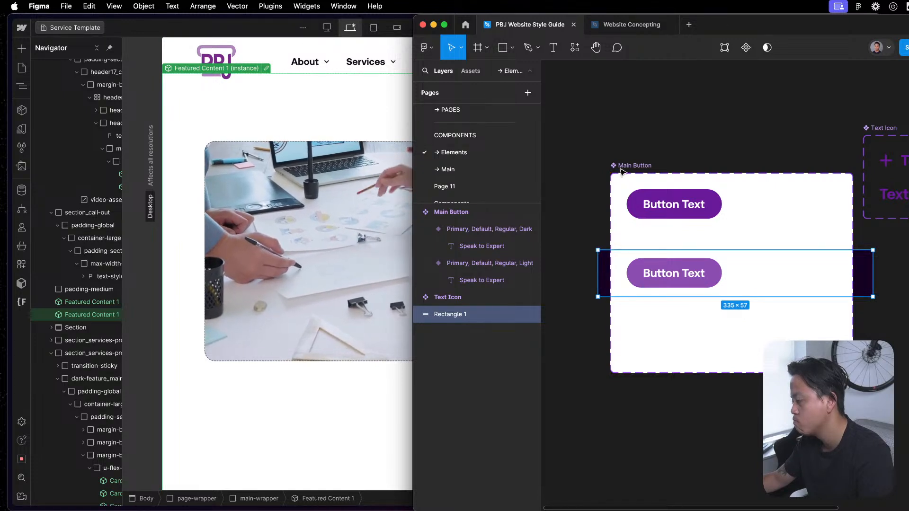
{"action": "left_click", "coordinate": [610, 210]}
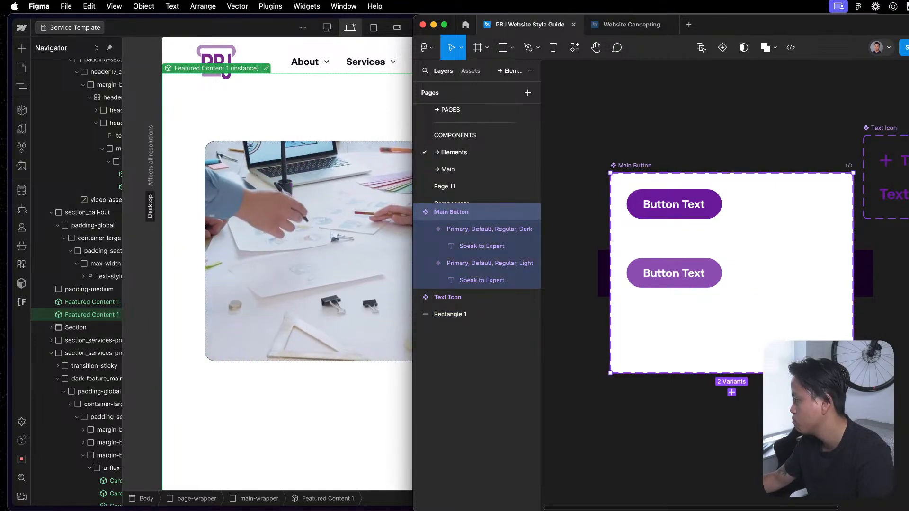
- Replace the Main Button set's white background with a copy of the dark rectangle placed behind the Light variant and filled white
{"action": "left_click", "coordinate": [804, 278]}
{"action": "left_click_drag", "start_coordinate": [803, 278], "coordinate": [783, 224]}
{"action": "left_click", "coordinate": [908, 309]}
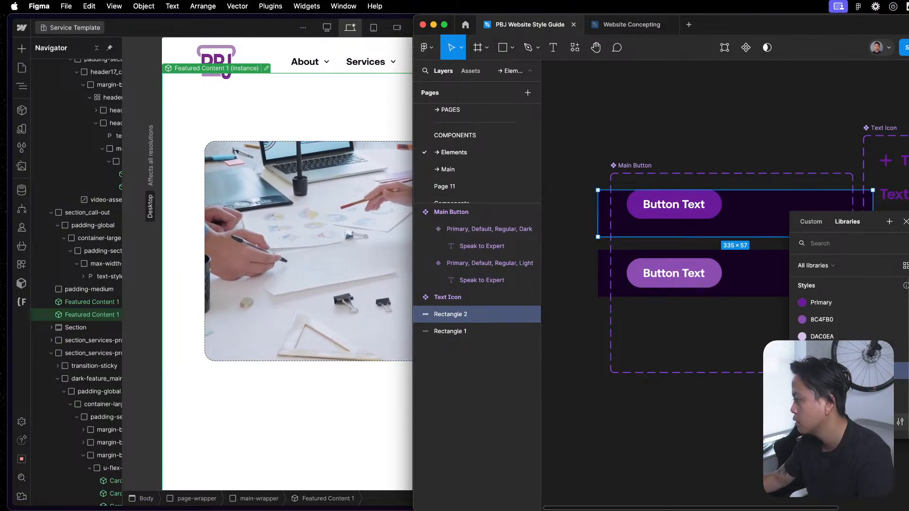
{"action": "left_click", "coordinate": [843, 388]}
{"action": "left_click", "coordinate": [908, 308]}
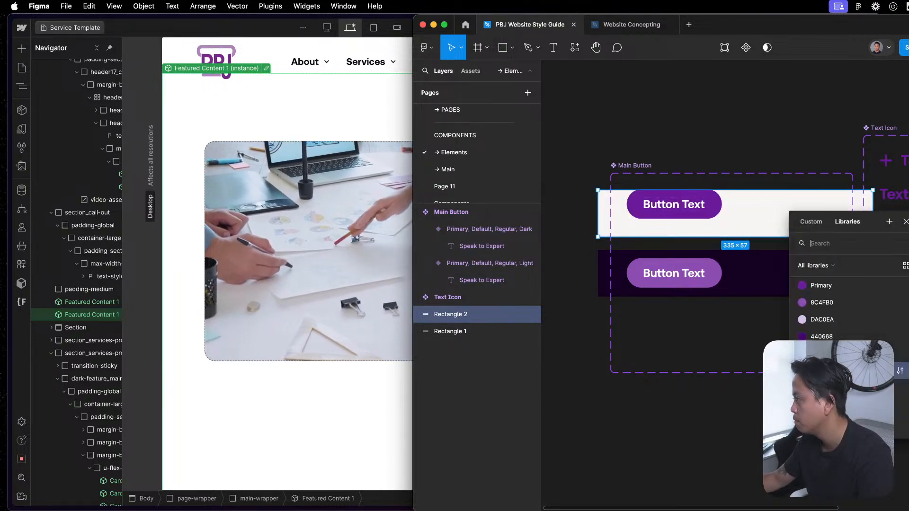
{"action": "key", "text": "Escape"}
- Move the Light Main Button variant down to centre it vertically on the white rectangle
{"action": "left_click", "coordinate": [692, 213]}
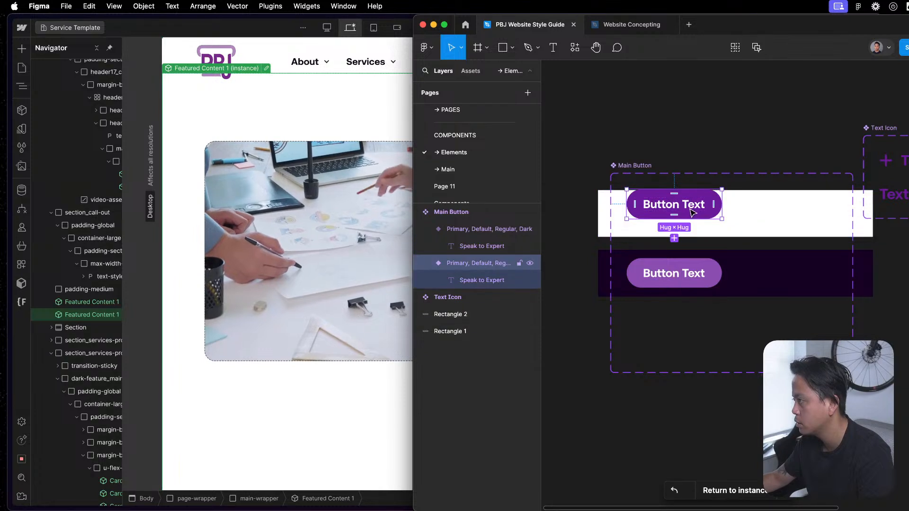
{"action": "left_click", "coordinate": [736, 454]}
{"action": "scroll", "coordinate": [748, 403], "scroll_direction": "down", "scroll_amount": 2}
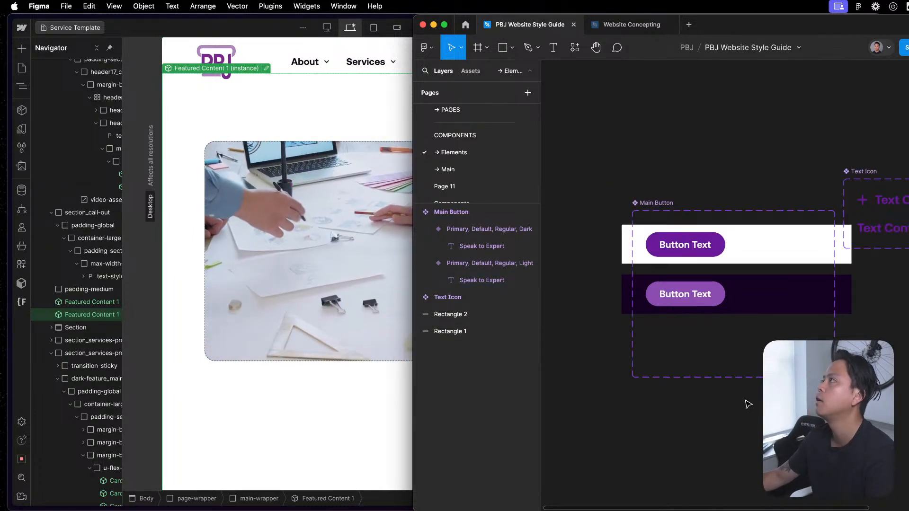
{"action": "scroll", "coordinate": [748, 404], "scroll_direction": "down", "scroll_amount": 2}
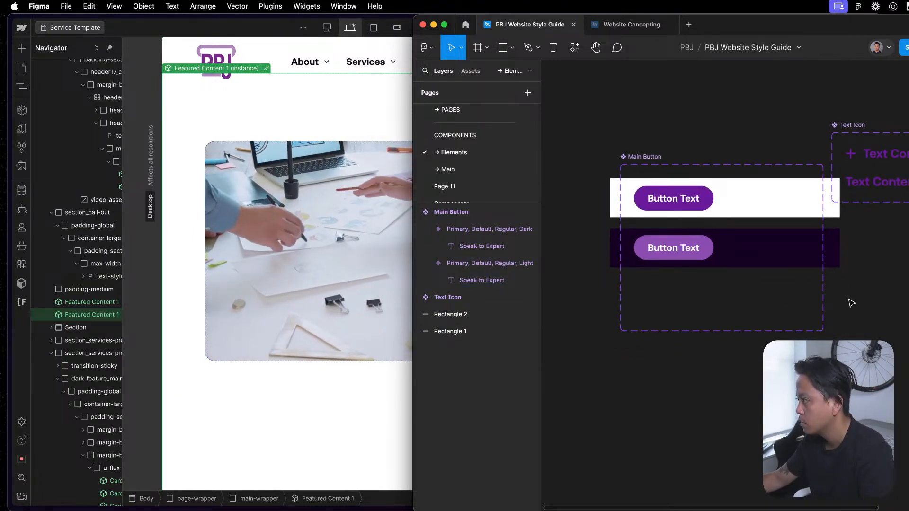
- Shift both background rectangles slightly to centre them horizontally behind the Main Button component set
{"action": "left_click_drag", "start_coordinate": [852, 303], "coordinate": [647, 373]}
{"action": "left_click_drag", "start_coordinate": [645, 197], "coordinate": [729, 149]}
{"action": "left_click", "coordinate": [632, 385]}
{"action": "left_click_drag", "start_coordinate": [642, 389], "coordinate": [801, 305]}
{"action": "scroll", "coordinate": [801, 306], "scroll_direction": "down", "scroll_amount": 1}
{"action": "scroll", "coordinate": [801, 306], "scroll_direction": "left", "scroll_amount": 1}
{"action": "left_click", "coordinate": [584, 237]}
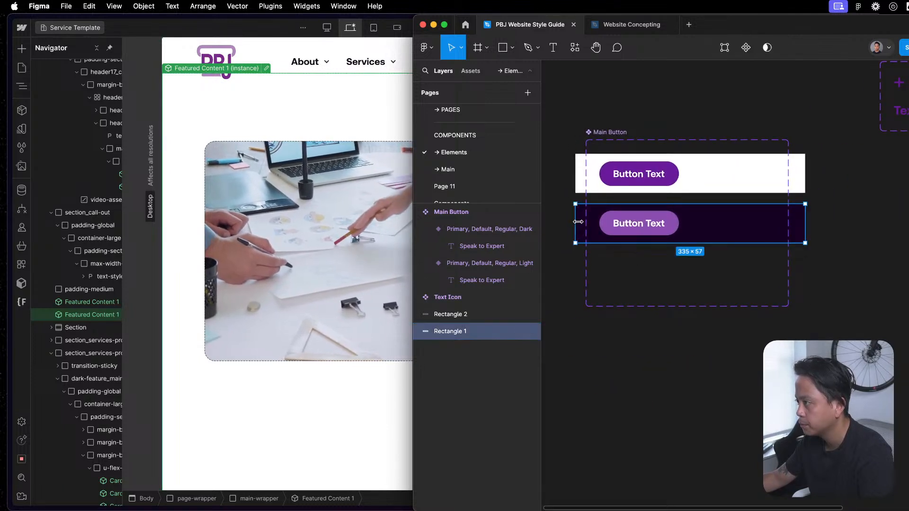
{"action": "left_click_drag", "start_coordinate": [845, 163], "coordinate": [795, 230]}
{"action": "left_click", "coordinate": [584, 319]}
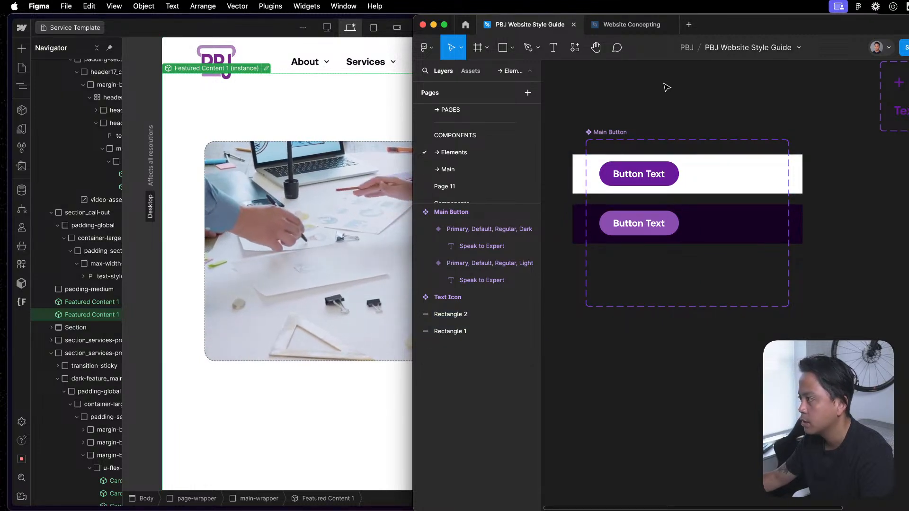
{"action": "scroll", "coordinate": [665, 110], "scroll_direction": "left", "scroll_amount": 2}
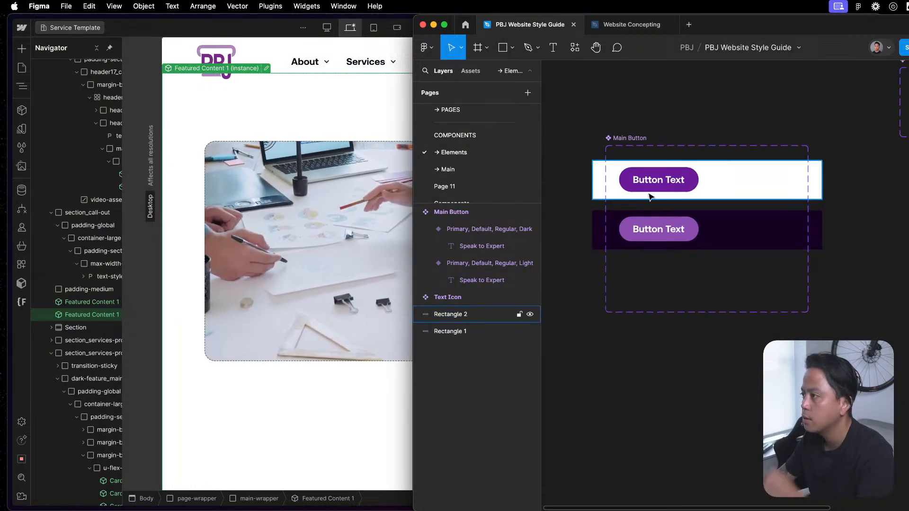
- Try the DAC0EA and Primary fill styles on the Dark Main Button variant and return it to 8C4FB0
{"action": "left_click", "coordinate": [742, 227]}
{"action": "left_click", "coordinate": [682, 229]}
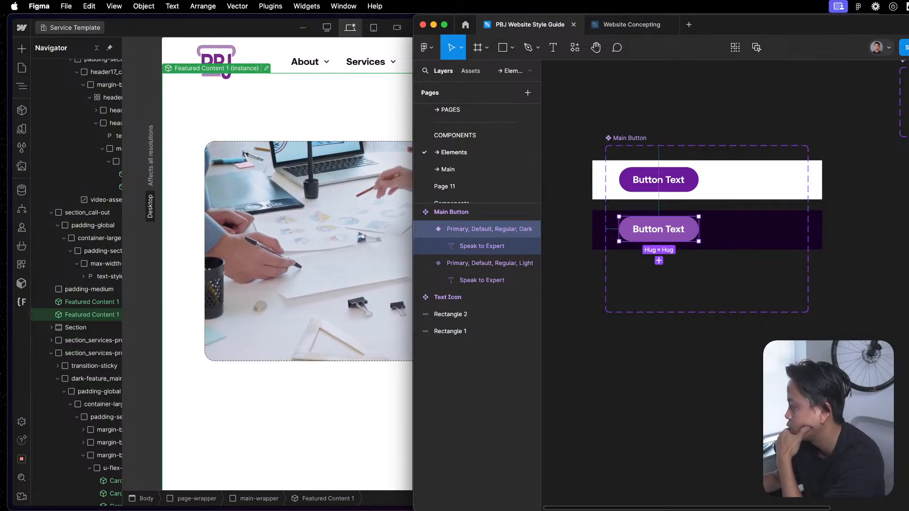
{"action": "key", "text": "shift+i"}
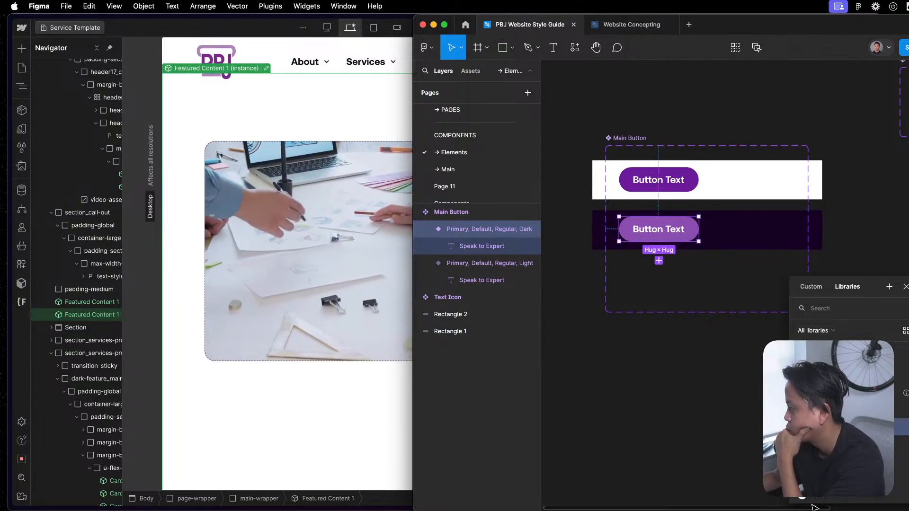
{"action": "scroll", "coordinate": [706, 227], "scroll_direction": "down", "scroll_amount": 1}
{"action": "key", "text": "Escape"}
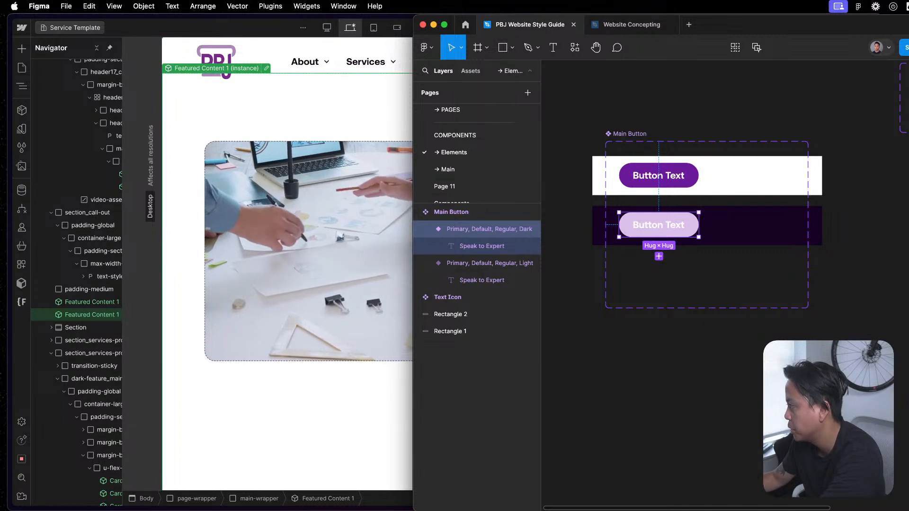
{"action": "key", "text": "shift+i"}
{"action": "key", "text": "Escape"}
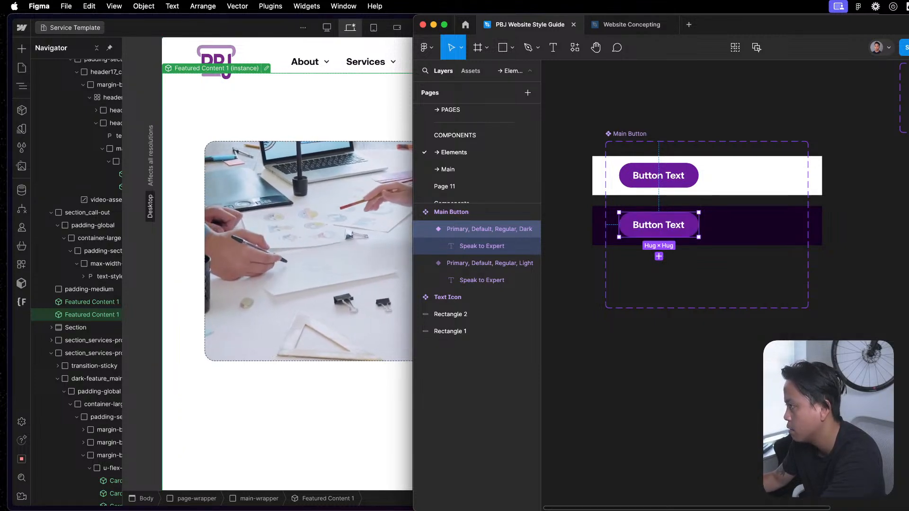
{"action": "key", "text": "Escape"}
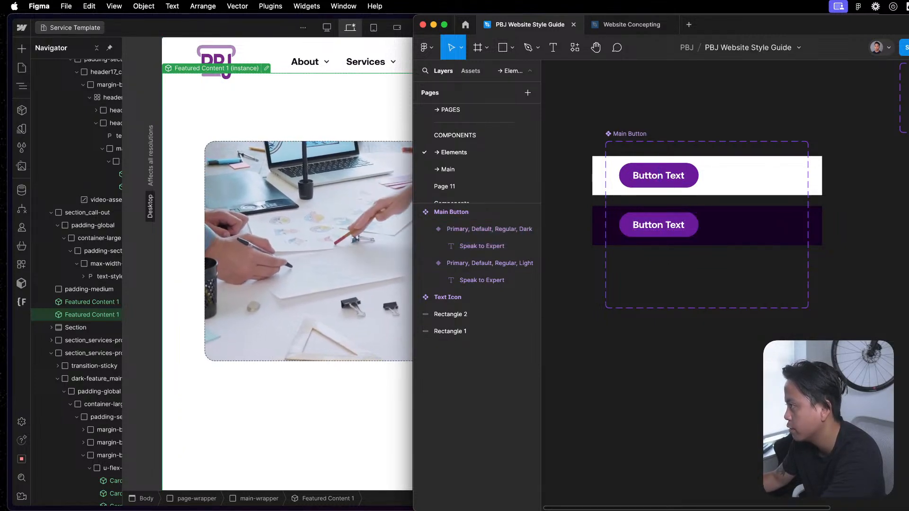
{"action": "left_click", "coordinate": [698, 232]}
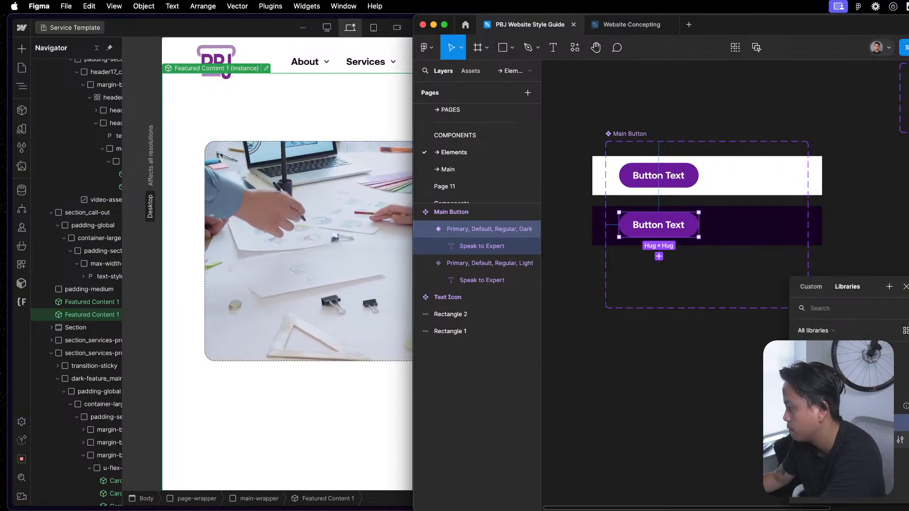
{"action": "key", "text": "Escape"}
{"action": "key", "text": "Escape"}
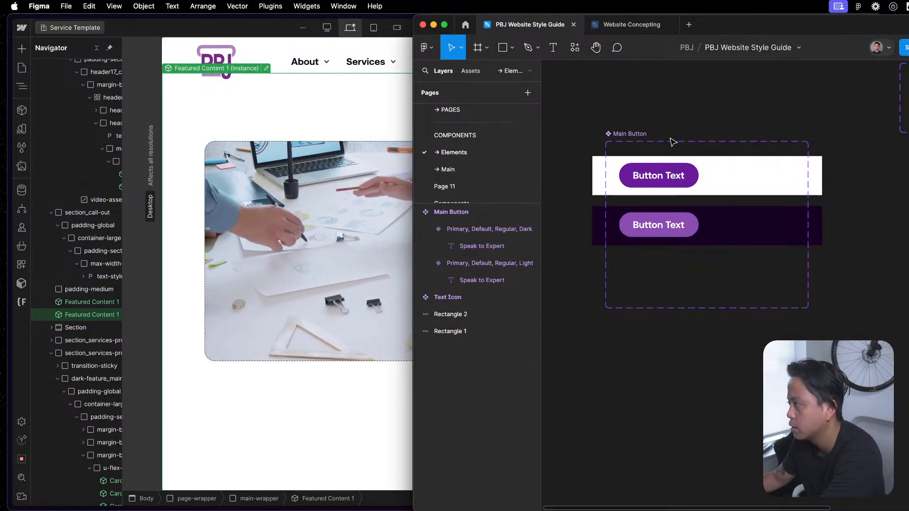
- Go to the Main components page and remove the card component set's white background fill
{"action": "left_click", "coordinate": [465, 169]}
{"action": "left_click", "coordinate": [787, 146]}
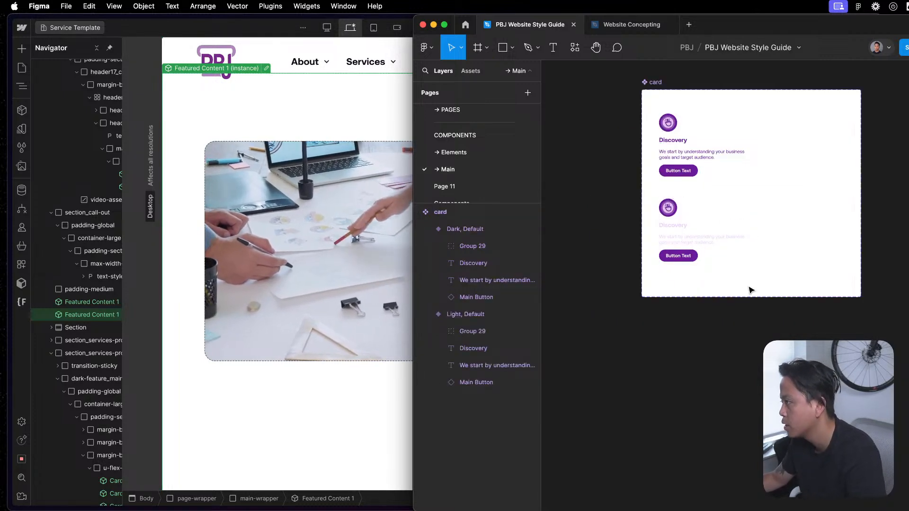
{"action": "scroll", "coordinate": [753, 297], "scroll_direction": "right", "scroll_amount": 2}
{"action": "scroll", "coordinate": [753, 297], "scroll_direction": "up", "scroll_amount": 2}
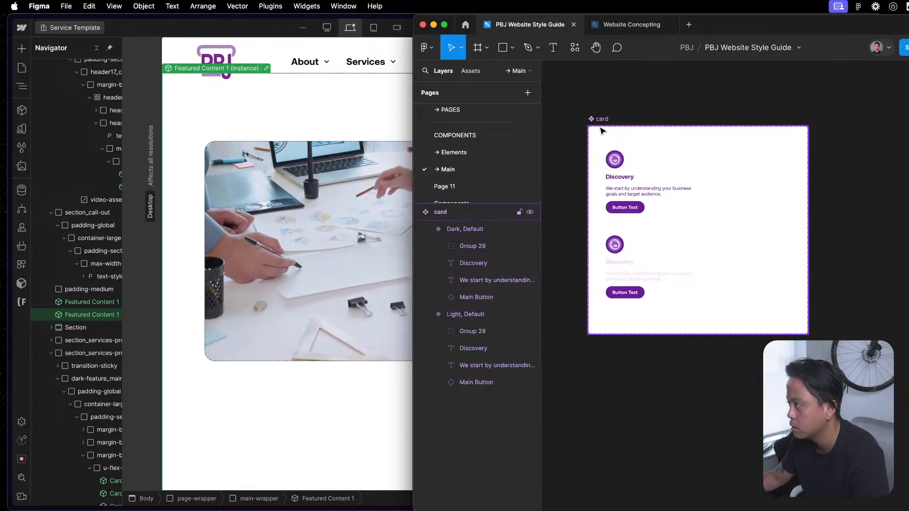
{"action": "left_click", "coordinate": [611, 158]}
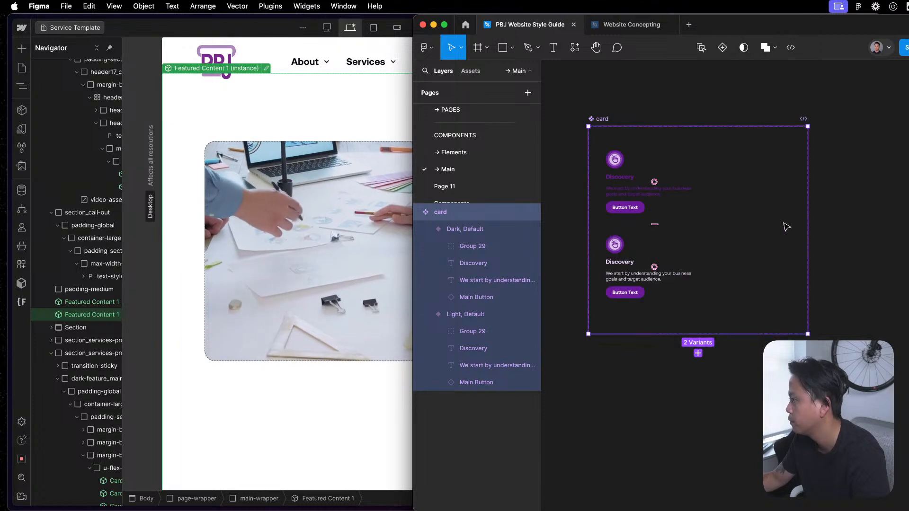
{"action": "left_click", "coordinate": [614, 110]}
- Place a rectangle about 850 × 261 behind the Light card variant and fill it with white
{"action": "key", "text": "r"}
{"action": "mouse_move", "coordinate": [561, 138]}
{"action": "left_mouse_down"}
{"action": "mouse_move", "coordinate": [818, 237]}
{"action": "mouse_move", "coordinate": [846, 226]}
{"action": "left_mouse_up"}
{"action": "right_click", "coordinate": [761, 193]}
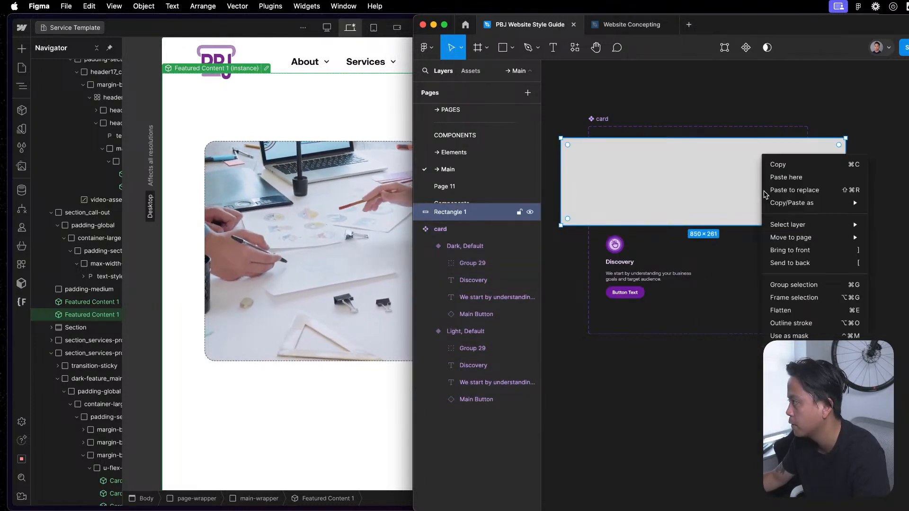
{"action": "left_click", "coordinate": [785, 262]}
{"action": "left_click", "coordinate": [772, 206]}
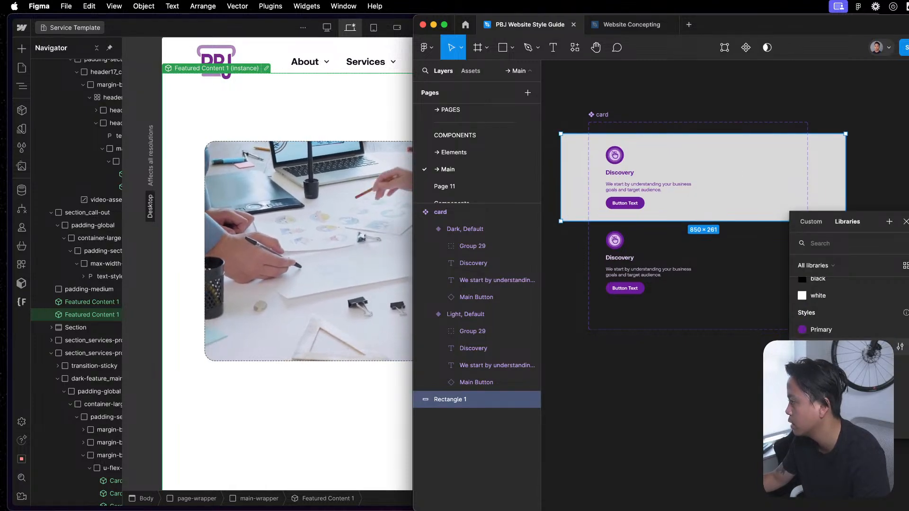
{"action": "left_click", "coordinate": [819, 322]}
- Duplicate the white rectangle behind the Dark card variant and fill the copy with very dark purple
{"action": "left_click_drag", "start_coordinate": [825, 176], "coordinate": [823, 268]}
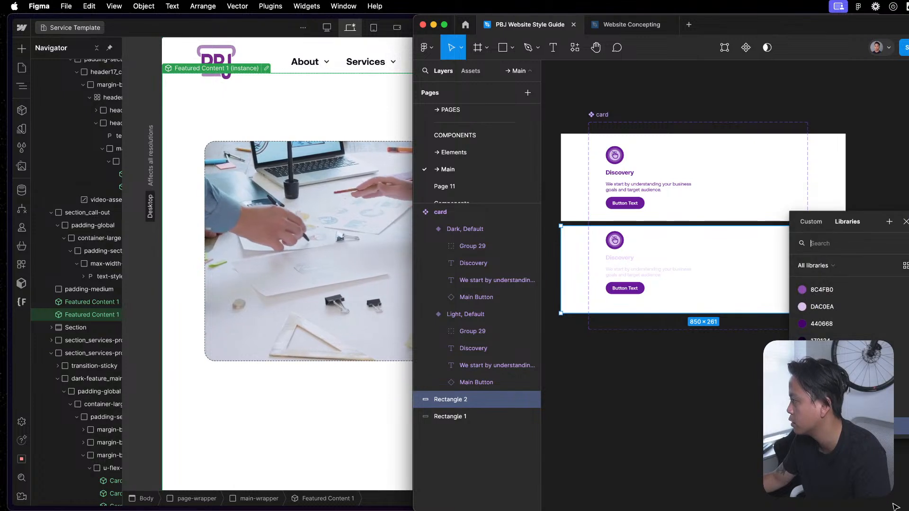
{"action": "left_click", "coordinate": [821, 305]}
{"action": "left_click", "coordinate": [734, 451]}
{"action": "scroll", "coordinate": [629, 306], "scroll_direction": "up", "scroll_amount": 2}
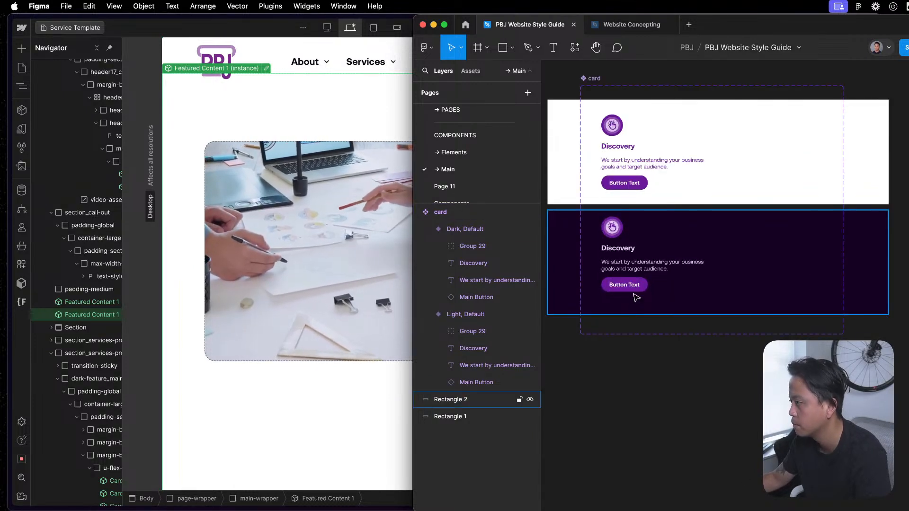
- Switch the Main Button instance in the Dark card variant to its Dark theme
{"action": "left_click", "coordinate": [640, 287]}
{"action": "left_click", "coordinate": [642, 287]}
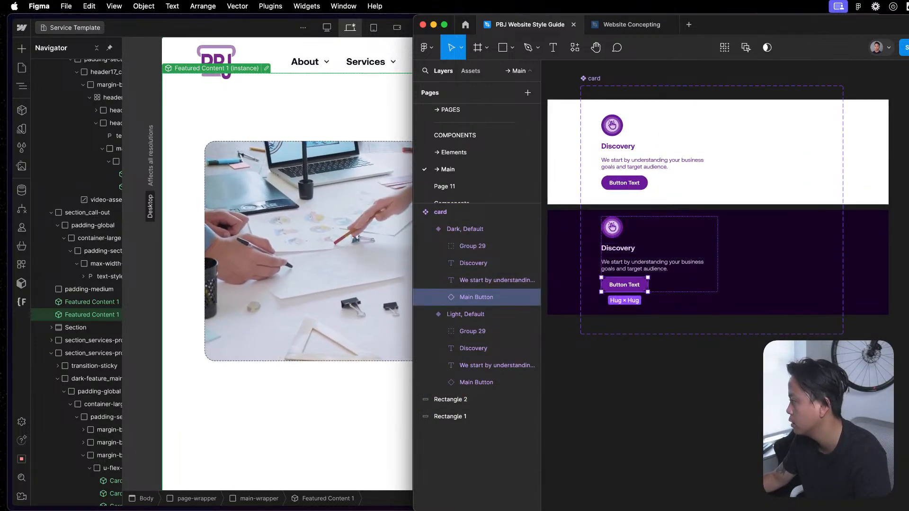
{"action": "left_click", "coordinate": [664, 389]}
{"action": "scroll", "coordinate": [633, 365], "scroll_direction": "up", "scroll_amount": 2}
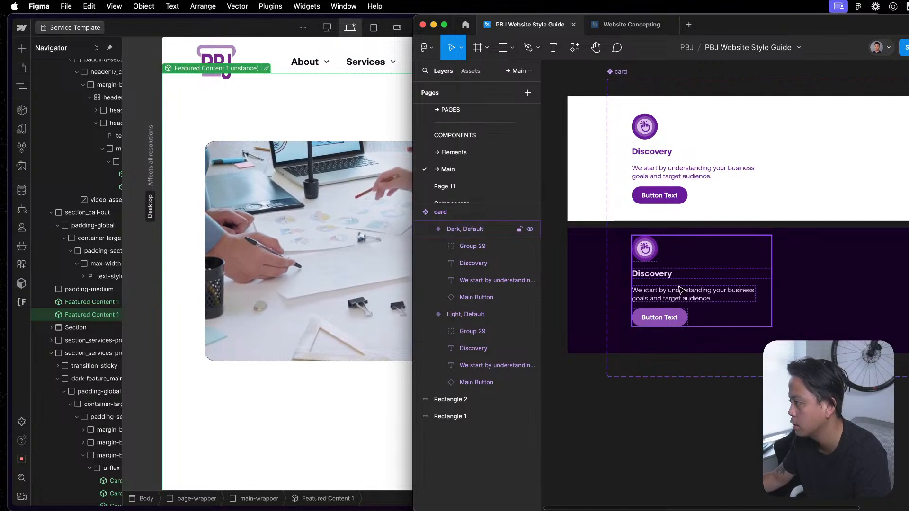
- Centre the Dark card variant vertically on its dark rectangle and shift both down slightly, away from the Light card
{"action": "left_click_drag", "start_coordinate": [681, 291], "coordinate": [686, 303]}
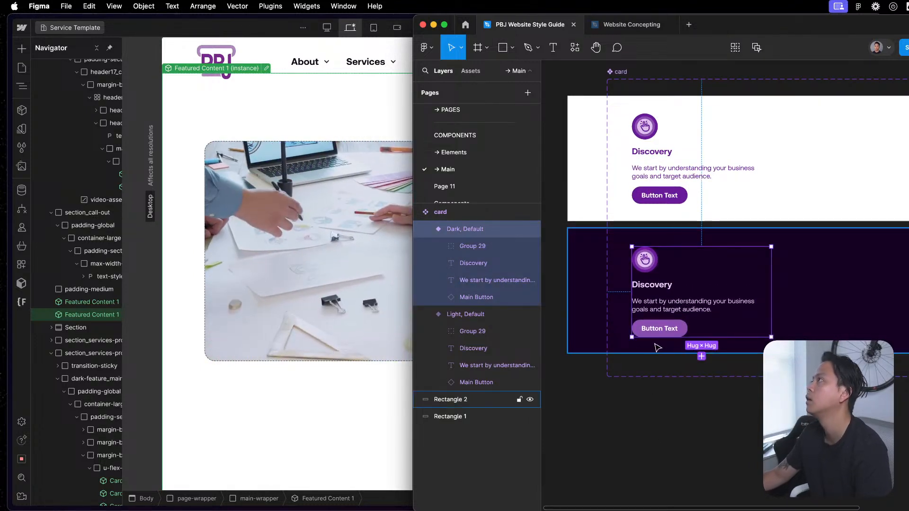
{"action": "left_click", "coordinate": [886, 256]}
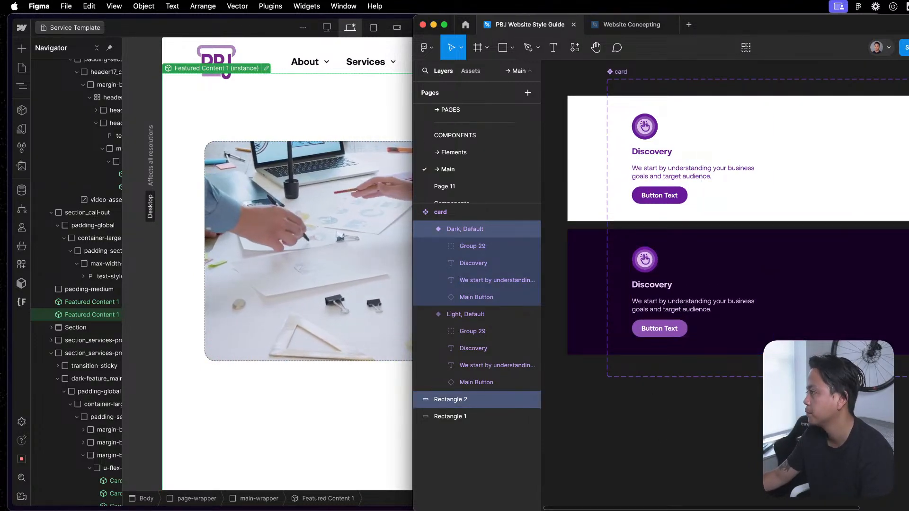
{"action": "left_click", "coordinate": [670, 296]}
{"action": "left_click_drag", "start_coordinate": [811, 298], "coordinate": [816, 305]}
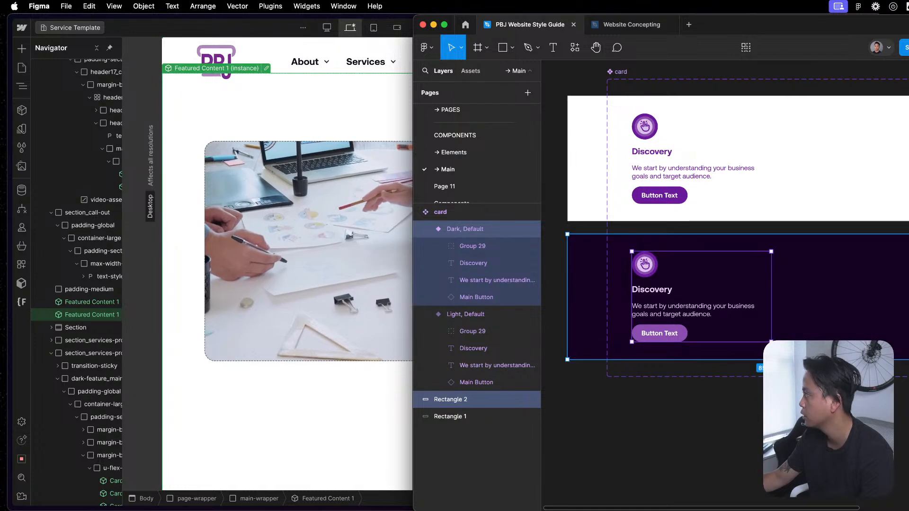
{"action": "left_click", "coordinate": [816, 421]}
{"action": "scroll", "coordinate": [816, 421], "scroll_direction": "down", "scroll_amount": 2}
{"action": "scroll", "coordinate": [816, 421], "scroll_direction": "right", "scroll_amount": 1}
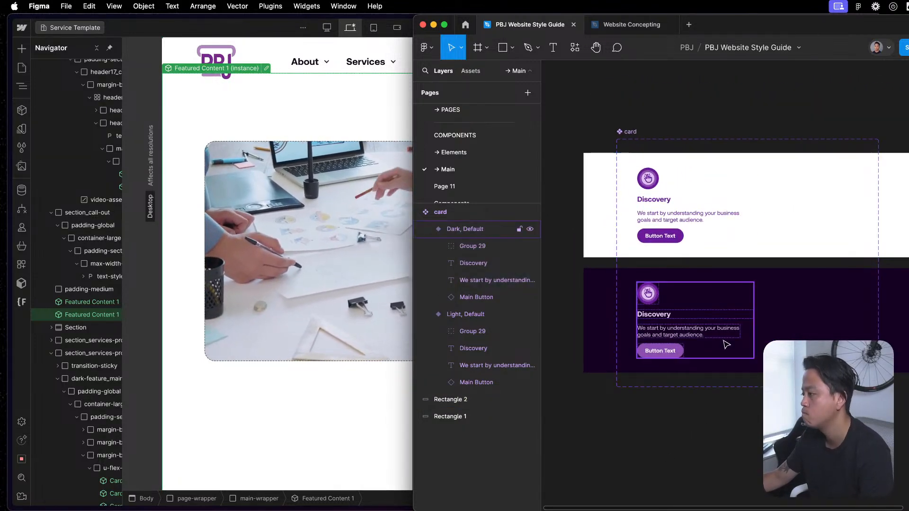
{"action": "scroll", "coordinate": [701, 459], "scroll_direction": "up", "scroll_amount": 1}
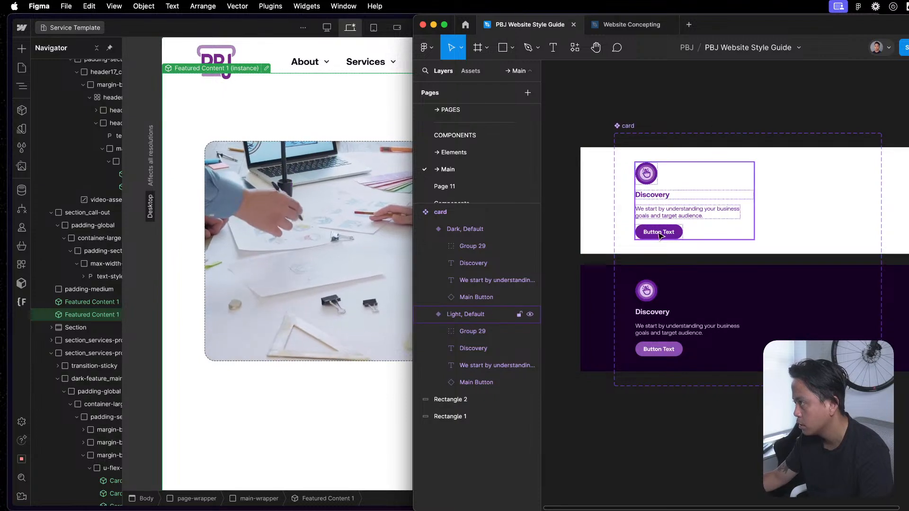
{"action": "left_click", "coordinate": [673, 167]}
{"action": "left_click", "coordinate": [672, 322]}
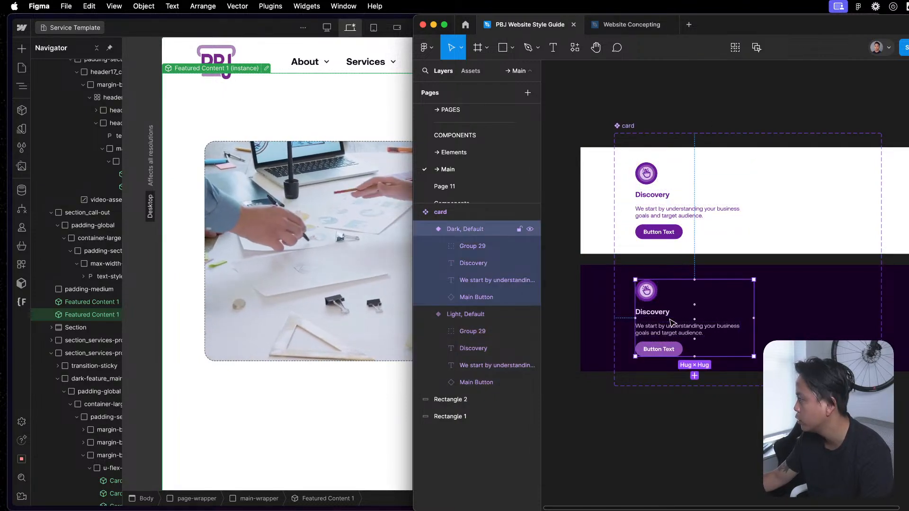
{"action": "left_click", "coordinate": [669, 204]}
{"action": "left_click", "coordinate": [672, 307]}
{"action": "left_click", "coordinate": [670, 208]}
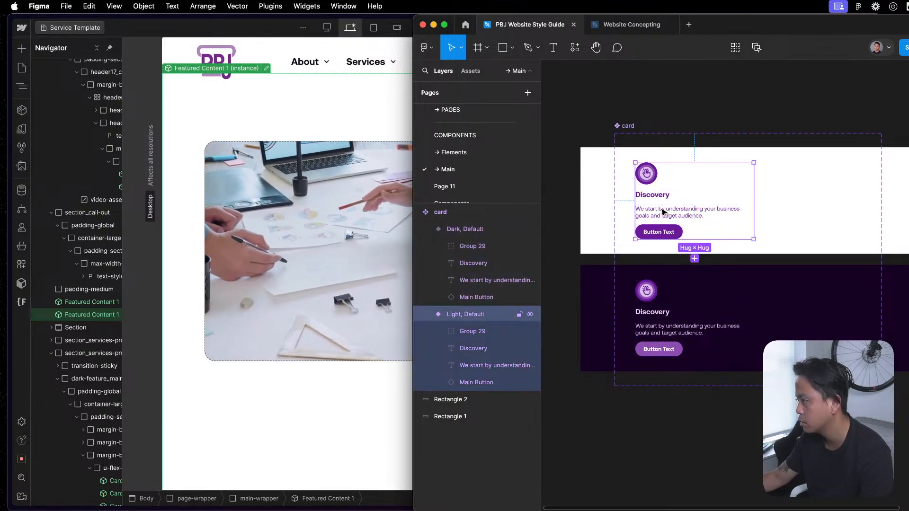
- Widen the card component set to leave empty space beside the Light and Dark variants
{"action": "left_click", "coordinate": [668, 133]}
{"action": "scroll", "coordinate": [753, 142], "scroll_direction": "down", "scroll_amount": 5}
{"action": "scroll", "coordinate": [734, 137], "scroll_direction": "right", "scroll_amount": 3}
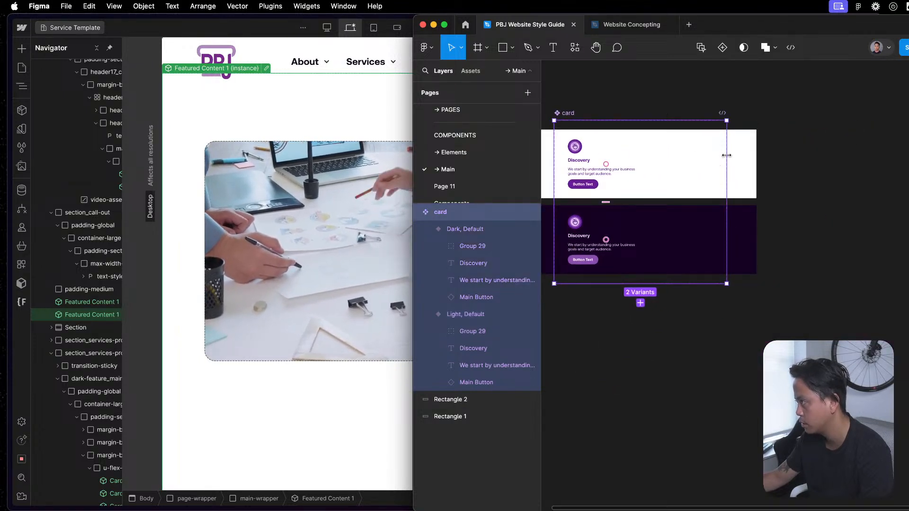
{"action": "left_click_drag", "start_coordinate": [726, 155], "coordinate": [861, 155]}
- Widen the white and dark rectangles together past the card component set's far edge and select the component set
{"action": "left_click", "coordinate": [715, 215]}
{"action": "left_click", "coordinate": [718, 162], "text": "shift"}
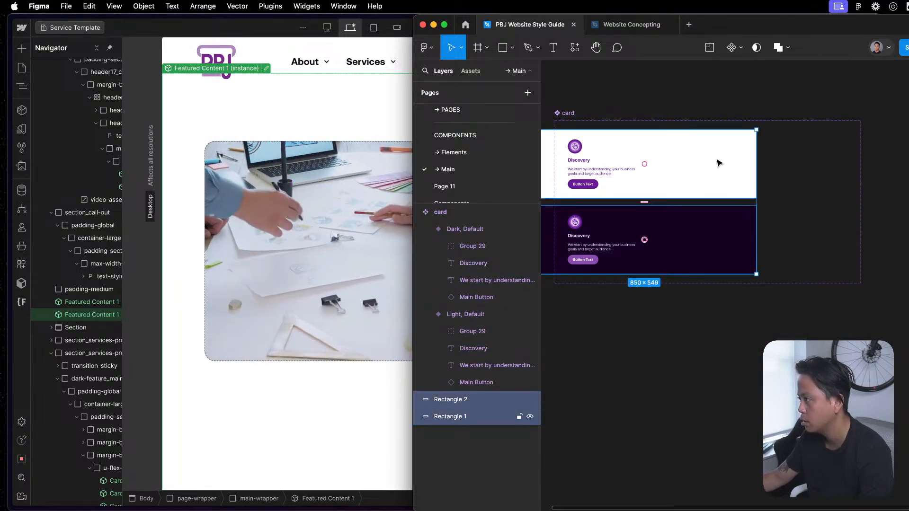
{"action": "left_click_drag", "start_coordinate": [757, 274], "coordinate": [812, 275]}
{"action": "left_click", "coordinate": [719, 411]}
{"action": "scroll", "coordinate": [719, 412], "scroll_direction": "left", "scroll_amount": 4}
{"action": "scroll", "coordinate": [719, 411], "scroll_direction": "up", "scroll_amount": 2}
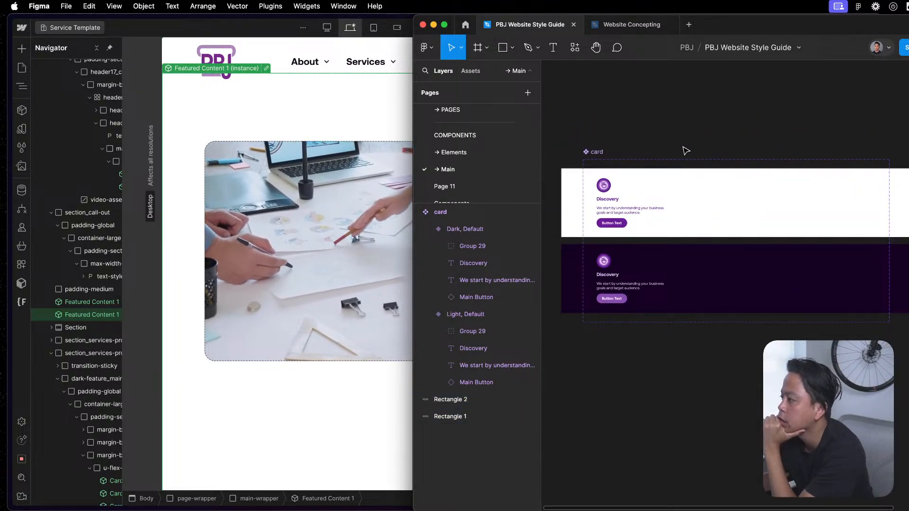
{"action": "left_click", "coordinate": [597, 151]}
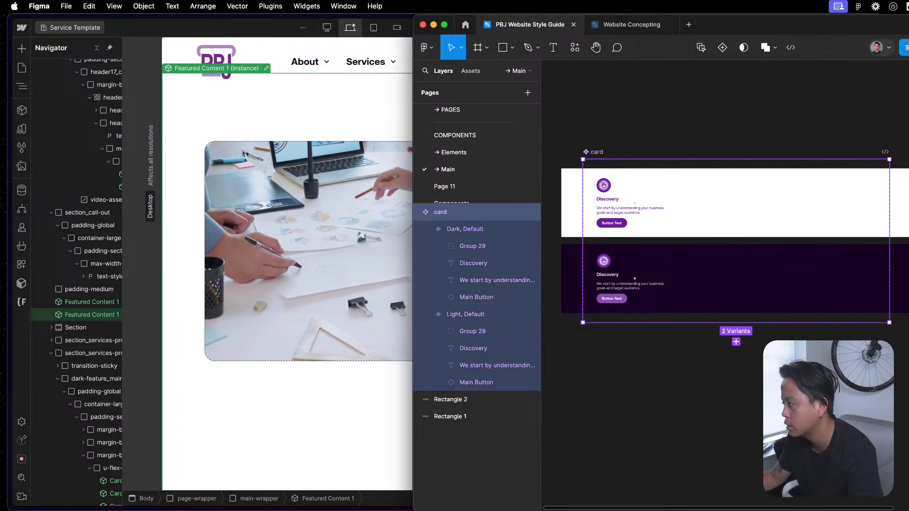
- Extend the card component set well below the dark rectangle, deselect it and maximise the Figma window
{"action": "left_click_drag", "start_coordinate": [750, 321], "coordinate": [708, 330]}
{"action": "left_click", "coordinate": [694, 432]}
{"action": "scroll", "coordinate": [606, 188], "scroll_direction": "up", "scroll_amount": 3}
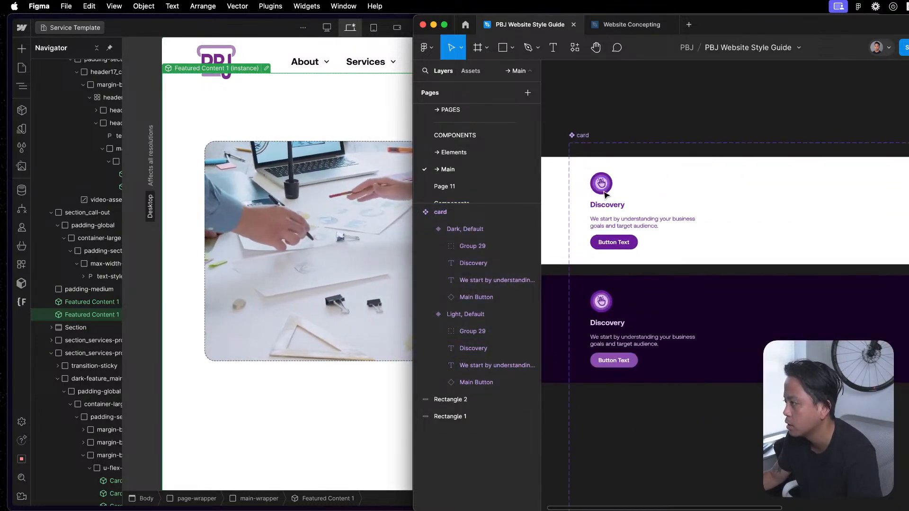
{"action": "double_click", "coordinate": [417, 19]}
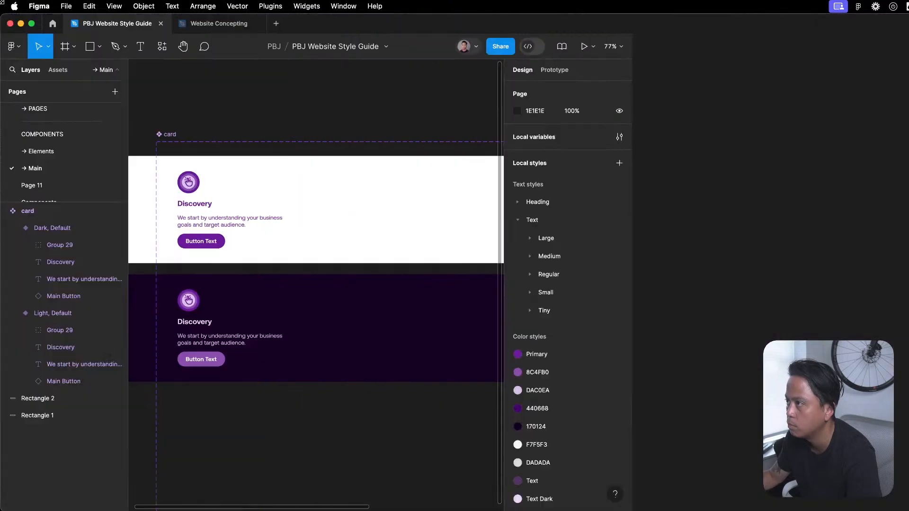
- Duplicate the Light card variant beside the original inside the component set and set the copy's Style value to B
{"action": "left_click_drag", "start_coordinate": [324, 293], "coordinate": [548, 300]}
{"action": "left_click", "coordinate": [447, 195]}
{"action": "left_click_drag", "start_coordinate": [440, 229], "coordinate": [608, 230]}
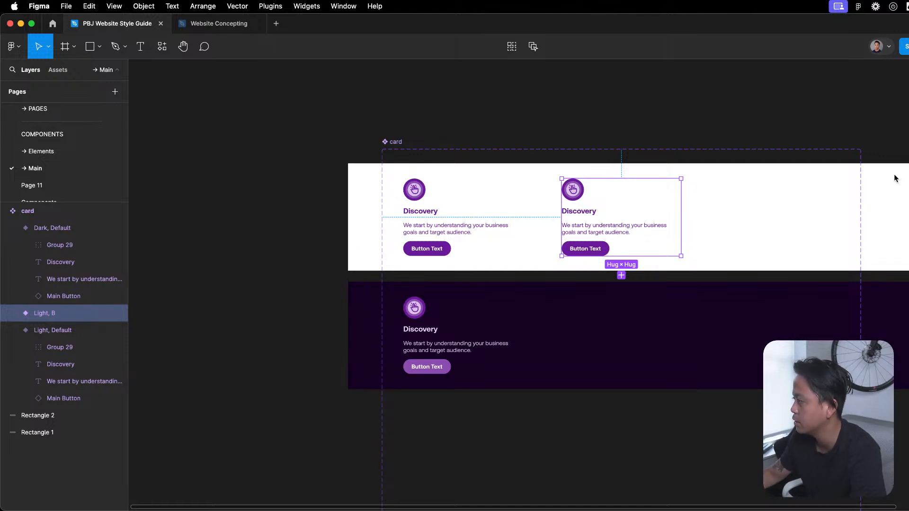
- Set the Style value of the original Light and Dark card variants to A
{"action": "left_click", "coordinate": [452, 227]}
{"action": "left_click", "coordinate": [462, 336], "text": "shift"}
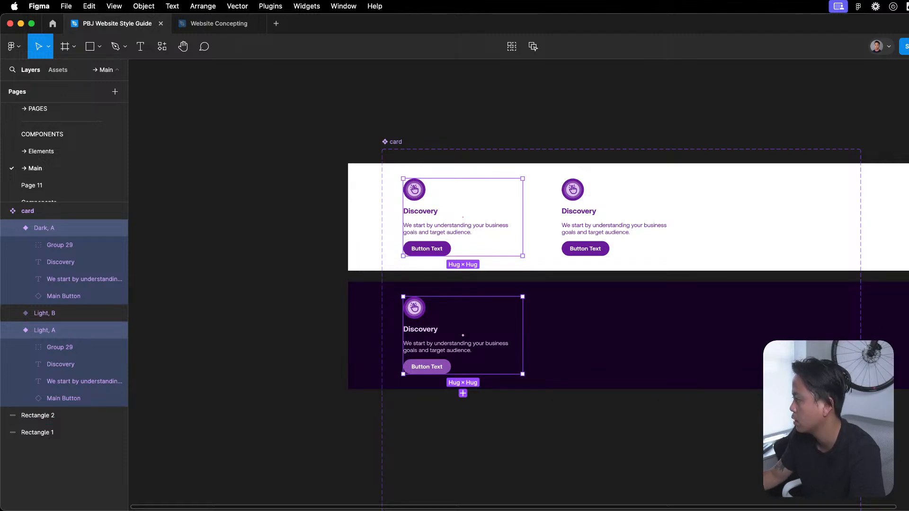
{"action": "left_click", "coordinate": [777, 114]}
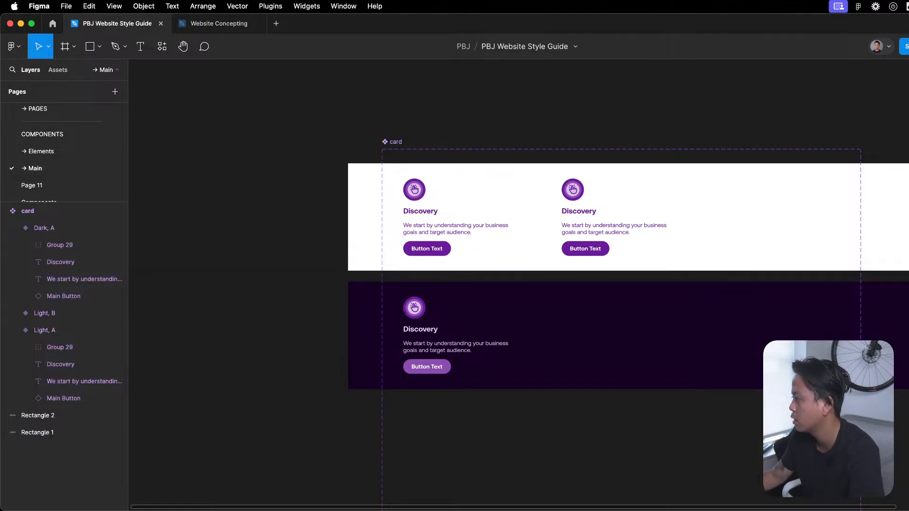
- Open the card component set's Style variant property, close it again and select the Light, B variant
{"action": "left_click", "coordinate": [463, 335]}
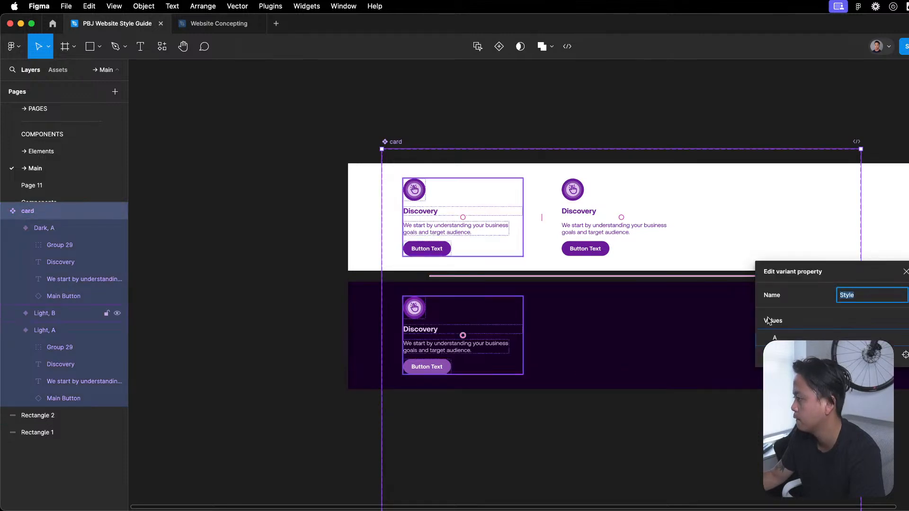
{"action": "key", "text": "Escape"}
{"action": "left_click", "coordinate": [659, 109]}
{"action": "left_click", "coordinate": [590, 246]}
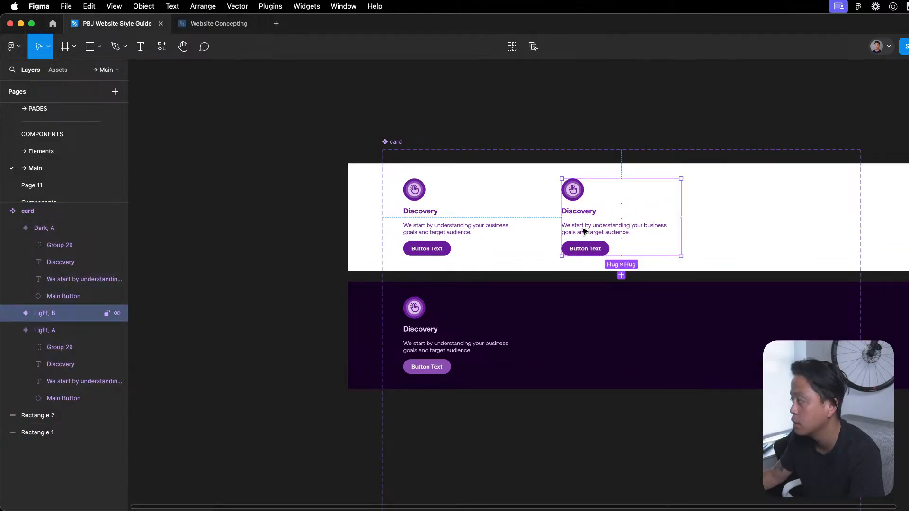
{"action": "scroll", "coordinate": [583, 231], "scroll_direction": "up", "scroll_amount": 2}
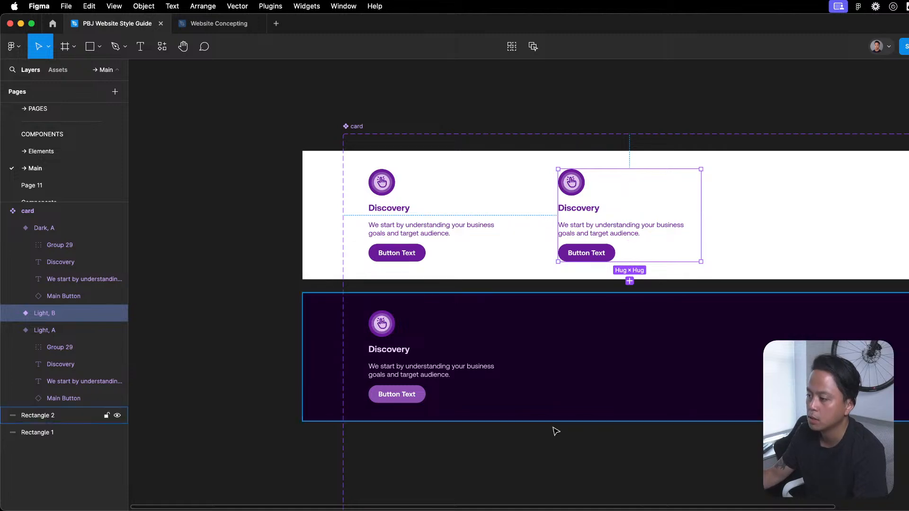
- Switch to Webflow and examine the dark section's service cards and the Featured Content 1 instance's properties, then return to Figma
{"action": "key", "text": "ctrl+Up"}
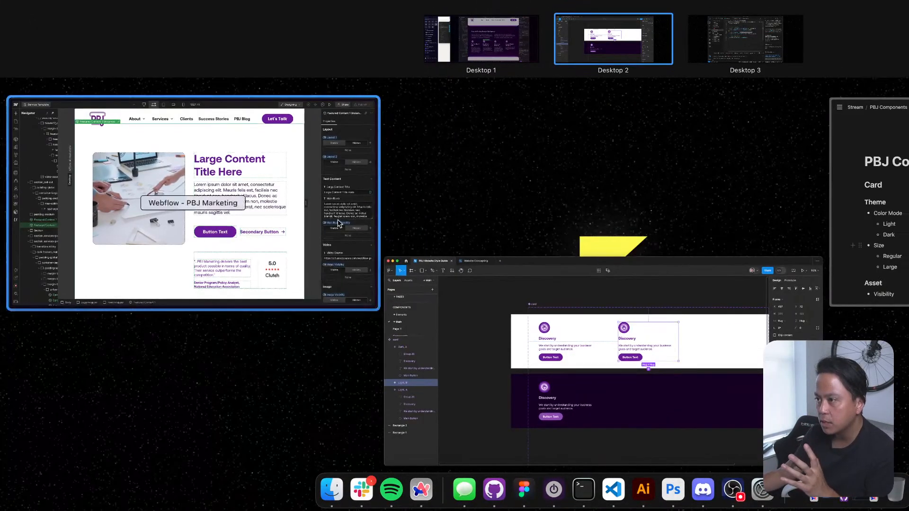
{"action": "left_click", "coordinate": [323, 226]}
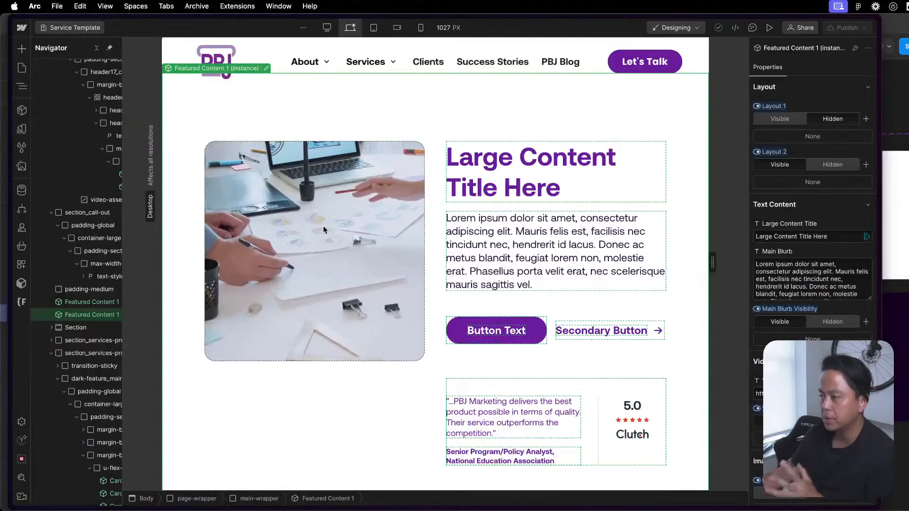
{"action": "scroll", "coordinate": [546, 397], "scroll_direction": "down", "scroll_amount": 5}
{"action": "scroll", "coordinate": [546, 396], "scroll_direction": "down", "scroll_amount": 12}
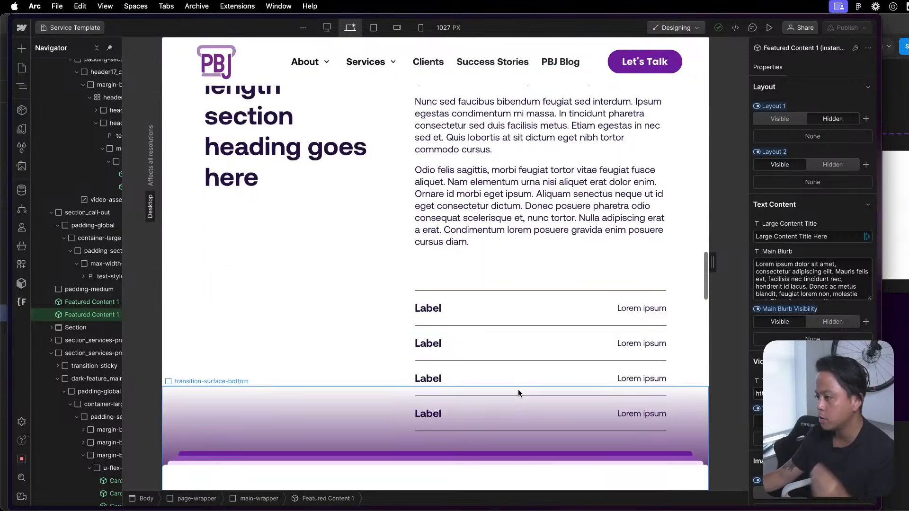
{"action": "scroll", "coordinate": [462, 339], "scroll_direction": "down", "scroll_amount": 7}
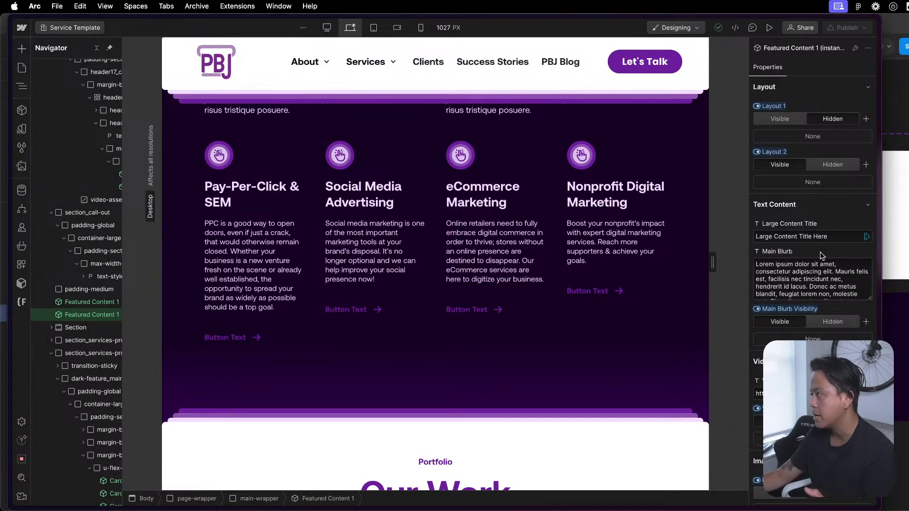
{"action": "scroll", "coordinate": [821, 255], "scroll_direction": "down", "scroll_amount": 15}
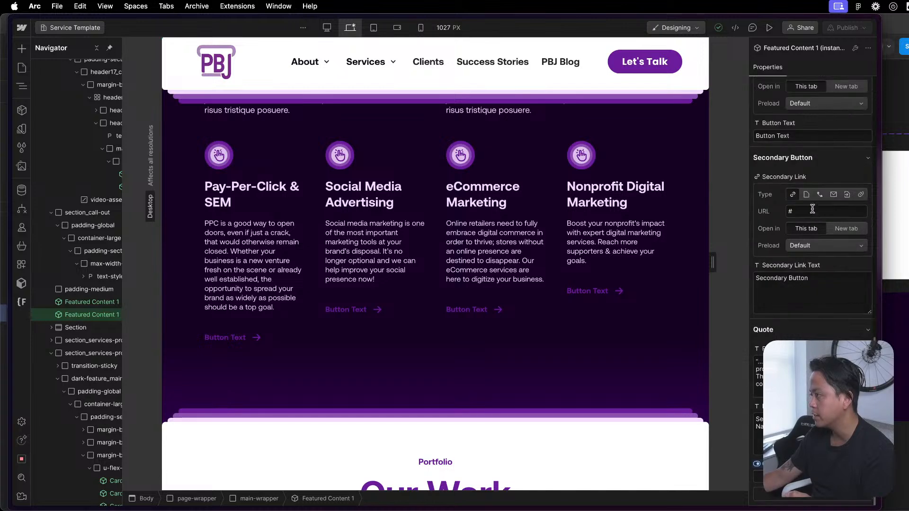
{"action": "scroll", "coordinate": [836, 185], "scroll_direction": "up", "scroll_amount": 15}
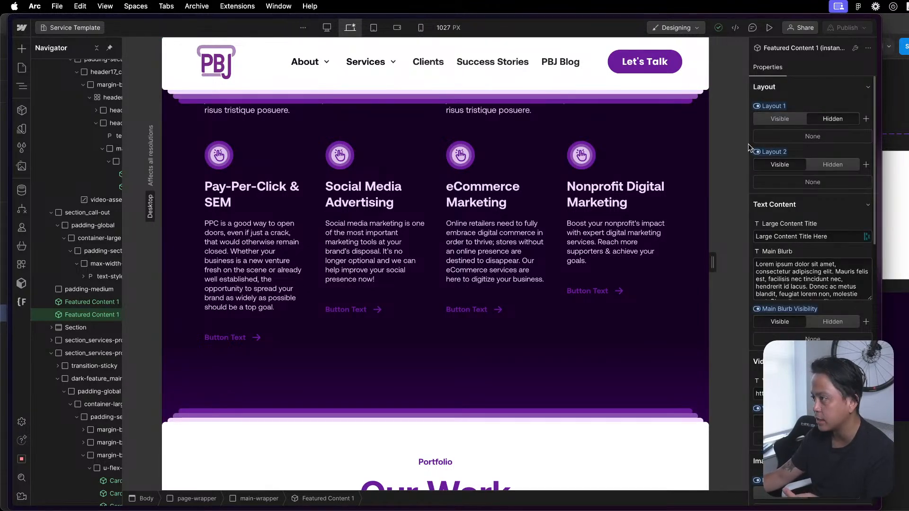
{"action": "left_click", "coordinate": [824, 164]}
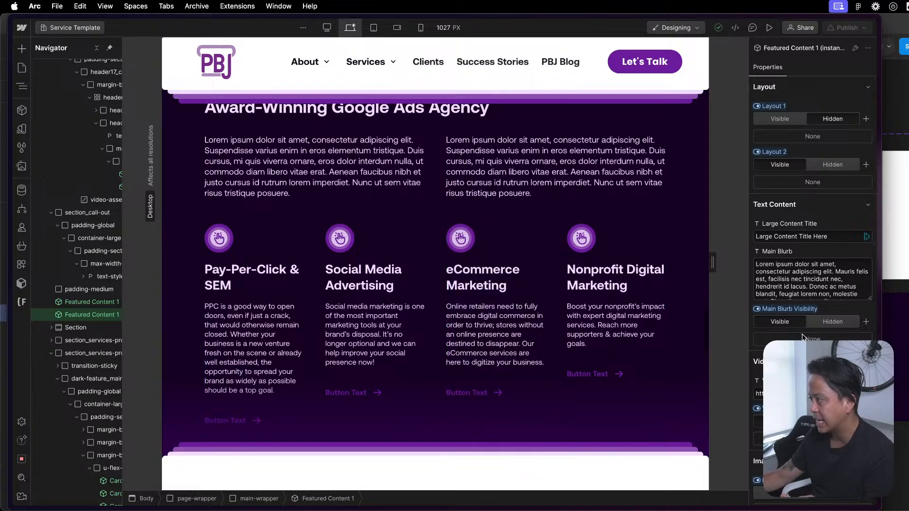
{"action": "scroll", "coordinate": [796, 340], "scroll_direction": "down", "scroll_amount": 8}
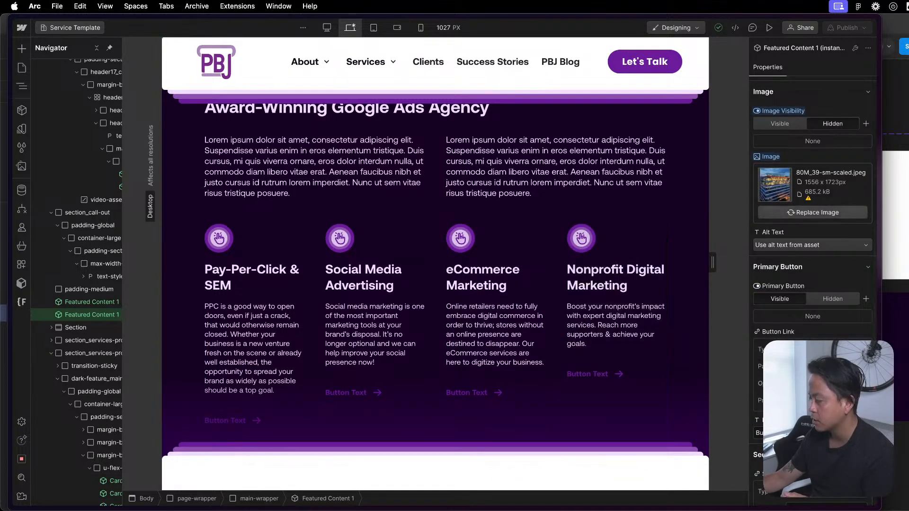
{"action": "key", "text": "super+Tab"}
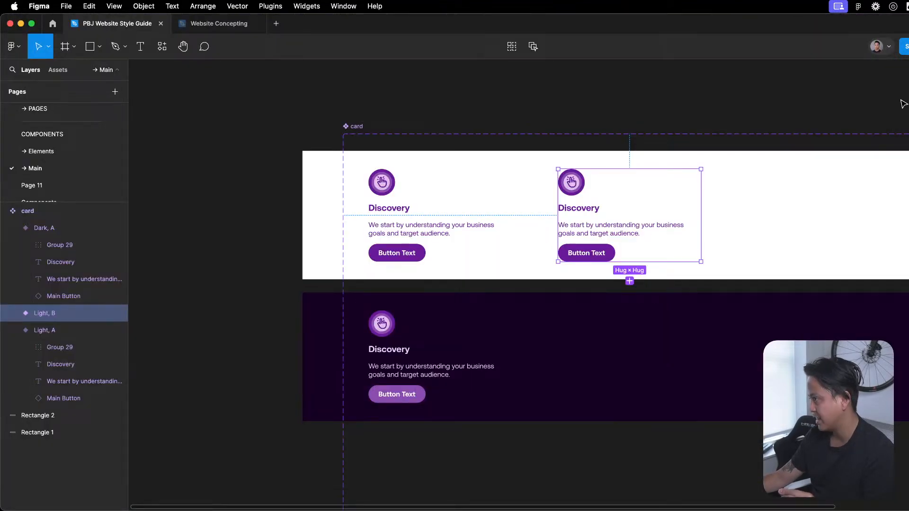
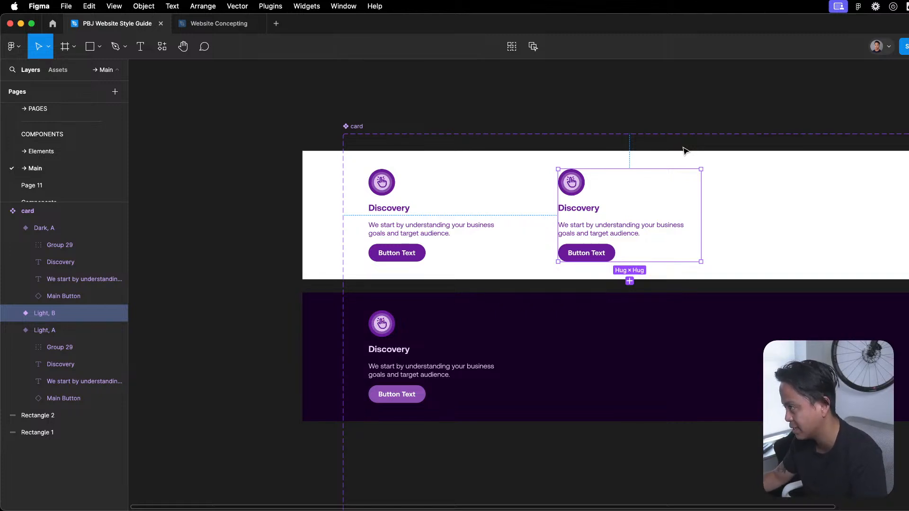
- Enlarge the "Discovery" heading in the Light, B card variant
{"action": "left_click", "coordinate": [698, 100]}
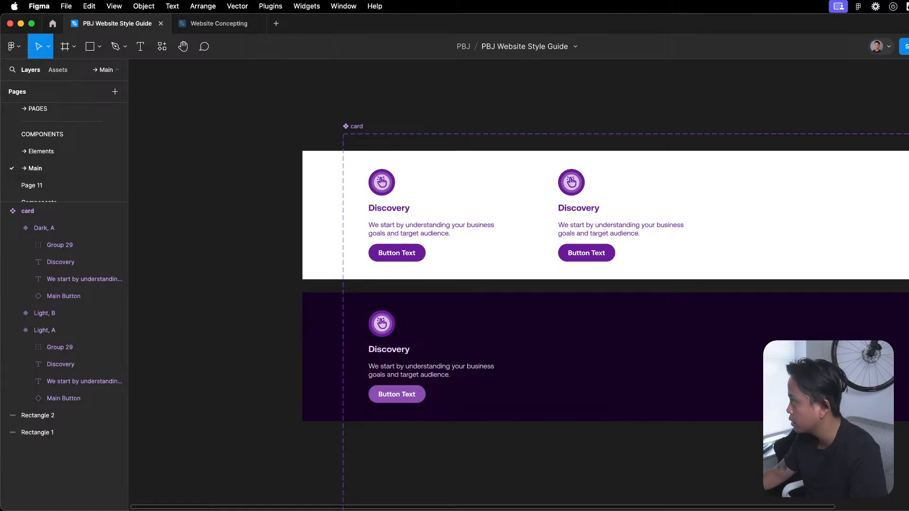
{"action": "left_click", "coordinate": [412, 219]}
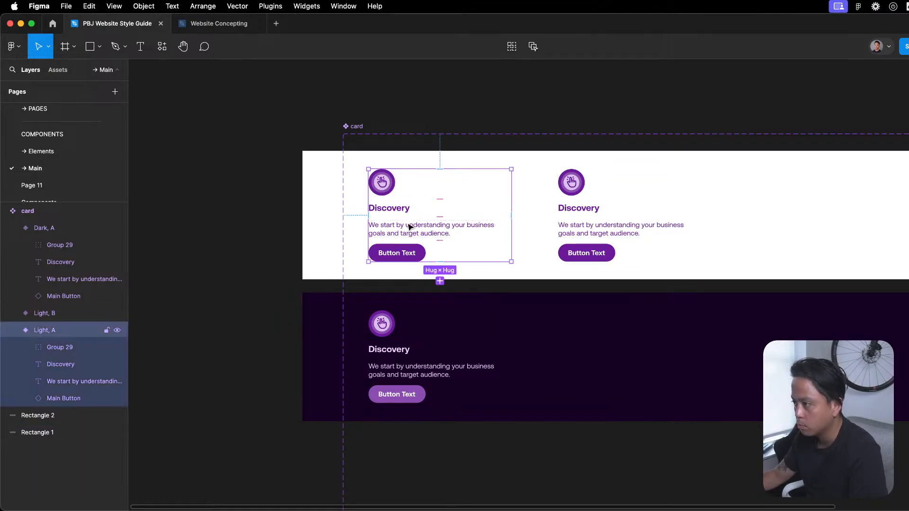
{"action": "left_click", "coordinate": [680, 242]}
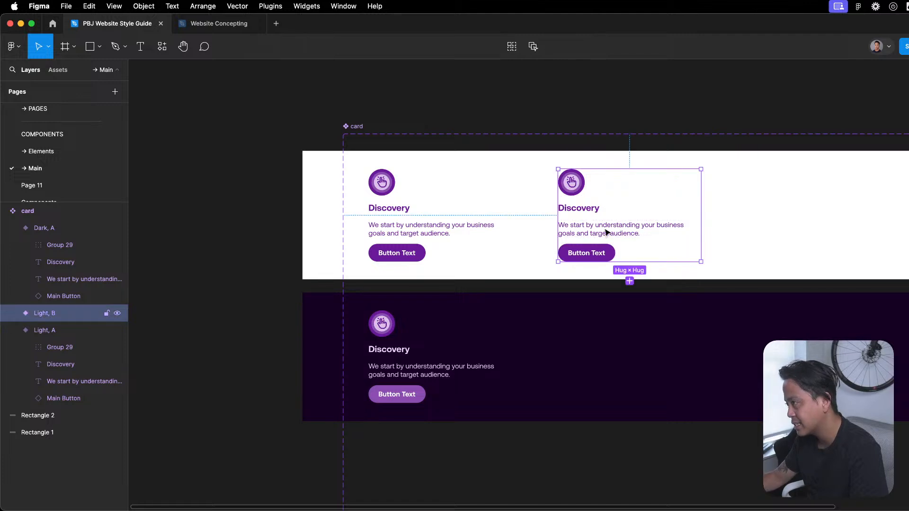
{"action": "left_click", "coordinate": [582, 217]}
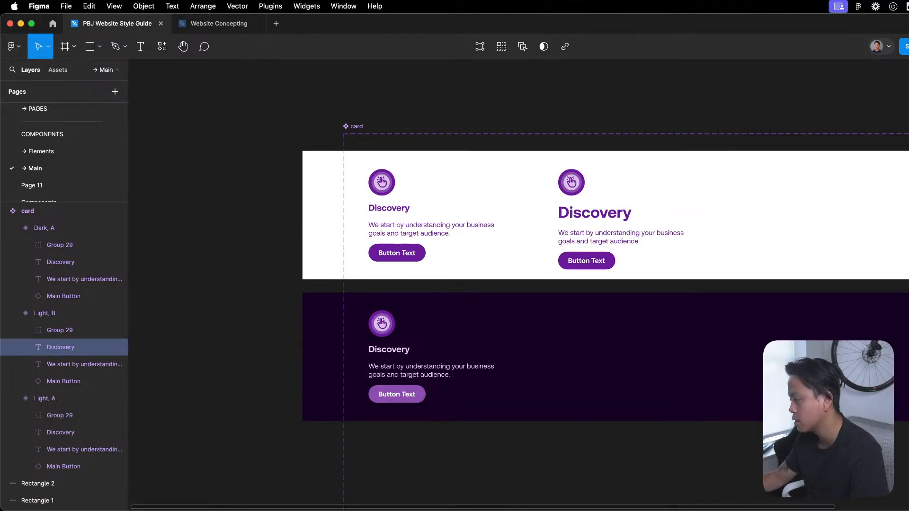
{"action": "left_click", "coordinate": [714, 112]}
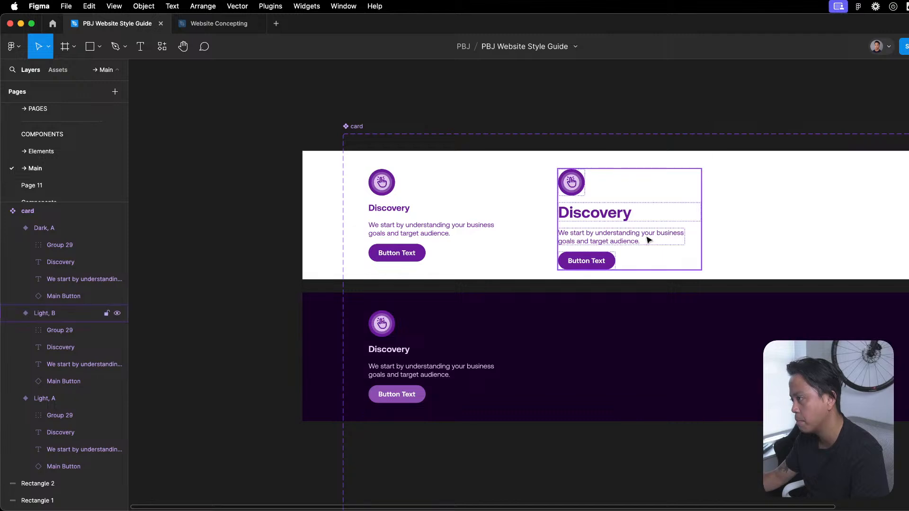
- Go to the main component of the Main Button instance in the Light, B card
{"action": "left_click", "coordinate": [594, 266]}
{"action": "left_click", "coordinate": [594, 266]}
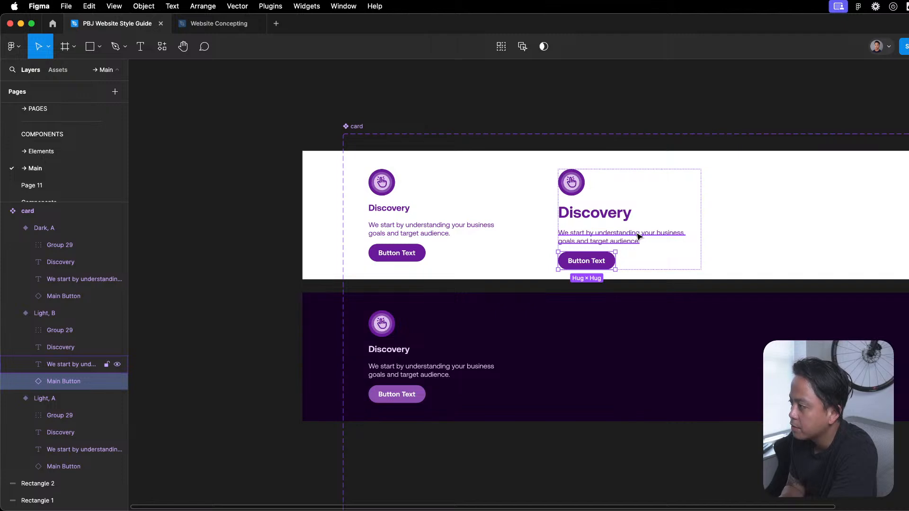
{"action": "left_click", "coordinate": [598, 116]}
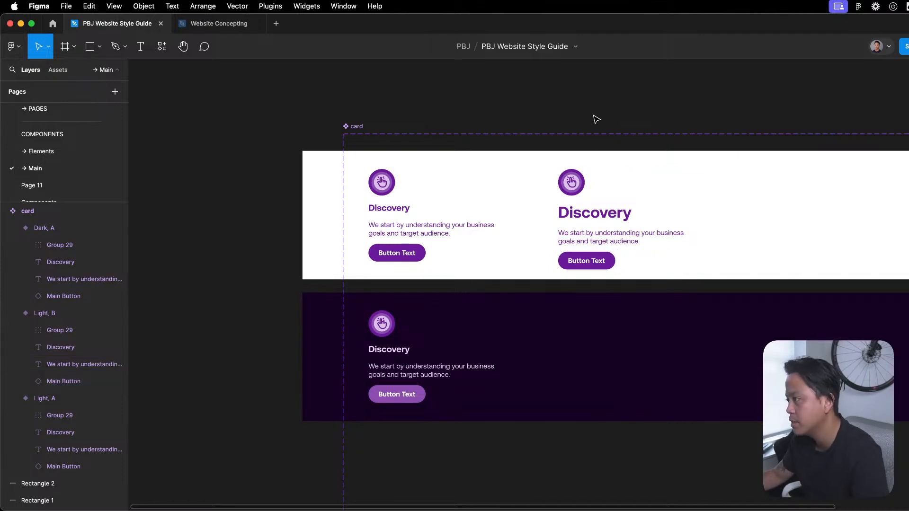
{"action": "double_click", "coordinate": [609, 260]}
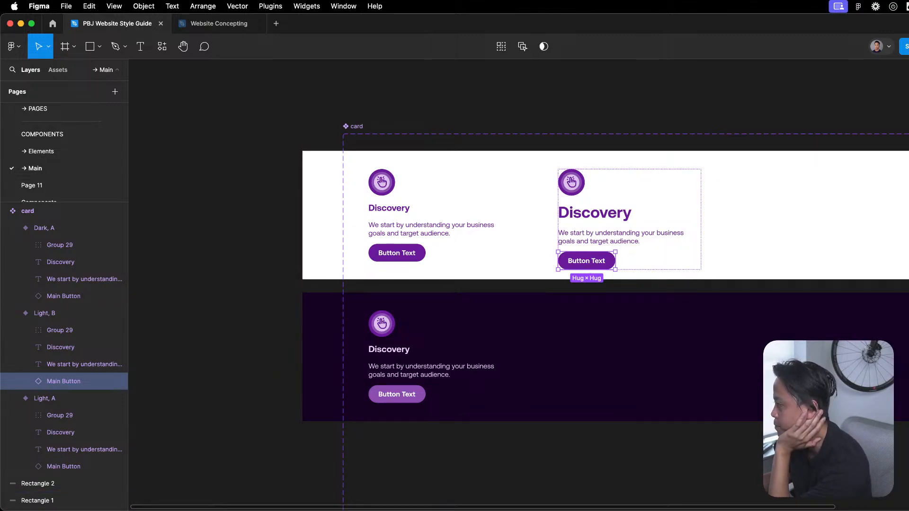
{"action": "left_click", "coordinate": [632, 107]}
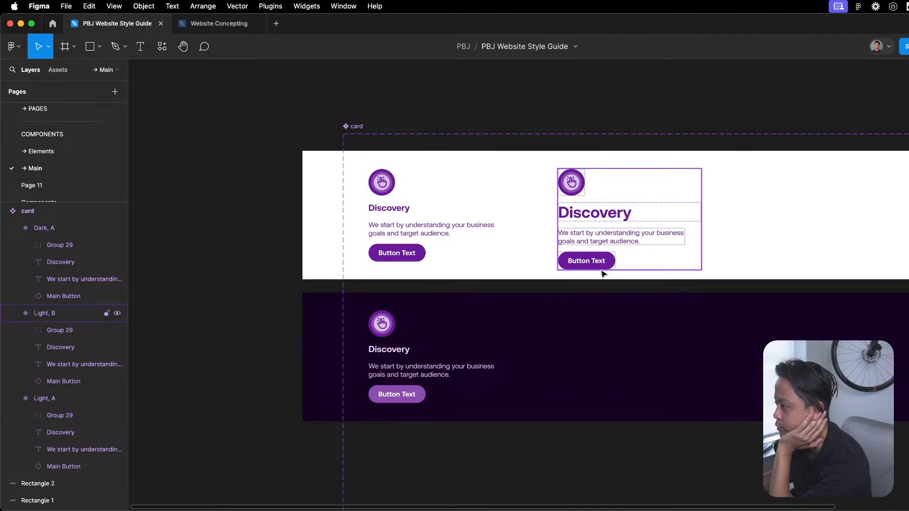
{"action": "left_click", "coordinate": [604, 267]}
{"action": "right_click", "coordinate": [599, 265]}
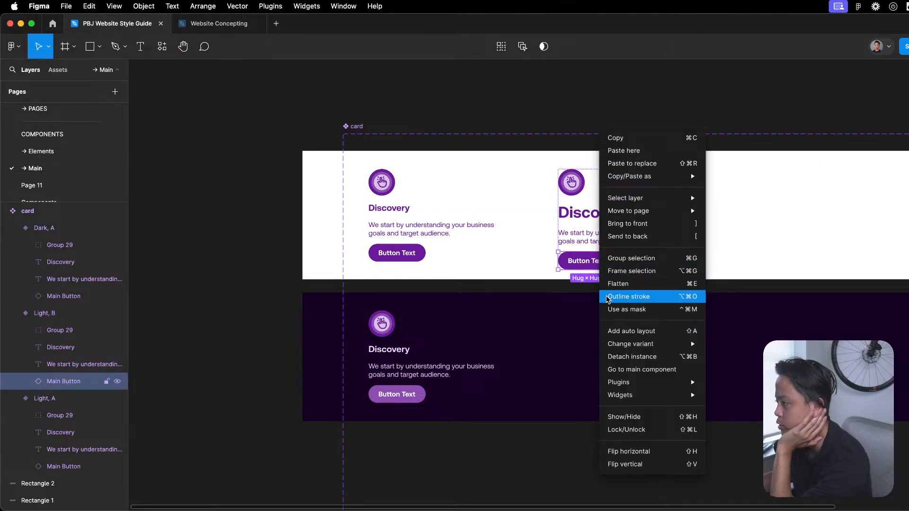
{"action": "left_click", "coordinate": [646, 369]}
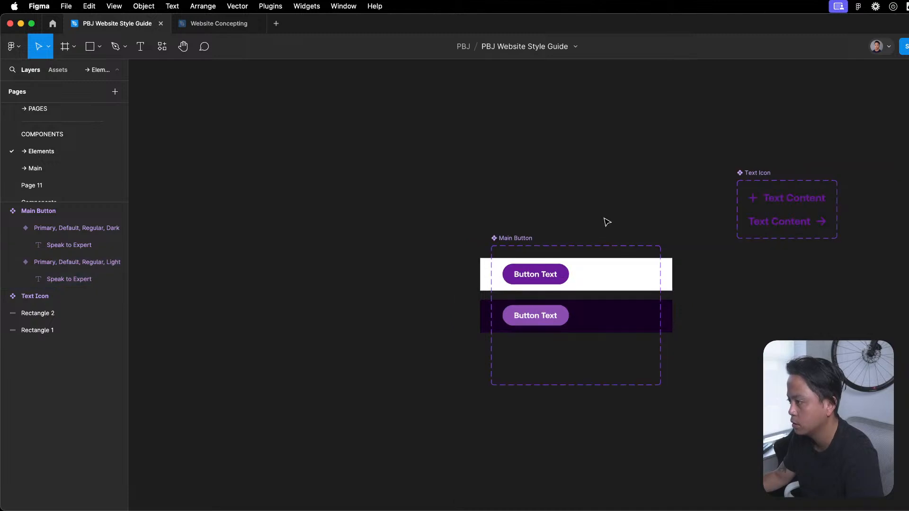
- Enlarge the Main Button component set downward and sideways to leave empty space below and beside its two variants
{"action": "left_click", "coordinate": [512, 142]}
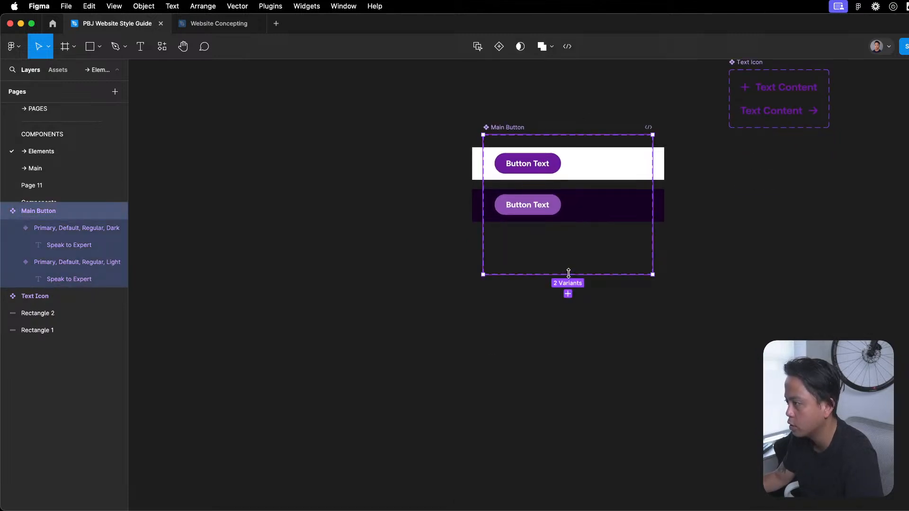
{"action": "left_click_drag", "start_coordinate": [569, 273], "coordinate": [568, 396]}
{"action": "key", "text": "Escape"}
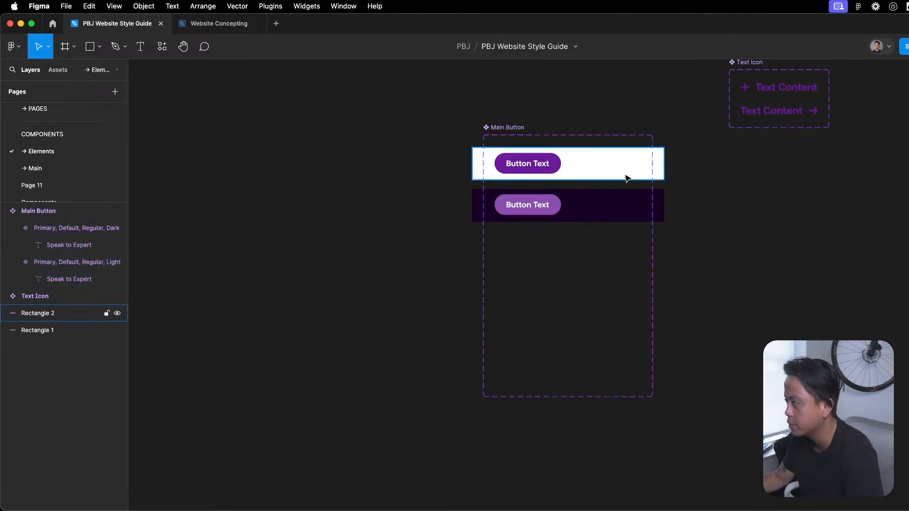
{"action": "left_click", "coordinate": [492, 128]}
{"action": "left_click_drag", "start_coordinate": [653, 175], "coordinate": [890, 211]}
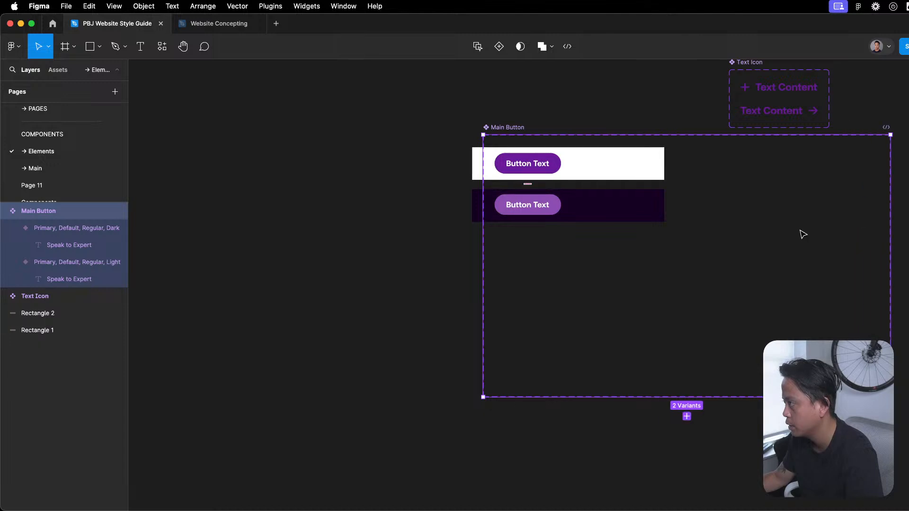
{"action": "key", "text": "Escape"}
- Widen the white and dark rectangles together to about 760 px, past the Main Button component set's far edge
{"action": "left_click", "coordinate": [641, 151]}
{"action": "left_click", "coordinate": [645, 213], "text": "shift"}
{"action": "left_click_drag", "start_coordinate": [663, 186], "coordinate": [908, 186]}
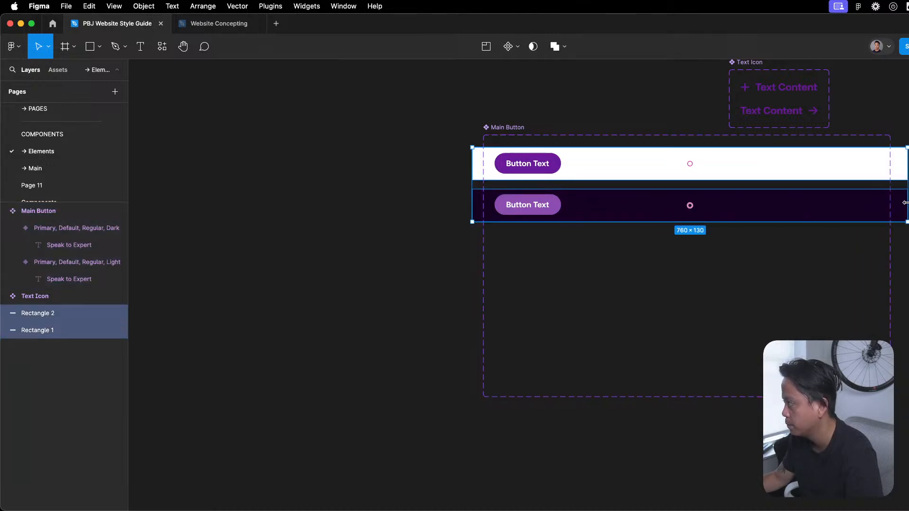
{"action": "key", "text": "Escape"}
- Duplicate the light Primary Main Button variant beside the original on the white strip and set the copy's type to Text Icon
{"action": "scroll", "coordinate": [804, 133], "scroll_direction": "right", "scroll_amount": 3}
{"action": "scroll", "coordinate": [805, 132], "scroll_direction": "up", "scroll_amount": 2}
{"action": "scroll", "coordinate": [436, 242], "scroll_direction": "up", "scroll_amount": 2}
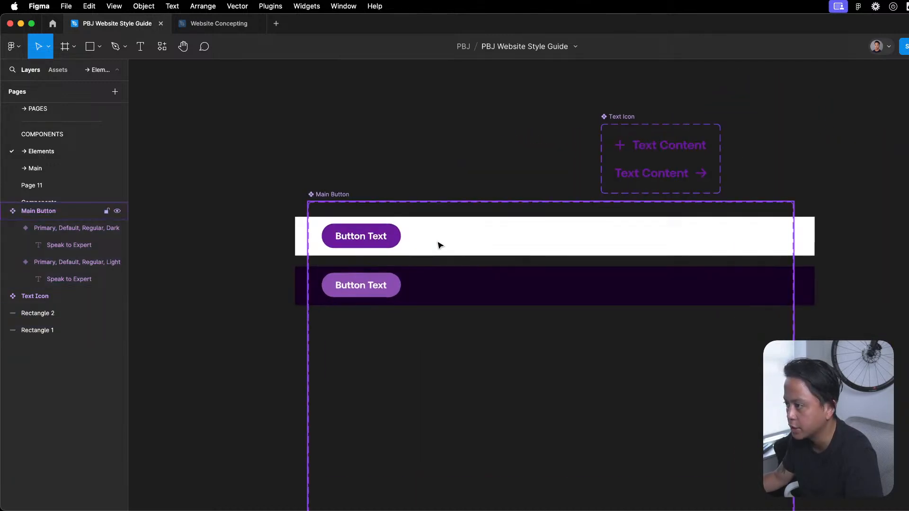
{"action": "left_click", "coordinate": [352, 241]}
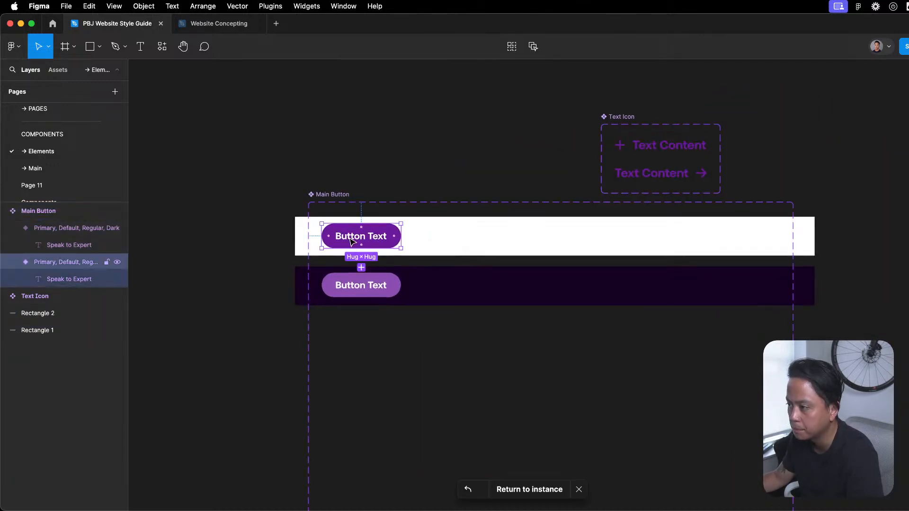
{"action": "left_click", "coordinate": [365, 287]}
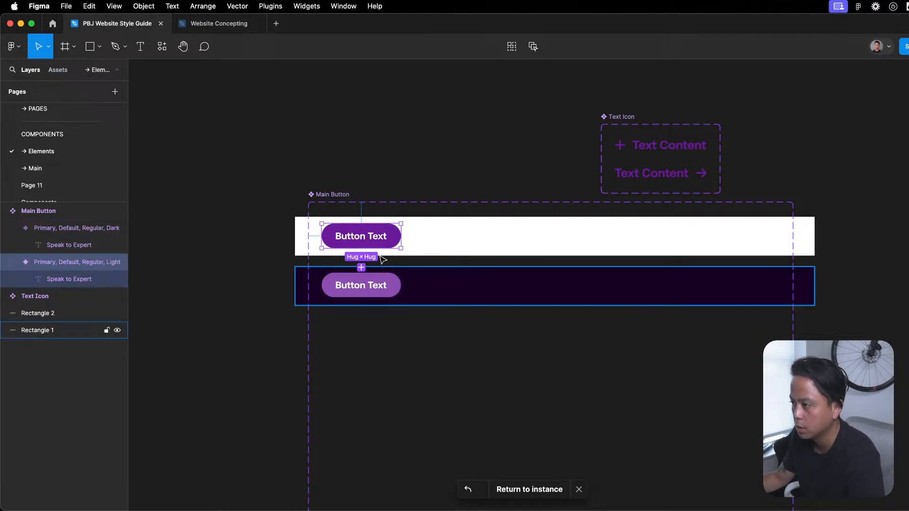
{"action": "left_click_drag", "start_coordinate": [383, 244], "coordinate": [493, 251]}
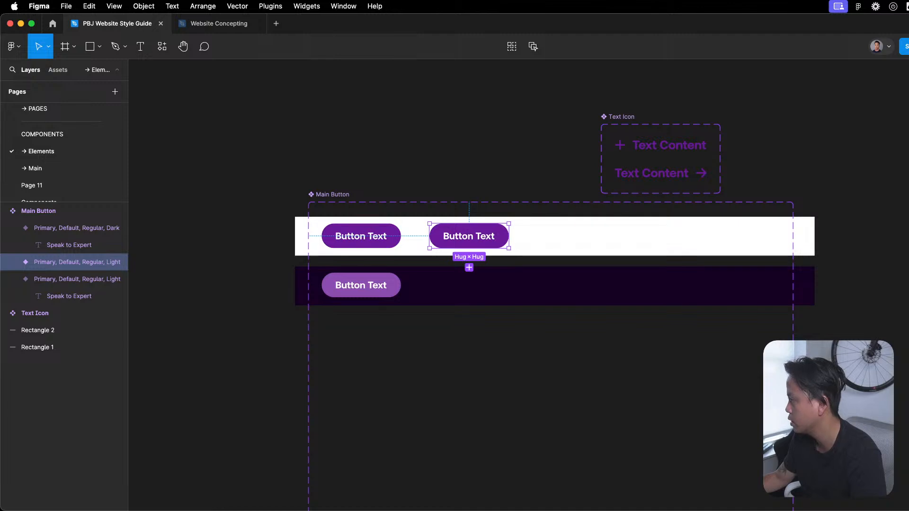
{"action": "left_click", "coordinate": [473, 181]}
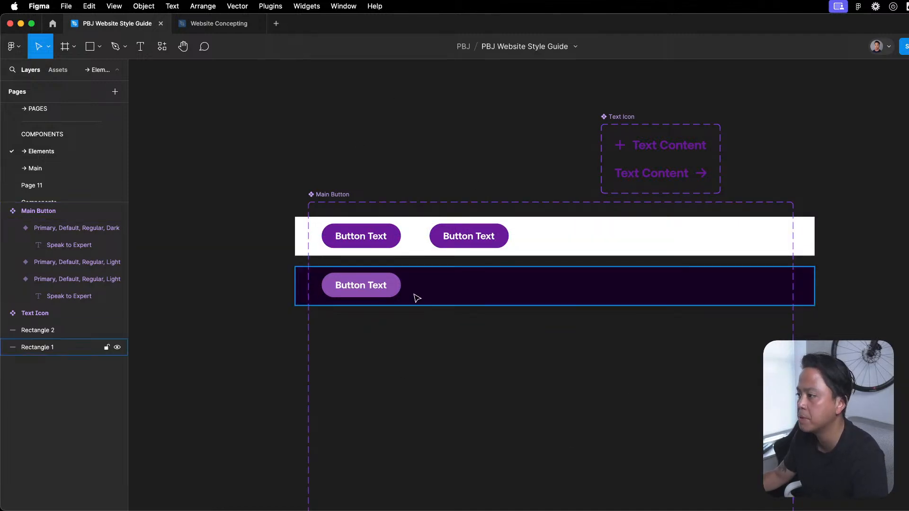
{"action": "left_click", "coordinate": [455, 236]}
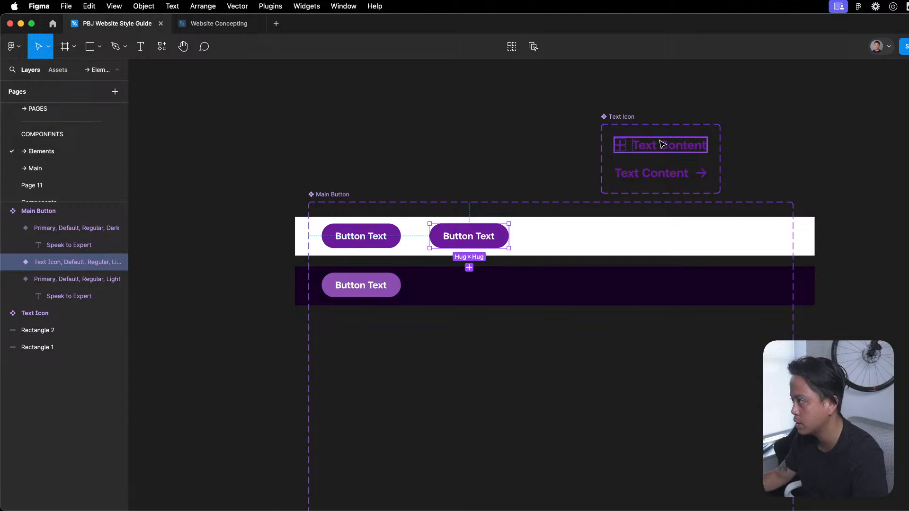
- Copy the right arrow from the Text Icon component into the light Text Icon button after its text, coloured white
{"action": "double_click", "coordinate": [648, 173]}
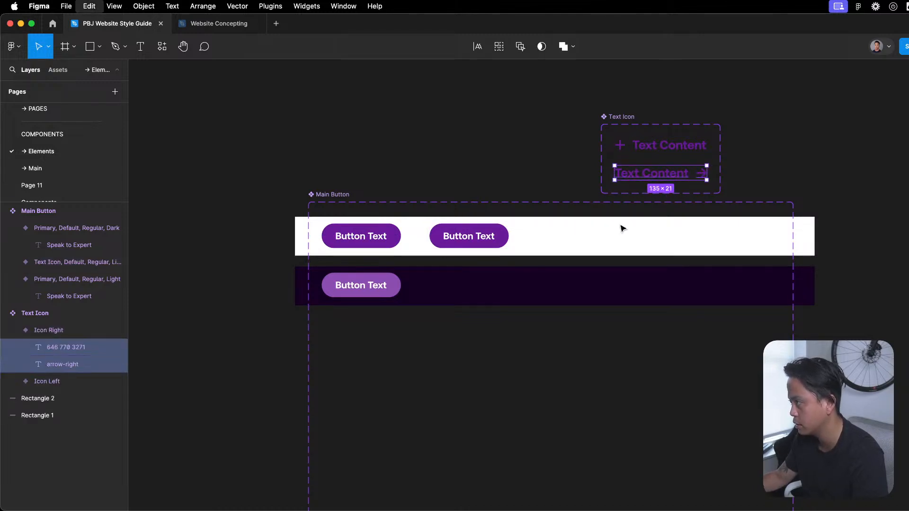
{"action": "left_click", "coordinate": [468, 238]}
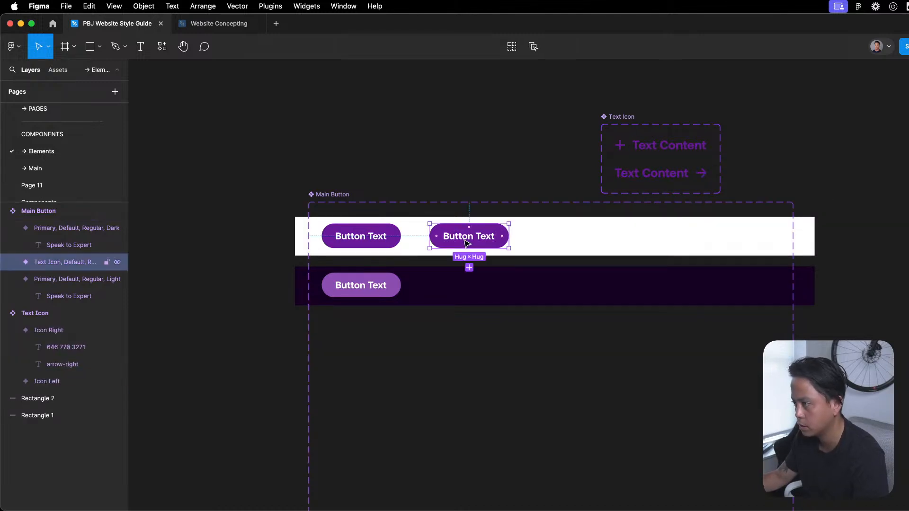
{"action": "left_click", "coordinate": [12, 263]}
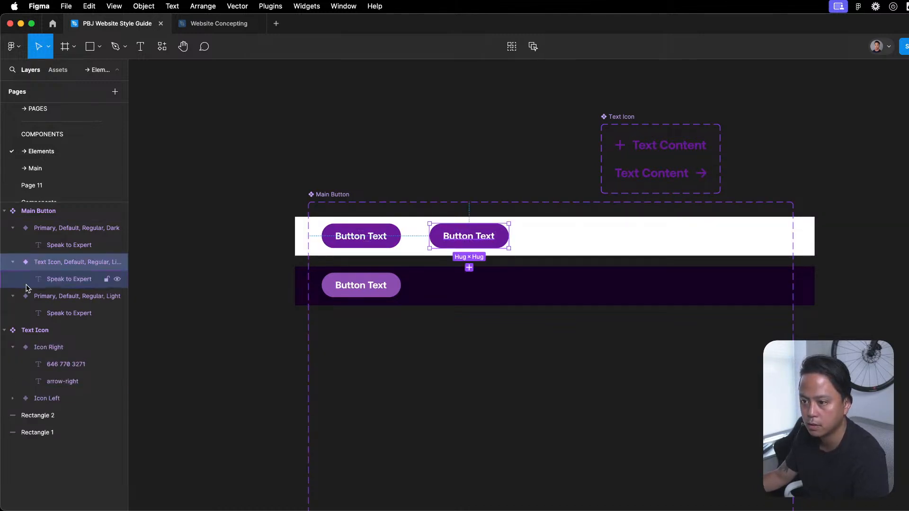
{"action": "left_click", "coordinate": [67, 282]}
{"action": "left_click_drag", "start_coordinate": [702, 173], "coordinate": [508, 242]}
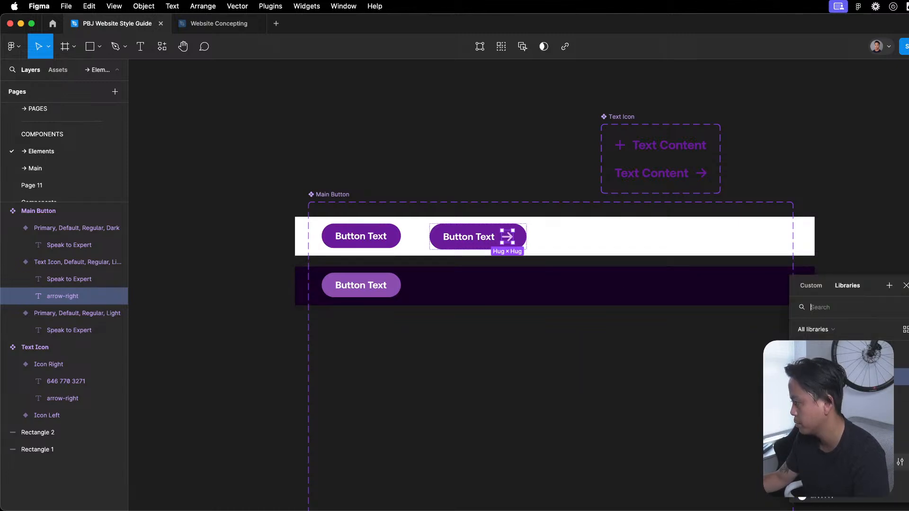
{"action": "left_click", "coordinate": [503, 176]}
{"action": "scroll", "coordinate": [500, 214], "scroll_direction": "up", "scroll_amount": 2}
{"action": "scroll", "coordinate": [501, 214], "scroll_direction": "left", "scroll_amount": 3}
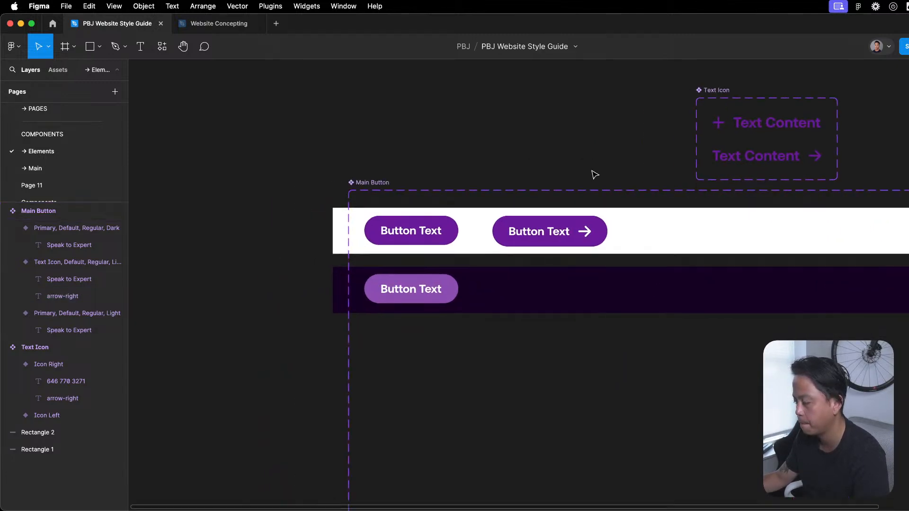
- Duplicate the light Text Icon button onto the dark strip as a Dark variant with the dark Primary button's lighter purple fill
{"action": "scroll", "coordinate": [591, 160], "scroll_direction": "down", "scroll_amount": 2}
{"action": "scroll", "coordinate": [682, 343], "scroll_direction": "right", "scroll_amount": 2}
{"action": "left_click", "coordinate": [539, 266]}
{"action": "left_click", "coordinate": [539, 266]}
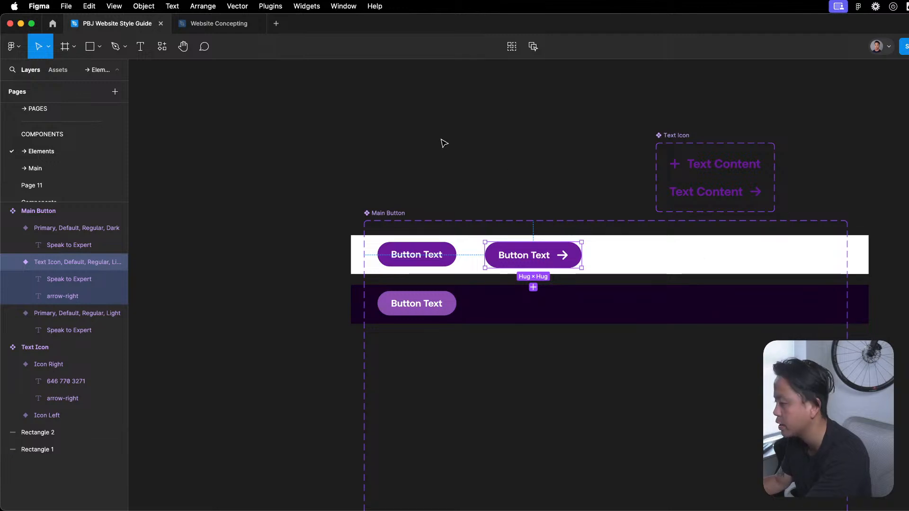
{"action": "left_click", "coordinate": [588, 190]}
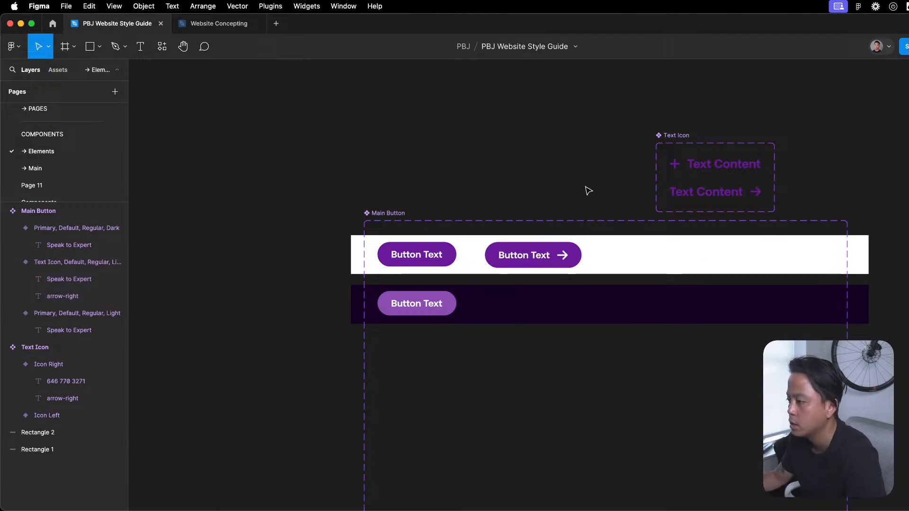
{"action": "left_click", "coordinate": [436, 304]}
{"action": "left_click", "coordinate": [533, 258]}
{"action": "left_click_drag", "start_coordinate": [533, 258], "coordinate": [528, 305]}
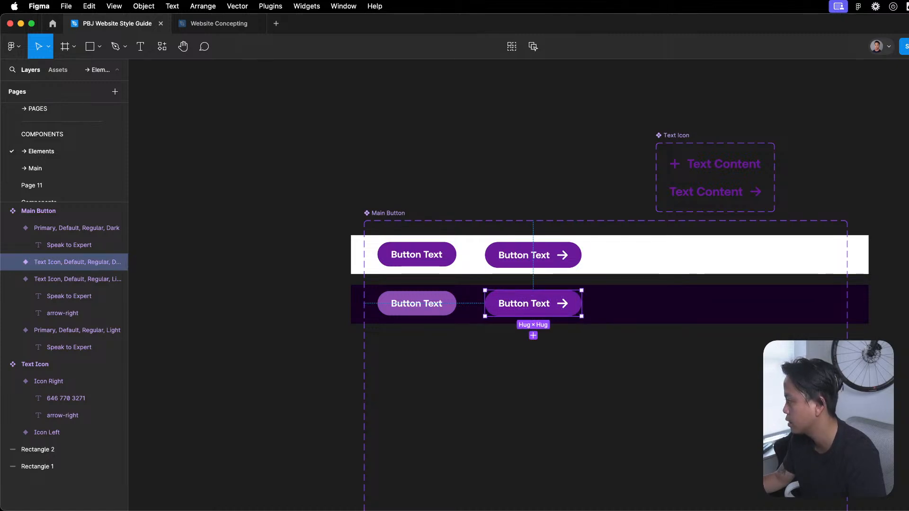
{"action": "key", "text": "Escape"}
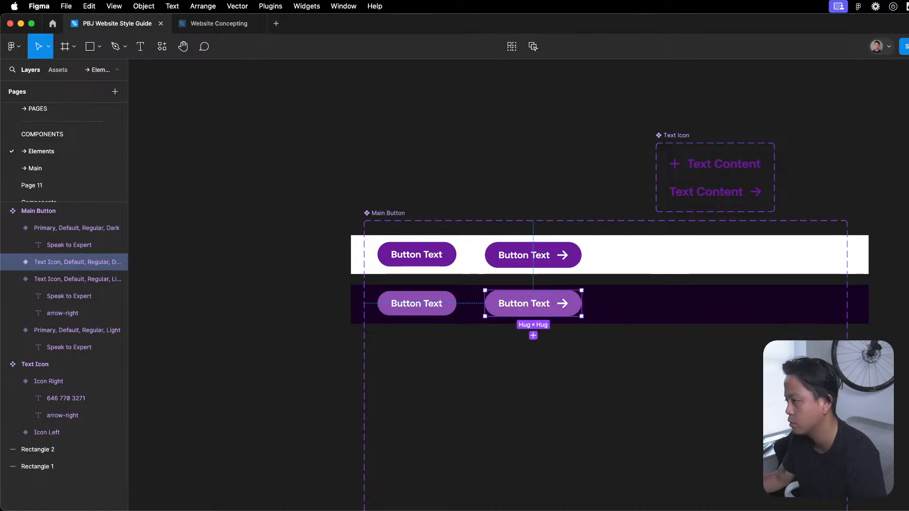
{"action": "left_click", "coordinate": [557, 197]}
{"action": "scroll", "coordinate": [548, 142], "scroll_direction": "down", "scroll_amount": 2}
{"action": "scroll", "coordinate": [547, 142], "scroll_direction": "right", "scroll_amount": 1}
{"action": "scroll", "coordinate": [501, 227], "scroll_direction": "up", "scroll_amount": 2}
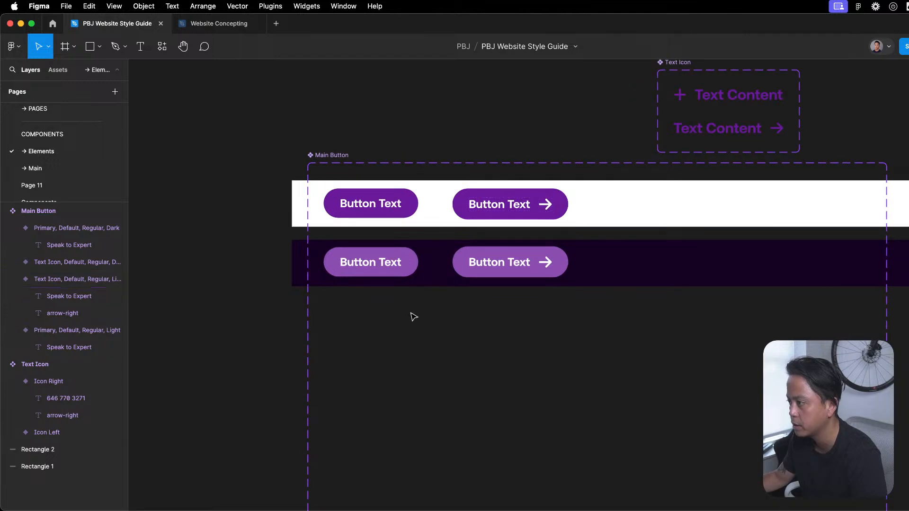
- Set the HSL saturation of the dark button's 8C4FB0 color style to 60 and return the color format to Hex
{"action": "left_click", "coordinate": [370, 262]}
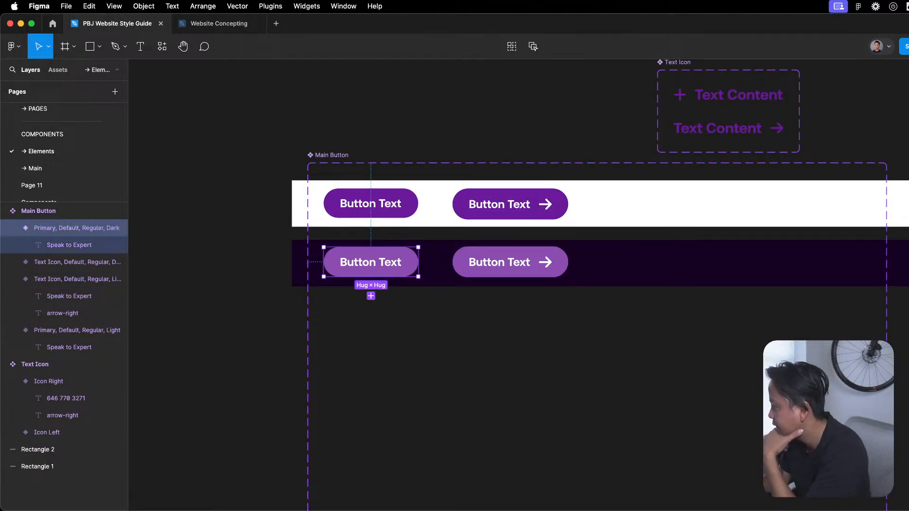
{"action": "left_click", "coordinate": [899, 434]}
{"action": "left_click", "coordinate": [900, 434]}
{"action": "left_click", "coordinate": [640, 490]}
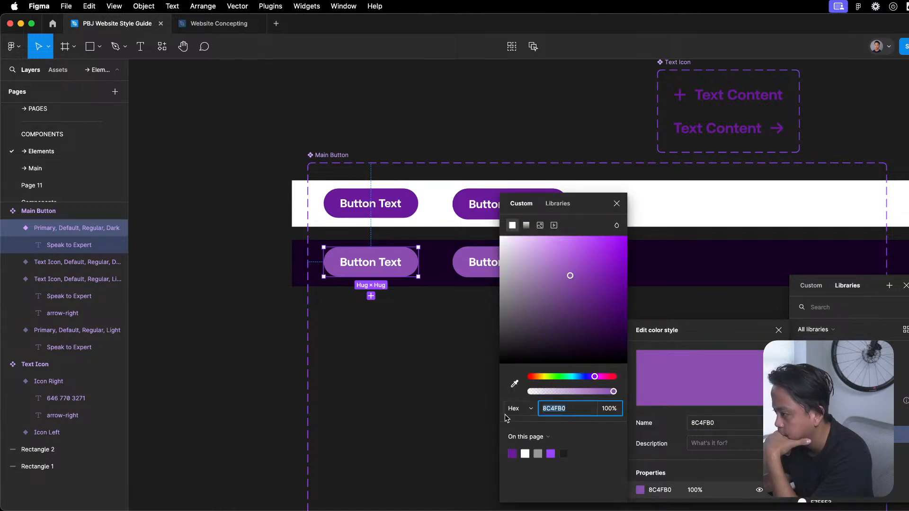
{"action": "left_click", "coordinate": [519, 409]}
{"action": "left_click", "coordinate": [527, 447]}
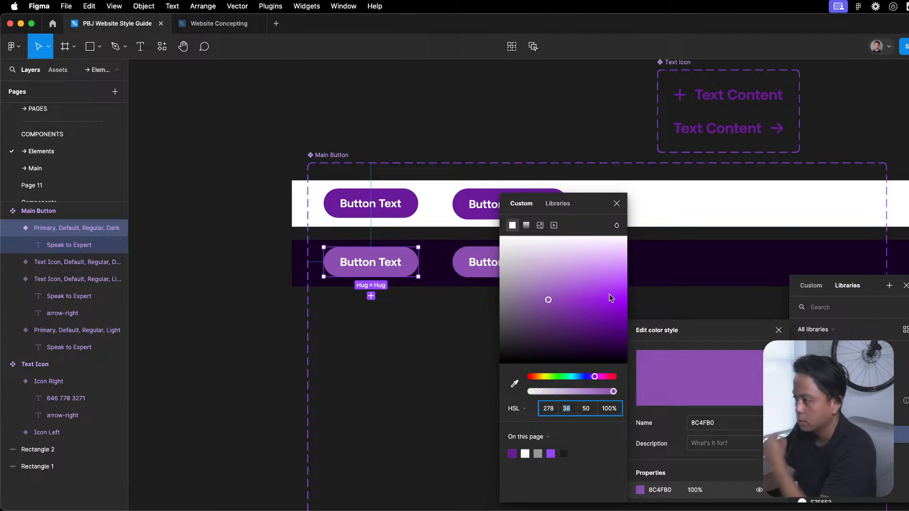
{"action": "type", "text": "60"}
{"action": "key", "text": "Return"}
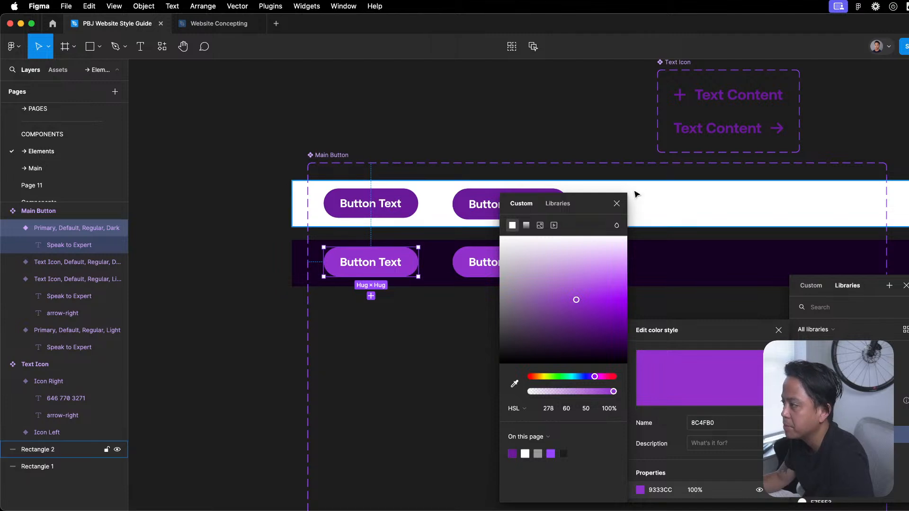
{"action": "left_click", "coordinate": [516, 410]}
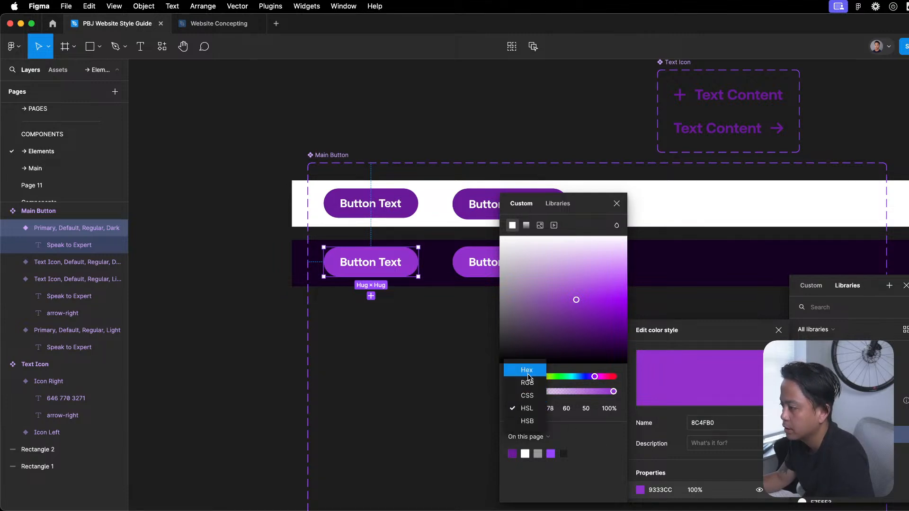
{"action": "left_click", "coordinate": [528, 371]}
{"action": "left_click", "coordinate": [405, 372]}
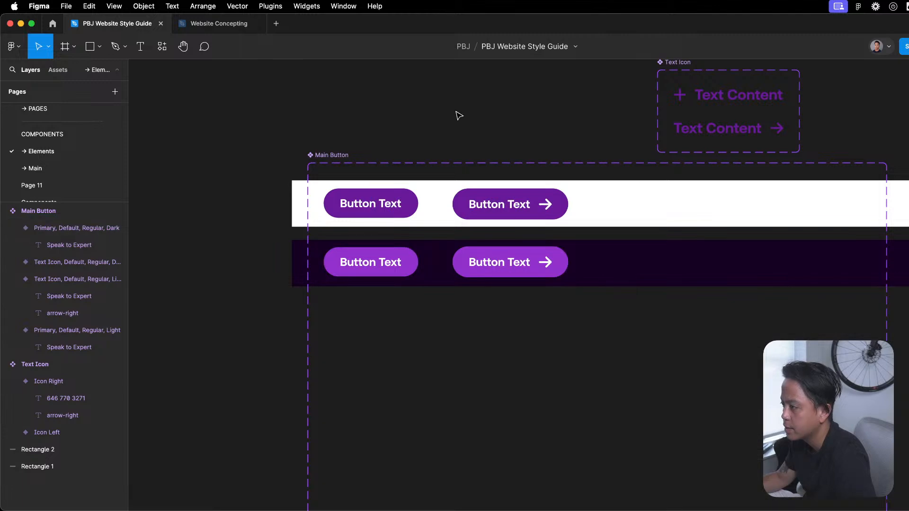
- Switch to the Webflow Service Template page in Arc and select the "Award-Winning Google Ads Agency" heading
{"action": "scroll", "coordinate": [482, 137], "scroll_direction": "down", "scroll_amount": 3}
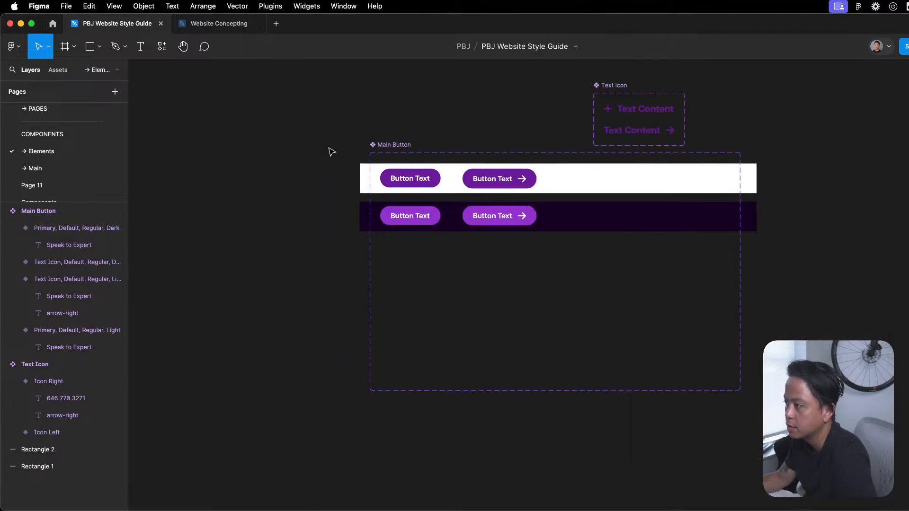
{"action": "left_click", "coordinate": [521, 220]}
{"action": "key", "text": "ctrl+Up"}
{"action": "left_click", "coordinate": [325, 211]}
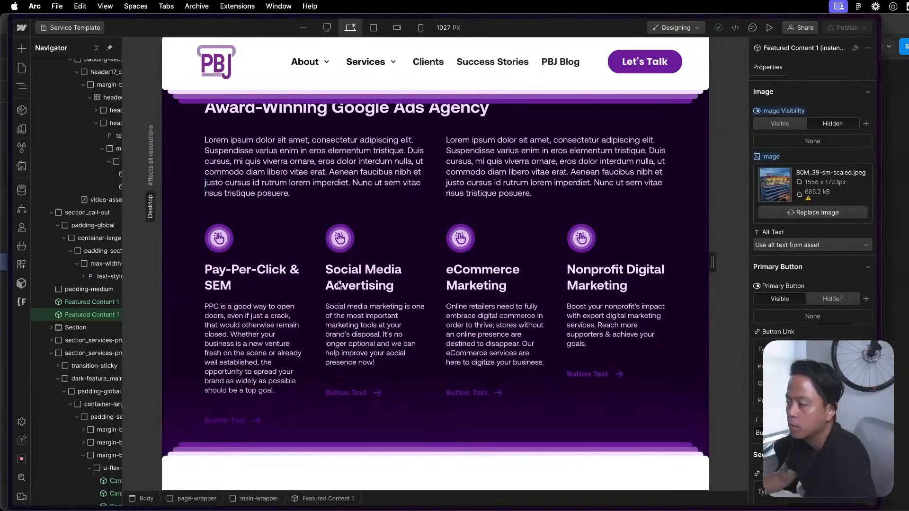
{"action": "scroll", "coordinate": [377, 288], "scroll_direction": "up", "scroll_amount": 5}
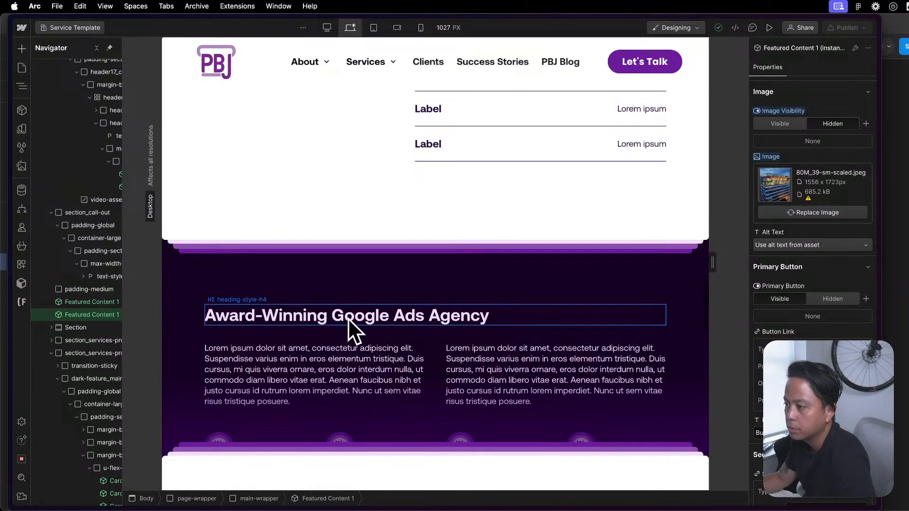
{"action": "left_click", "coordinate": [349, 318]}
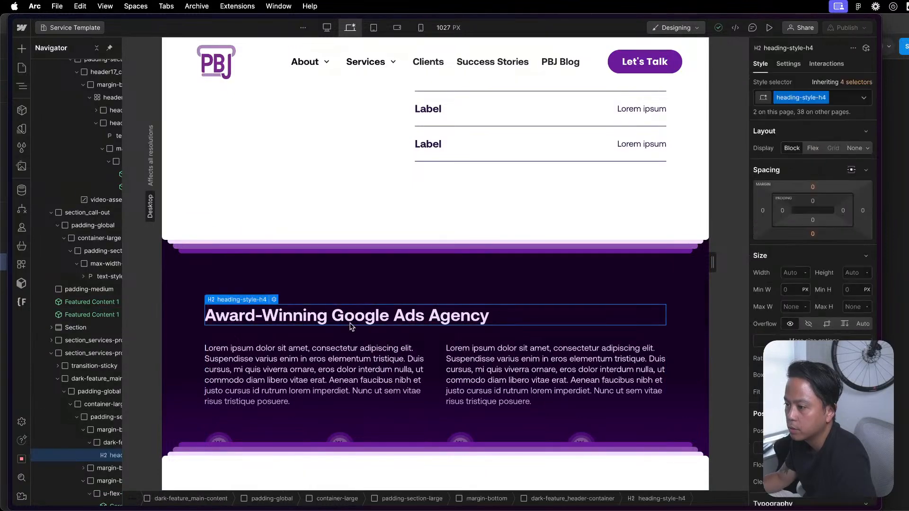
- Add a "test" combo class to the heading-style-h4 heading
{"action": "left_click", "coordinate": [839, 100]}
{"action": "type", "text": "test"}
{"action": "key", "text": "Return"}
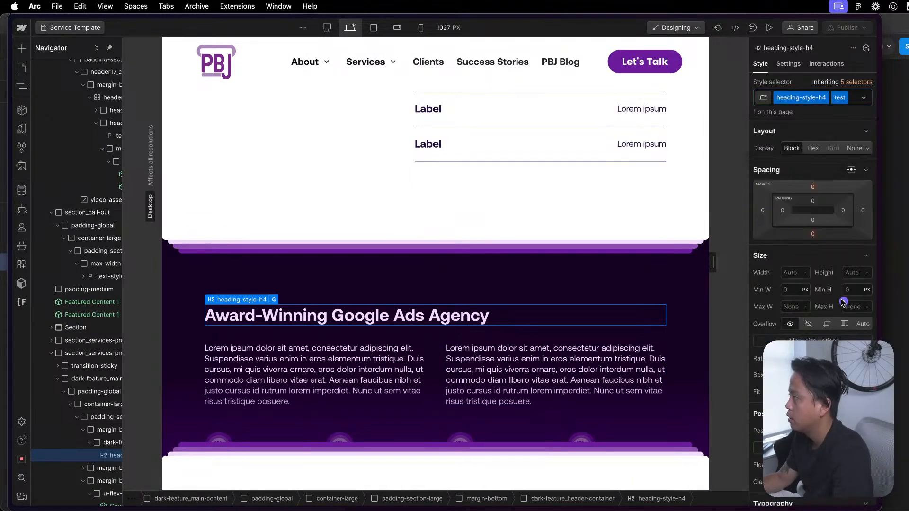
- Try out color variables on the "Award-Winning Google Ads Agency" heading and set its text color to #9333cc
{"action": "scroll", "coordinate": [842, 302], "scroll_direction": "down", "scroll_amount": 5}
{"action": "left_click", "coordinate": [823, 349]}
{"action": "scroll", "coordinate": [815, 435], "scroll_direction": "down", "scroll_amount": 5}
{"action": "scroll", "coordinate": [804, 445], "scroll_direction": "up", "scroll_amount": 2}
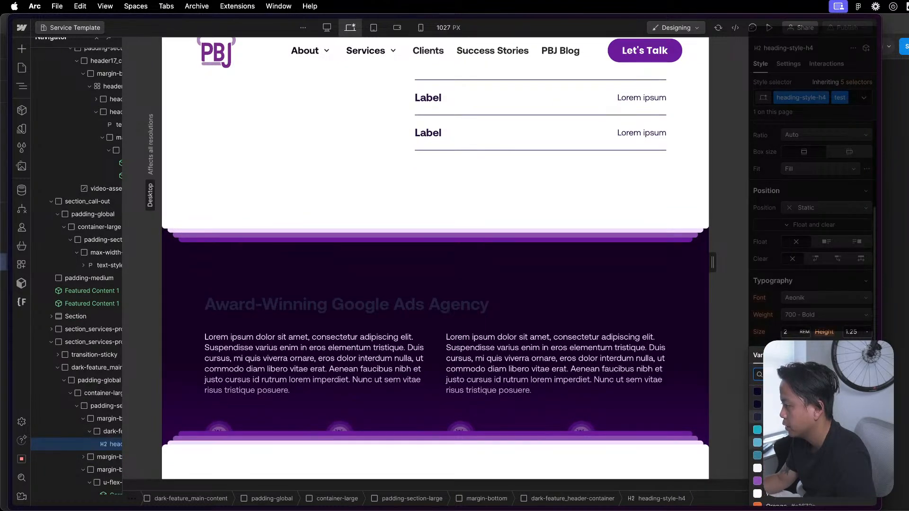
{"action": "scroll", "coordinate": [804, 445], "scroll_direction": "down", "scroll_amount": 3}
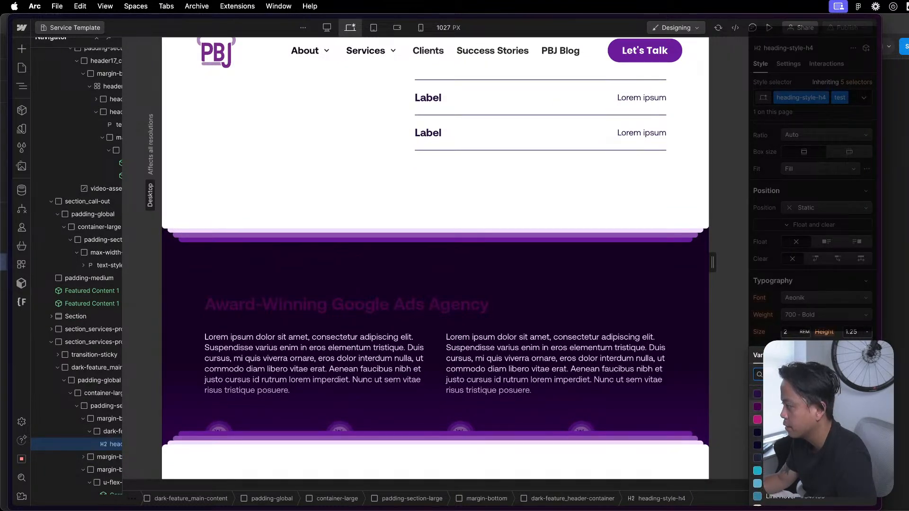
{"action": "scroll", "coordinate": [805, 445], "scroll_direction": "down", "scroll_amount": 3}
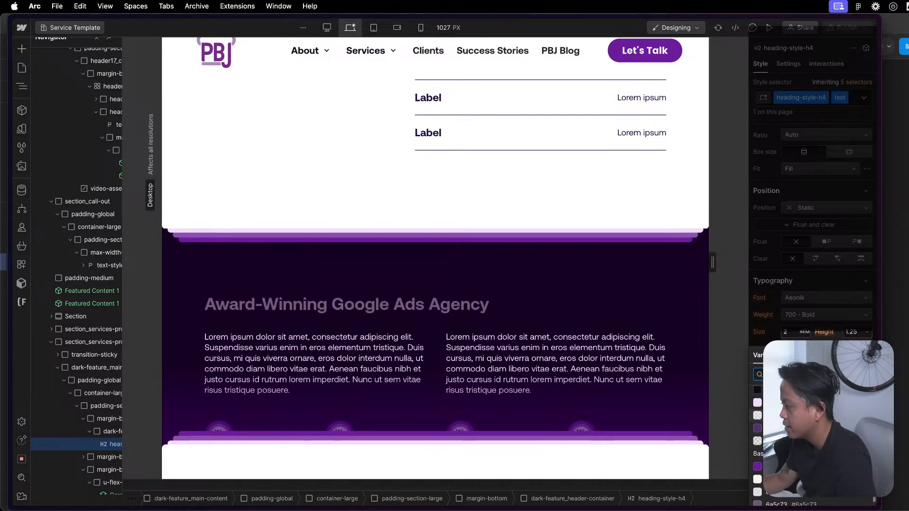
{"action": "scroll", "coordinate": [758, 445], "scroll_direction": "down", "scroll_amount": 1}
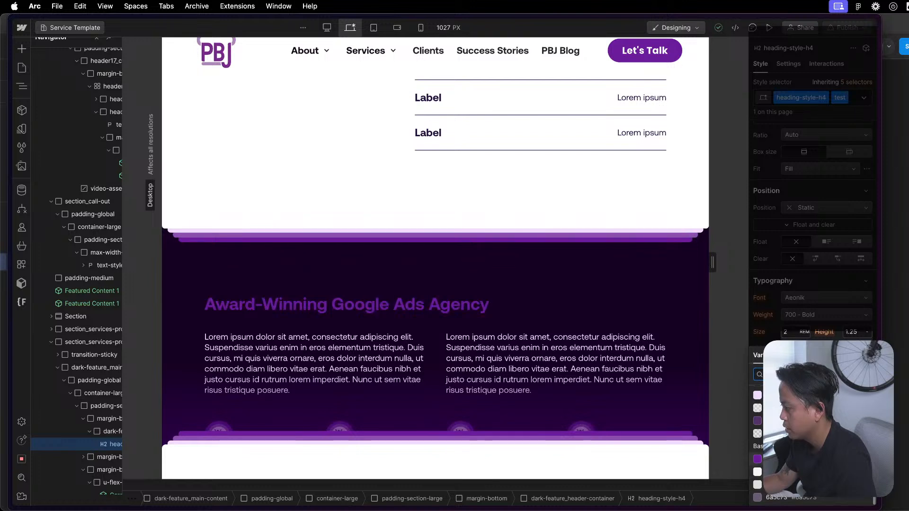
{"action": "left_click", "coordinate": [757, 395]}
{"action": "key", "text": "super+z"}
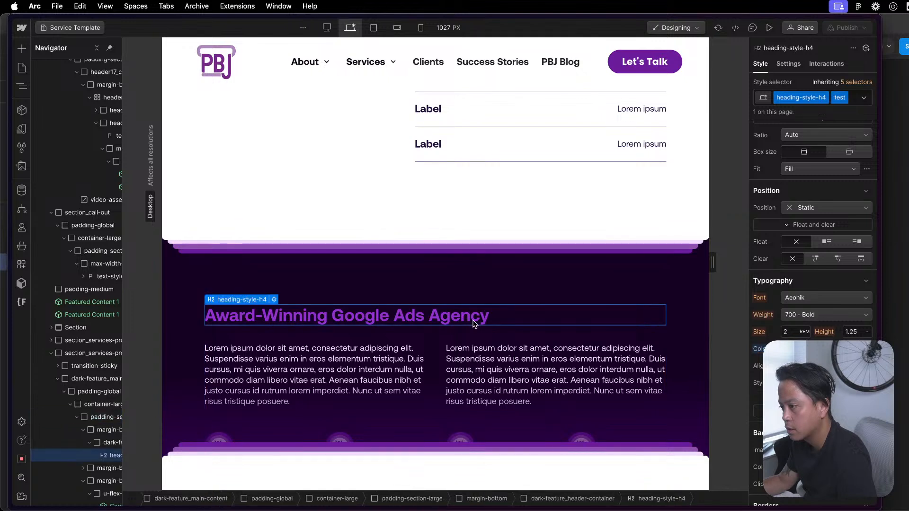
- Set the brightness of the heading's text color to 90
{"action": "left_click", "coordinate": [788, 349]}
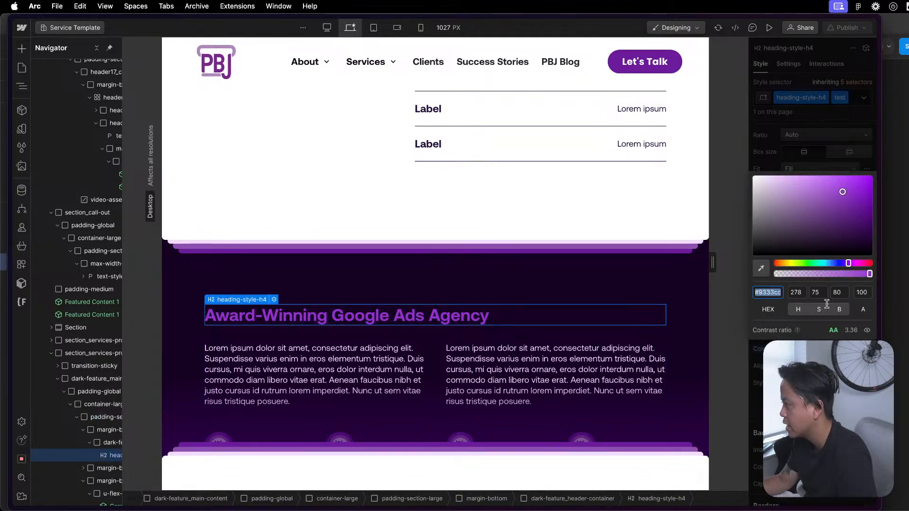
{"action": "left_click", "coordinate": [839, 292]}
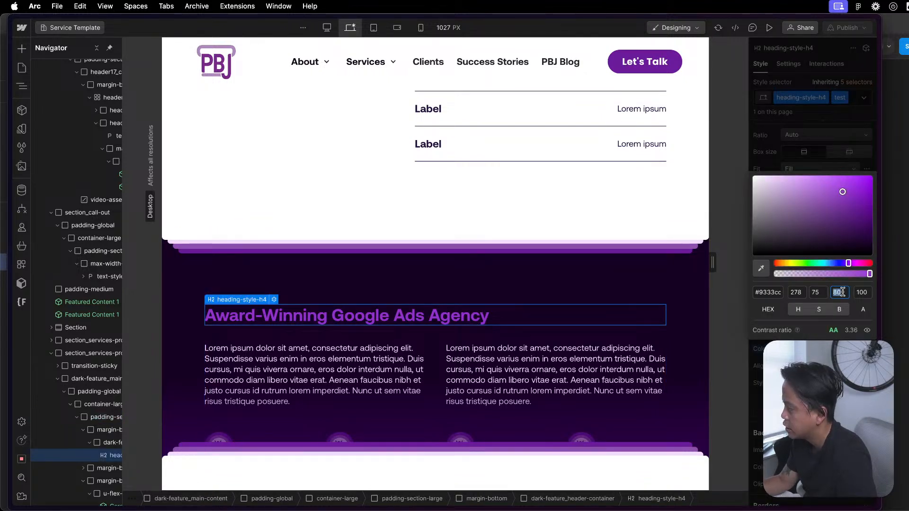
{"action": "type", "text": "90"}
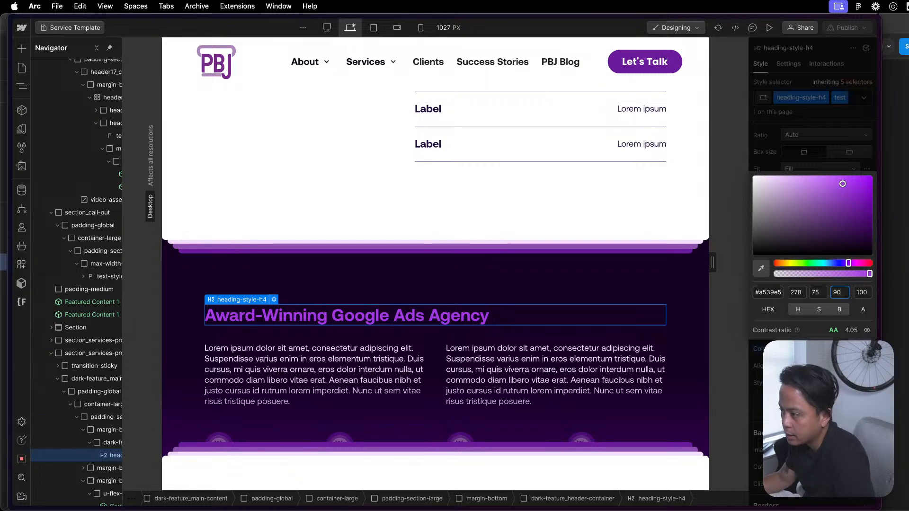
- Set the heading's text color to saturation 65 and brightness 100, and grab the hex code #c159ff
{"action": "left_click", "coordinate": [818, 293]}
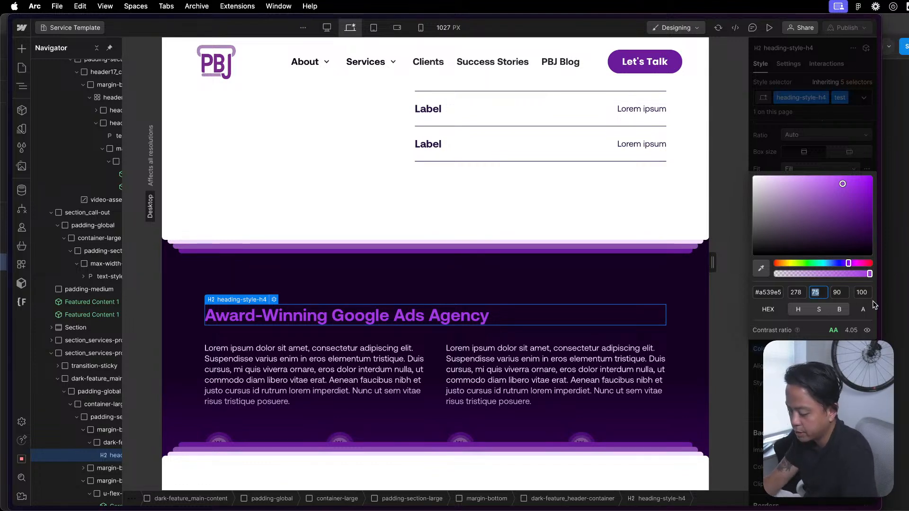
{"action": "type", "text": "50"}
{"action": "type", "text": "65"}
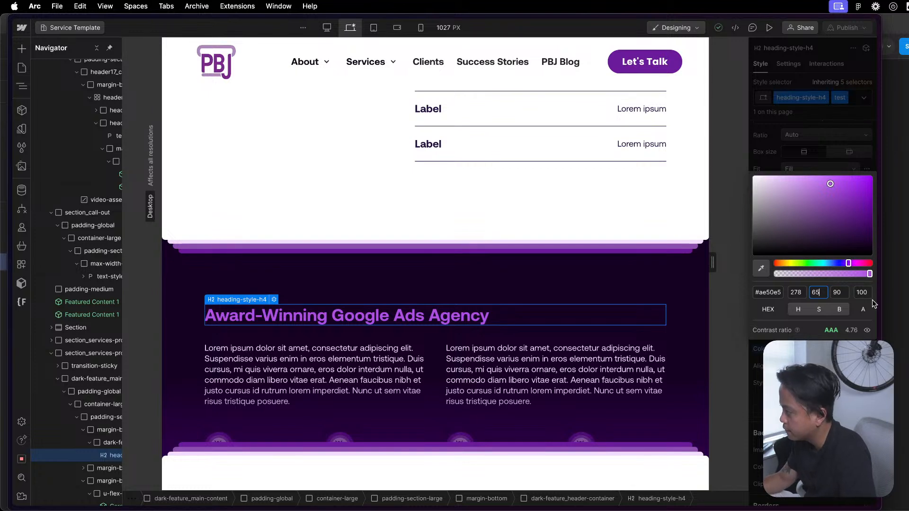
{"action": "left_click", "coordinate": [842, 294]}
{"action": "type", "text": "100"}
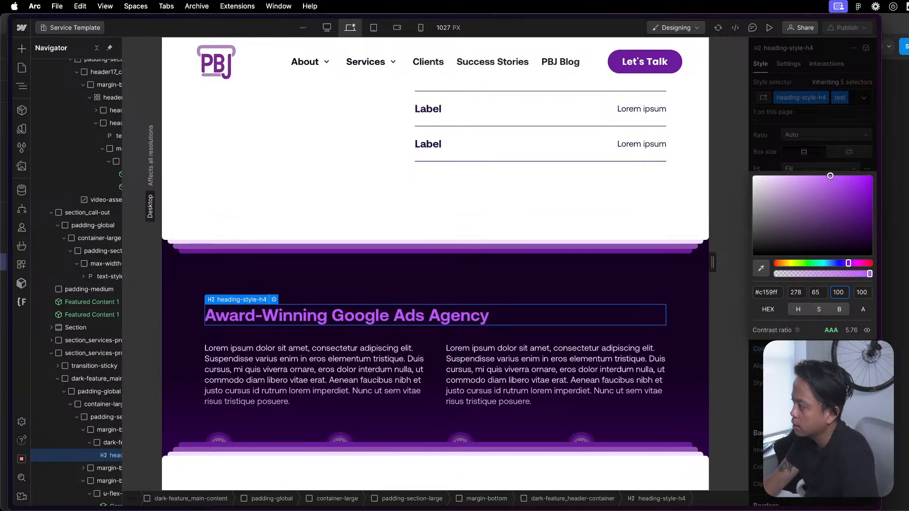
{"action": "scroll", "coordinate": [380, 213], "scroll_direction": "down", "scroll_amount": 3}
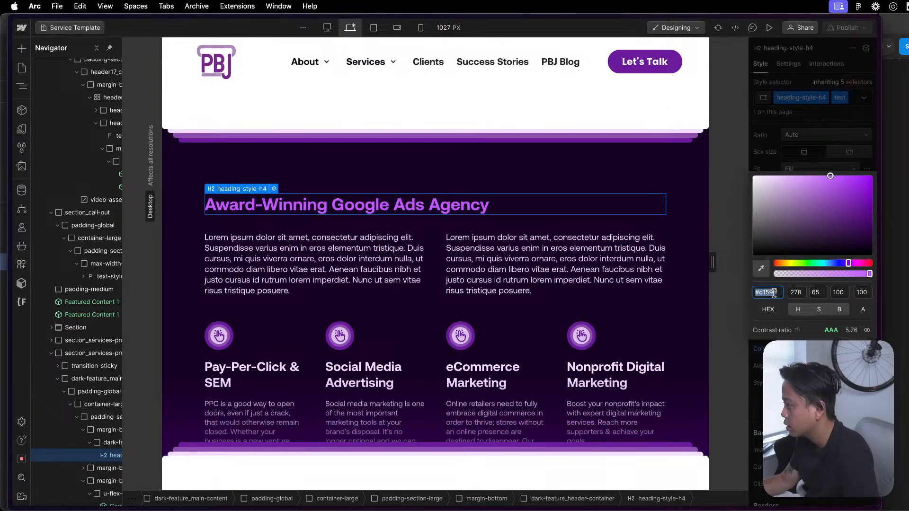
- Switch to Figma and rename the dark-theme button's purple color style as #c159ff
{"action": "key", "text": "super+Tab"}
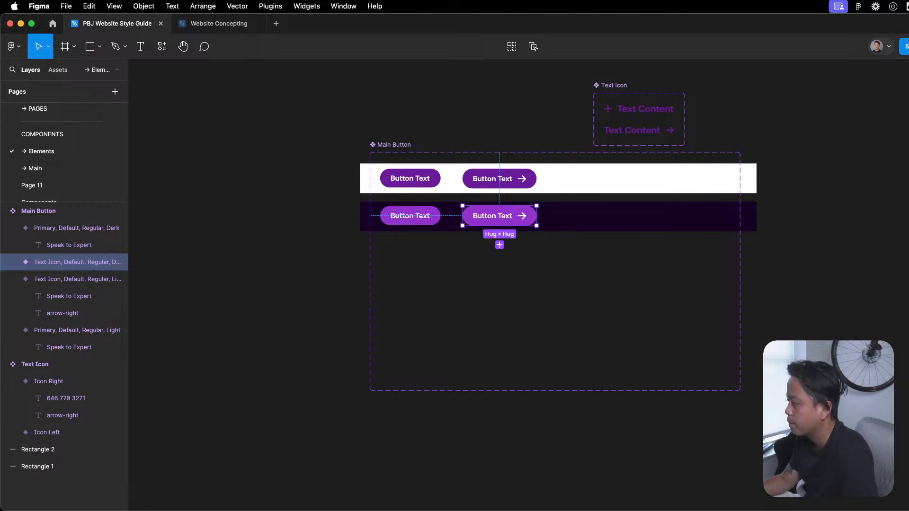
{"action": "left_click", "coordinate": [908, 426]}
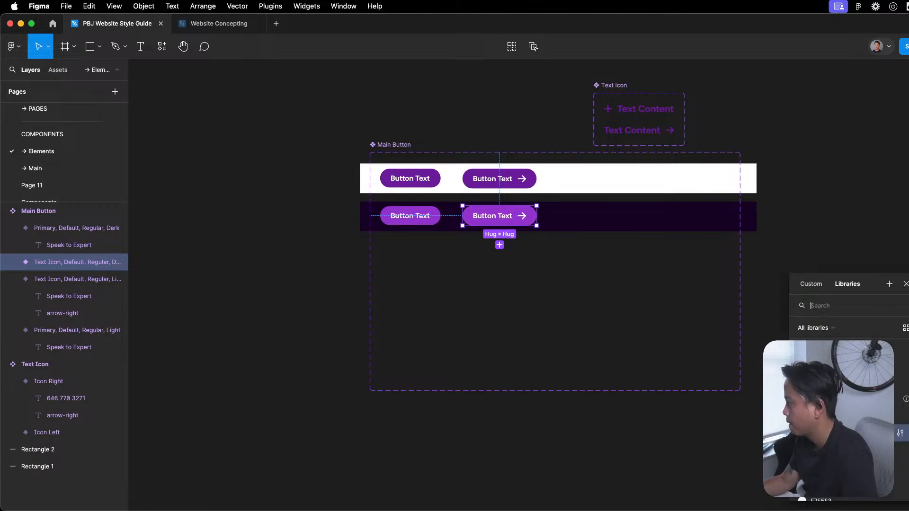
{"action": "left_click", "coordinate": [905, 433]}
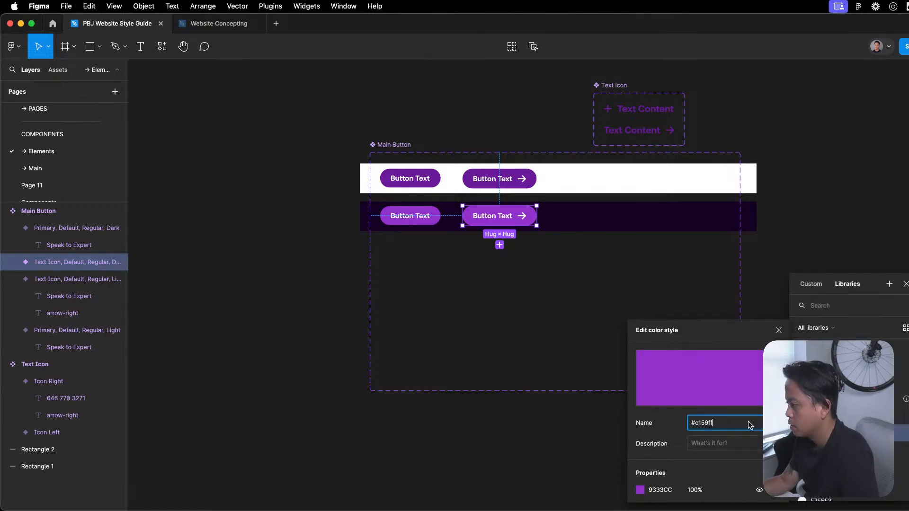
{"action": "key", "text": "Return"}
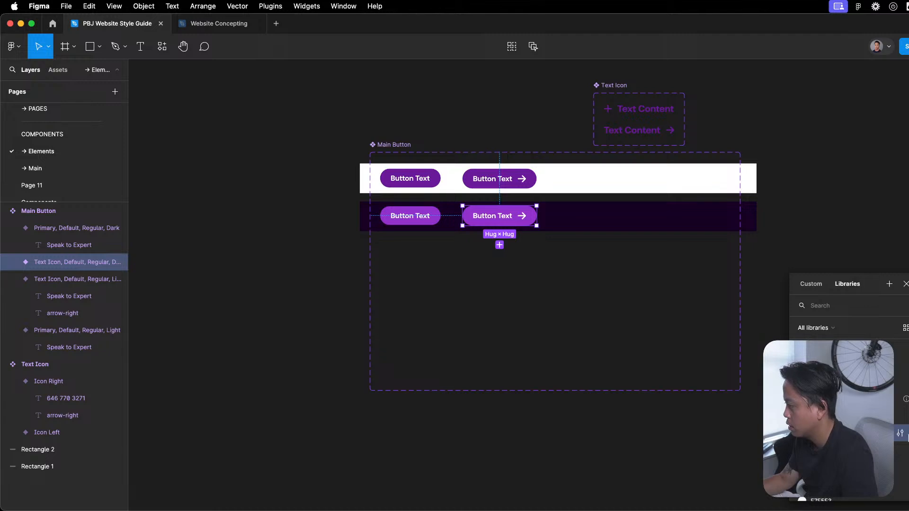
- Set the color of the dark-theme button's purple color style to #c159ff
{"action": "left_click", "coordinate": [900, 433]}
{"action": "left_click", "coordinate": [651, 492]}
{"action": "type", "text": "#c159ff"}
{"action": "key", "text": "Return"}
{"action": "left_click", "coordinate": [389, 313]}
{"action": "scroll", "coordinate": [389, 314], "scroll_direction": "down", "scroll_amount": 2}
{"action": "scroll", "coordinate": [473, 372], "scroll_direction": "up", "scroll_amount": 3}
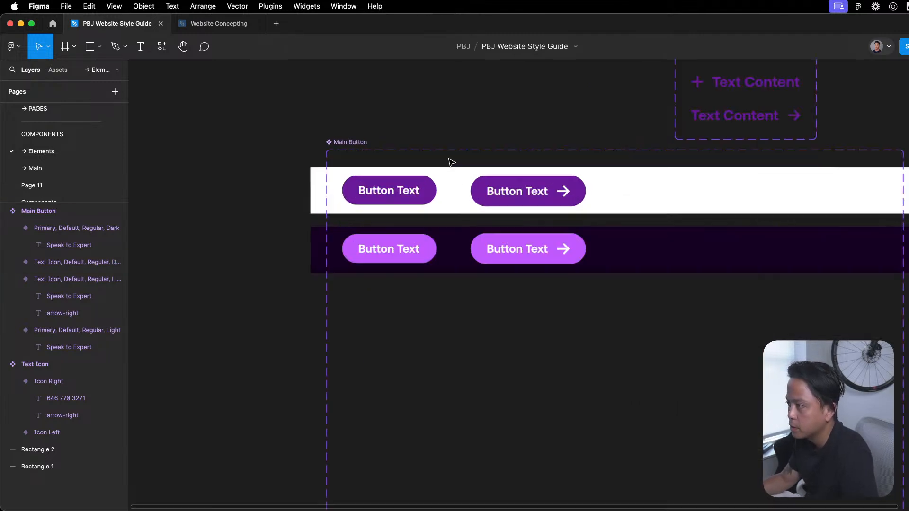
{"action": "scroll", "coordinate": [495, 378], "scroll_direction": "down", "scroll_amount": 4}
{"action": "scroll", "coordinate": [517, 297], "scroll_direction": "up", "scroll_amount": 3}
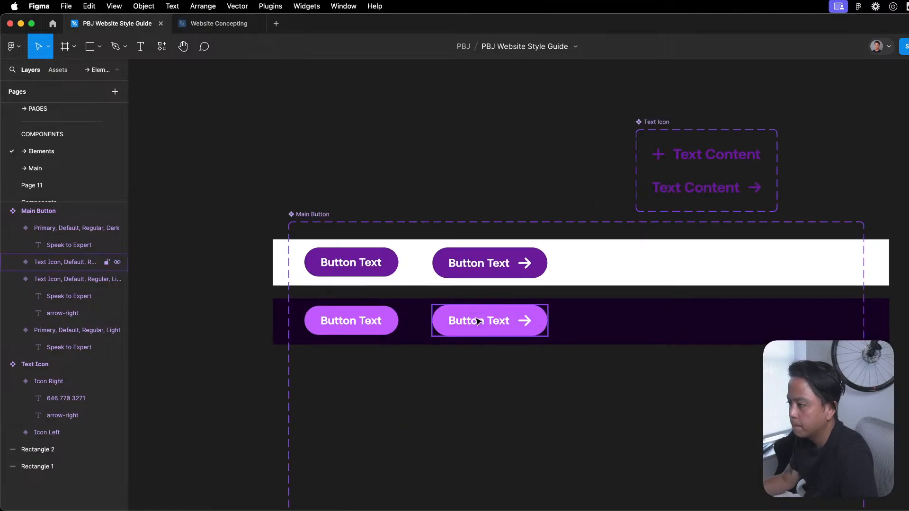
- Switch to the Webflow page in Arc and remove the "test" combo class from the heading-style-h4 heading
{"action": "key", "text": "ctrl+Up"}
{"action": "left_click", "coordinate": [335, 173]}
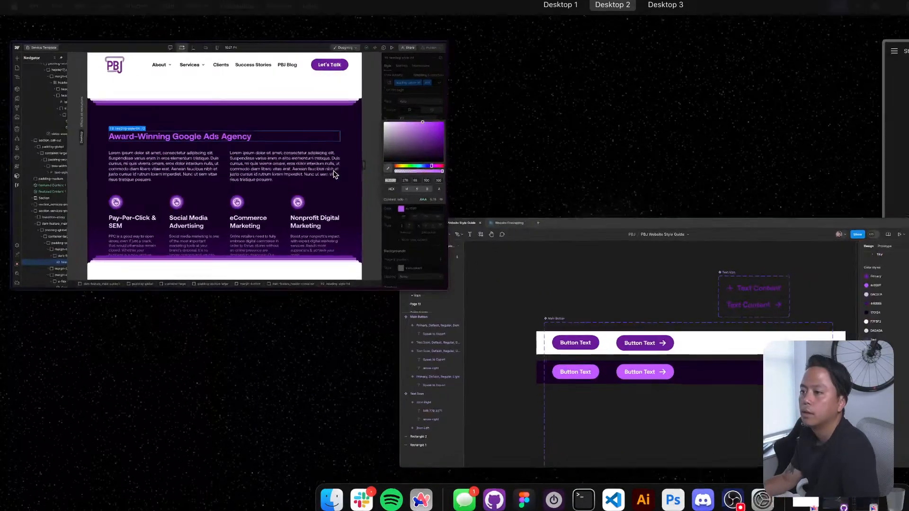
{"action": "left_click", "coordinate": [846, 97]}
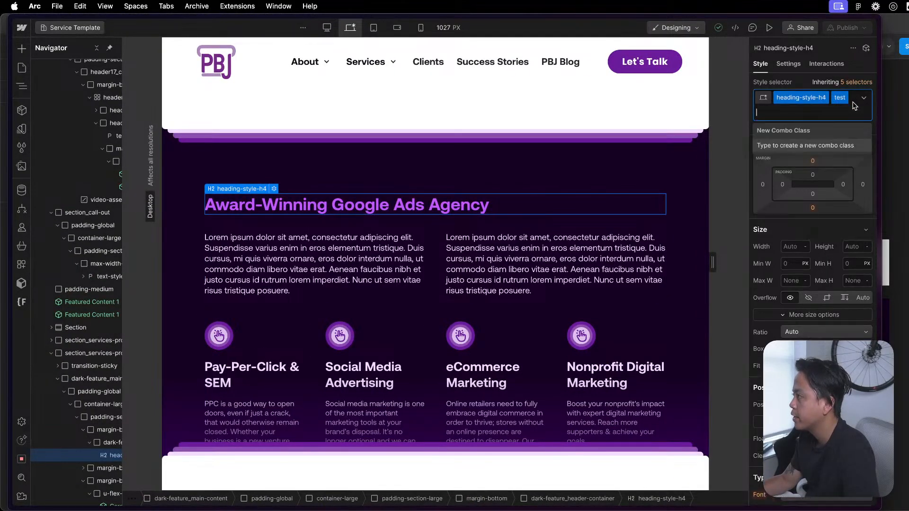
{"action": "key", "text": "BackSpace"}
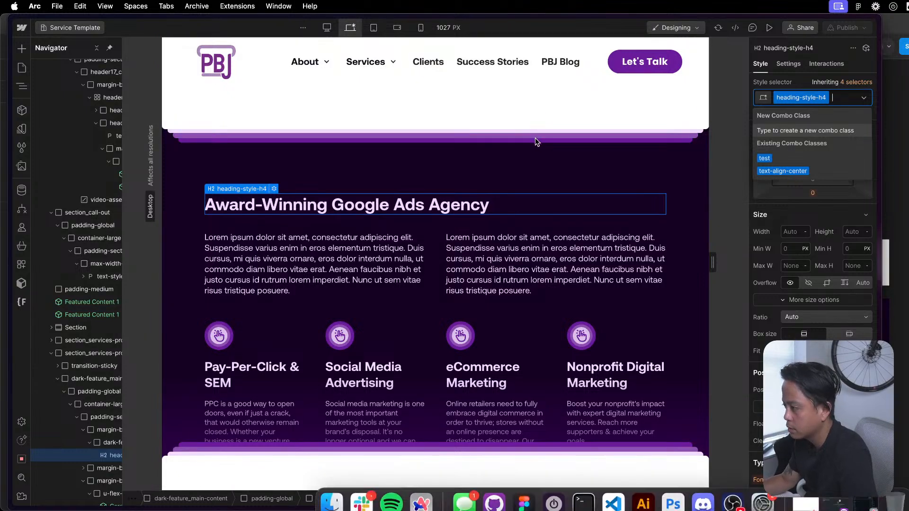
- Switch to Figma and compare the light and dark Main Button variants on the white and dark background rectangles
{"action": "key", "text": "ctrl+Up"}
{"action": "left_click", "coordinate": [436, 383]}
{"action": "scroll", "coordinate": [406, 387], "scroll_direction": "left", "scroll_amount": 5}
{"action": "scroll", "coordinate": [406, 387], "scroll_direction": "down", "scroll_amount": 4}
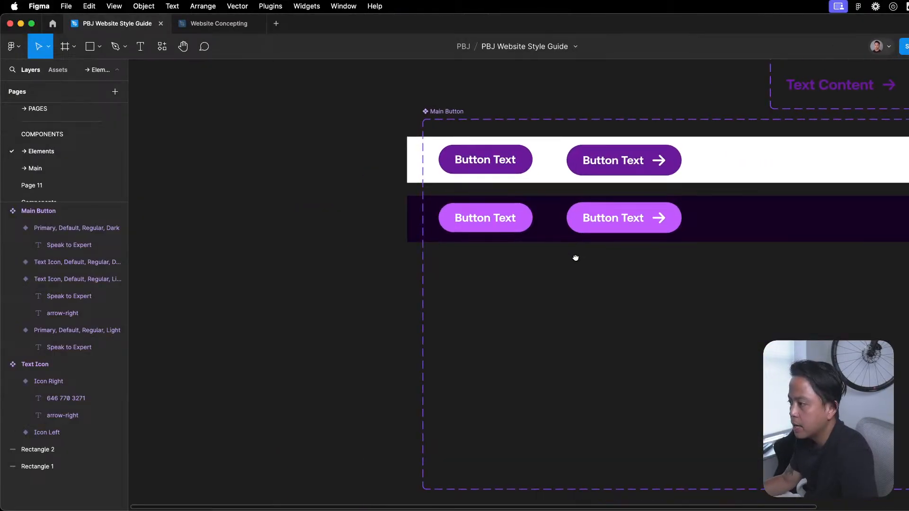
{"action": "scroll", "coordinate": [625, 265], "scroll_direction": "right", "scroll_amount": 1}
{"action": "scroll", "coordinate": [576, 300], "scroll_direction": "up", "scroll_amount": 3}
{"action": "scroll", "coordinate": [576, 300], "scroll_direction": "right", "scroll_amount": 4}
{"action": "left_click", "coordinate": [505, 305]}
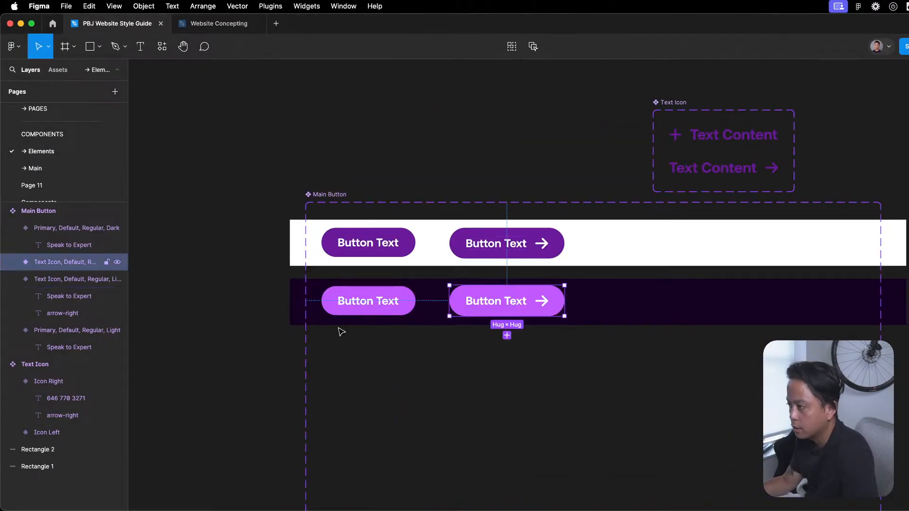
{"action": "left_click", "coordinate": [621, 383]}
{"action": "left_click", "coordinate": [613, 321]}
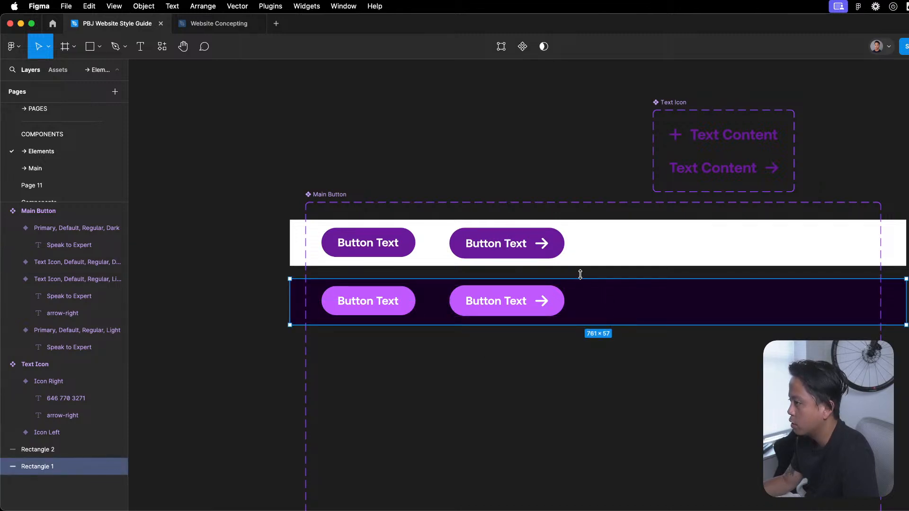
{"action": "left_click", "coordinate": [644, 248]}
{"action": "left_click", "coordinate": [540, 245]}
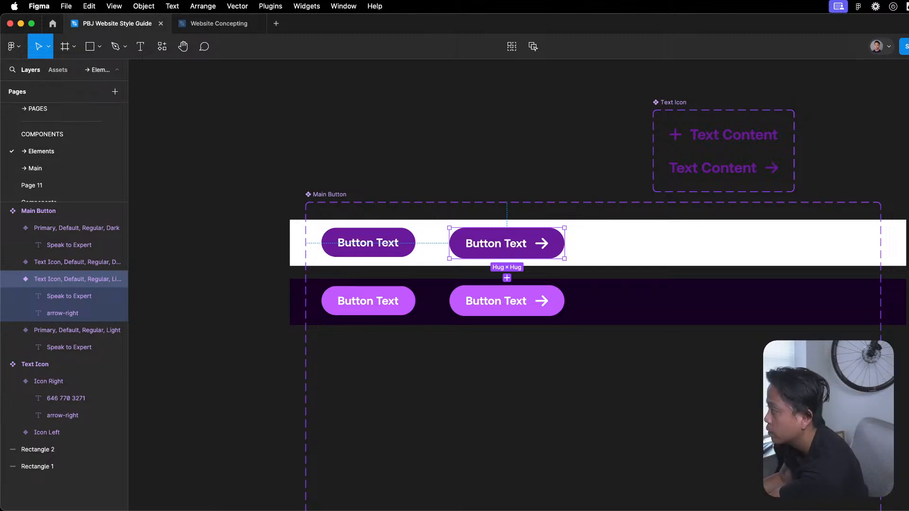
{"action": "left_click", "coordinate": [362, 91]}
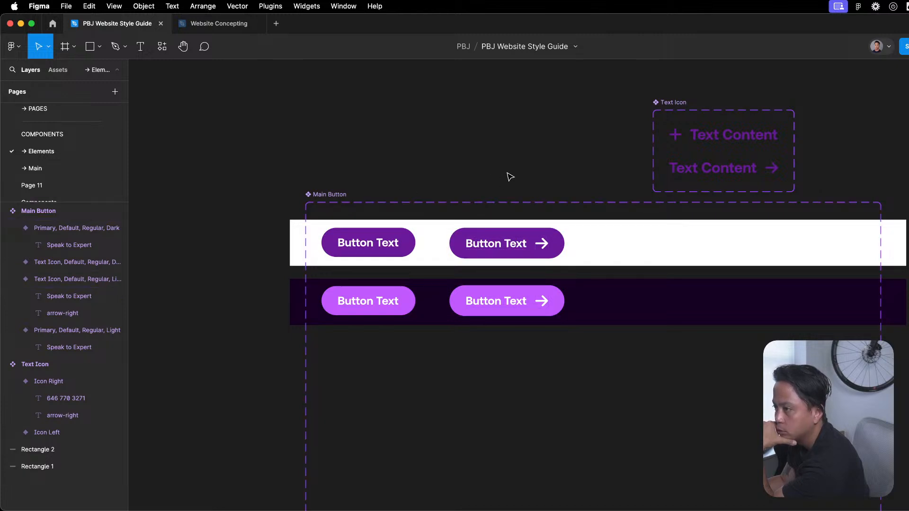
- Create a boolean component property named Fill with the value True on the Main Button component set
{"action": "left_click", "coordinate": [402, 202]}
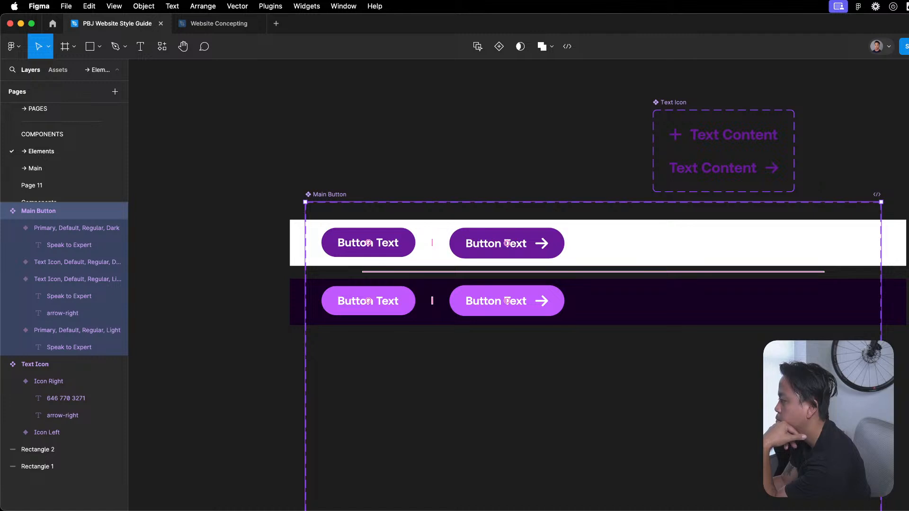
{"action": "type", "text": "Fill"}
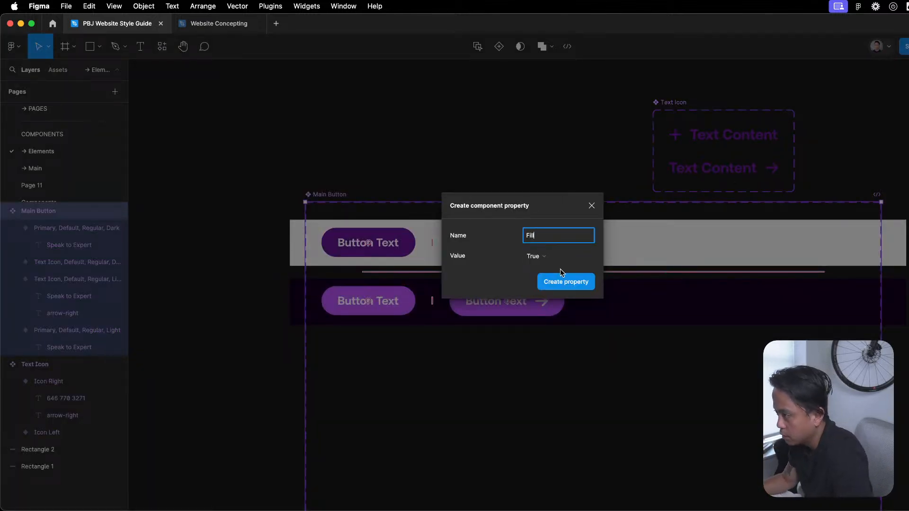
{"action": "left_click", "coordinate": [566, 282]}
{"action": "left_click", "coordinate": [614, 156]}
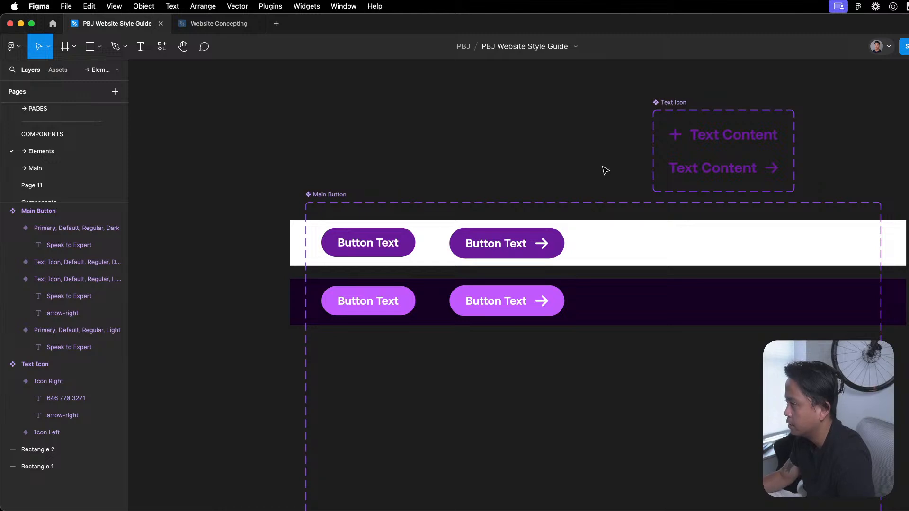
{"action": "left_click", "coordinate": [474, 210]}
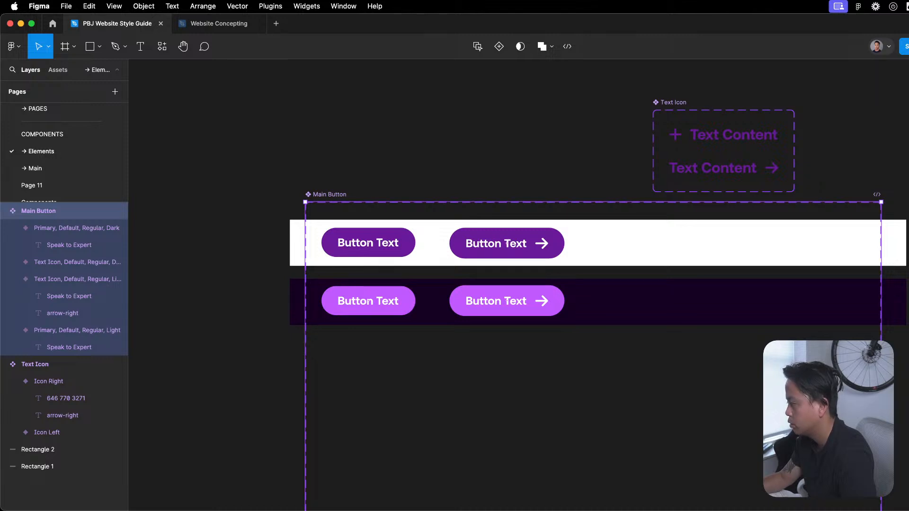
{"action": "left_click", "coordinate": [518, 196]}
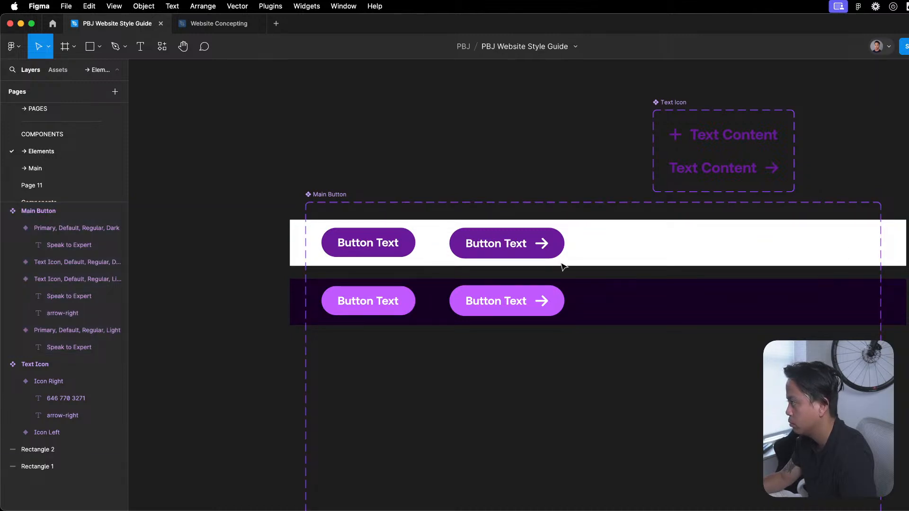
{"action": "left_click", "coordinate": [548, 254]}
{"action": "left_click", "coordinate": [396, 137]}
- Create a variant property named Style with the value Default on the Main Button component set
{"action": "left_click", "coordinate": [329, 195]}
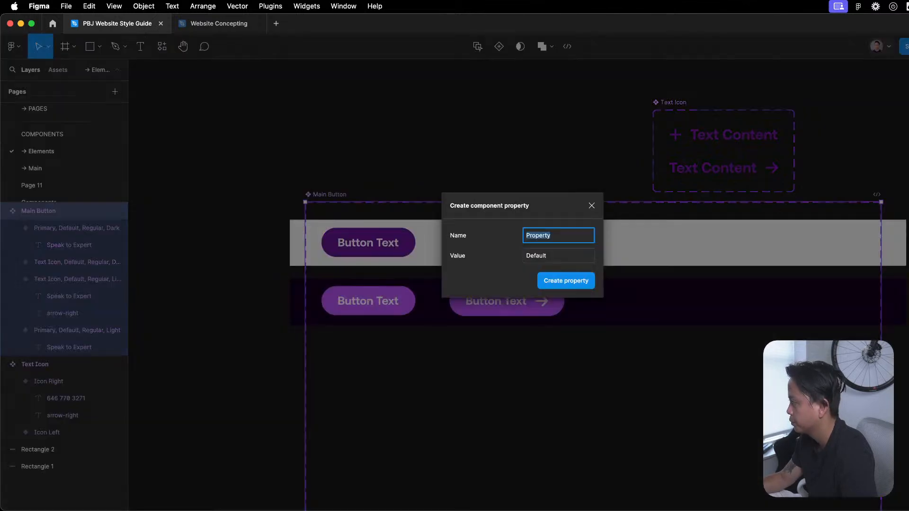
{"action": "type", "text": "Style"}
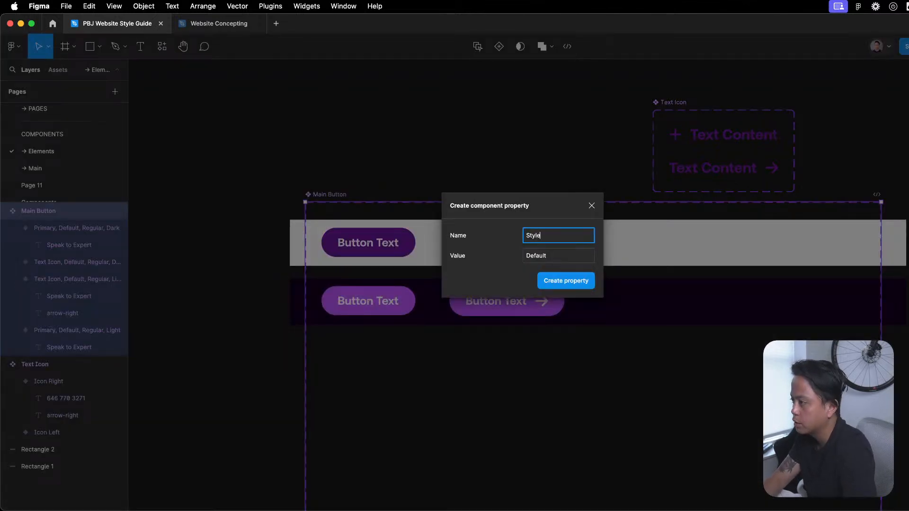
{"action": "key", "text": "Return"}
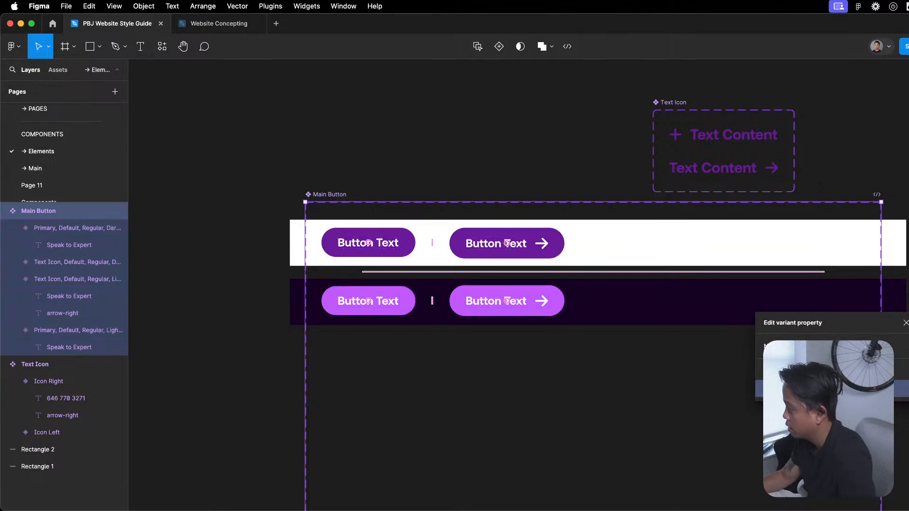
{"action": "left_click", "coordinate": [572, 169]}
- Review the Style variant property and its value on the Main Button component set
{"action": "left_click", "coordinate": [323, 193]}
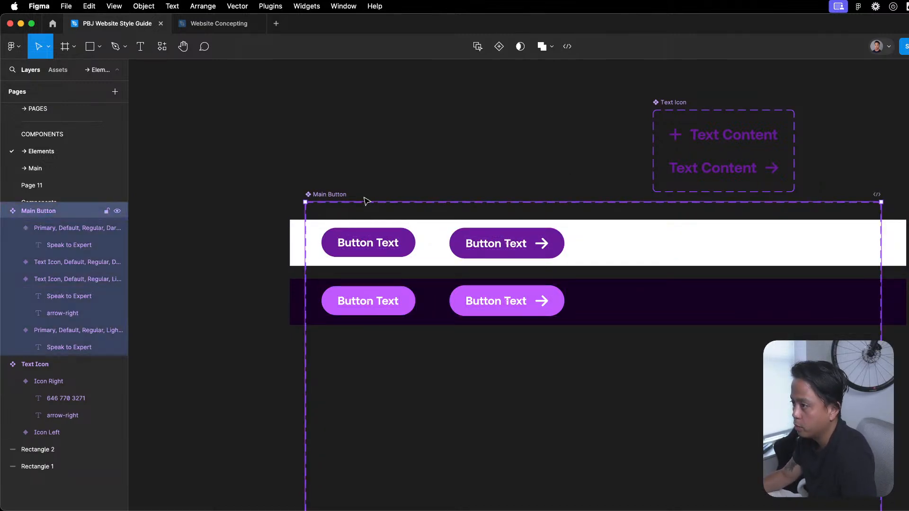
{"action": "left_click", "coordinate": [907, 323]}
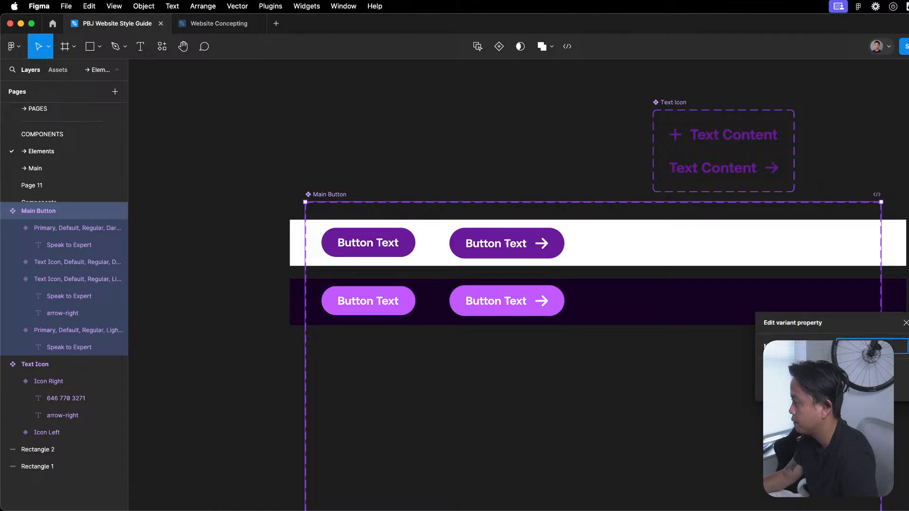
{"action": "left_click", "coordinate": [847, 389]}
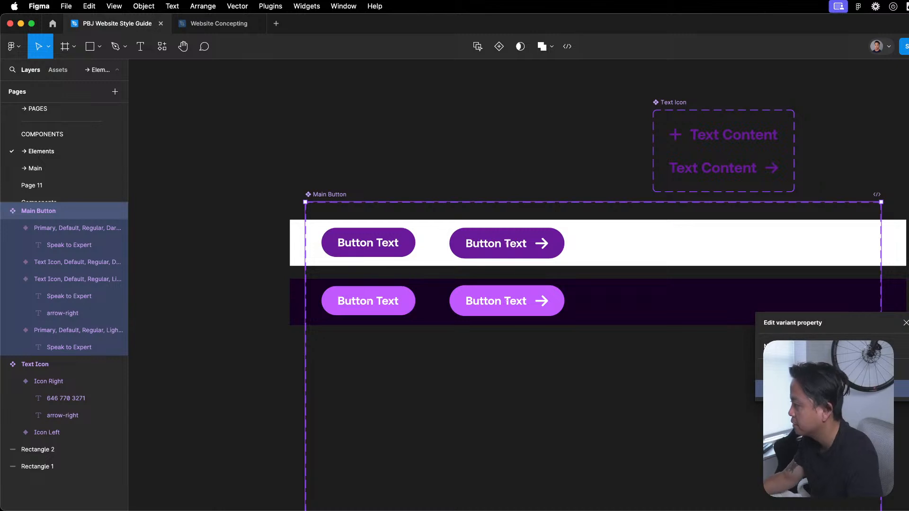
{"action": "left_click", "coordinate": [519, 104]}
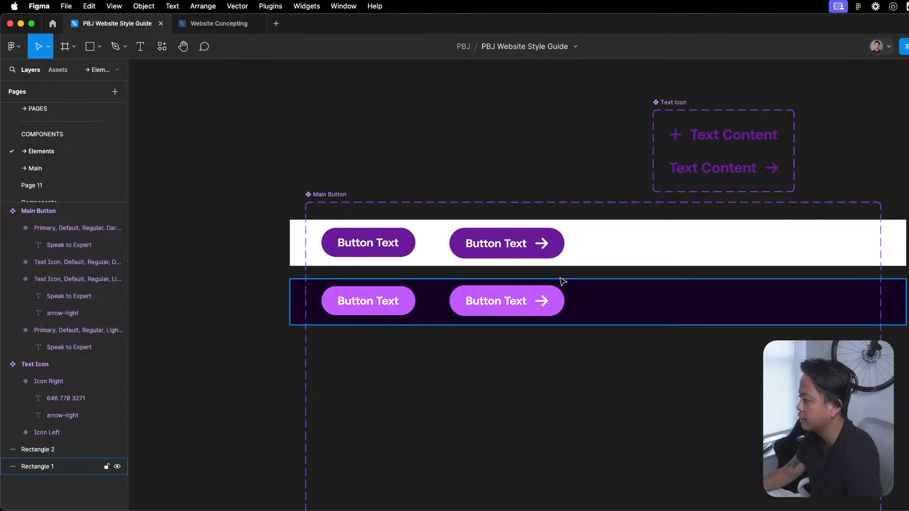
- Duplicate the light and dark Text Icon button variants into a third column of the Main Button component set
{"action": "left_click", "coordinate": [495, 251]}
{"action": "left_click_drag", "start_coordinate": [500, 254], "coordinate": [649, 255]}
{"action": "left_click", "coordinate": [503, 310]}
{"action": "left_click_drag", "start_coordinate": [503, 310], "coordinate": [635, 304]}
{"action": "left_click", "coordinate": [649, 246]}
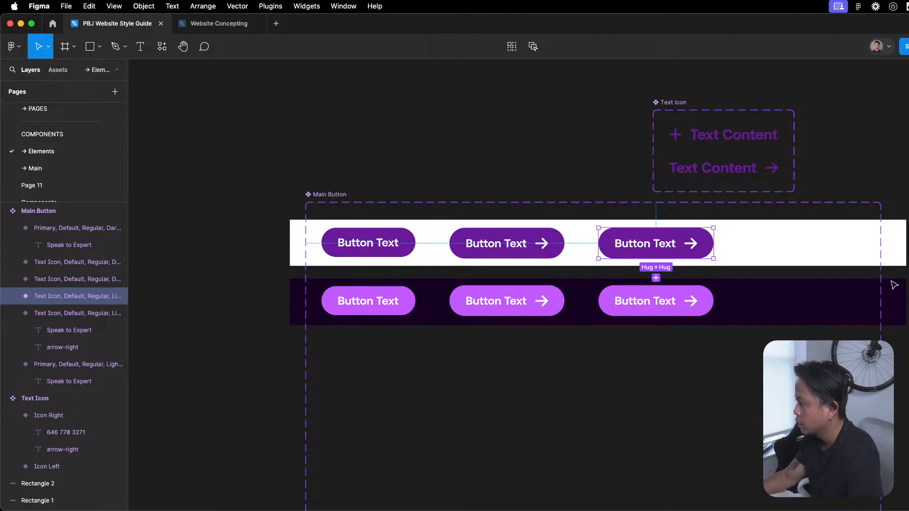
{"action": "left_click", "coordinate": [601, 298]}
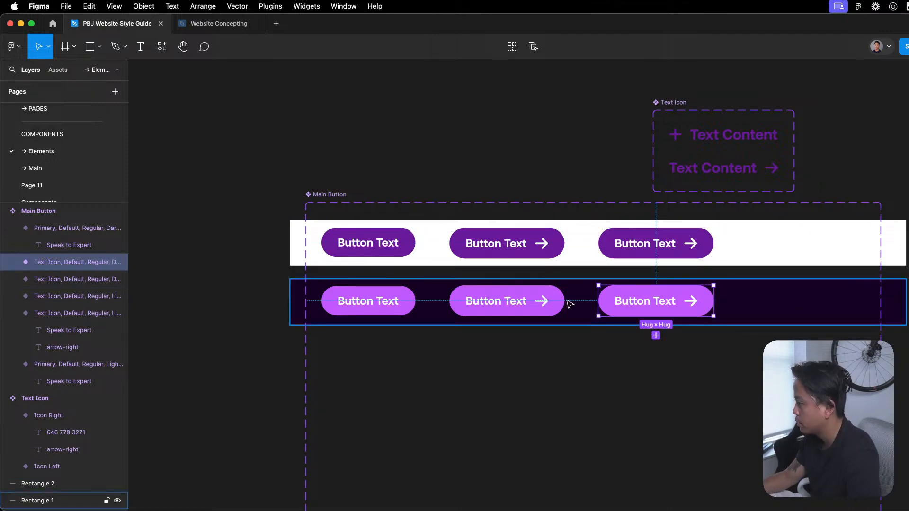
- Examine a variant property and its values on the Main Button component set
{"action": "left_click", "coordinate": [433, 201]}
{"action": "left_click", "coordinate": [306, 214]}
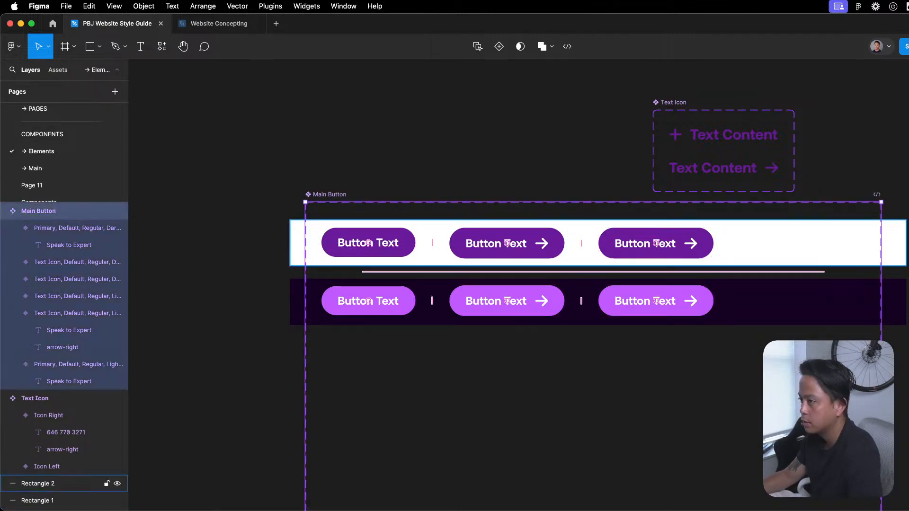
{"action": "left_click", "coordinate": [908, 323]}
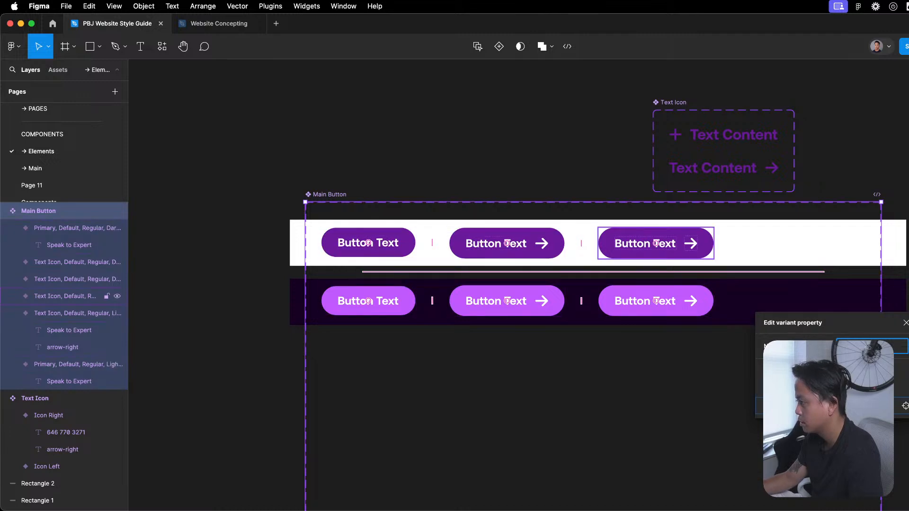
{"action": "left_click", "coordinate": [905, 388]}
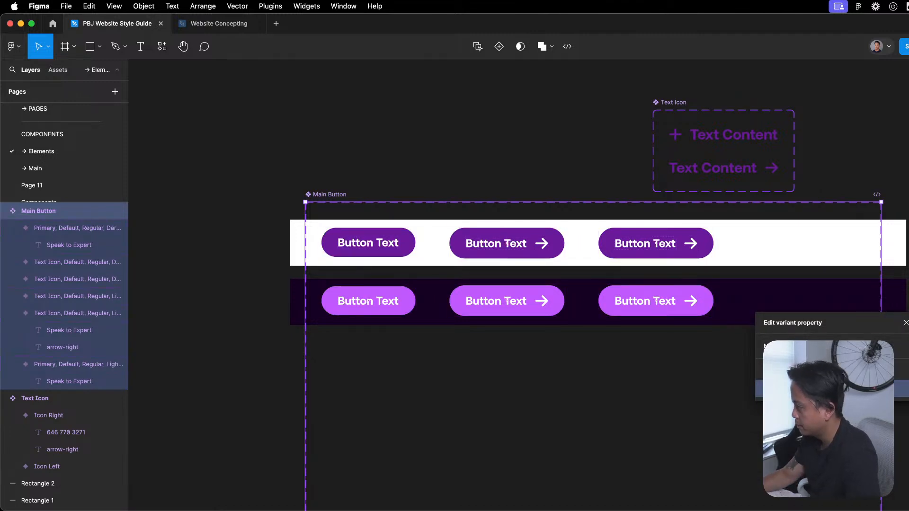
{"action": "left_click", "coordinate": [548, 105]}
{"action": "left_click", "coordinate": [584, 246]}
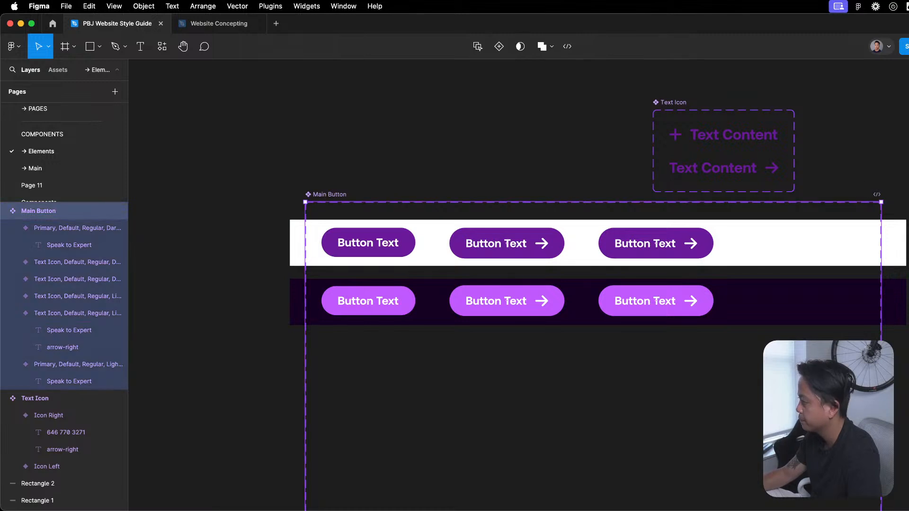
- Remove the fill from both third-column Text Icon buttons and give the light-theme one a dark purple outline
{"action": "left_click", "coordinate": [600, 244]}
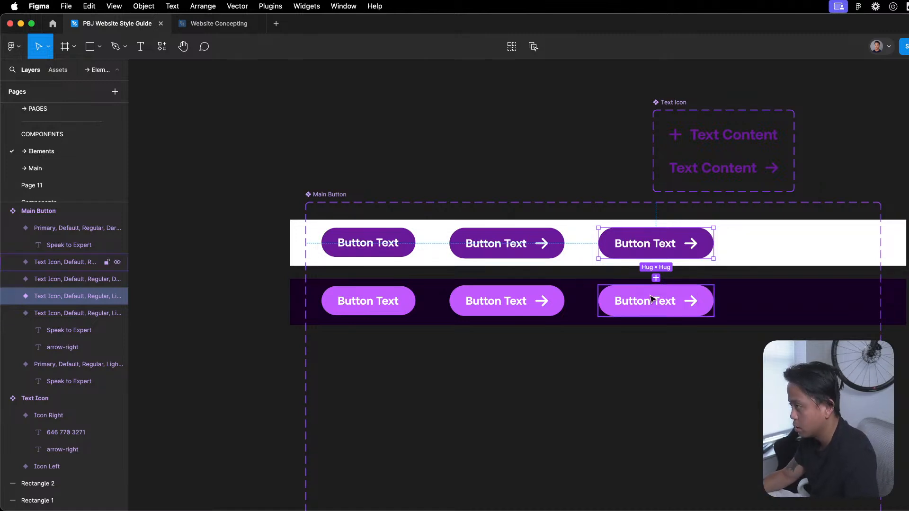
{"action": "left_click", "coordinate": [668, 308], "text": "shift"}
{"action": "left_click", "coordinate": [628, 212]}
{"action": "left_click", "coordinate": [637, 244]}
{"action": "left_click", "coordinate": [648, 310], "text": "shift"}
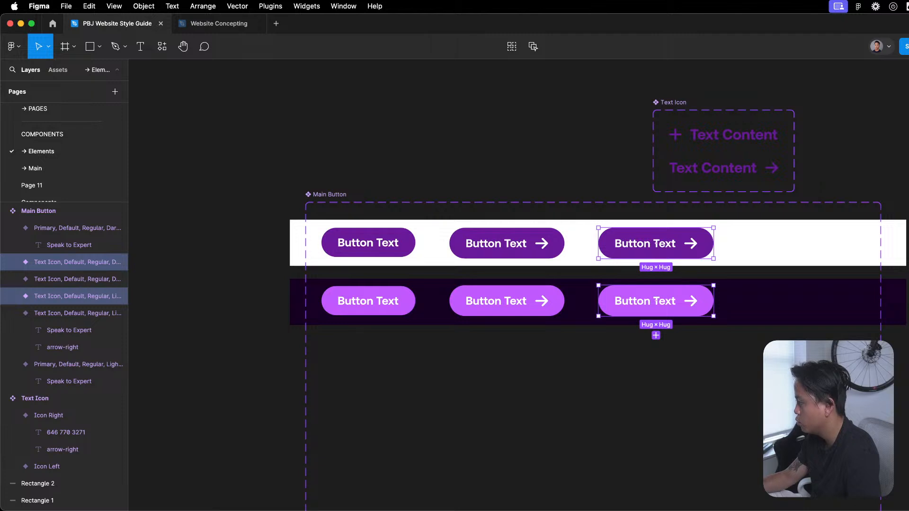
{"action": "left_click", "coordinate": [612, 183]}
{"action": "left_click", "coordinate": [653, 244]}
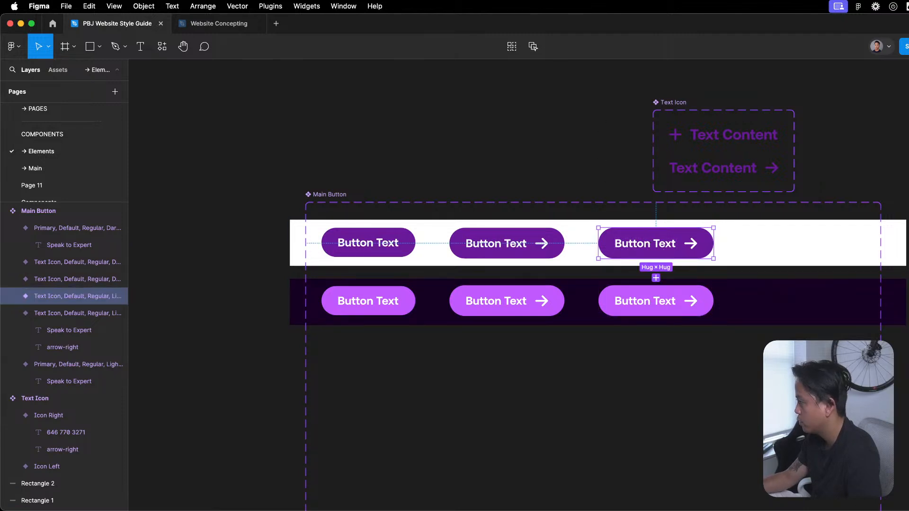
{"action": "mouse_move", "coordinate": [656, 243]}
{"action": "left_mouse_down"}
{"action": "mouse_move", "coordinate": [656, 300]}
{"action": "mouse_move", "coordinate": [668, 307]}
{"action": "mouse_move", "coordinate": [668, 251]}
{"action": "left_mouse_up"}
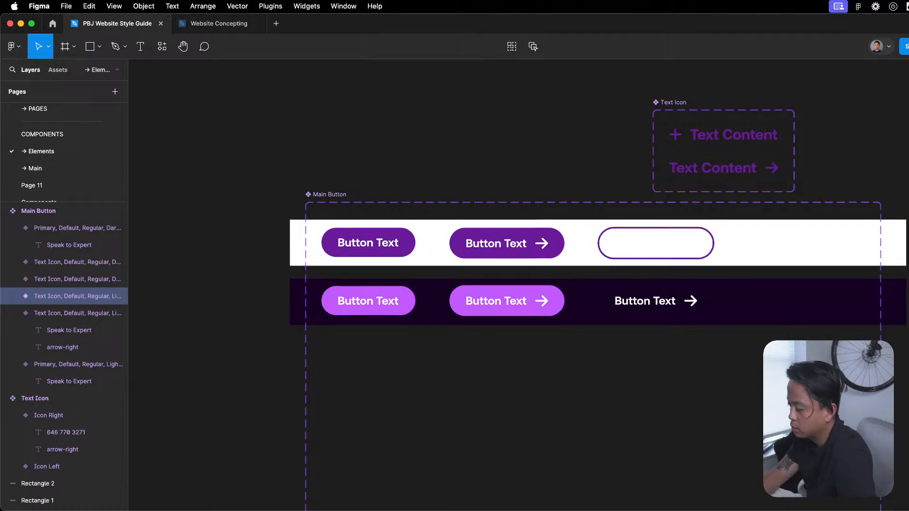
- Apply the bright dark-theme purple to the outline, text and arrow of the third-column dark-theme button
{"action": "left_click", "coordinate": [647, 306]}
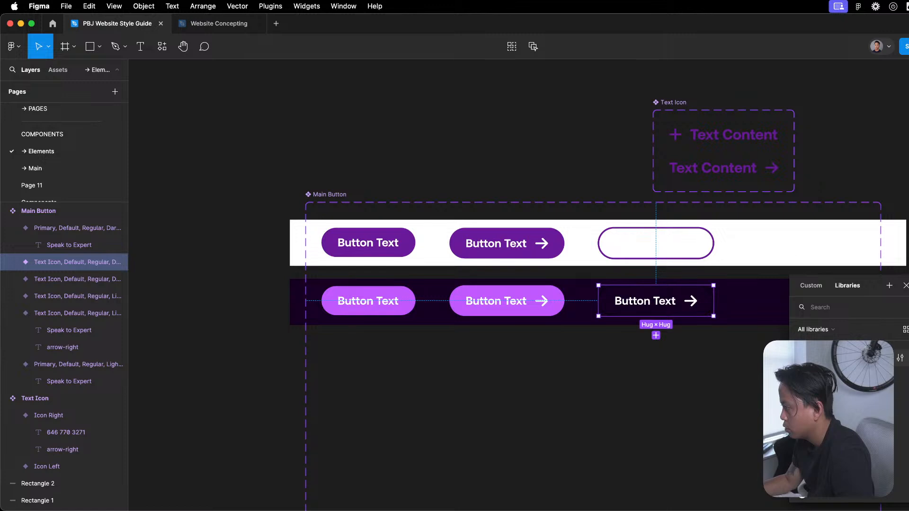
{"action": "key", "text": "Escape"}
{"action": "left_click", "coordinate": [608, 175]}
{"action": "left_click", "coordinate": [638, 311]}
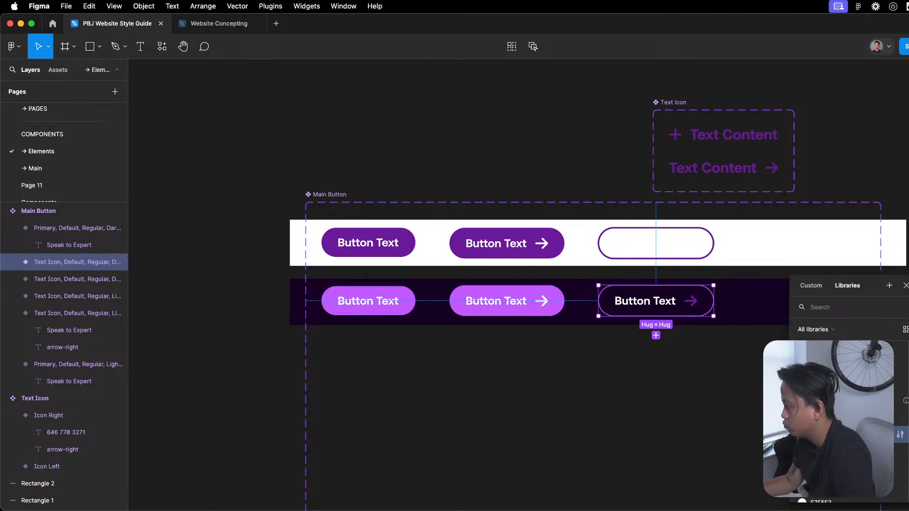
{"action": "left_click", "coordinate": [852, 482]}
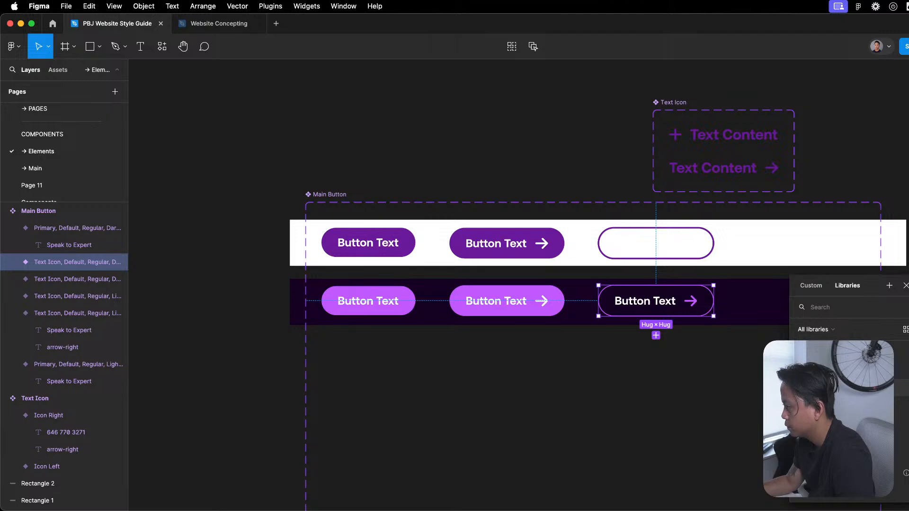
{"action": "key", "text": "Escape"}
{"action": "left_click", "coordinate": [590, 198]}
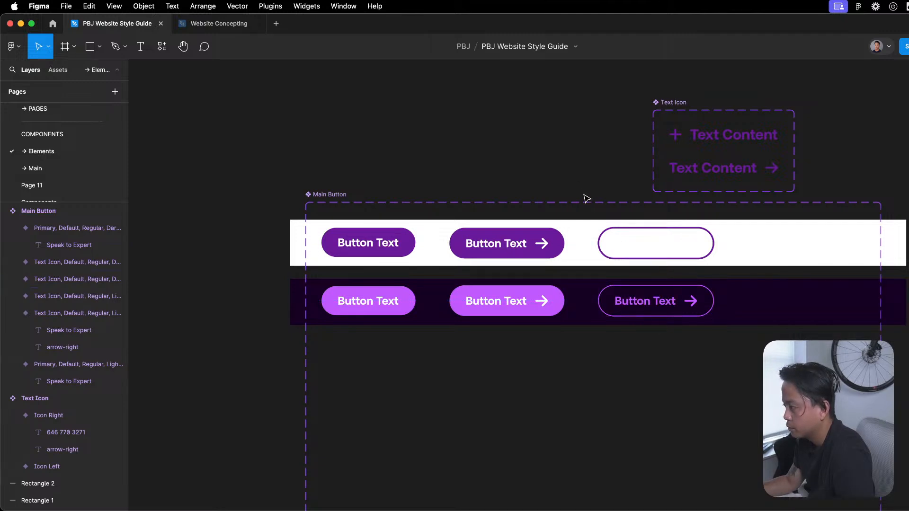
- Recolor the text and arrow of the outlined light-theme button with the dark purple library color
{"action": "scroll", "coordinate": [590, 198], "scroll_direction": "right", "scroll_amount": 3}
{"action": "left_click", "coordinate": [611, 240]}
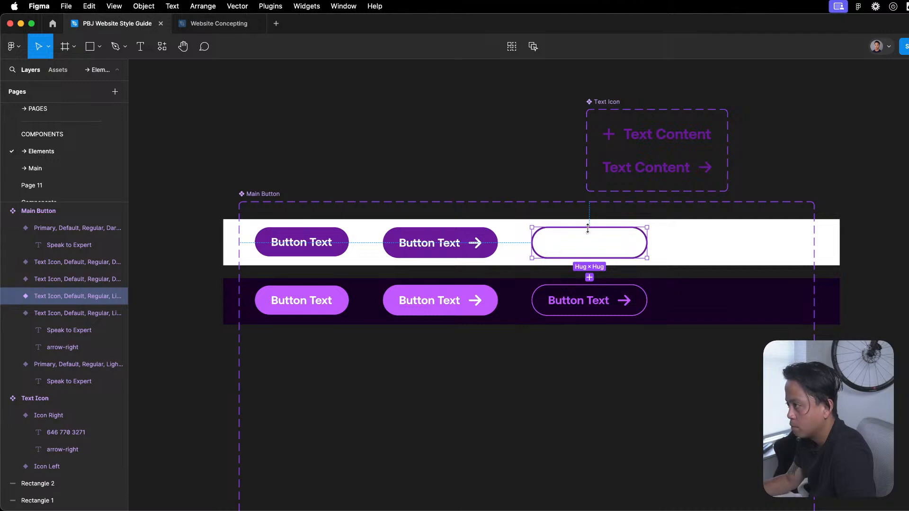
{"action": "left_click", "coordinate": [908, 397]}
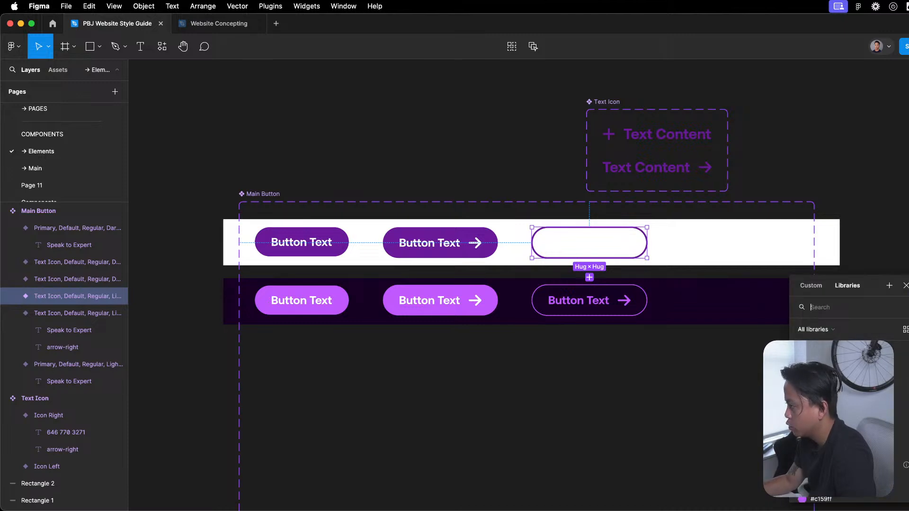
{"action": "left_click", "coordinate": [843, 443]}
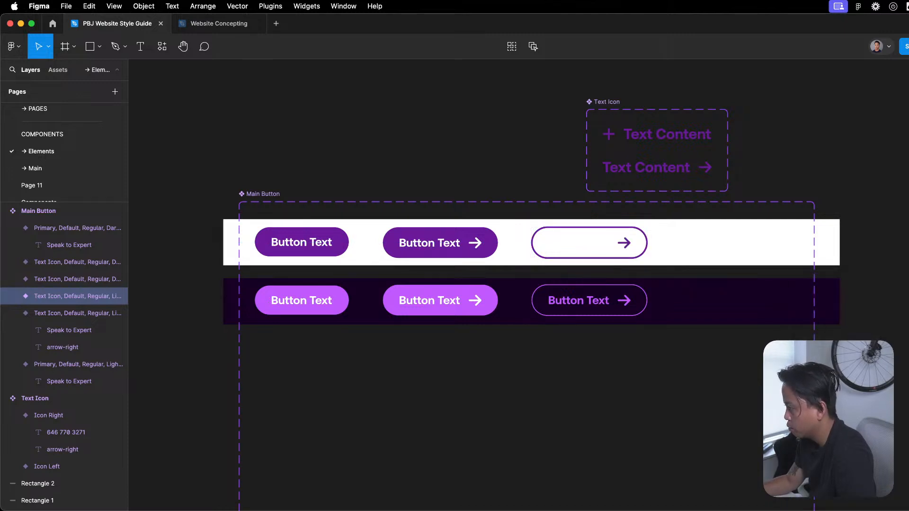
{"action": "left_click", "coordinate": [908, 391]}
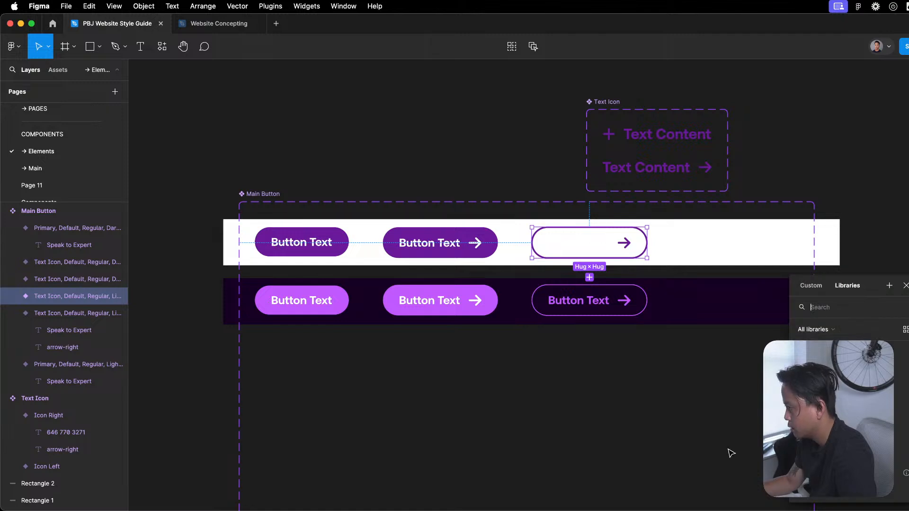
{"action": "left_click", "coordinate": [843, 490]}
{"action": "left_click", "coordinate": [528, 195]}
{"action": "scroll", "coordinate": [531, 197], "scroll_direction": "right", "scroll_amount": 3}
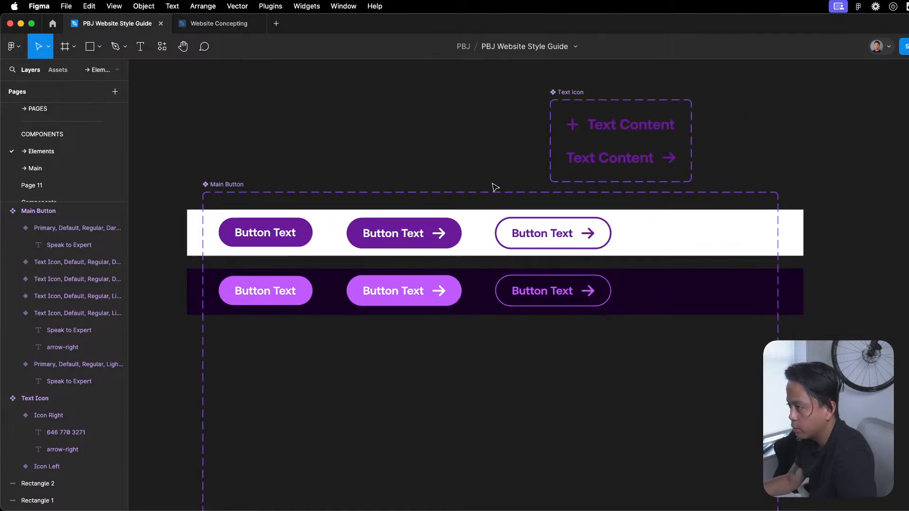
- Duplicate the light and dark outlined buttons into a fourth column of the Main Button component set
{"action": "left_click", "coordinate": [554, 237]}
{"action": "left_click", "coordinate": [552, 289], "text": "shift"}
{"action": "left_click_drag", "start_coordinate": [573, 242], "coordinate": [705, 244]}
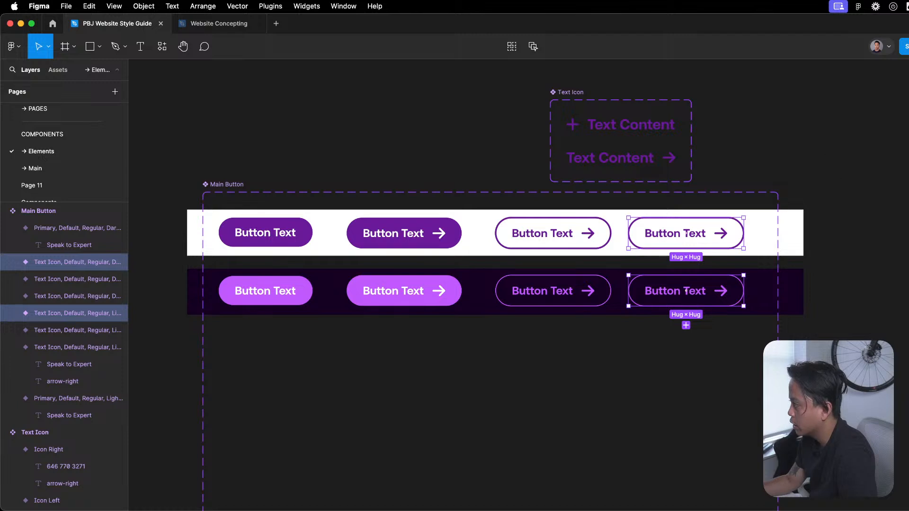
- Remove the outline stroke from both fourth-column buttons, leaving only the text and arrow
{"action": "left_click", "coordinate": [805, 171]}
{"action": "left_click", "coordinate": [723, 237]}
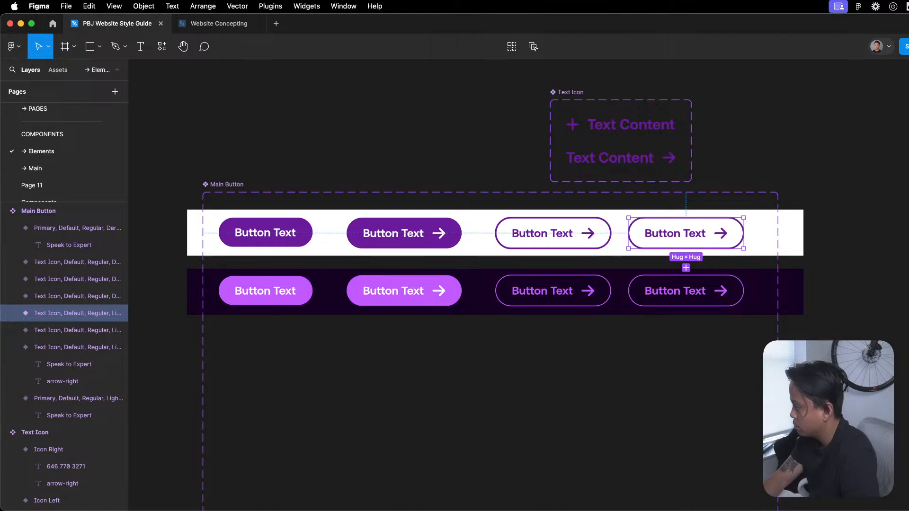
{"action": "left_click", "coordinate": [682, 299]}
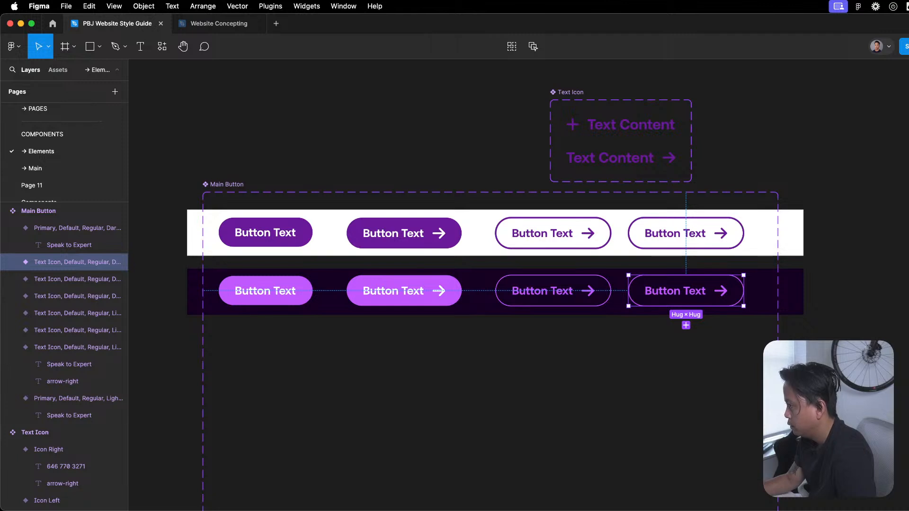
{"action": "left_click", "coordinate": [686, 233], "text": "shift"}
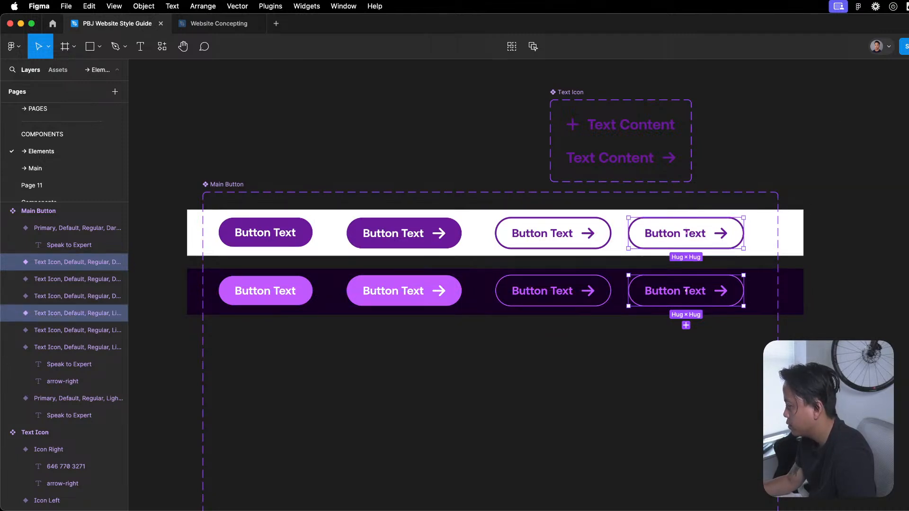
{"action": "left_click", "coordinate": [791, 200]}
{"action": "left_click", "coordinate": [686, 235]}
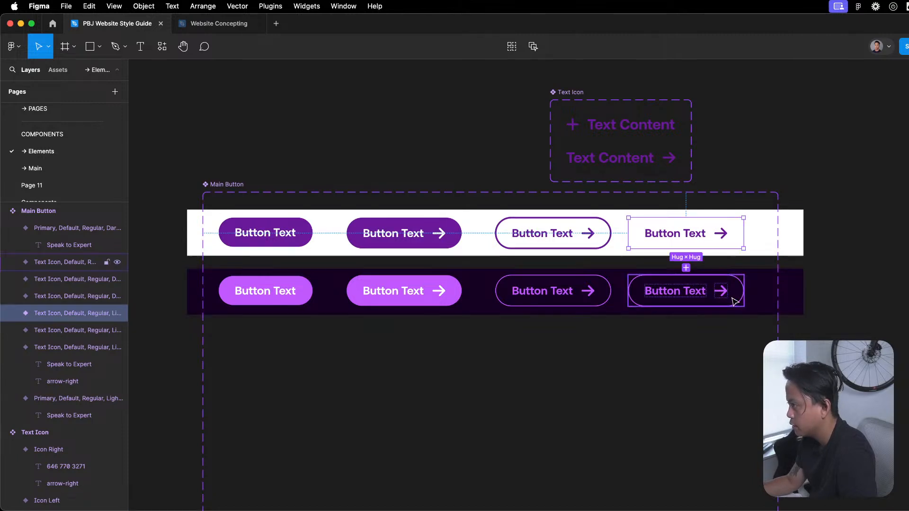
{"action": "left_click", "coordinate": [700, 291]}
- Set the left and right padding of both fourth-column text buttons to 0
{"action": "left_click", "coordinate": [720, 234]}
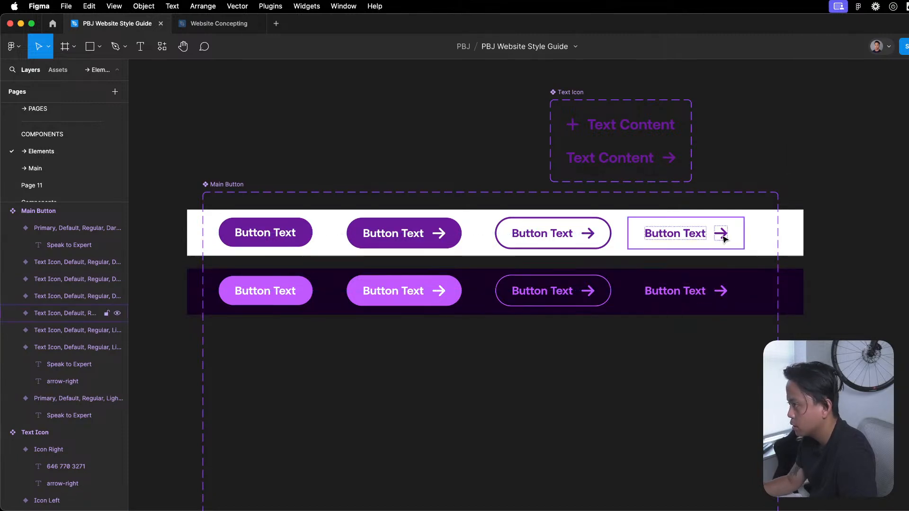
{"action": "left_click", "coordinate": [702, 301], "text": "shift"}
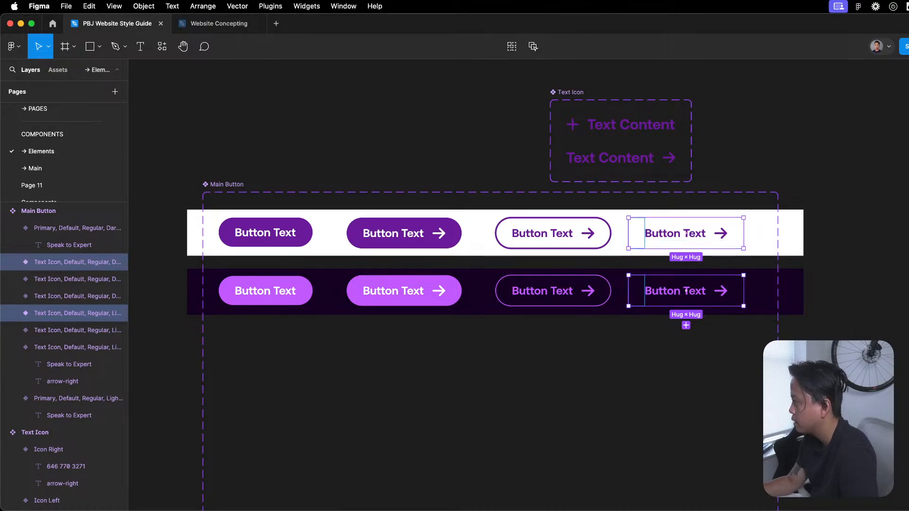
{"action": "type", "text": "0"}
{"action": "key", "text": "Return"}
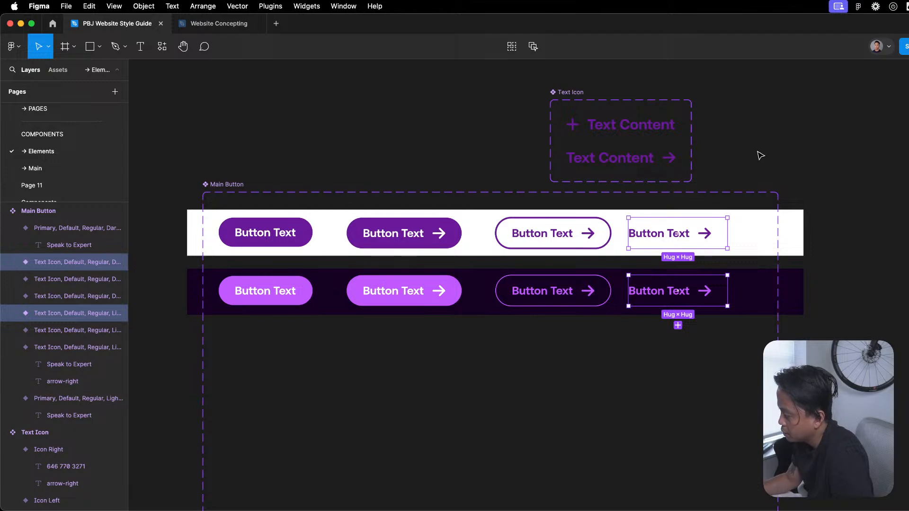
{"action": "left_click", "coordinate": [760, 155]}
{"action": "left_click", "coordinate": [709, 288]}
{"action": "left_click", "coordinate": [712, 248], "text": "shift"}
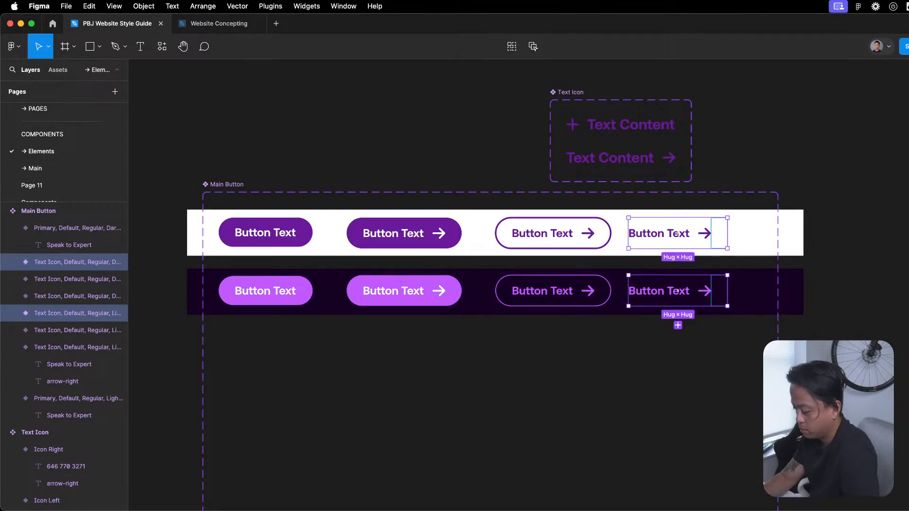
{"action": "type", "text": "0"}
{"action": "key", "text": "Return"}
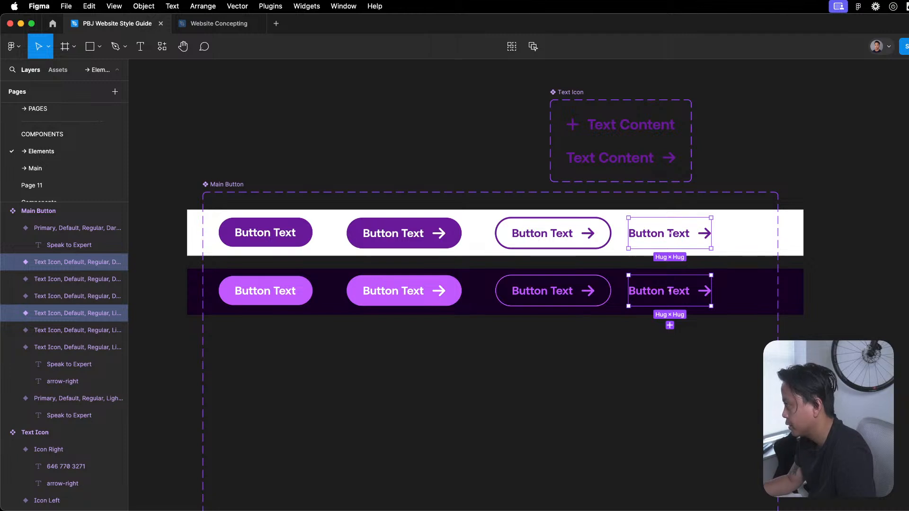
- Widen the two fourth-column text buttons slightly and move them farther away from the outlined pair
{"action": "left_click_drag", "start_coordinate": [711, 218], "coordinate": [715, 219]}
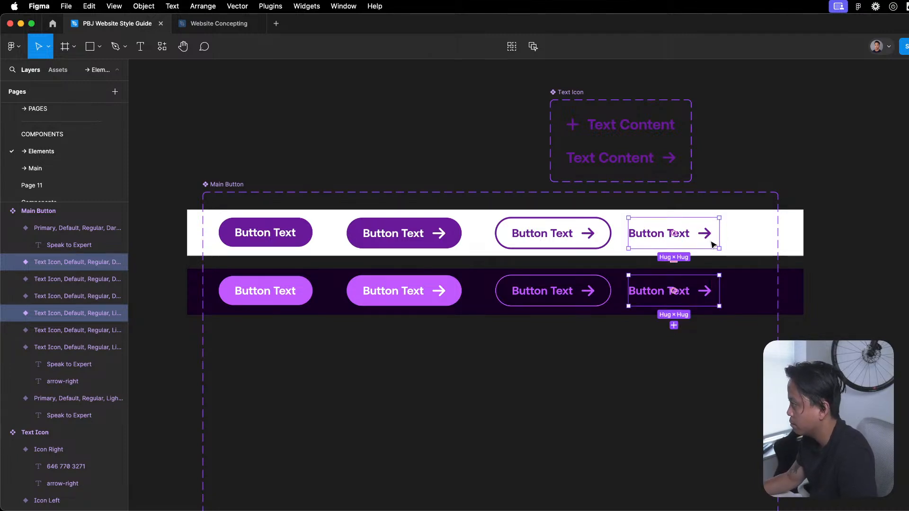
{"action": "left_click", "coordinate": [848, 330]}
{"action": "scroll", "coordinate": [542, 238], "scroll_direction": "right", "scroll_amount": 2}
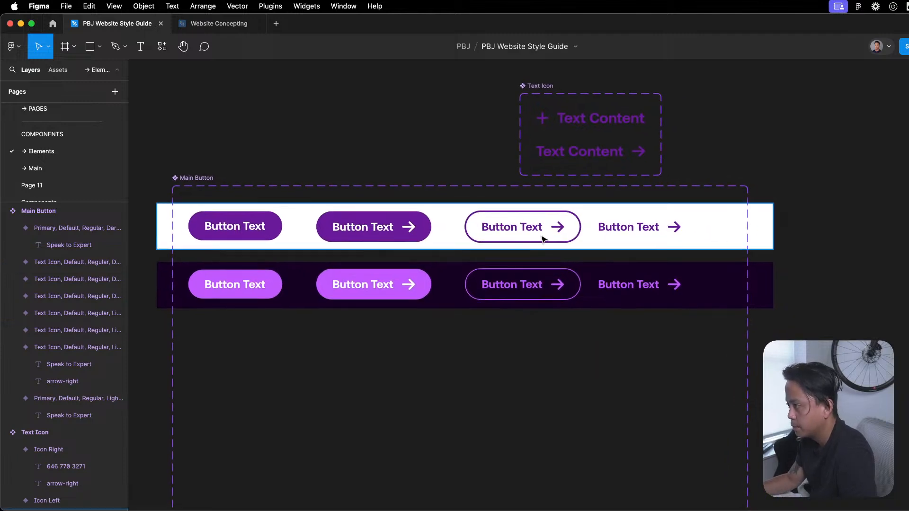
{"action": "left_click", "coordinate": [663, 288]}
{"action": "left_click", "coordinate": [648, 232], "text": "shift"}
{"action": "left_click_drag", "start_coordinate": [648, 232], "coordinate": [701, 240]}
{"action": "left_click", "coordinate": [678, 241], "text": "shift"}
{"action": "left_click", "coordinate": [678, 241], "text": "shift"}
{"action": "left_click", "coordinate": [773, 184]}
{"action": "scroll", "coordinate": [773, 184], "scroll_direction": "down", "scroll_amount": 3}
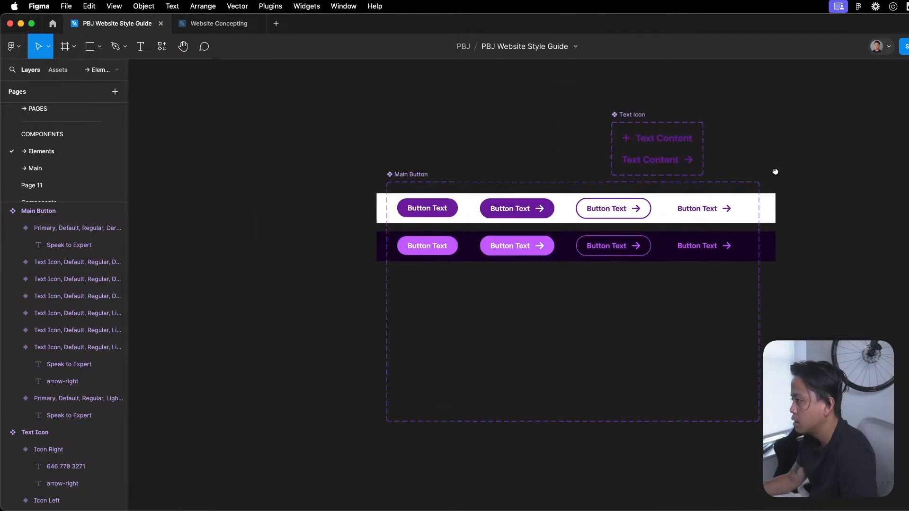
- Enlarge the Main Button component set's frame to make room for more variants
{"action": "left_click", "coordinate": [611, 246]}
{"action": "left_click", "coordinate": [600, 297]}
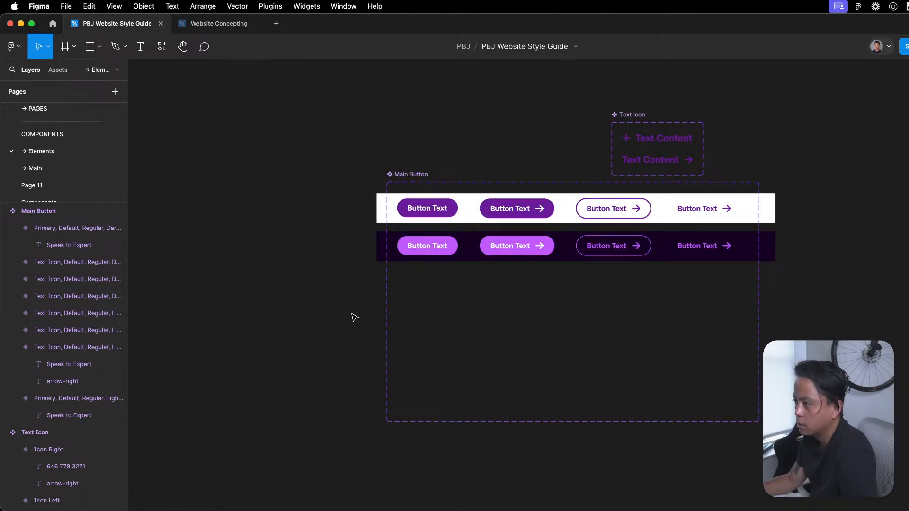
{"action": "left_click", "coordinate": [411, 175]}
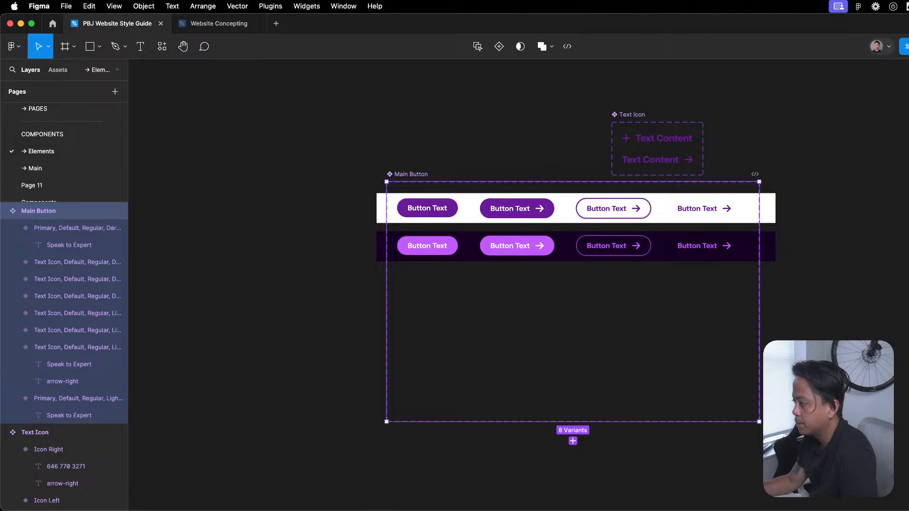
{"action": "scroll", "coordinate": [750, 390], "scroll_direction": "down", "scroll_amount": 5}
{"action": "scroll", "coordinate": [750, 390], "scroll_direction": "right", "scroll_amount": 3}
{"action": "scroll", "coordinate": [750, 390], "scroll_direction": "down", "scroll_amount": 2}
{"action": "left_click_drag", "start_coordinate": [686, 387], "coordinate": [688, 462]}
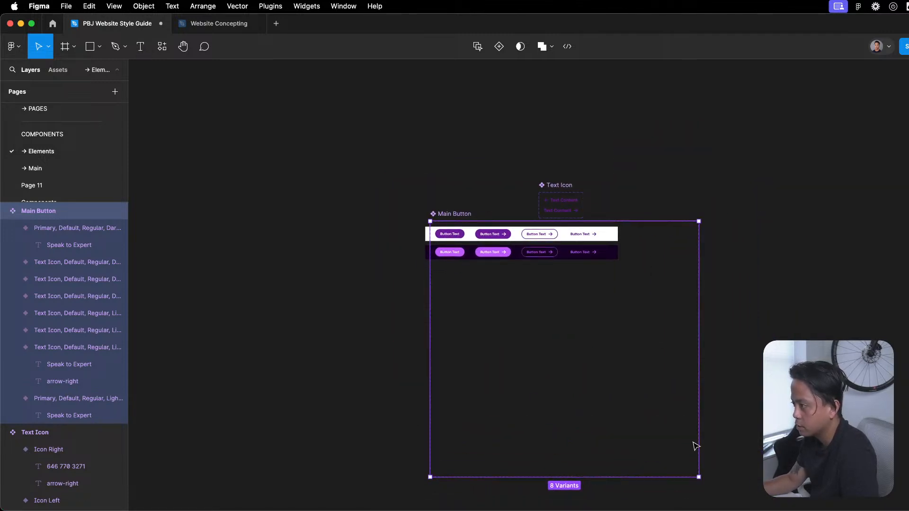
- Widen the white and dark background rectangles to span the full width of the Main Button component set
{"action": "left_click", "coordinate": [612, 233]}
{"action": "left_click", "coordinate": [611, 253], "text": "shift"}
{"action": "left_click_drag", "start_coordinate": [617, 249], "coordinate": [705, 251]}
{"action": "key", "text": "Escape"}
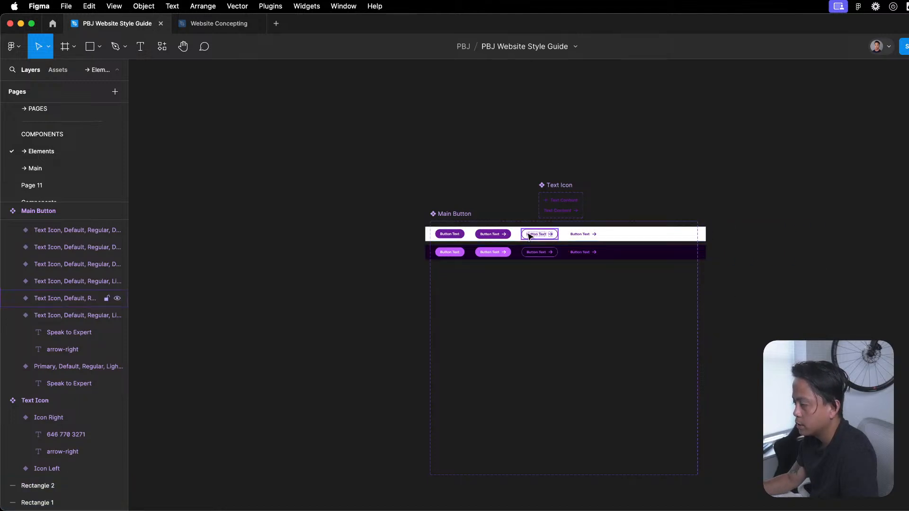
{"action": "scroll", "coordinate": [528, 235], "scroll_direction": "up", "scroll_amount": 5}
{"action": "scroll", "coordinate": [662, 351], "scroll_direction": "down", "scroll_amount": 2}
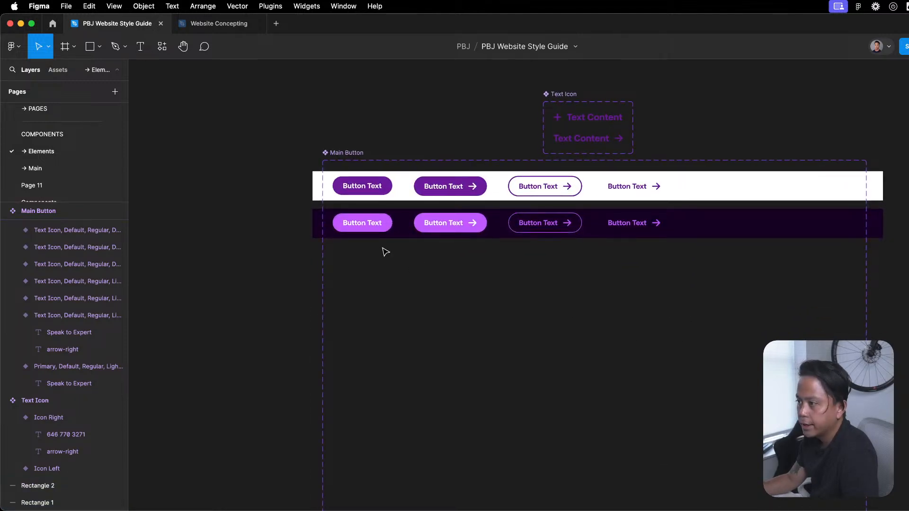
- Move the dark button row with its background lower in the set and extend the white rectangle's height to 180
{"action": "scroll", "coordinate": [395, 283], "scroll_direction": "down", "scroll_amount": 4}
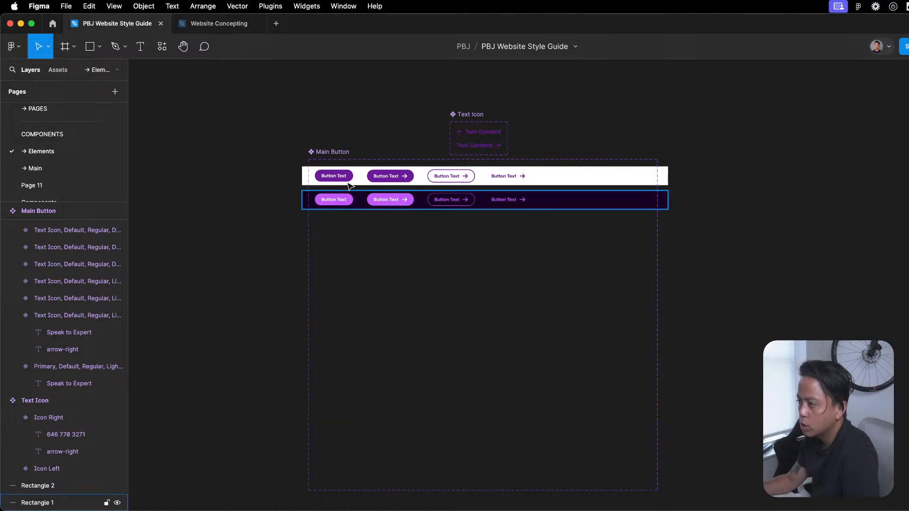
{"action": "left_click_drag", "start_coordinate": [339, 219], "coordinate": [563, 350]}
{"action": "left_click", "coordinate": [582, 183]}
{"action": "left_click_drag", "start_coordinate": [582, 185], "coordinate": [564, 300]}
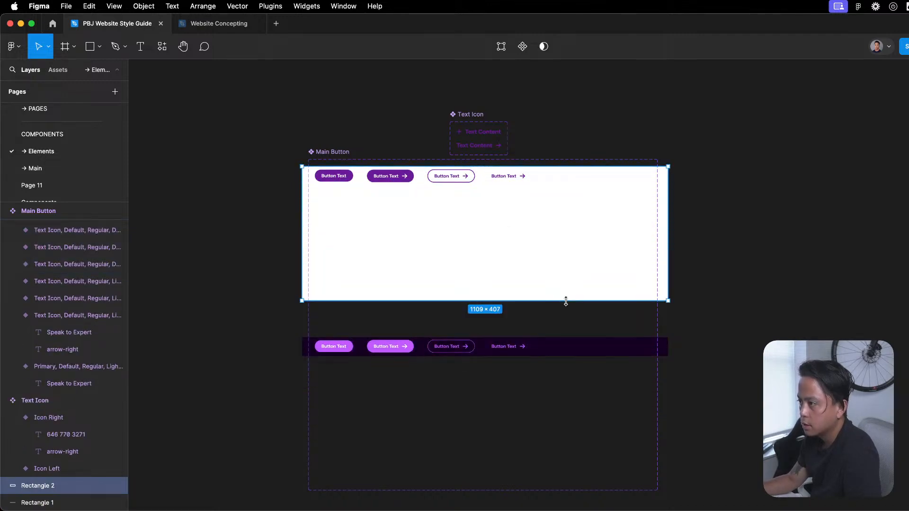
{"action": "left_click", "coordinate": [211, 142]}
{"action": "left_click", "coordinate": [330, 195]}
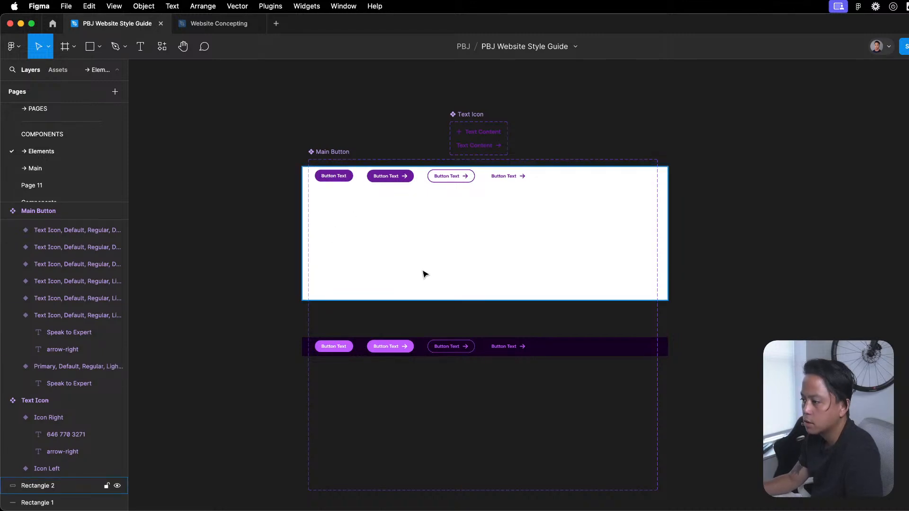
{"action": "left_click", "coordinate": [424, 278]}
{"action": "left_click_drag", "start_coordinate": [408, 301], "coordinate": [423, 226]}
- Duplicate the four light-theme buttons as a second row beneath the originals on the white rectangle and set the copies to Hover
{"action": "scroll", "coordinate": [369, 177], "scroll_direction": "up", "scroll_amount": 3}
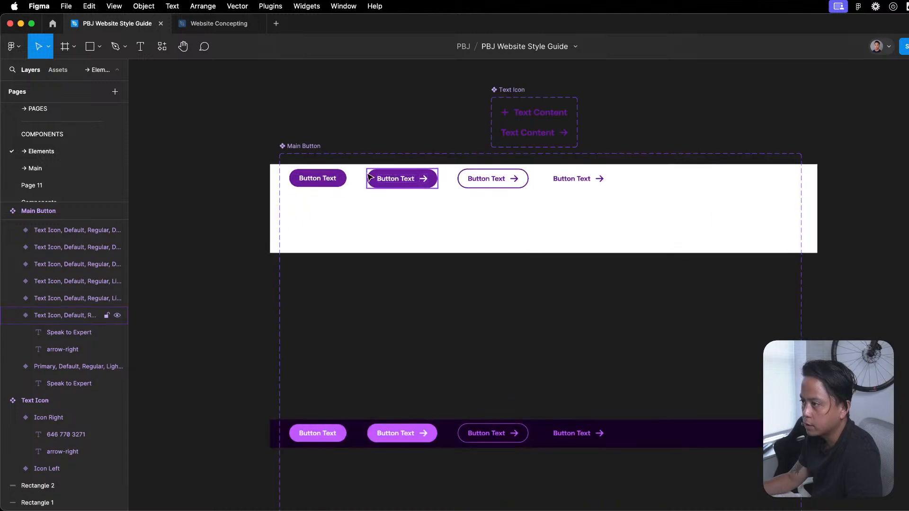
{"action": "left_click", "coordinate": [325, 186]}
{"action": "left_click", "coordinate": [435, 182], "text": "shift"}
{"action": "left_click", "coordinate": [473, 179], "text": "shift"}
{"action": "left_click", "coordinate": [584, 180], "text": "shift"}
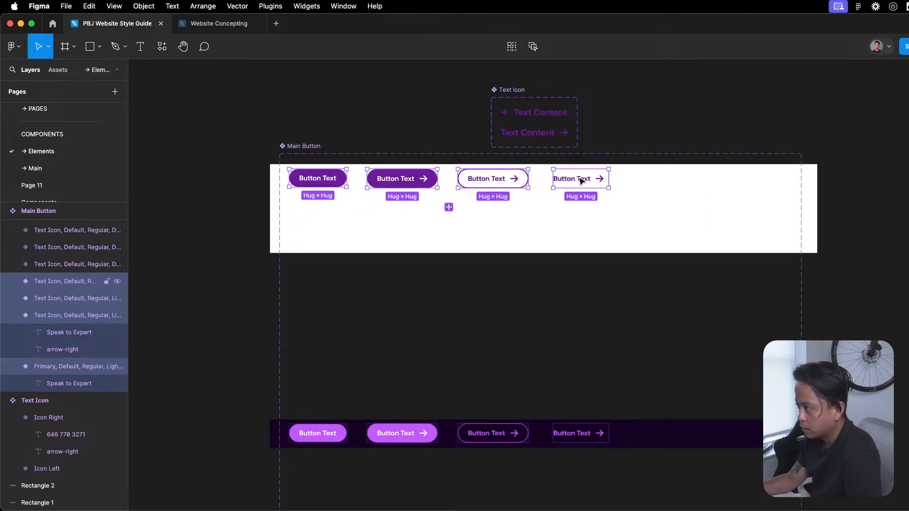
{"action": "left_click_drag", "start_coordinate": [584, 181], "coordinate": [573, 222]}
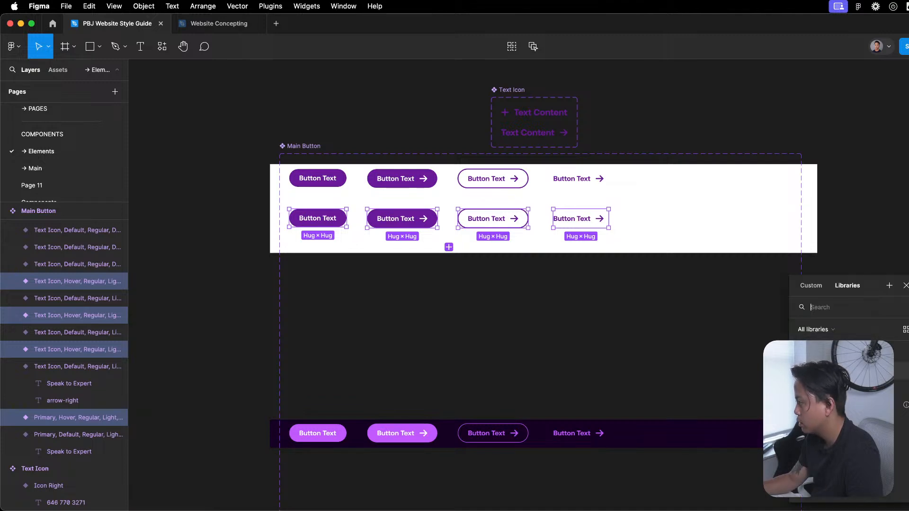
{"action": "left_click", "coordinate": [902, 422]}
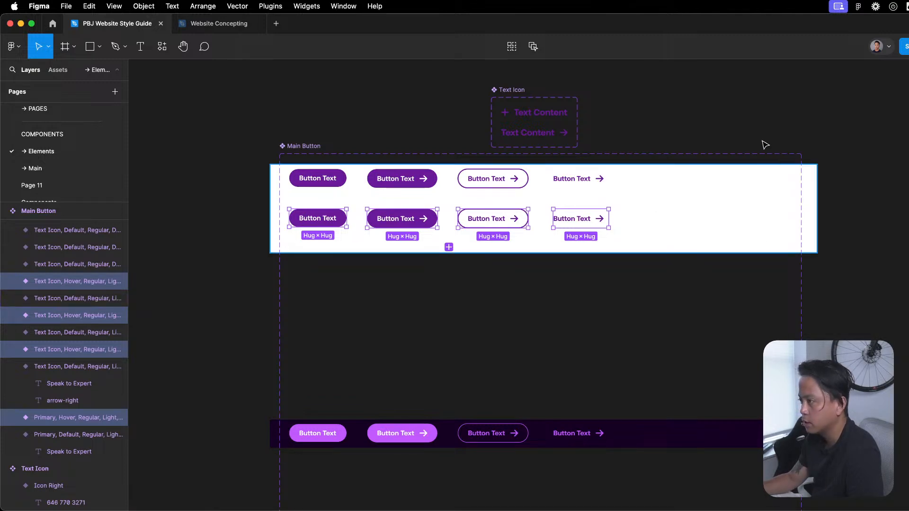
- Check the library color used by the four light-theme Default buttons
{"action": "left_click", "coordinate": [583, 179]}
{"action": "left_click", "coordinate": [475, 183], "text": "shift"}
{"action": "left_click", "coordinate": [402, 179], "text": "shift"}
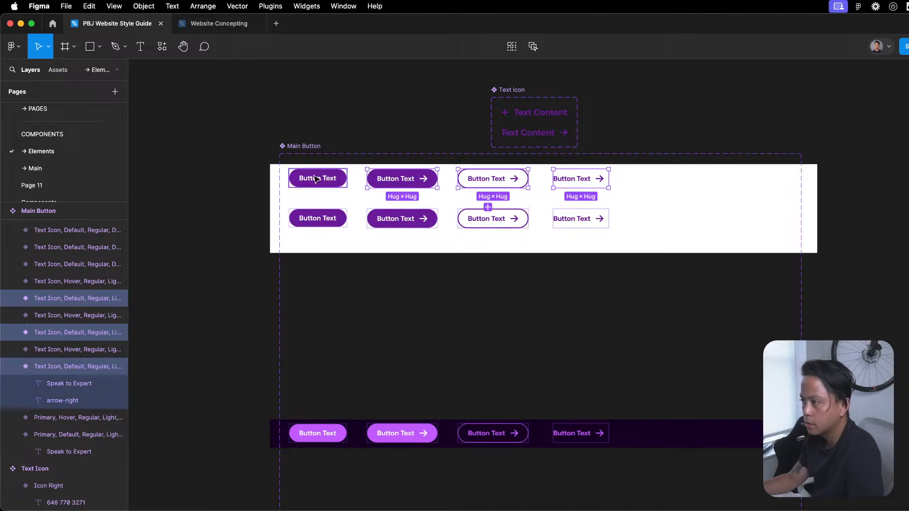
{"action": "left_click", "coordinate": [315, 178], "text": "shift"}
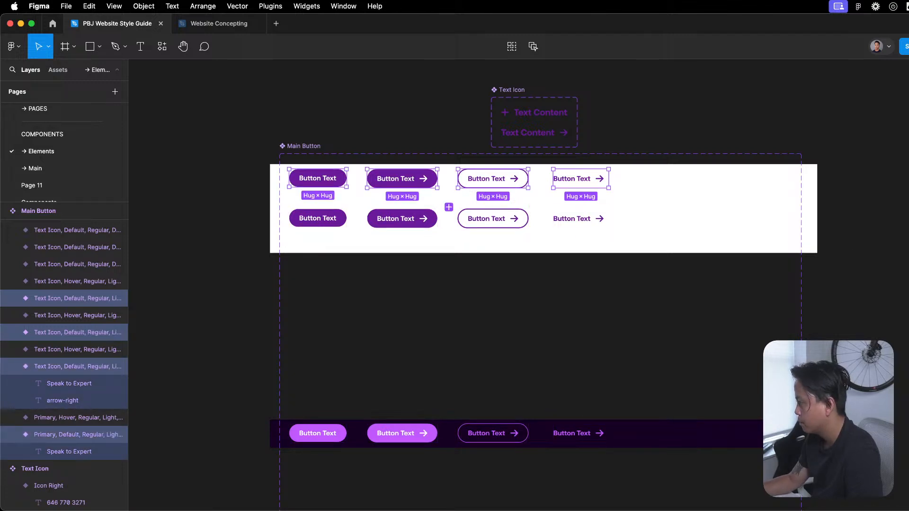
{"action": "left_click", "coordinate": [901, 422]}
{"action": "key", "text": "Escape"}
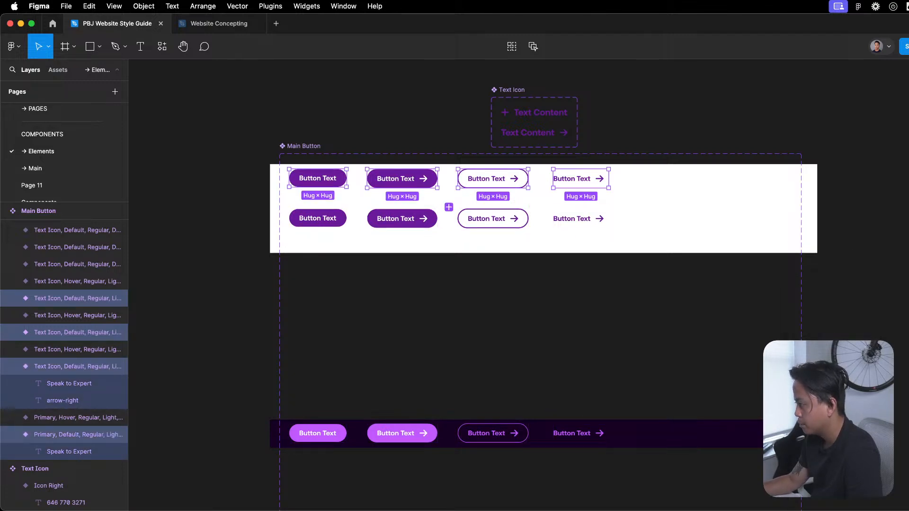
{"action": "left_click", "coordinate": [906, 388]}
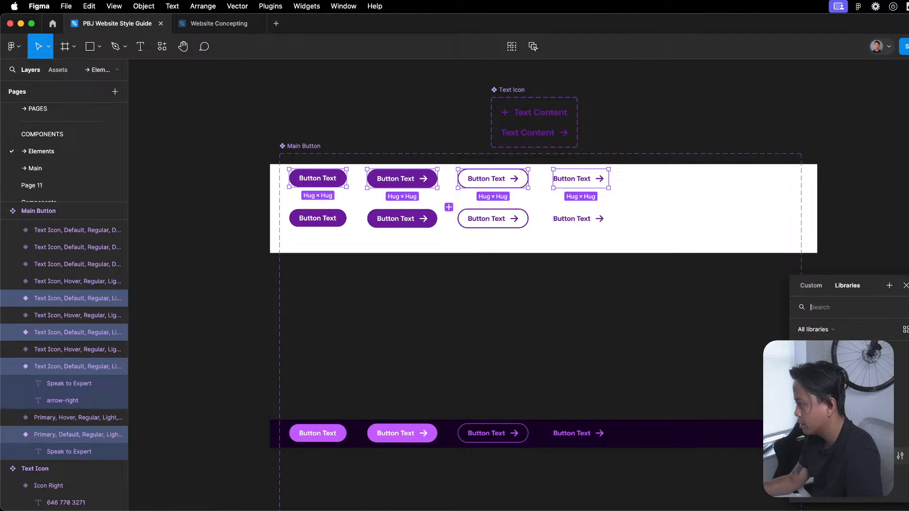
{"action": "key", "text": "Escape"}
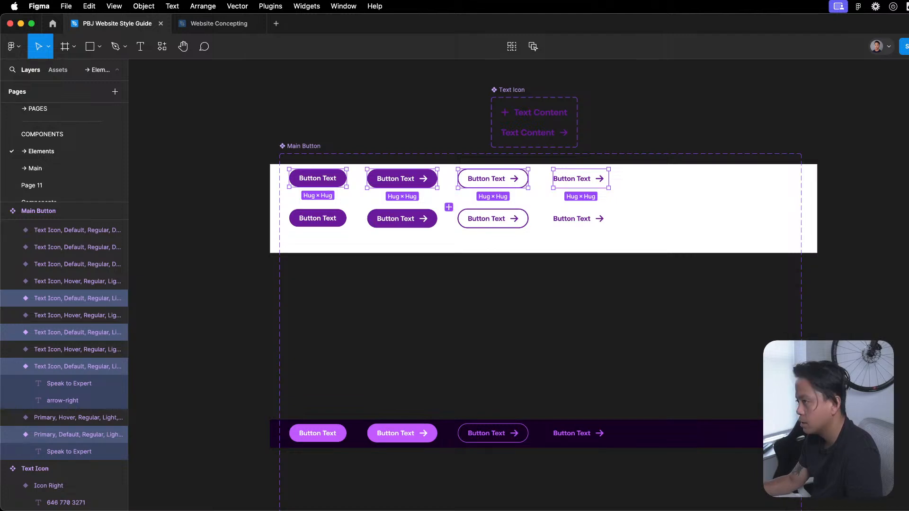
- Recolor the four light-theme Hover buttons, including outline, text and arrows, with the lighter purple library color
{"action": "left_click", "coordinate": [579, 219]}
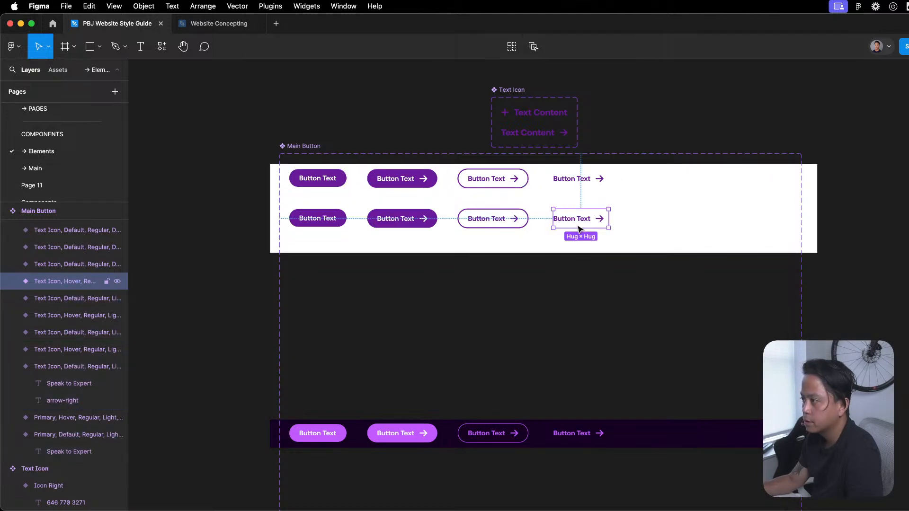
{"action": "left_click", "coordinate": [492, 219], "text": "shift"}
{"action": "left_click", "coordinate": [403, 218], "text": "shift"}
{"action": "left_click", "coordinate": [317, 219], "text": "shift"}
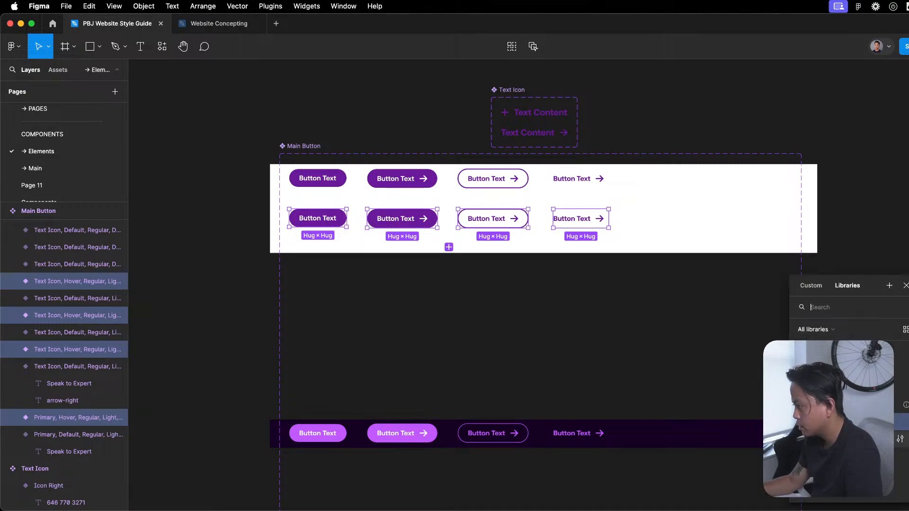
{"action": "key", "text": "Escape"}
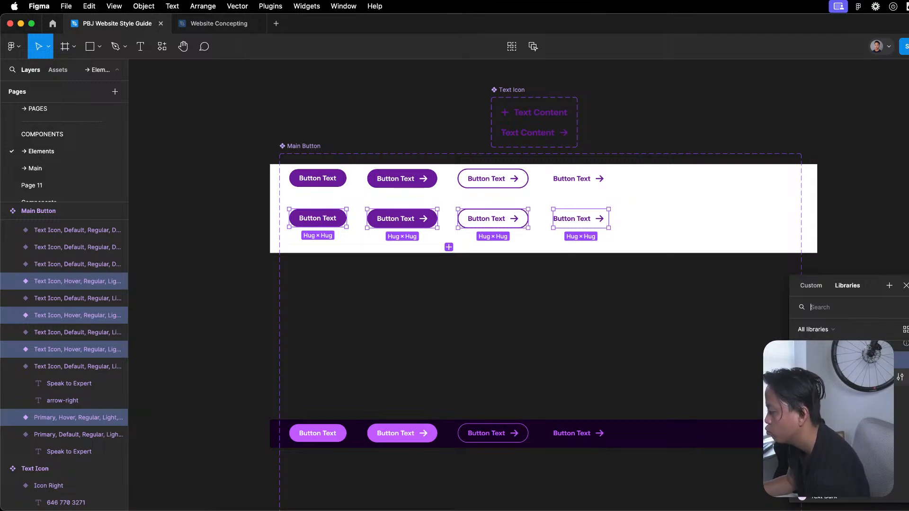
{"action": "left_click", "coordinate": [843, 377]}
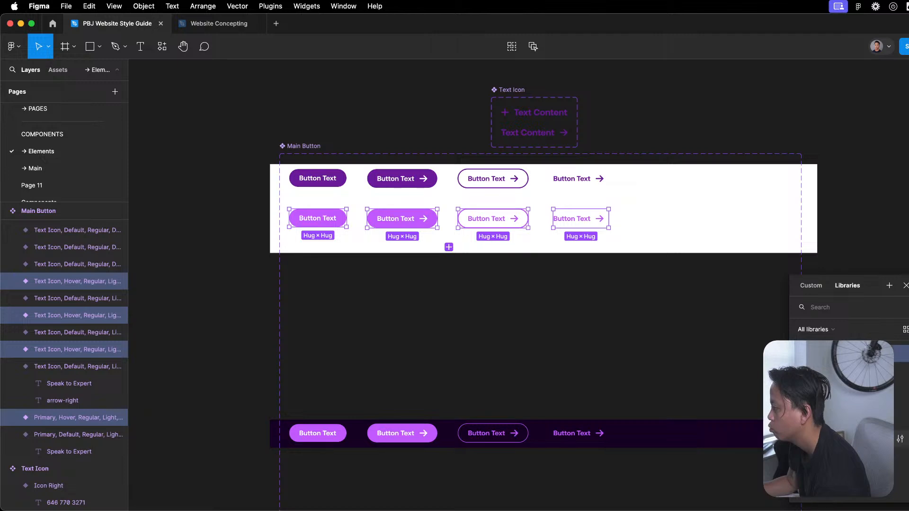
{"action": "left_click", "coordinate": [899, 388]}
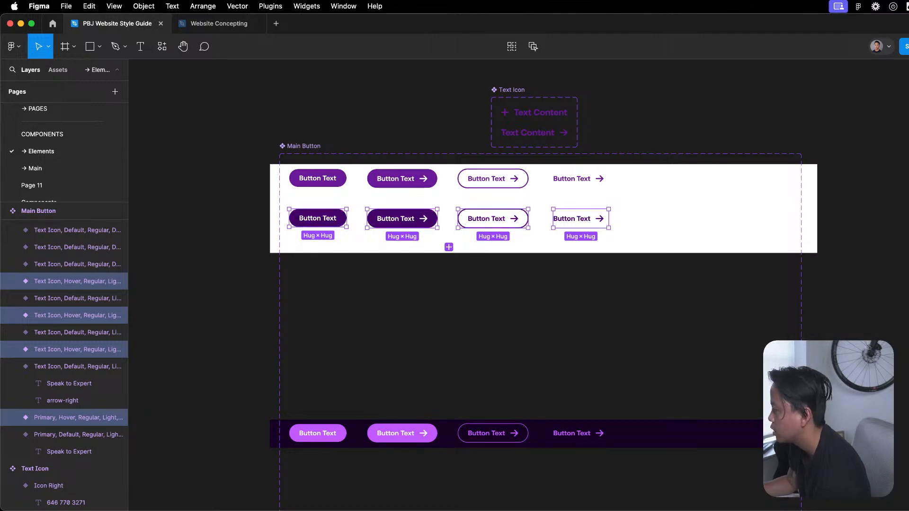
{"action": "left_click", "coordinate": [906, 379]}
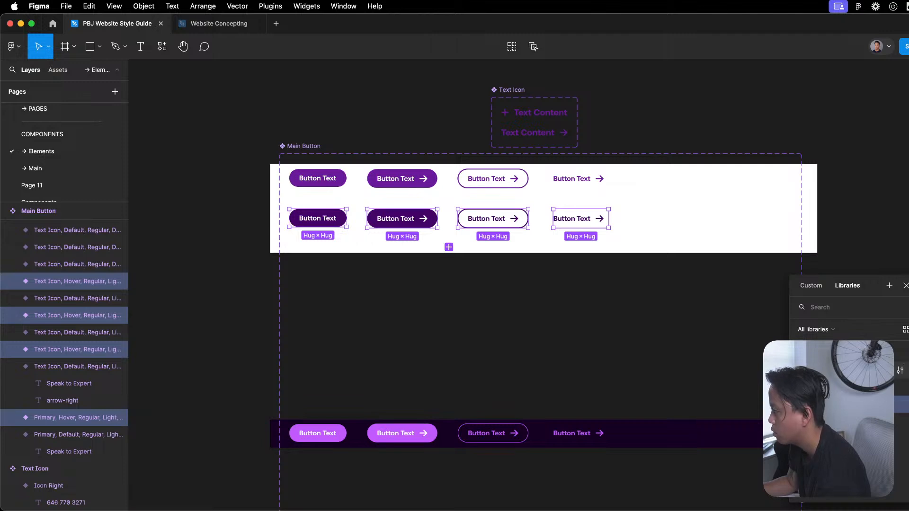
{"action": "left_click", "coordinate": [847, 370]}
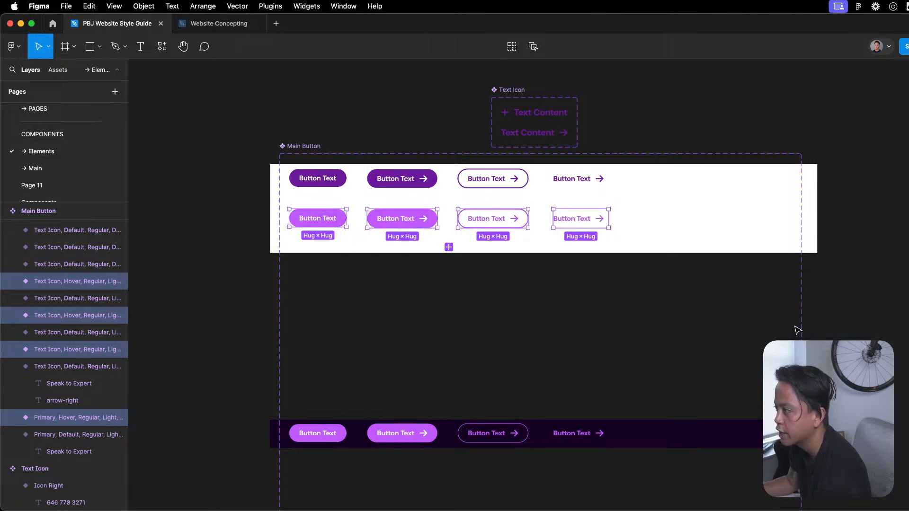
{"action": "key", "text": "Escape"}
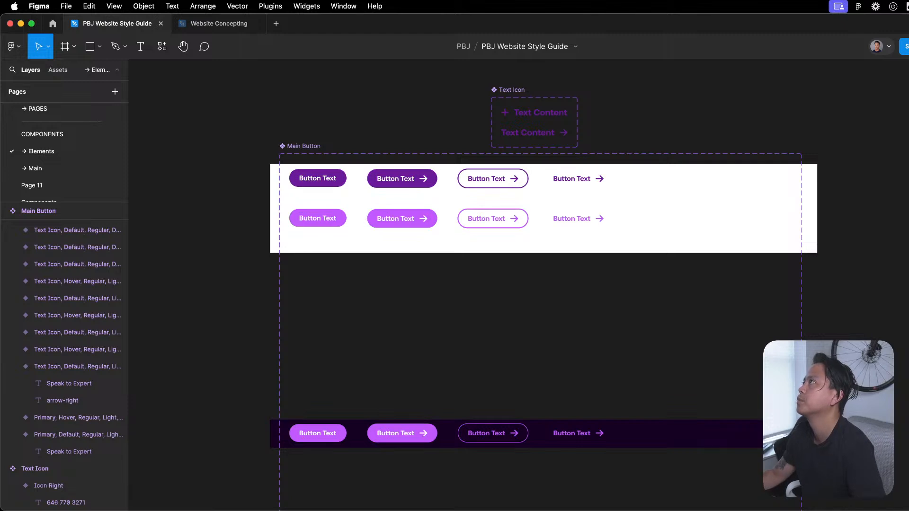
- Shift both rows of light-theme buttons slightly down within the white rectangle
{"action": "left_click_drag", "start_coordinate": [297, 280], "coordinate": [624, 184]}
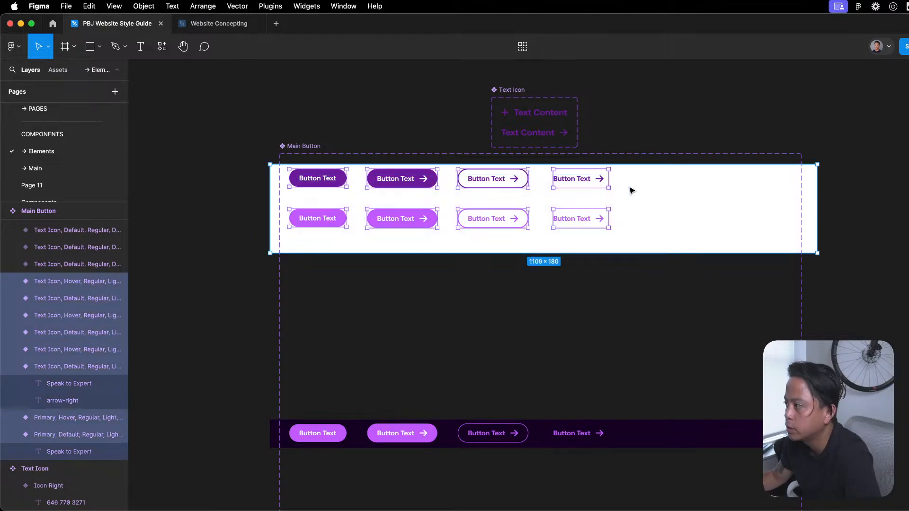
{"action": "key", "text": "shift+a"}
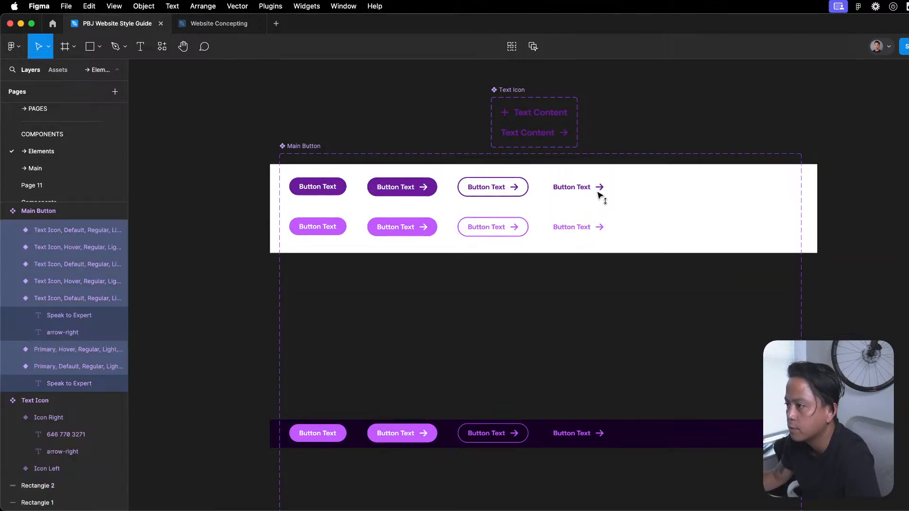
{"action": "left_click", "coordinate": [580, 314]}
{"action": "scroll", "coordinate": [544, 315], "scroll_direction": "down", "scroll_amount": 2}
{"action": "left_click", "coordinate": [591, 181]}
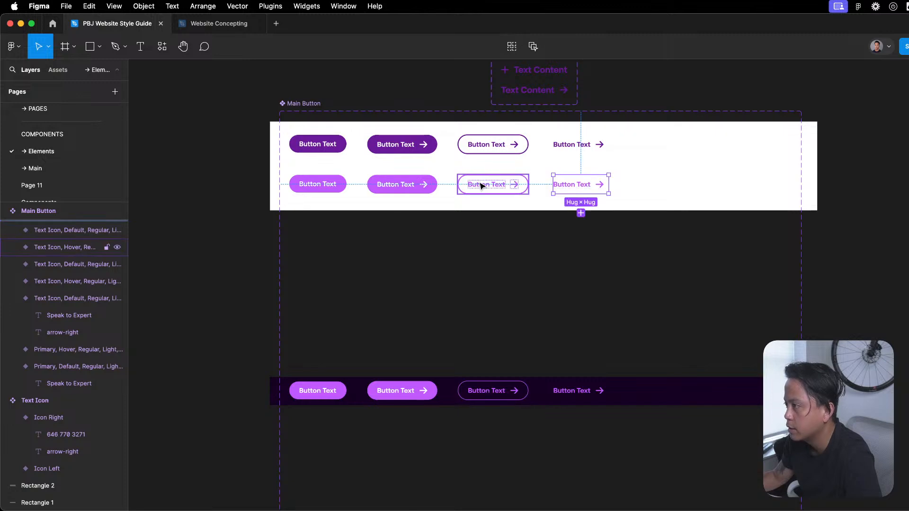
{"action": "left_click", "coordinate": [562, 312]}
{"action": "scroll", "coordinate": [573, 316], "scroll_direction": "down", "scroll_amount": 1}
{"action": "left_click", "coordinate": [570, 184]}
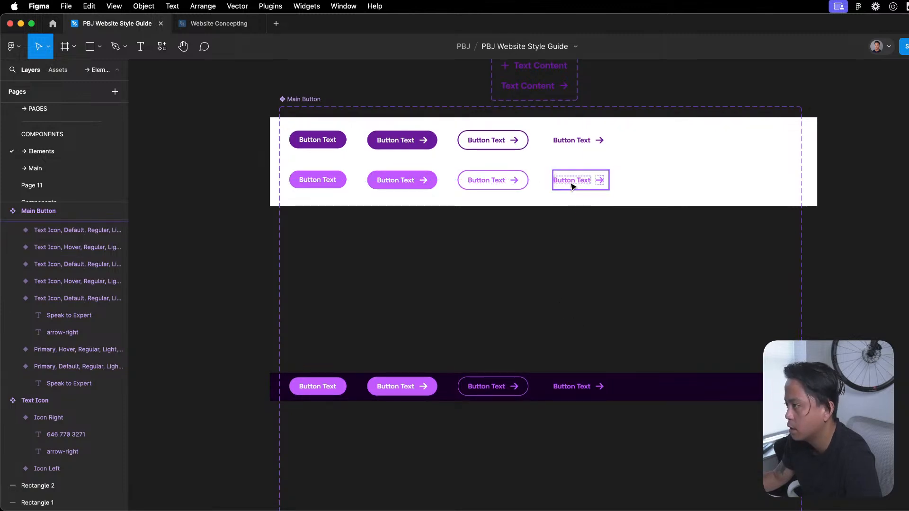
{"action": "left_click", "coordinate": [531, 258]}
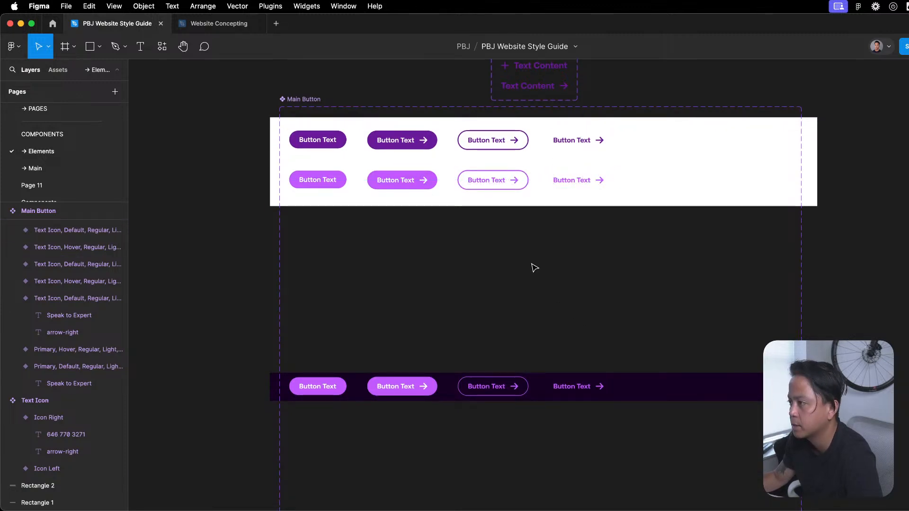
- Extend the dark background rectangle downward to make room for a second row of buttons
{"action": "scroll", "coordinate": [616, 265], "scroll_direction": "down", "scroll_amount": 8}
{"action": "left_click", "coordinate": [679, 225]}
{"action": "left_click_drag", "start_coordinate": [679, 229], "coordinate": [661, 351]}
- Duplicate the four dark-theme buttons as a second row beneath the originals and set the copies to Hover
{"action": "left_click", "coordinate": [311, 220]}
{"action": "left_click", "coordinate": [423, 219], "text": "shift"}
{"action": "left_click", "coordinate": [491, 214], "text": "shift"}
{"action": "left_click", "coordinate": [582, 214], "text": "shift"}
{"action": "left_click_drag", "start_coordinate": [513, 214], "coordinate": [511, 266]}
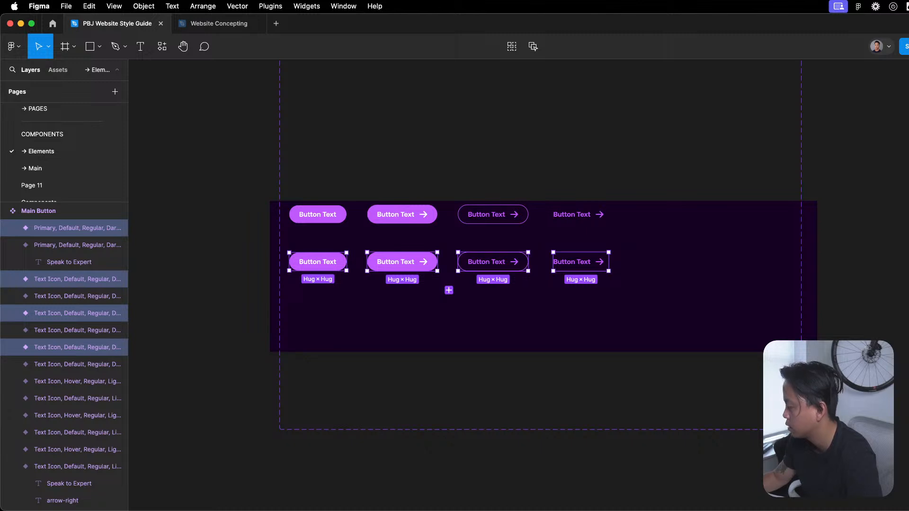
{"action": "type", "text": "Hover"}
{"action": "key", "text": "Return"}
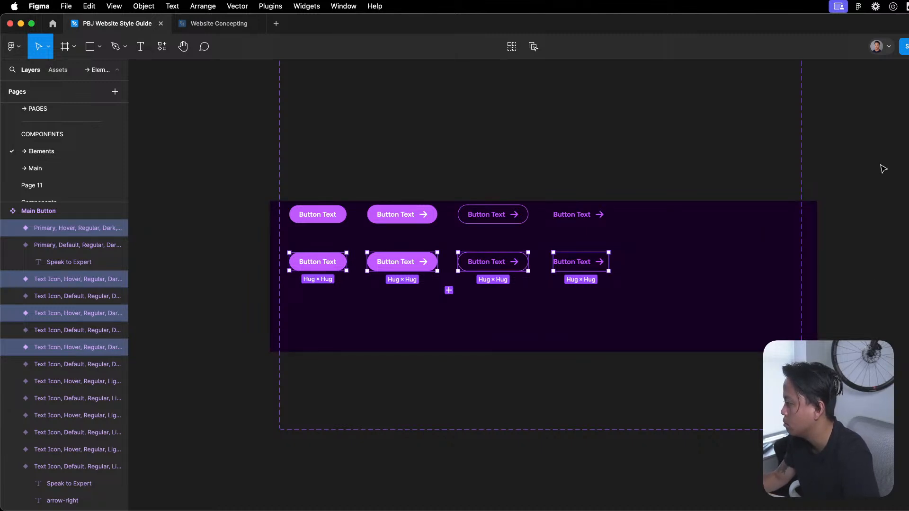
- Try deep purple, pale lavender and bright purple library colors on the four dark-theme Hover buttons
{"action": "left_click", "coordinate": [908, 284]}
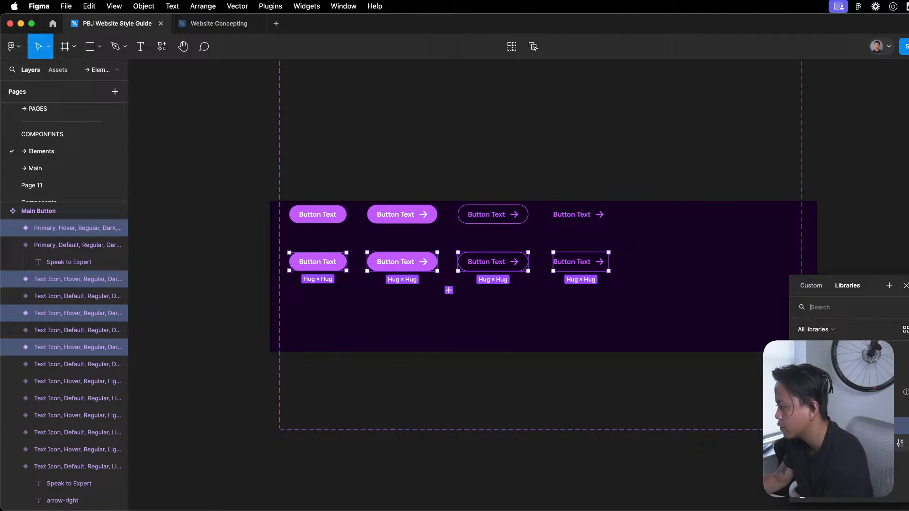
{"action": "left_click", "coordinate": [900, 409]}
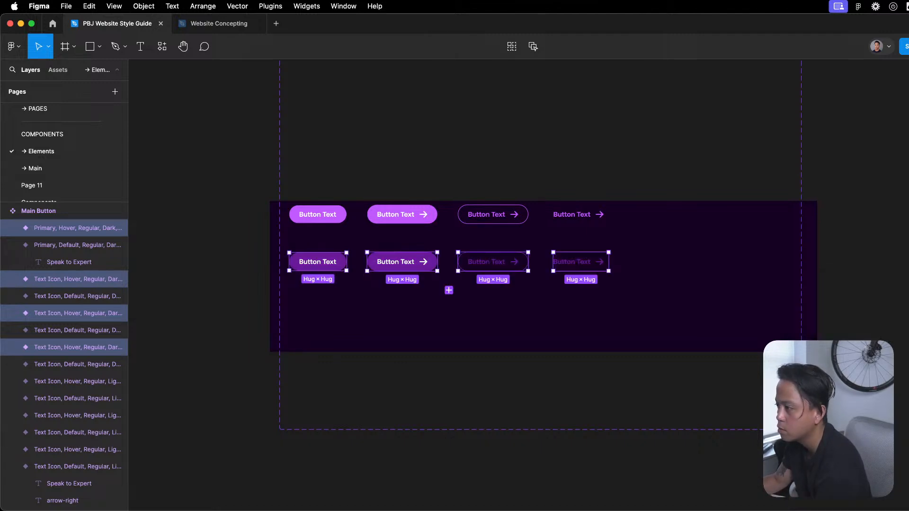
{"action": "left_click", "coordinate": [908, 284]}
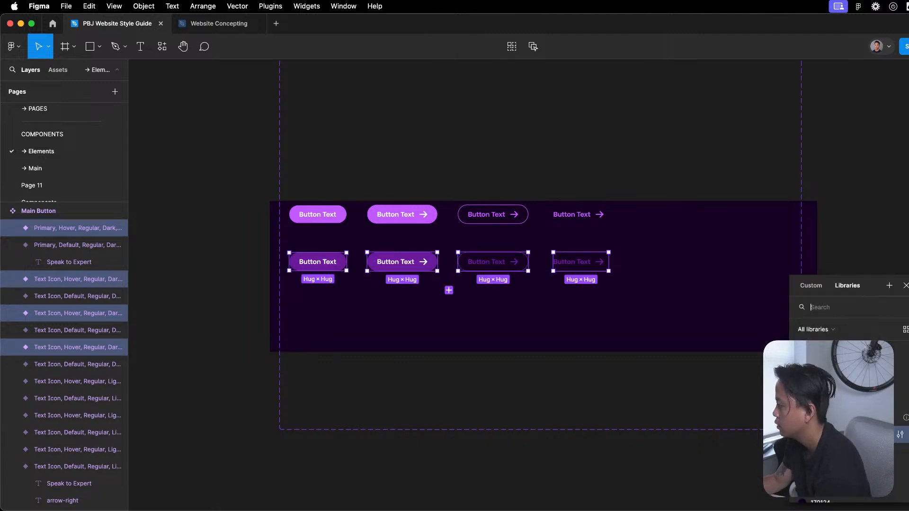
{"action": "left_click", "coordinate": [843, 417]}
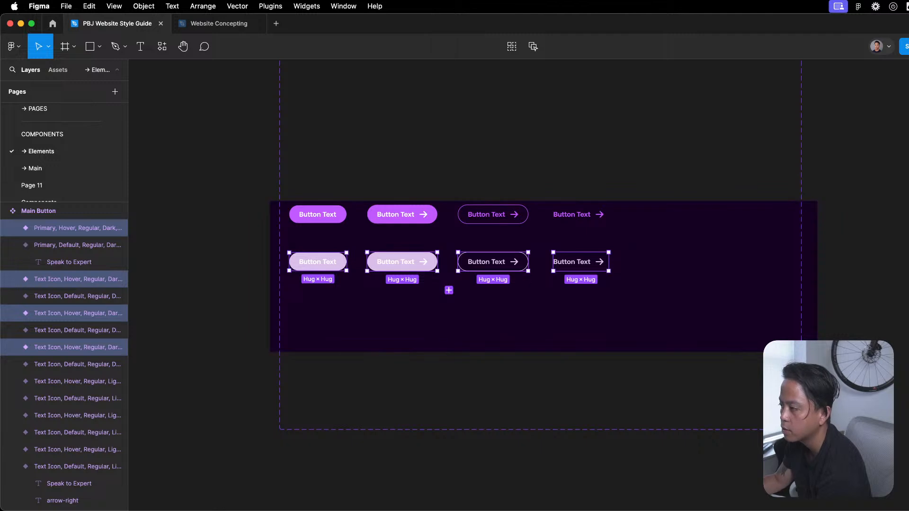
{"action": "left_click", "coordinate": [908, 284]}
{"action": "left_click", "coordinate": [901, 417]}
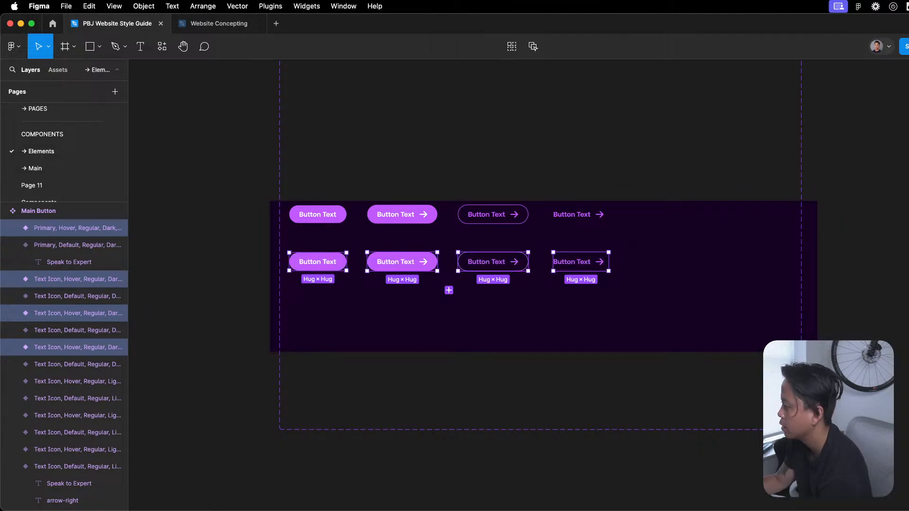
- Apply the deep purple library color to the four dark-theme Hover buttons
{"action": "left_click", "coordinate": [908, 284]}
{"action": "scroll", "coordinate": [900, 456], "scroll_direction": "down", "scroll_amount": 3}
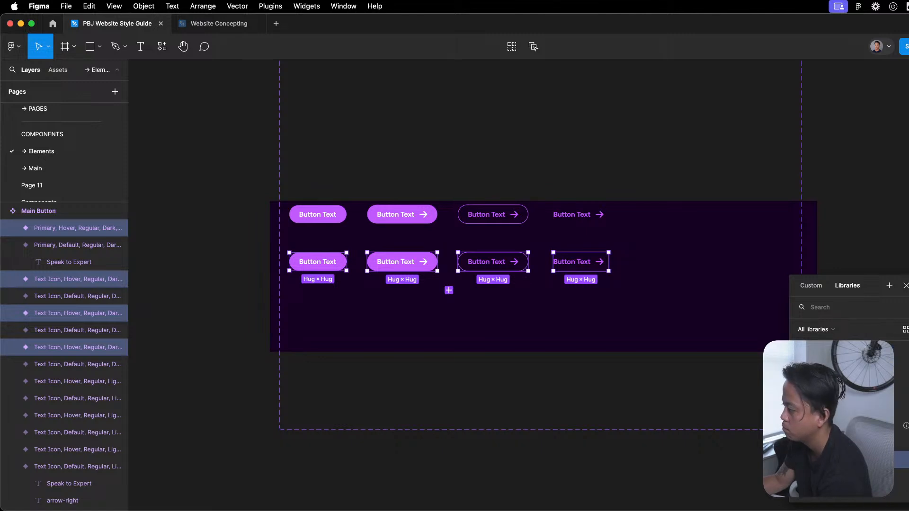
{"action": "left_click", "coordinate": [852, 443]}
{"action": "key", "text": "Escape"}
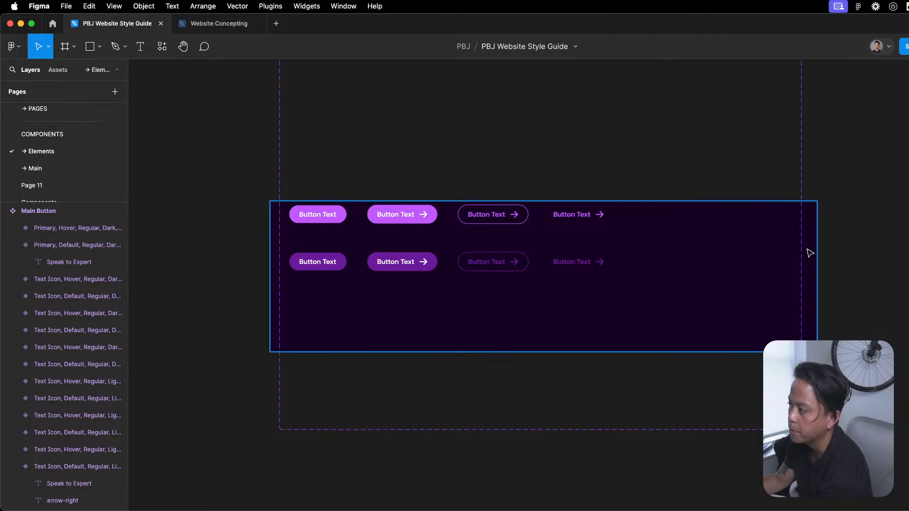
{"action": "scroll", "coordinate": [635, 320], "scroll_direction": "up", "scroll_amount": 5}
{"action": "scroll", "coordinate": [644, 327], "scroll_direction": "down", "scroll_amount": 2}
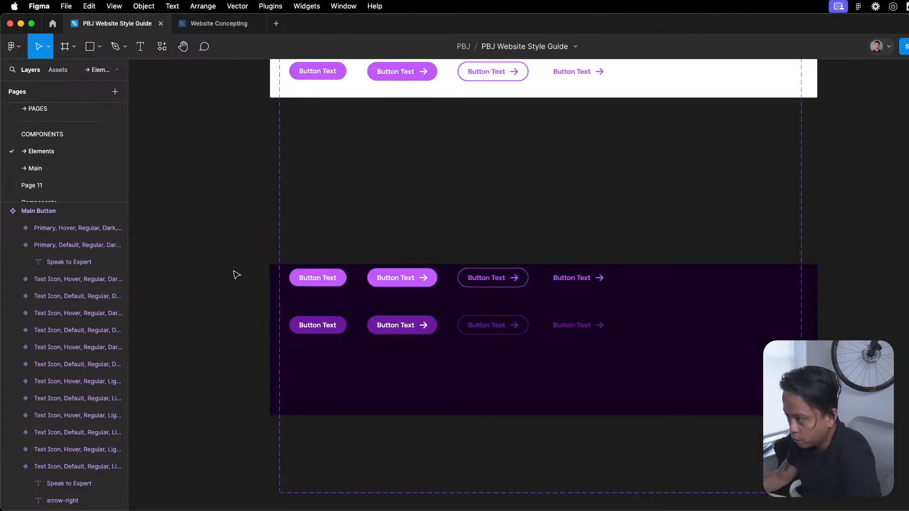
- Try darker and lighter custom purple shades on the four dark-theme Hover buttons
{"action": "left_click", "coordinate": [326, 326]}
{"action": "left_click", "coordinate": [387, 326], "text": "shift"}
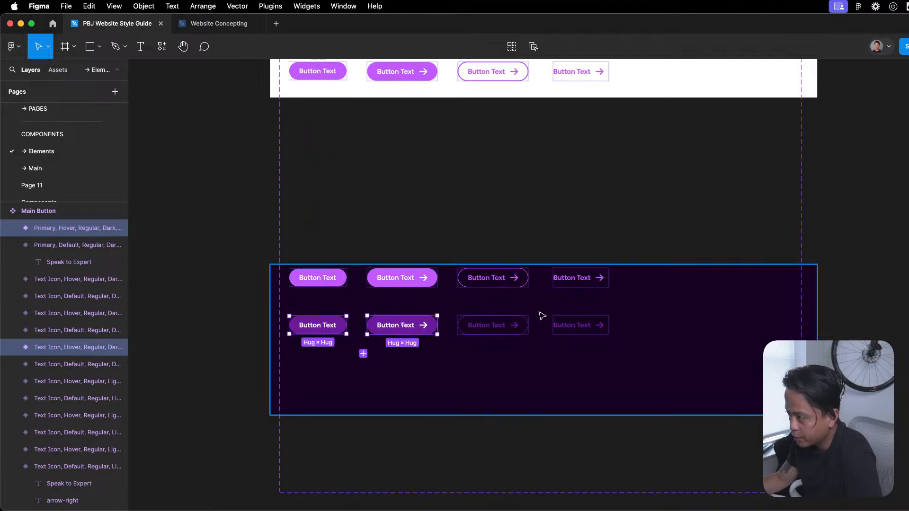
{"action": "left_click", "coordinate": [477, 331], "text": "shift"}
{"action": "left_click", "coordinate": [565, 331], "text": "shift"}
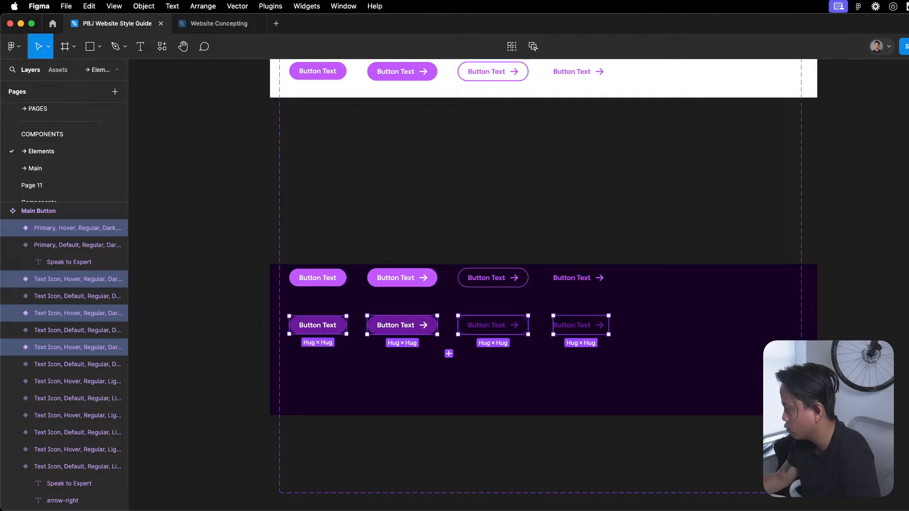
{"action": "left_click", "coordinate": [908, 303]}
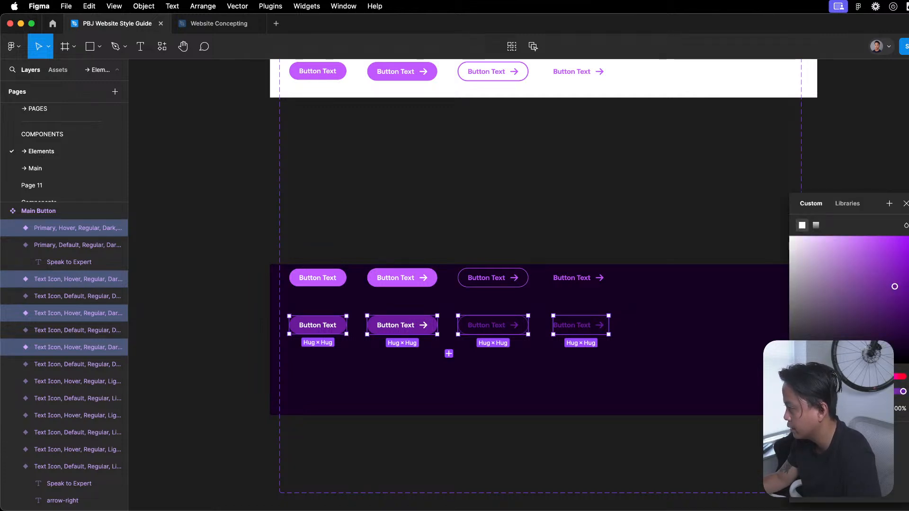
{"action": "left_click_drag", "start_coordinate": [894, 286], "coordinate": [879, 318]}
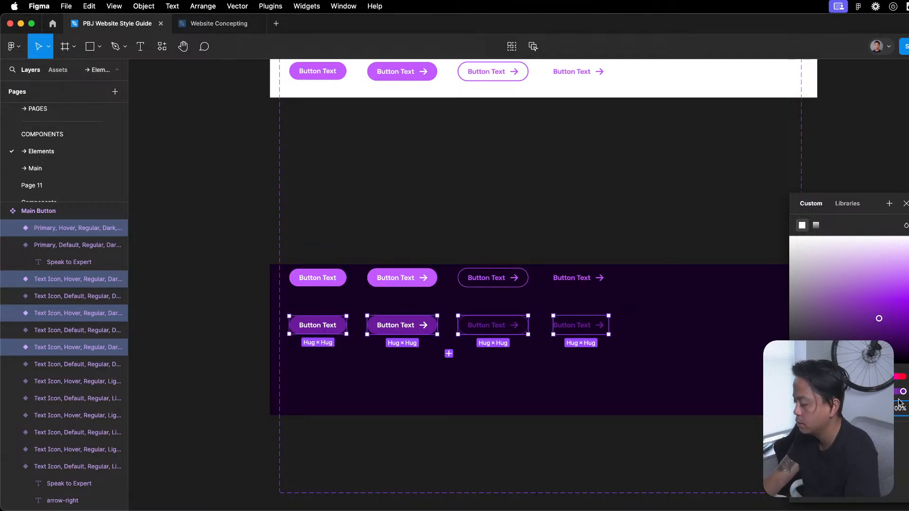
{"action": "left_click_drag", "start_coordinate": [879, 318], "coordinate": [879, 300]}
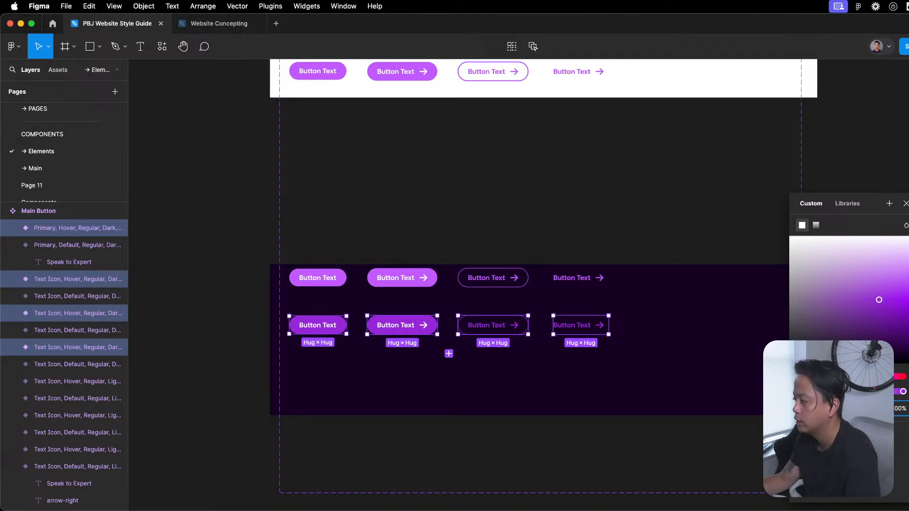
{"action": "left_click_drag", "start_coordinate": [879, 300], "coordinate": [879, 287]}
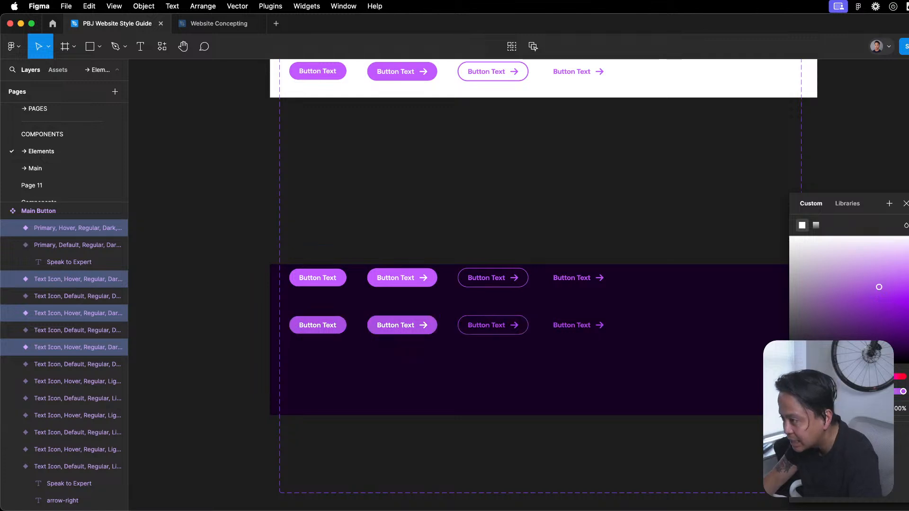
- Try the bright purple library color on the four dark-theme Hover buttons
{"action": "key", "text": "Escape"}
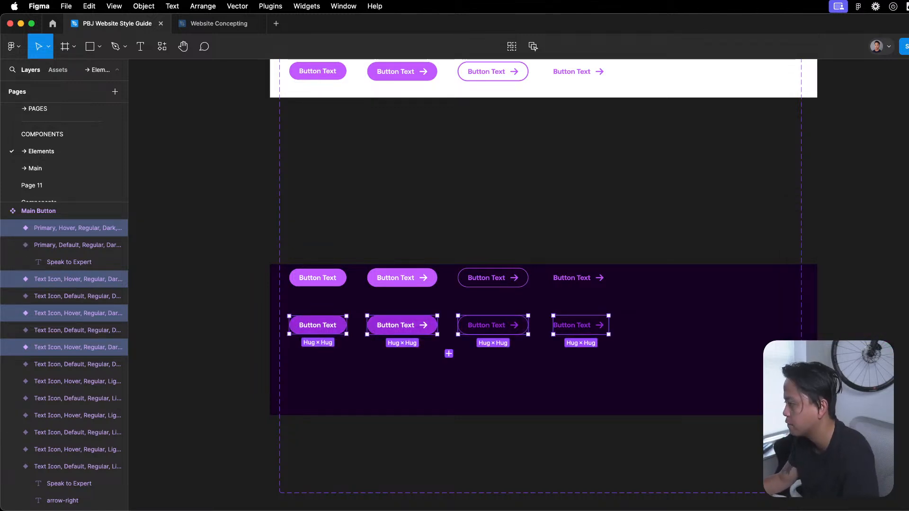
{"action": "left_click", "coordinate": [907, 388]}
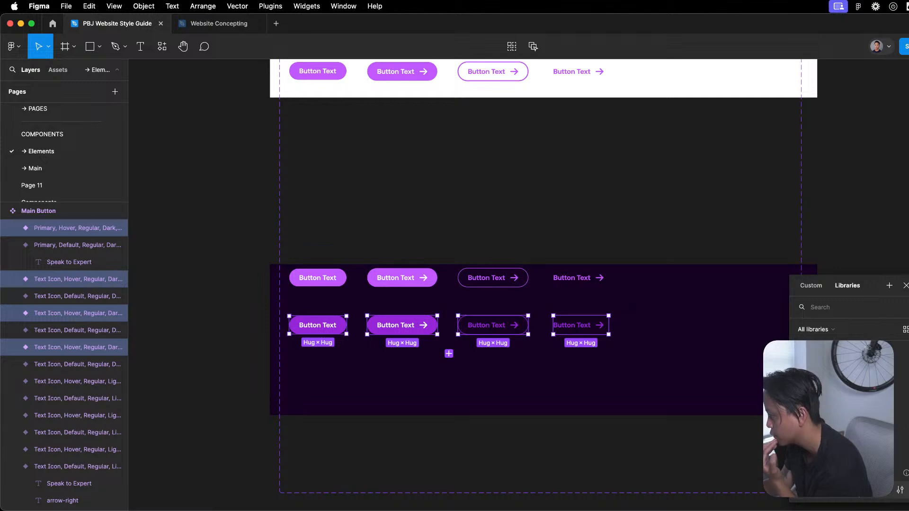
{"action": "key", "text": "Escape"}
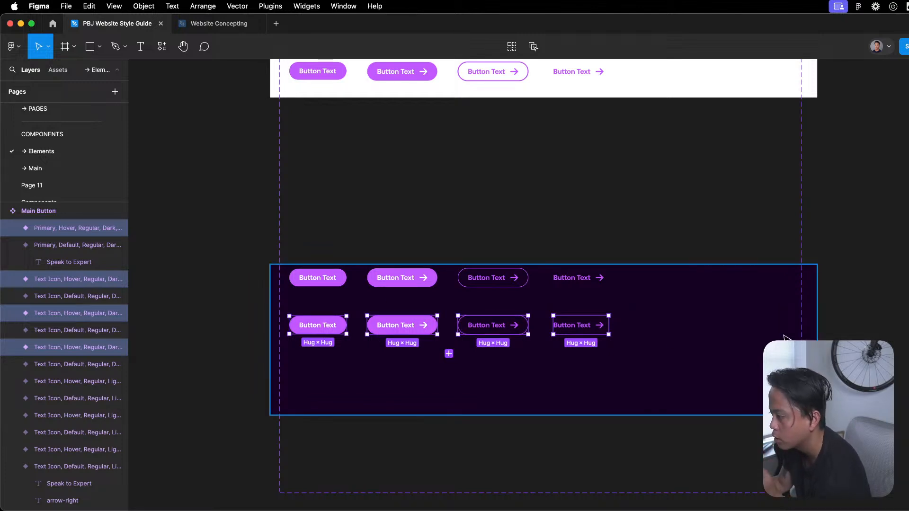
{"action": "key", "text": "Escape"}
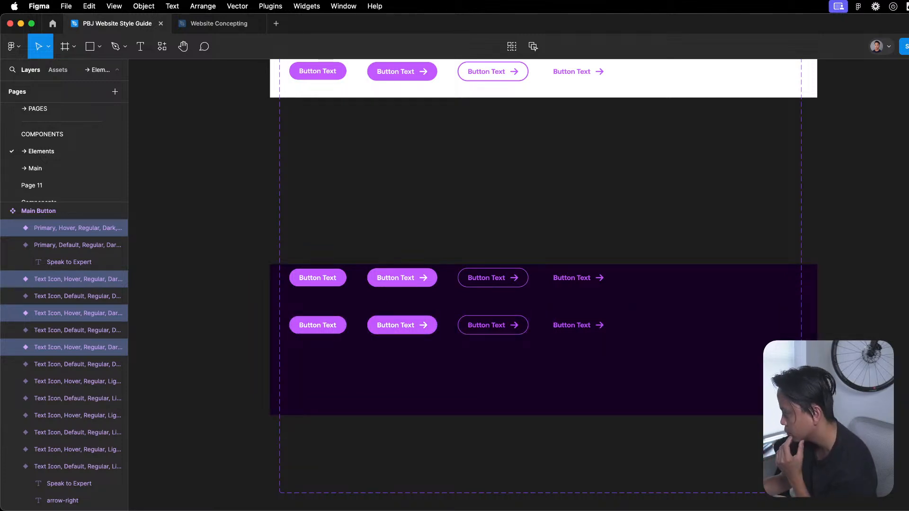
- Try white, pale lavender and light purple custom colors on the four dark-theme Hover buttons
{"action": "key", "text": "super+z"}
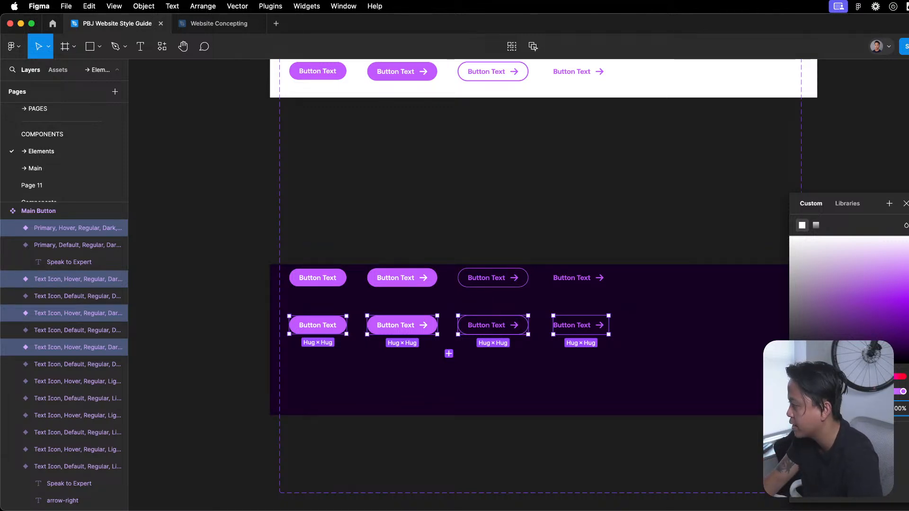
{"action": "key", "text": "super+shift+z"}
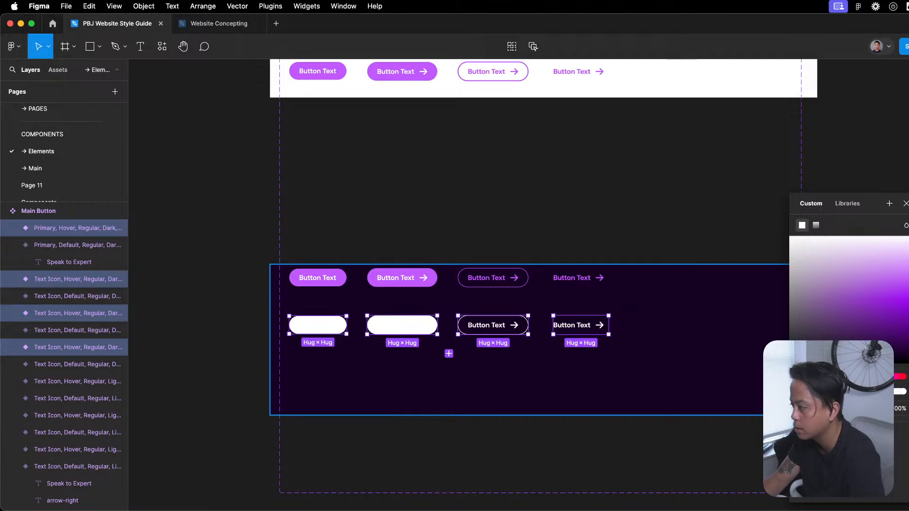
{"action": "key", "text": "super+z"}
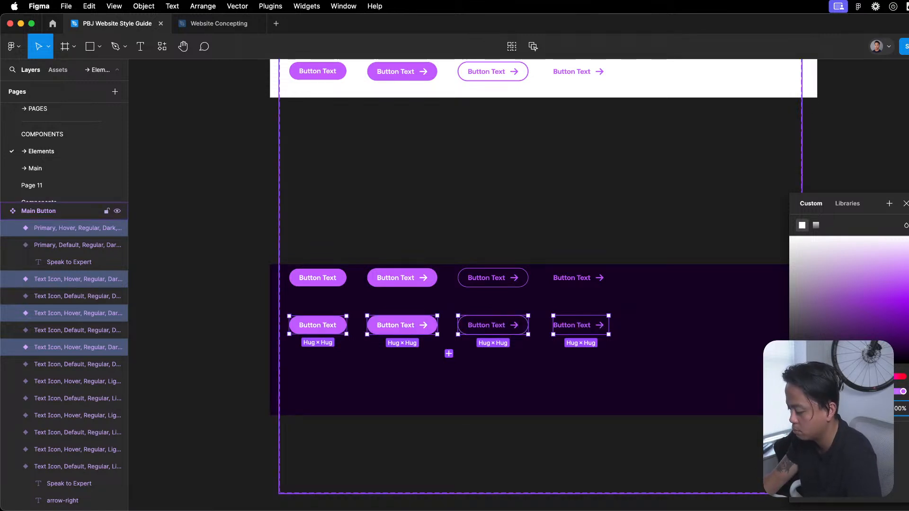
{"action": "key", "text": "super+shift+z"}
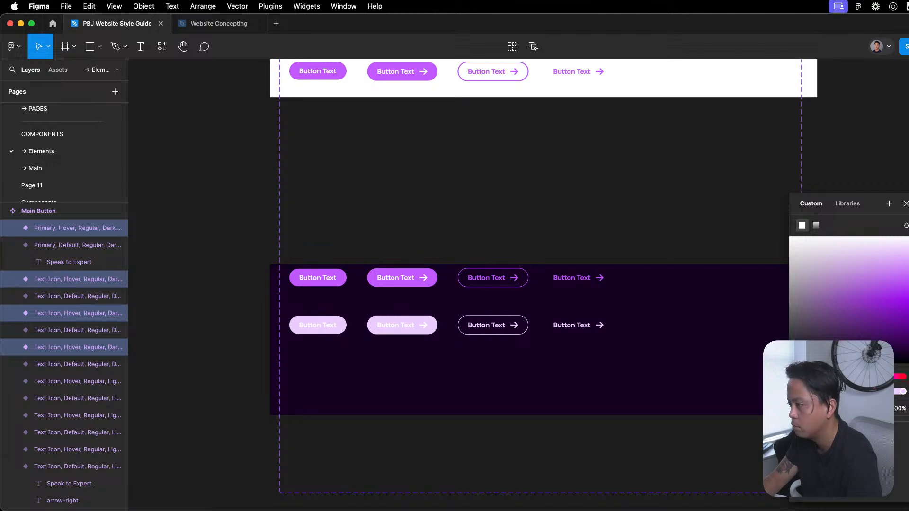
{"action": "key", "text": "super+shift+z"}
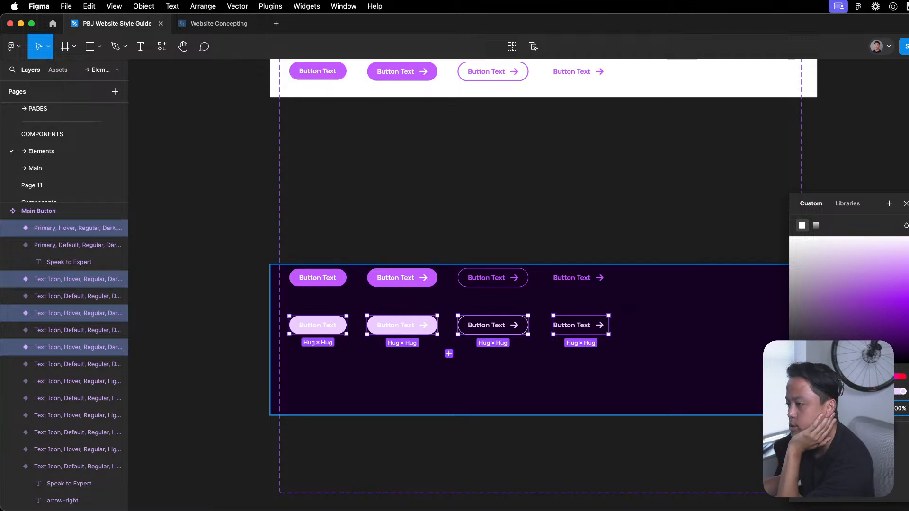
{"action": "left_click_drag", "start_coordinate": [847, 350], "coordinate": [894, 414]}
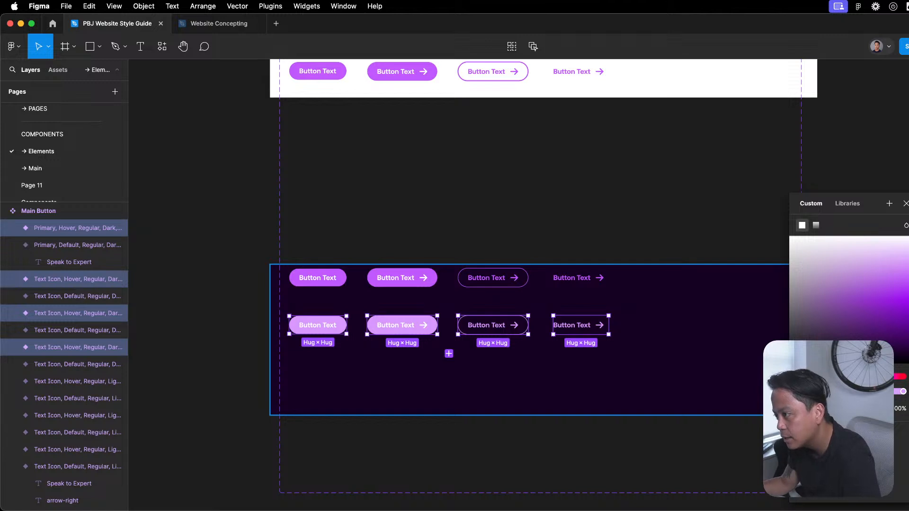
{"action": "scroll", "coordinate": [362, 270], "scroll_direction": "up", "scroll_amount": 5}
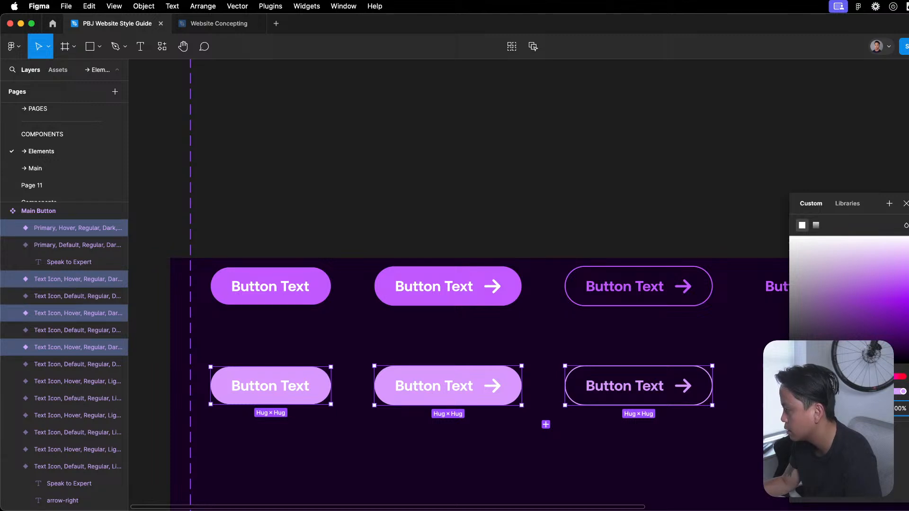
{"action": "left_click", "coordinate": [853, 261]}
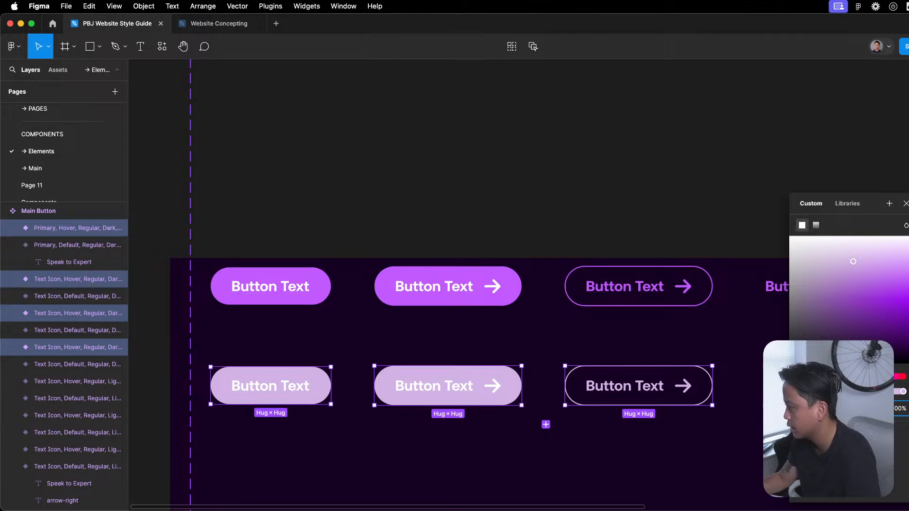
{"action": "left_click", "coordinate": [905, 239]}
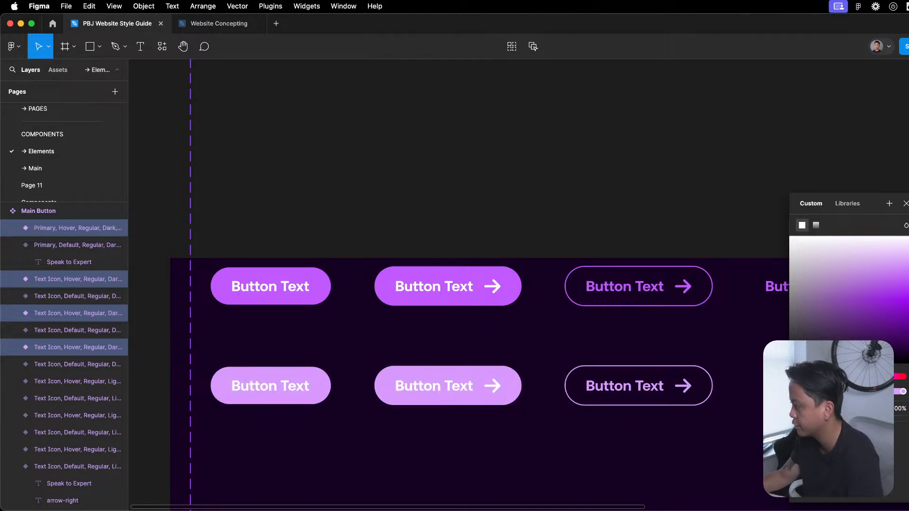
{"action": "left_click", "coordinate": [905, 239]}
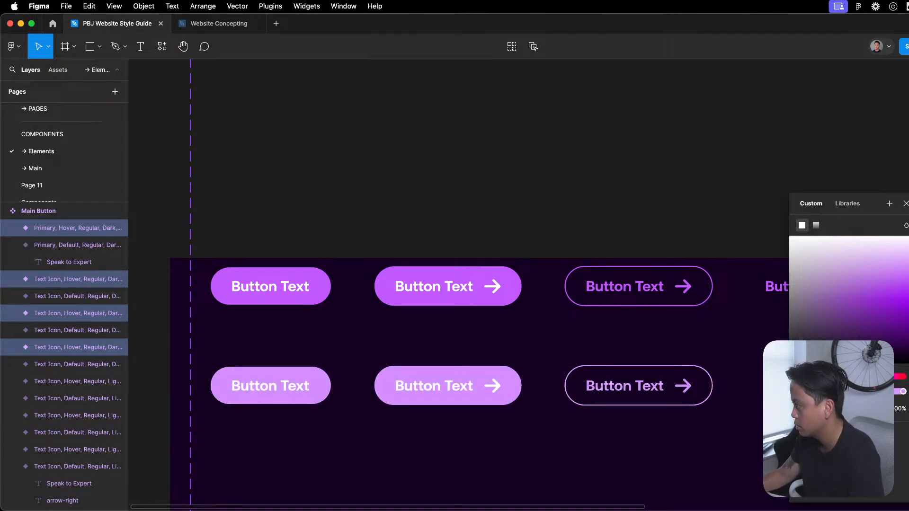
- Recolor the four dark-theme Hover buttons with a saturated magenta-leaning purple and clear the selection
{"action": "mouse_move", "coordinate": [908, 238]}
{"action": "left_mouse_down"}
{"action": "mouse_move", "coordinate": [908, 284]}
{"action": "mouse_move", "coordinate": [908, 243]}
{"action": "mouse_move", "coordinate": [908, 252]}
{"action": "left_mouse_up"}
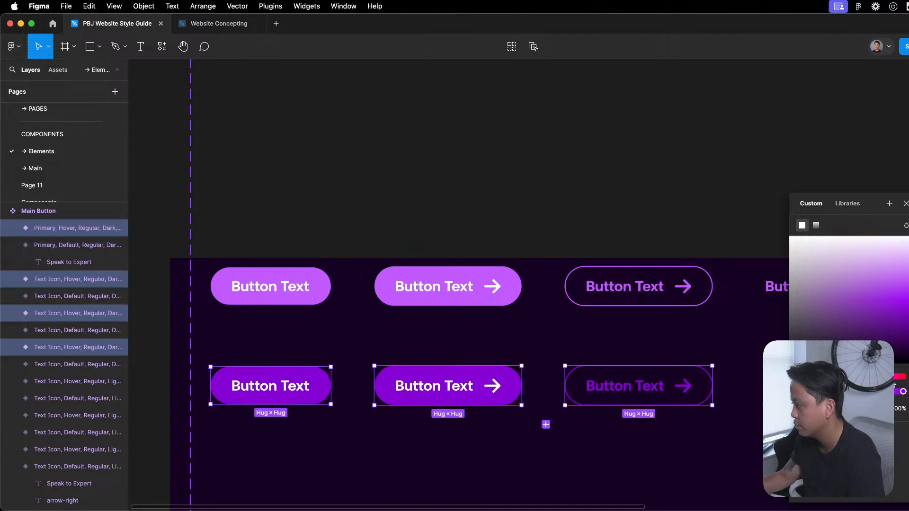
{"action": "left_click_drag", "start_coordinate": [886, 377], "coordinate": [889, 377]}
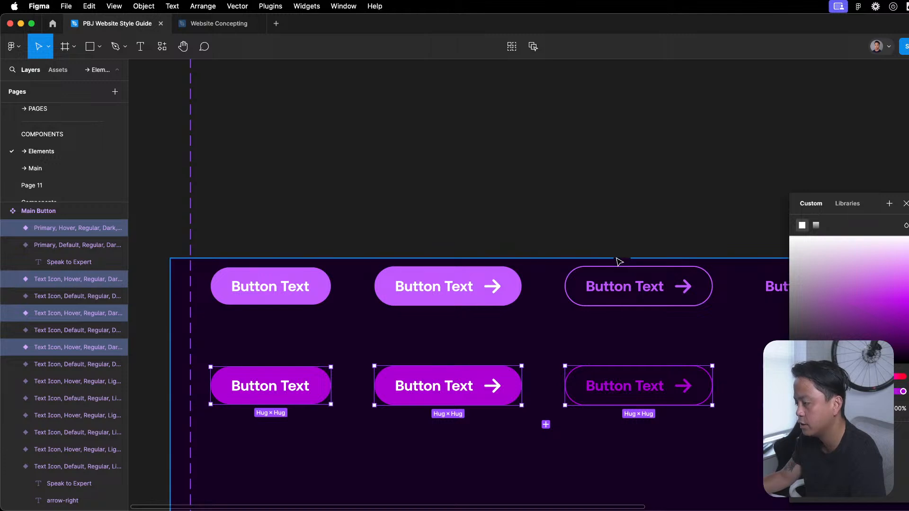
{"action": "scroll", "coordinate": [563, 237], "scroll_direction": "down", "scroll_amount": 5}
{"action": "scroll", "coordinate": [564, 221], "scroll_direction": "up", "scroll_amount": 3}
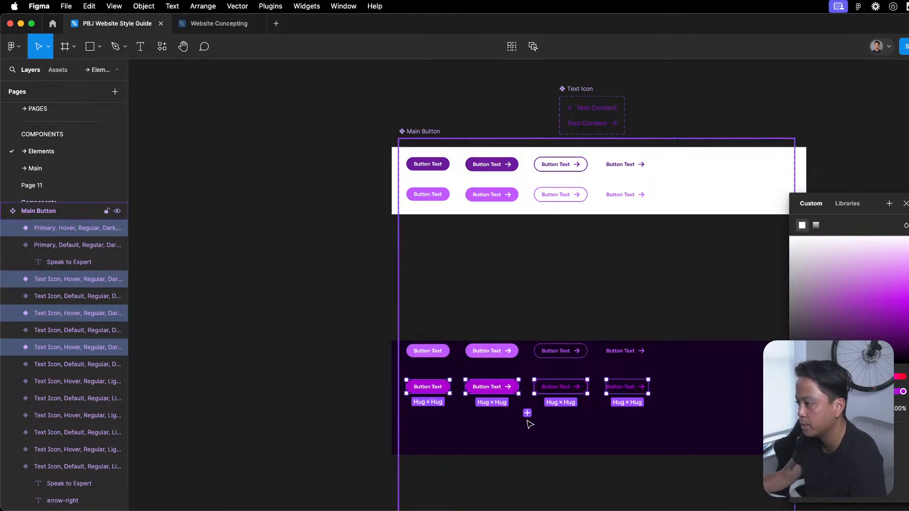
{"action": "scroll", "coordinate": [521, 416], "scroll_direction": "up", "scroll_amount": 5}
{"action": "left_click", "coordinate": [590, 205]}
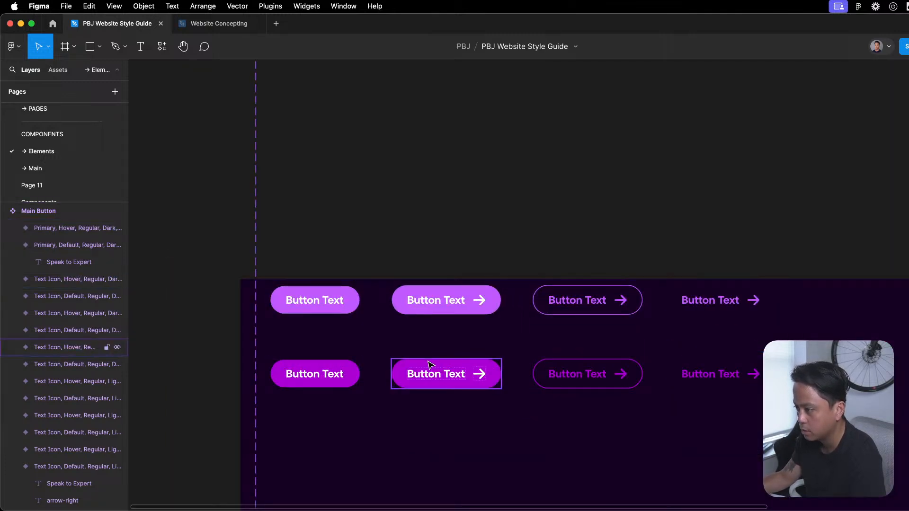
{"action": "left_click", "coordinate": [701, 375]}
{"action": "left_click", "coordinate": [587, 374], "text": "shift"}
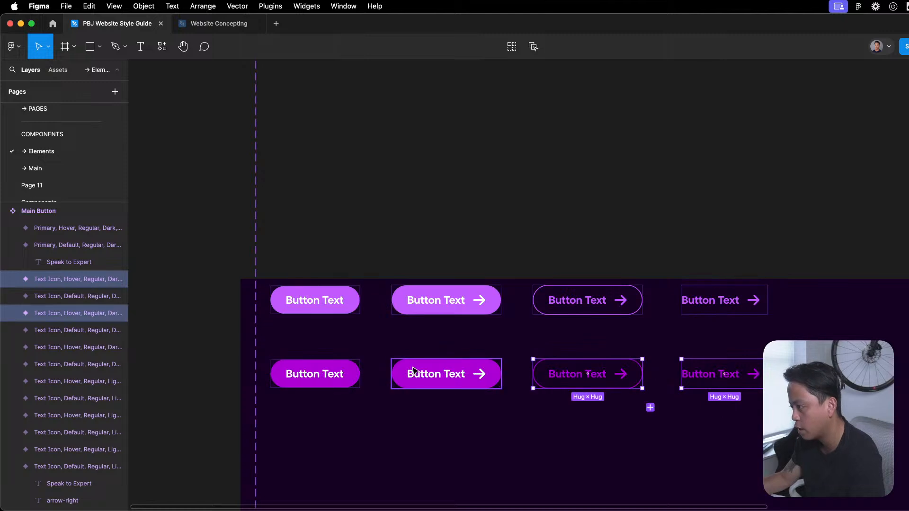
{"action": "left_click", "coordinate": [446, 374], "text": "shift"}
{"action": "left_click", "coordinate": [303, 373], "text": "shift"}
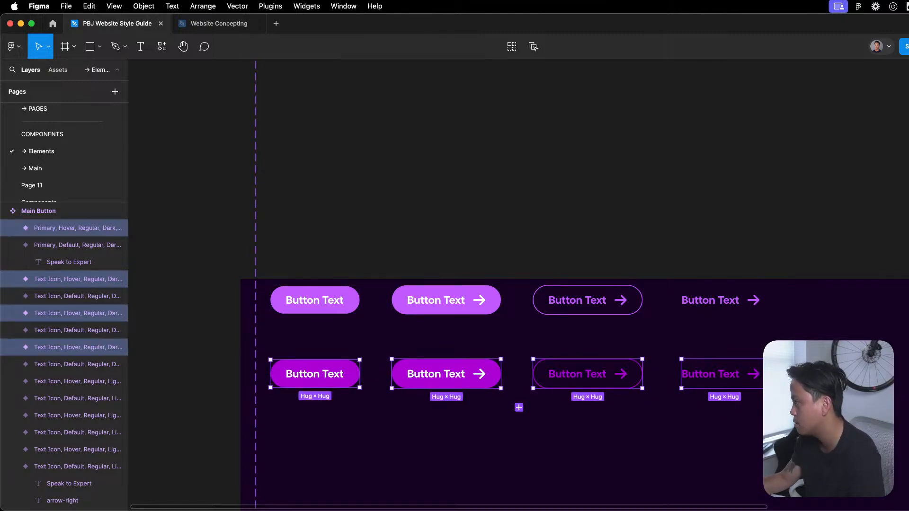
{"action": "left_click", "coordinate": [610, 178]}
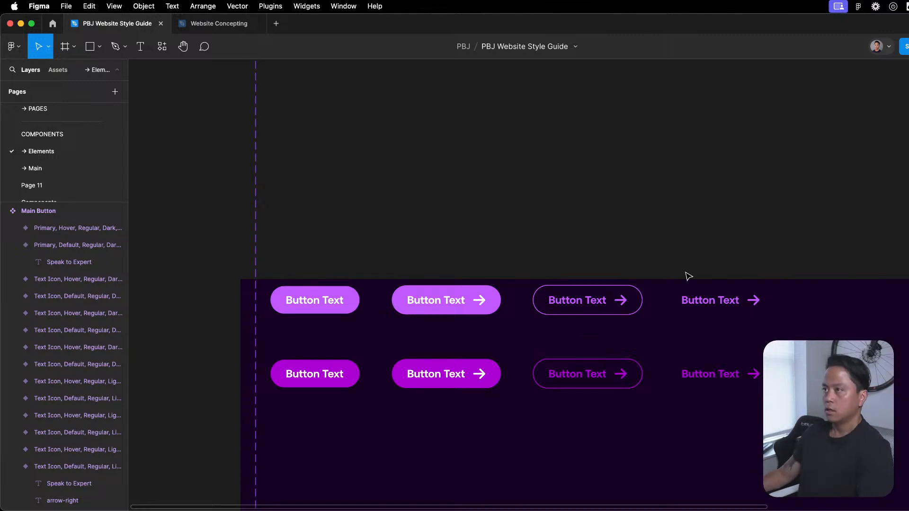
- On the Main page, duplicate the Light B card onto the dark background and set the copy's theme to Dark
{"action": "left_click", "coordinate": [56, 167]}
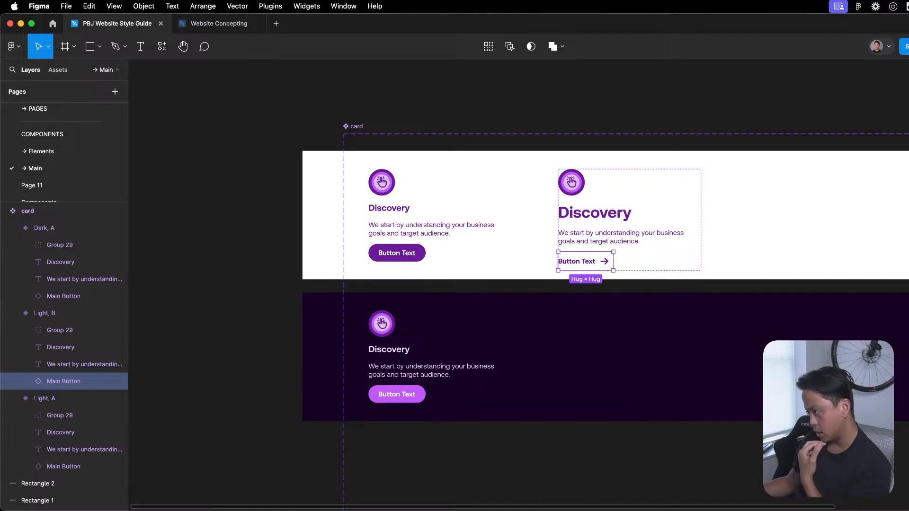
{"action": "left_click", "coordinate": [687, 233]}
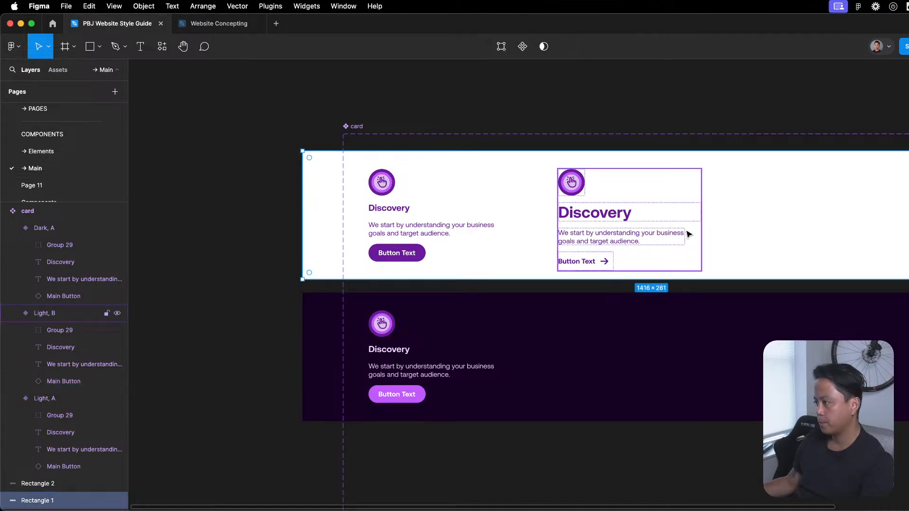
{"action": "left_click_drag", "start_coordinate": [672, 224], "coordinate": [666, 354]}
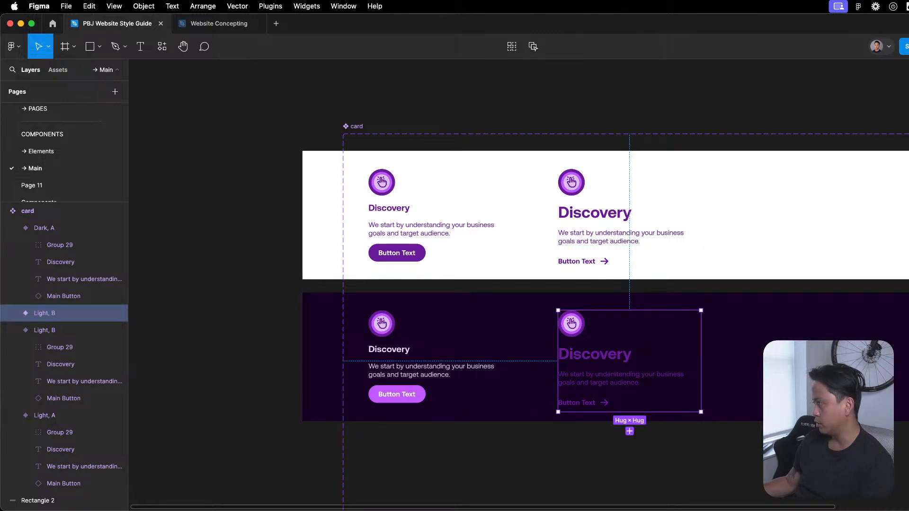
{"action": "key", "text": "Return"}
- Switch the Main Button inside the Dark B card to its dark-theme variant
{"action": "left_click", "coordinate": [908, 416]}
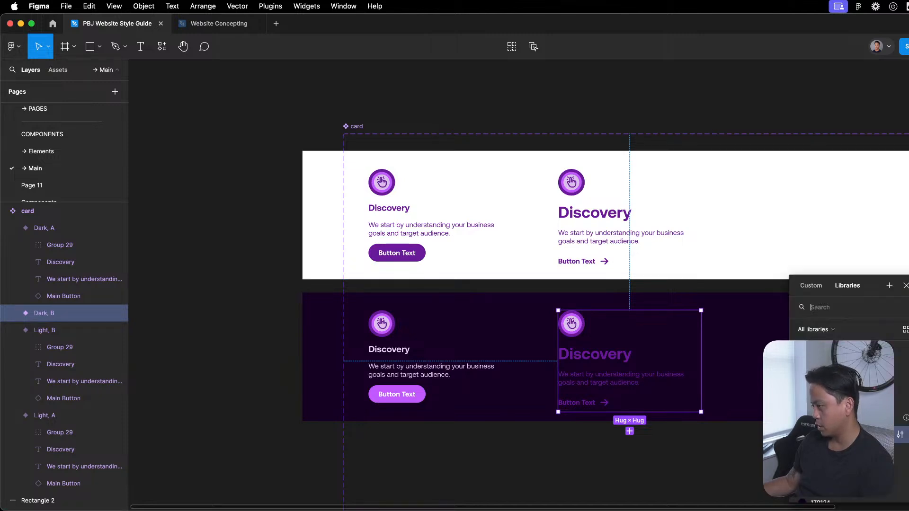
{"action": "key", "text": "Escape"}
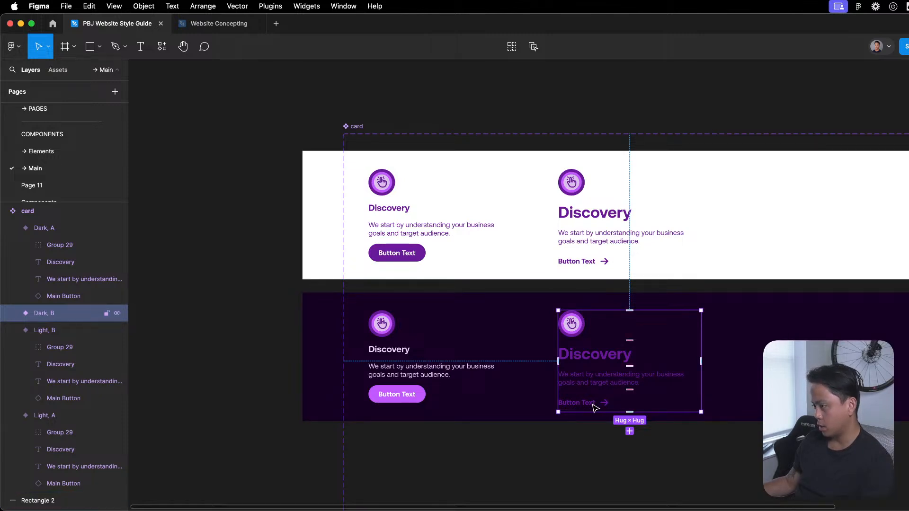
{"action": "left_click", "coordinate": [594, 407]}
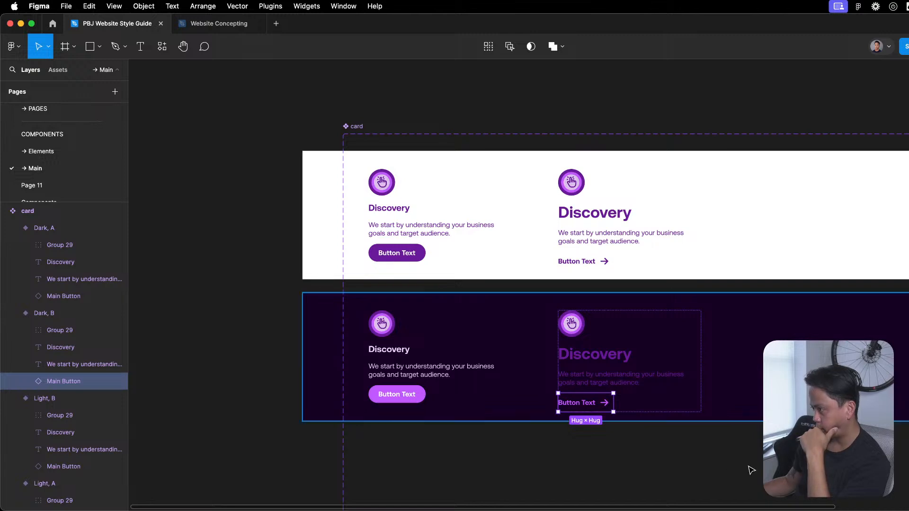
- Recolor the heading and description in the Dark B card with a light library color, checking against the Dark A description, and clear the selection
{"action": "left_click", "coordinate": [601, 378]}
{"action": "left_click", "coordinate": [596, 360], "text": "shift"}
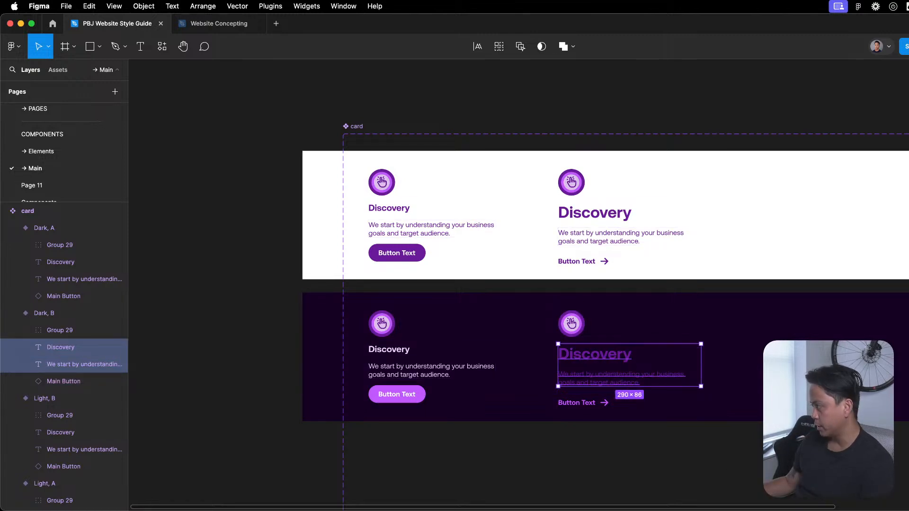
{"action": "left_click", "coordinate": [908, 360]}
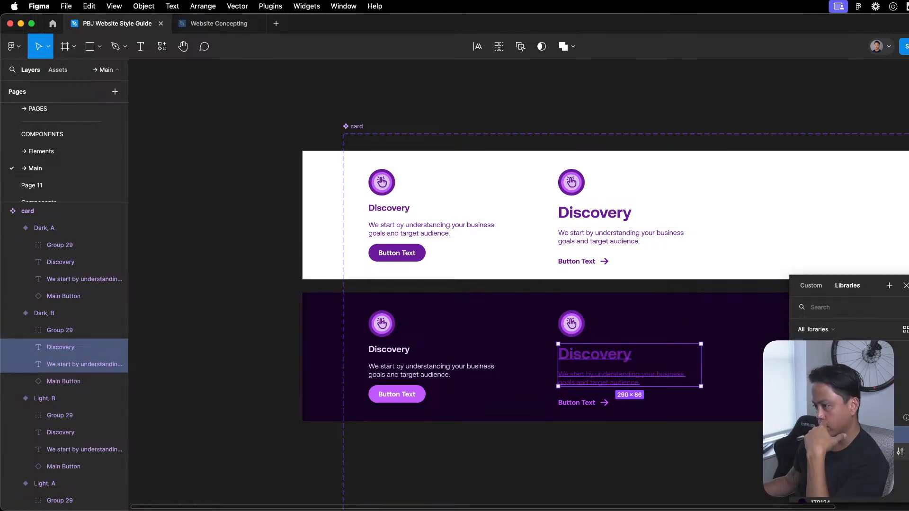
{"action": "left_click", "coordinate": [842, 469]}
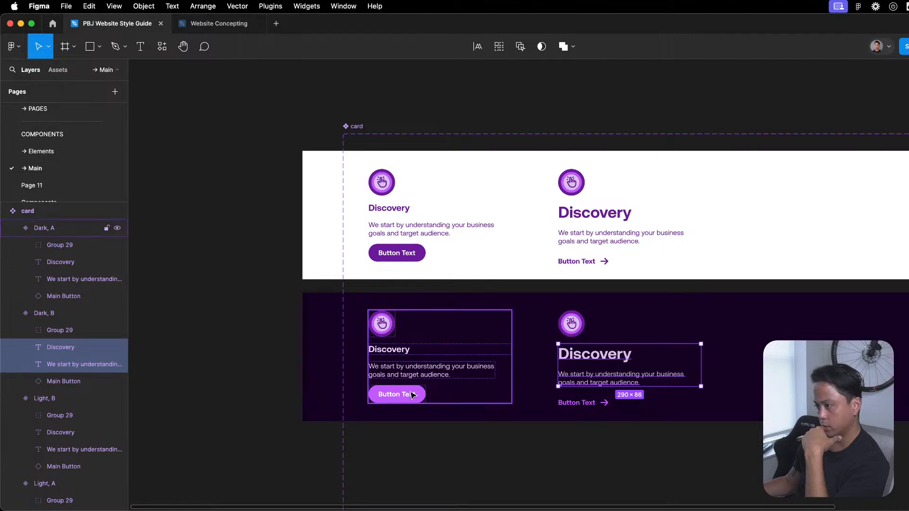
{"action": "left_click", "coordinate": [418, 373]}
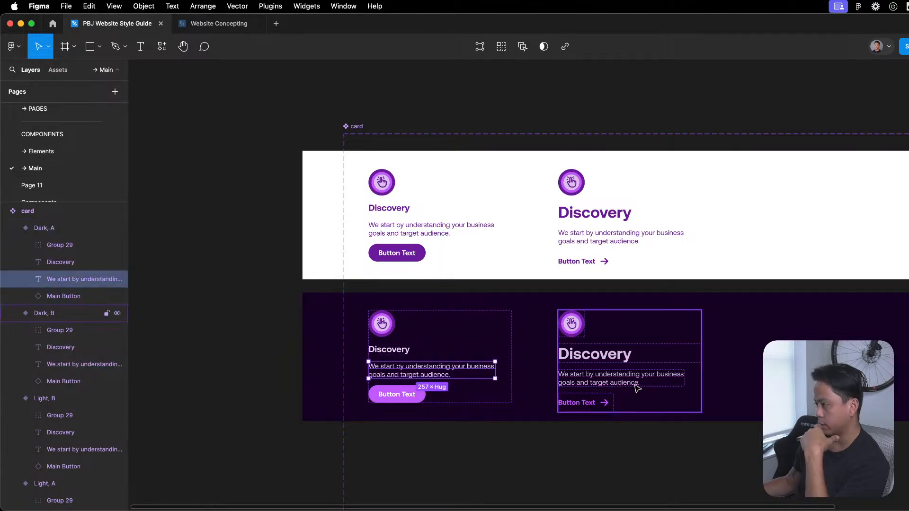
{"action": "left_click", "coordinate": [616, 378]}
{"action": "left_click", "coordinate": [606, 356], "text": "shift"}
{"action": "left_click", "coordinate": [908, 402]}
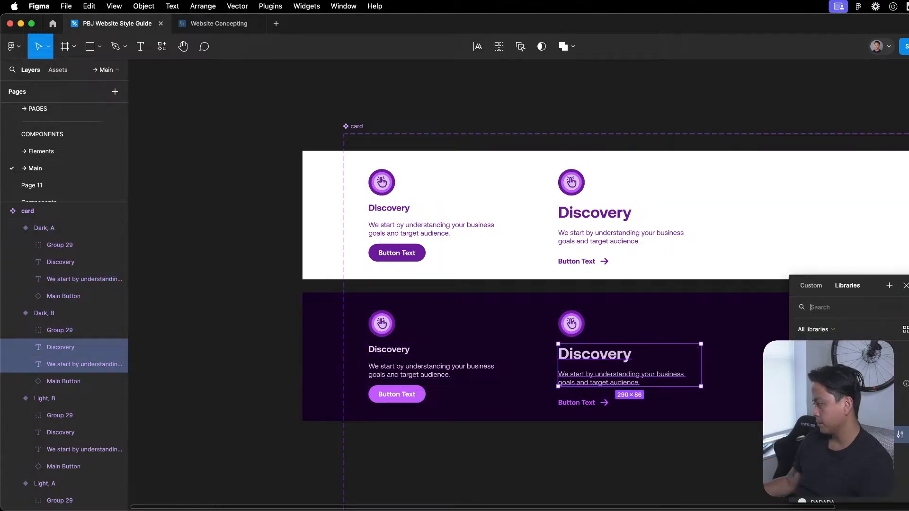
{"action": "key", "text": "Escape"}
{"action": "key", "text": "Escape"}
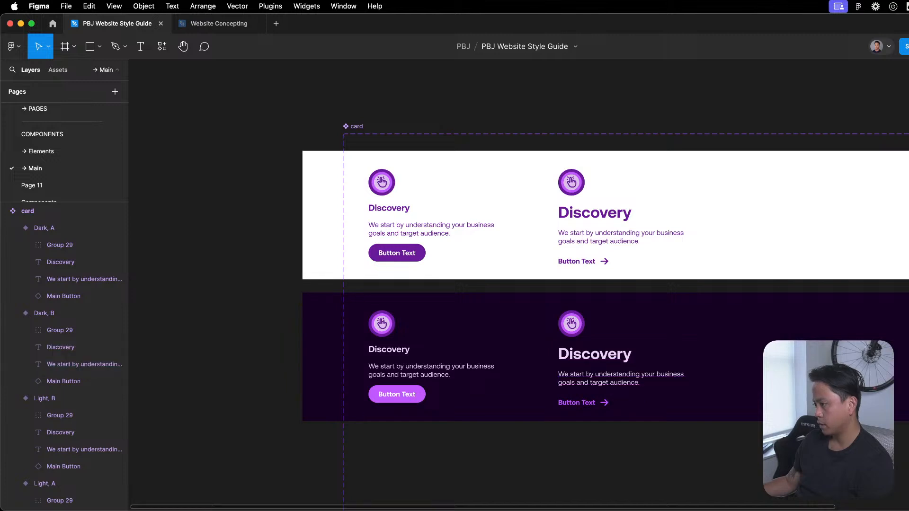
- Show all open windows to check the PBJ Components notes on card theme and size, and return to the card variants
{"action": "scroll", "coordinate": [748, 450], "scroll_direction": "down", "scroll_amount": 2}
{"action": "scroll", "coordinate": [611, 450], "scroll_direction": "down", "scroll_amount": 3}
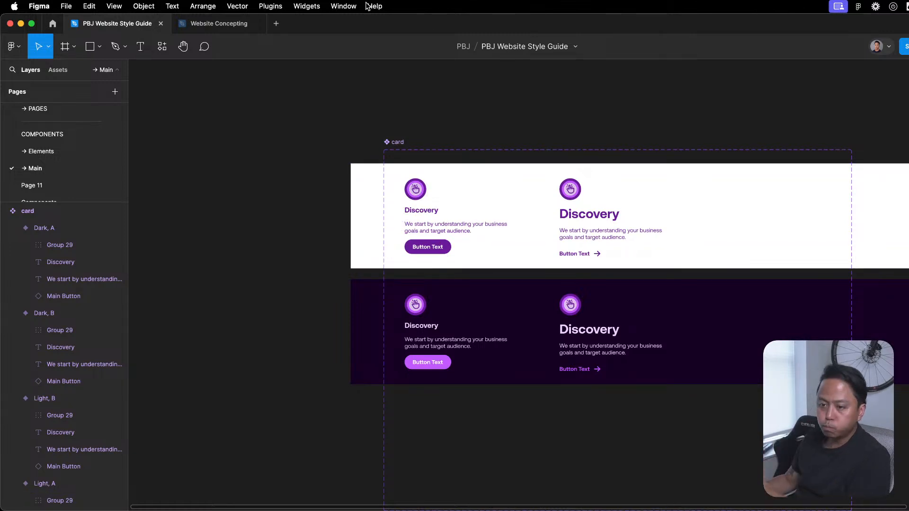
{"action": "key", "text": "ctrl+Up"}
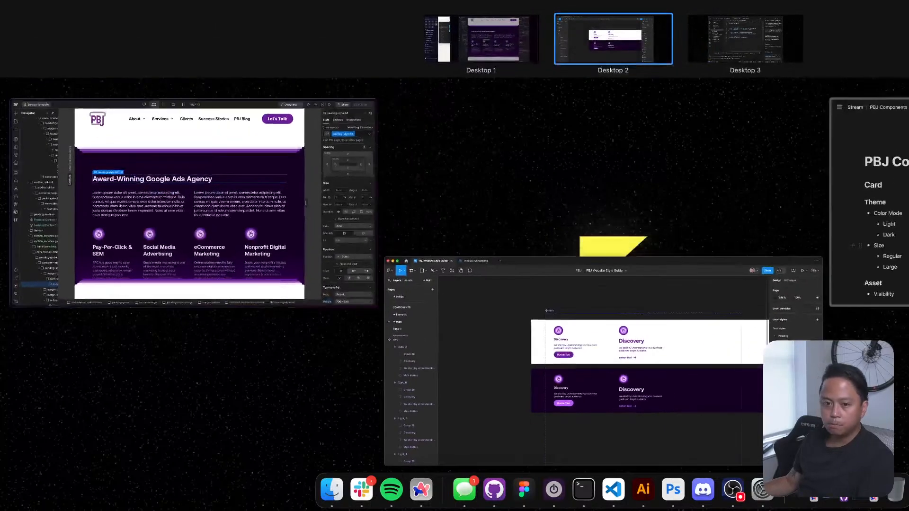
{"action": "key", "text": "ctrl+Up"}
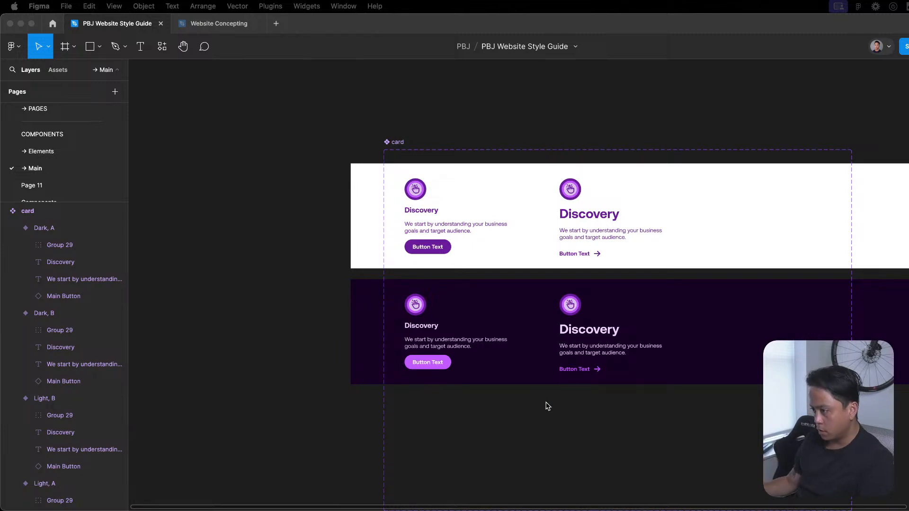
- Inspect the Light A, Dark B and Light B card variants one after another
{"action": "left_click", "coordinate": [530, 400]}
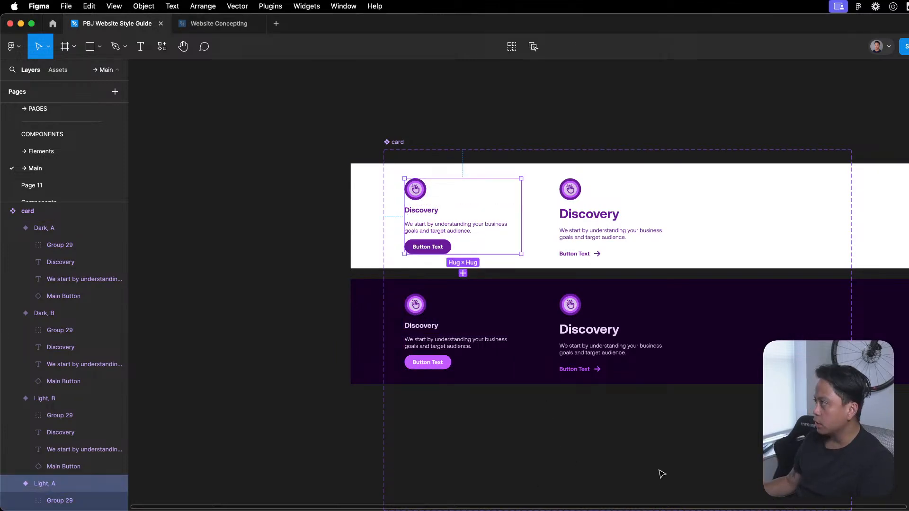
{"action": "left_click", "coordinate": [605, 354]}
{"action": "left_click", "coordinate": [576, 217]}
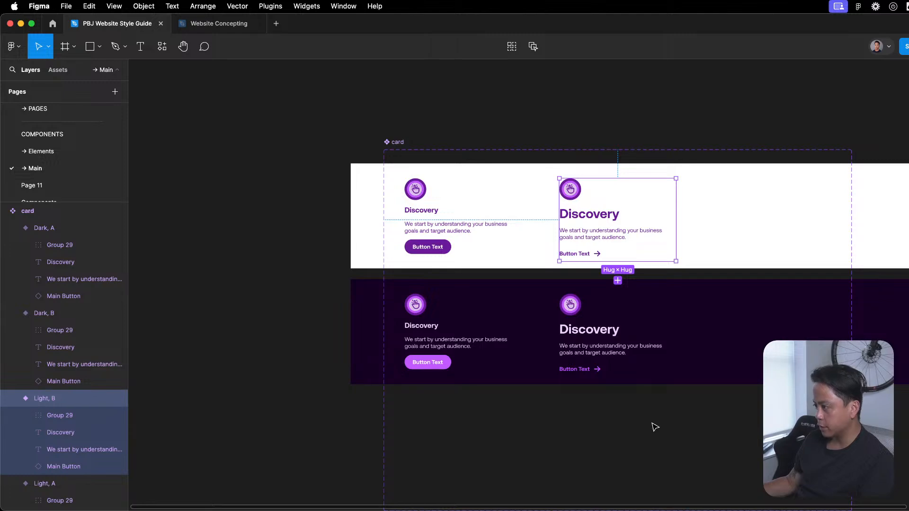
- Move the Figma window aside and select the Pay-Per-Click & SEM card item on the Webflow service page
{"action": "left_click_drag", "start_coordinate": [4, 14], "coordinate": [415, 15]}
{"action": "left_click_drag", "start_coordinate": [820, 374], "coordinate": [577, 341]}
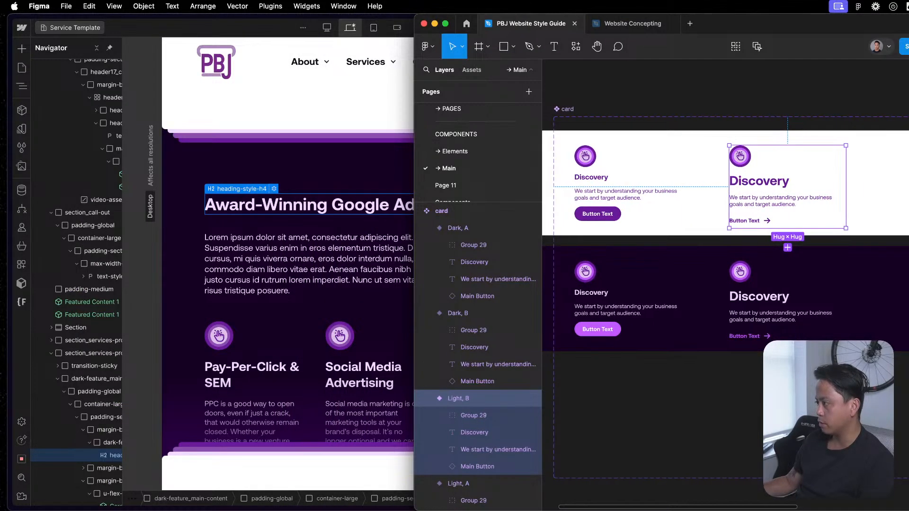
{"action": "left_click", "coordinate": [735, 67]}
{"action": "left_click", "coordinate": [389, 386]}
{"action": "scroll", "coordinate": [360, 388], "scroll_direction": "down", "scroll_amount": 3}
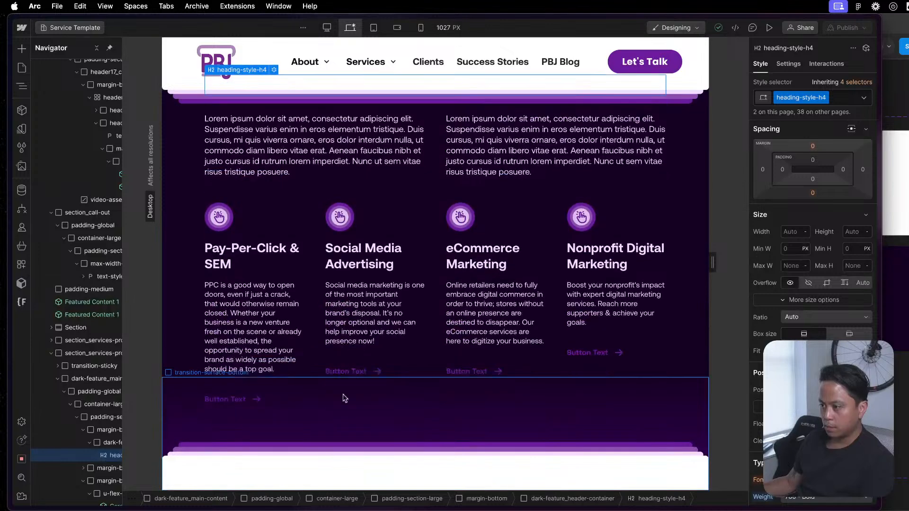
{"action": "left_click", "coordinate": [302, 245]}
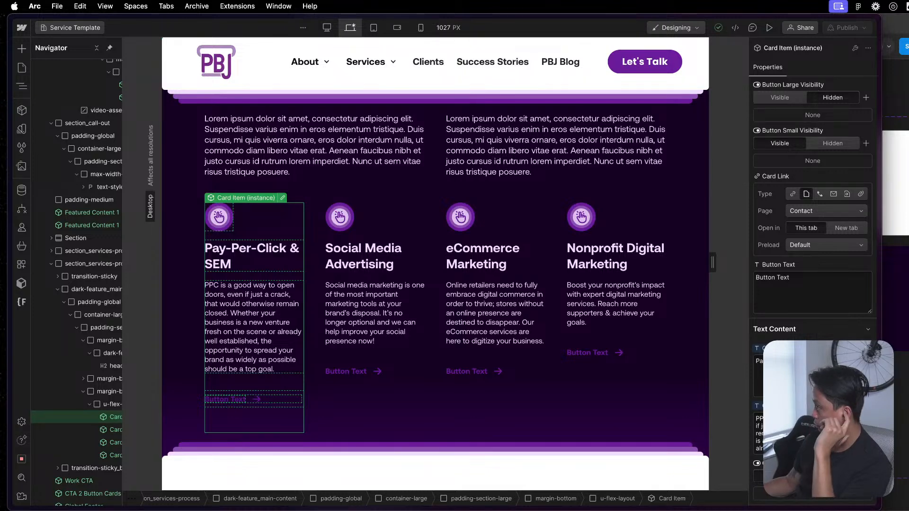
- Switch to the PBJ Components notes and review the Card component's property outline
{"action": "key", "text": "super+Tab"}
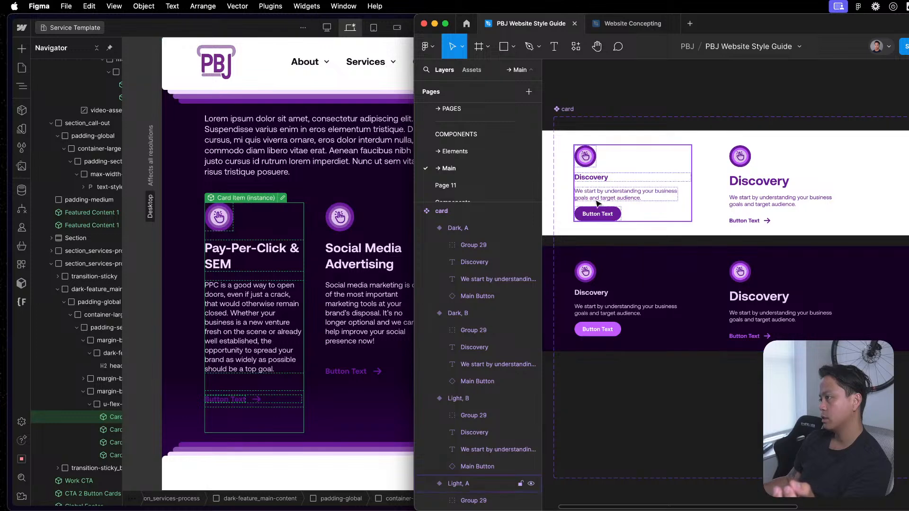
{"action": "key", "text": "ctrl+Up"}
{"action": "left_click", "coordinate": [631, 183]}
{"action": "scroll", "coordinate": [395, 392], "scroll_direction": "down", "scroll_amount": 5}
{"action": "scroll", "coordinate": [395, 392], "scroll_direction": "up", "scroll_amount": 5}
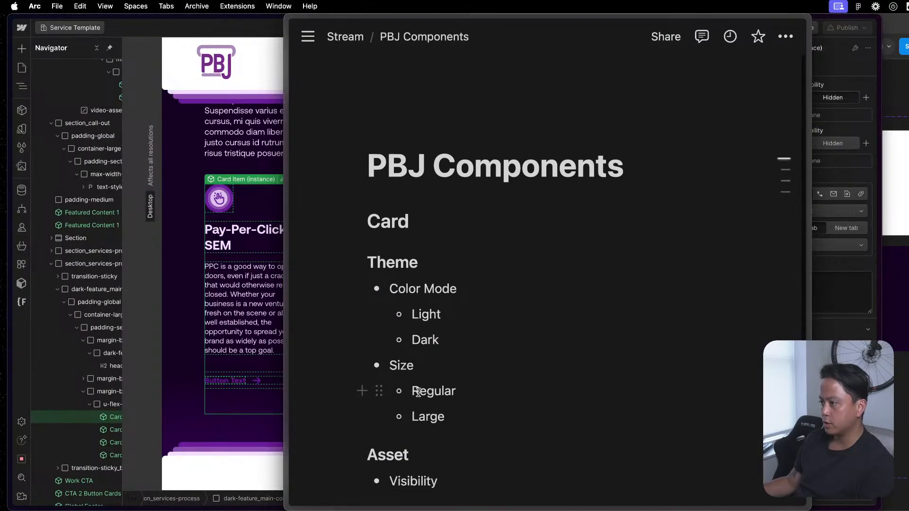
- Add a line reading "Groups" a few blank lines below the Headline list
{"action": "scroll", "coordinate": [416, 392], "scroll_direction": "down", "scroll_amount": 5}
{"action": "left_click", "coordinate": [441, 388]}
{"action": "key", "text": "Return"}
{"action": "key", "text": "Return"}
{"action": "key", "text": "Return"}
{"action": "type", "text": "Groups"}
{"action": "key", "text": "Return"}
{"action": "key", "text": "Return"}
{"action": "key", "text": "Return"}
{"action": "key", "text": "Return"}
{"action": "key", "text": "Return"}
{"action": "key", "text": "Return"}
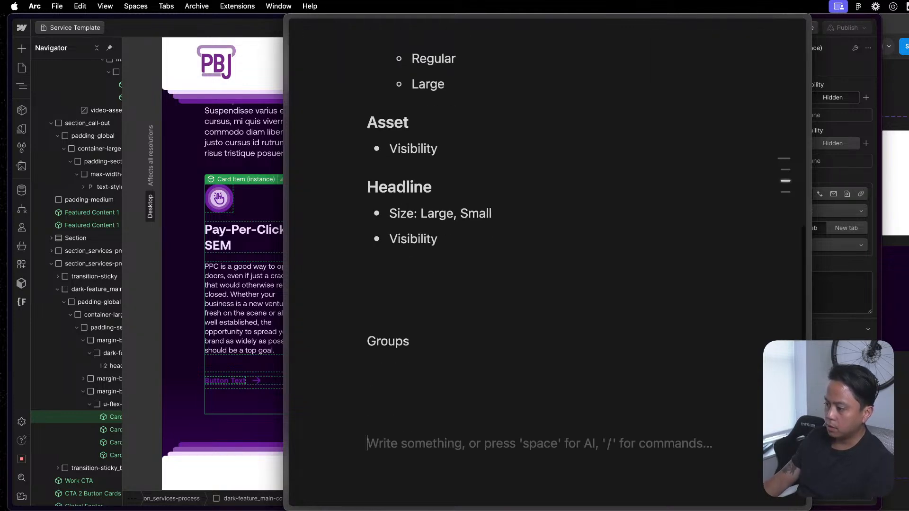
{"action": "key", "text": "BackSpace"}
{"action": "key", "text": "BackSpace"}
{"action": "key", "text": "BackSpace"}
{"action": "key", "text": "BackSpace"}
{"action": "key", "text": "BackSpace"}
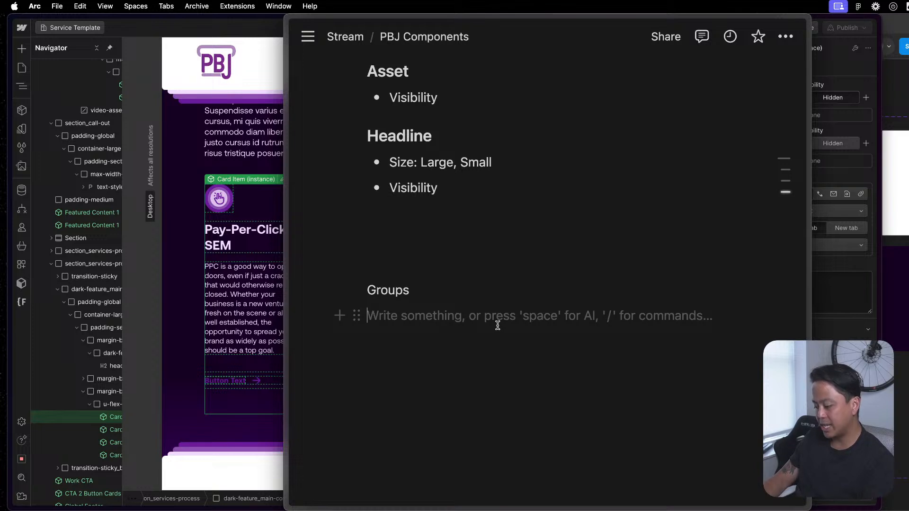
- Write "Element Visibility" on the line beneath Groups
{"action": "type", "text": "Visibili"}
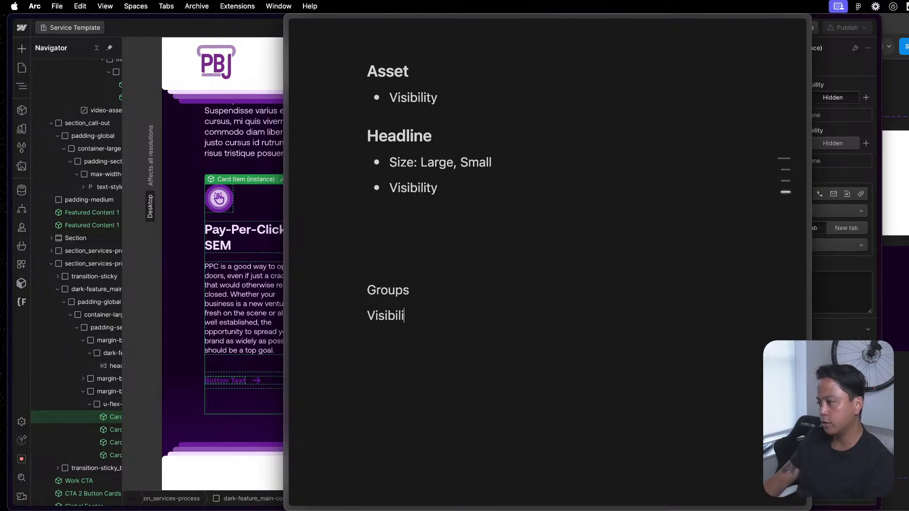
{"action": "type", "text": "ty"}
{"action": "key", "text": "super+shift+Left"}
{"action": "type", "text": "Element E"}
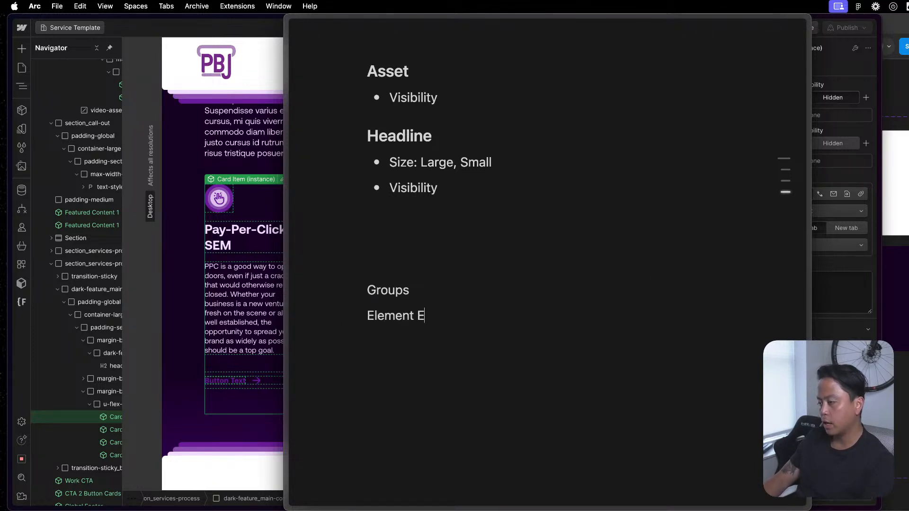
{"action": "key", "text": "BackSpace"}
{"action": "type", "text": "Visibility"}
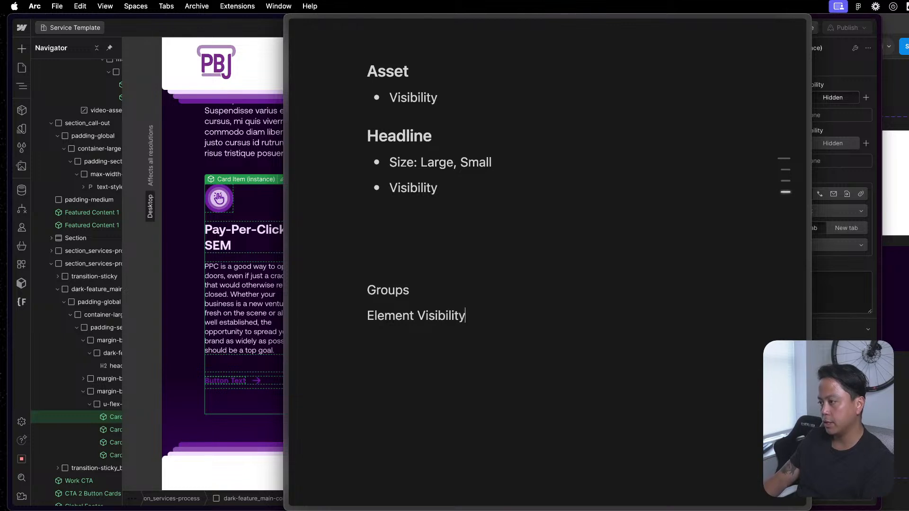
- Add the bullet "each element" under Element Visibility and end the list with an empty line
{"action": "key", "text": "Return"}
{"action": "type", "text": "-"}
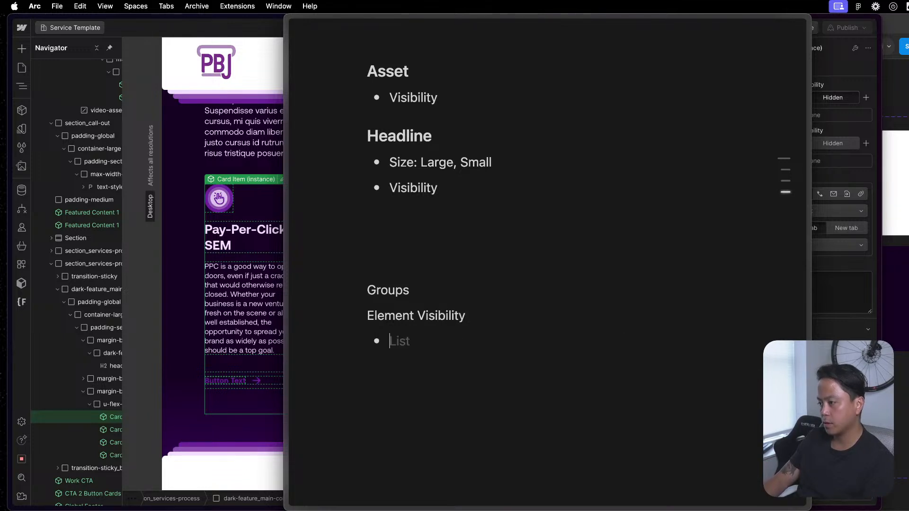
{"action": "key", "text": "BackSpace"}
{"action": "key", "text": "BackSpace"}
{"action": "key", "text": "Return"}
{"action": "type", "text": "- all"}
{"action": "key", "text": "BackSpace"}
{"action": "key", "text": "BackSpace"}
{"action": "key", "text": "BackSpace"}
{"action": "key", "text": "BackSpace"}
{"action": "type", "text": "each element"}
{"action": "key", "text": "Return"}
{"action": "key", "text": "Return"}
{"action": "key", "text": "Return"}
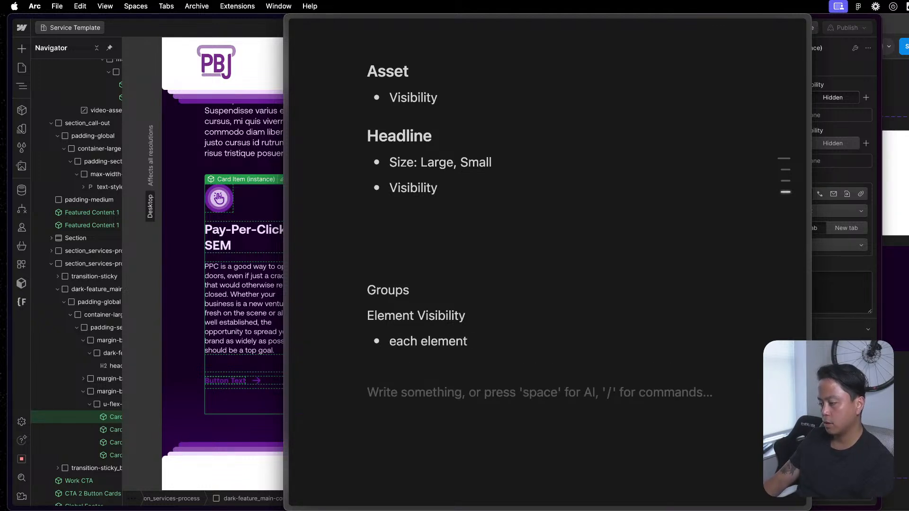
{"action": "key", "text": "BackSpace"}
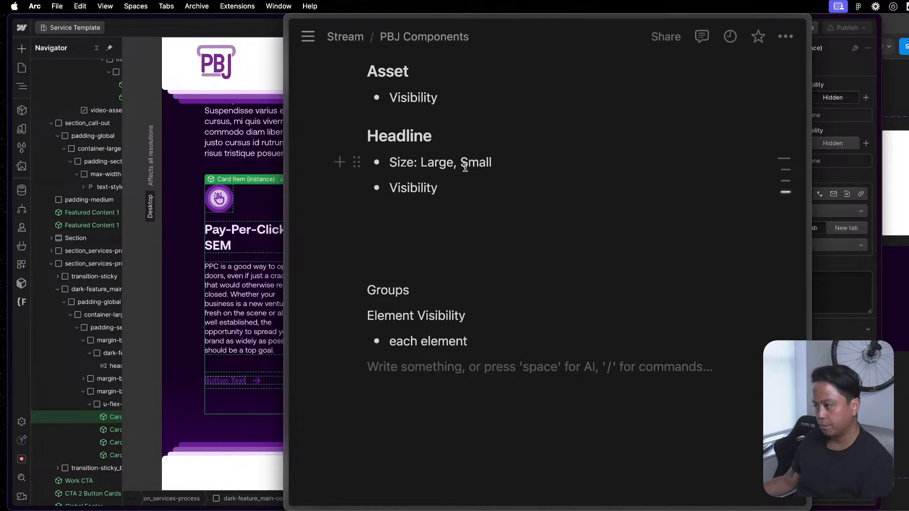
- Add a "Style" line below the each element bullet, with the bullets A and B beneath it
{"action": "left_click", "coordinate": [457, 275]}
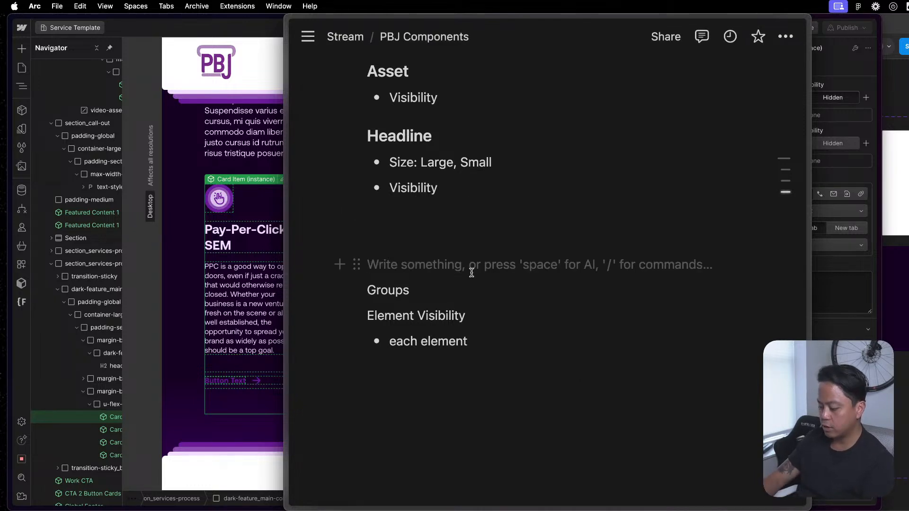
{"action": "left_click", "coordinate": [438, 383]}
{"action": "key", "text": "BackSpace"}
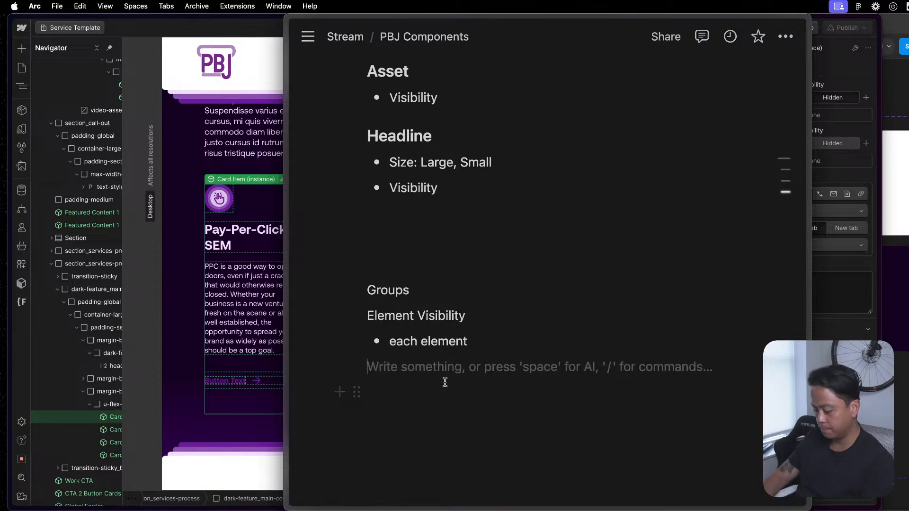
{"action": "type", "text": "Style"}
{"action": "key", "text": "Return"}
{"action": "type", "text": "-"}
{"action": "key", "text": "BackSpace"}
{"action": "type", "text": "- "}
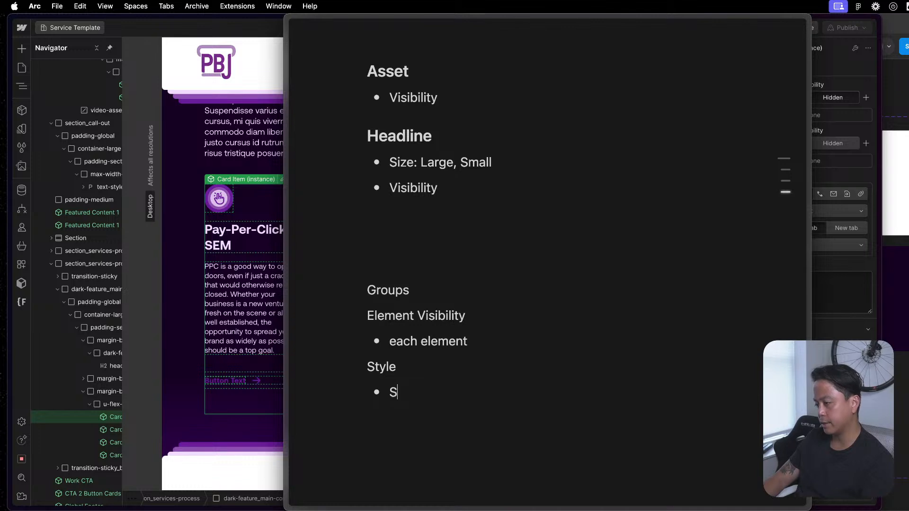
{"action": "type", "text": "S"}
{"action": "key", "text": "BackSpace"}
{"action": "type", "text": "A BN"}
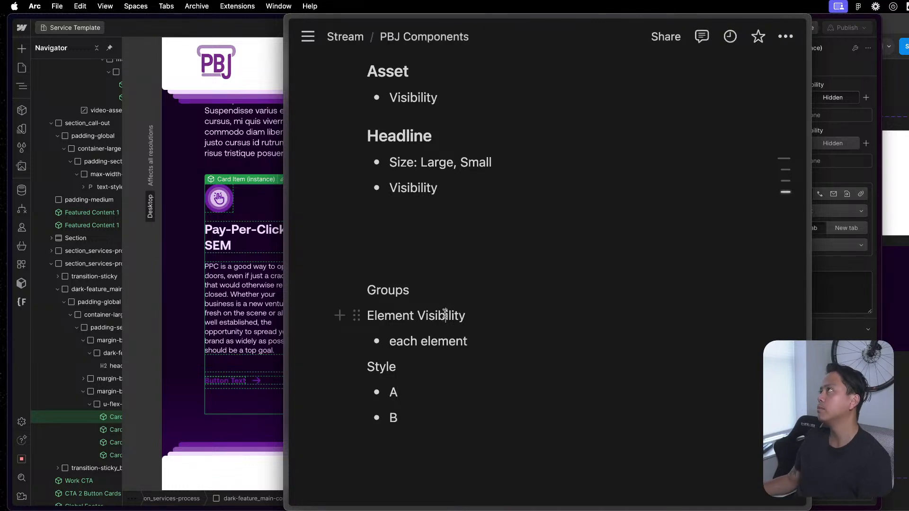
{"action": "left_click", "coordinate": [468, 265]}
{"action": "scroll", "coordinate": [447, 392], "scroll_direction": "down", "scroll_amount": 1}
{"action": "left_click", "coordinate": [431, 377]}
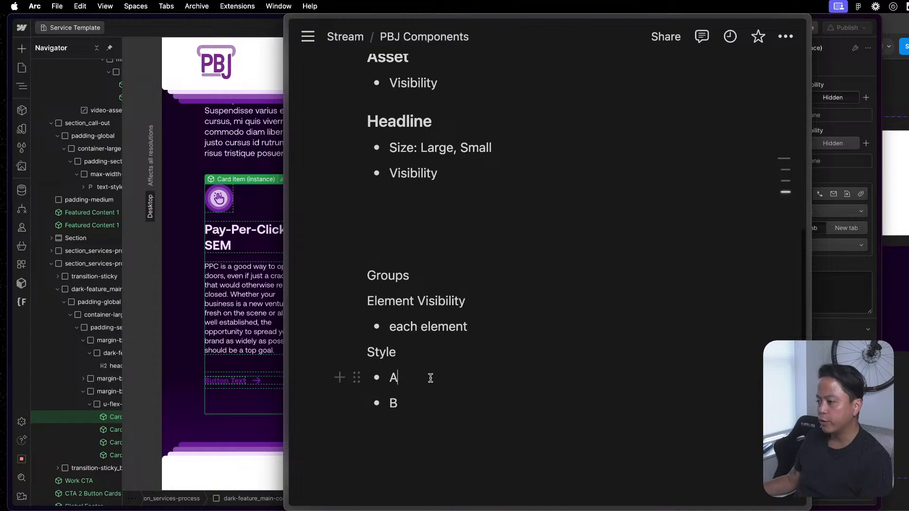
- Switch back to the Figma style guide and enlarge the description text in the Dark, B card variant
{"action": "key", "text": "ctrl+Up"}
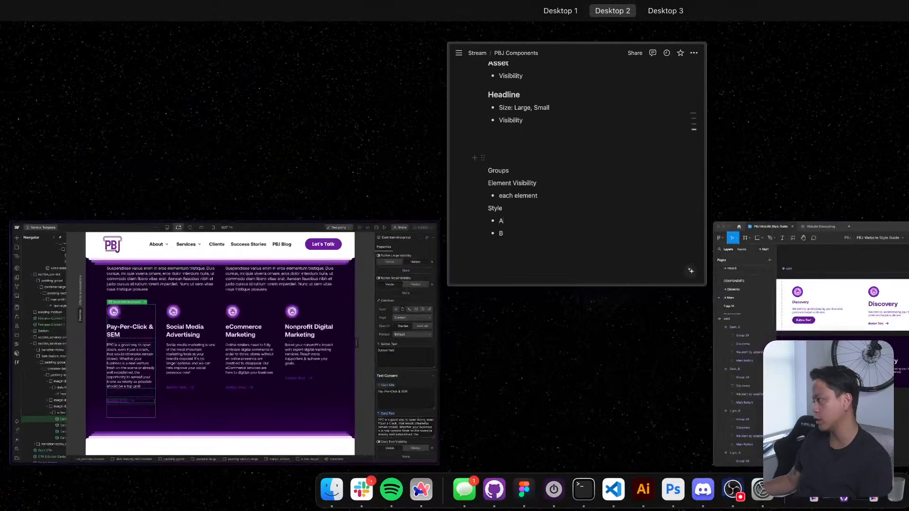
{"action": "key", "text": "ctrl+Up"}
{"action": "key", "text": "ctrl+Up"}
{"action": "left_click", "coordinate": [757, 307]}
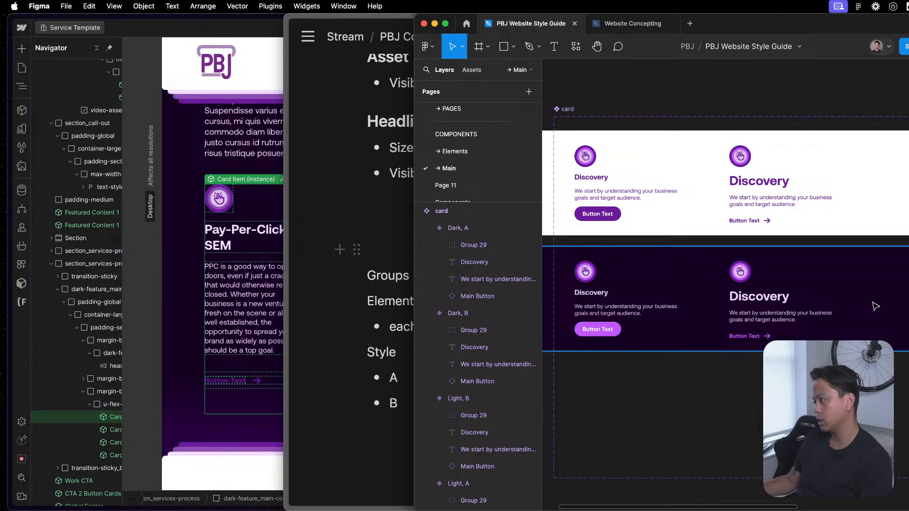
{"action": "scroll", "coordinate": [875, 306], "scroll_direction": "up", "scroll_amount": 3}
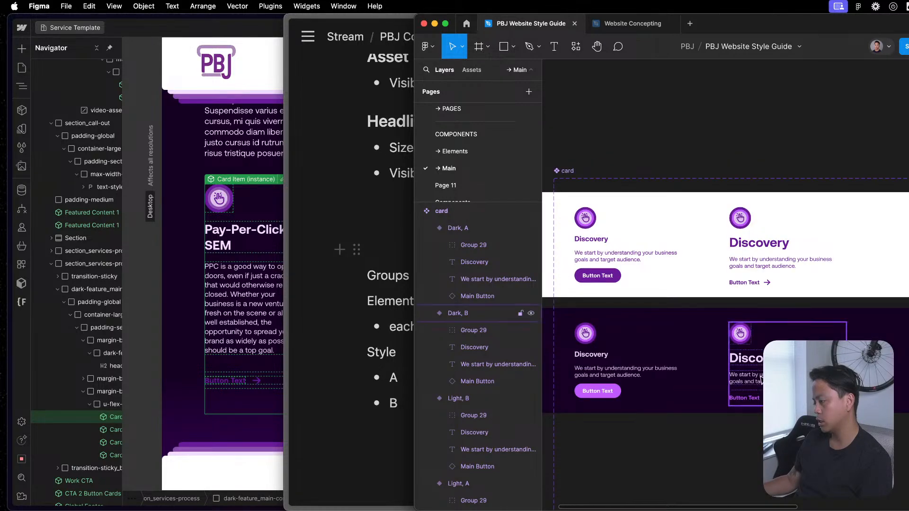
{"action": "double_click", "coordinate": [761, 379]}
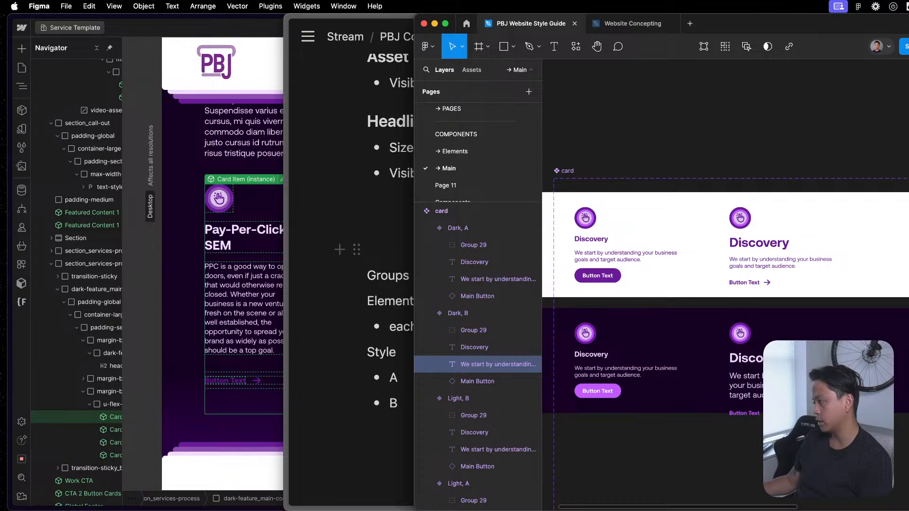
{"action": "key", "text": "Escape"}
{"action": "scroll", "coordinate": [724, 284], "scroll_direction": "down", "scroll_amount": 2}
{"action": "scroll", "coordinate": [725, 284], "scroll_direction": "right", "scroll_amount": 1}
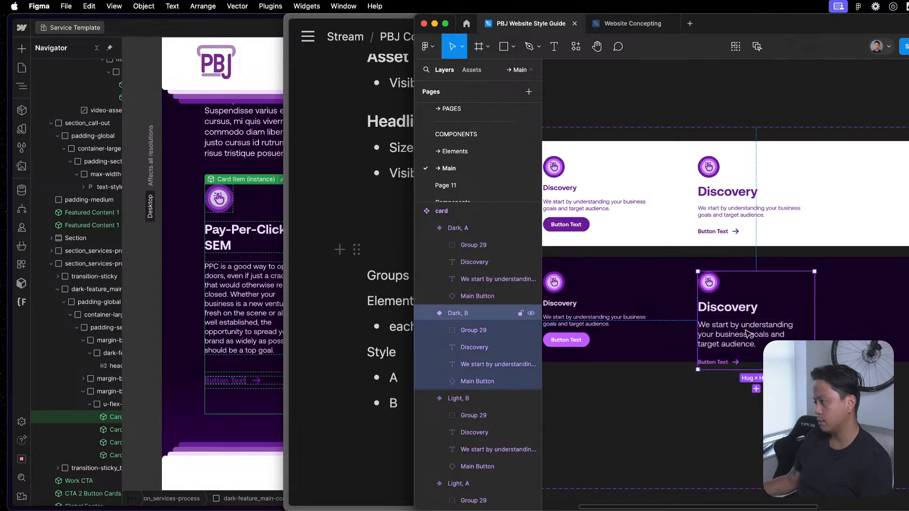
- Increase the height of the dark background rectangle behind the dark cards and undo its last move
{"action": "scroll", "coordinate": [758, 284], "scroll_direction": "down", "scroll_amount": 3}
{"action": "scroll", "coordinate": [804, 284], "scroll_direction": "down", "scroll_amount": 2}
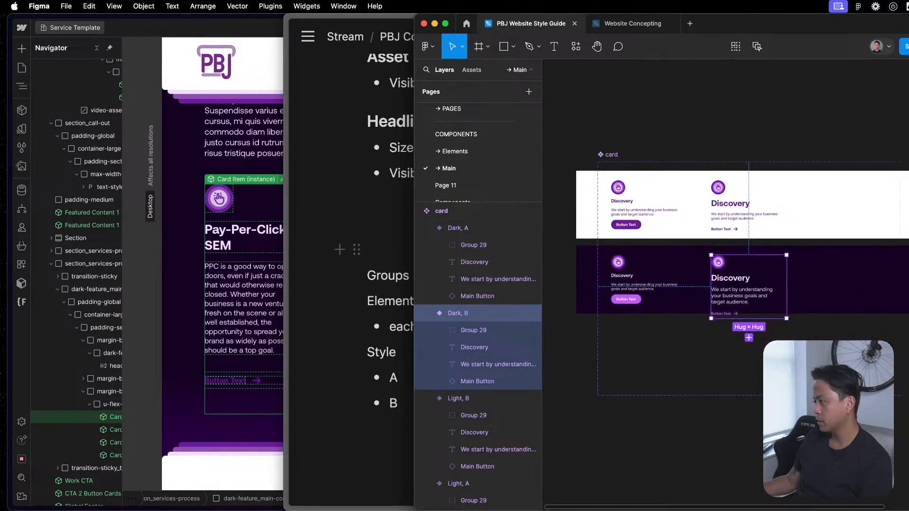
{"action": "key", "text": "Escape"}
{"action": "left_click", "coordinate": [863, 278]}
{"action": "left_click_drag", "start_coordinate": [843, 313], "coordinate": [843, 356]}
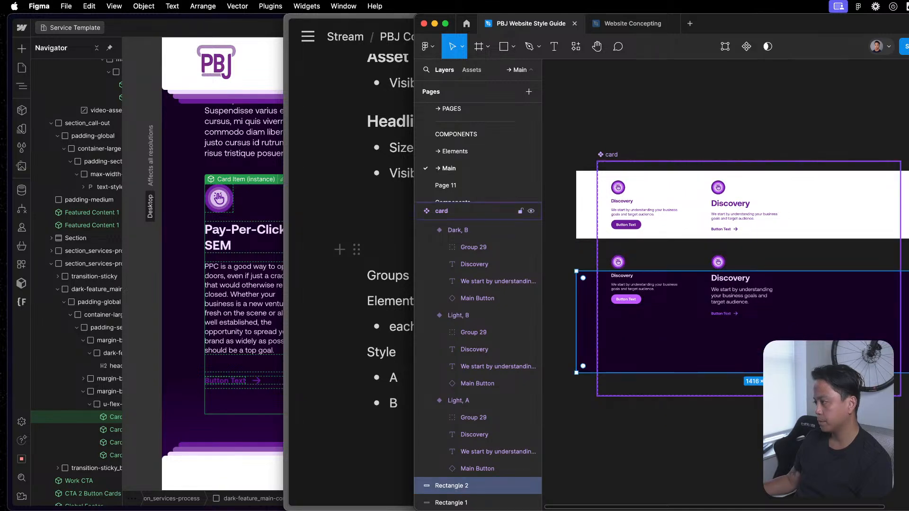
{"action": "key", "text": "ctrl+z"}
- Move the dark cards and their background further down, and extend the white background's height downward
{"action": "left_click_drag", "start_coordinate": [587, 242], "coordinate": [905, 359]}
{"action": "left_click", "coordinate": [805, 267]}
{"action": "left_click_drag", "start_coordinate": [847, 237], "coordinate": [829, 276]}
{"action": "left_click", "coordinate": [829, 277]}
- Set the Dark, B variant's description text to fill the card's width
{"action": "double_click", "coordinate": [758, 338]}
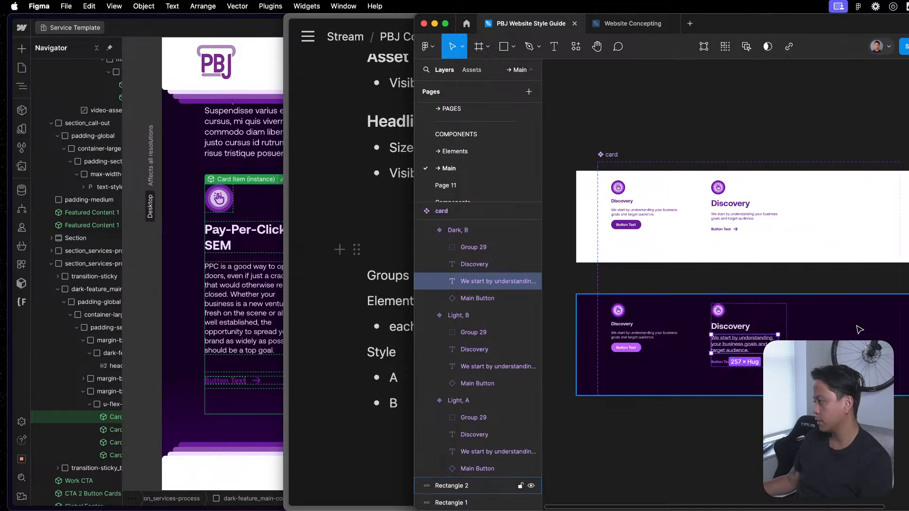
{"action": "key", "text": "Return"}
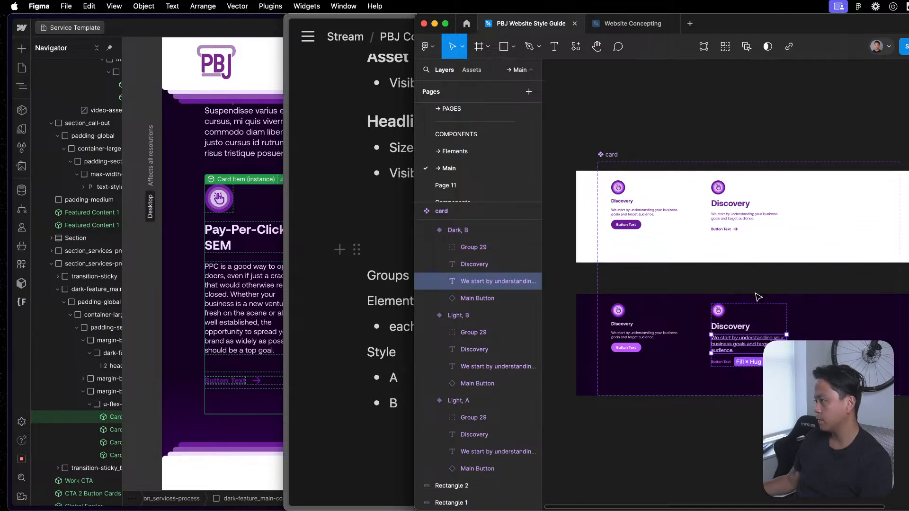
{"action": "left_click", "coordinate": [755, 296]}
- Enlarge the description text in the Light, B card variant
{"action": "scroll", "coordinate": [768, 293], "scroll_direction": "up", "scroll_amount": 3}
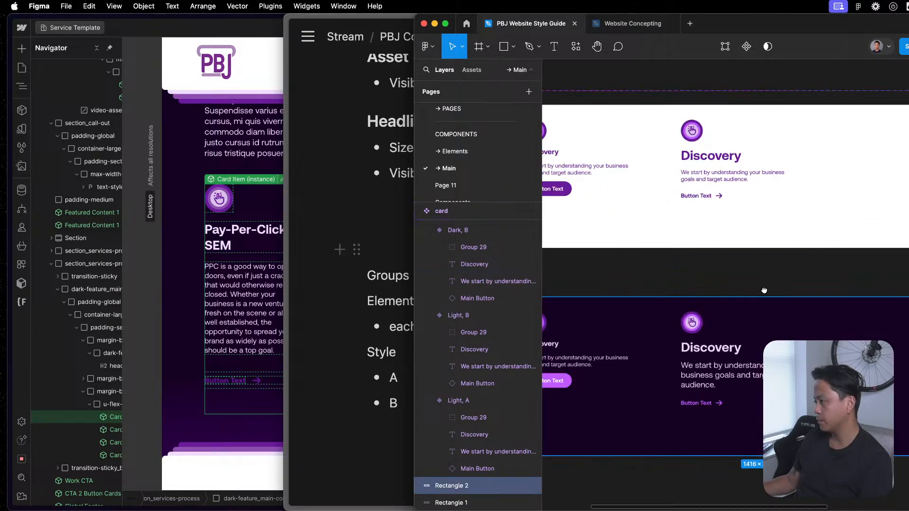
{"action": "double_click", "coordinate": [751, 178]}
{"action": "key", "text": "Return"}
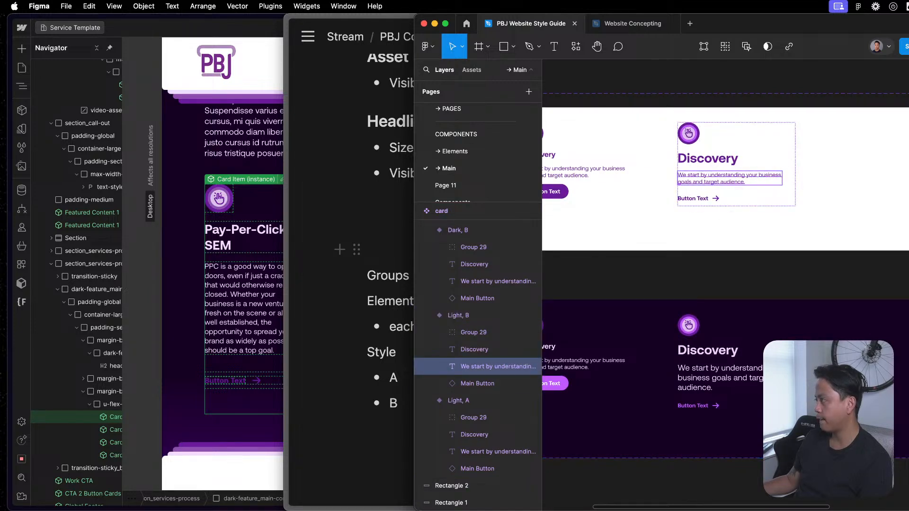
{"action": "key", "text": "super+a"}
{"action": "key", "text": "Escape"}
{"action": "scroll", "coordinate": [802, 301], "scroll_direction": "down", "scroll_amount": 2}
{"action": "left_click", "coordinate": [803, 302]}
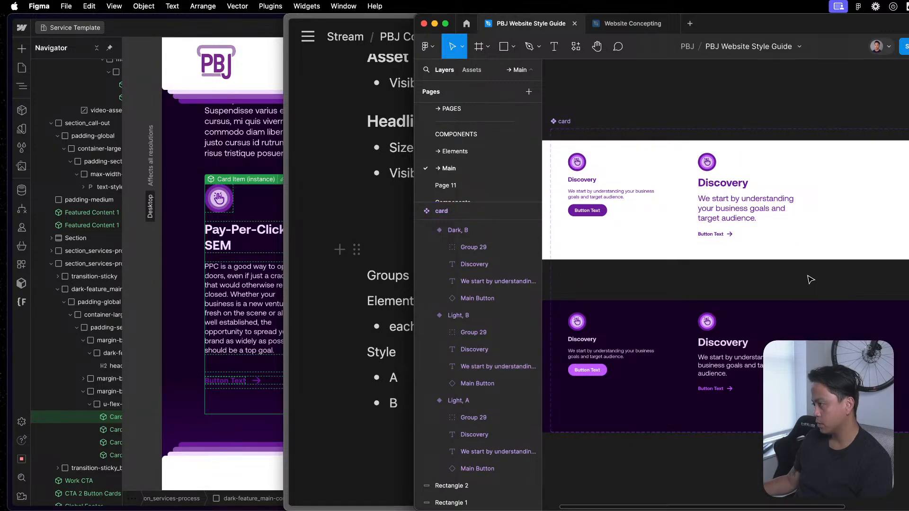
- Hide the Discovery heading in the Dark, B card variant and select the description text below it
{"action": "scroll", "coordinate": [812, 280], "scroll_direction": "up", "scroll_amount": 3}
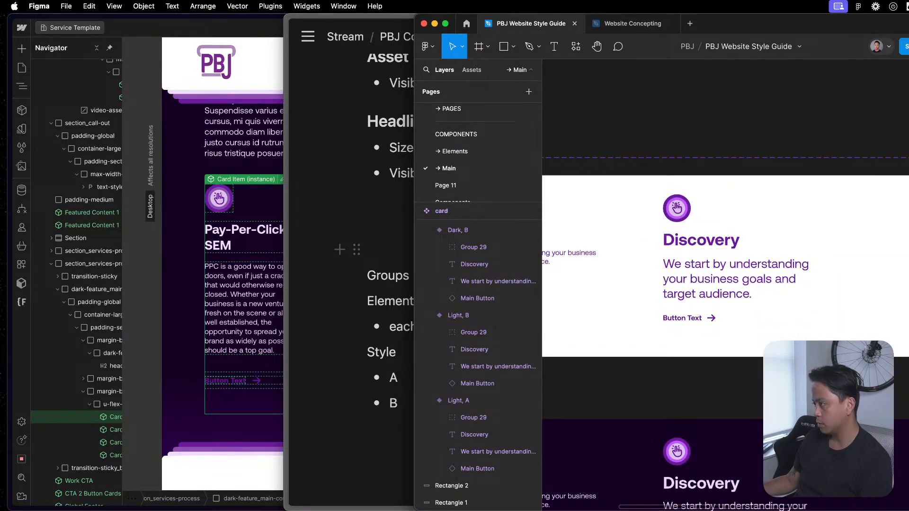
{"action": "scroll", "coordinate": [725, 284], "scroll_direction": "down", "scroll_amount": 5}
{"action": "scroll", "coordinate": [759, 284], "scroll_direction": "down", "scroll_amount": 3}
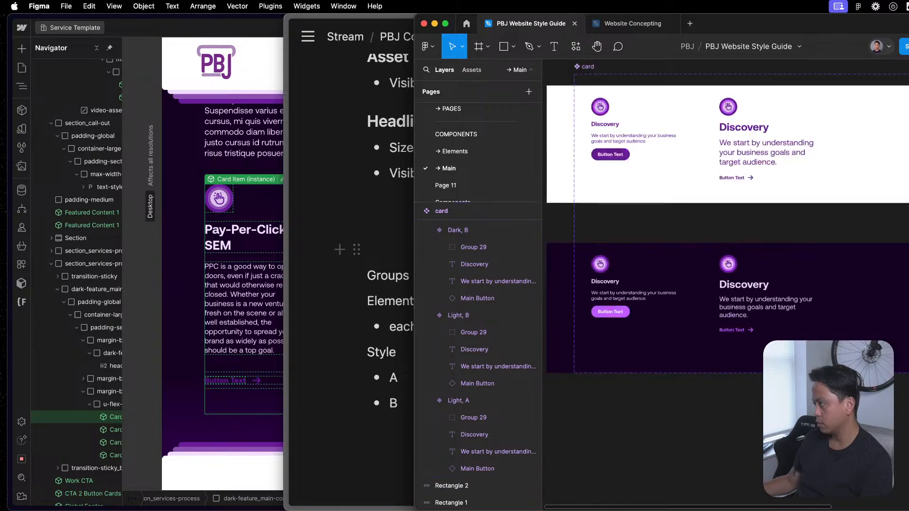
{"action": "left_click", "coordinate": [759, 284]}
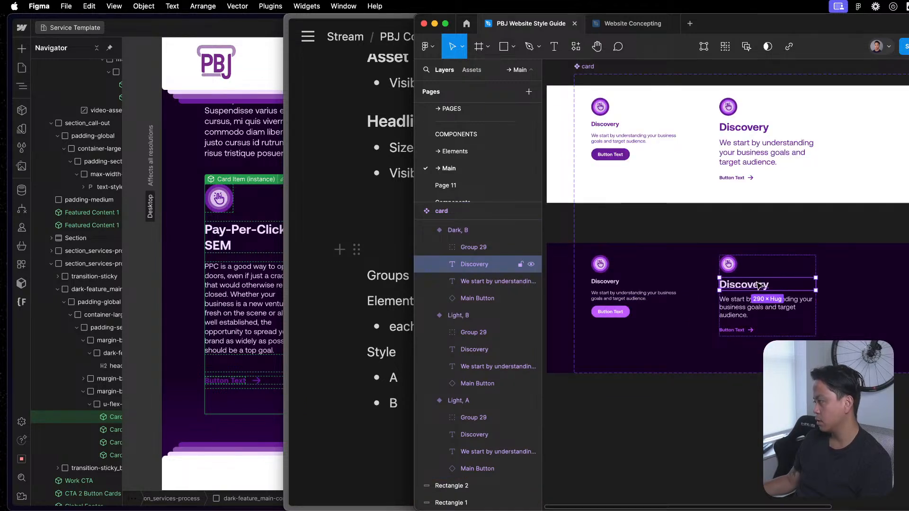
{"action": "key", "text": "super+shift+h"}
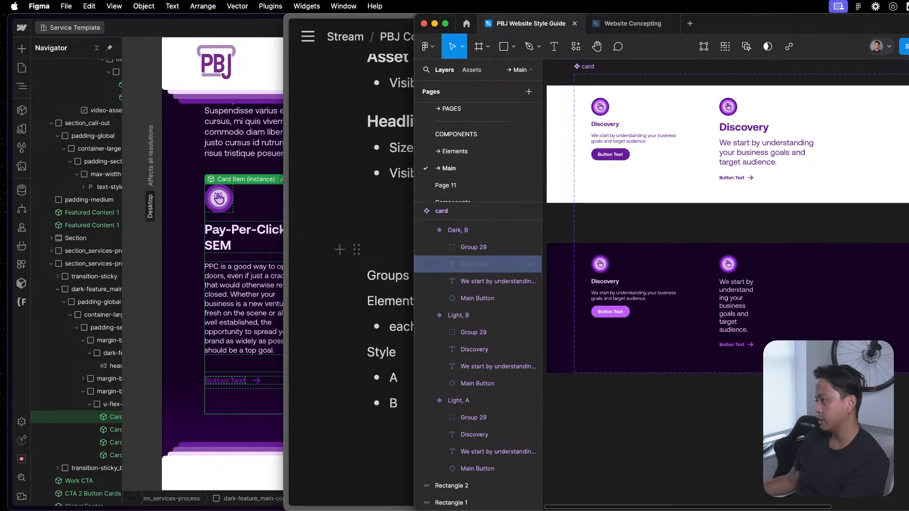
{"action": "left_click", "coordinate": [739, 315]}
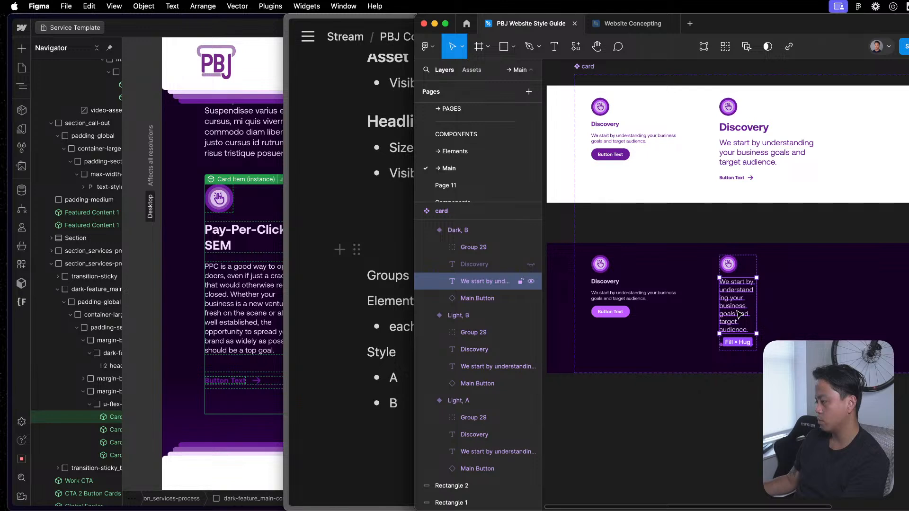
- Make the Discovery heading in the Dark, B card variant visible again and select the whole variant
{"action": "left_click", "coordinate": [473, 264]}
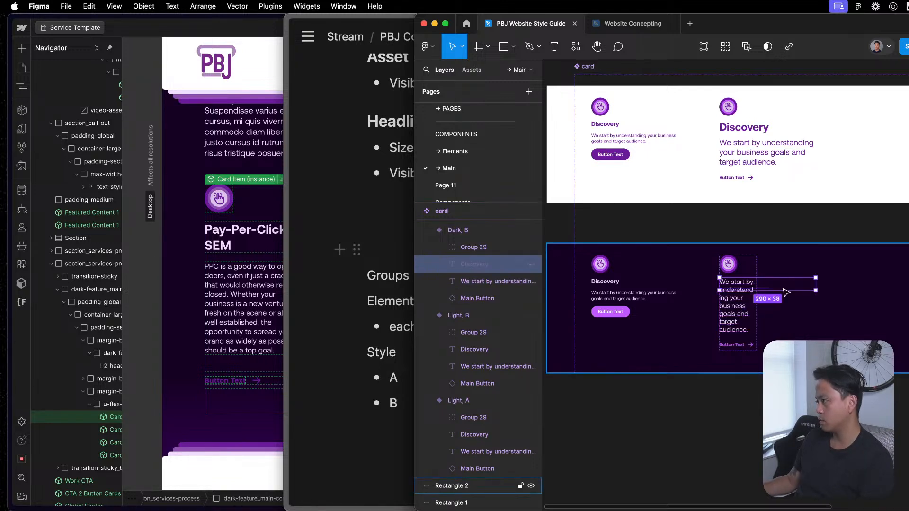
{"action": "key", "text": "super+shift+h"}
{"action": "left_click", "coordinate": [458, 230]}
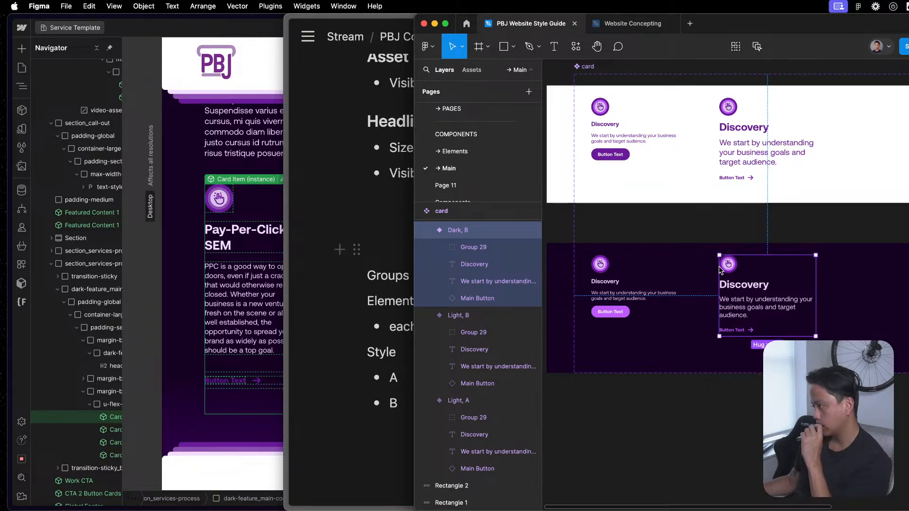
- Enlarge the Dark, B variant's description text to match the Light, B variant
{"action": "scroll", "coordinate": [724, 209], "scroll_direction": "up", "scroll_amount": 2}
{"action": "scroll", "coordinate": [725, 209], "scroll_direction": "right", "scroll_amount": 4}
{"action": "left_click", "coordinate": [723, 209]}
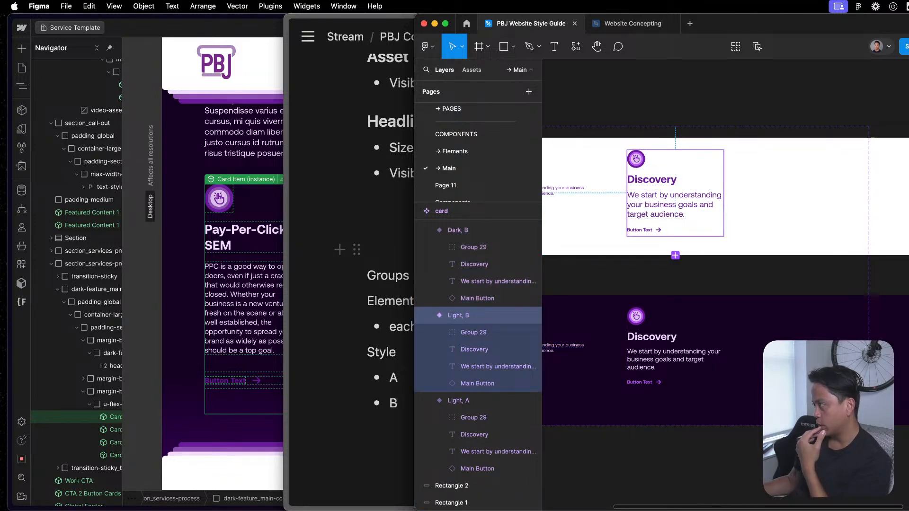
{"action": "left_click", "coordinate": [676, 350]}
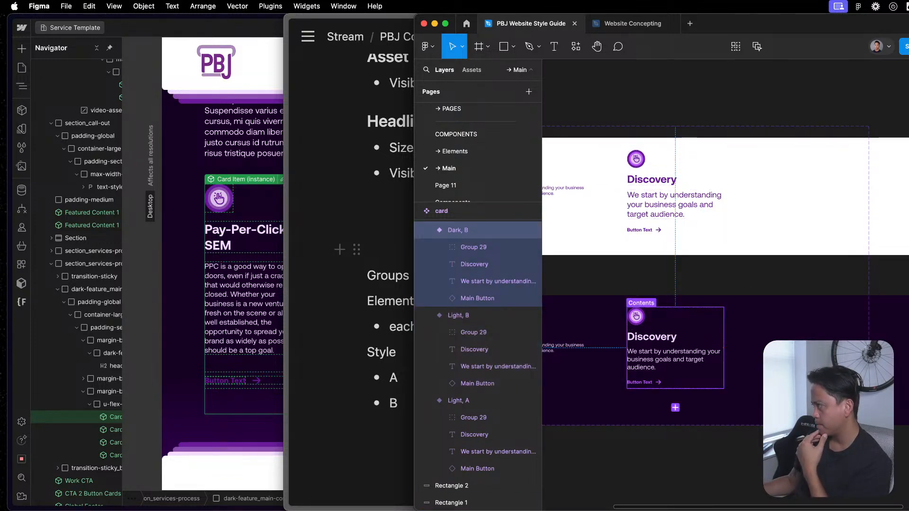
{"action": "key", "text": "Escape"}
{"action": "scroll", "coordinate": [775, 319], "scroll_direction": "down", "scroll_amount": 2}
{"action": "scroll", "coordinate": [775, 318], "scroll_direction": "left", "scroll_amount": 3}
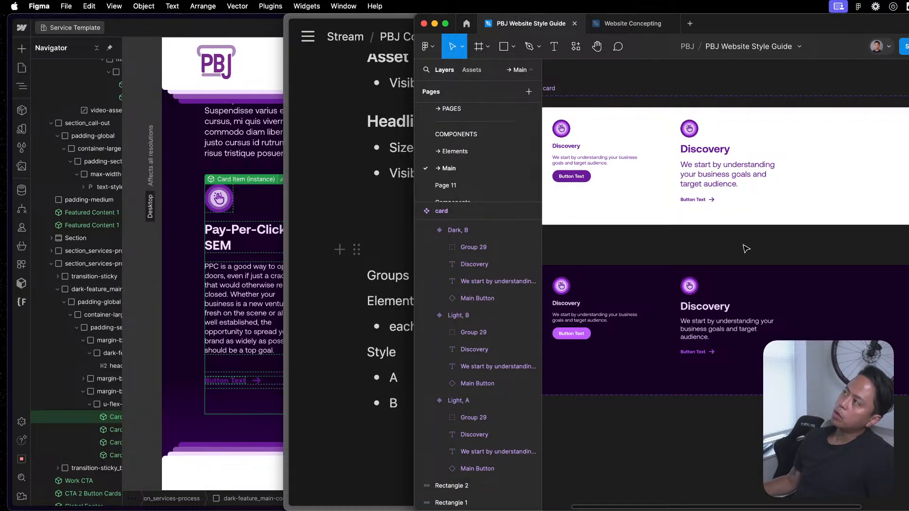
{"action": "left_click", "coordinate": [761, 332]}
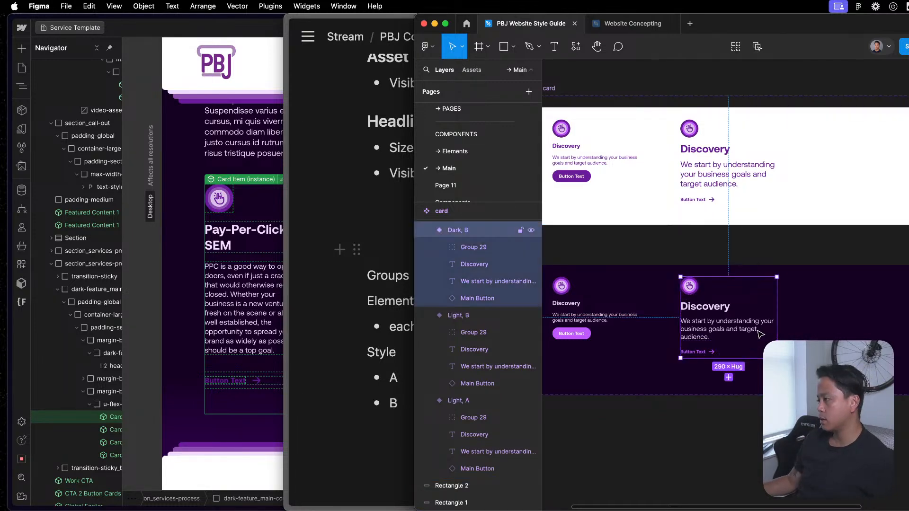
{"action": "left_click", "coordinate": [724, 329]}
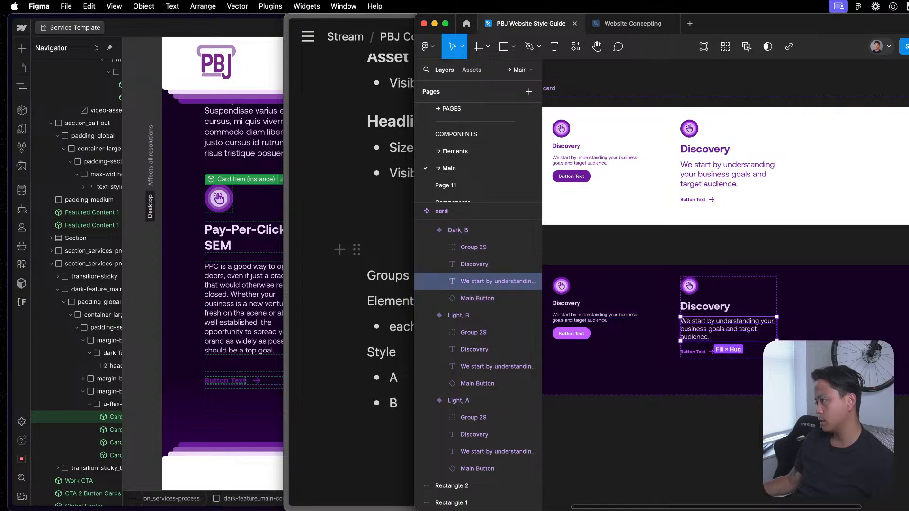
{"action": "left_click", "coordinate": [763, 219]}
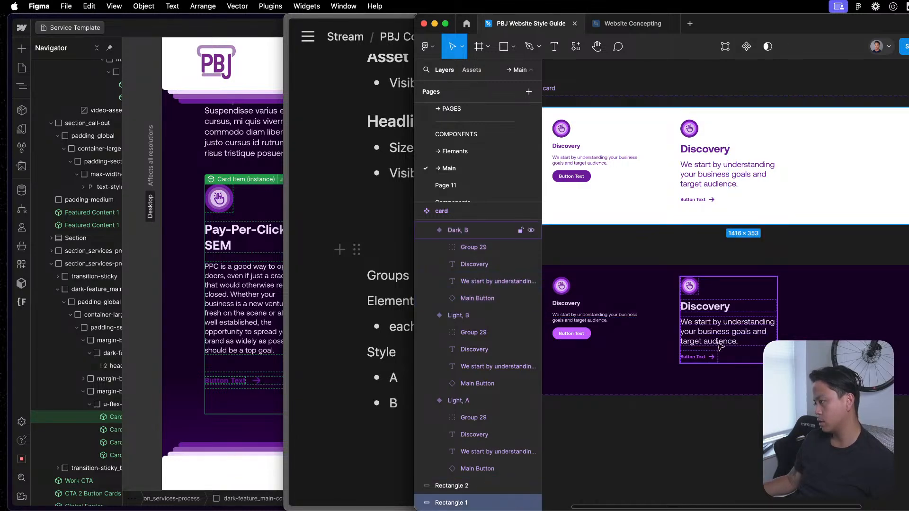
- Hide and restore the Discovery heading and the description text in the Dark, B variant, one at a time
{"action": "left_click", "coordinate": [729, 313]}
{"action": "left_click", "coordinate": [729, 312]}
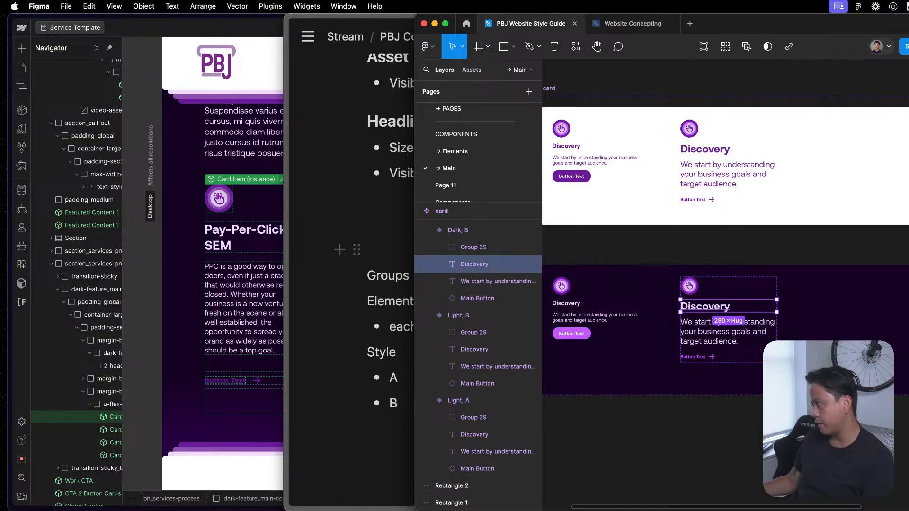
{"action": "key", "text": "shift+super+h"}
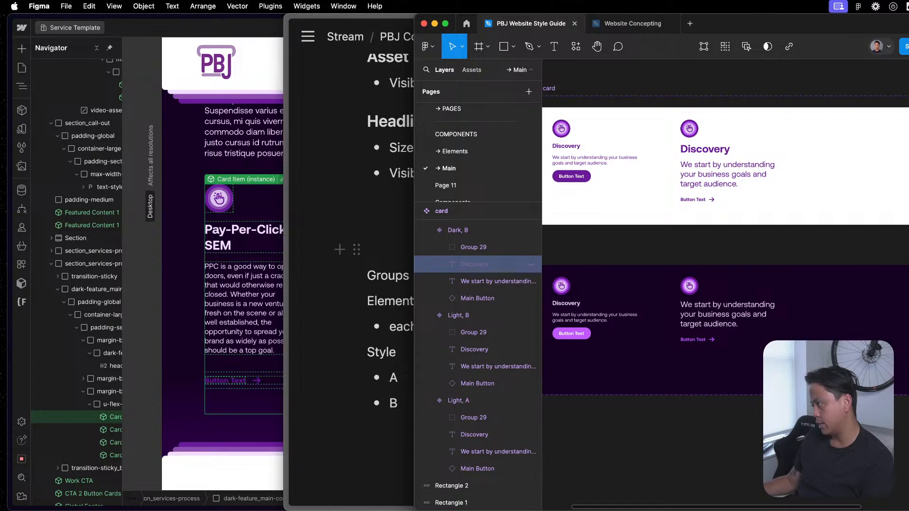
{"action": "left_click", "coordinate": [729, 310]}
{"action": "key", "text": "shift+super+h"}
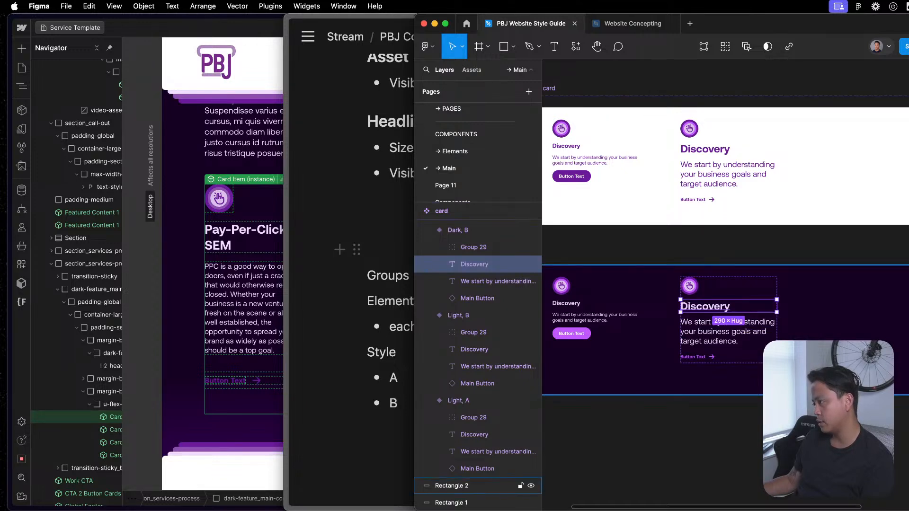
{"action": "left_click", "coordinate": [706, 333]}
{"action": "key", "text": "shift+super+h"}
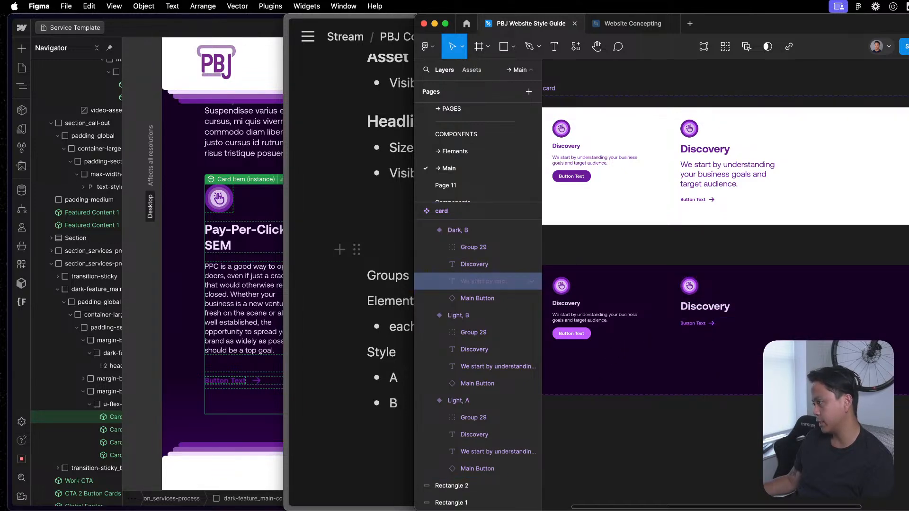
{"action": "key", "text": "shift+super+h"}
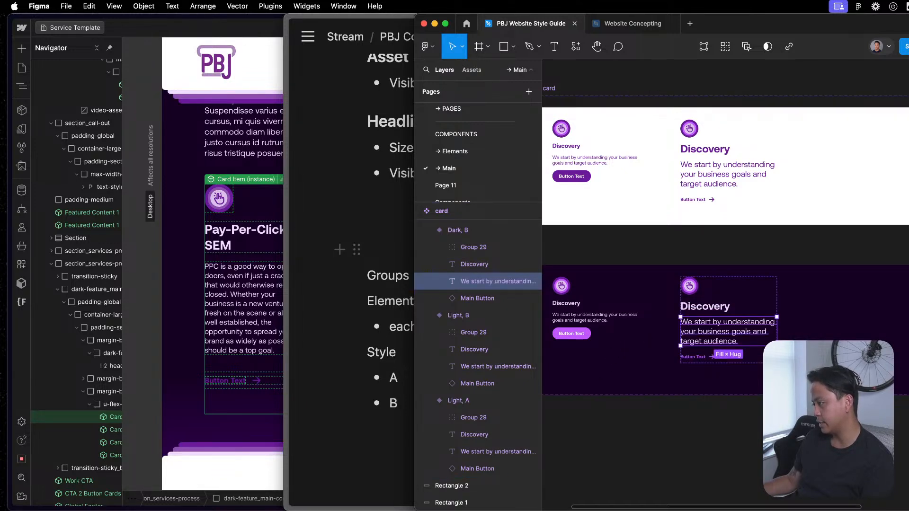
- Hide the Main Button in the Dark, B variant, restore its visibility, and clear the selection
{"action": "left_click", "coordinate": [712, 357]}
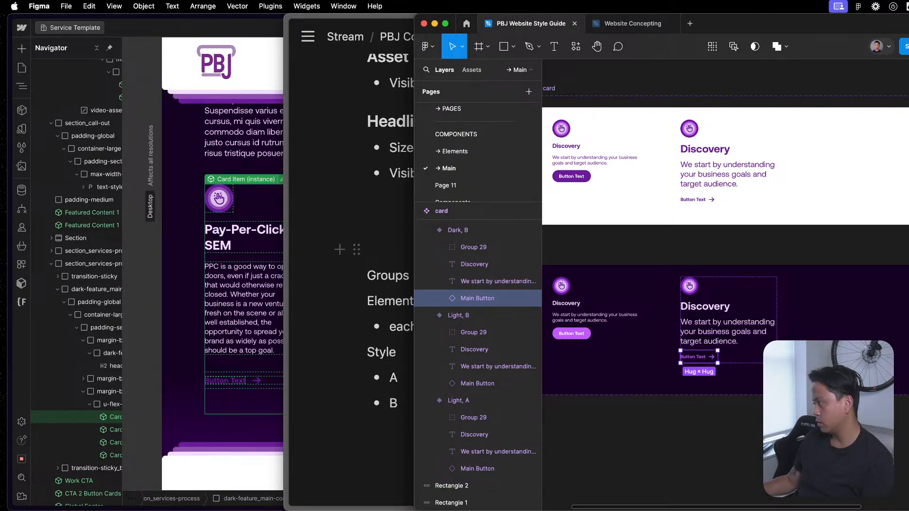
{"action": "key", "text": "shift+super+h"}
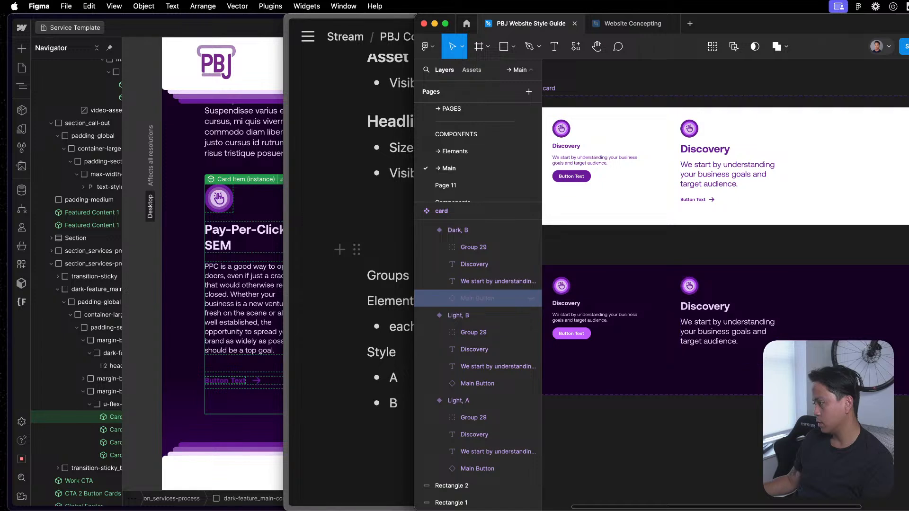
{"action": "key", "text": "shift+super+h"}
{"action": "left_click", "coordinate": [725, 448]}
{"action": "scroll", "coordinate": [727, 437], "scroll_direction": "down", "scroll_amount": 2}
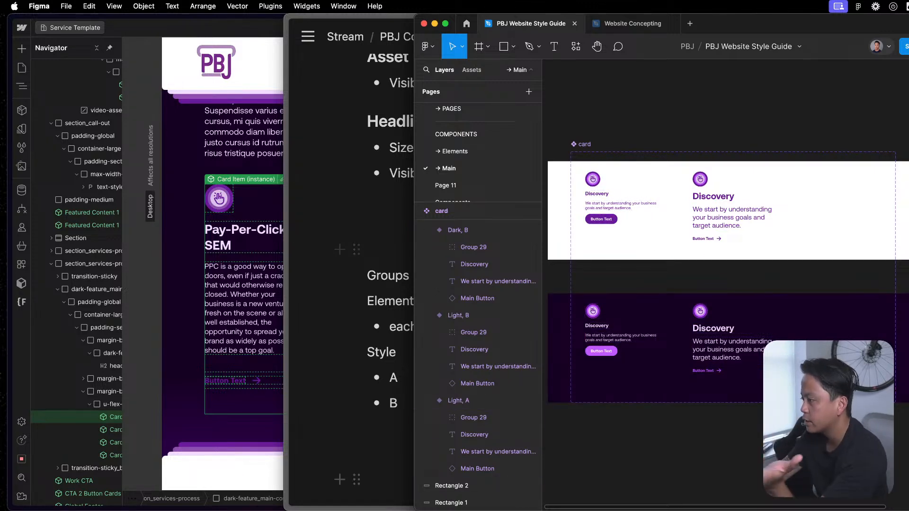
- Change the Light, A card's button from the filled style to plain text with an arrow icon
{"action": "scroll", "coordinate": [673, 209], "scroll_direction": "up", "scroll_amount": 3}
{"action": "scroll", "coordinate": [715, 207], "scroll_direction": "down", "scroll_amount": 3}
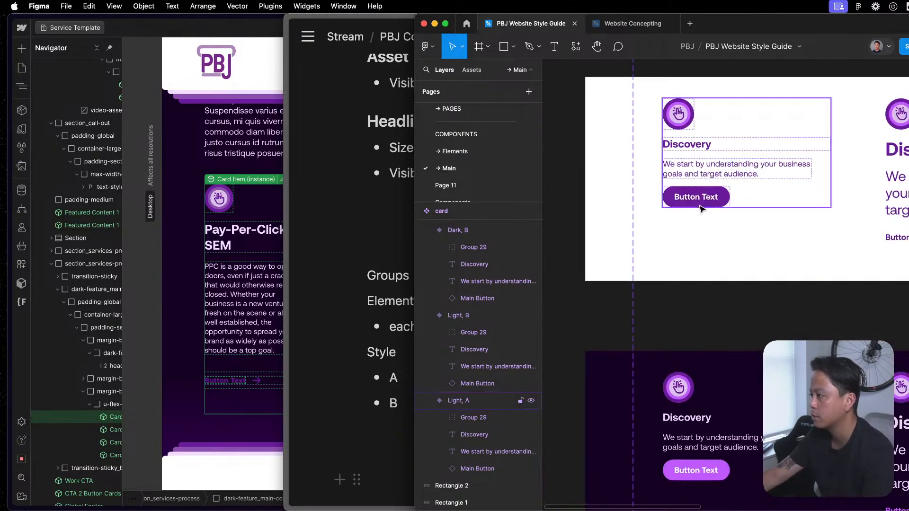
{"action": "scroll", "coordinate": [700, 201], "scroll_direction": "right", "scroll_amount": 2}
{"action": "double_click", "coordinate": [677, 193]}
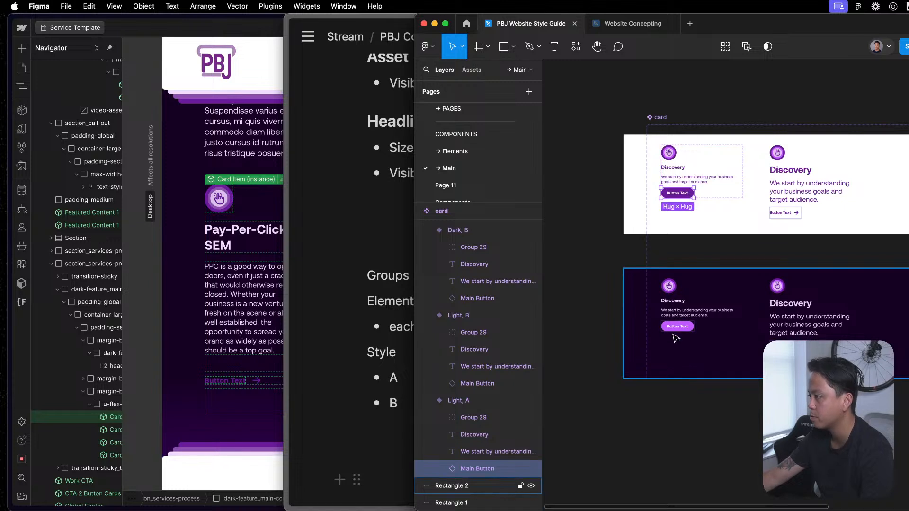
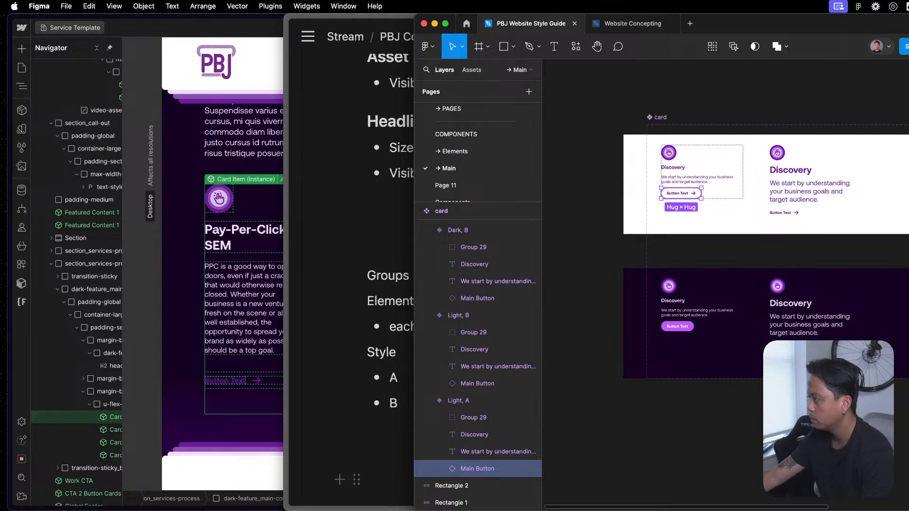
{"action": "key", "text": "super+z"}
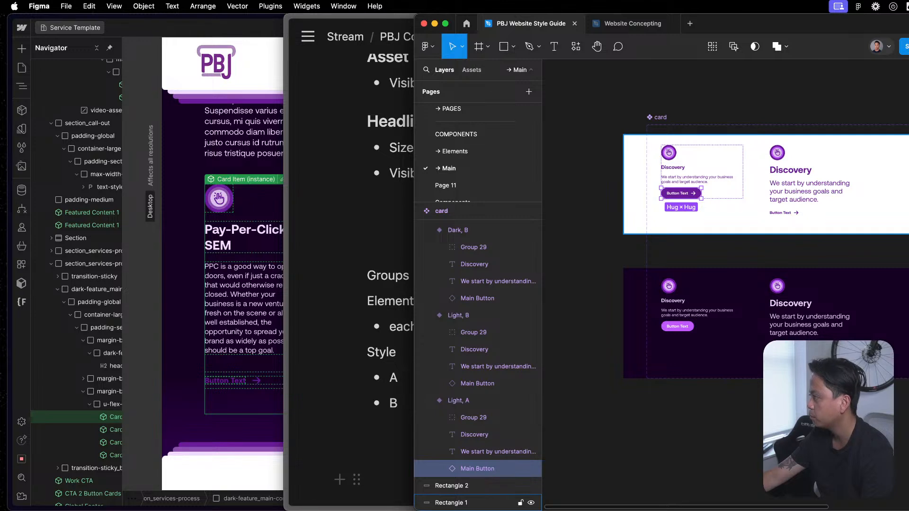
{"action": "key", "text": "super+shift+z"}
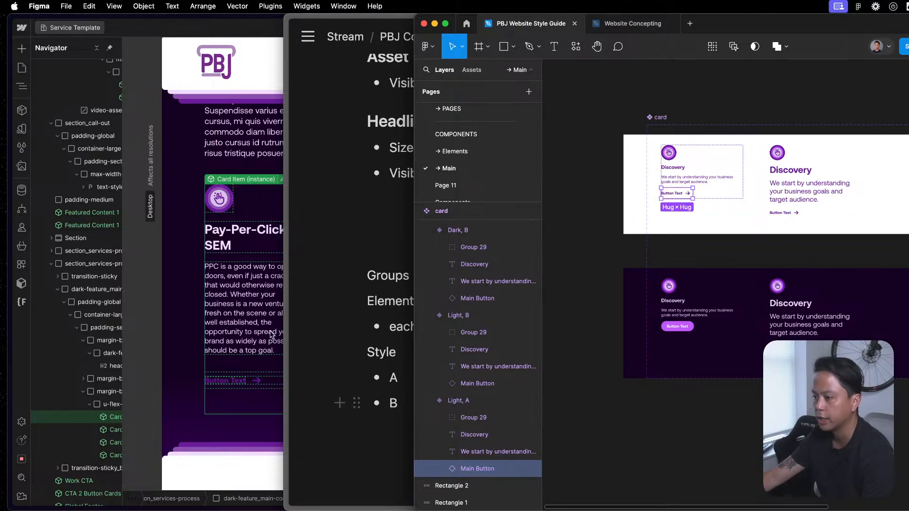
- Change the Dark, A card's button to the same plain text style with an arrow icon
{"action": "left_click", "coordinate": [681, 328]}
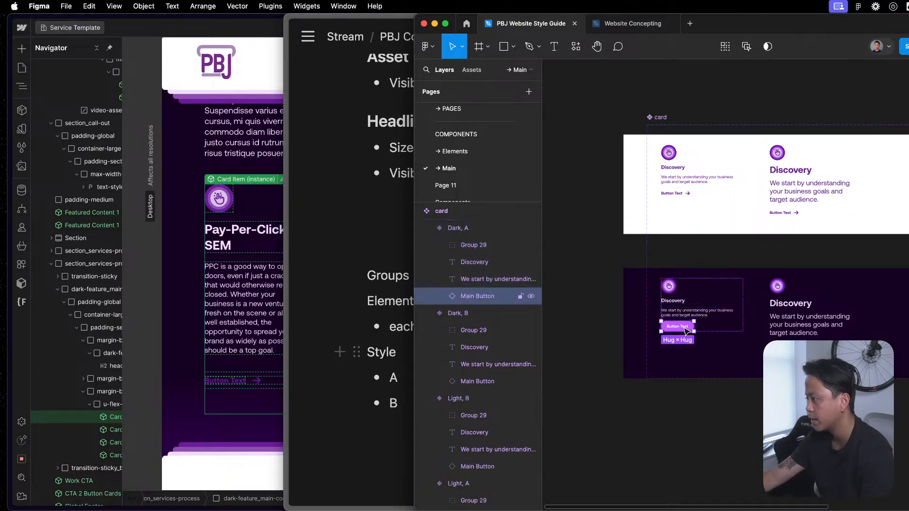
{"action": "key", "text": "super+z"}
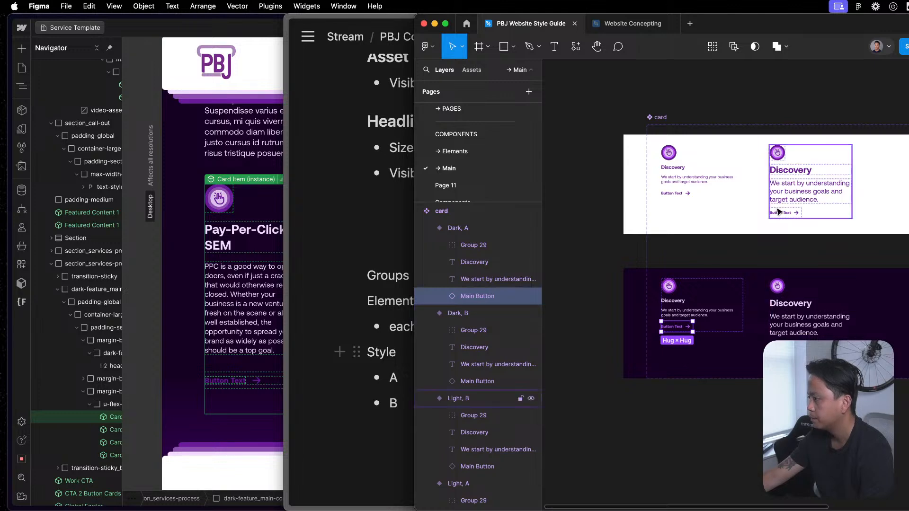
{"action": "left_click", "coordinate": [591, 241]}
{"action": "scroll", "coordinate": [757, 402], "scroll_direction": "up", "scroll_amount": 3}
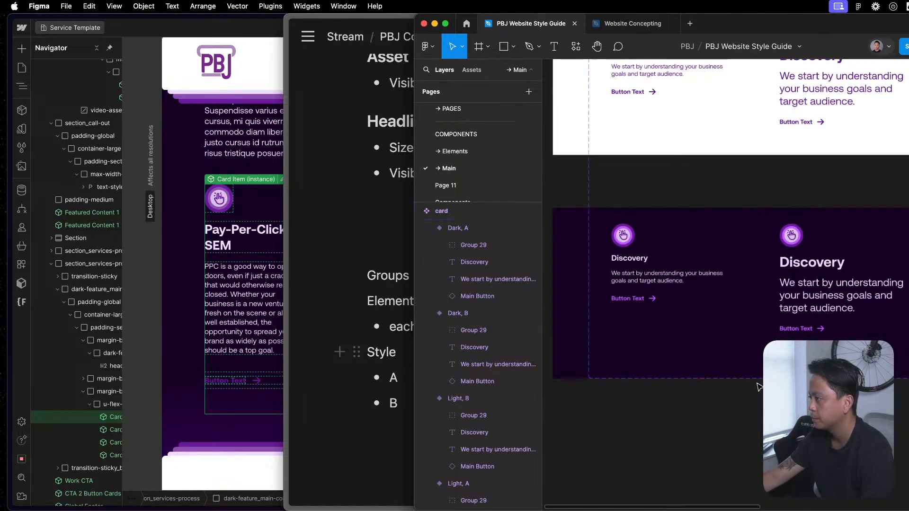
{"action": "scroll", "coordinate": [761, 416], "scroll_direction": "down", "scroll_amount": 3}
{"action": "scroll", "coordinate": [760, 416], "scroll_direction": "down", "scroll_amount": 2}
{"action": "scroll", "coordinate": [761, 416], "scroll_direction": "right", "scroll_amount": 2}
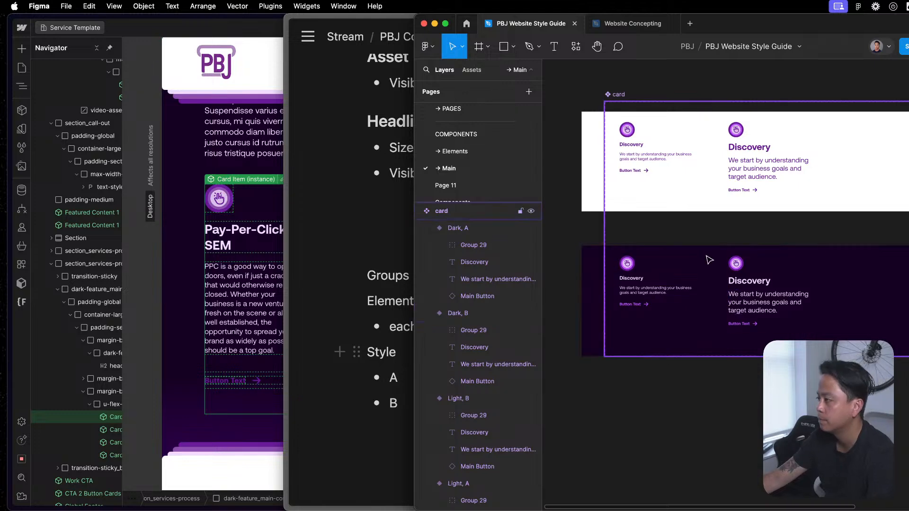
- Switch to the Webflow designer and inspect the Card Item component behind the Pay-Per-Click & SEM card, leaving it unedited
{"action": "key", "text": "super+Tab"}
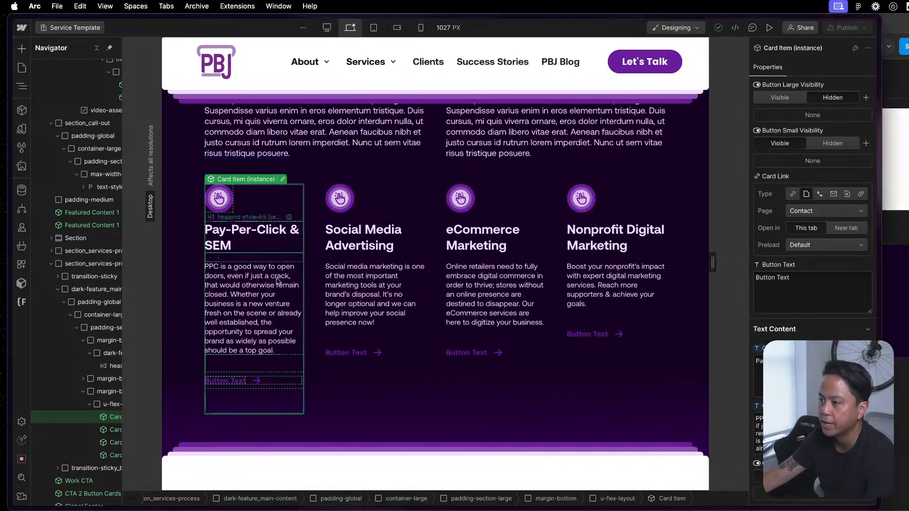
{"action": "left_click", "coordinate": [387, 213]}
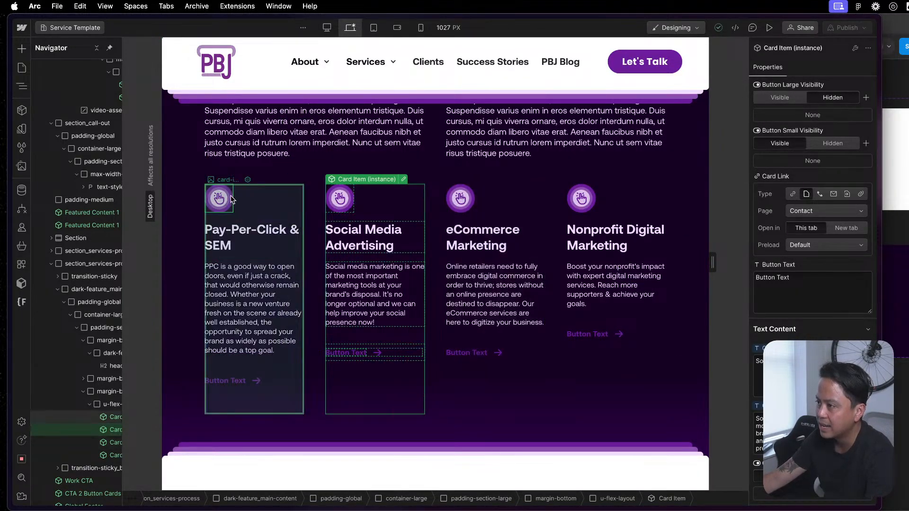
{"action": "left_click", "coordinate": [280, 217]}
{"action": "double_click", "coordinate": [279, 216]}
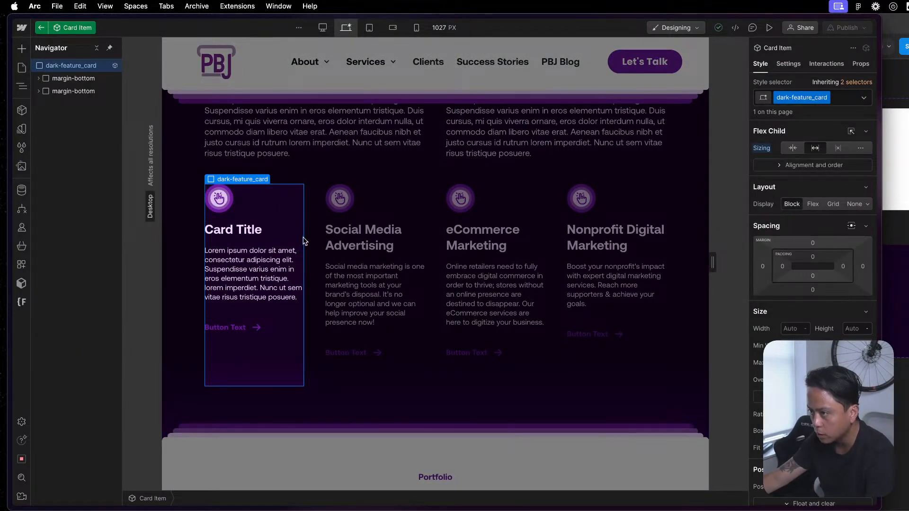
{"action": "key", "text": "Escape"}
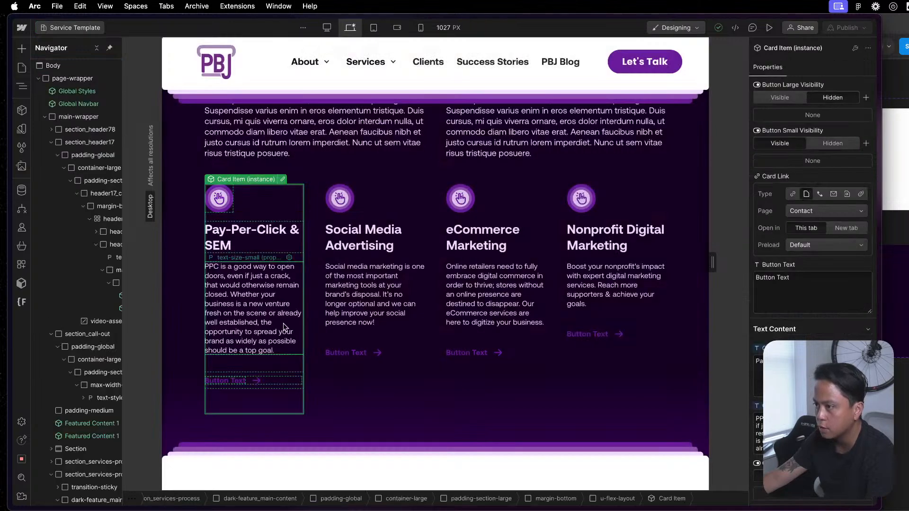
{"action": "left_click", "coordinate": [282, 179]}
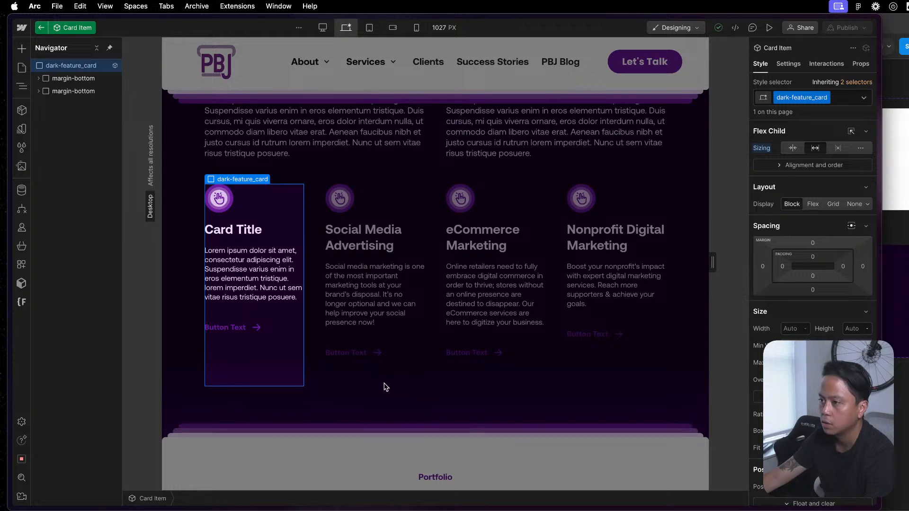
{"action": "left_click", "coordinate": [471, 419]}
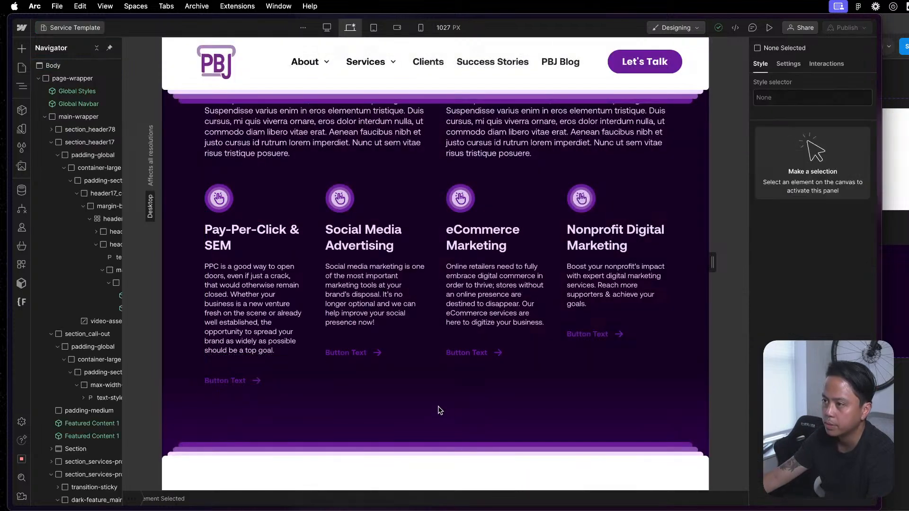
- Add a Div Block inside the u-flex-layout that holds the four service cards
{"action": "left_click", "coordinate": [241, 346]}
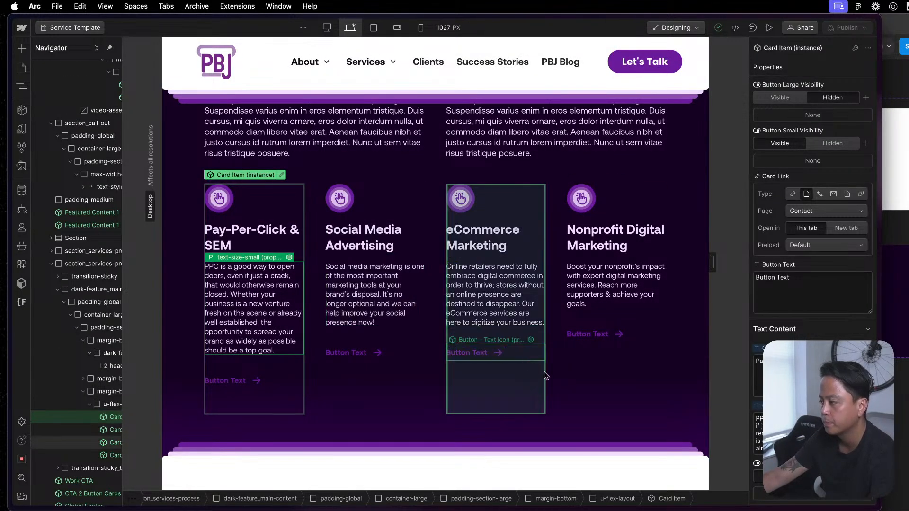
{"action": "left_click", "coordinate": [606, 386]}
{"action": "left_click", "coordinate": [632, 362]}
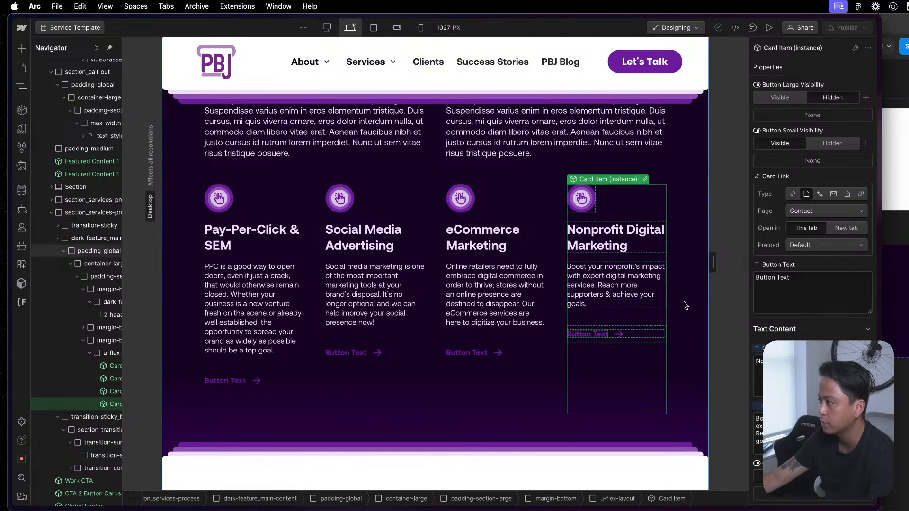
{"action": "scroll", "coordinate": [663, 294], "scroll_direction": "down", "scroll_amount": 3}
{"action": "left_click", "coordinate": [560, 268]}
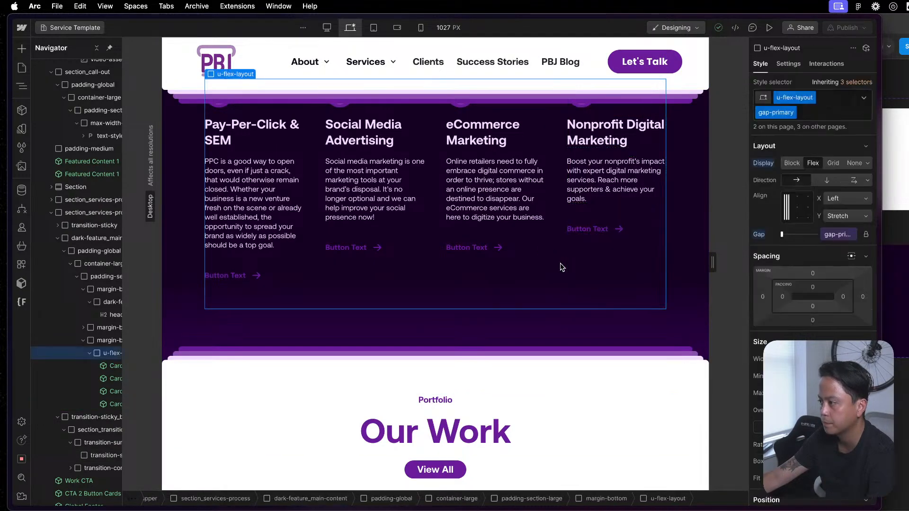
{"action": "key", "text": "super+e"}
{"action": "type", "text": "d"}
{"action": "left_click", "coordinate": [337, 123]}
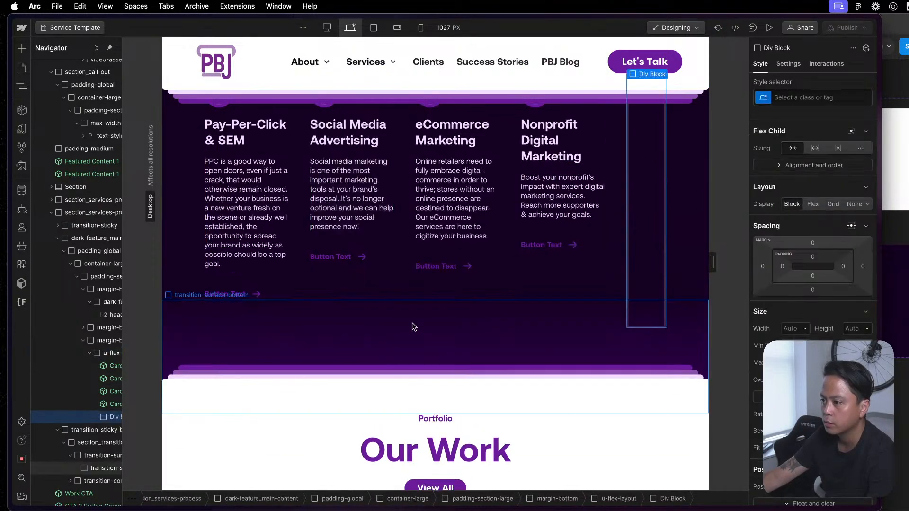
- Delete the empty Div Block from the u-flex-layout holding the four service cards, leaving that layout block selected
{"action": "scroll", "coordinate": [521, 312], "scroll_direction": "up", "scroll_amount": 3}
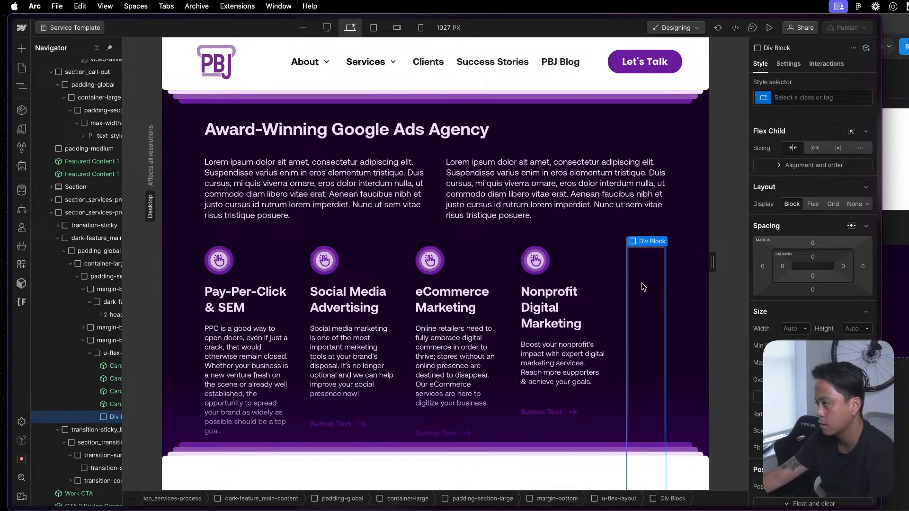
{"action": "key", "text": "Delete"}
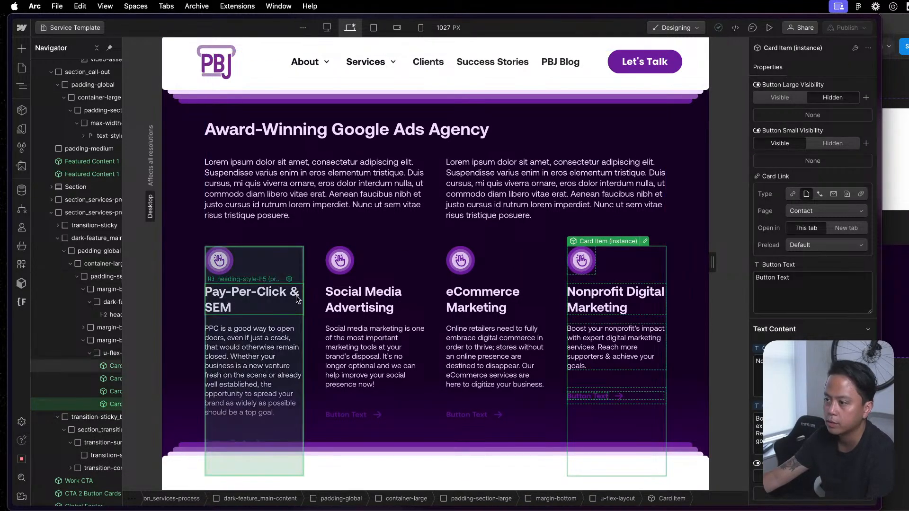
{"action": "left_click", "coordinate": [317, 286]}
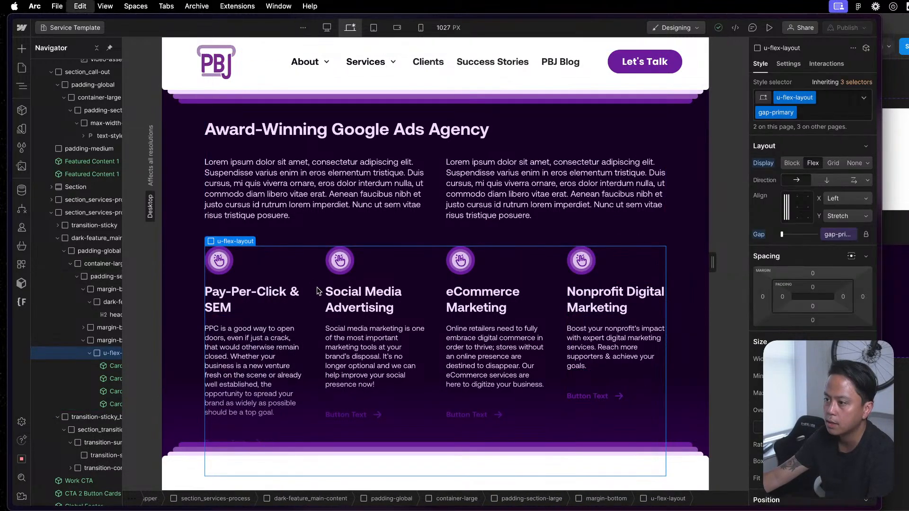
- Open the Components page and delete the Nonprofit Digital Marketing card instance from its card row
{"action": "left_click", "coordinate": [22, 69]}
{"action": "left_click", "coordinate": [84, 381]}
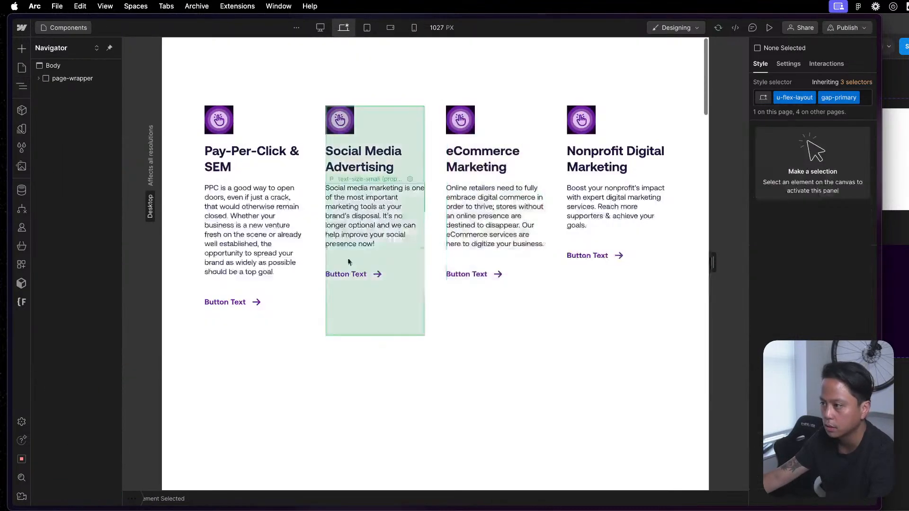
{"action": "left_click", "coordinate": [432, 370]}
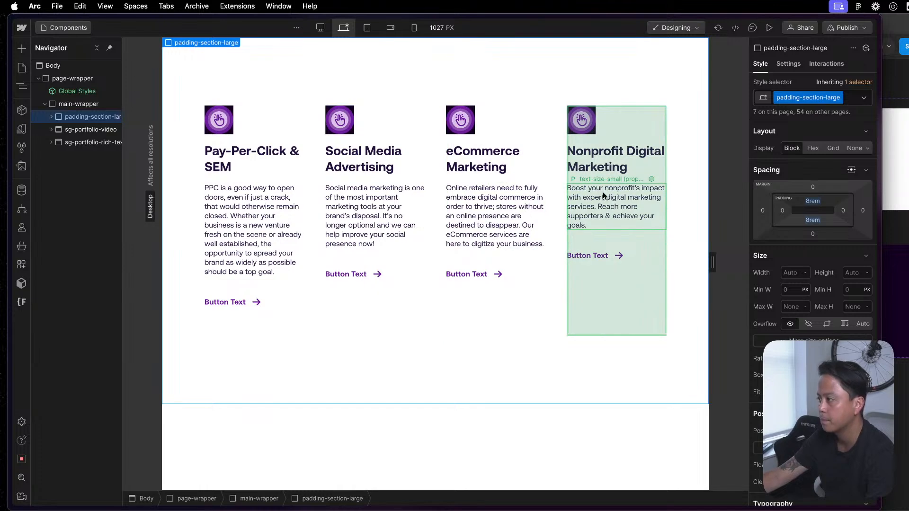
{"action": "left_click", "coordinate": [626, 183]}
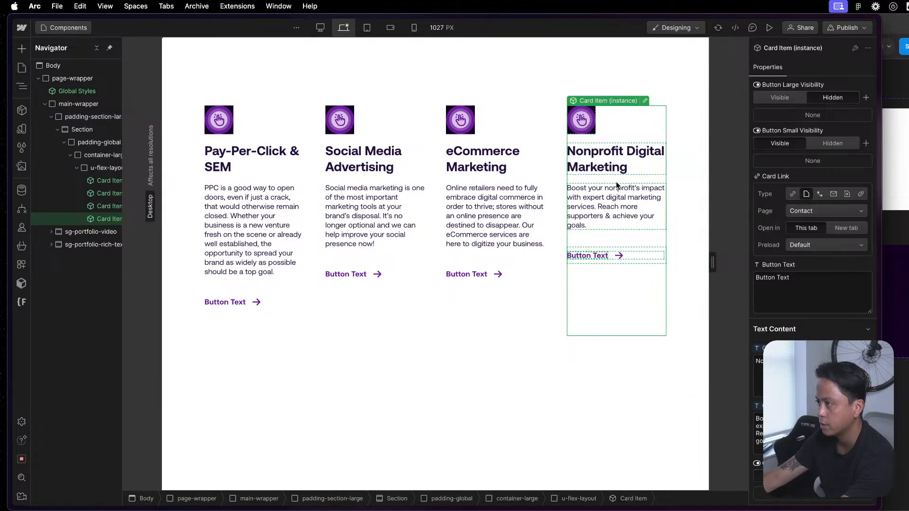
{"action": "key", "text": "Delete"}
{"action": "left_click", "coordinate": [542, 298]}
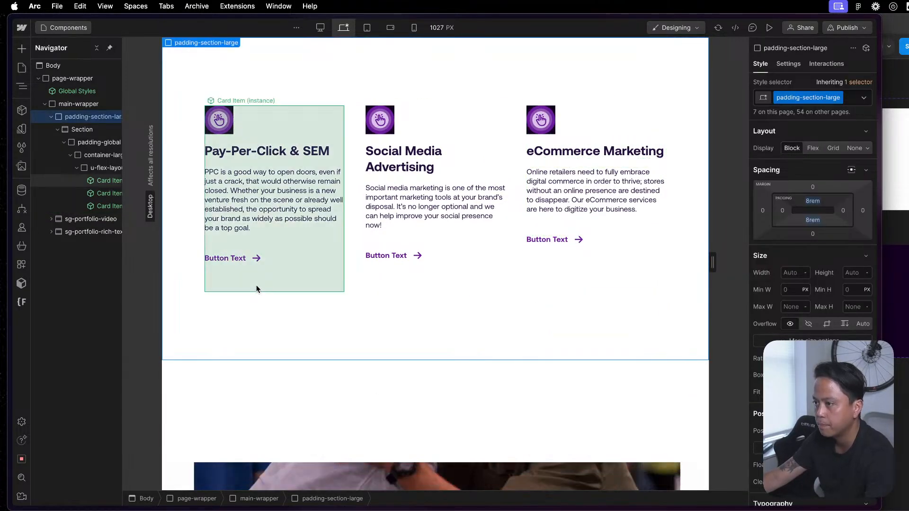
- Unlink the Pay-Per-Click & SEM Card Item instance from its component
{"action": "left_click", "coordinate": [257, 232]}
{"action": "right_click", "coordinate": [270, 237]}
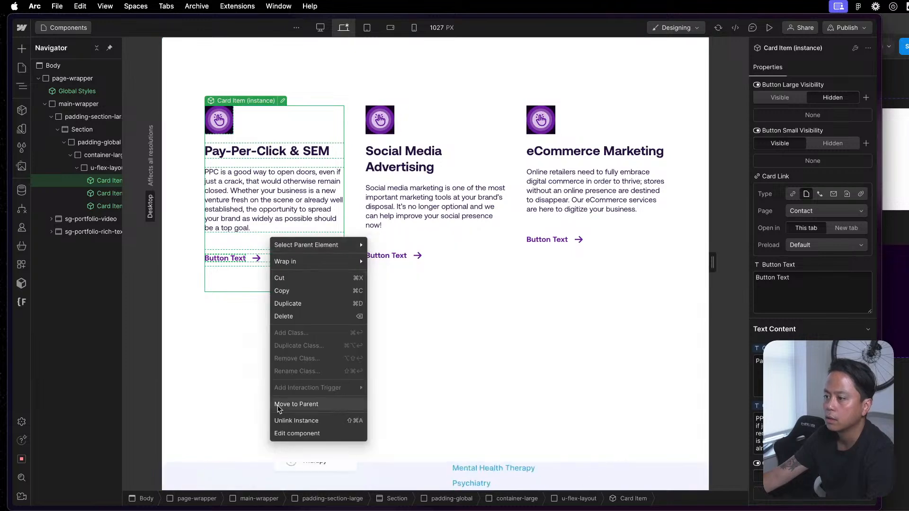
{"action": "left_click", "coordinate": [303, 420]}
{"action": "left_click", "coordinate": [361, 179]}
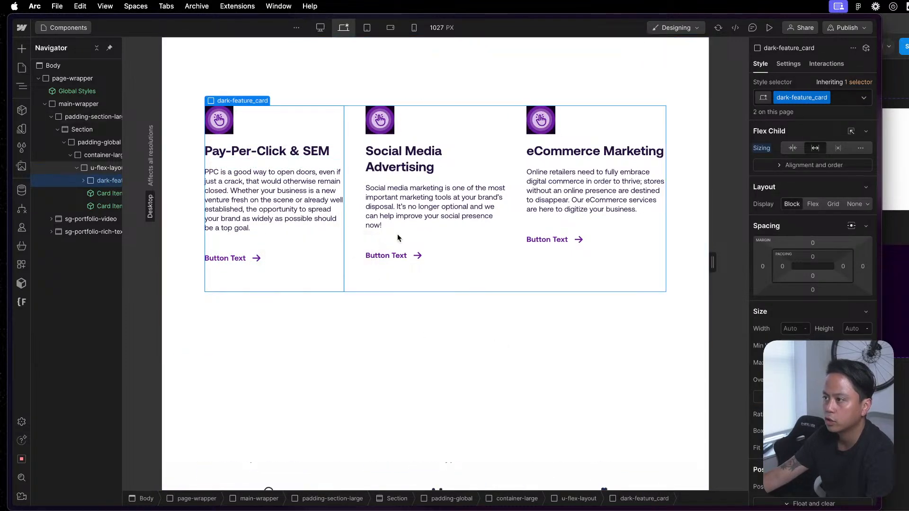
{"action": "left_click", "coordinate": [412, 372]}
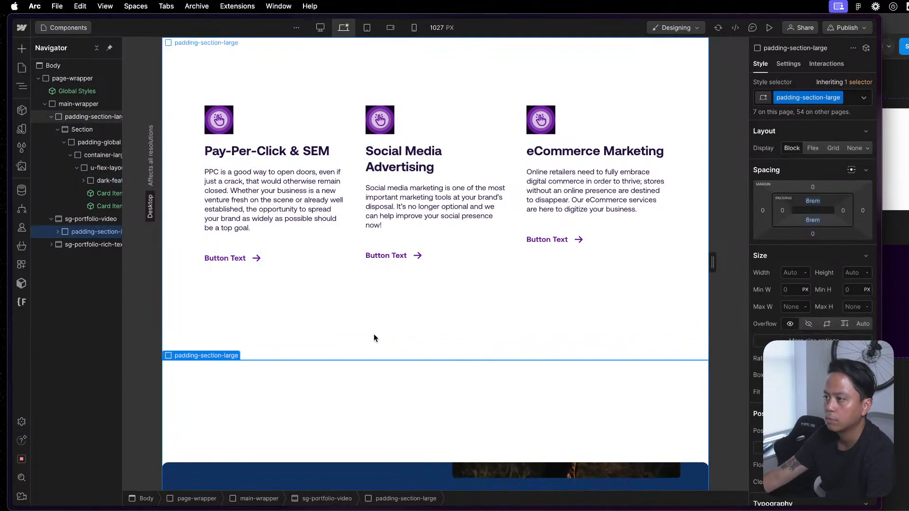
- Duplicate the dark-feature_card class on the unlinked Pay-Per-Click & SEM card and name the copy card
{"action": "left_click", "coordinate": [486, 231]}
{"action": "left_click", "coordinate": [265, 280]}
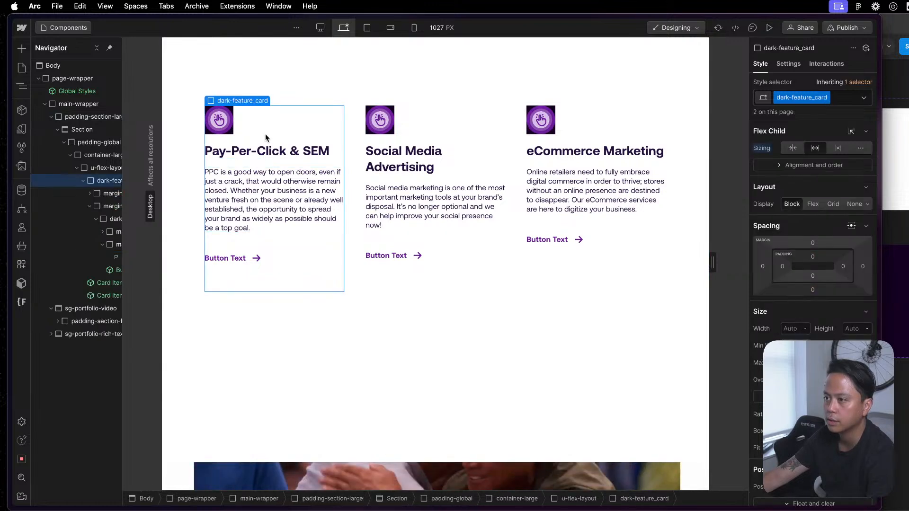
{"action": "left_click", "coordinate": [824, 98]}
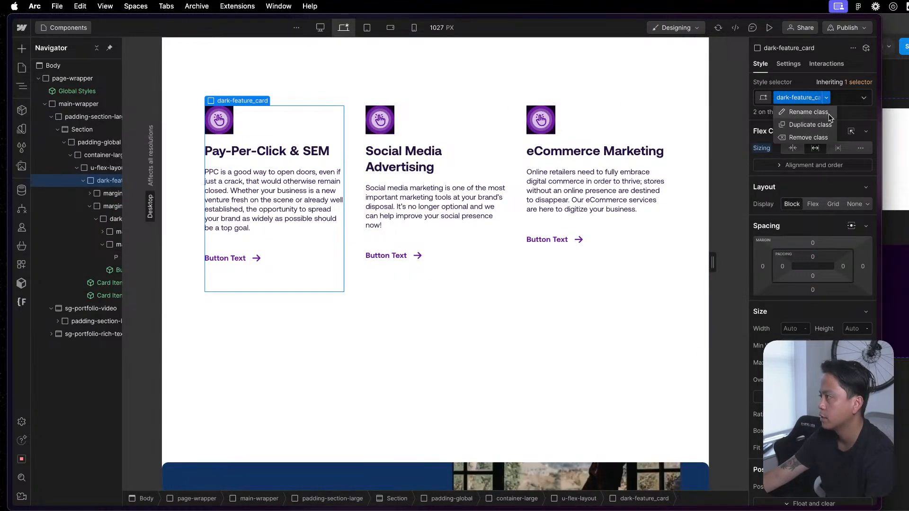
{"action": "left_click", "coordinate": [829, 122]}
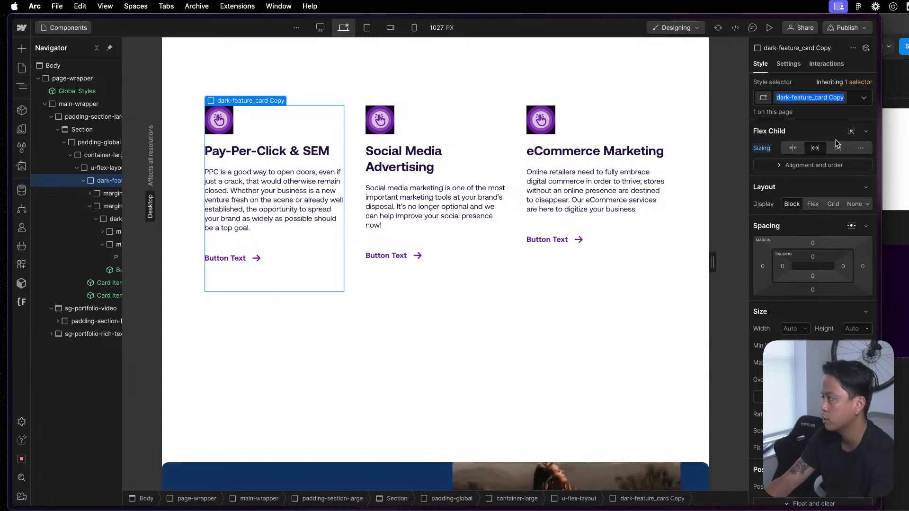
{"action": "type", "text": "c-"}
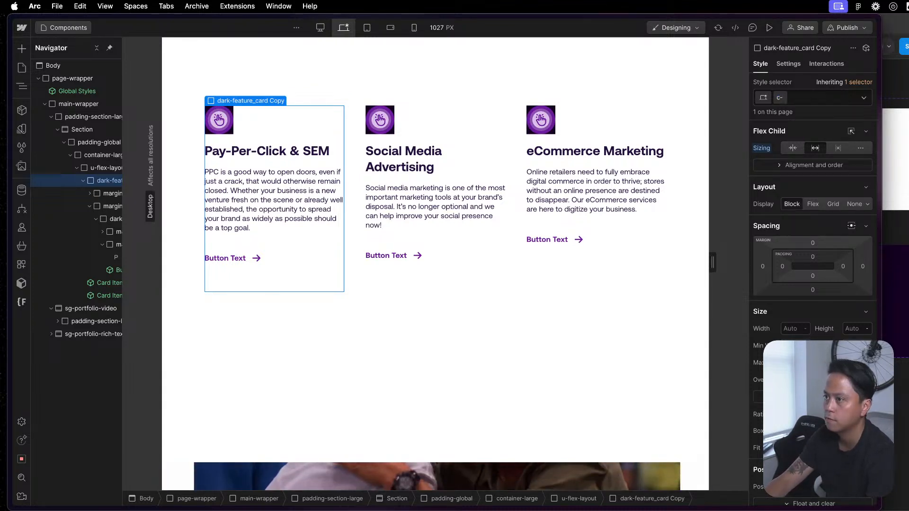
{"action": "key", "text": "BackSpace"}
{"action": "key", "text": "BackSpace"}
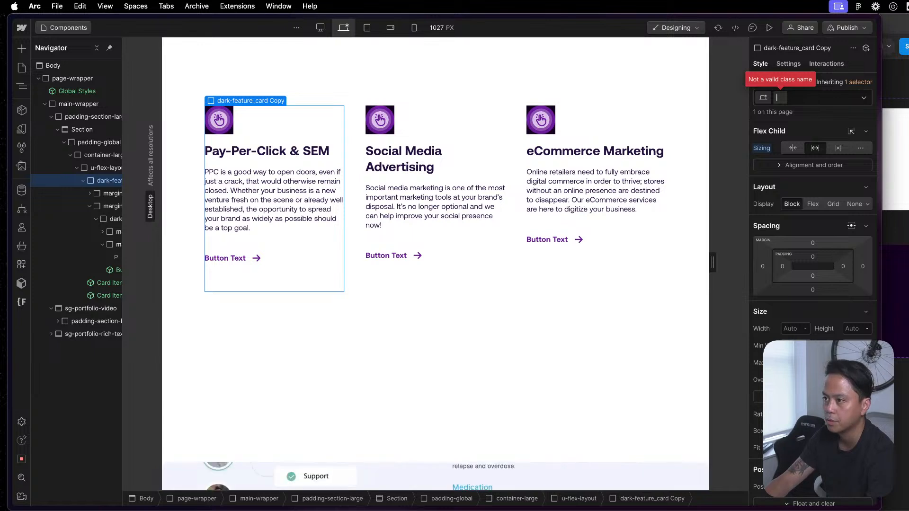
{"action": "type", "text": "card"}
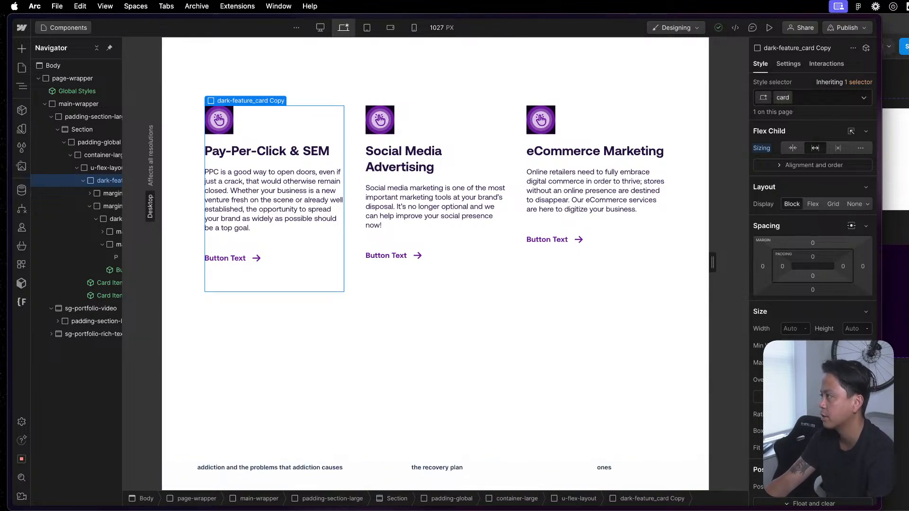
{"action": "key", "text": "Return"}
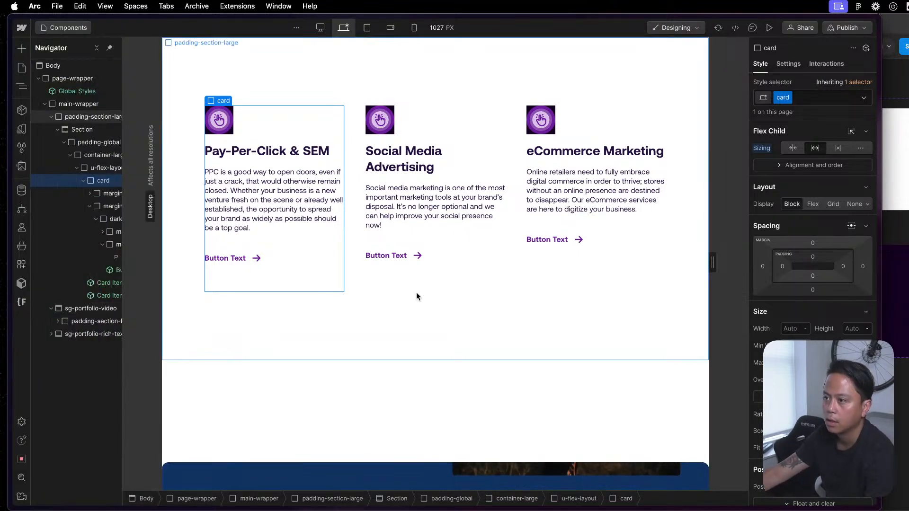
- Examine the unlinked card's nested structure, including the styles of its card-icon and card-image elements and the card-image visibility setting
{"action": "scroll", "coordinate": [92, 192], "scroll_direction": "right", "scroll_amount": 3}
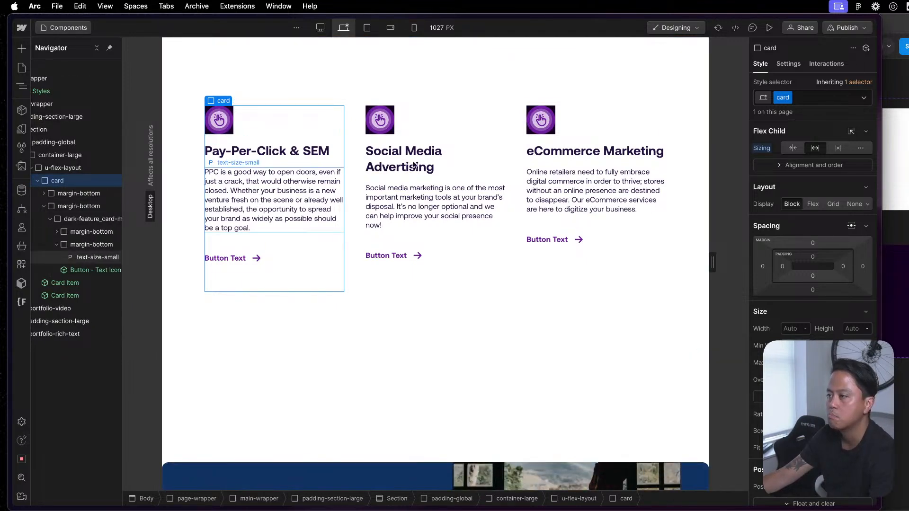
{"action": "scroll", "coordinate": [815, 284], "scroll_direction": "down", "scroll_amount": 5}
{"action": "scroll", "coordinate": [814, 237], "scroll_direction": "up", "scroll_amount": 5}
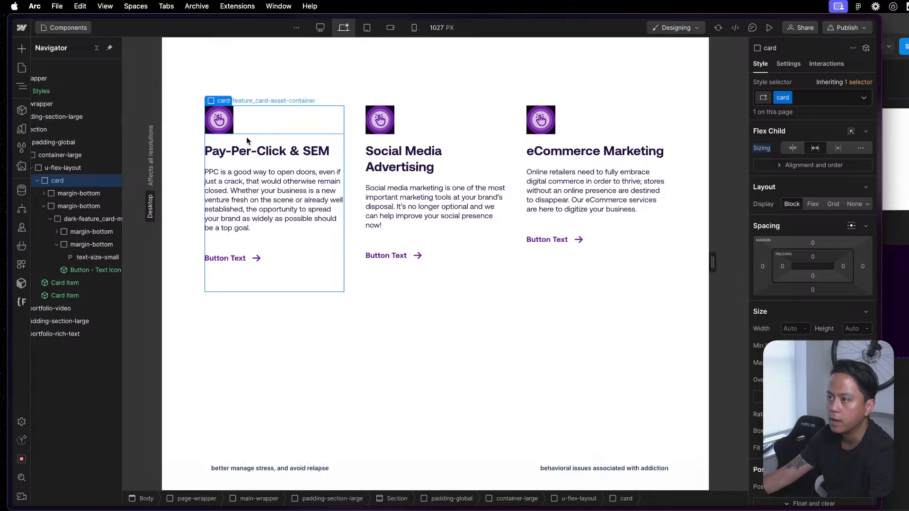
{"action": "left_click", "coordinate": [78, 193]}
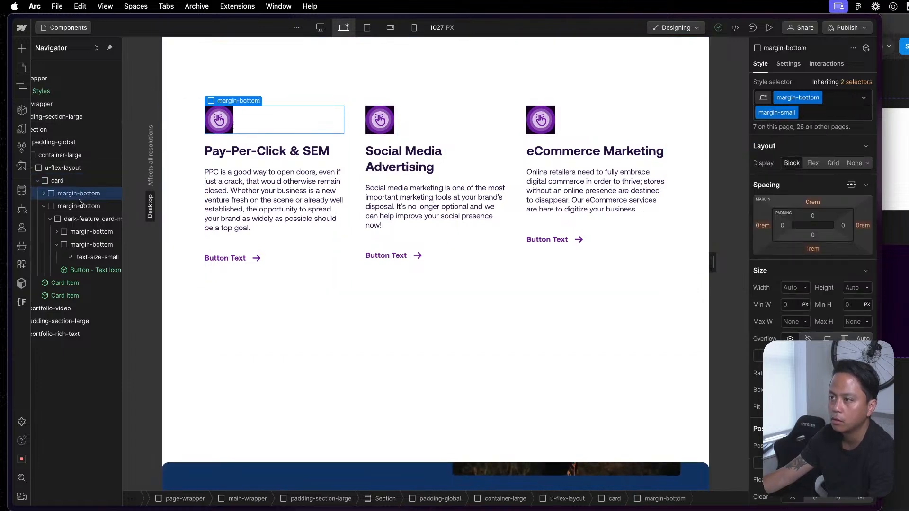
{"action": "left_click", "coordinate": [44, 207]}
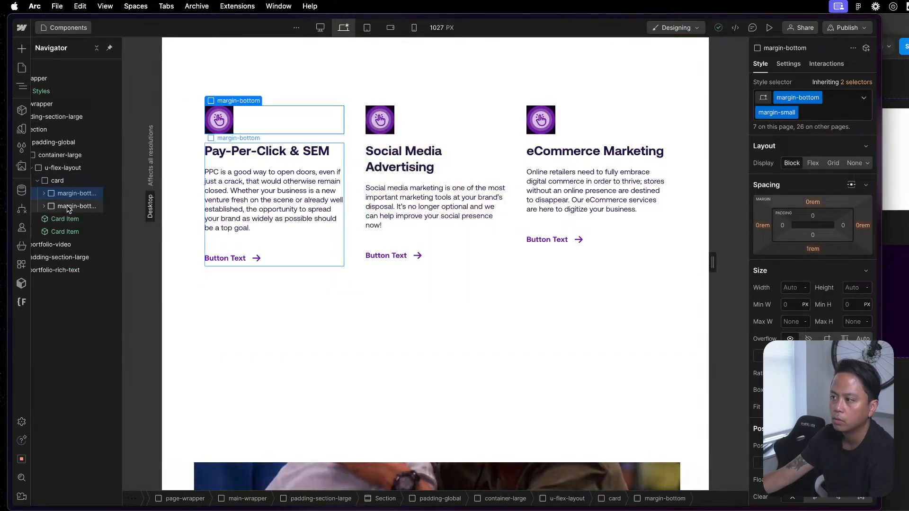
{"action": "left_click", "coordinate": [45, 194]}
{"action": "left_click", "coordinate": [50, 207]}
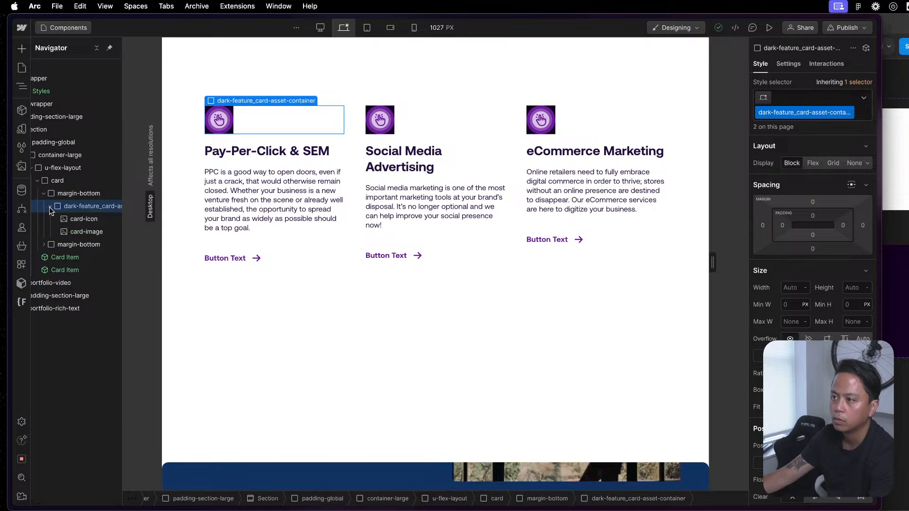
{"action": "left_click", "coordinate": [80, 222]}
{"action": "left_click", "coordinate": [78, 232]}
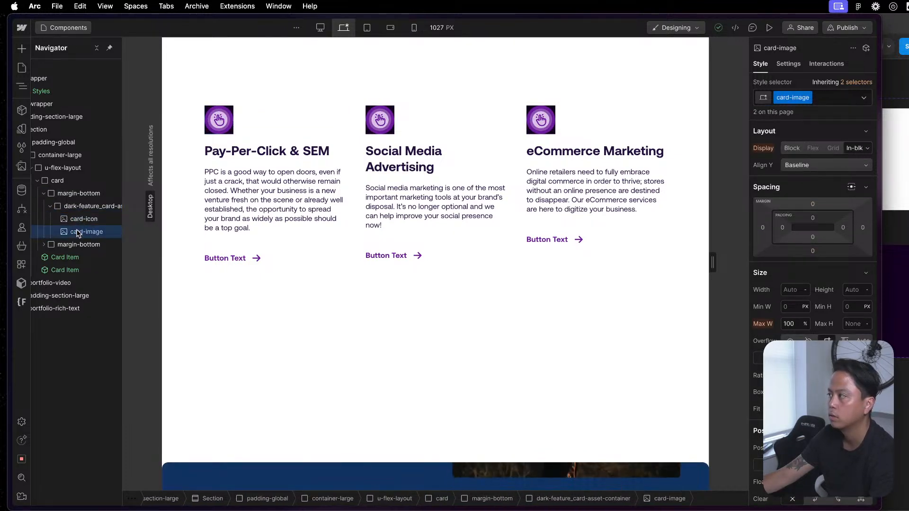
{"action": "left_click", "coordinate": [787, 64]}
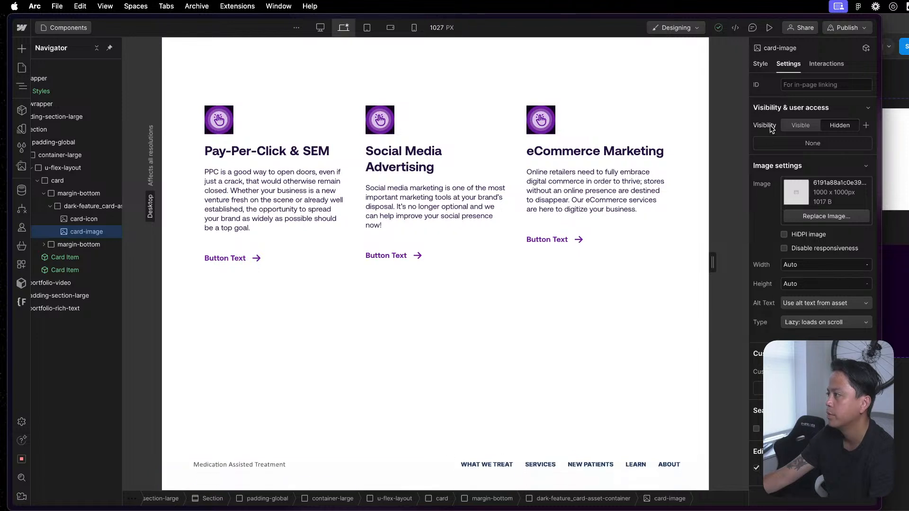
{"action": "left_click", "coordinate": [760, 64]}
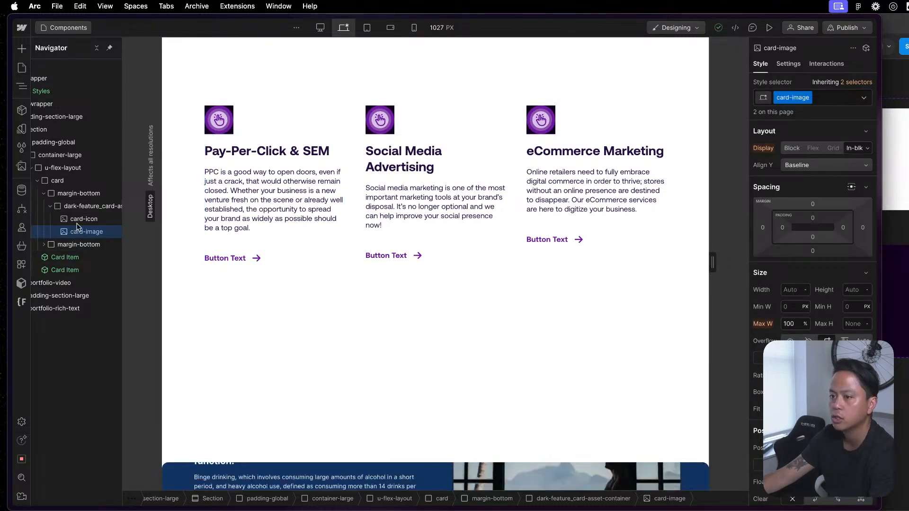
{"action": "left_click", "coordinate": [81, 218]}
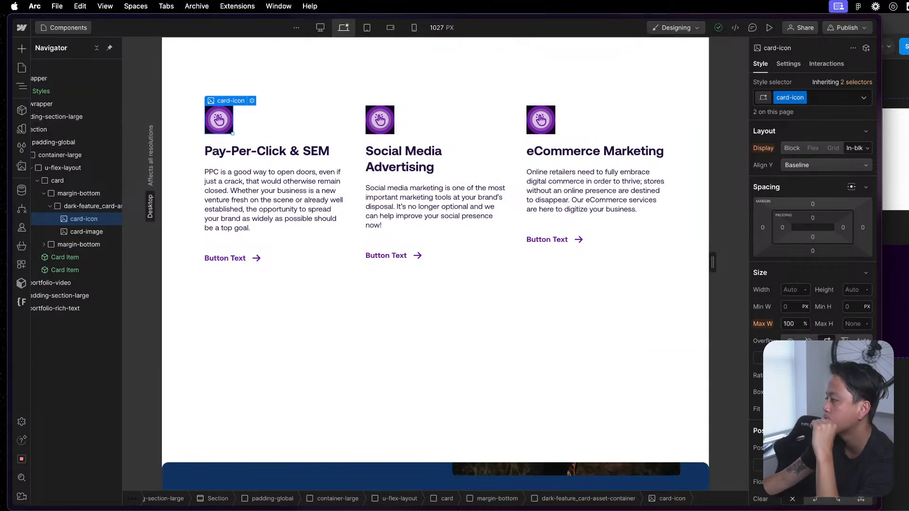
{"action": "scroll", "coordinate": [812, 265], "scroll_direction": "down", "scroll_amount": 5}
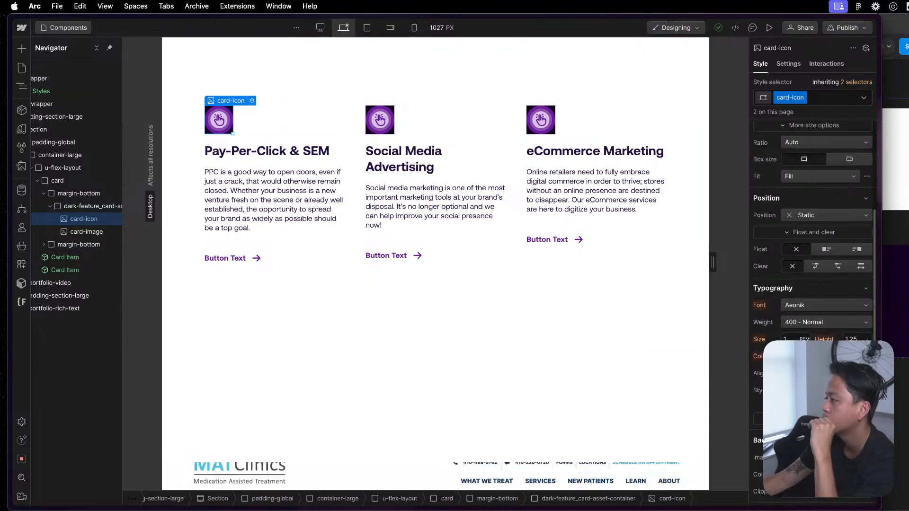
{"action": "left_click", "coordinate": [71, 231]}
{"action": "left_click", "coordinate": [79, 220]}
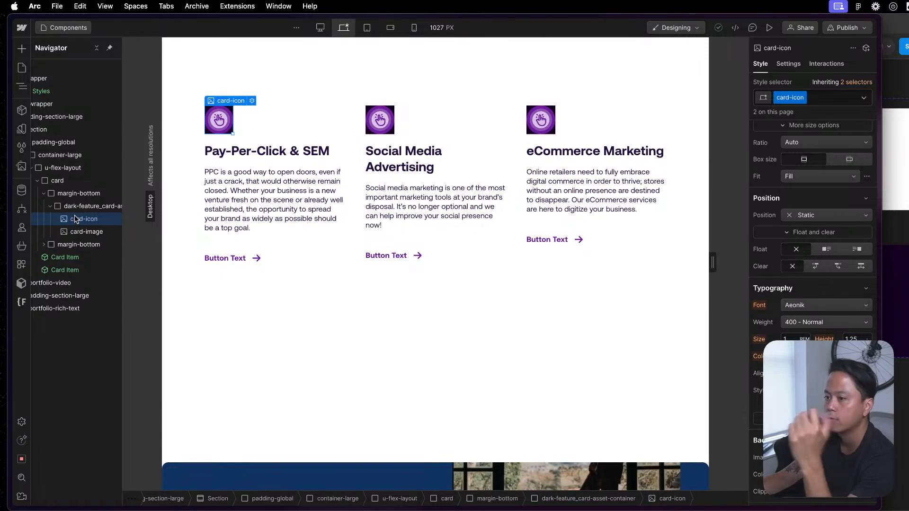
- Move card-icon directly into the card's first margin-bottom block and delete the dark-feature_card-asset-container together with its card-image
{"action": "left_click", "coordinate": [81, 206]}
{"action": "left_click", "coordinate": [74, 219]}
{"action": "left_click_drag", "start_coordinate": [80, 209], "coordinate": [80, 201]}
{"action": "left_click", "coordinate": [80, 223]}
{"action": "key", "text": "Delete"}
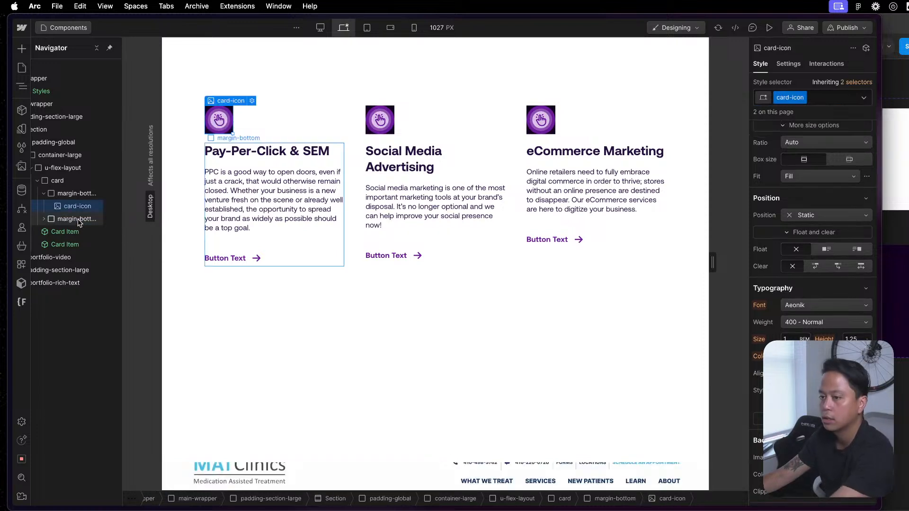
- Replace the card-icon class on the Pay-Per-Click & SEM card's image with a new class named card_image
{"action": "left_click", "coordinate": [803, 97]}
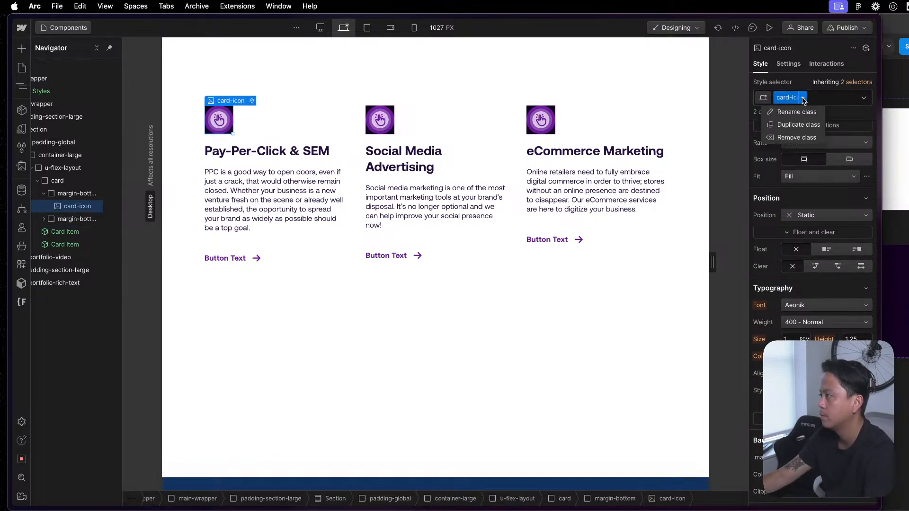
{"action": "left_click", "coordinate": [821, 98]}
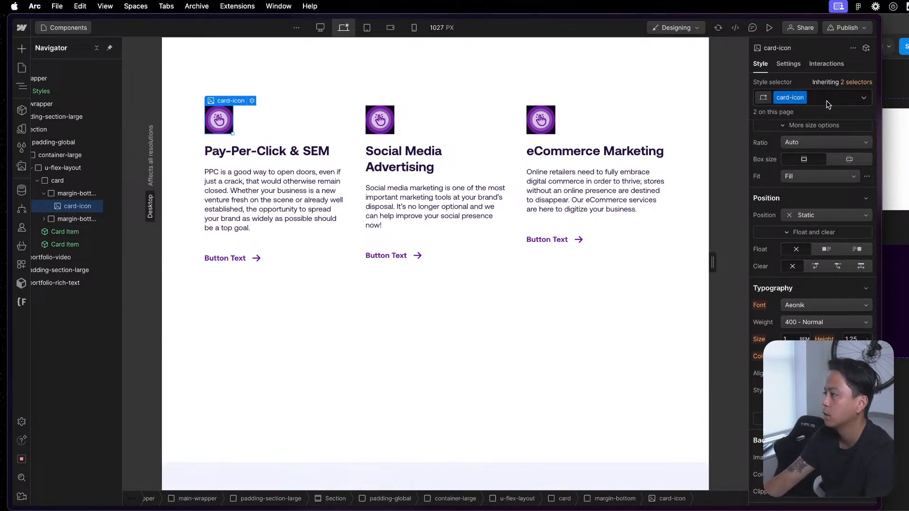
{"action": "key", "text": "BackSpace"}
{"action": "type", "text": "car"}
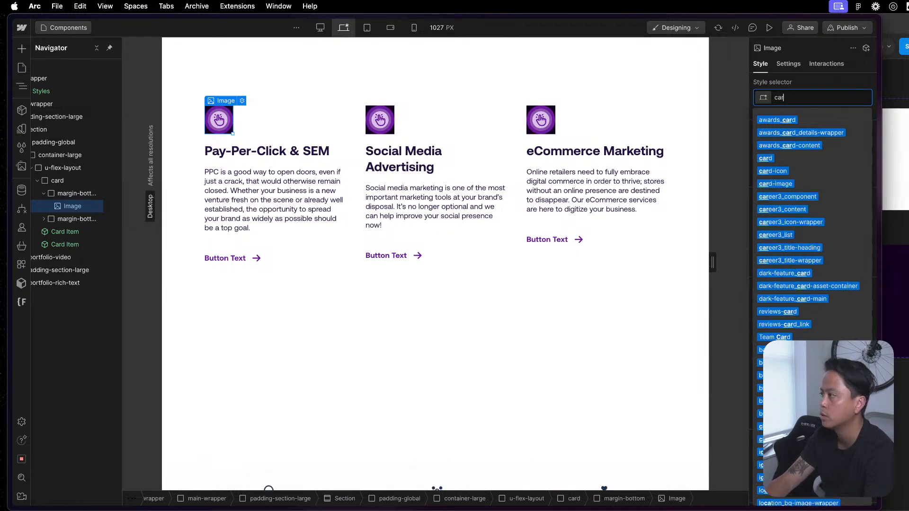
{"action": "type", "text": "d_im"}
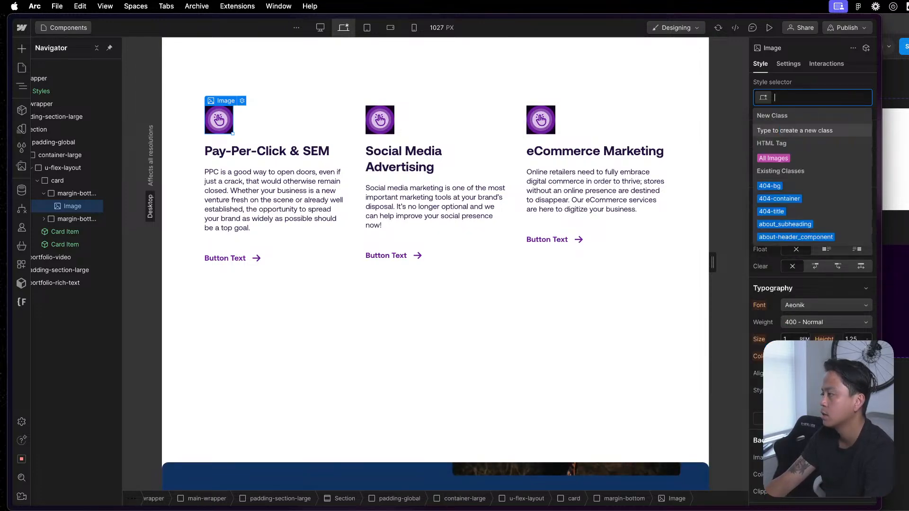
{"action": "key", "text": "Return"}
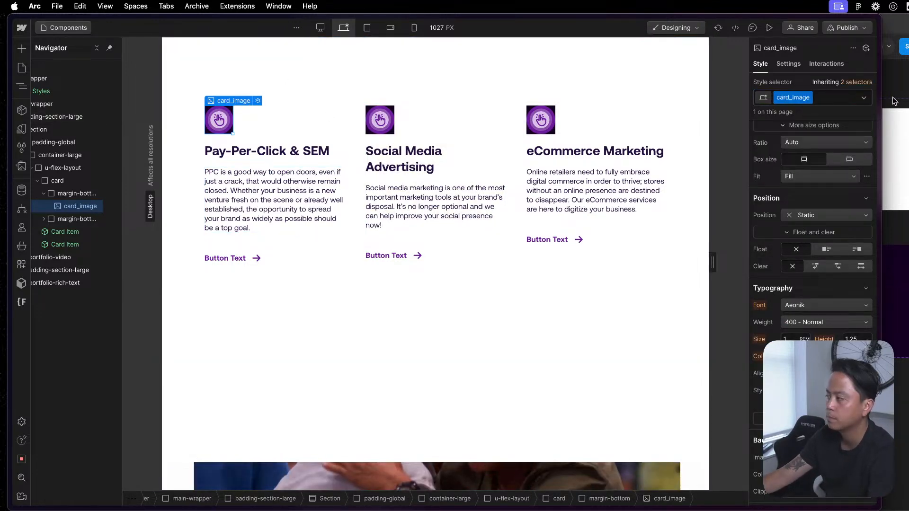
{"action": "left_click", "coordinate": [810, 97]}
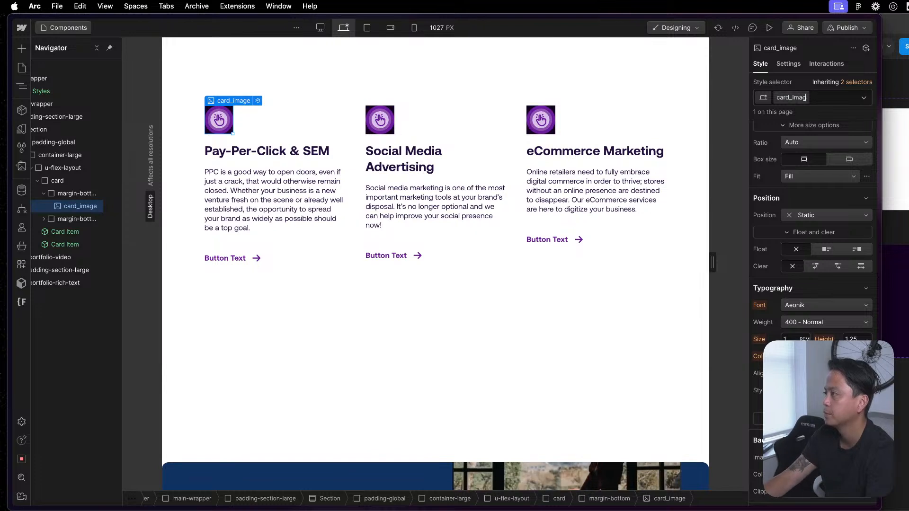
{"action": "type", "text": "asset"}
{"action": "key", "text": "Escape"}
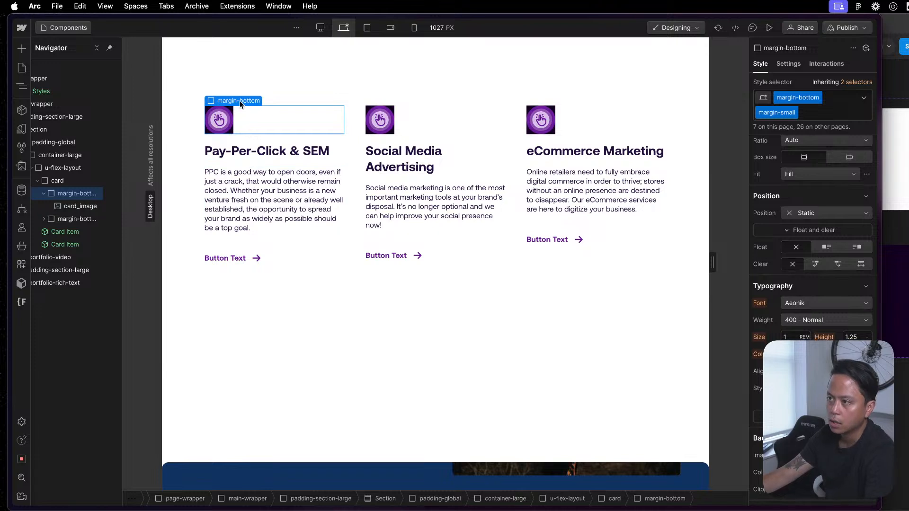
{"action": "left_click", "coordinate": [41, 195]}
{"action": "left_click", "coordinate": [41, 194]}
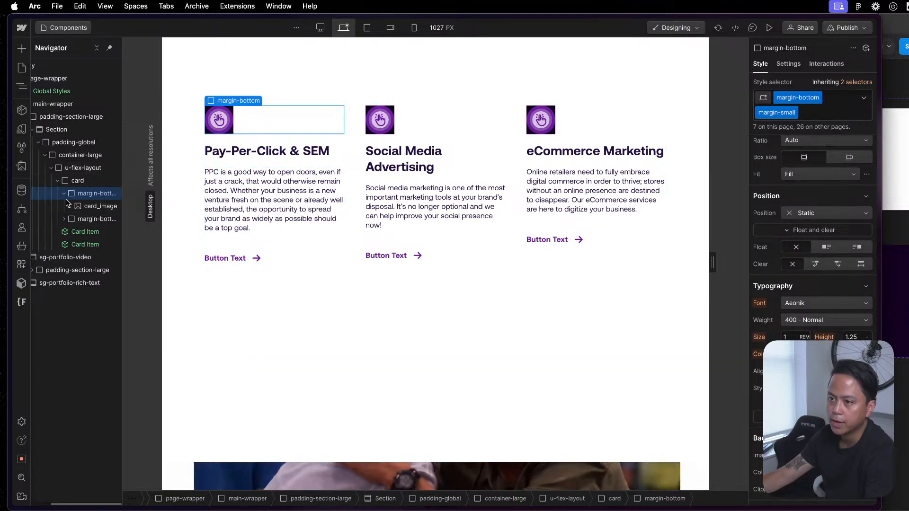
- Change the heading text of the Pay-Per-Click & SEM card to "Card Title"
{"action": "left_click", "coordinate": [291, 147]}
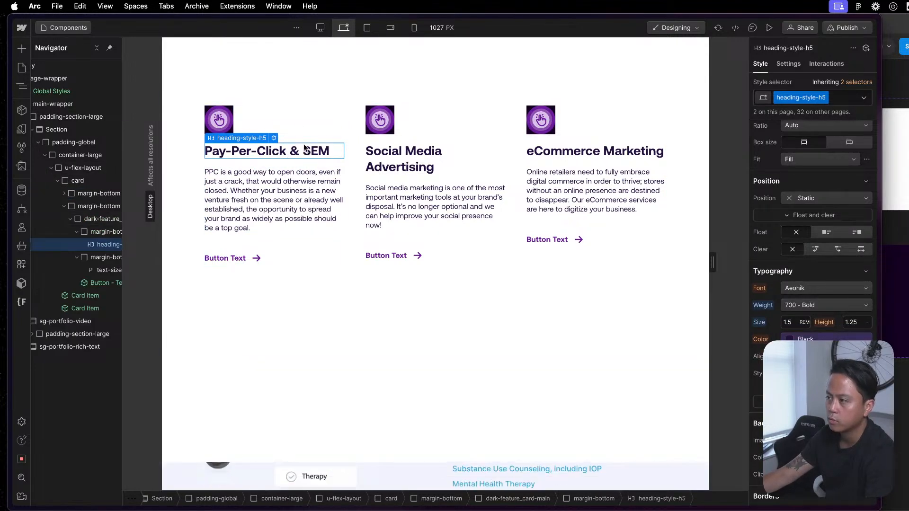
{"action": "triple_click", "coordinate": [295, 154]}
{"action": "type", "text": "Car"}
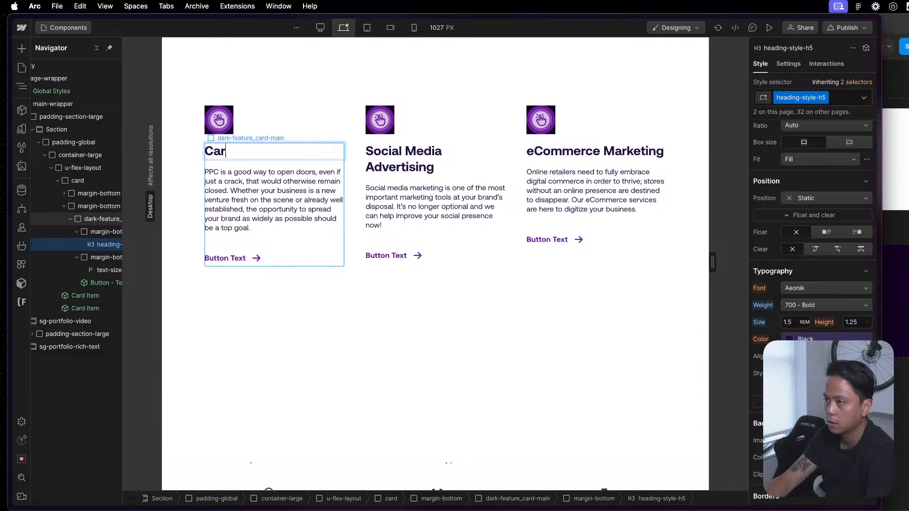
{"action": "type", "text": "d Title"}
{"action": "key", "text": "Escape"}
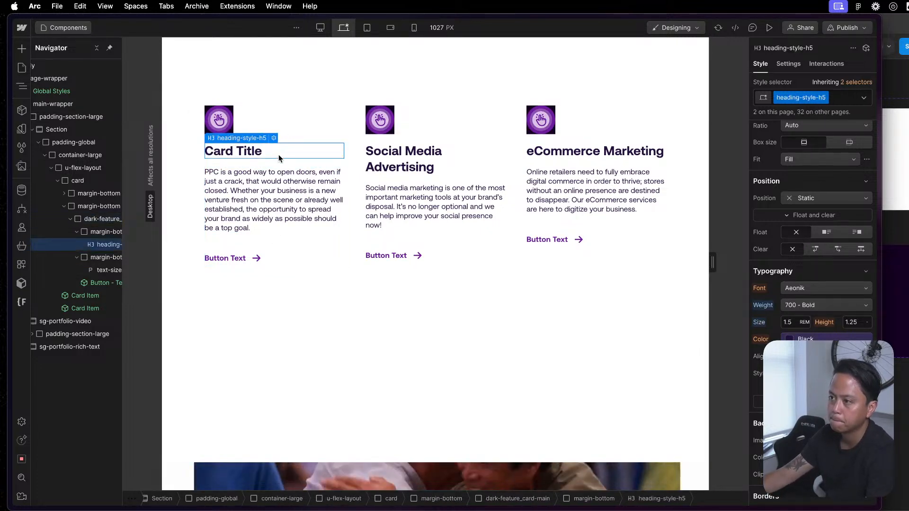
- Examine the first card's heading, paragraph, button and dark-feature_card-main wrapper, including their classes and nesting
{"action": "left_click", "coordinate": [254, 189]}
{"action": "left_click", "coordinate": [102, 257]}
{"action": "left_click", "coordinate": [101, 269]}
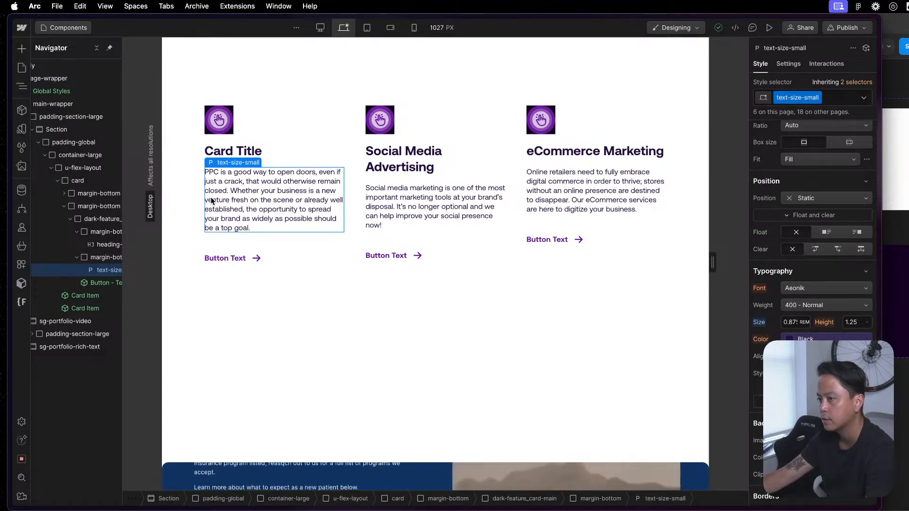
{"action": "left_click", "coordinate": [243, 244]}
{"action": "left_click", "coordinate": [294, 303]}
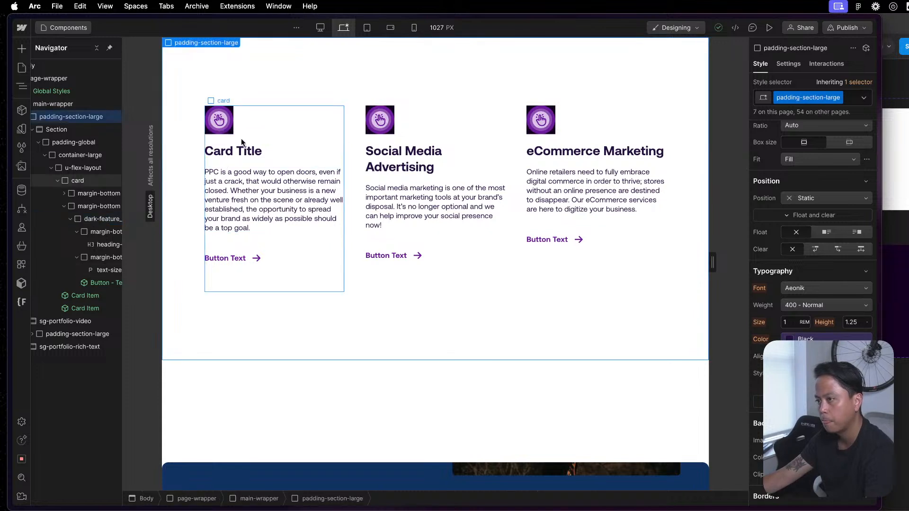
{"action": "left_click", "coordinate": [260, 153]}
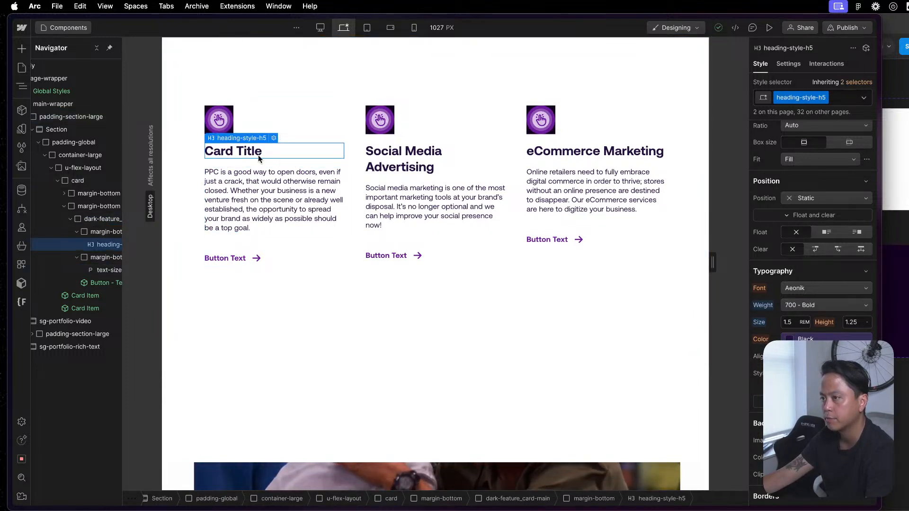
{"action": "left_click", "coordinate": [239, 213]}
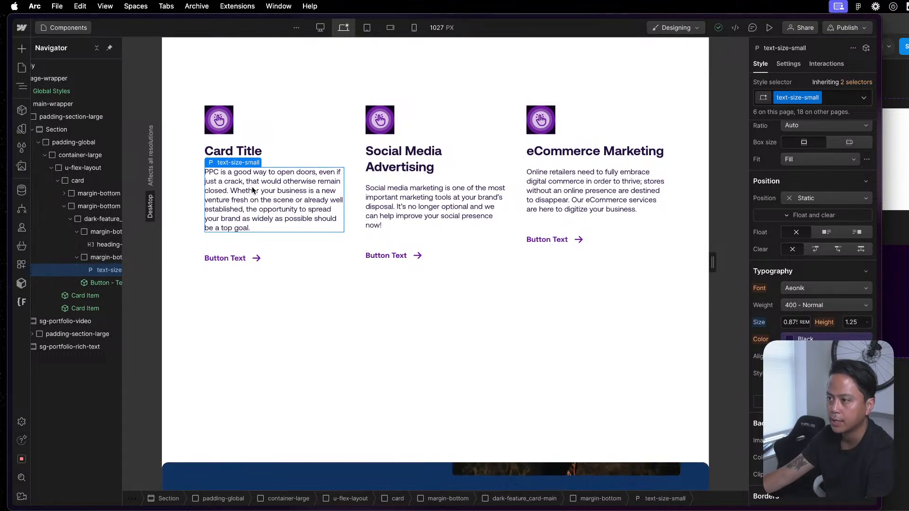
{"action": "left_click", "coordinate": [248, 261]}
{"action": "left_click", "coordinate": [245, 285]}
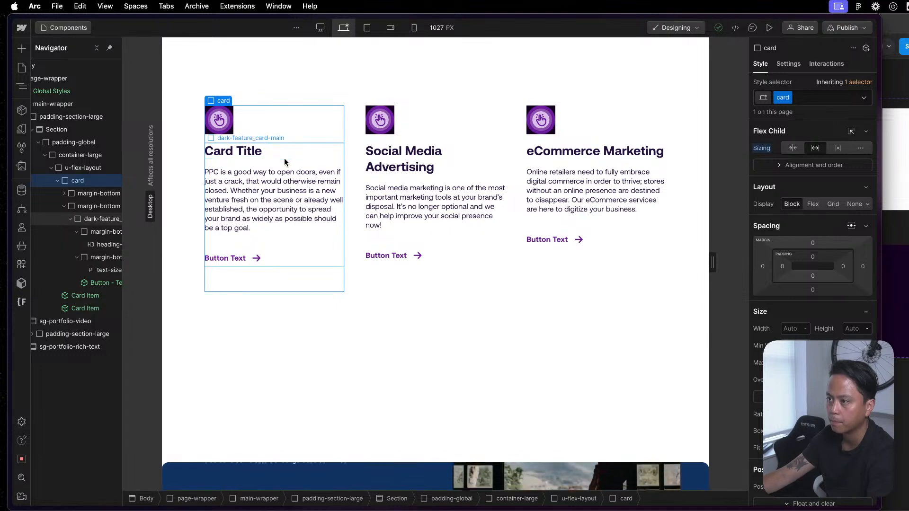
{"action": "left_click", "coordinate": [285, 158]}
{"action": "left_click", "coordinate": [76, 257]}
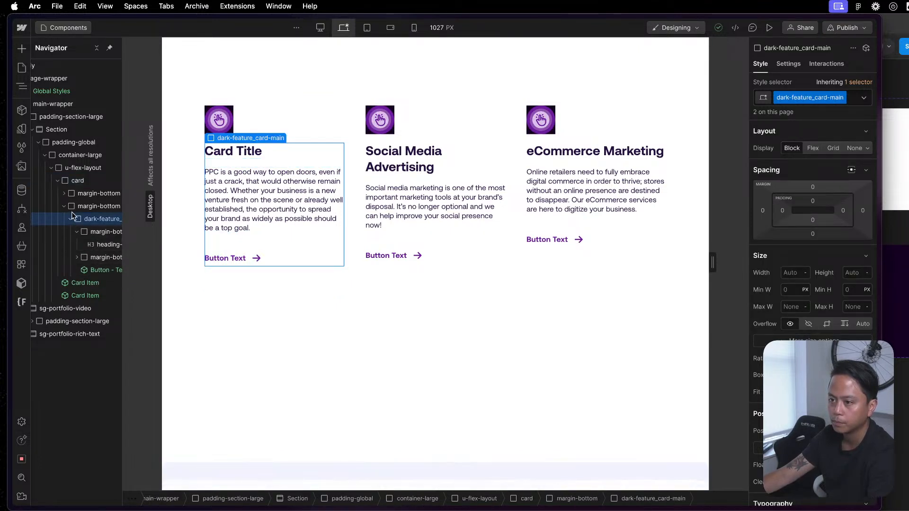
- Create a component named Card from the outer card block
{"action": "left_click", "coordinate": [64, 207]}
{"action": "left_click", "coordinate": [78, 180]}
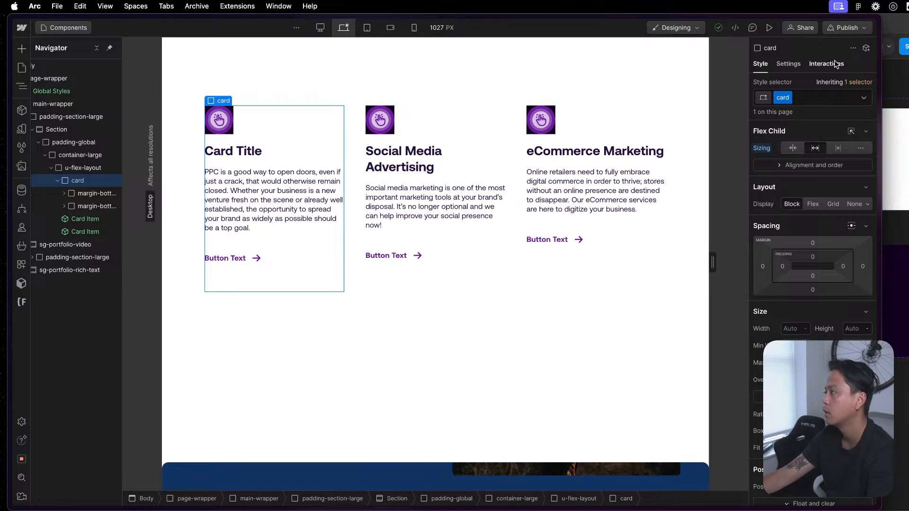
{"action": "right_click", "coordinate": [223, 102]}
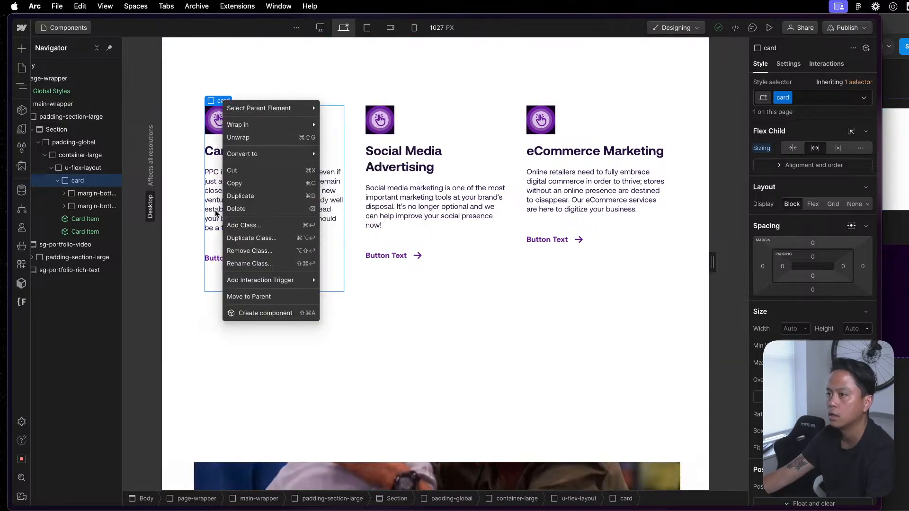
{"action": "left_click", "coordinate": [258, 312]}
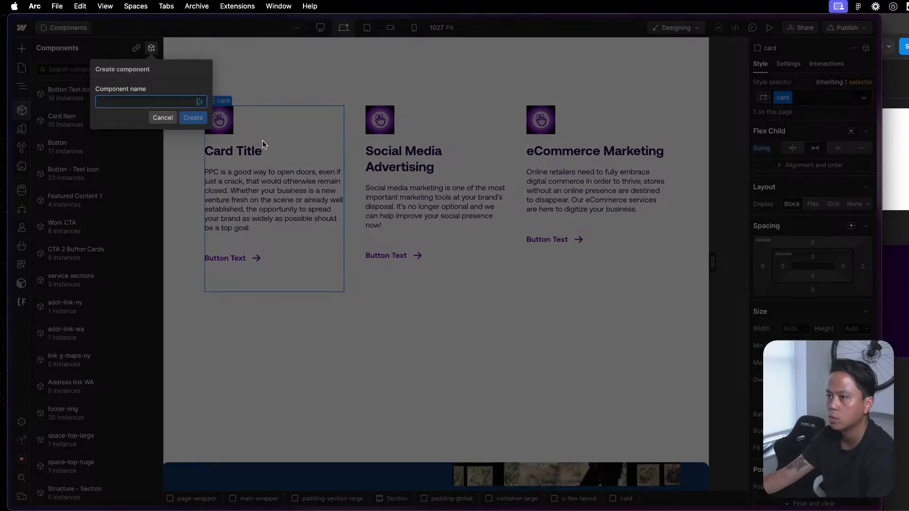
{"action": "type", "text": "Card"}
{"action": "key", "text": "Return"}
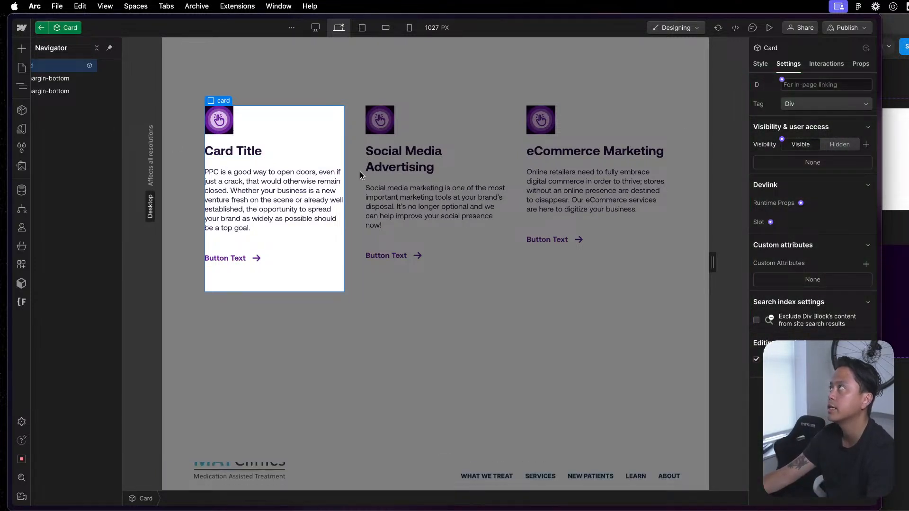
- Create a visibility property named Image and connect it to the margin-bottom block that wraps the card_image element
{"action": "left_click", "coordinate": [227, 126]}
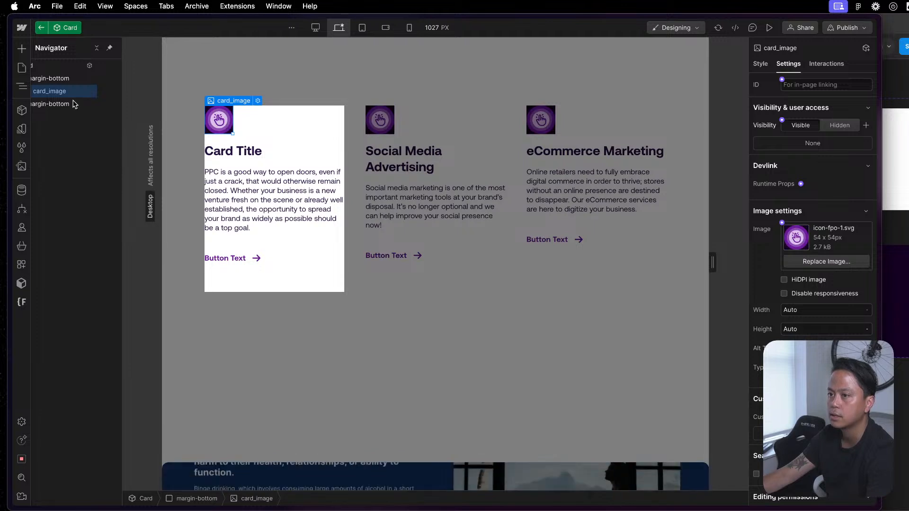
{"action": "left_click", "coordinate": [64, 79]}
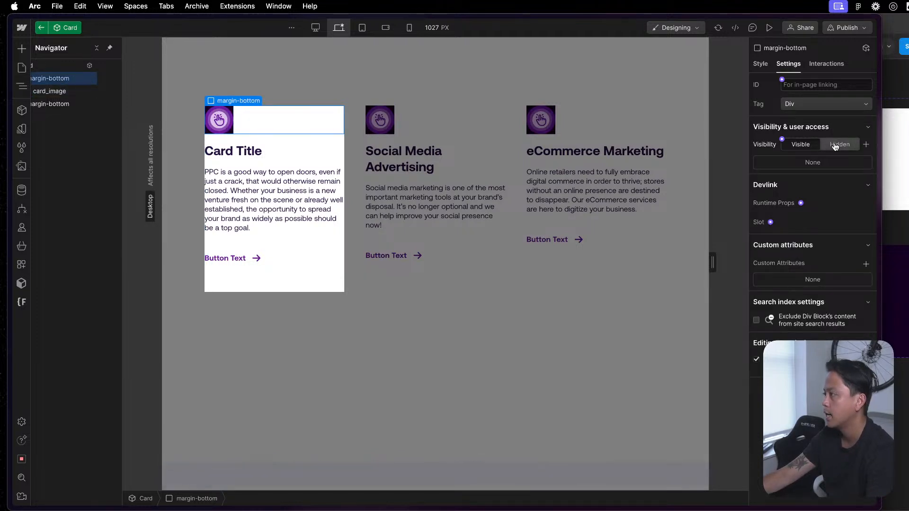
{"action": "left_click", "coordinate": [781, 140]}
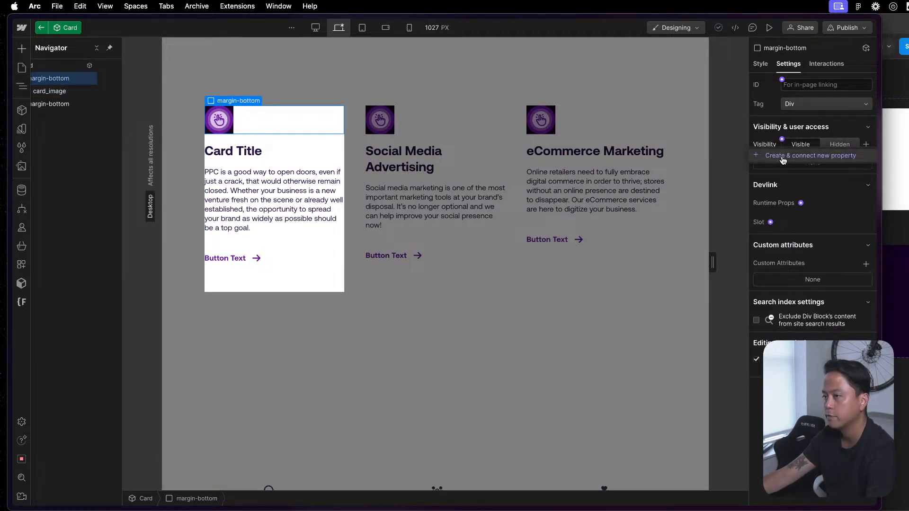
{"action": "left_click", "coordinate": [783, 157]}
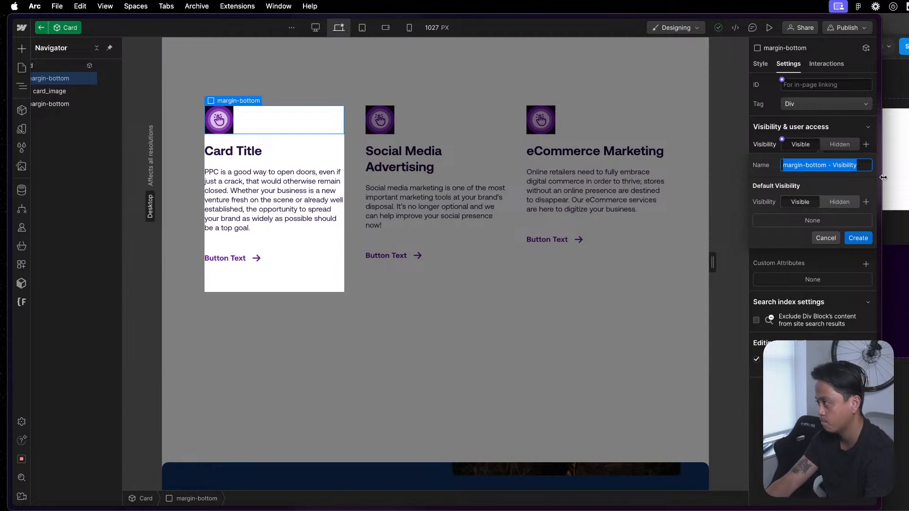
{"action": "type", "text": "Image"}
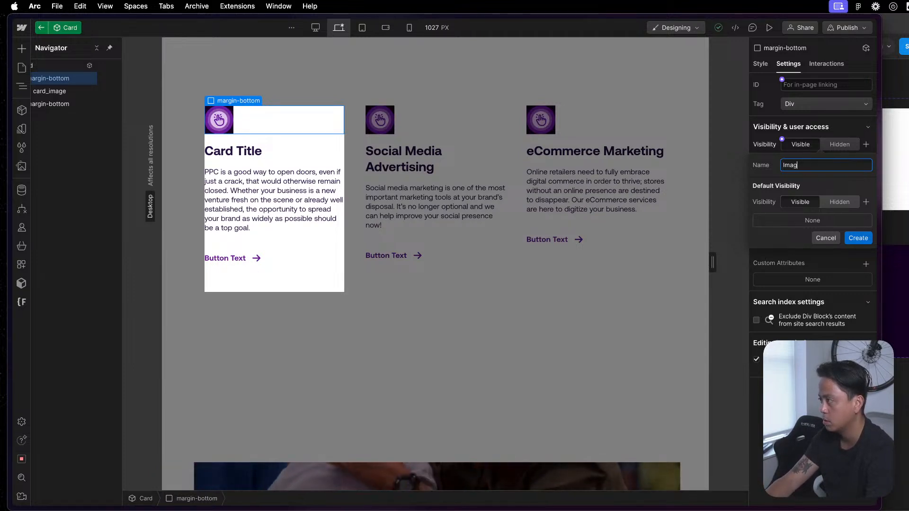
{"action": "left_click", "coordinate": [858, 237]}
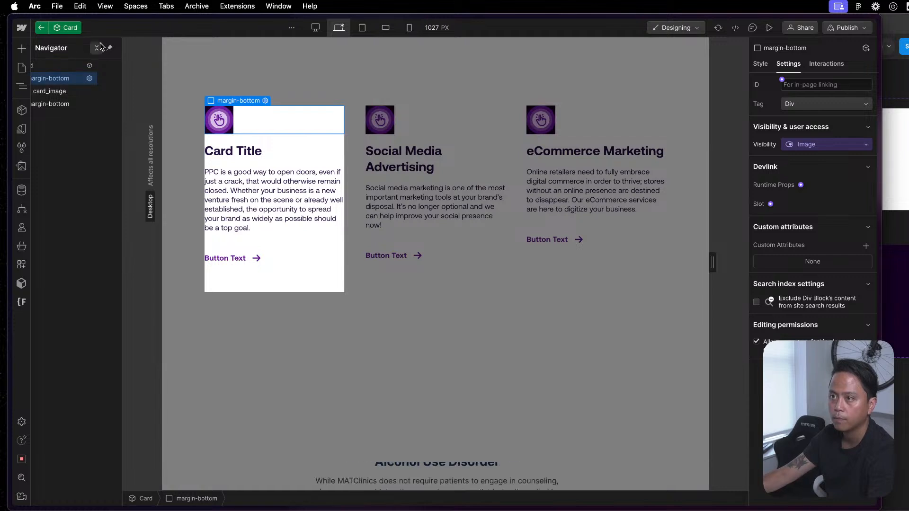
- Examine the Card component's fully expanded element structure and the settings of its paragraph, heading and margin-bottom blocks
{"action": "mouse_move", "coordinate": [99, 49]}
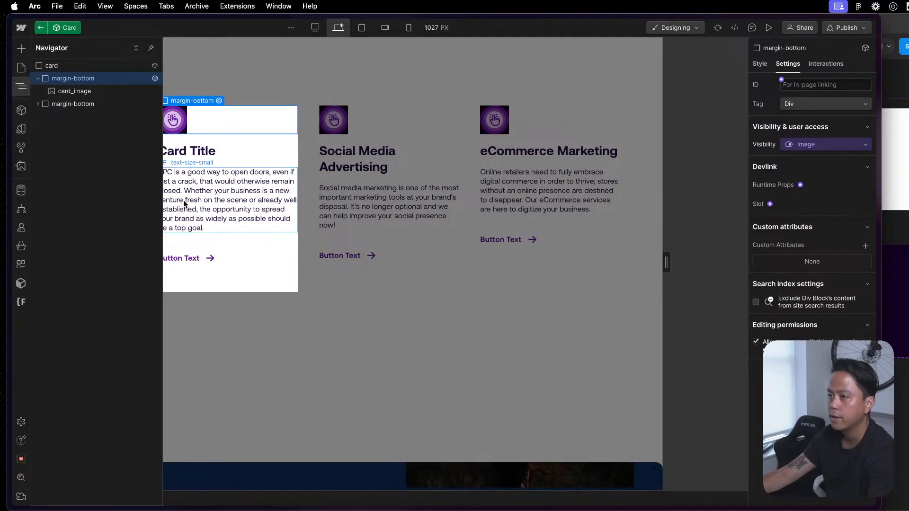
{"action": "left_click", "coordinate": [181, 203]}
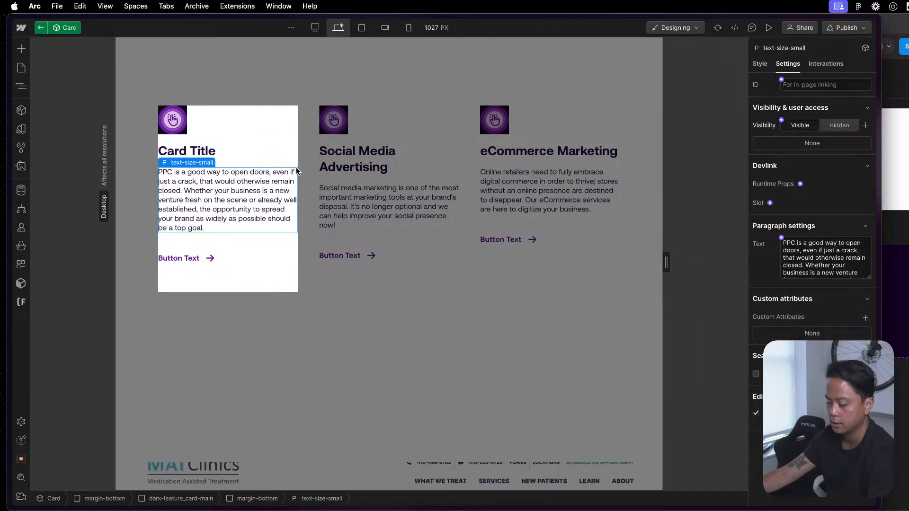
{"action": "key", "text": "z"}
{"action": "left_click", "coordinate": [107, 49]}
{"action": "left_click", "coordinate": [96, 48]}
{"action": "left_click", "coordinate": [96, 48]}
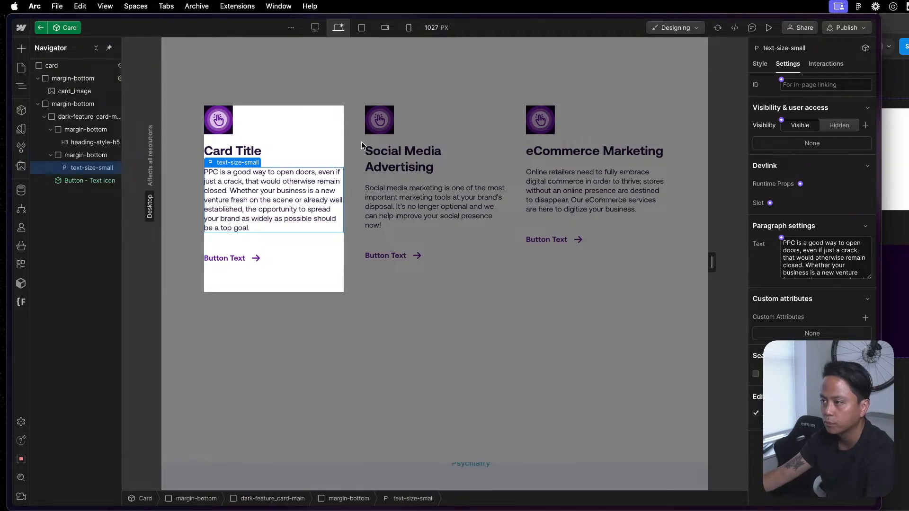
{"action": "key", "text": "super+equal"}
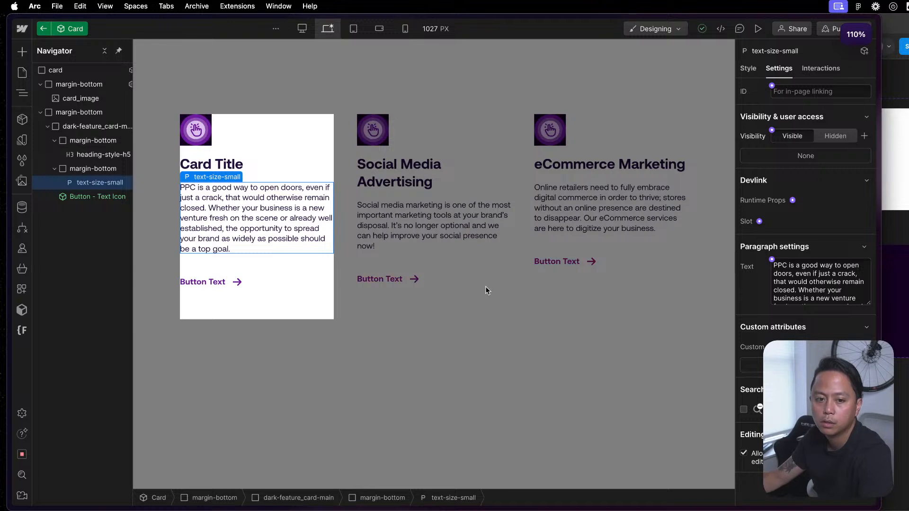
{"action": "left_click", "coordinate": [252, 167]}
{"action": "left_click", "coordinate": [248, 125]}
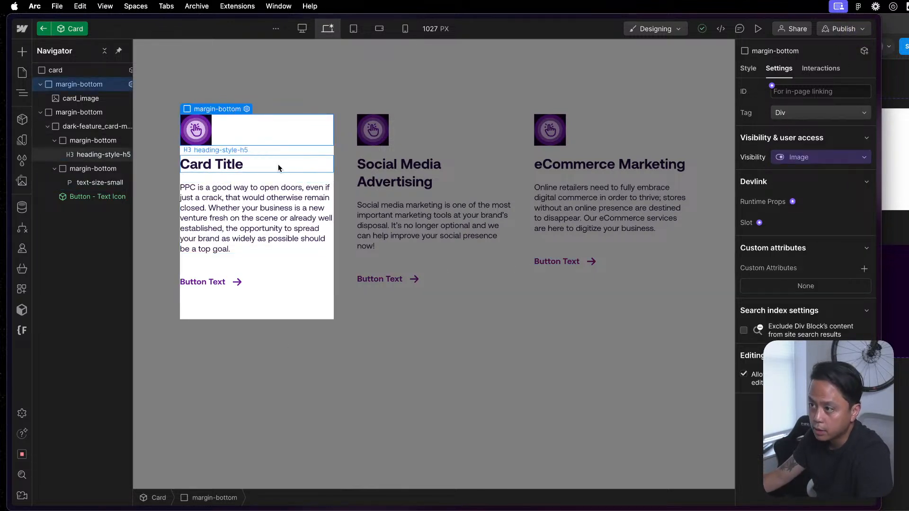
{"action": "left_click", "coordinate": [49, 129]}
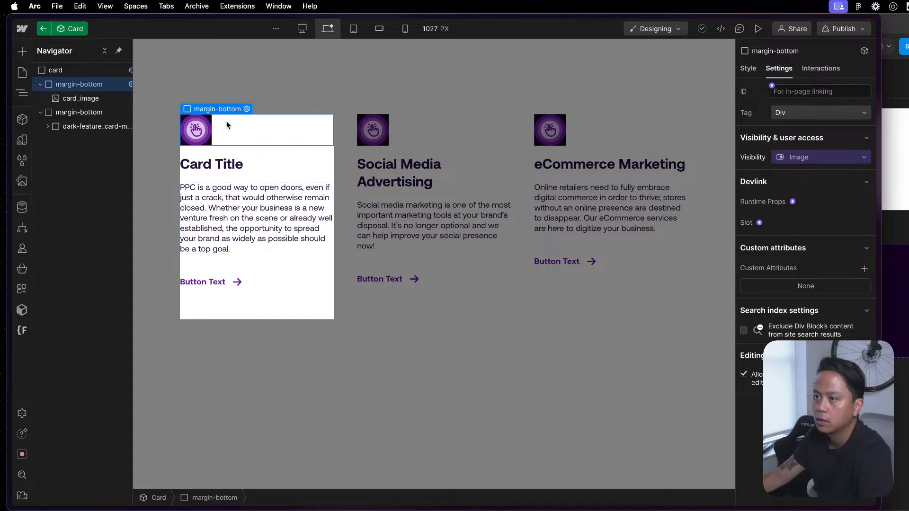
{"action": "left_click", "coordinate": [53, 71]}
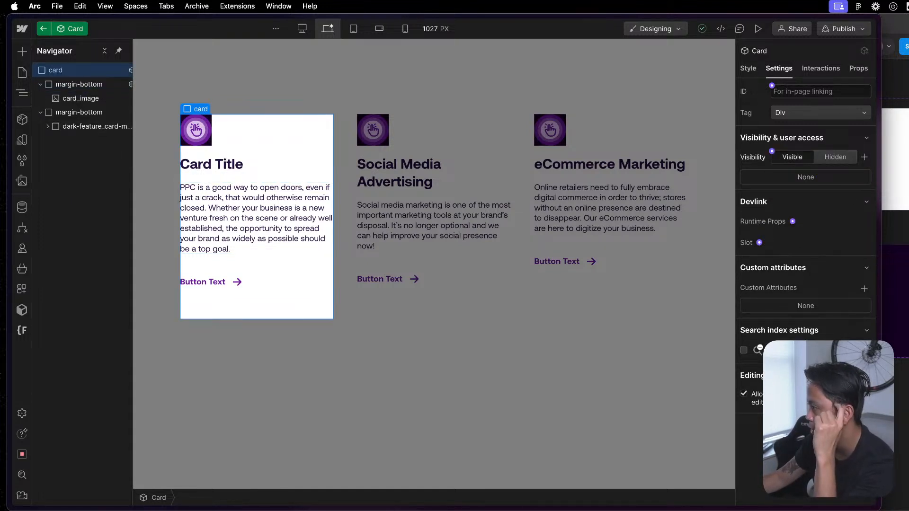
{"action": "left_click", "coordinate": [266, 162]}
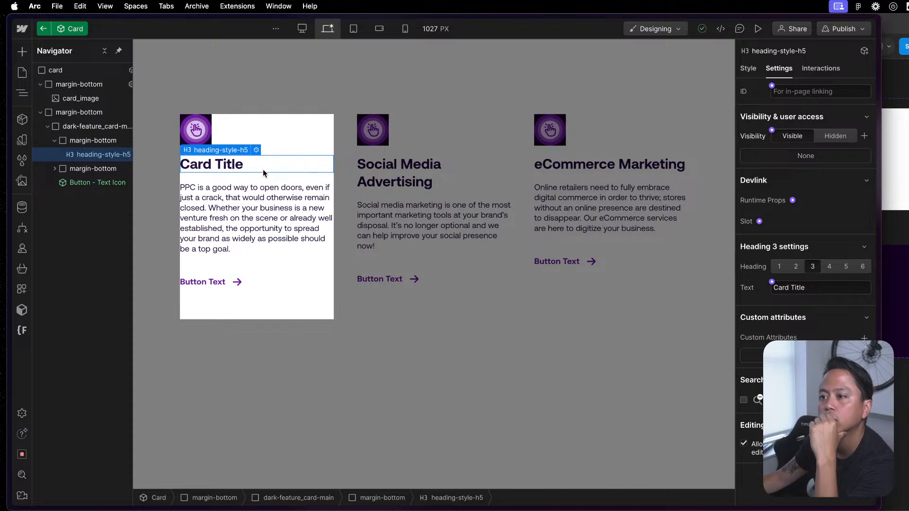
{"action": "left_click", "coordinate": [90, 113]}
- Assign the Card component's Image visibility property to a new group named Element Visibility
{"action": "left_click", "coordinate": [53, 70]}
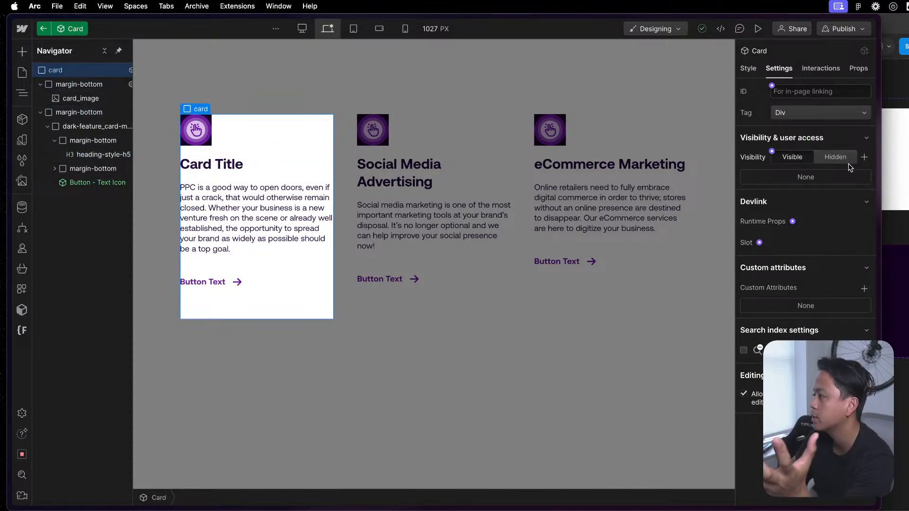
{"action": "left_click", "coordinate": [858, 68]}
{"action": "left_click", "coordinate": [813, 114]}
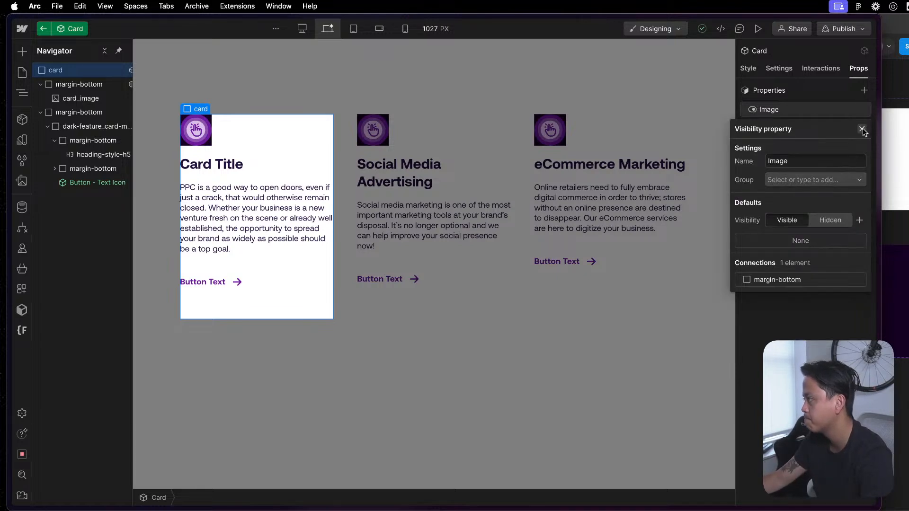
{"action": "left_click", "coordinate": [811, 180]}
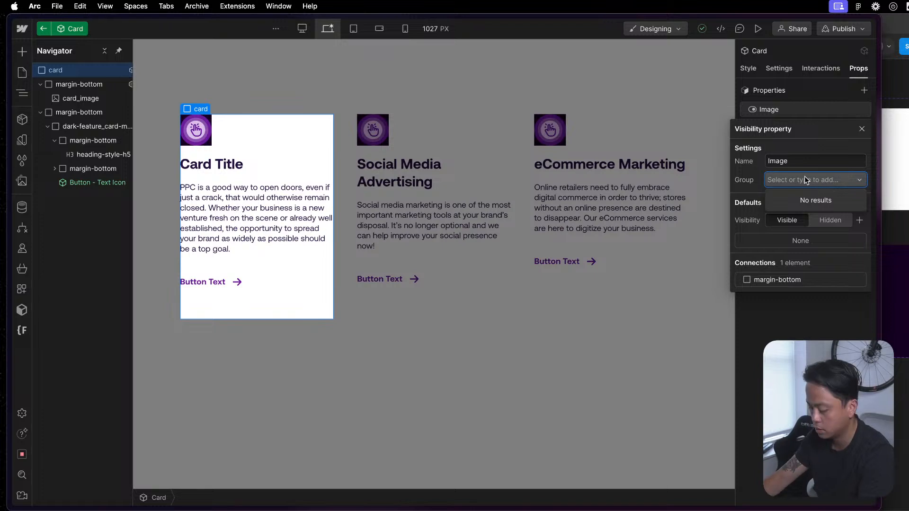
{"action": "type", "text": "Group"}
{"action": "key", "text": "super+a"}
{"action": "key", "text": "BackSpace"}
{"action": "type", "text": "V"}
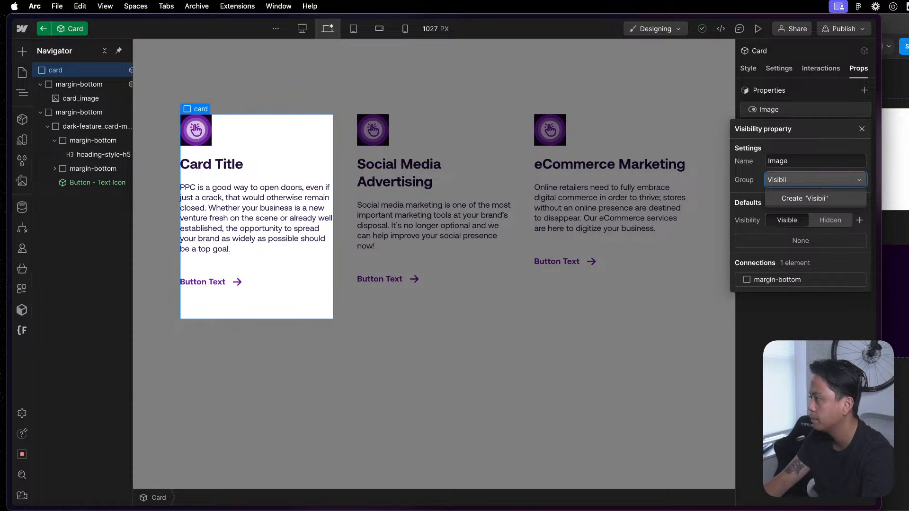
{"action": "key", "text": "super+a"}
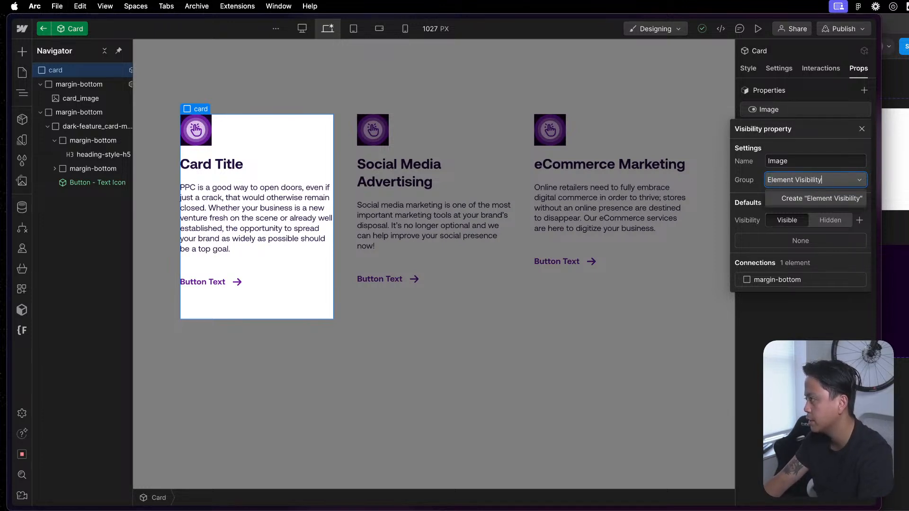
{"action": "key", "text": "Return"}
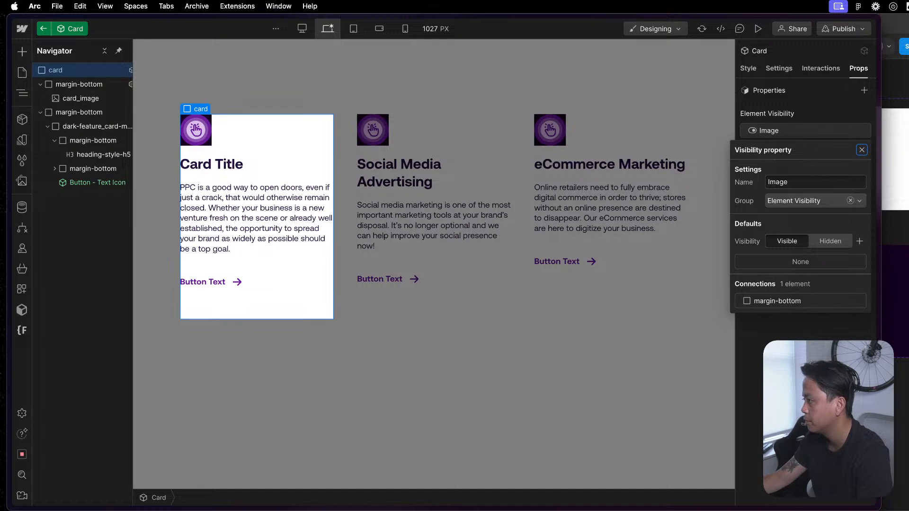
{"action": "left_click", "coordinate": [862, 150]}
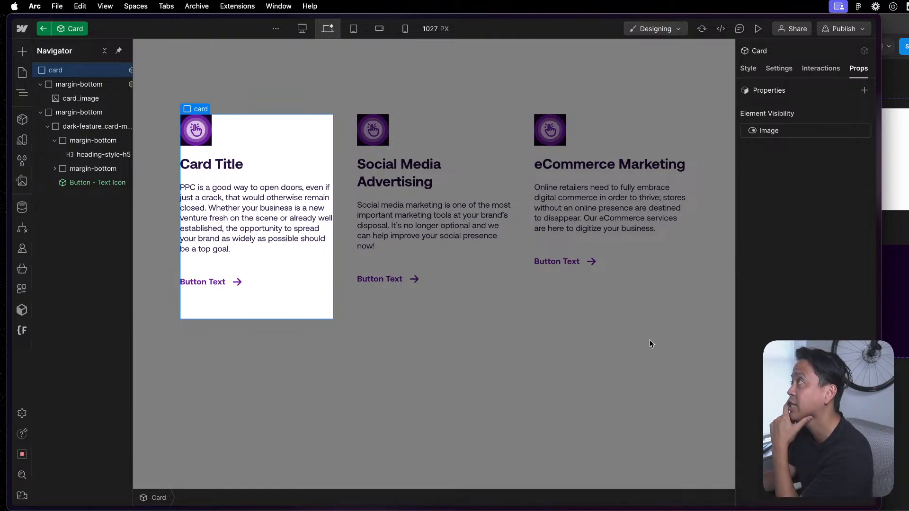
- Create a visibility property named Title and connect it to the card's heading-style-h5 heading
{"action": "left_click", "coordinate": [290, 167]}
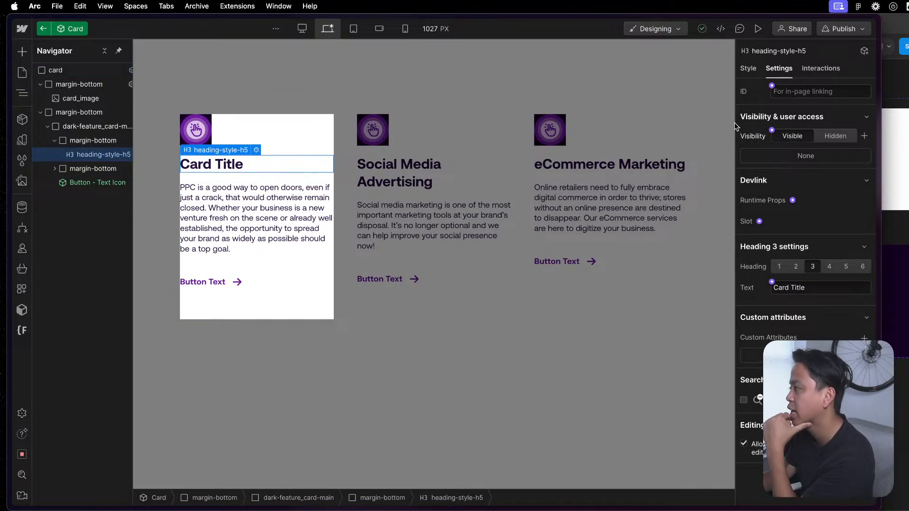
{"action": "left_click", "coordinate": [772, 132]}
{"action": "left_click", "coordinate": [787, 150]}
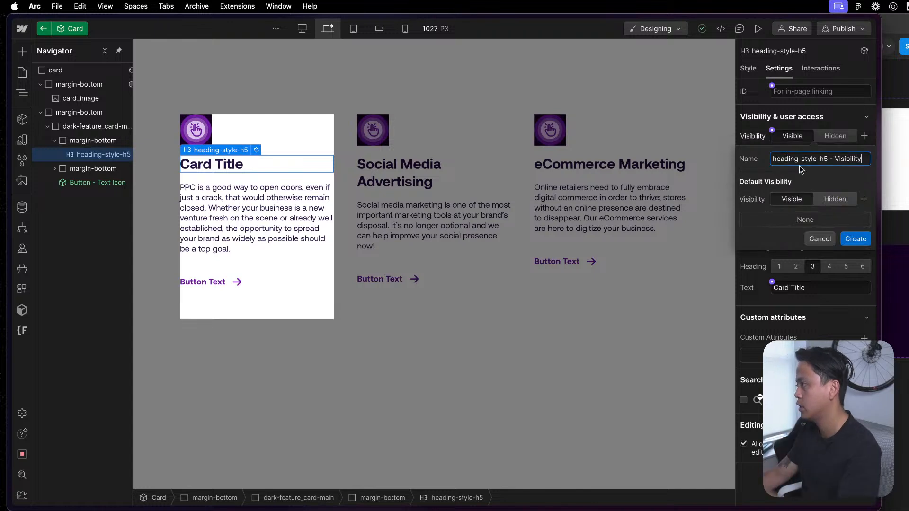
{"action": "key", "text": "super+a"}
{"action": "type", "text": "H"}
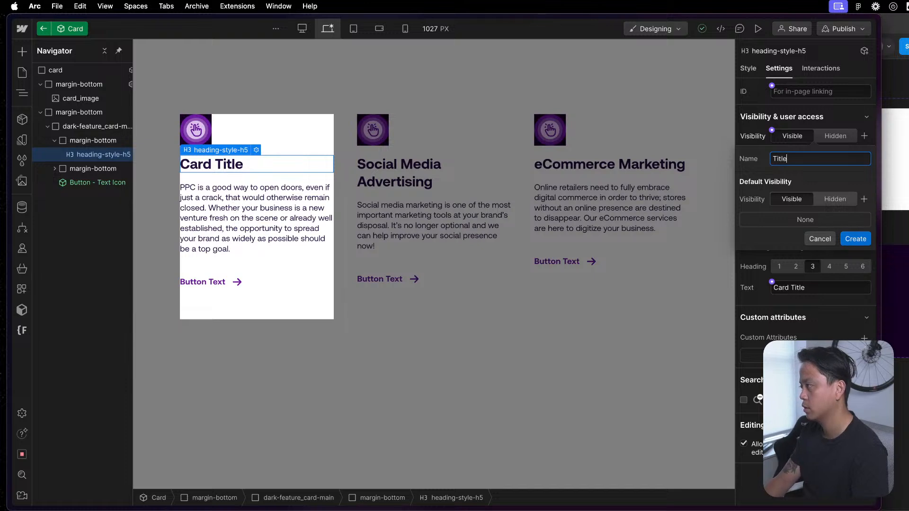
{"action": "left_click", "coordinate": [850, 239]}
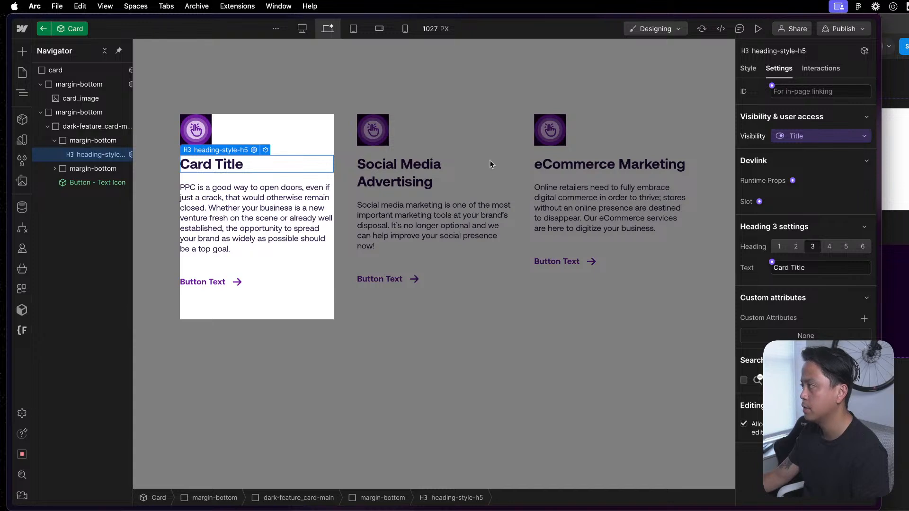
- Create a visibility property named Paragraph and connect it to the card's text-size-small paragraph
{"action": "left_click", "coordinate": [268, 201]}
{"action": "left_click", "coordinate": [772, 131]}
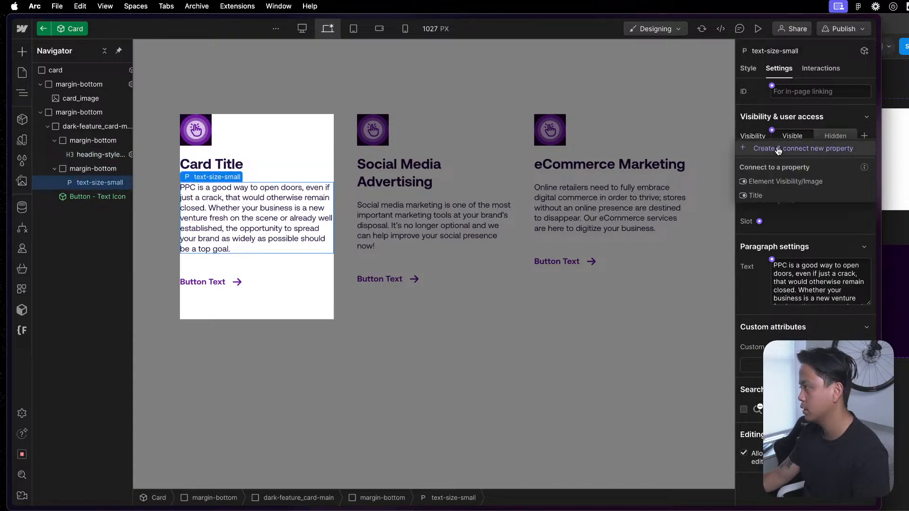
{"action": "left_click", "coordinate": [786, 149]}
{"action": "key", "text": "super+a"}
{"action": "type", "text": "Text"}
{"action": "key", "text": "super+a"}
{"action": "type", "text": "Paragraph"}
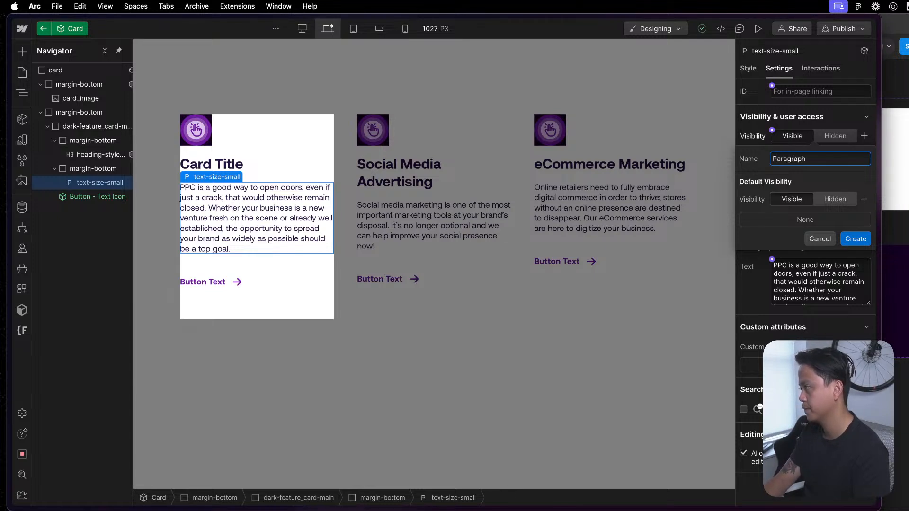
{"action": "left_click", "coordinate": [857, 241]}
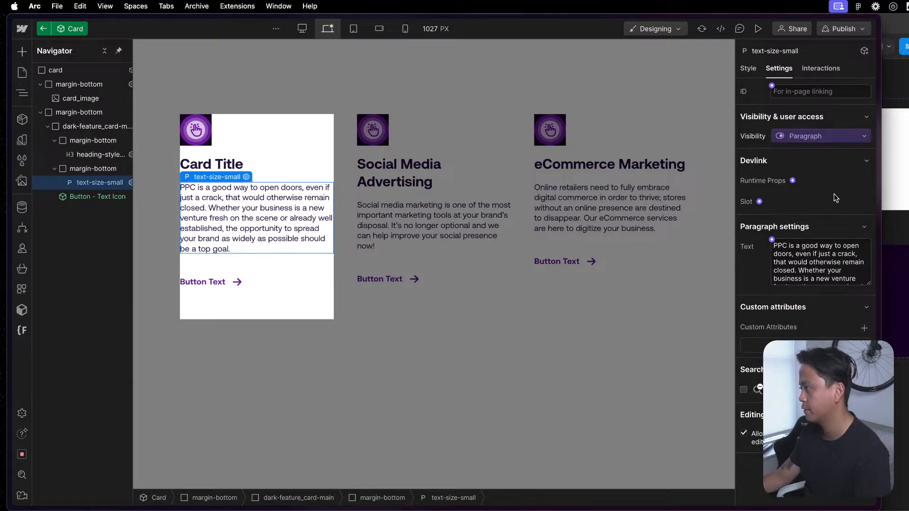
- Examine the Button - Text Icon instance's properties, its place in the card structure and the actions available for it
{"action": "left_click", "coordinate": [259, 277]}
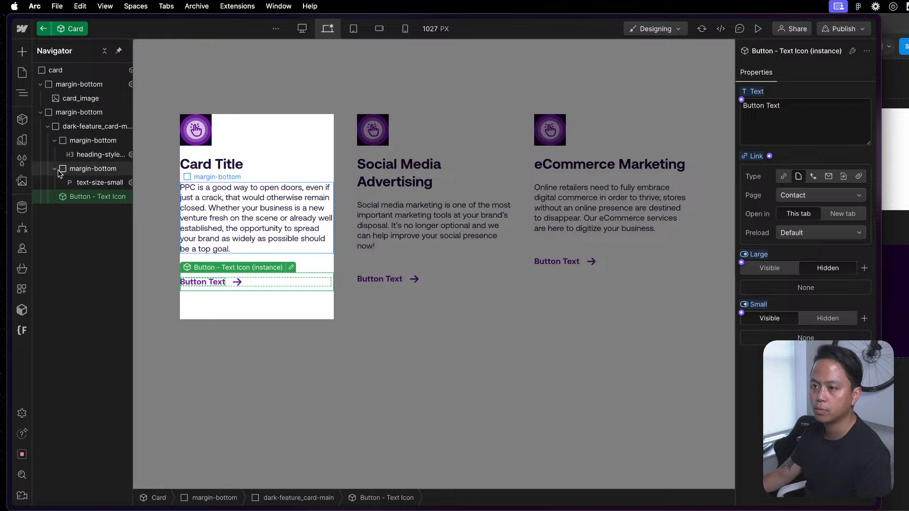
{"action": "left_click", "coordinate": [57, 142]}
{"action": "left_click", "coordinate": [54, 140]}
{"action": "left_click", "coordinate": [54, 155]}
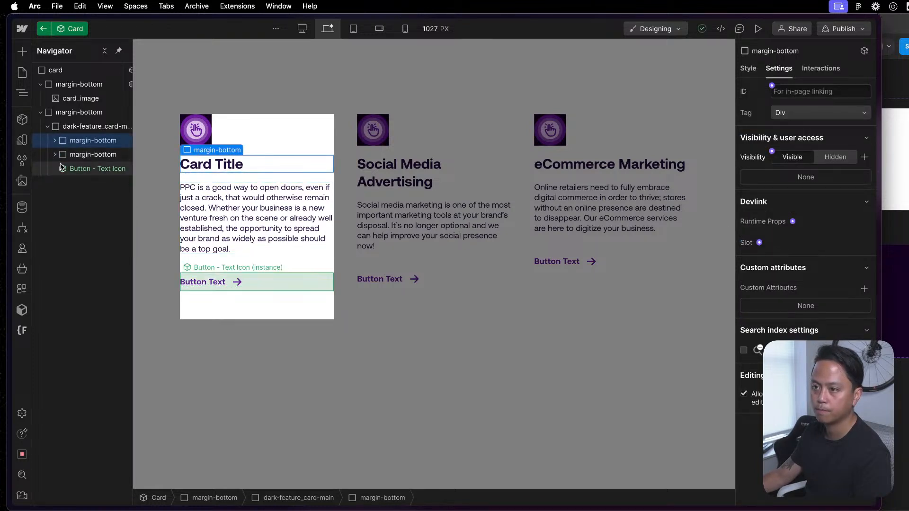
{"action": "left_click", "coordinate": [94, 169]}
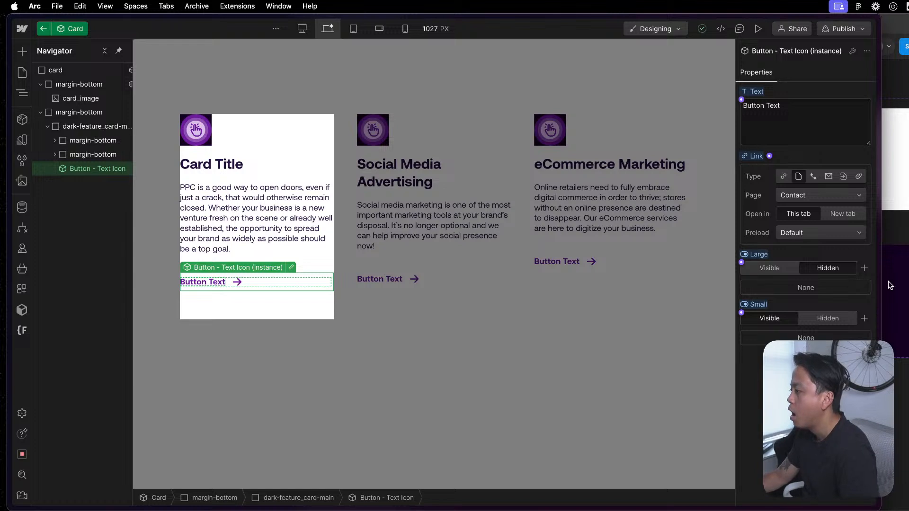
{"action": "left_click", "coordinate": [866, 318]}
{"action": "key", "text": "Escape"}
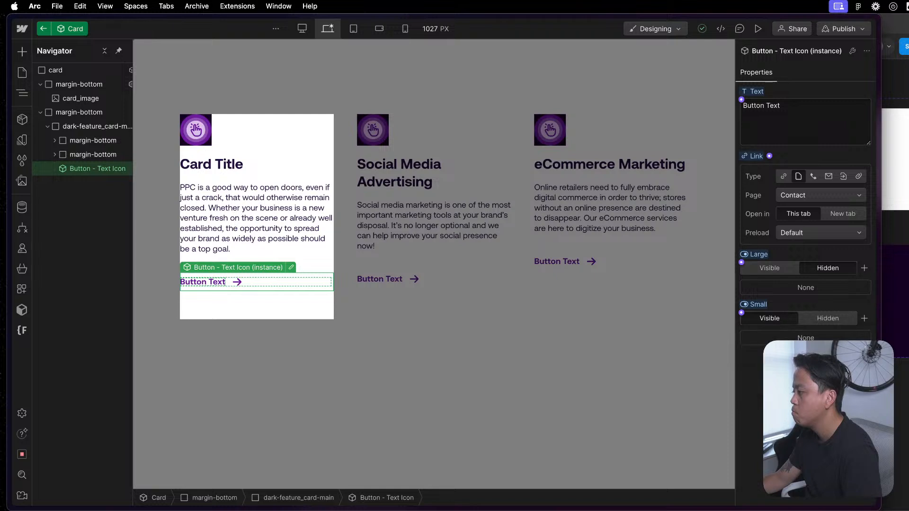
{"action": "right_click", "coordinate": [76, 166]}
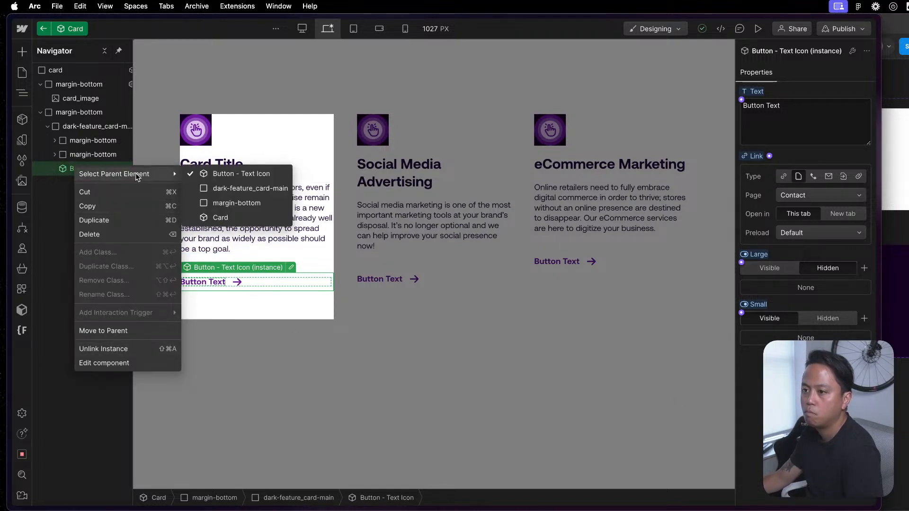
{"action": "left_click", "coordinate": [250, 281]}
{"action": "scroll", "coordinate": [97, 174], "scroll_direction": "right", "scroll_amount": 1}
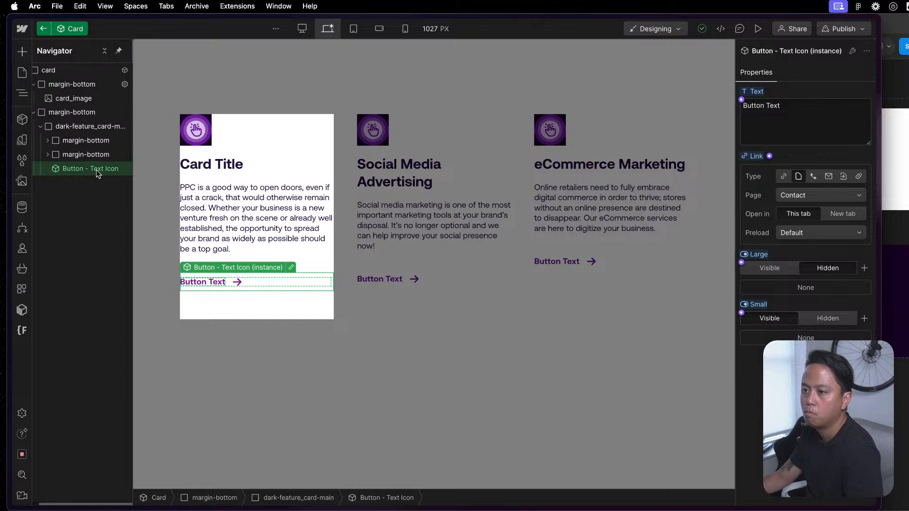
- Add a Div Block inside the dark-feature_card-main block and nest the Button - Text Icon instance in it
{"action": "right_click", "coordinate": [96, 170]}
{"action": "left_click", "coordinate": [78, 274]}
{"action": "left_click", "coordinate": [88, 125]}
{"action": "key", "text": "super+k"}
{"action": "type", "text": "d"}
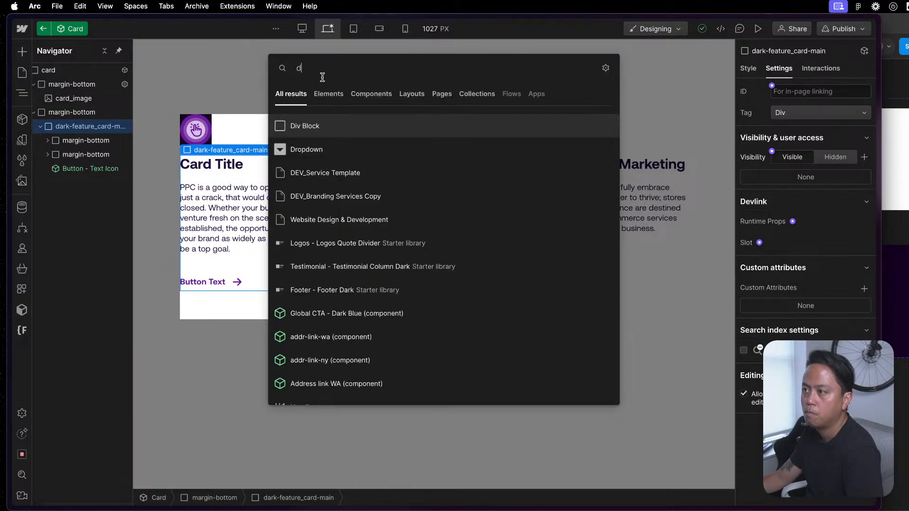
{"action": "left_click", "coordinate": [318, 124]}
{"action": "left_click_drag", "start_coordinate": [90, 182], "coordinate": [77, 169]}
{"action": "left_click", "coordinate": [83, 180]}
{"action": "left_click", "coordinate": [76, 169]}
{"action": "left_click", "coordinate": [48, 169]}
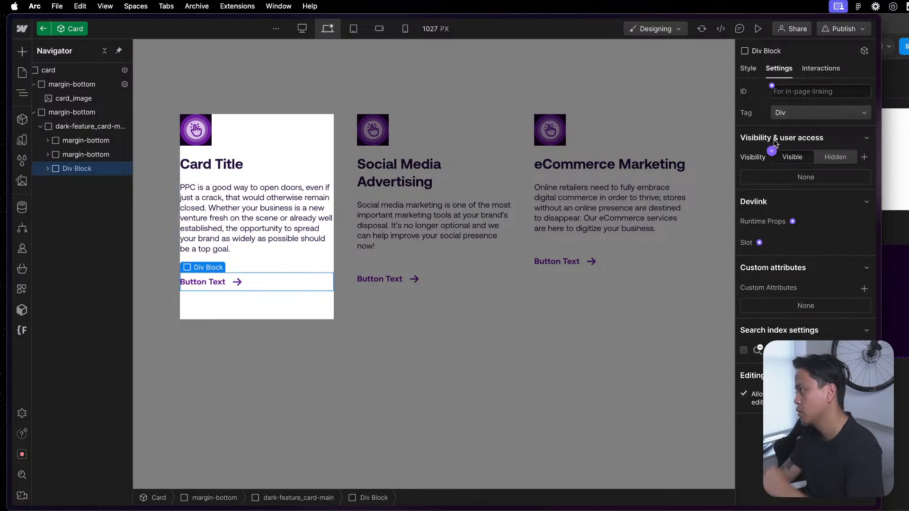
- Create a visibility property named Button and connect it to the Div Block around the button instance
{"action": "left_click", "coordinate": [773, 151]}
{"action": "left_click", "coordinate": [779, 170]}
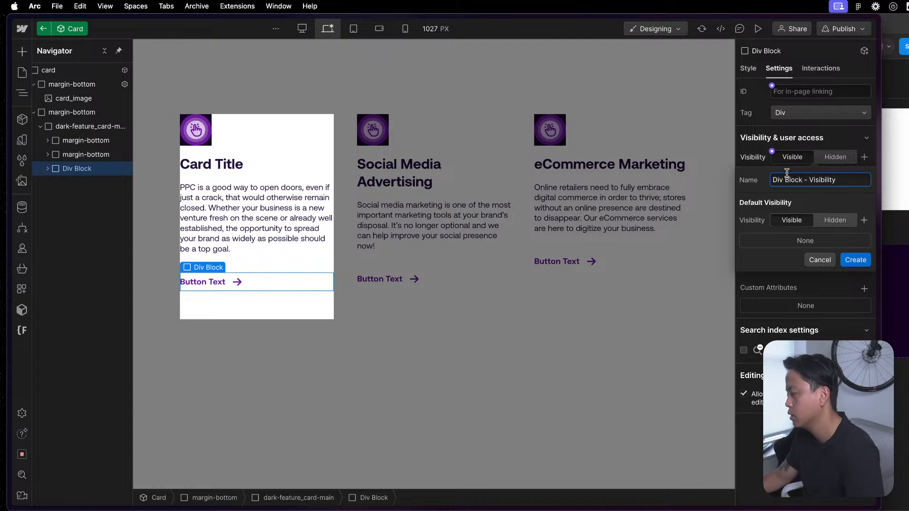
{"action": "type", "text": "Button"}
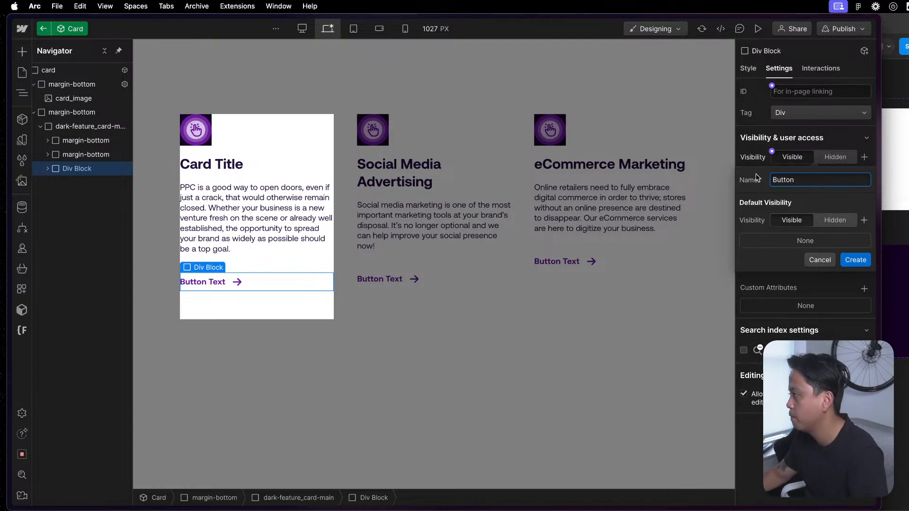
{"action": "left_click", "coordinate": [855, 259]}
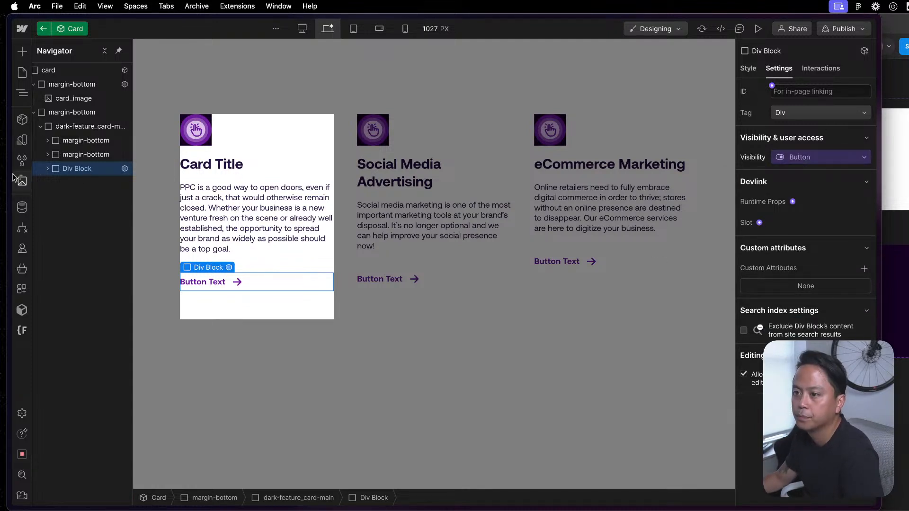
- Give the Div Block that wraps the button instance a new class named u-visibility-prop
{"action": "left_click", "coordinate": [46, 169]}
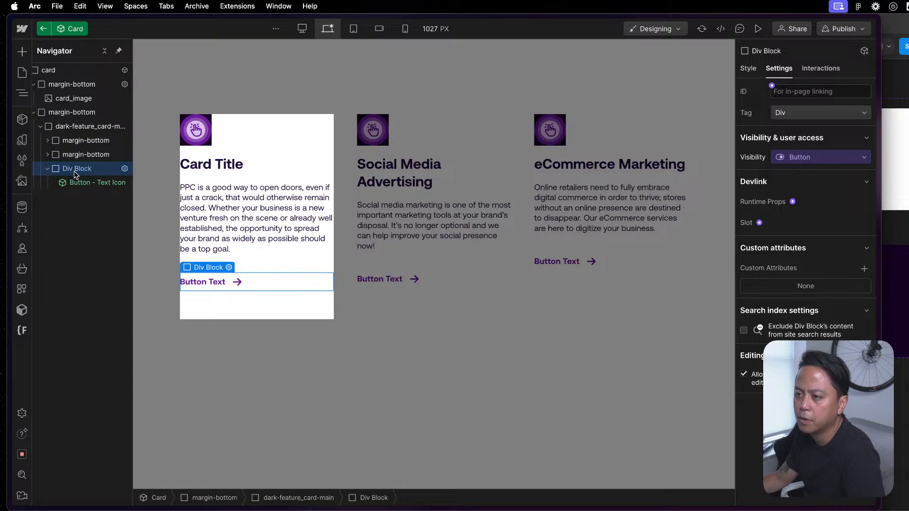
{"action": "left_click", "coordinate": [79, 183]}
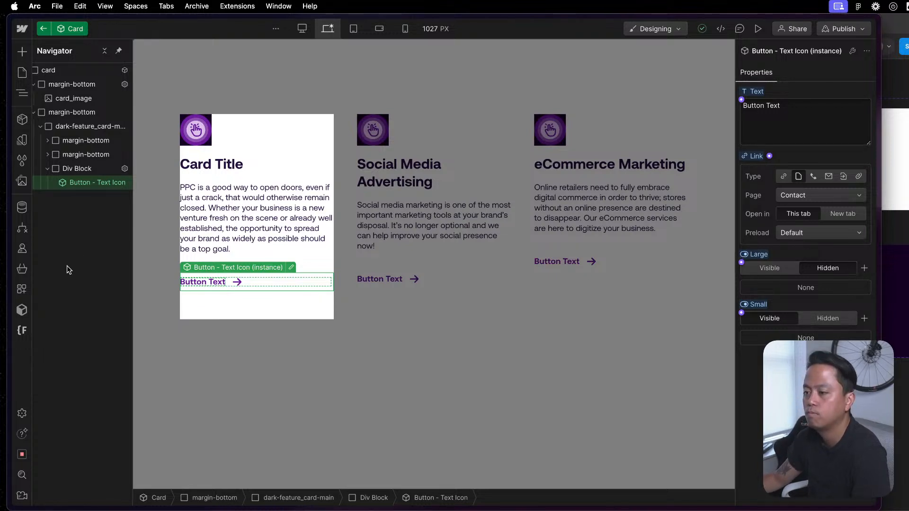
{"action": "left_click", "coordinate": [72, 168]}
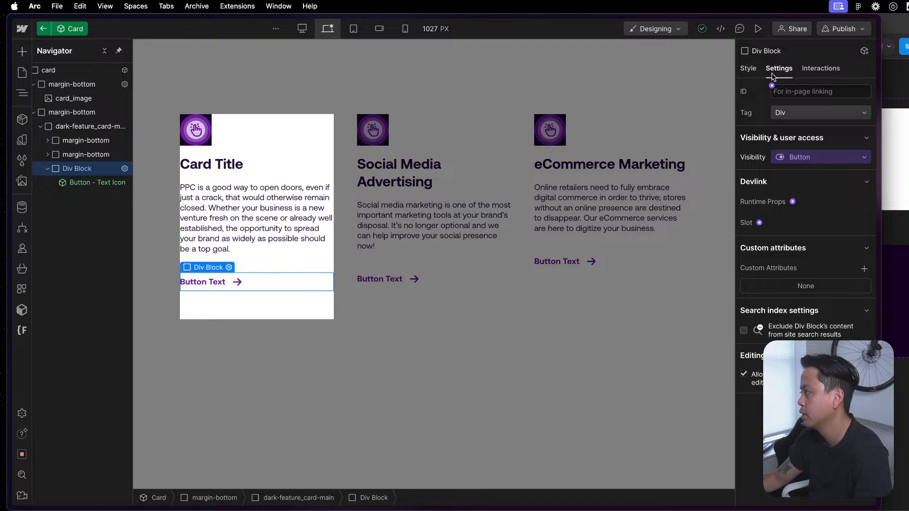
{"action": "left_click", "coordinate": [749, 70]}
{"action": "left_click", "coordinate": [814, 105]}
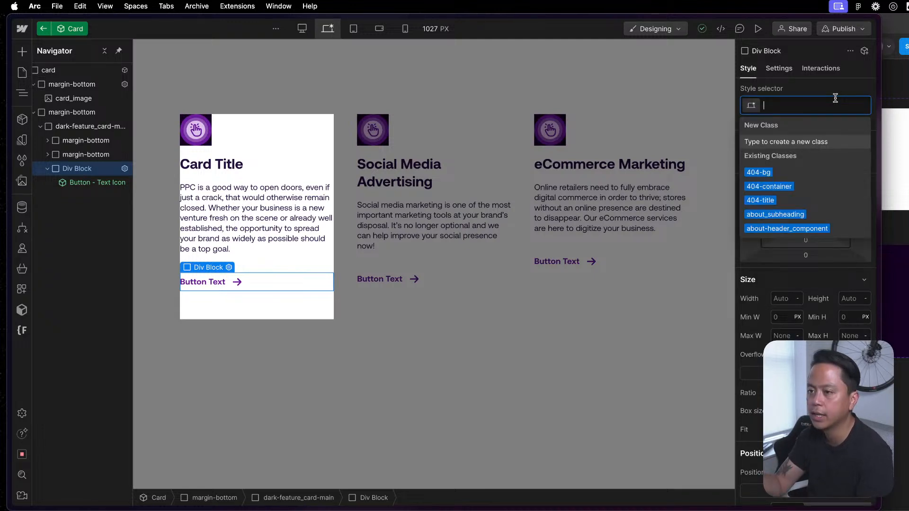
{"action": "type", "text": "visibility"}
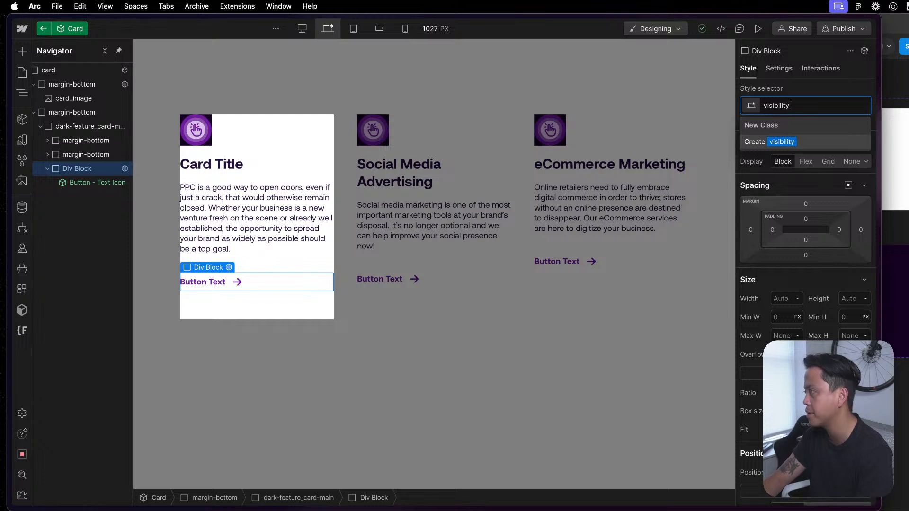
{"action": "key", "text": "super+a"}
{"action": "type", "text": "u-visi"}
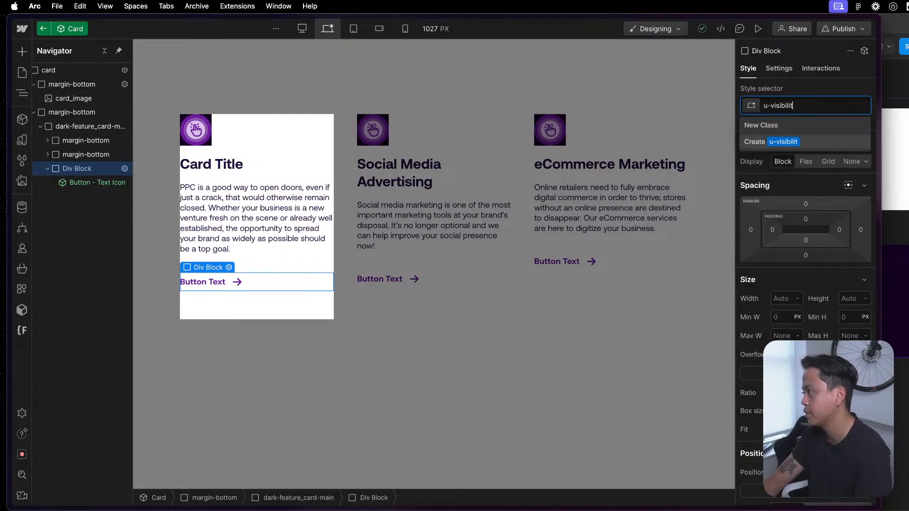
{"action": "type", "text": "bility-fie"}
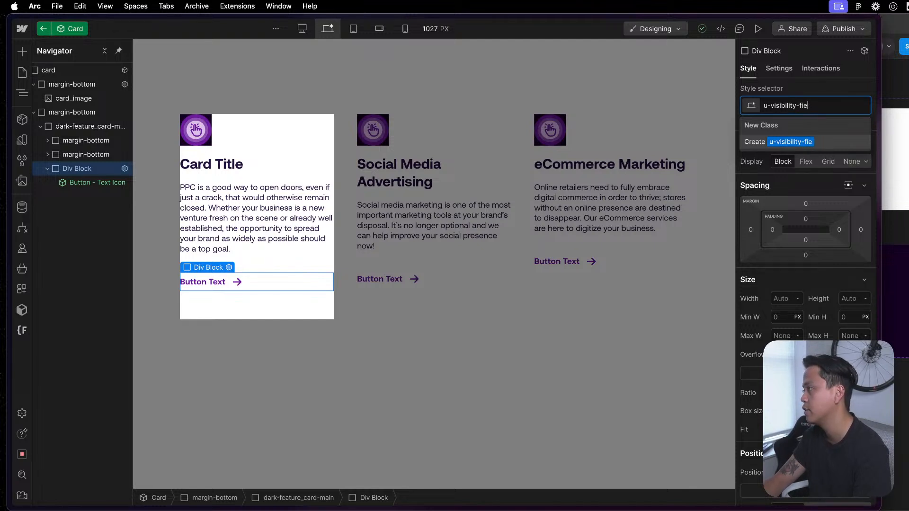
{"action": "type", "text": "ldprop"}
{"action": "key", "text": "Return"}
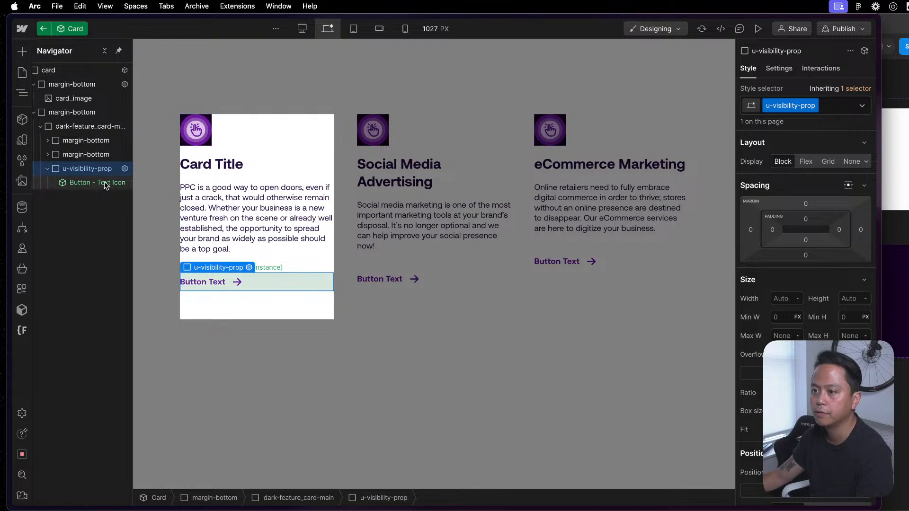
- Examine the visibility connection of the u-visibility-prop block and the properties available for it
{"action": "left_click", "coordinate": [780, 69]}
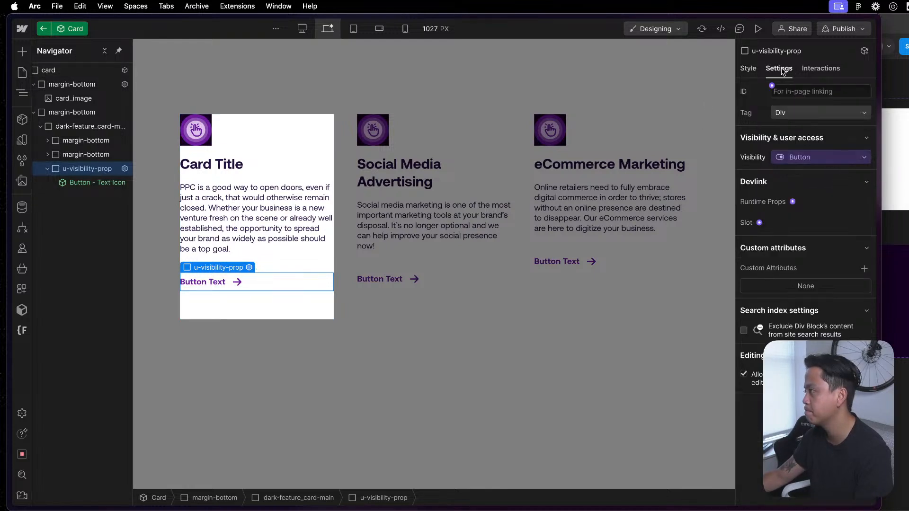
{"action": "left_click", "coordinate": [826, 159]}
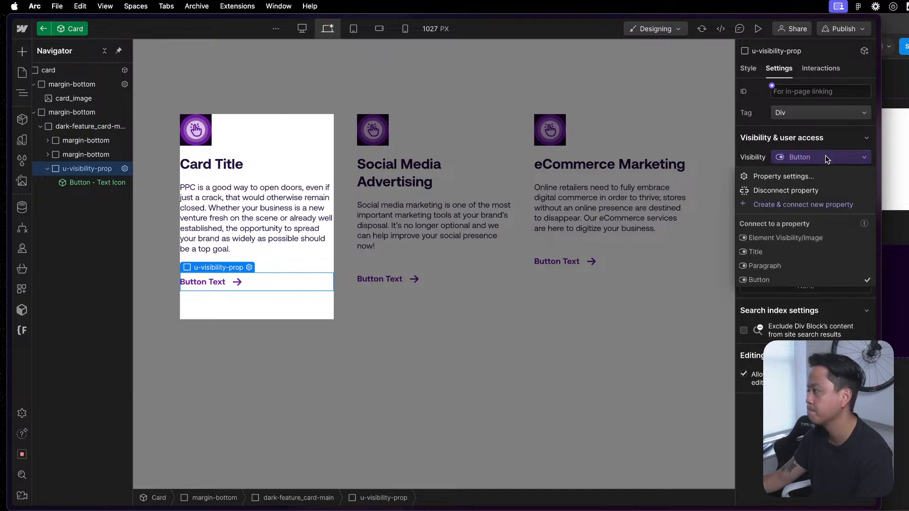
{"action": "left_click", "coordinate": [825, 162]}
{"action": "left_click", "coordinate": [824, 162]}
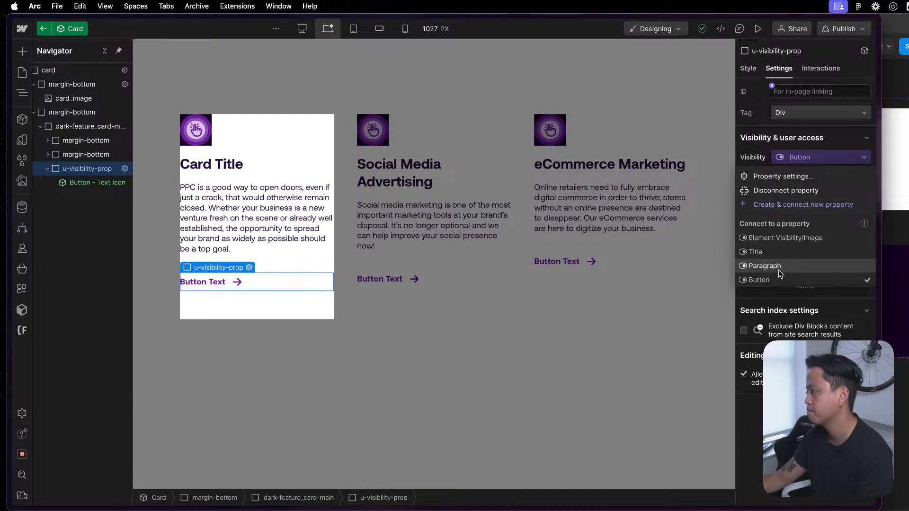
{"action": "left_click", "coordinate": [831, 148]}
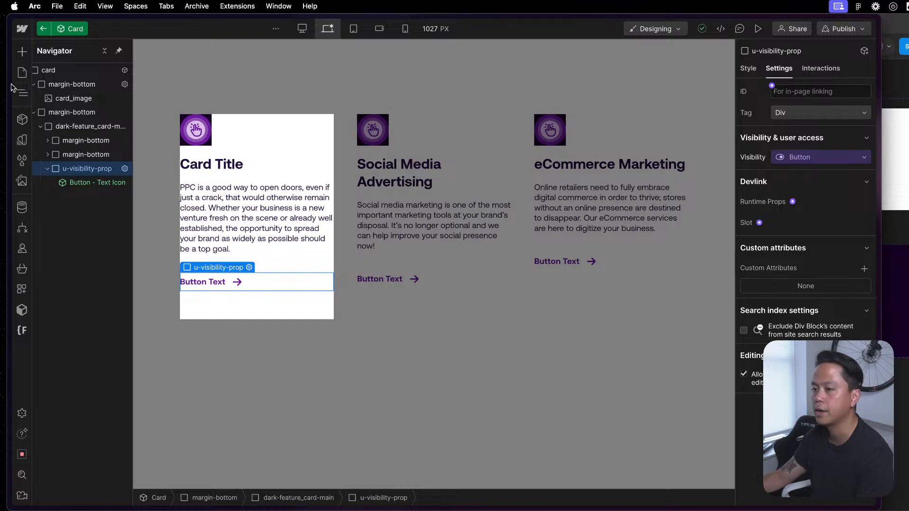
- Assign the Card component's Title visibility property to the Element Visibility group
{"action": "left_click", "coordinate": [54, 71]}
{"action": "left_click", "coordinate": [858, 68]}
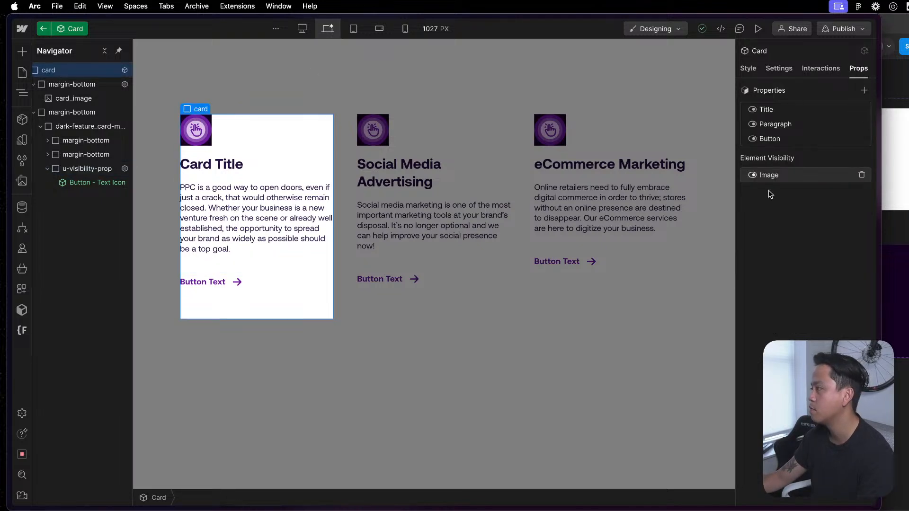
{"action": "left_click", "coordinate": [793, 112]}
{"action": "left_click", "coordinate": [804, 180]}
{"action": "type", "text": "Element Visibility"}
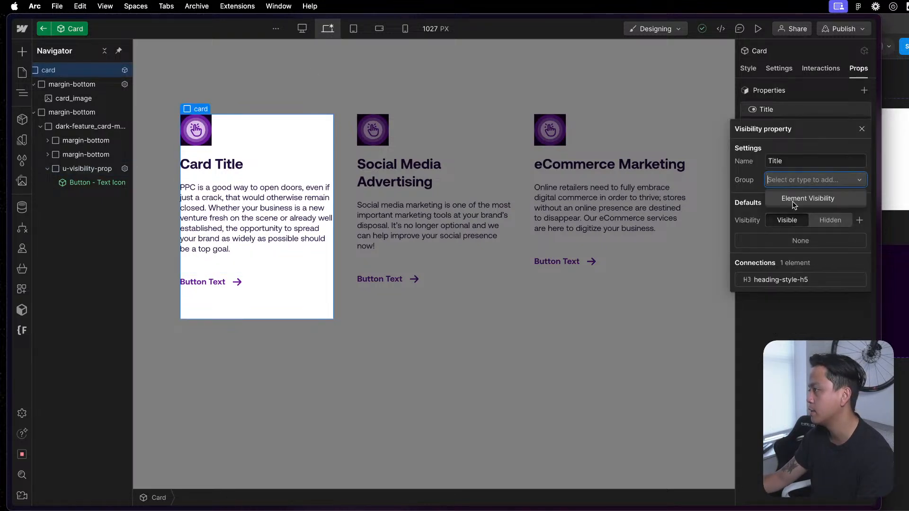
{"action": "left_click", "coordinate": [794, 205]}
{"action": "left_click", "coordinate": [797, 135]}
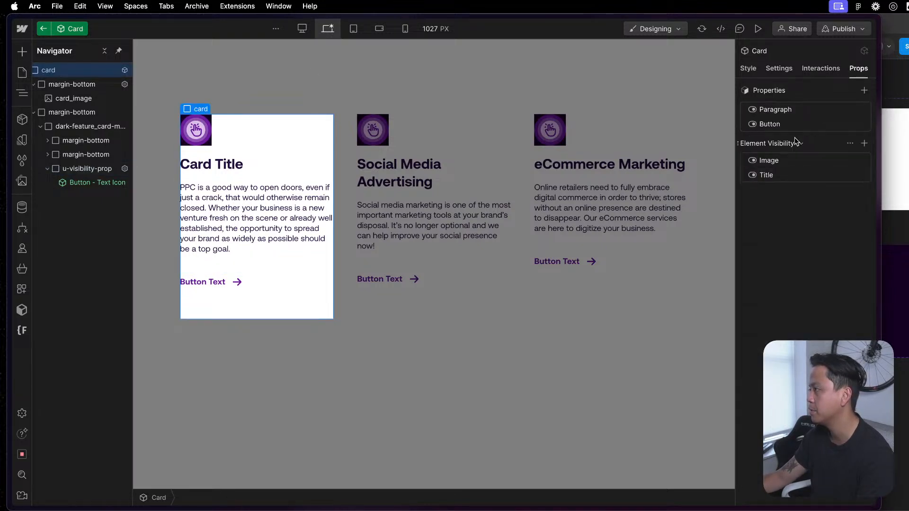
- Move the Paragraph and Button visibility properties into the Element Visibility group
{"action": "left_click", "coordinate": [777, 109]}
{"action": "left_click", "coordinate": [792, 181]}
{"action": "left_click", "coordinate": [800, 197]}
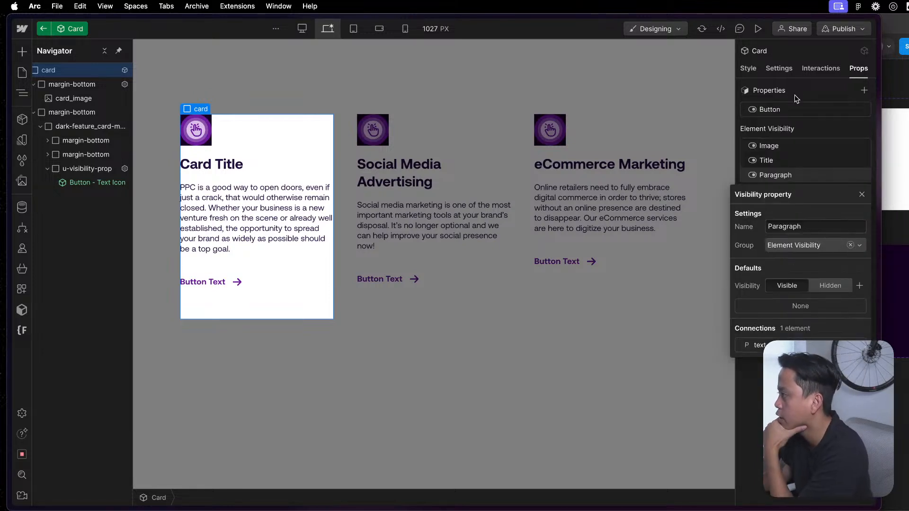
{"action": "left_click", "coordinate": [798, 113]}
{"action": "left_click", "coordinate": [799, 113]}
{"action": "left_click", "coordinate": [790, 181]}
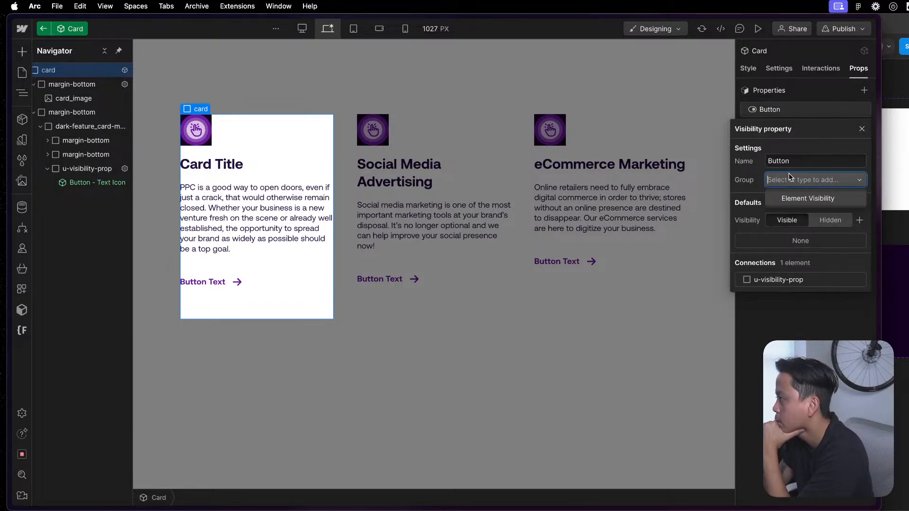
{"action": "left_click", "coordinate": [789, 197]}
{"action": "left_click", "coordinate": [799, 106]}
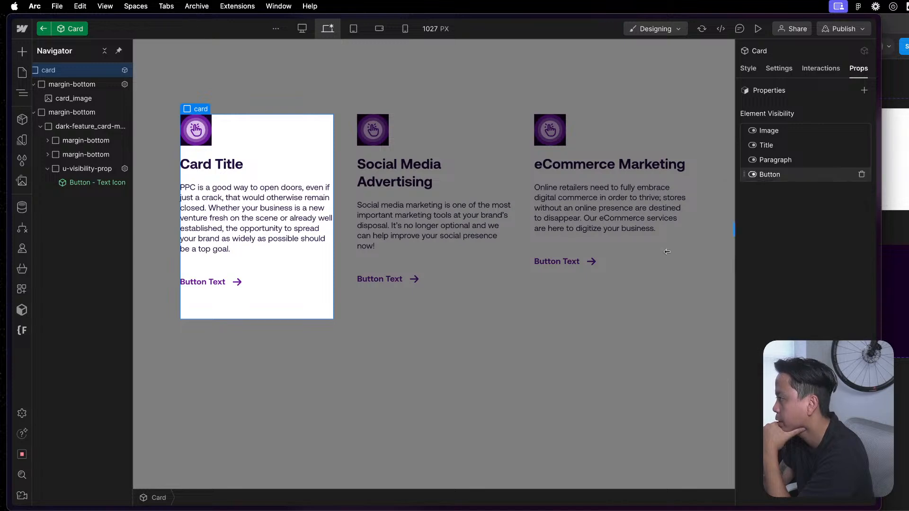
{"action": "key", "text": "ctrl+Up"}
{"action": "key", "text": "Escape"}
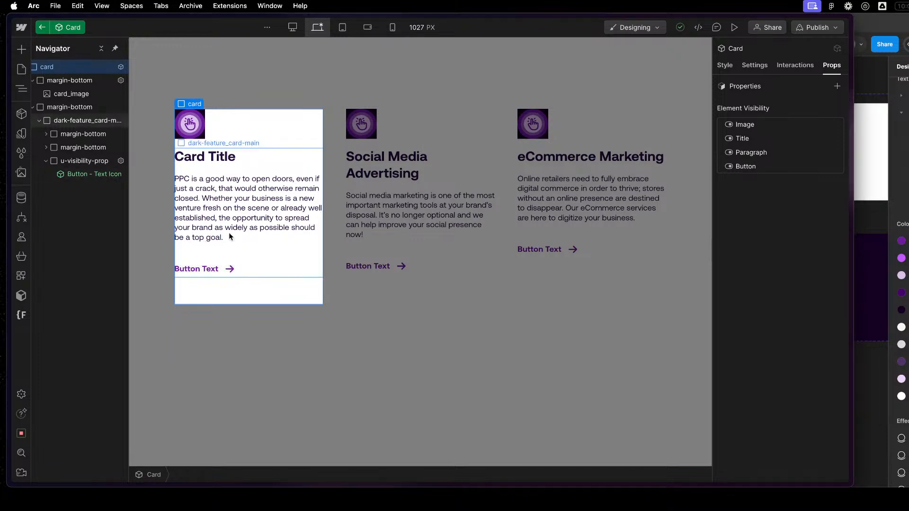
- Leave the Card component, delete the two old Card Item instances and duplicate the Card instance twice in their place
{"action": "left_click", "coordinate": [46, 161]}
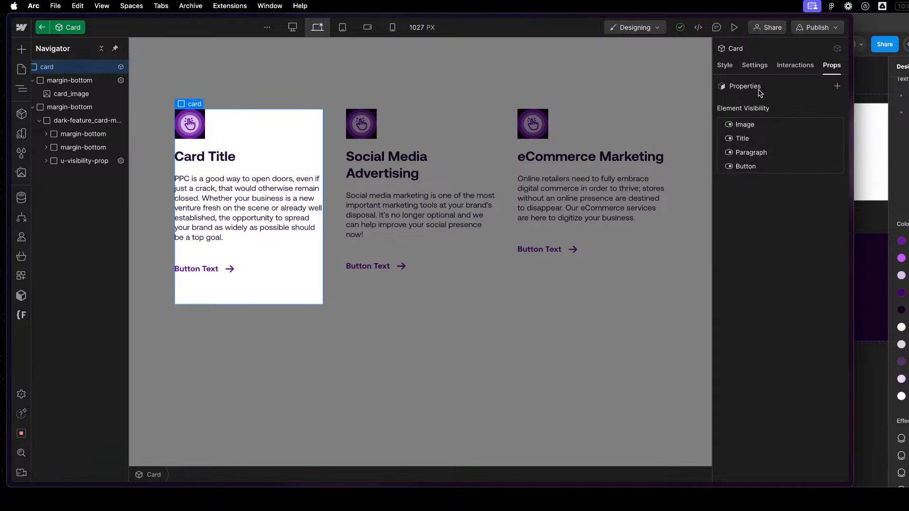
{"action": "left_click", "coordinate": [42, 27]}
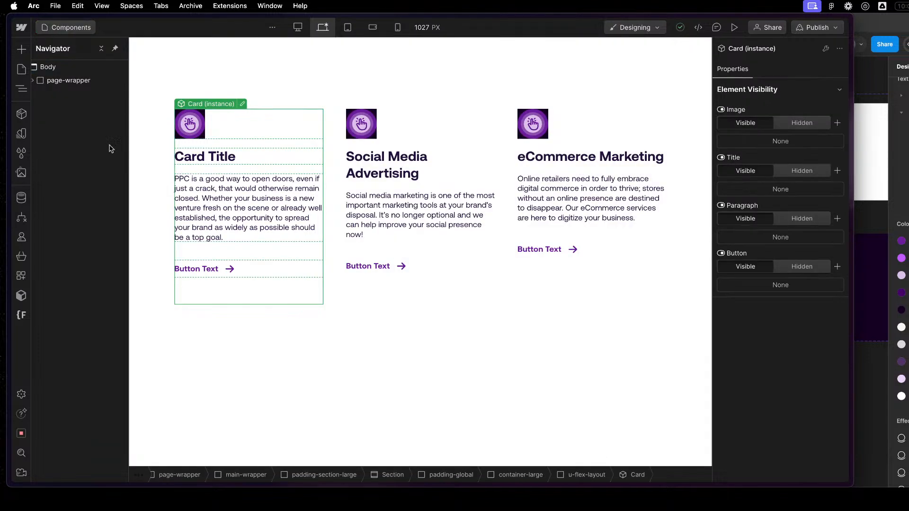
{"action": "left_click", "coordinate": [416, 280]}
{"action": "key", "text": "Delete"}
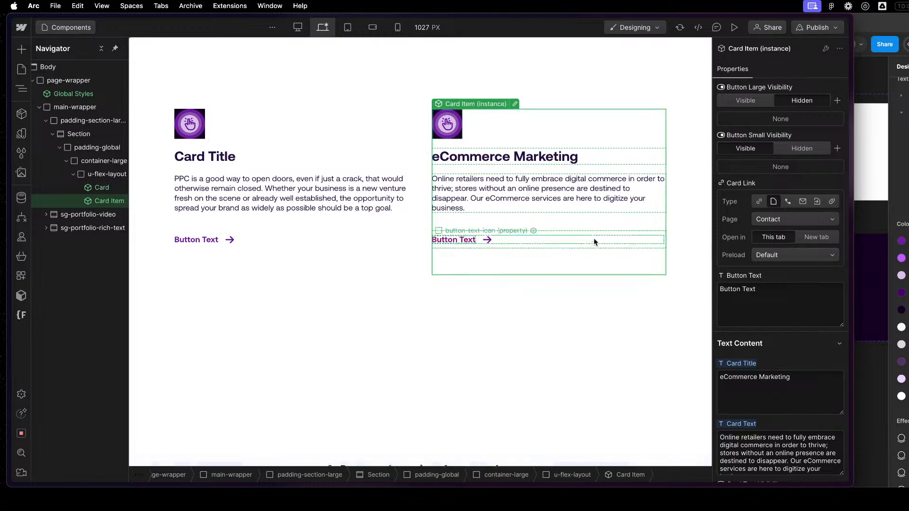
{"action": "key", "text": "Delete"}
{"action": "key", "text": "super+d"}
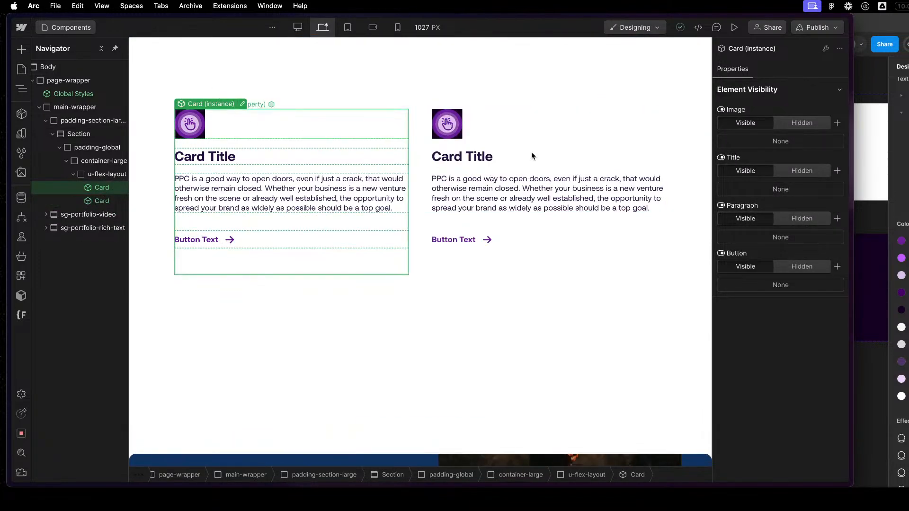
{"action": "key", "text": "super+d"}
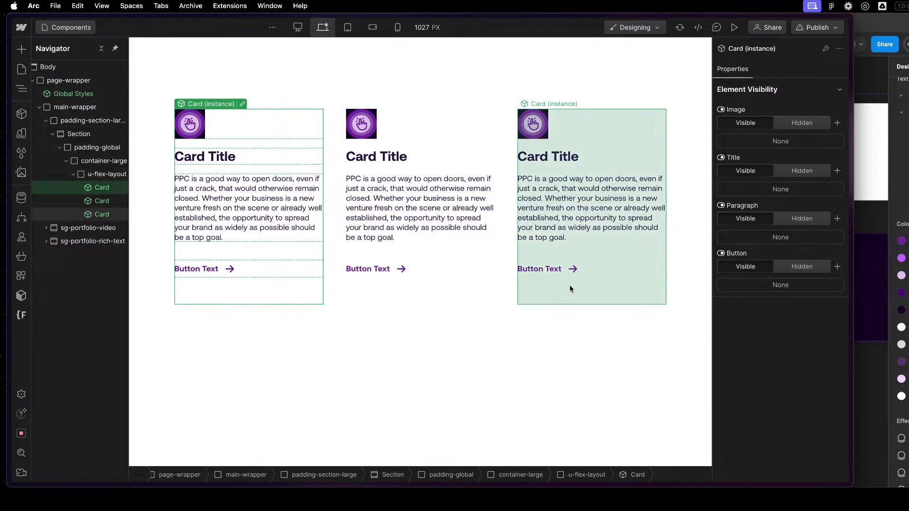
- Test hiding and showing the image, title, paragraph and button of the third Card instance
{"action": "left_click", "coordinate": [571, 286]}
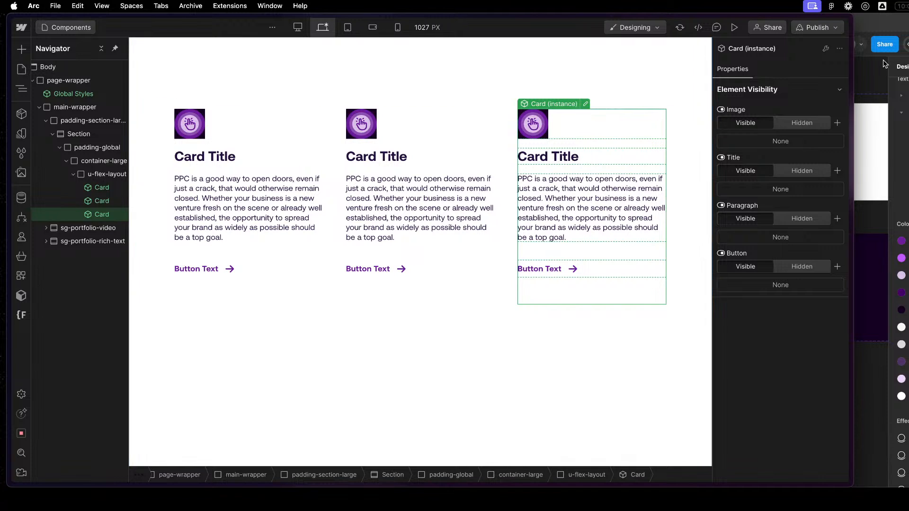
{"action": "left_click", "coordinate": [839, 89]}
{"action": "left_click", "coordinate": [838, 90]}
{"action": "left_click", "coordinate": [809, 123]}
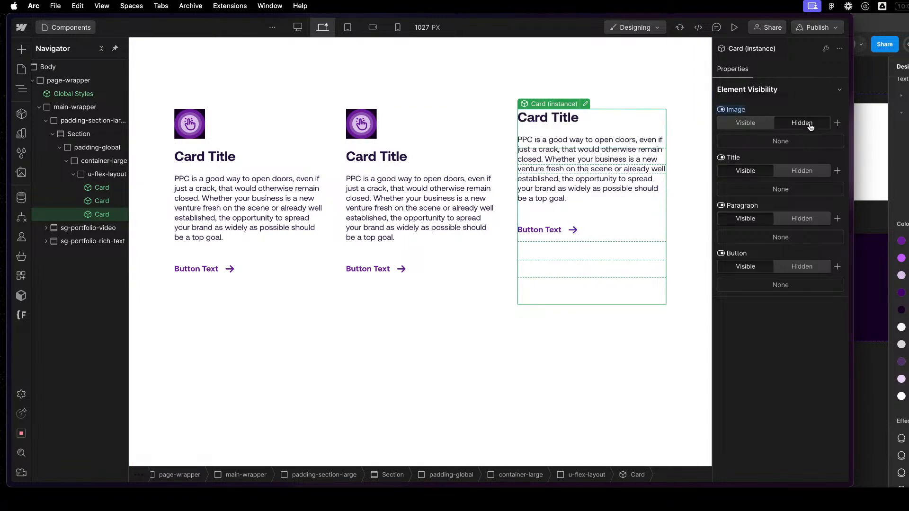
{"action": "left_click", "coordinate": [765, 126]}
{"action": "left_click", "coordinate": [798, 173]}
{"action": "left_click", "coordinate": [742, 172]}
{"action": "left_click", "coordinate": [782, 219]}
{"action": "left_click", "coordinate": [769, 219]}
{"action": "left_click", "coordinate": [790, 267]}
{"action": "left_click", "coordinate": [738, 270]}
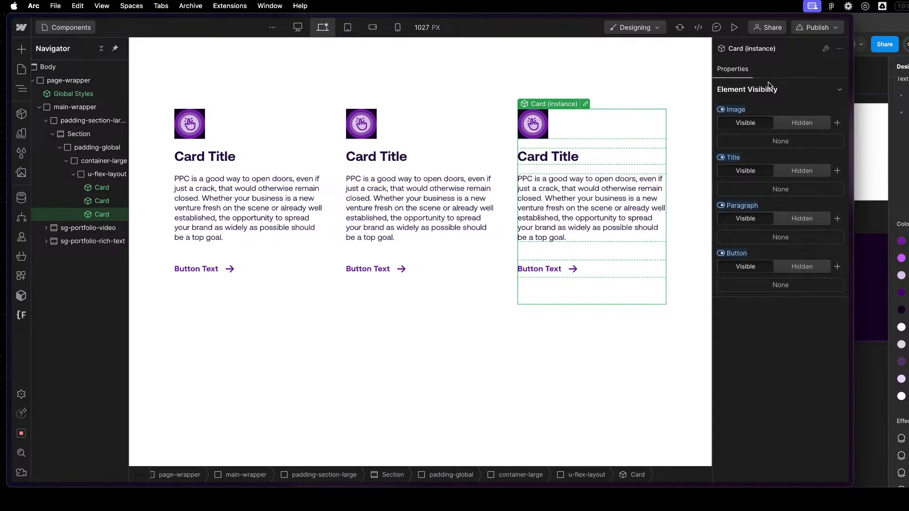
{"action": "left_click", "coordinate": [839, 91]}
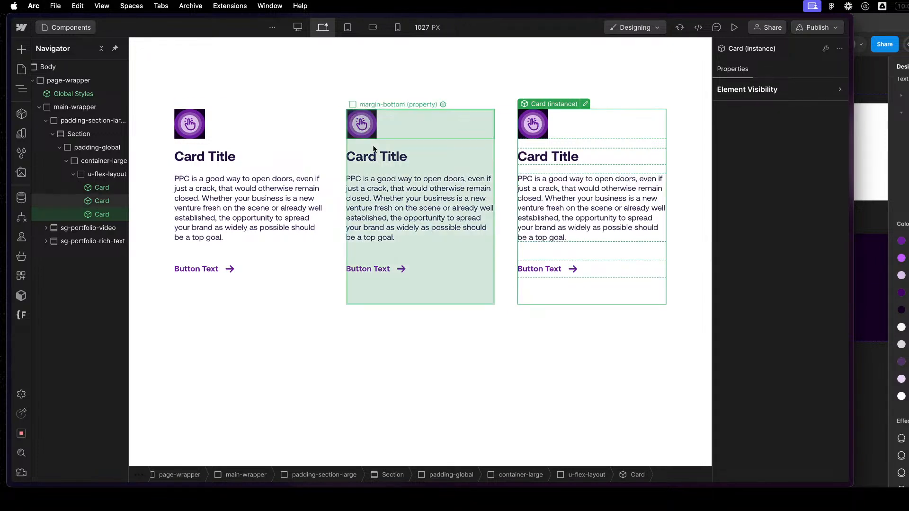
- Open the Card component for editing from the first instance and select its root card element
{"action": "left_click", "coordinate": [294, 149]}
{"action": "double_click", "coordinate": [239, 99]}
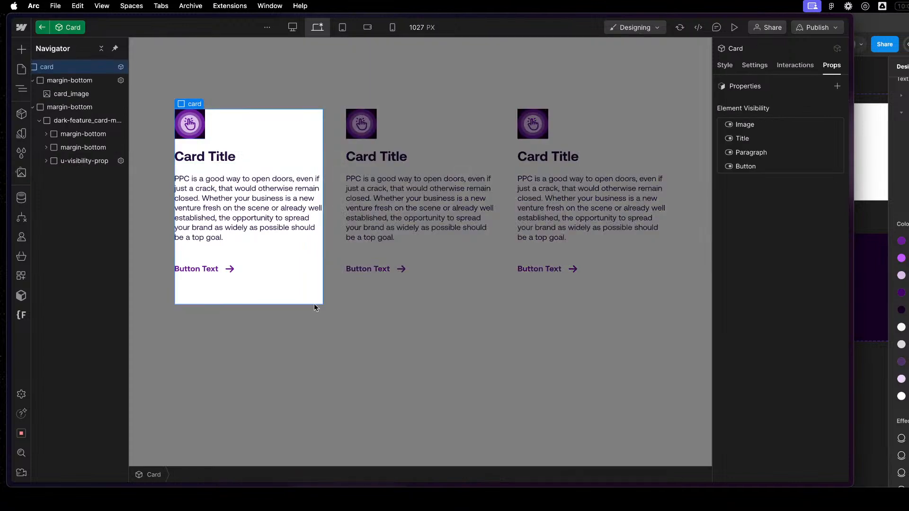
{"action": "left_click", "coordinate": [252, 183]}
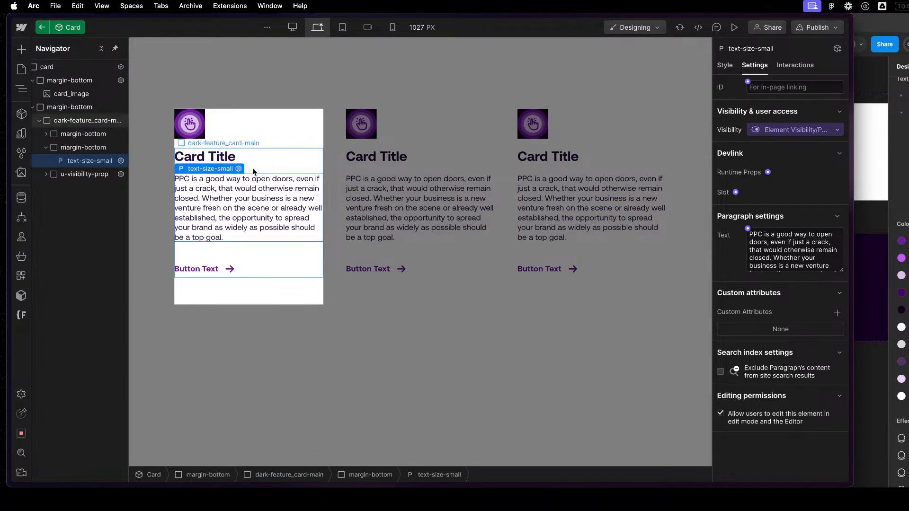
{"action": "left_click", "coordinate": [258, 124]}
{"action": "left_click", "coordinate": [50, 108]}
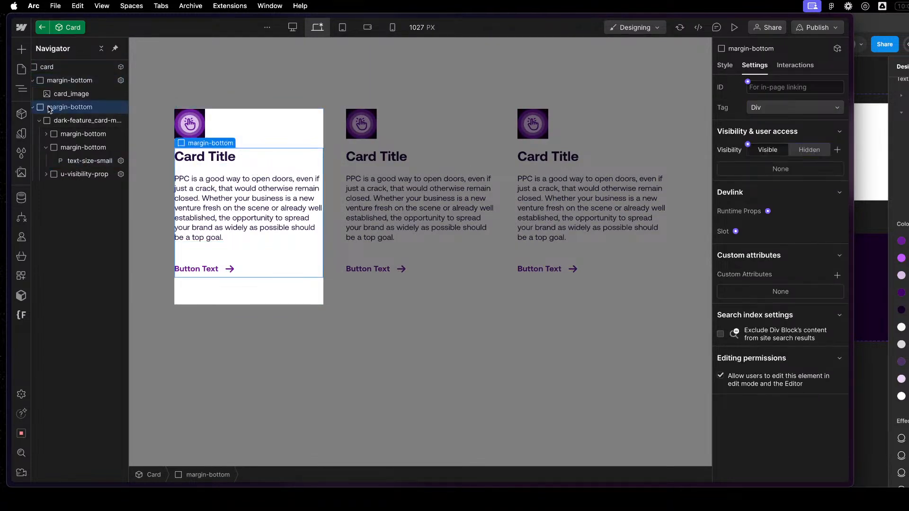
{"action": "left_click", "coordinate": [301, 287]}
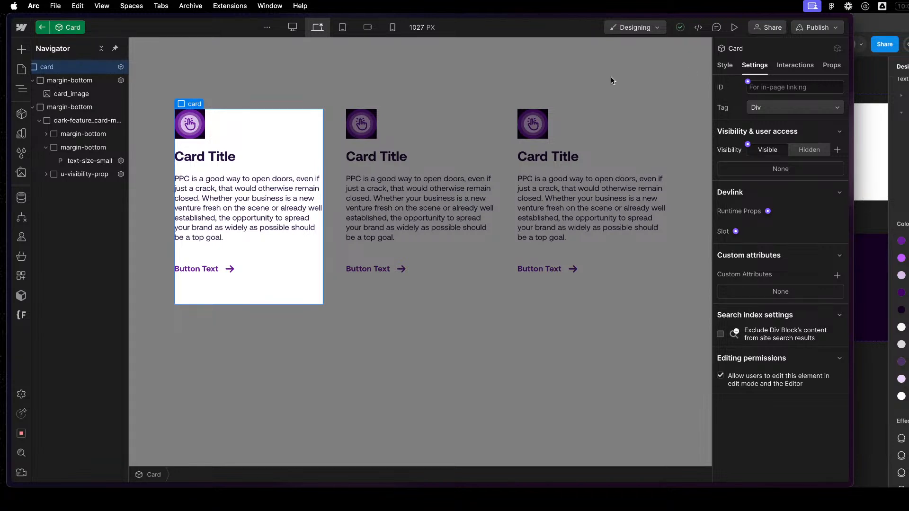
- Create an image property named Card Image and connect it to the card_image element's image source
{"action": "left_click", "coordinate": [202, 132]}
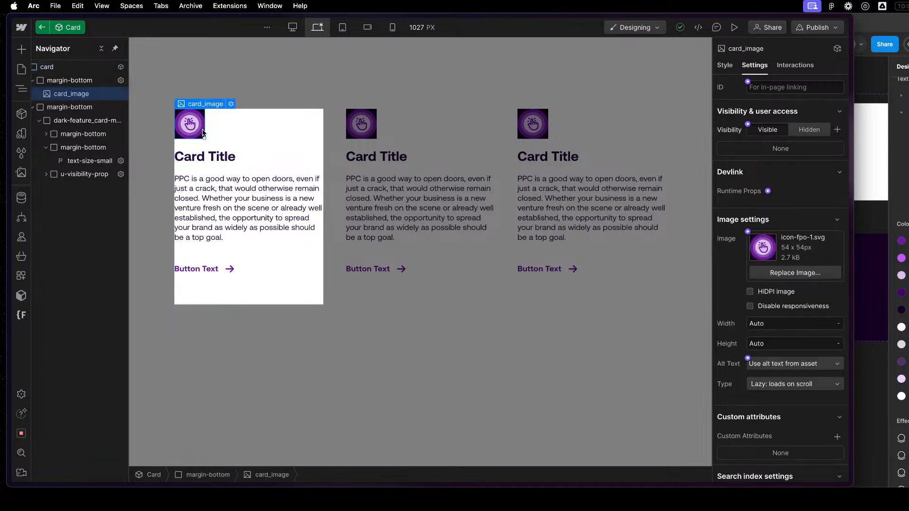
{"action": "left_click", "coordinate": [231, 104]}
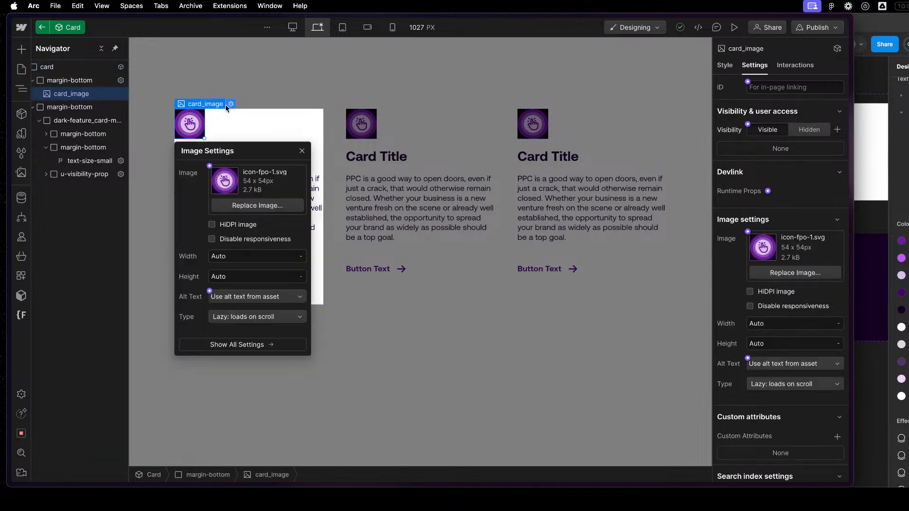
{"action": "left_click", "coordinate": [210, 166]}
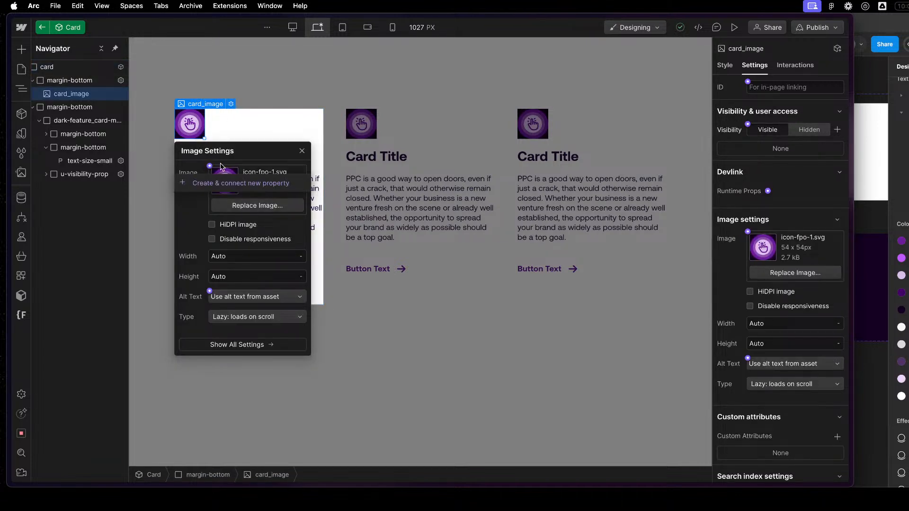
{"action": "left_click", "coordinate": [242, 184]}
{"action": "key", "text": "super+a"}
{"action": "type", "text": "Image"}
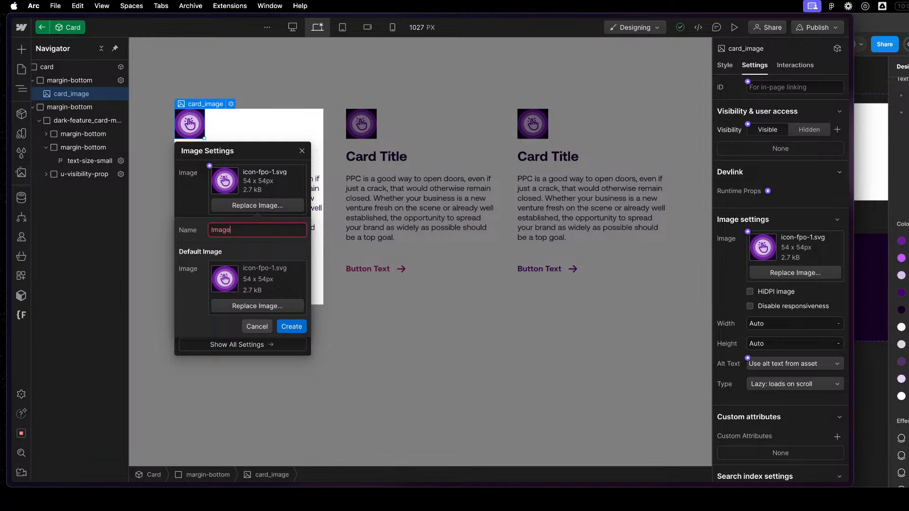
{"action": "key", "text": "super+a"}
{"action": "type", "text": "Card I"}
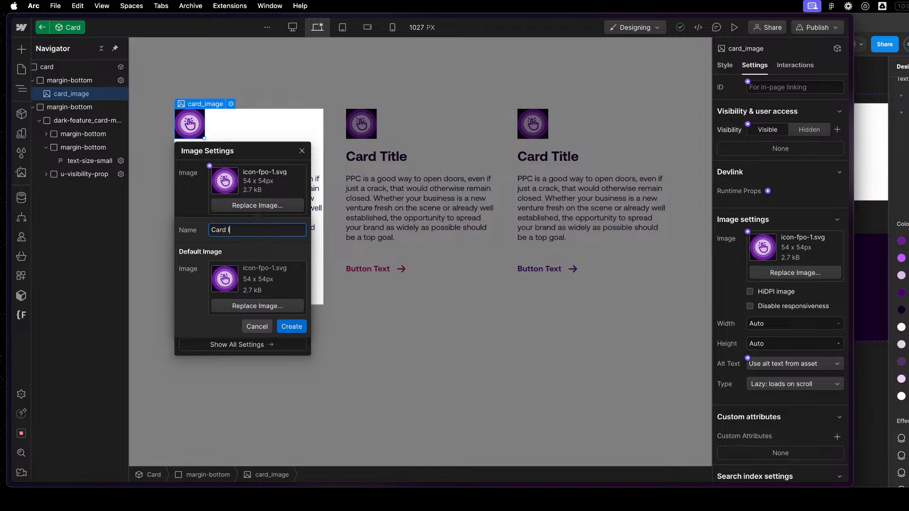
{"action": "type", "text": "mage"}
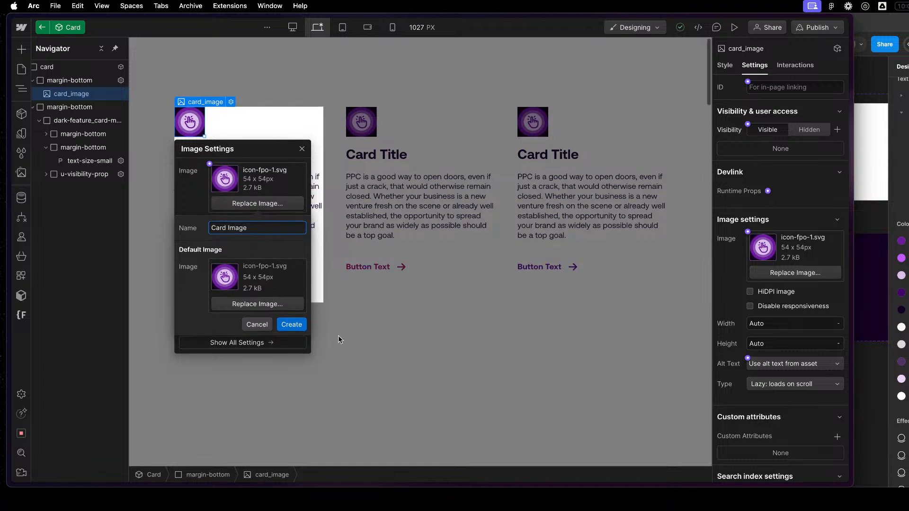
{"action": "left_click", "coordinate": [292, 327]}
{"action": "left_click", "coordinate": [301, 148]}
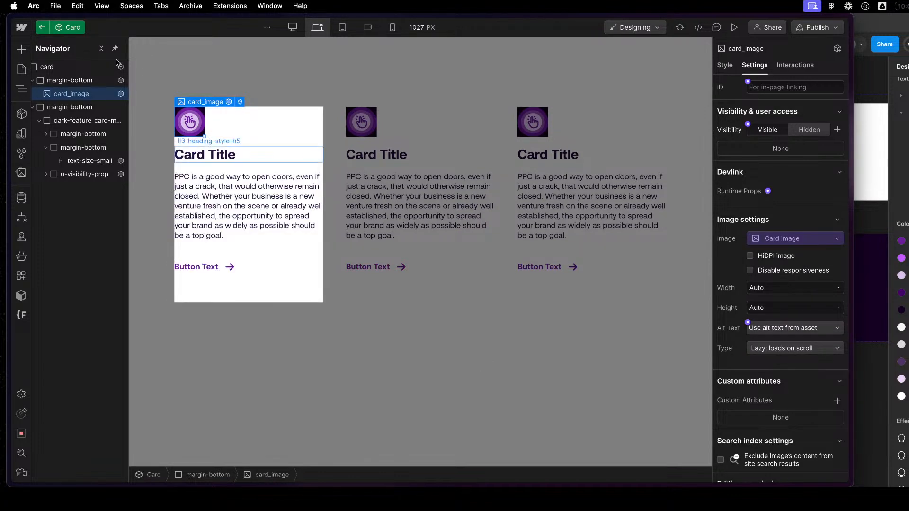
- Rename the image wrapper's visibility property to Visibility - Image within the Element Visibility group
{"action": "left_click", "coordinate": [90, 68]}
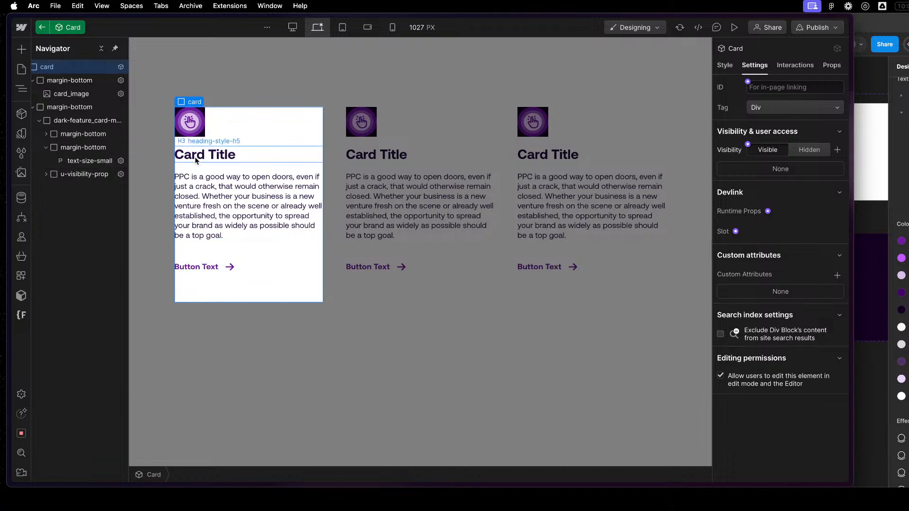
{"action": "left_click", "coordinate": [301, 135]}
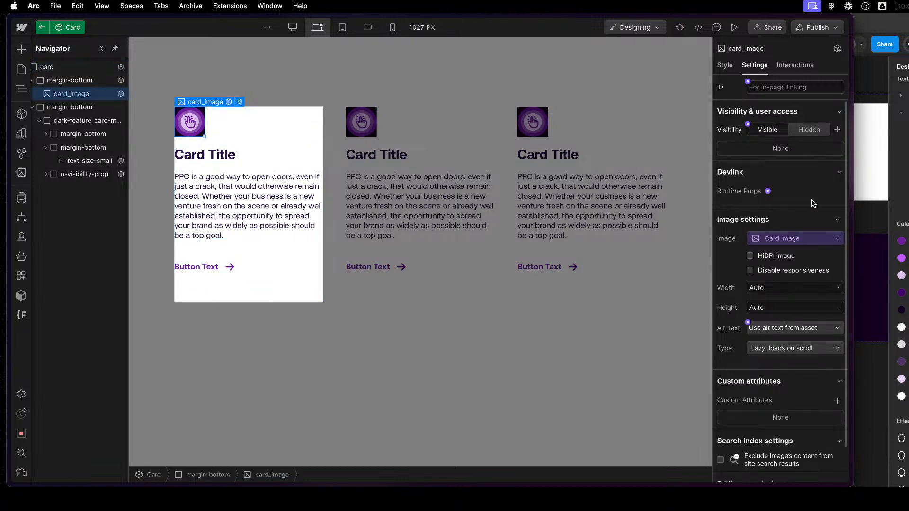
{"action": "left_click", "coordinate": [266, 137]}
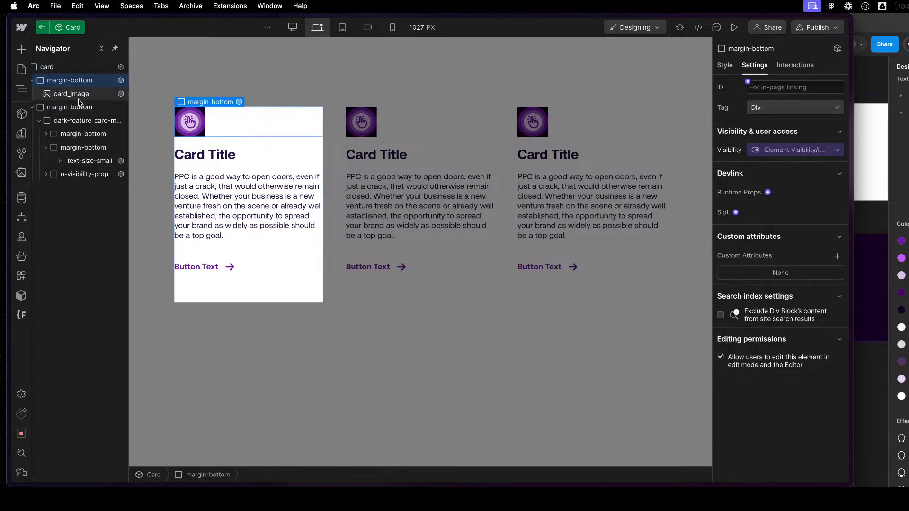
{"action": "left_click", "coordinate": [780, 151]}
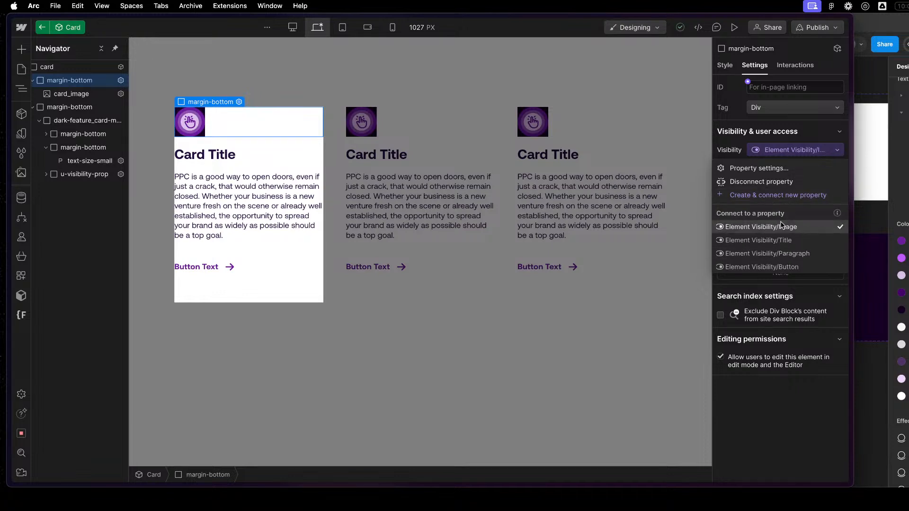
{"action": "left_click", "coordinate": [774, 169]}
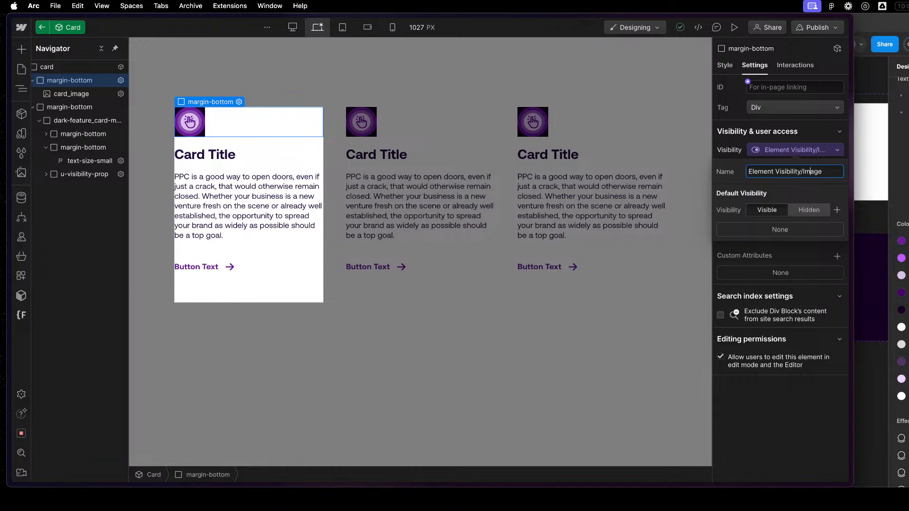
{"action": "type", "text": "Visibility -"}
{"action": "left_click", "coordinate": [838, 464]}
- Check the group assignment of the Visibility - Image property among the Card component's properties
{"action": "mouse_move", "coordinate": [54, 56]}
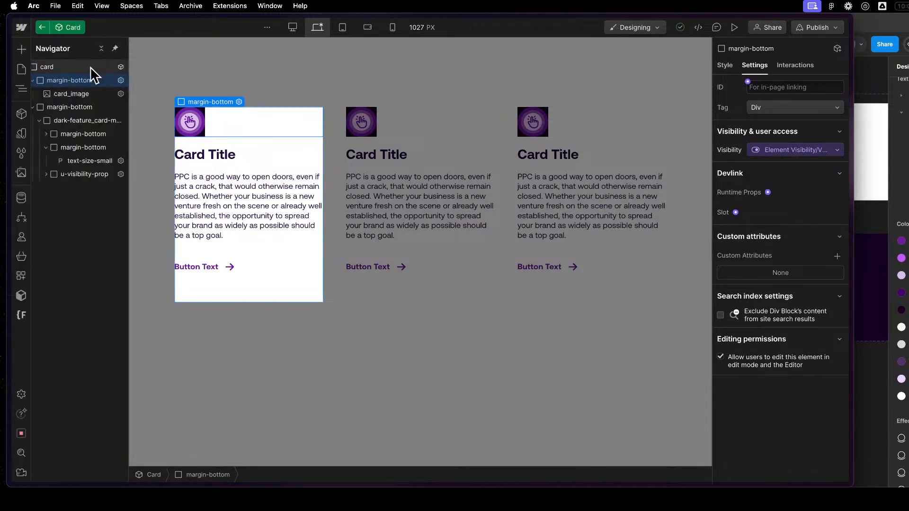
{"action": "left_click", "coordinate": [101, 68]}
{"action": "left_click", "coordinate": [832, 66]}
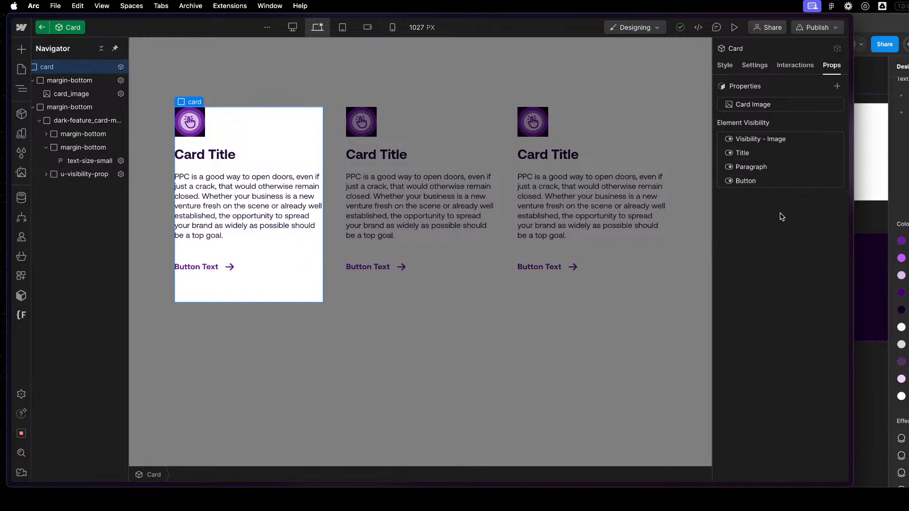
{"action": "left_click", "coordinate": [787, 140]}
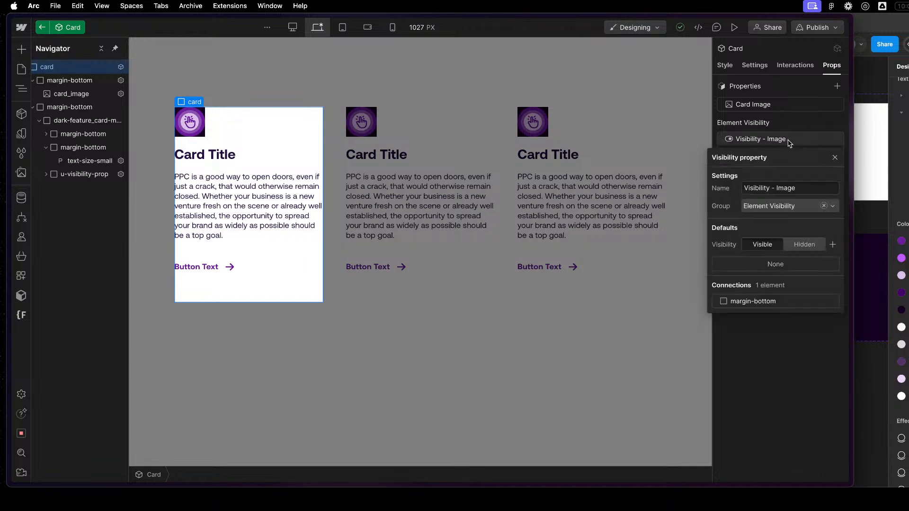
{"action": "left_click", "coordinate": [782, 210]}
{"action": "left_click", "coordinate": [776, 221]}
{"action": "left_click", "coordinate": [781, 377]}
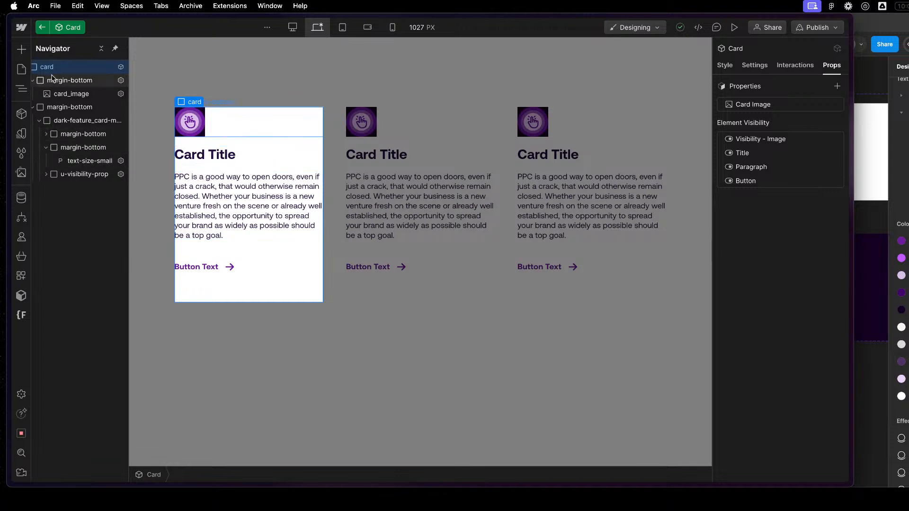
- Inspect the visibility settings of the title heading, its wrapper and the image's wrapper, including the image visibility property's name and default
{"action": "left_click", "coordinate": [232, 154]}
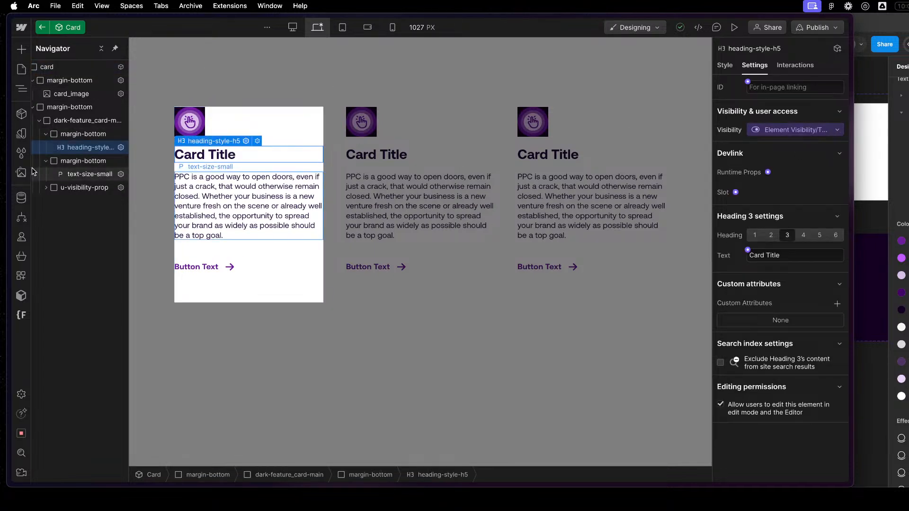
{"action": "left_click", "coordinate": [83, 136]}
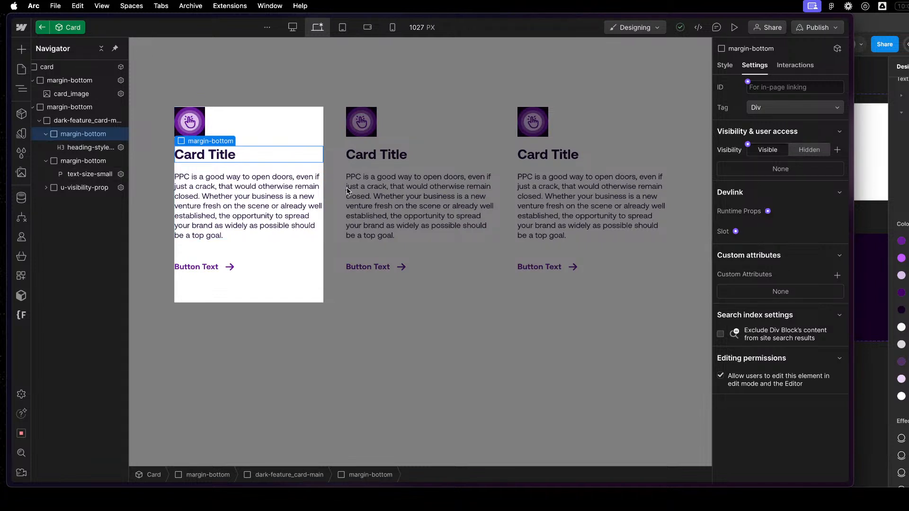
{"action": "left_click", "coordinate": [209, 119]}
{"action": "left_click", "coordinate": [194, 120]}
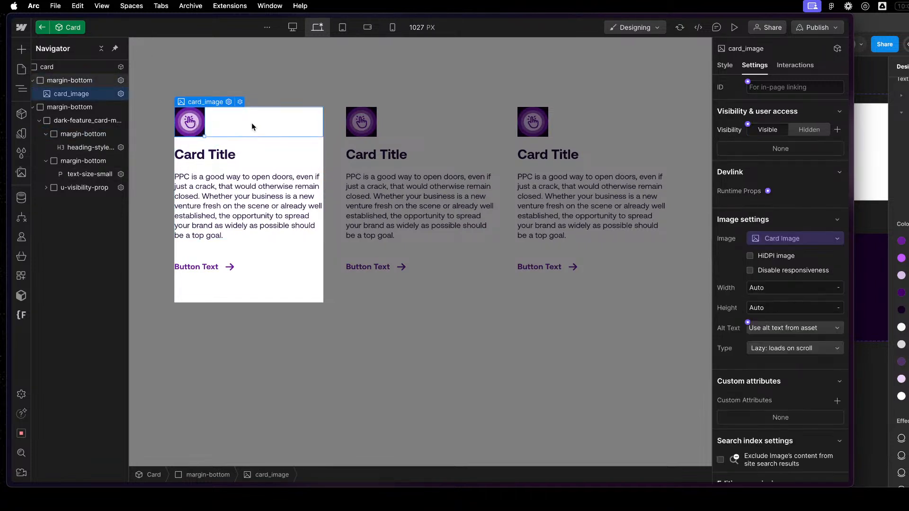
{"action": "left_click", "coordinate": [250, 124]}
{"action": "left_click", "coordinate": [791, 149]}
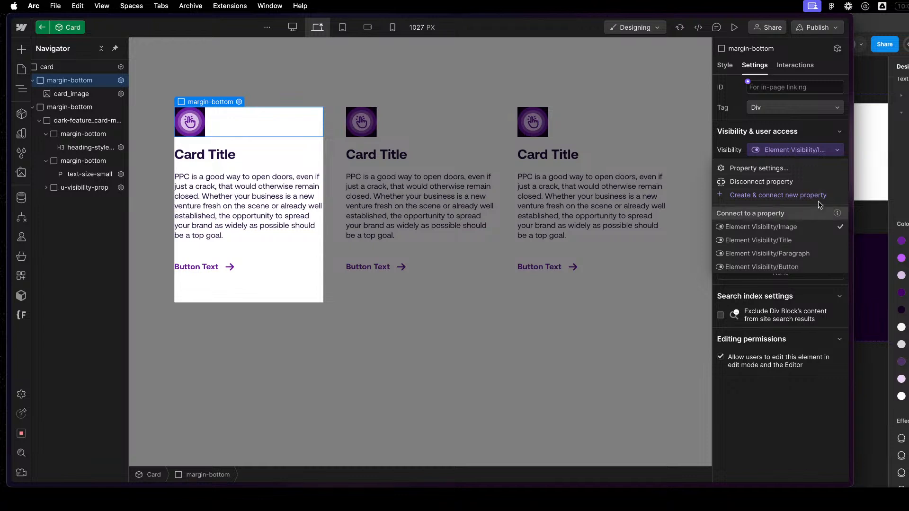
{"action": "left_click", "coordinate": [816, 168]}
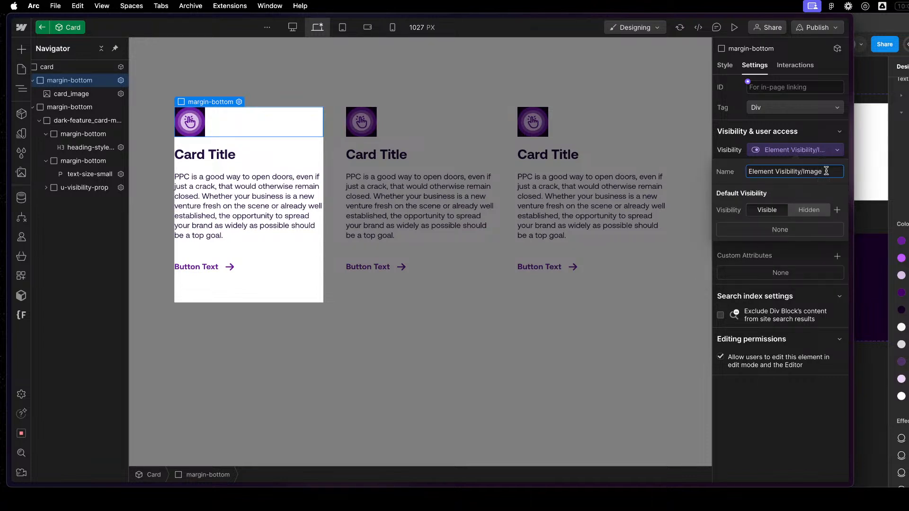
{"action": "key", "text": "Escape"}
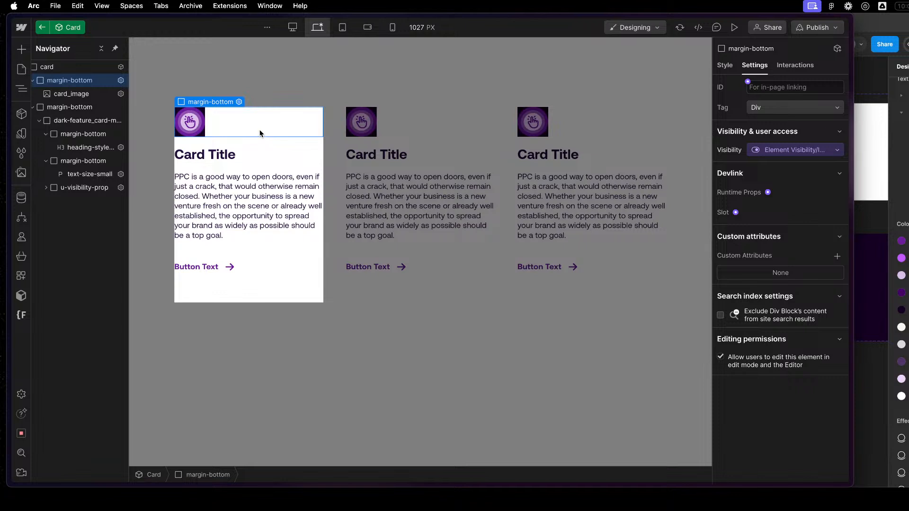
- Rename the Card Image property connected to the card_image element to Image - Asset
{"action": "left_click", "coordinate": [199, 129]}
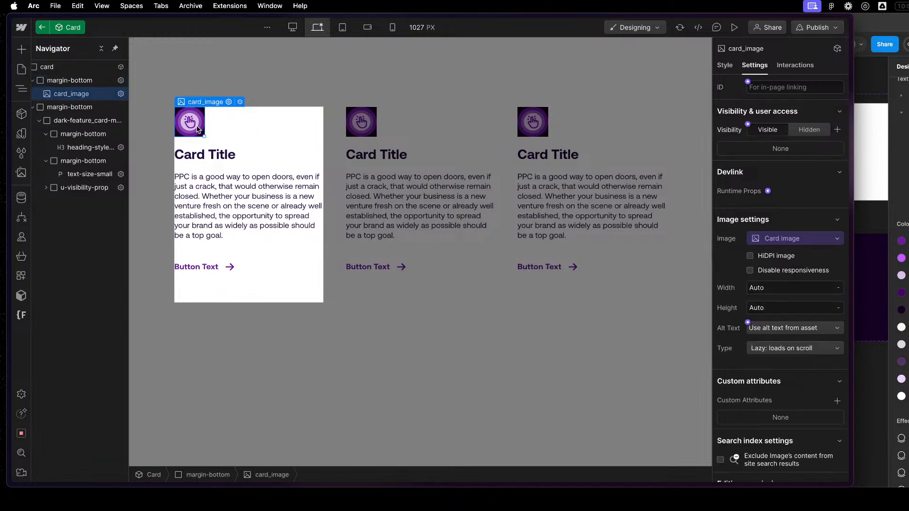
{"action": "left_click", "coordinate": [776, 242]}
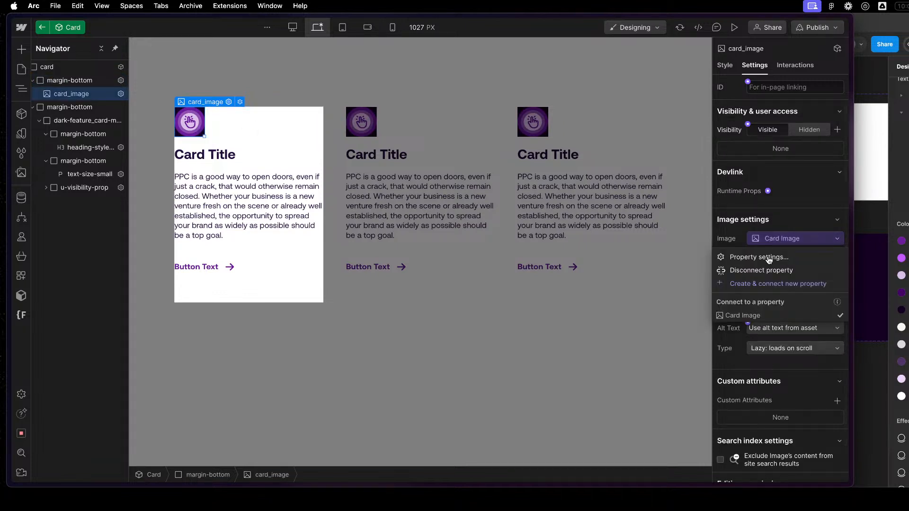
{"action": "left_click", "coordinate": [771, 259]}
{"action": "key", "text": "super+a"}
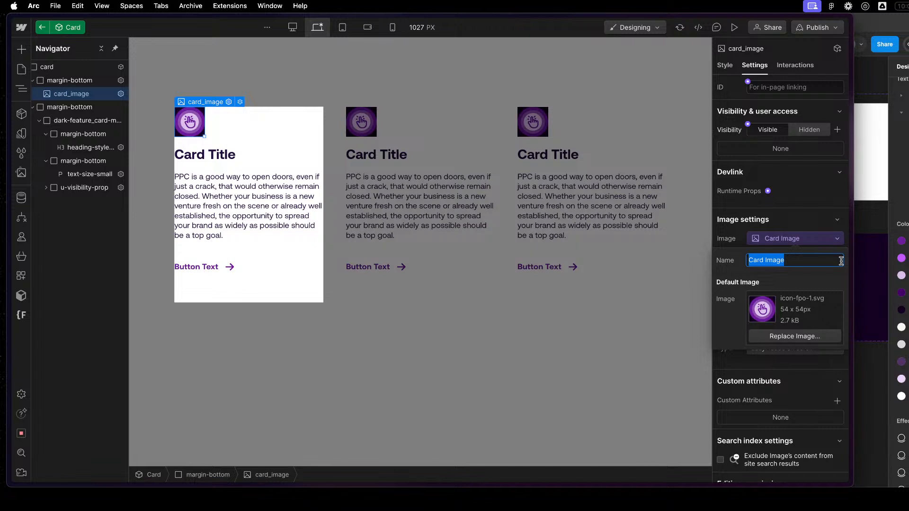
{"action": "type", "text": "Image -"}
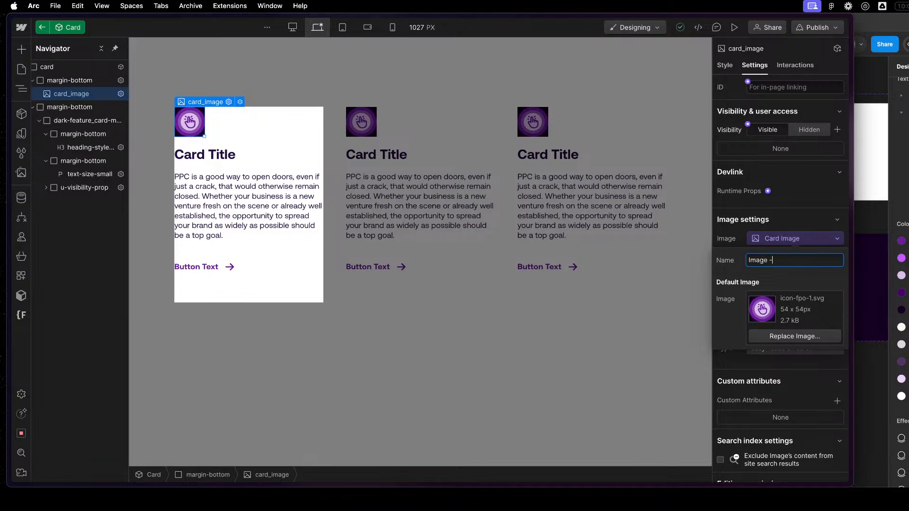
{"action": "left_click", "coordinate": [811, 221]}
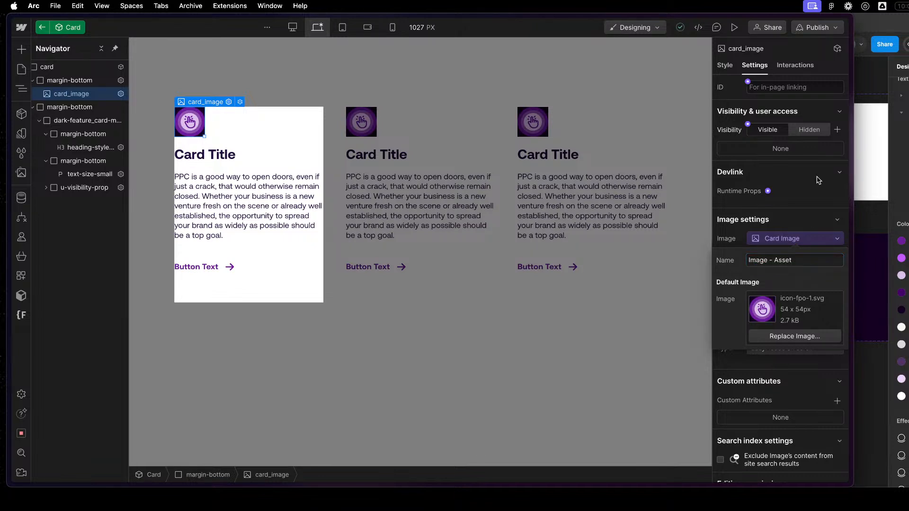
- Create a multiline text property named Title - Text and connect it to the Card Title heading's text
{"action": "left_click", "coordinate": [254, 157]}
{"action": "left_click", "coordinate": [257, 140]}
{"action": "left_click", "coordinate": [210, 211]}
{"action": "left_click", "coordinate": [223, 228]}
{"action": "type", "text": "Card"}
{"action": "key", "text": "super+a"}
{"action": "type", "text": "Title -"}
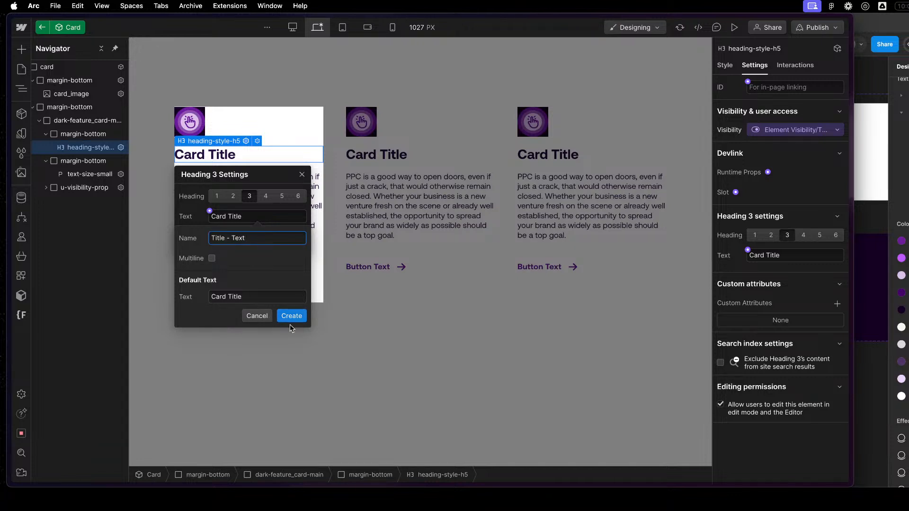
{"action": "left_click", "coordinate": [212, 258]}
{"action": "left_click", "coordinate": [290, 351]}
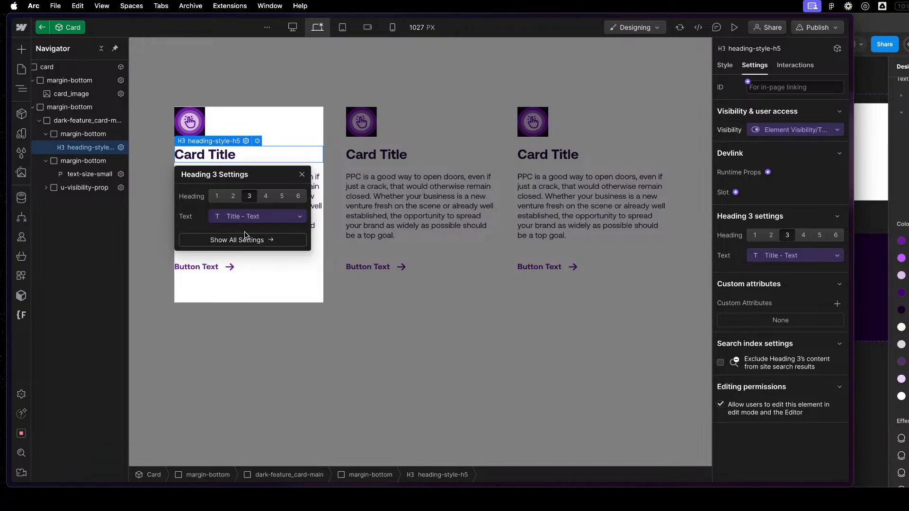
{"action": "left_click", "coordinate": [301, 174]}
- Create a multiline text property named Paragraph - Text and connect it to the text-size-small paragraph's text
{"action": "left_click", "coordinate": [238, 188]}
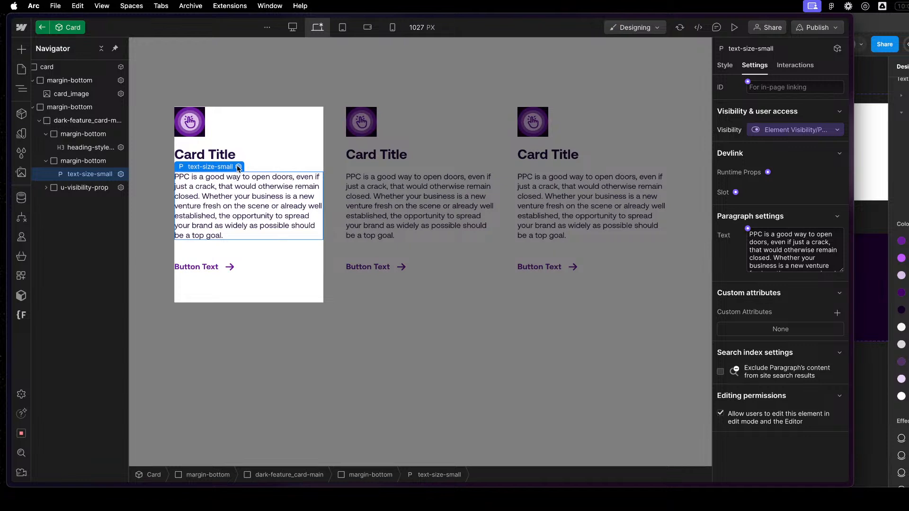
{"action": "left_click", "coordinate": [747, 229]}
{"action": "left_click", "coordinate": [753, 250]}
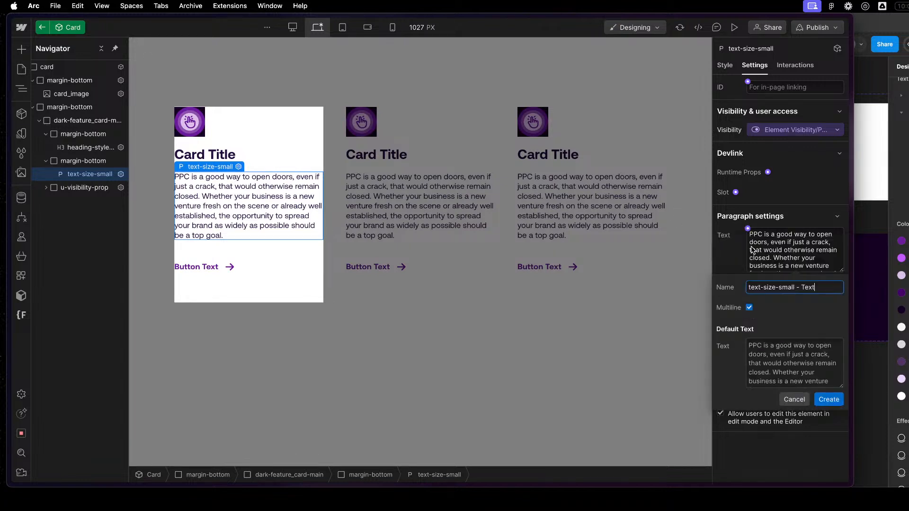
{"action": "key", "text": "super+a"}
{"action": "type", "text": "Paragraph - T"}
{"action": "left_click", "coordinate": [828, 400]}
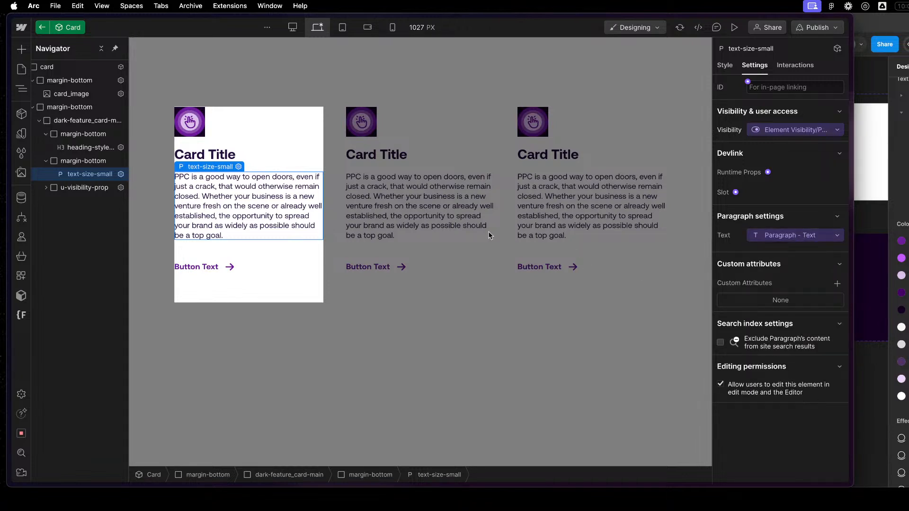
- Create a multiline text property named Button - Text and connect it to the nested Button - Text Icon instance's text
{"action": "left_click", "coordinate": [205, 266]}
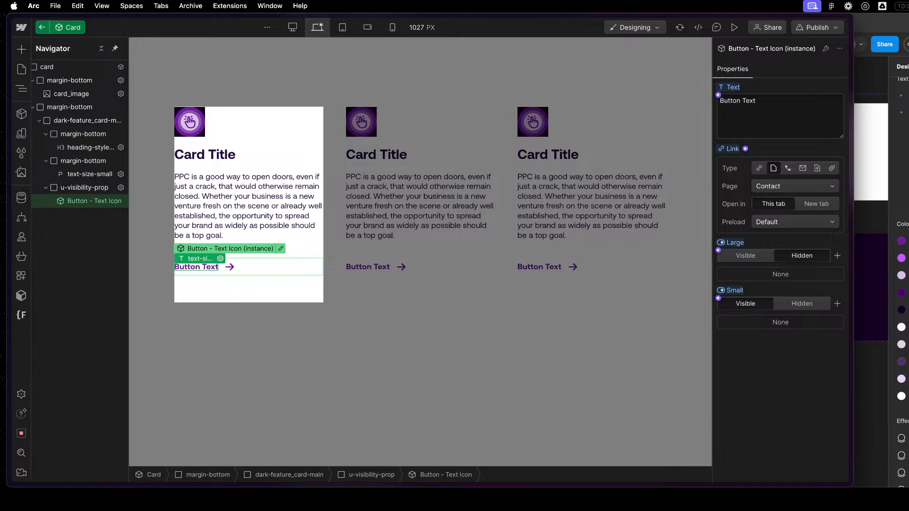
{"action": "left_click", "coordinate": [719, 95]}
{"action": "left_click", "coordinate": [744, 114]}
{"action": "type", "text": "Button - Text"}
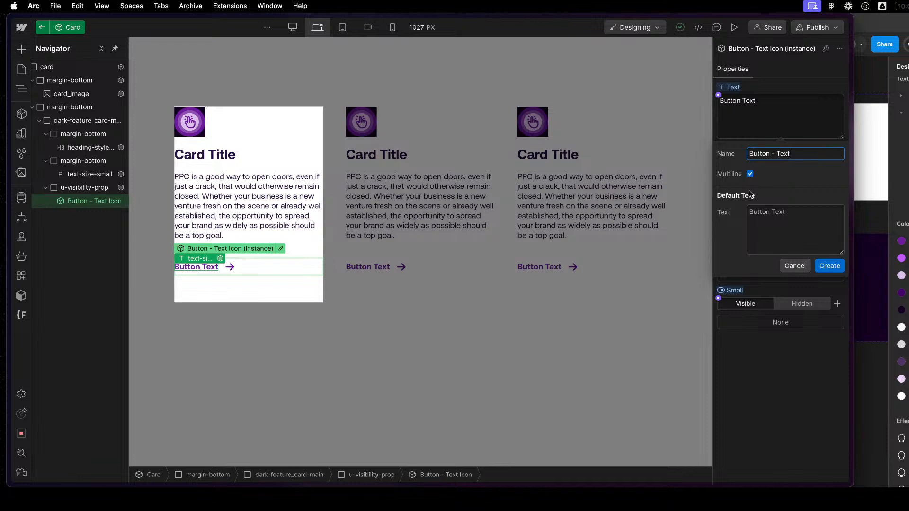
{"action": "left_click", "coordinate": [829, 265]}
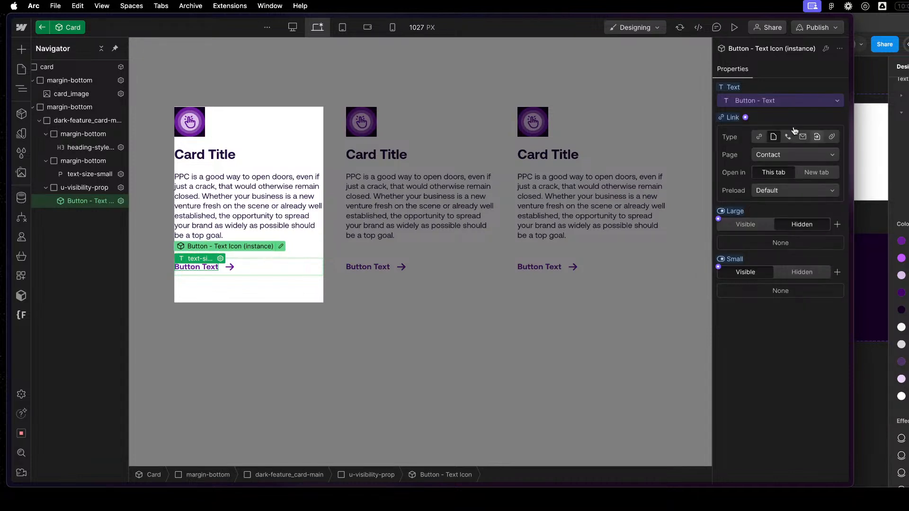
- Create a link property named Button Link and connect it to the nested button instance's link
{"action": "left_click", "coordinate": [746, 118]}
{"action": "left_click", "coordinate": [756, 138]}
{"action": "key", "text": "super+a"}
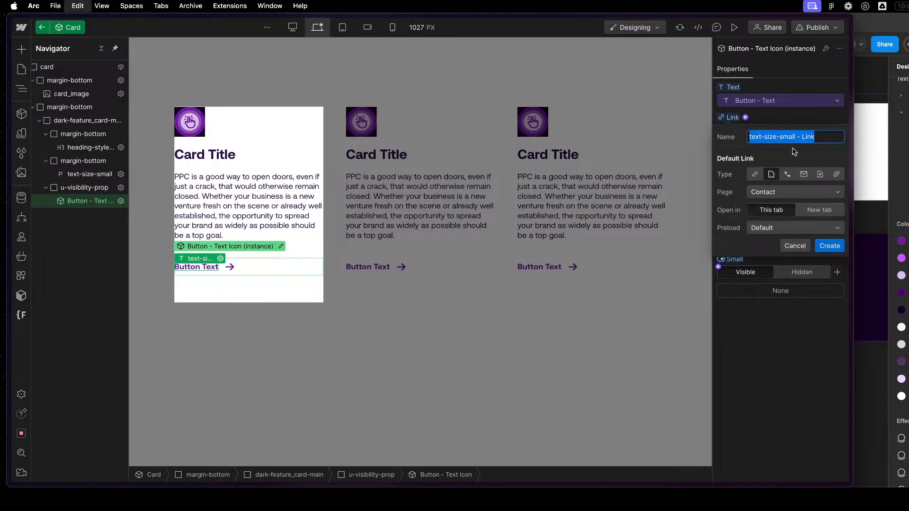
{"action": "type", "text": "Button Link"}
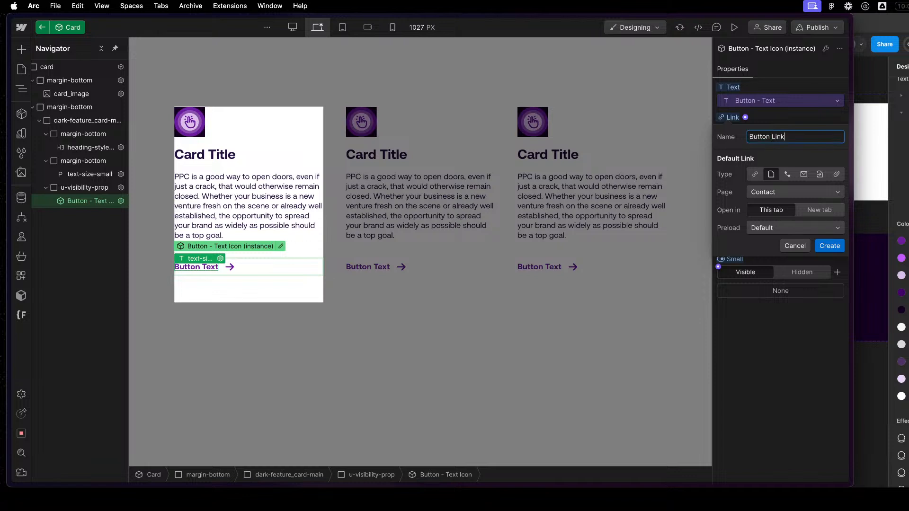
{"action": "left_click", "coordinate": [828, 246]}
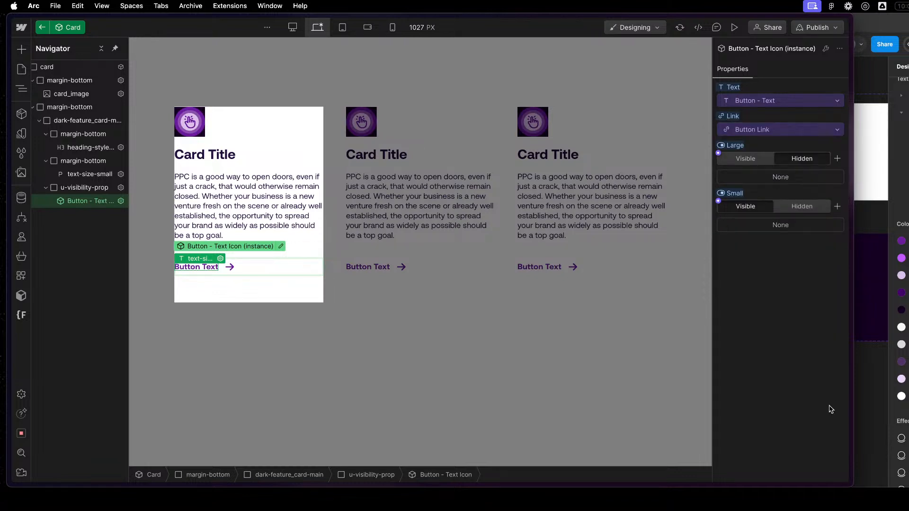
- Leave the Card component and select the first Card instance to review its content properties
{"action": "left_click", "coordinate": [533, 362]}
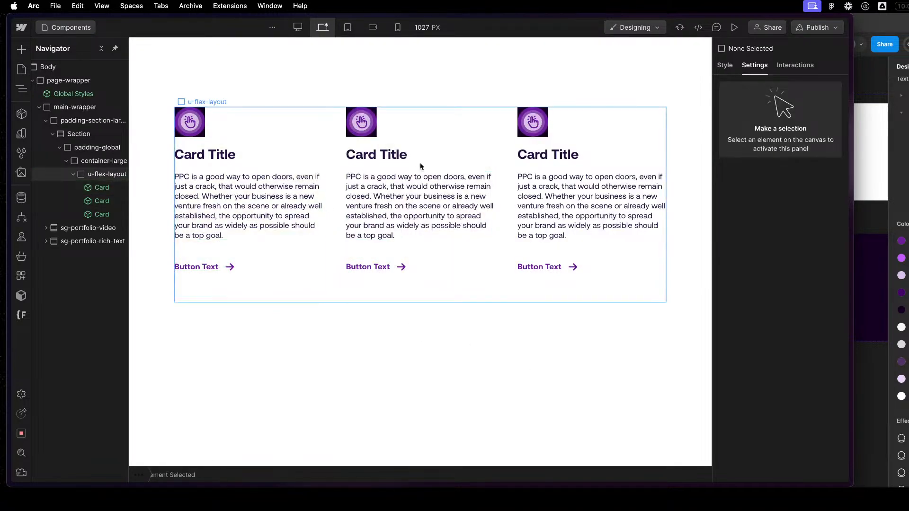
{"action": "left_click", "coordinate": [416, 169]}
{"action": "left_click", "coordinate": [245, 117]}
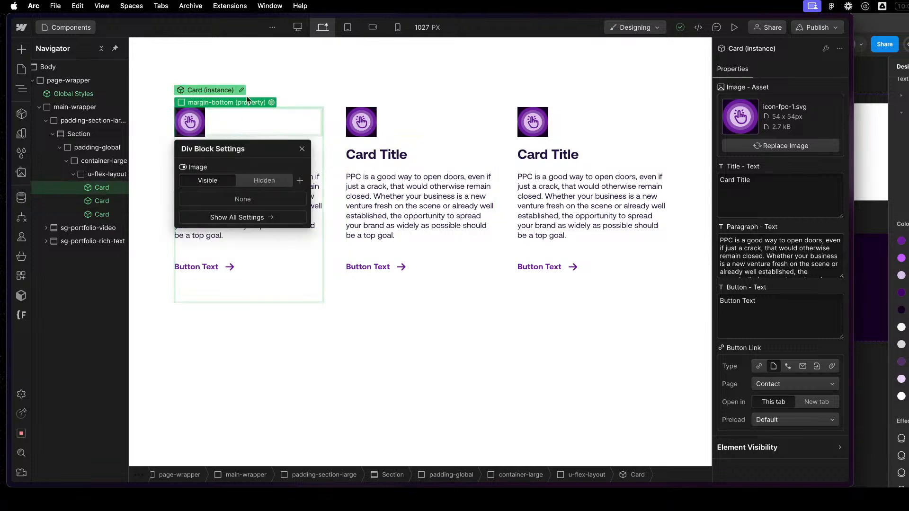
- Reopen the Card component for editing and assign the Image - Asset property to a new group named Content
{"action": "left_click", "coordinate": [242, 90]}
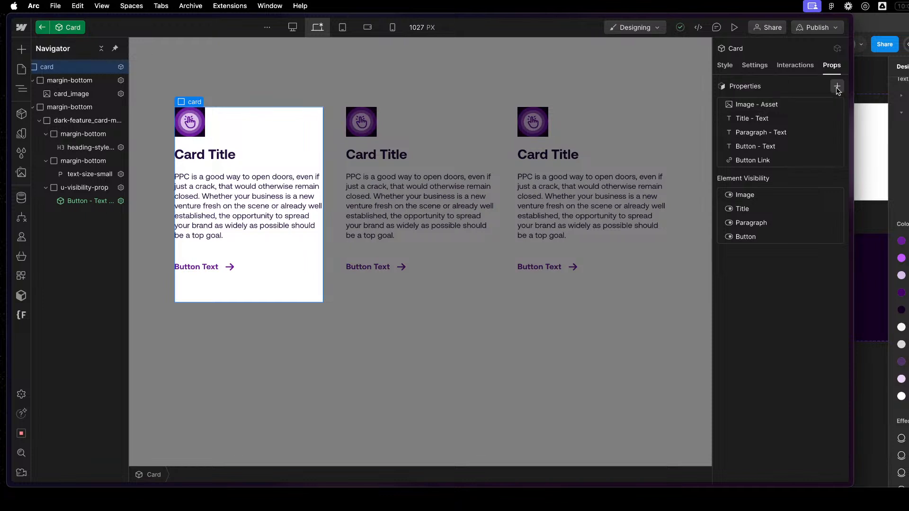
{"action": "left_click", "coordinate": [764, 105]}
{"action": "left_click", "coordinate": [775, 174]}
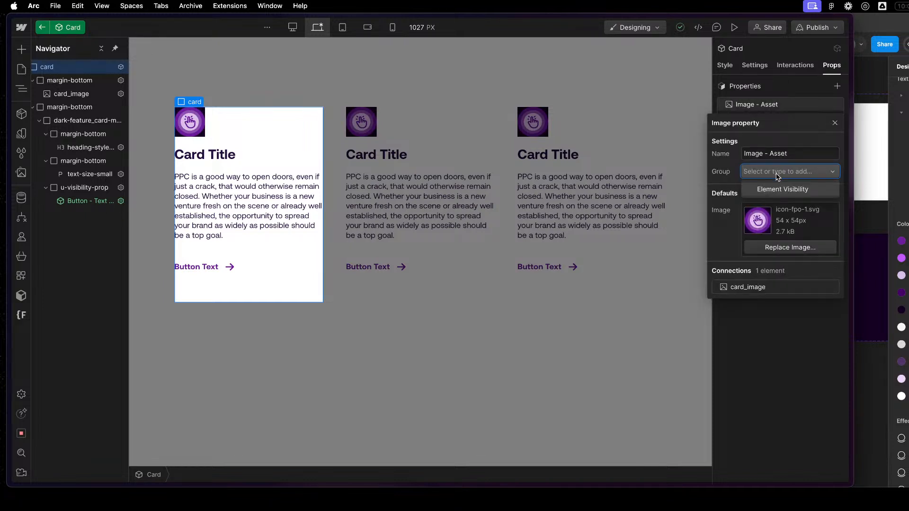
{"action": "type", "text": "Content"}
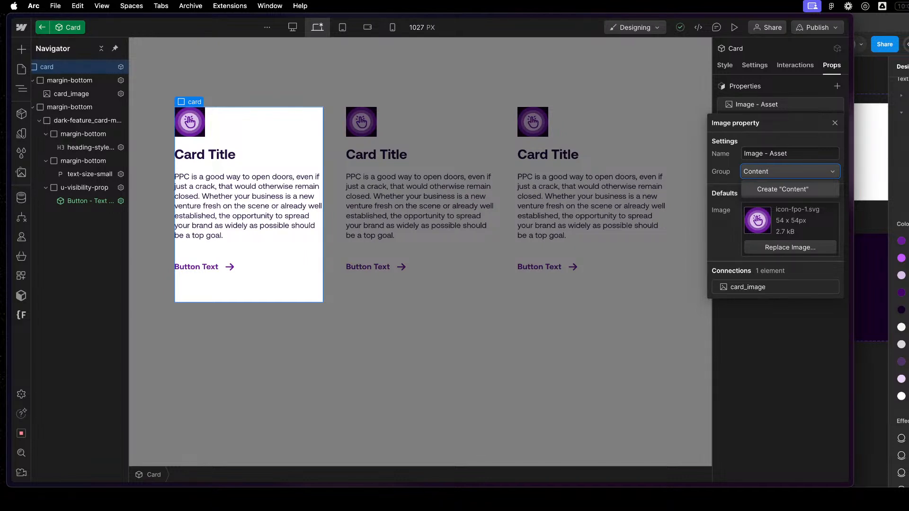
{"action": "key", "text": "Return"}
{"action": "left_click", "coordinate": [835, 278]}
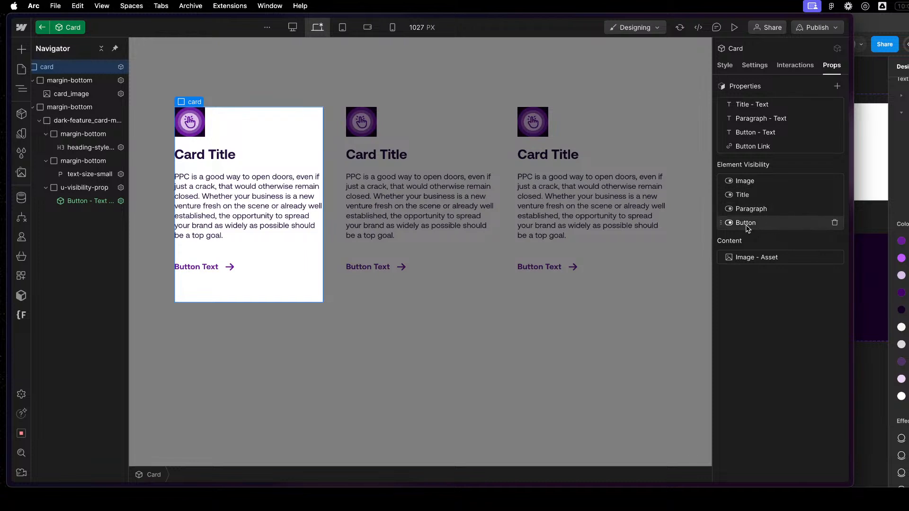
- Assign the Title - Text and Paragraph - Text properties to the Content group
{"action": "left_click", "coordinate": [752, 105]}
{"action": "left_click", "coordinate": [759, 173]}
{"action": "left_click", "coordinate": [763, 201]}
{"action": "left_click", "coordinate": [769, 105]}
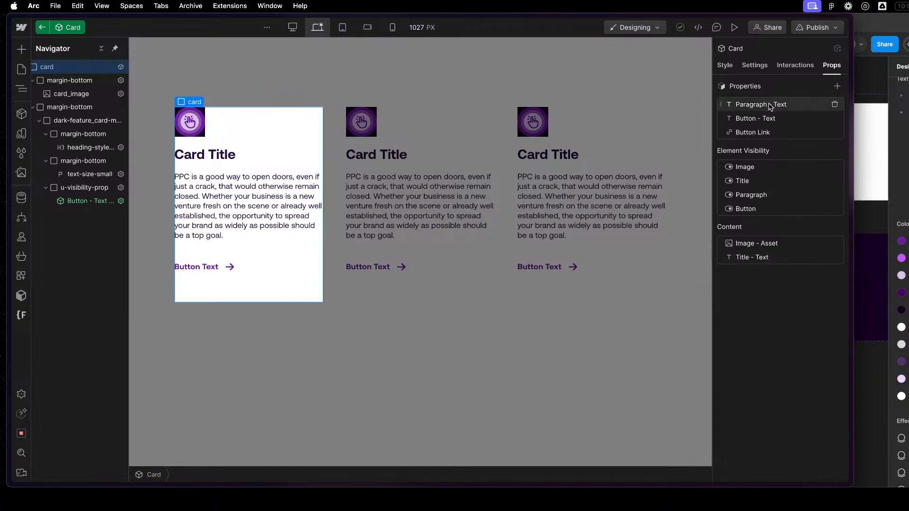
{"action": "left_click", "coordinate": [769, 105]}
{"action": "left_click", "coordinate": [769, 171]}
{"action": "left_click", "coordinate": [767, 201]}
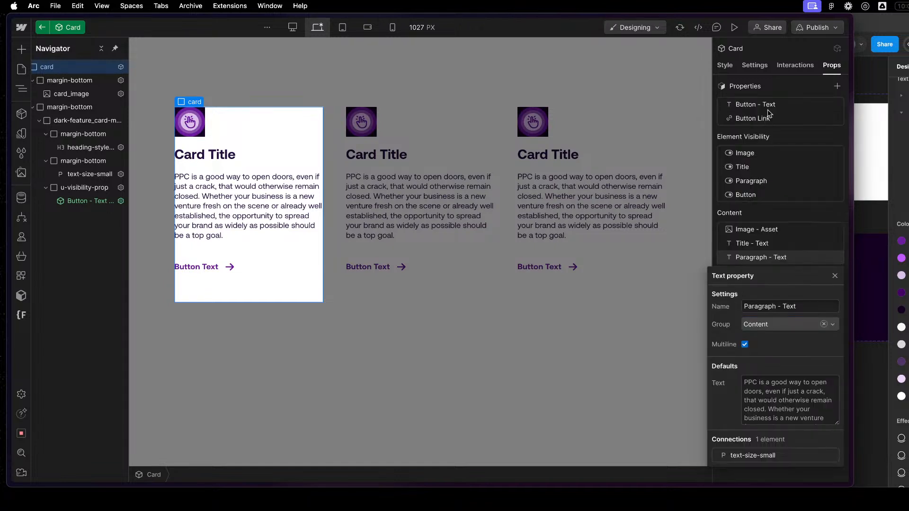
{"action": "left_click", "coordinate": [769, 114]}
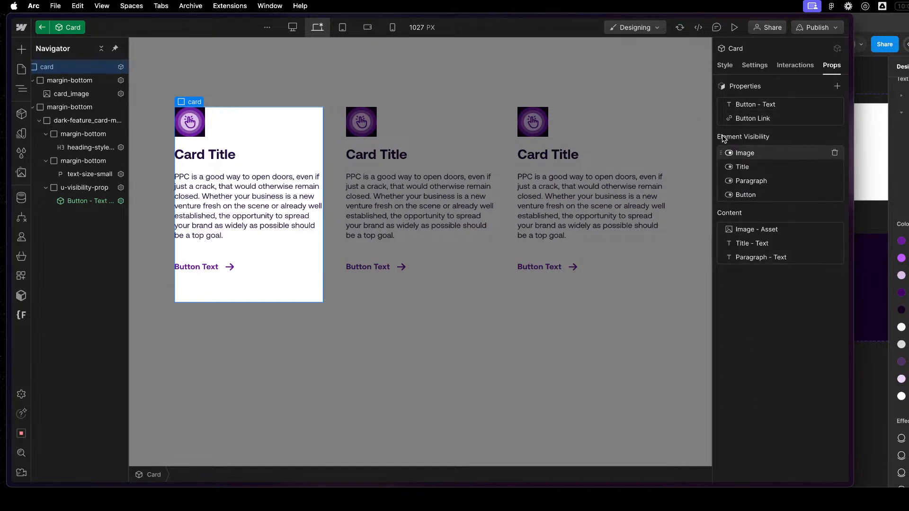
- Assign the Button - Text property to a new group named Button
{"action": "left_click", "coordinate": [838, 86]}
{"action": "left_click", "coordinate": [753, 105]}
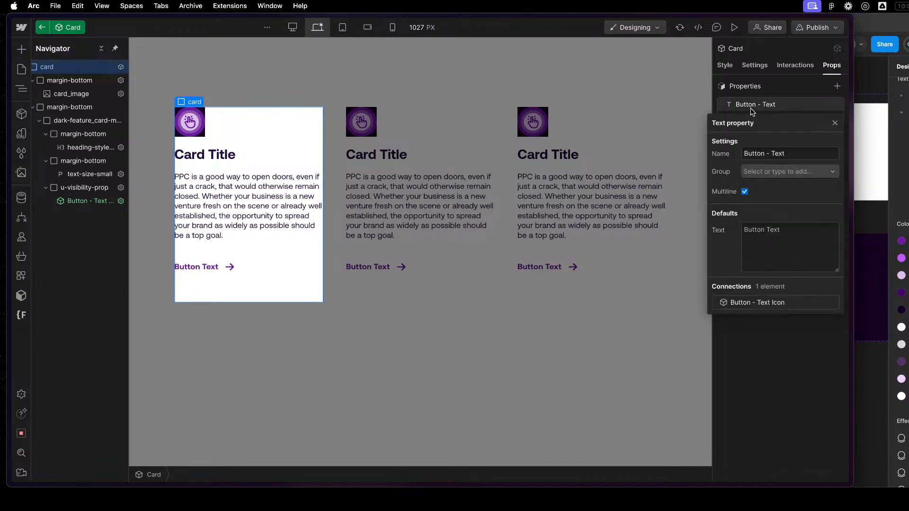
{"action": "left_click", "coordinate": [761, 171]}
{"action": "left_click", "coordinate": [773, 171]}
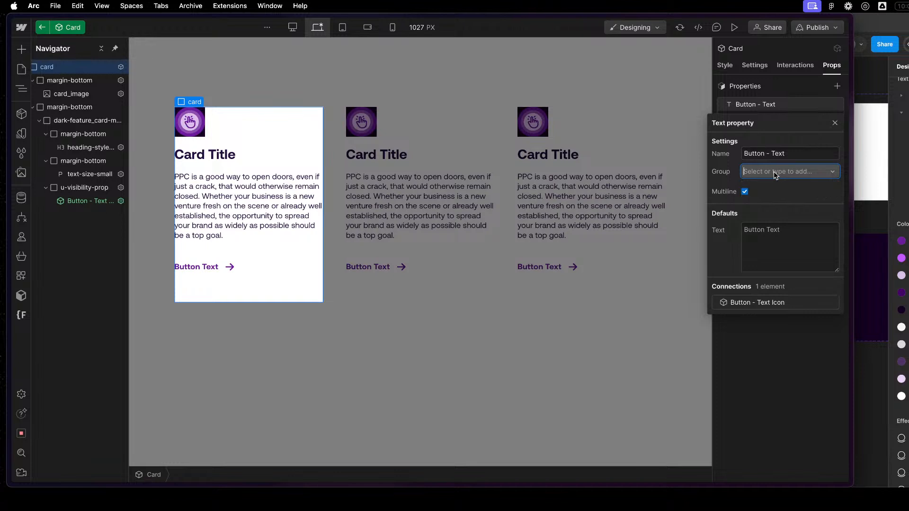
{"action": "type", "text": "Button"}
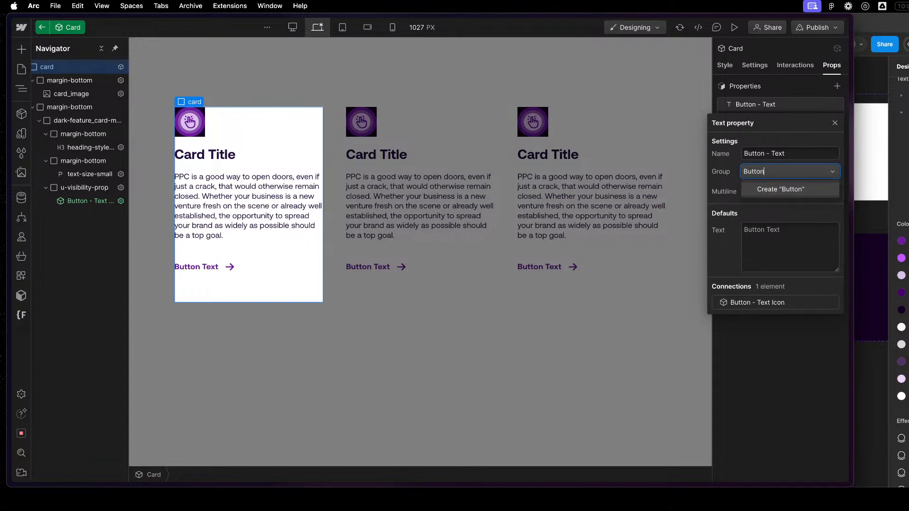
{"action": "key", "text": "Return"}
- Assign the Button Link property to the Button group
{"action": "left_click", "coordinate": [771, 108]}
{"action": "left_click", "coordinate": [775, 175]}
{"action": "left_click", "coordinate": [770, 201]}
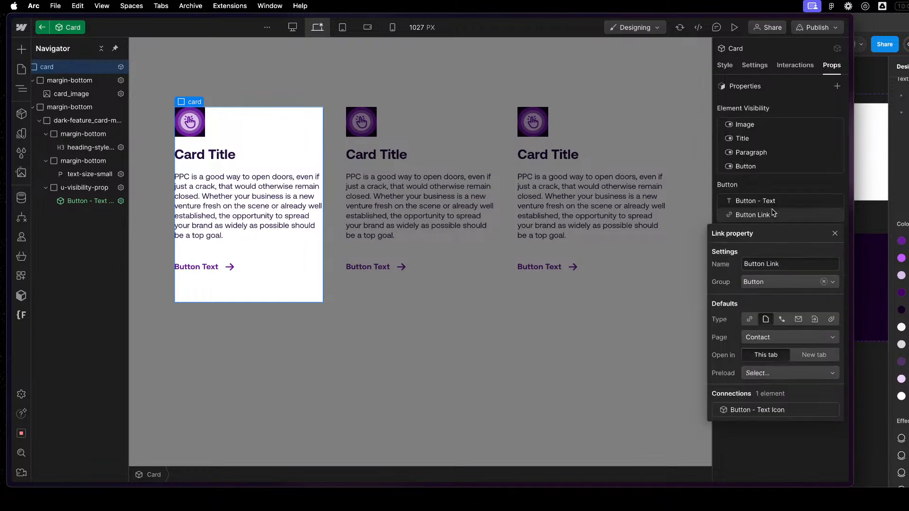
{"action": "left_click", "coordinate": [783, 437]}
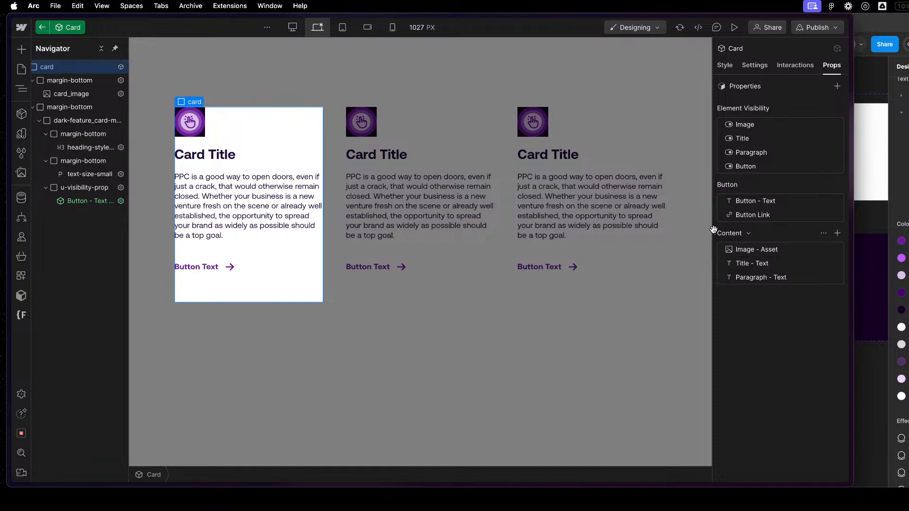
- Reorder the property groups so Content sits above Button, and leave the Card component
{"action": "left_click_drag", "start_coordinate": [714, 231], "coordinate": [715, 186]}
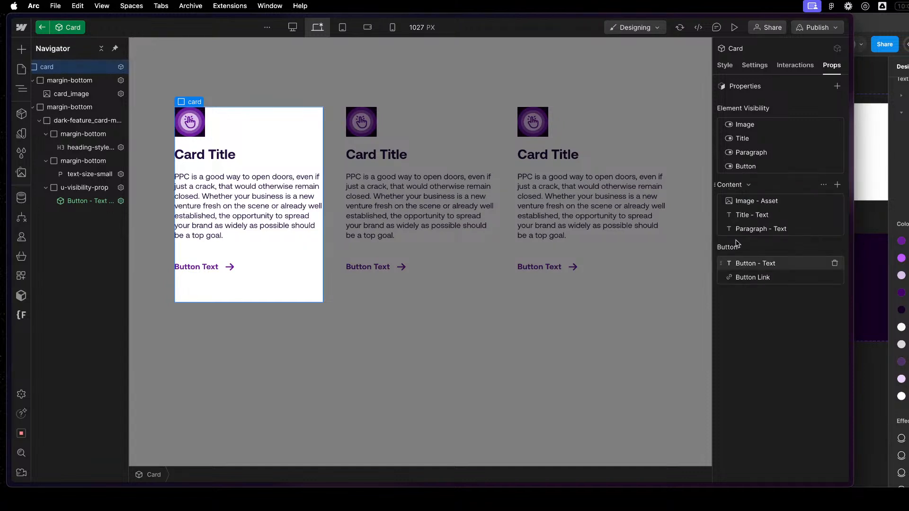
{"action": "left_click", "coordinate": [627, 400]}
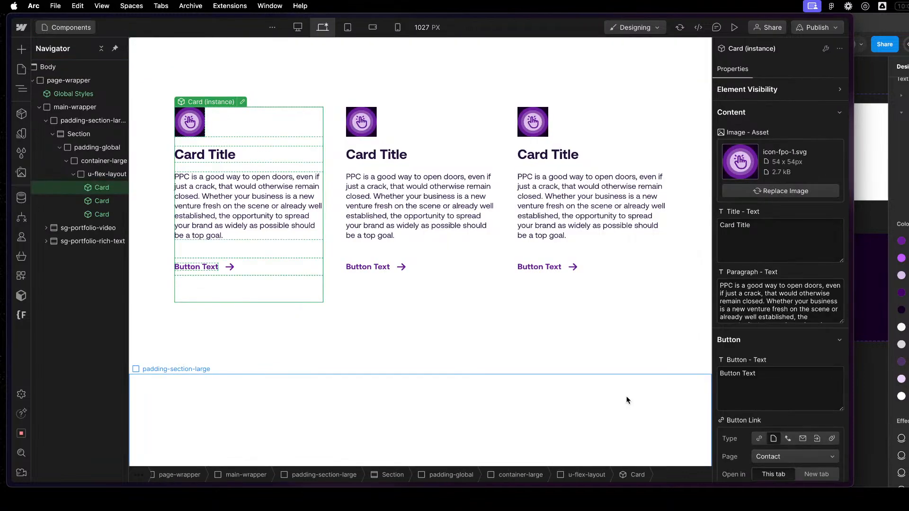
{"action": "left_click", "coordinate": [627, 400]}
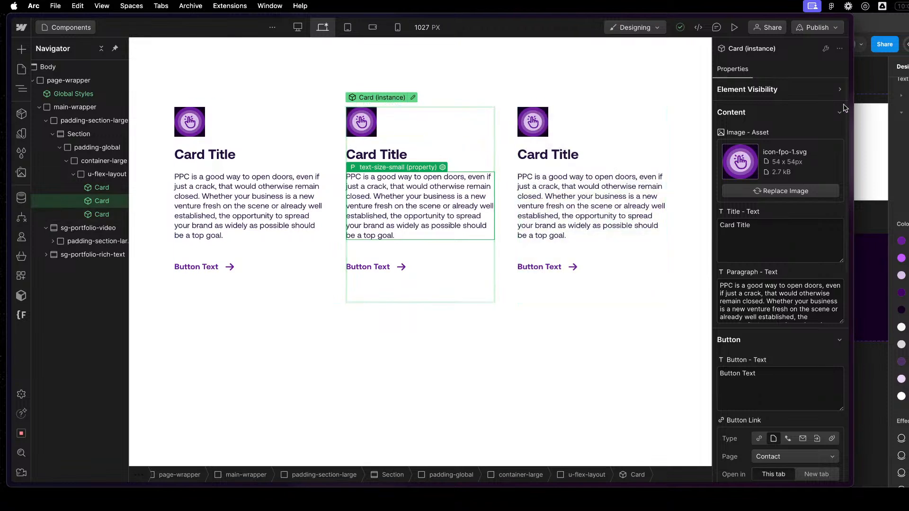
- Collapse the Content and Button property groups and reselect the second Card instance
{"action": "left_click", "coordinate": [795, 113]}
{"action": "left_click", "coordinate": [804, 142]}
{"action": "left_click", "coordinate": [608, 402]}
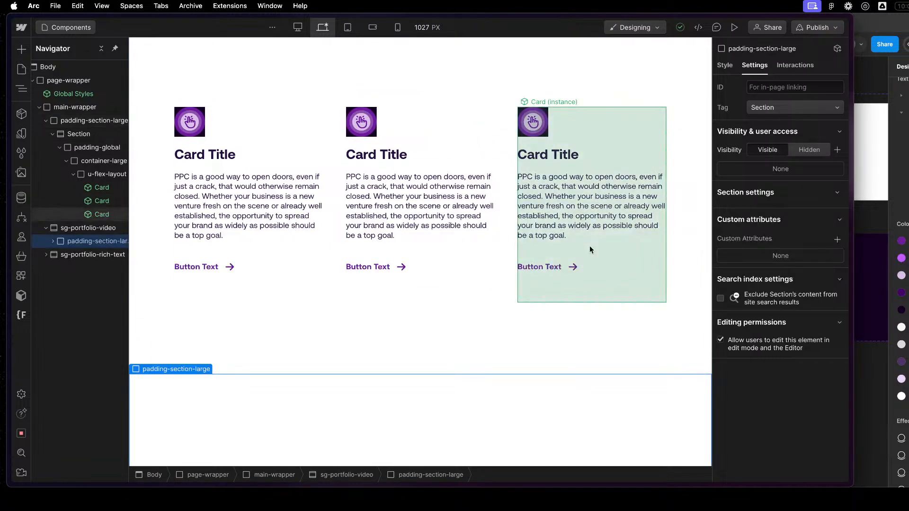
{"action": "left_click", "coordinate": [589, 246]}
{"action": "left_click", "coordinate": [475, 189]}
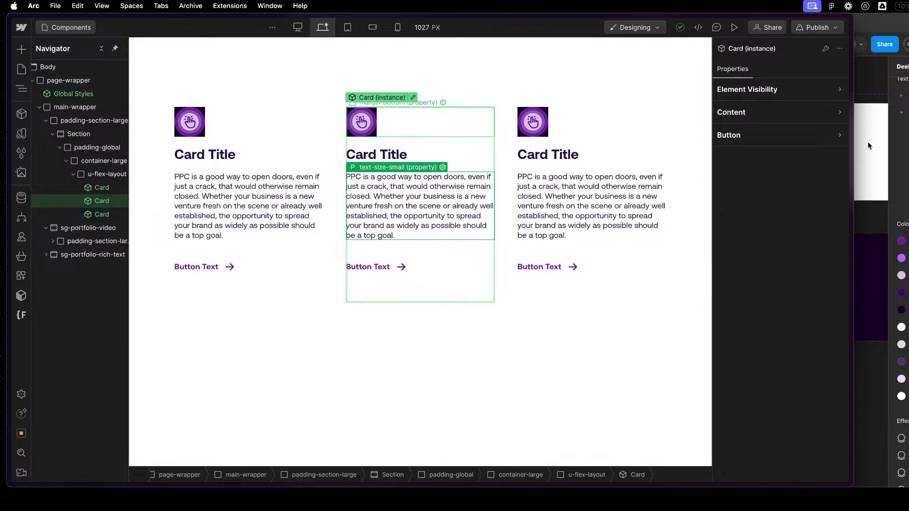
- Examine the second Card instance's Element Visibility, Content and Button property groups one at a time, and deselect the instance
{"action": "left_click", "coordinate": [770, 91]}
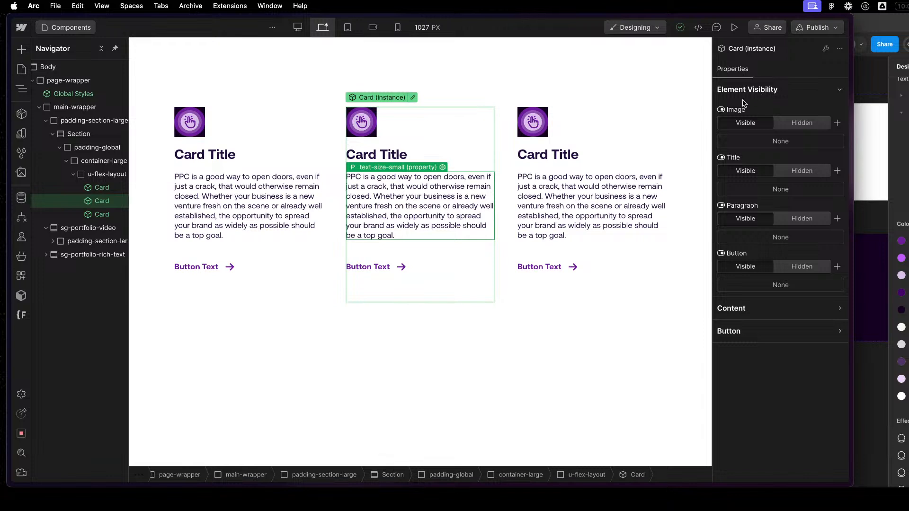
{"action": "left_click", "coordinate": [763, 90]}
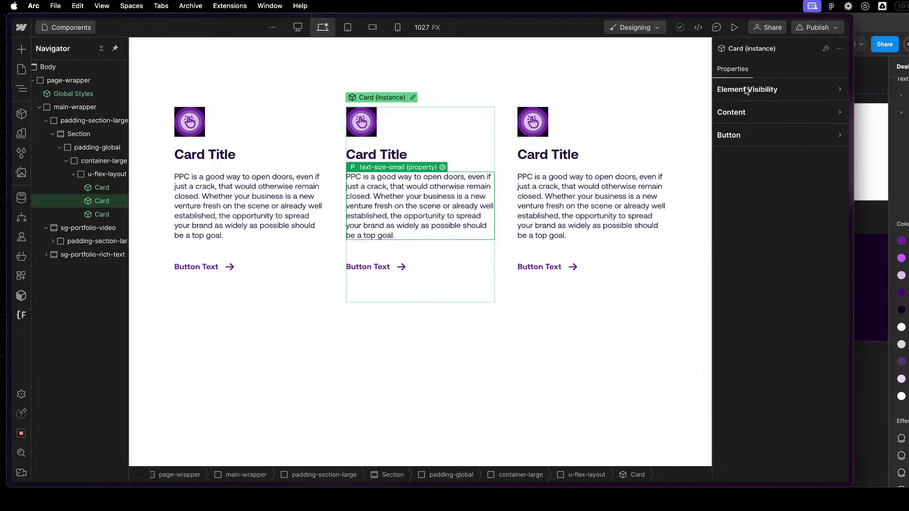
{"action": "left_click", "coordinate": [745, 119]}
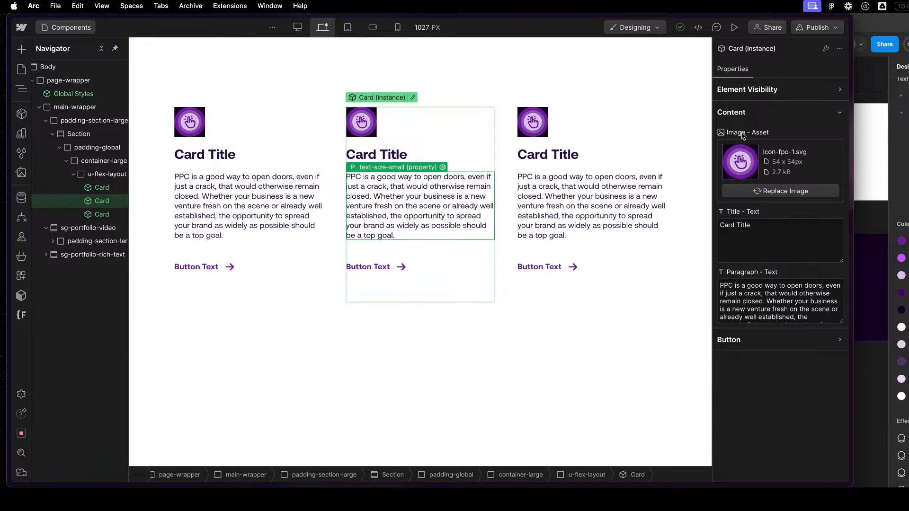
{"action": "left_click", "coordinate": [753, 113]}
{"action": "left_click", "coordinate": [757, 136]}
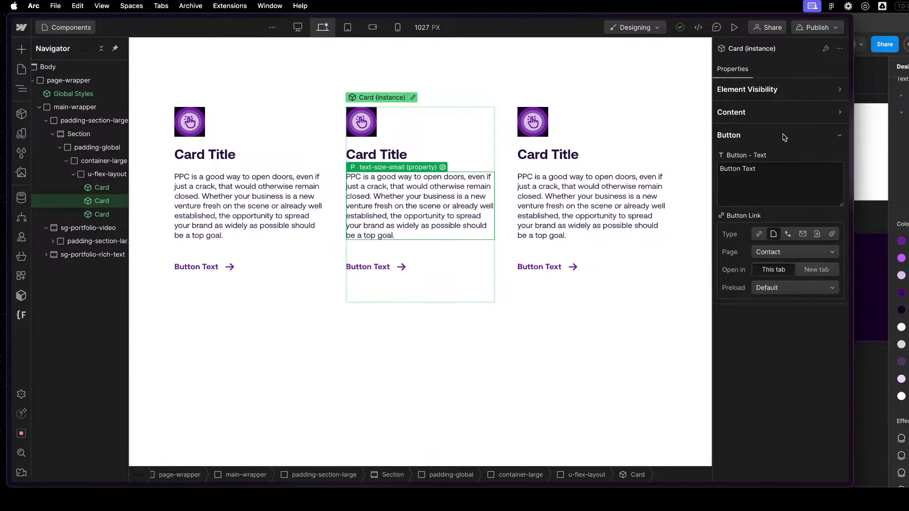
{"action": "left_click", "coordinate": [784, 112]}
{"action": "left_click", "coordinate": [775, 110]}
{"action": "left_click", "coordinate": [768, 134]}
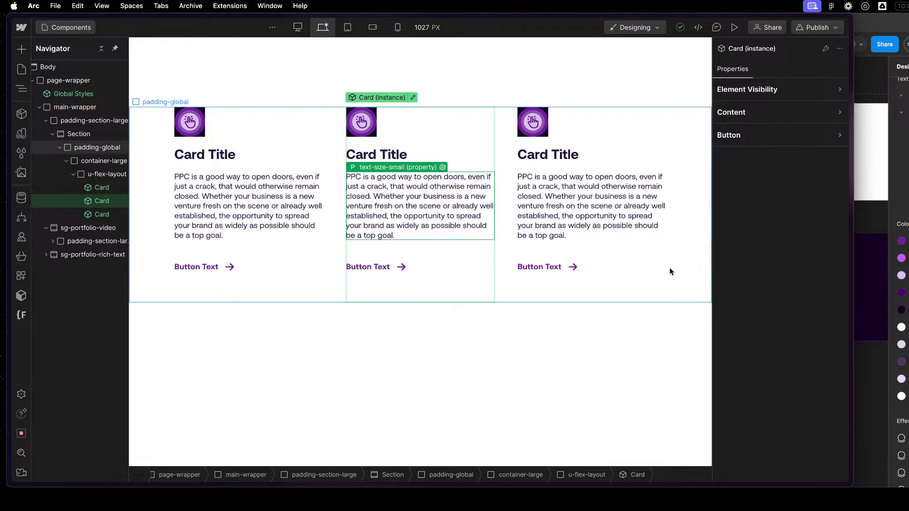
{"action": "left_click", "coordinate": [578, 357]}
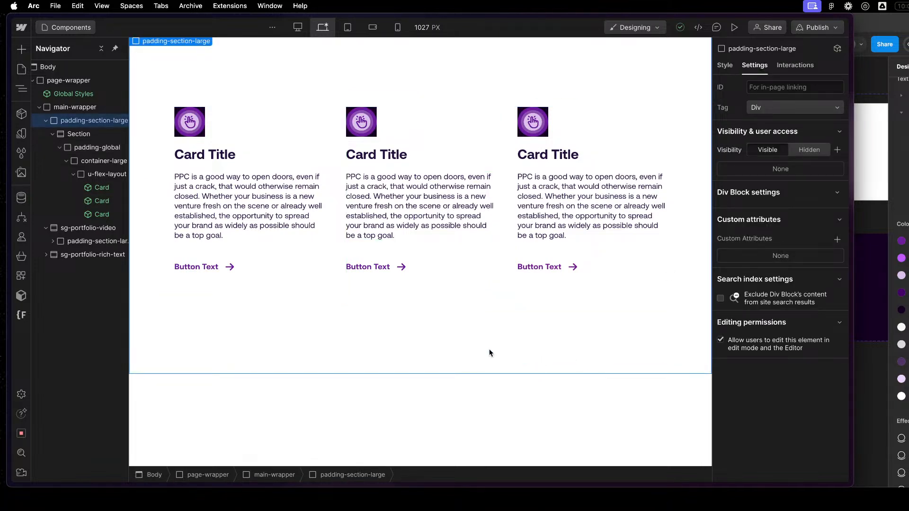
- Check the planned groups in the PBJ Components notes via the overview of open windows, and return to the Components page
{"action": "key", "text": "ctrl+Up"}
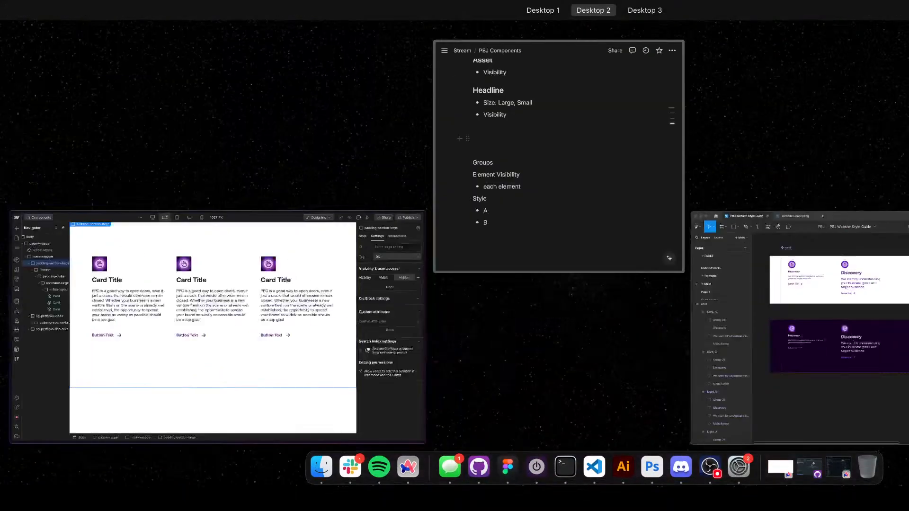
{"action": "key", "text": "ctrl+Up"}
{"action": "key", "text": "ctrl+Up"}
{"action": "key", "text": "ctrl+Up"}
{"action": "key", "text": "ctrl+Up"}
{"action": "key", "text": "ctrl+Up"}
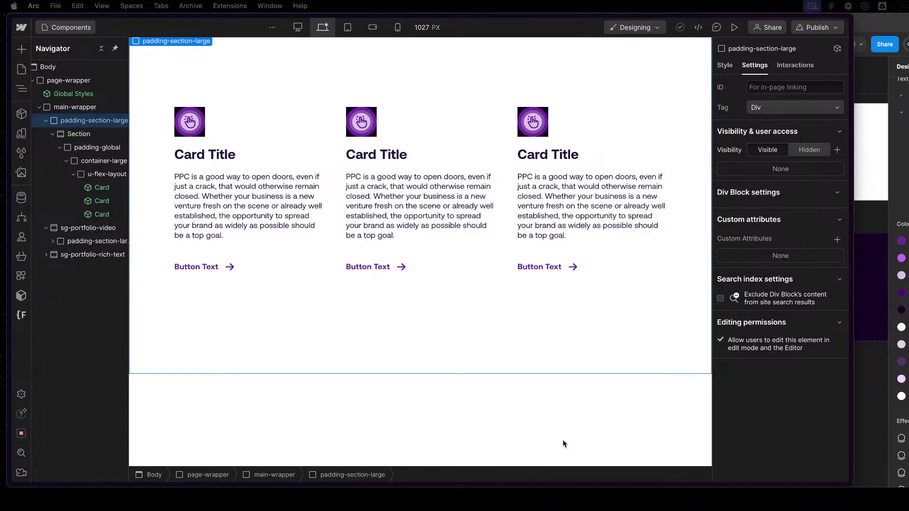
- Open the first Card instance's component for editing and inspect the structure of its second margin-bottom block
{"action": "left_click", "coordinate": [394, 268]}
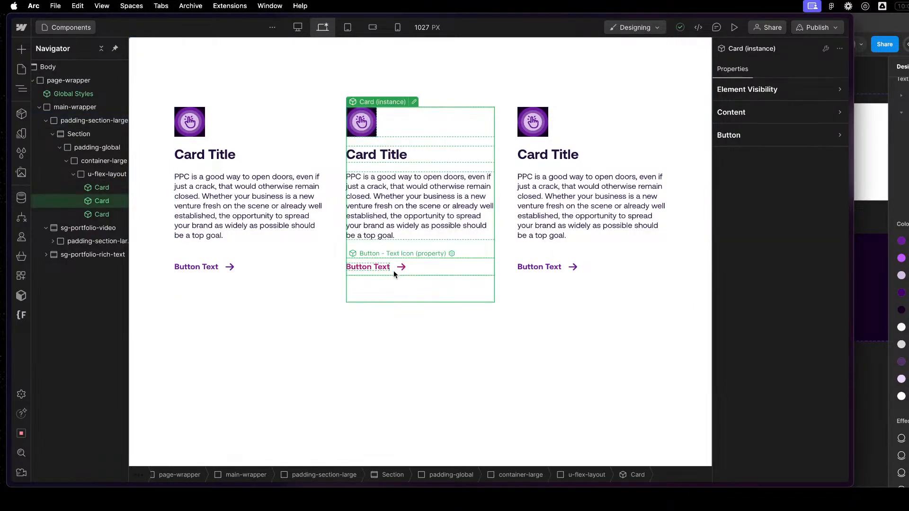
{"action": "left_click", "coordinate": [246, 111]}
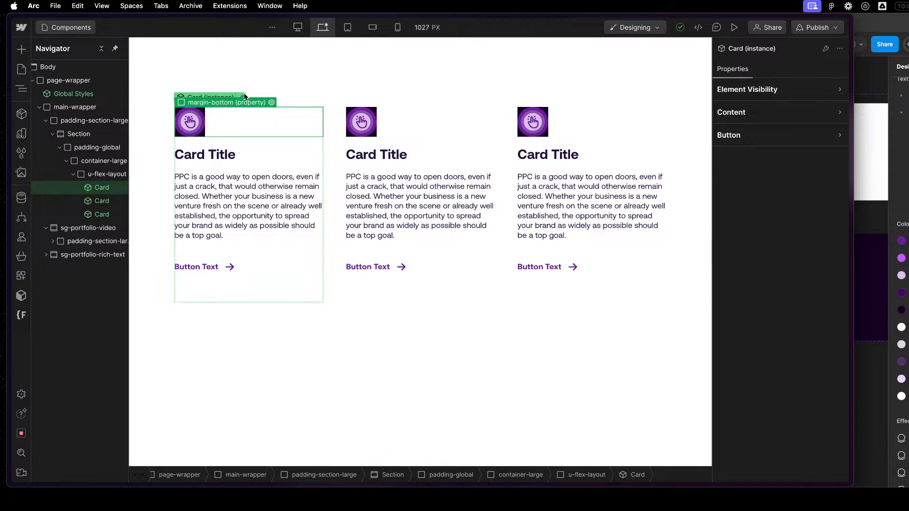
{"action": "left_click", "coordinate": [242, 101]}
{"action": "left_click", "coordinate": [38, 80]}
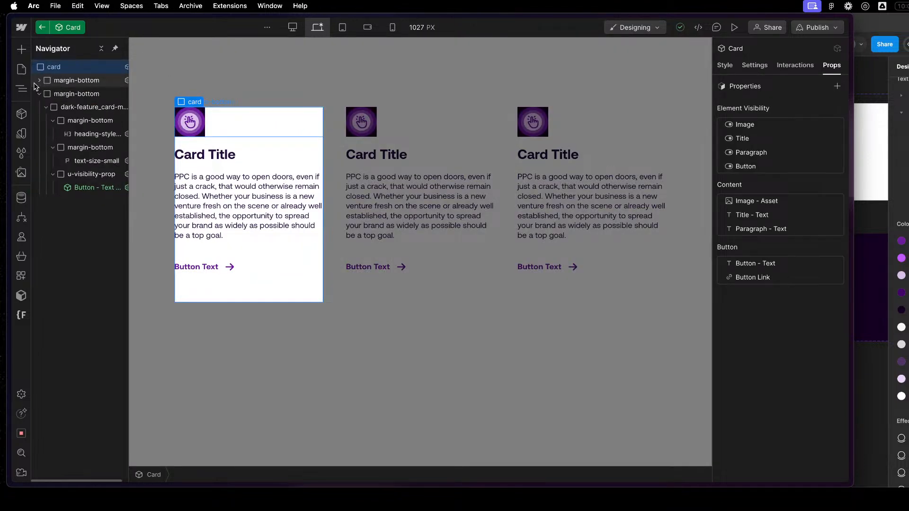
{"action": "left_click", "coordinate": [40, 95]}
{"action": "left_click", "coordinate": [78, 94]}
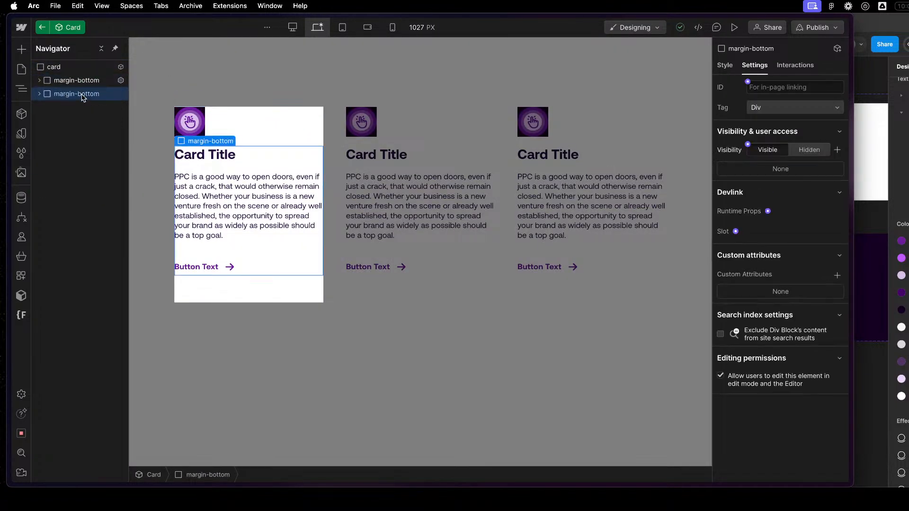
{"action": "left_click", "coordinate": [39, 95]}
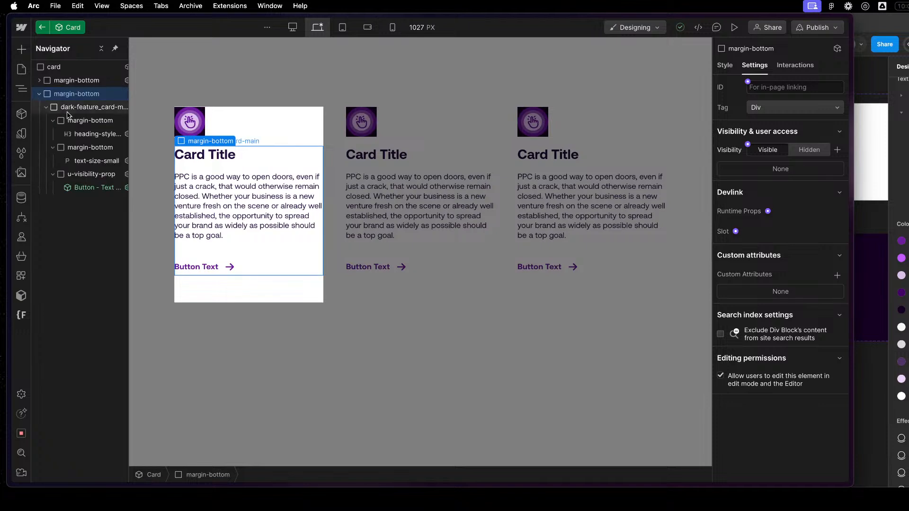
- Try duplicating the card's H3 title heading inside its margin-bottom wrapper, and leave the component
{"action": "left_click", "coordinate": [73, 134]}
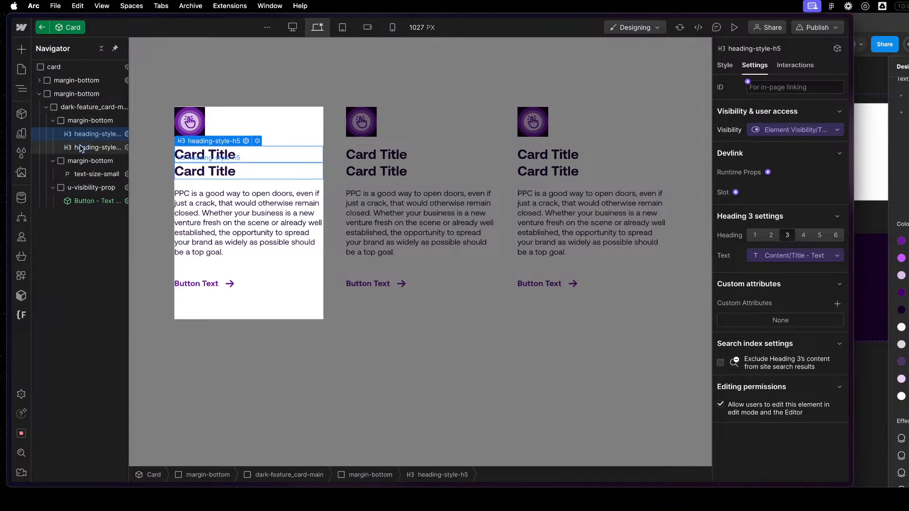
{"action": "left_click", "coordinate": [81, 147]}
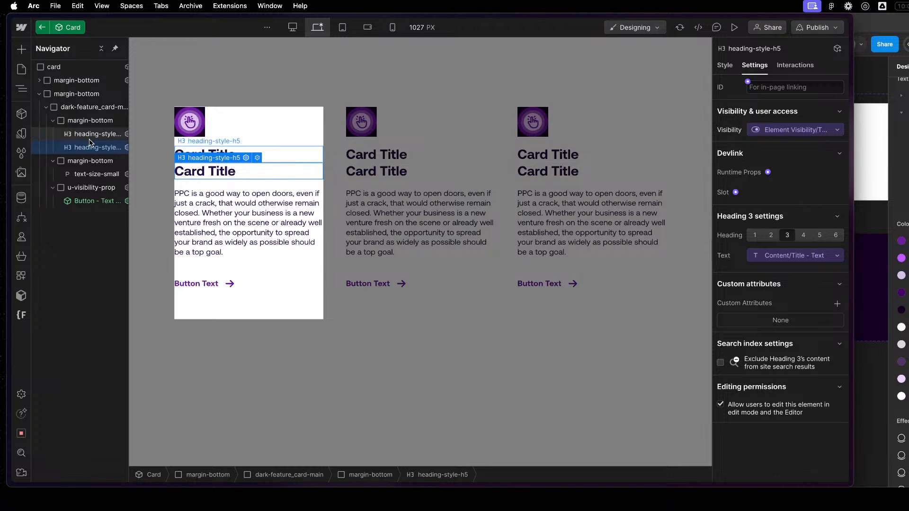
{"action": "key", "text": "Escape"}
{"action": "left_click", "coordinate": [260, 178]}
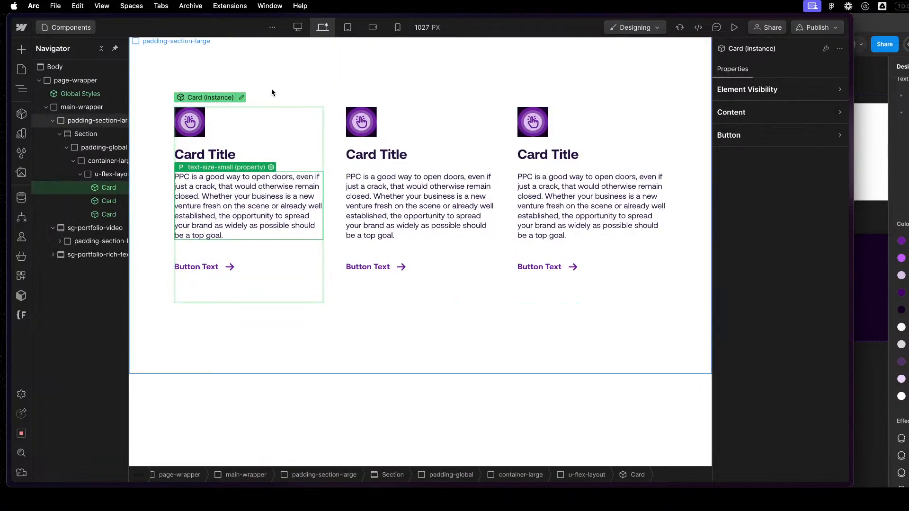
- Open the first Card instance's component for editing, add a Div Block, and nest both margin-bottom blocks inside it
{"action": "left_click", "coordinate": [245, 98]}
{"action": "left_click", "coordinate": [234, 123]}
{"action": "left_click", "coordinate": [238, 98]}
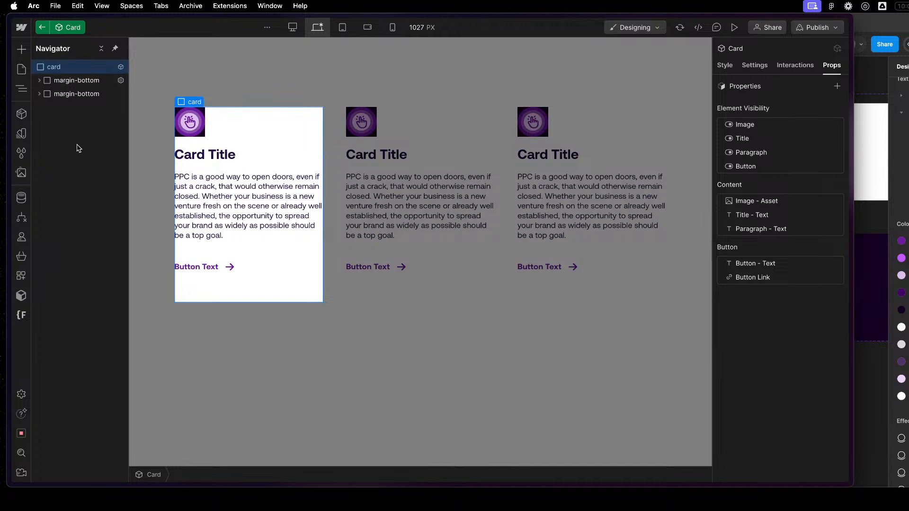
{"action": "key", "text": "super+e"}
{"action": "type", "text": "d"}
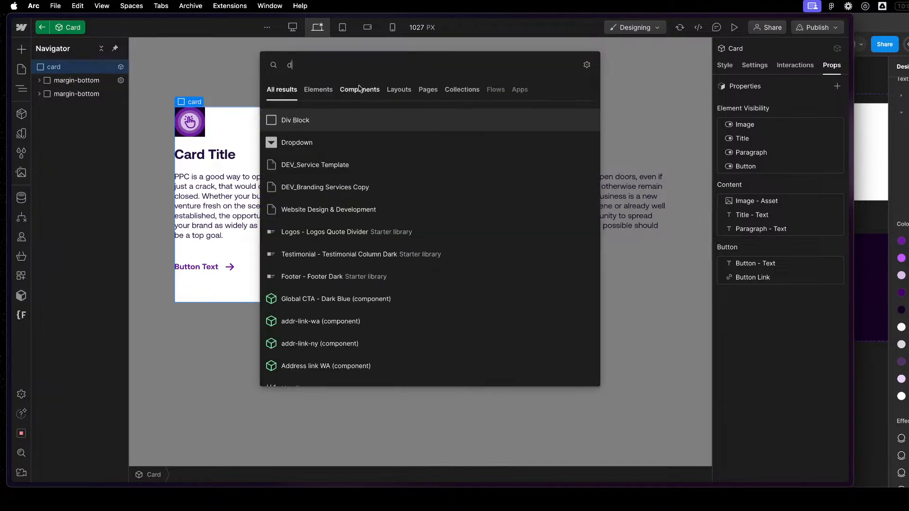
{"action": "key", "text": "Return"}
{"action": "left_click_drag", "start_coordinate": [76, 79], "coordinate": [71, 80]}
{"action": "left_click_drag", "start_coordinate": [69, 113], "coordinate": [109, 117]}
- Give the new wrapper Div Block the class card-regular
{"action": "key", "text": "super+Return"}
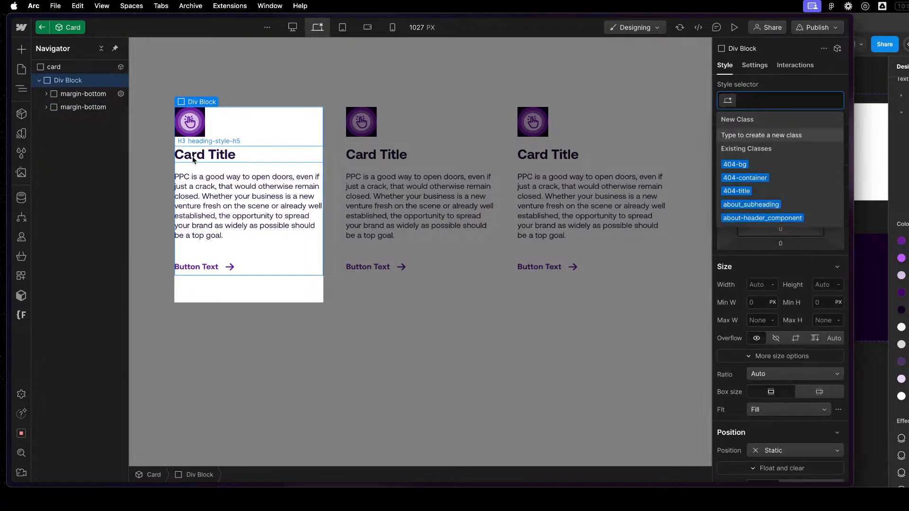
{"action": "type", "text": "card-"}
{"action": "key", "text": "BackSpace"}
{"action": "type", "text": "_smal"}
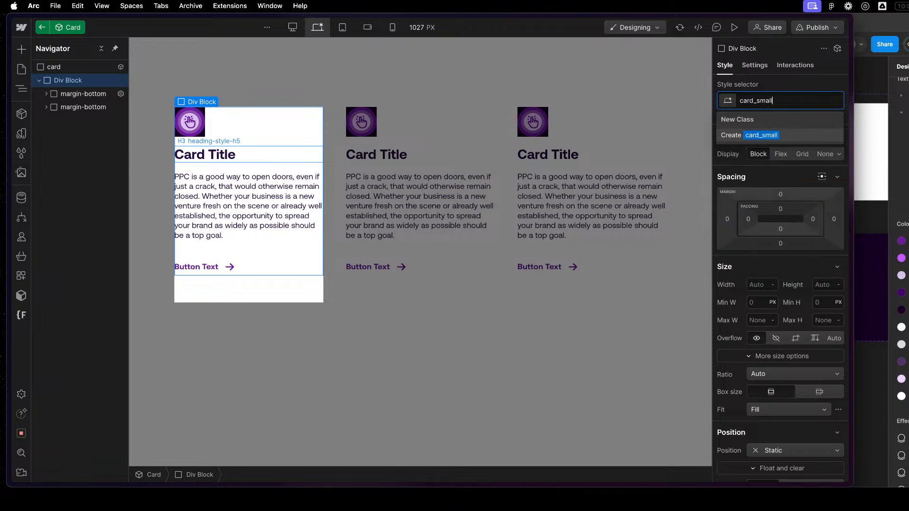
{"action": "type", "text": "l"}
{"action": "key", "text": "BackSpace"}
{"action": "key", "text": "BackSpace"}
{"action": "key", "text": "BackSpace"}
{"action": "key", "text": "BackSpace"}
{"action": "key", "text": "BackSpace"}
{"action": "key", "text": "BackSpace"}
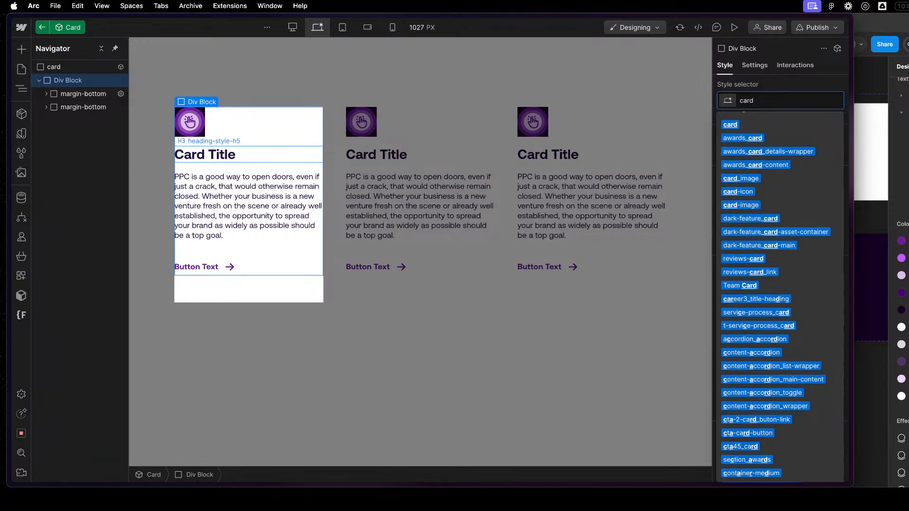
{"action": "type", "text": "-regular"}
{"action": "key", "text": "Return"}
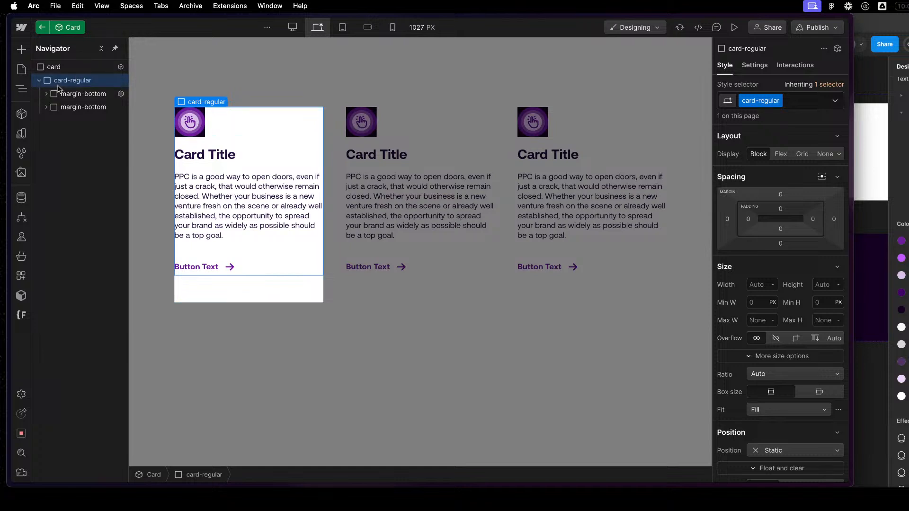
- Duplicate the card-regular block and replace the copy's class with card-large
{"action": "key", "text": "super+d"}
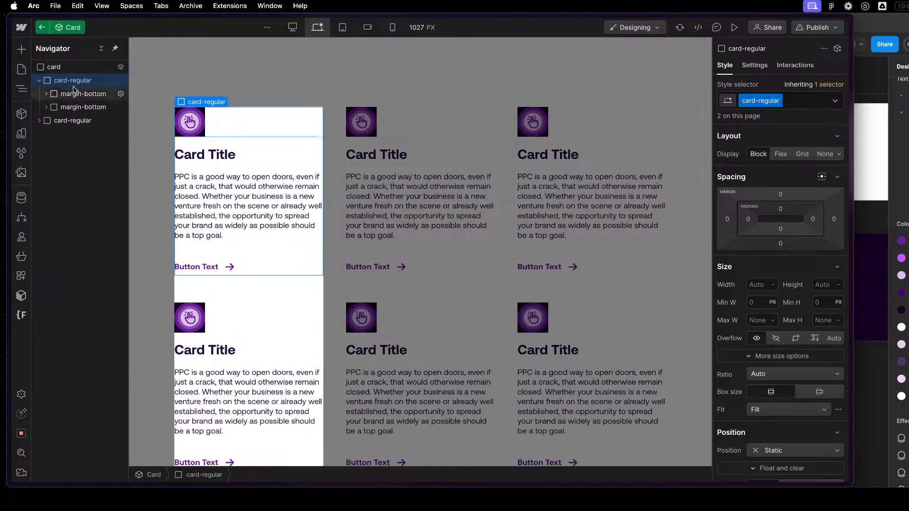
{"action": "left_click", "coordinate": [101, 121]}
{"action": "key", "text": "super+Return"}
{"action": "key", "text": "BackSpace"}
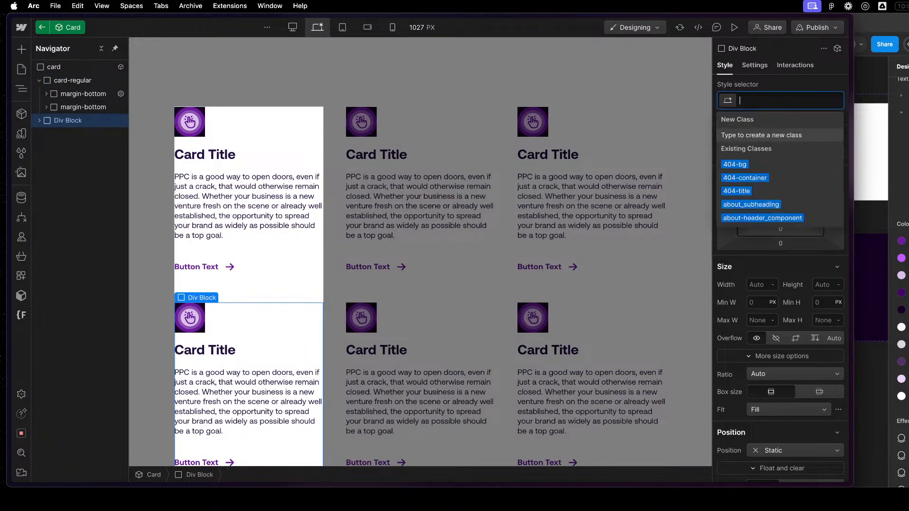
{"action": "type", "text": "card-large"}
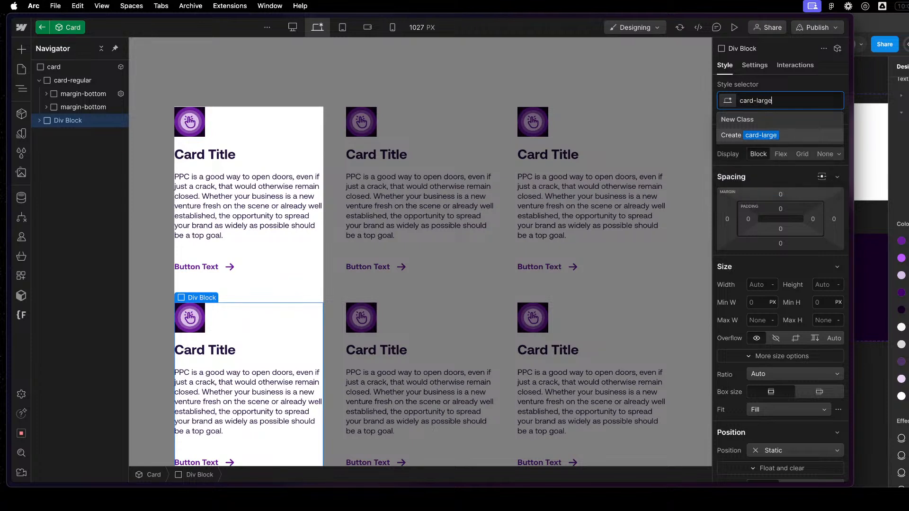
{"action": "key", "text": "Return"}
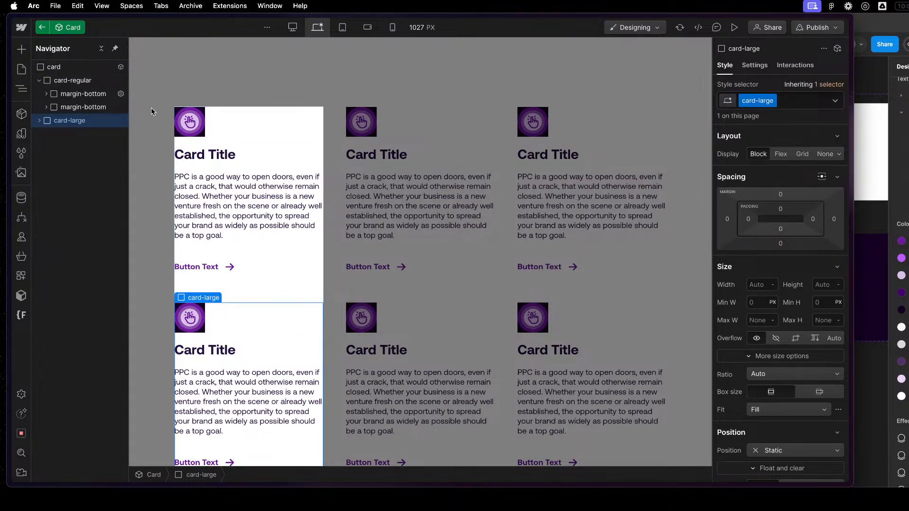
- Inspect the settings and typography of the H3 title inside the card-large block
{"action": "left_click", "coordinate": [39, 120]}
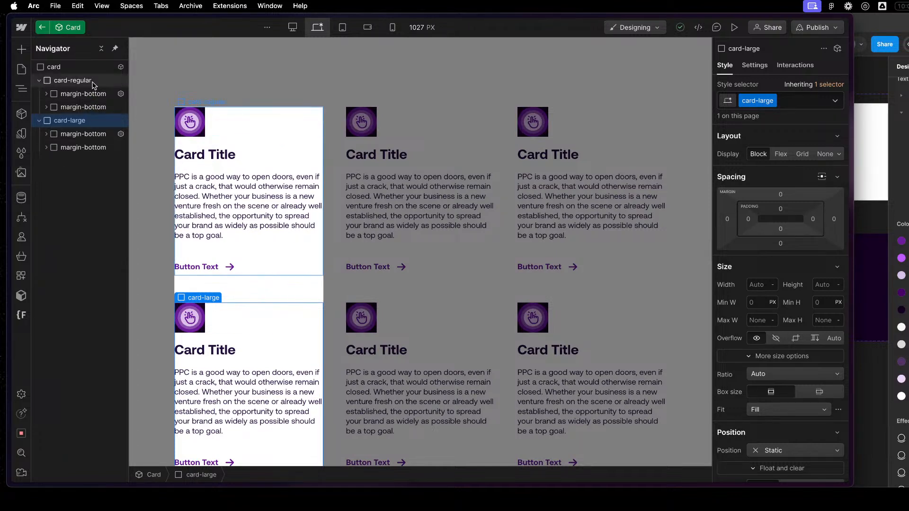
{"action": "left_click", "coordinate": [228, 349]}
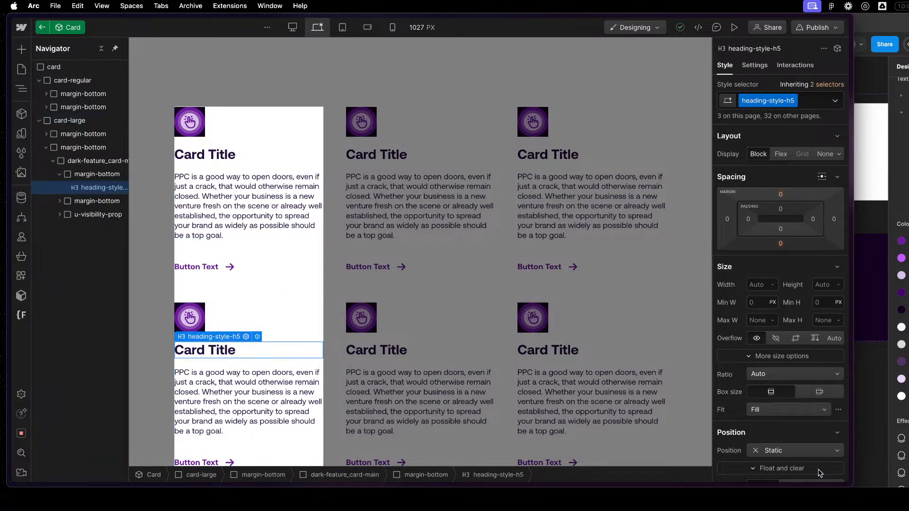
{"action": "left_click", "coordinate": [755, 65]}
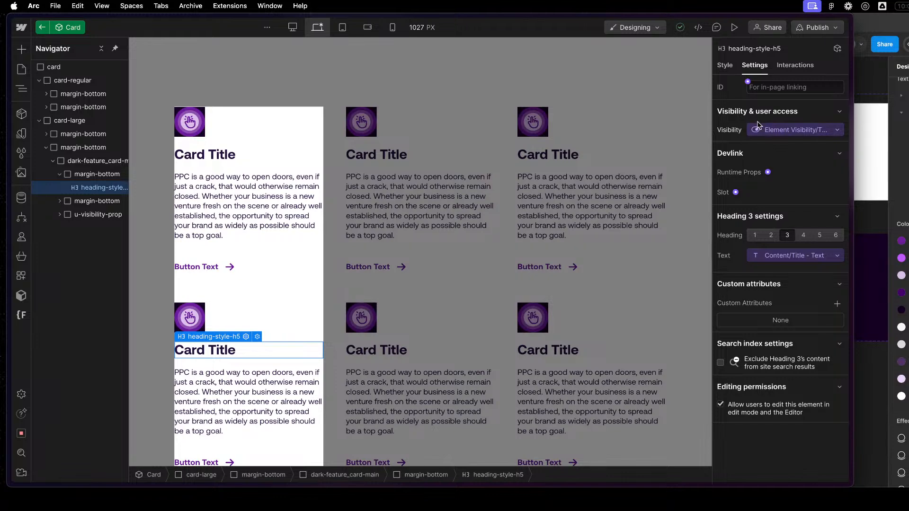
{"action": "left_click", "coordinate": [725, 66]}
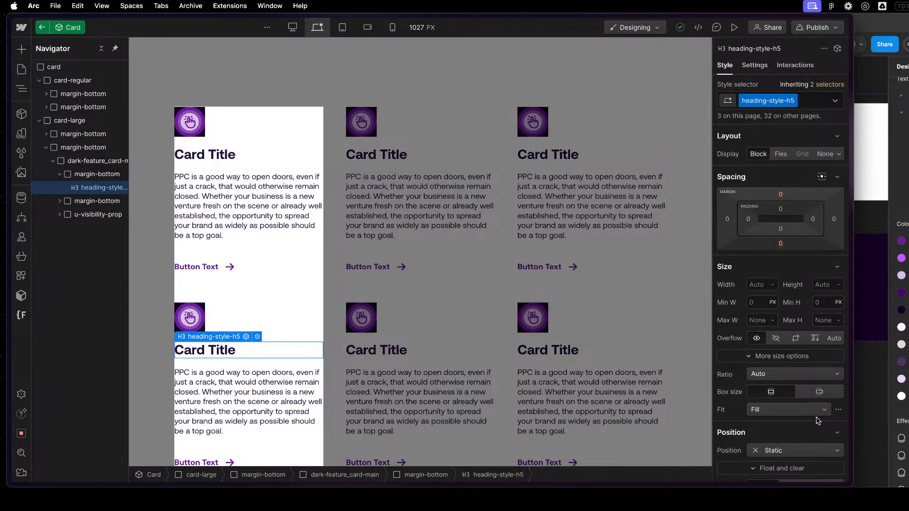
{"action": "scroll", "coordinate": [819, 417], "scroll_direction": "down", "scroll_amount": 5}
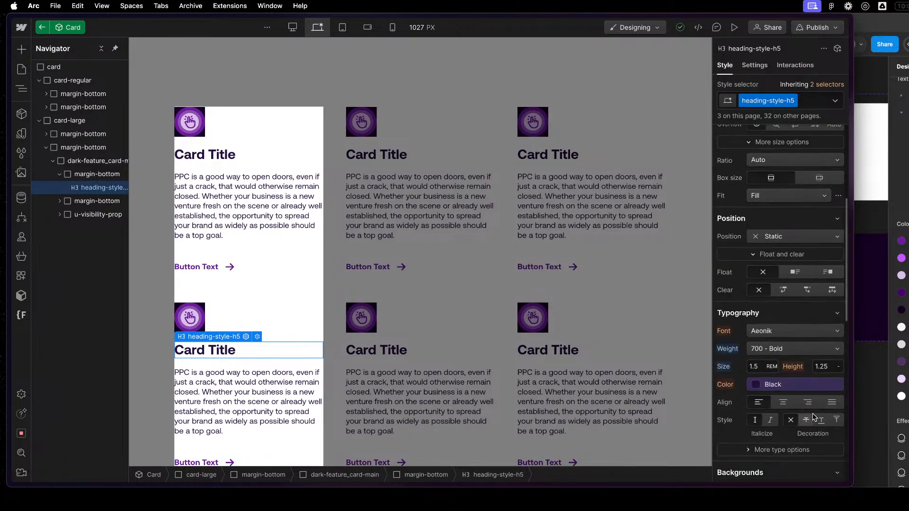
{"action": "left_click", "coordinate": [748, 362]}
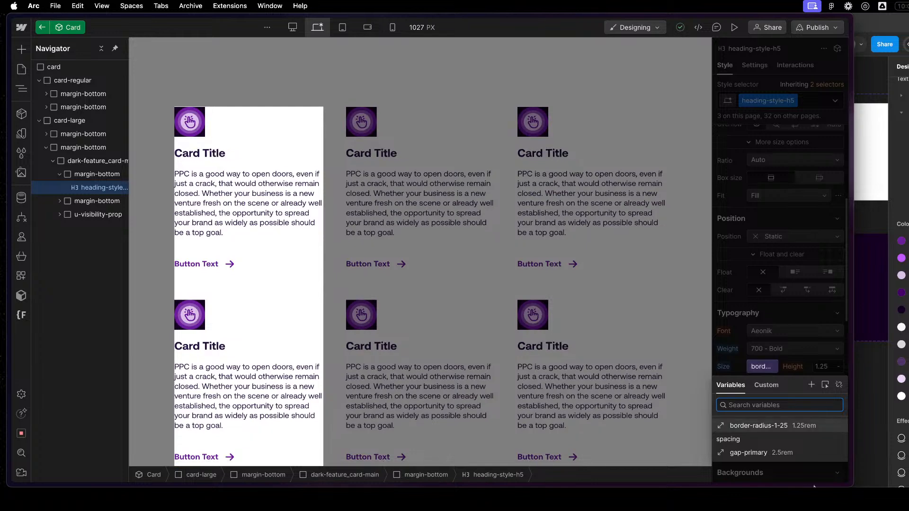
{"action": "left_click", "coordinate": [764, 367]}
{"action": "left_click", "coordinate": [761, 367]}
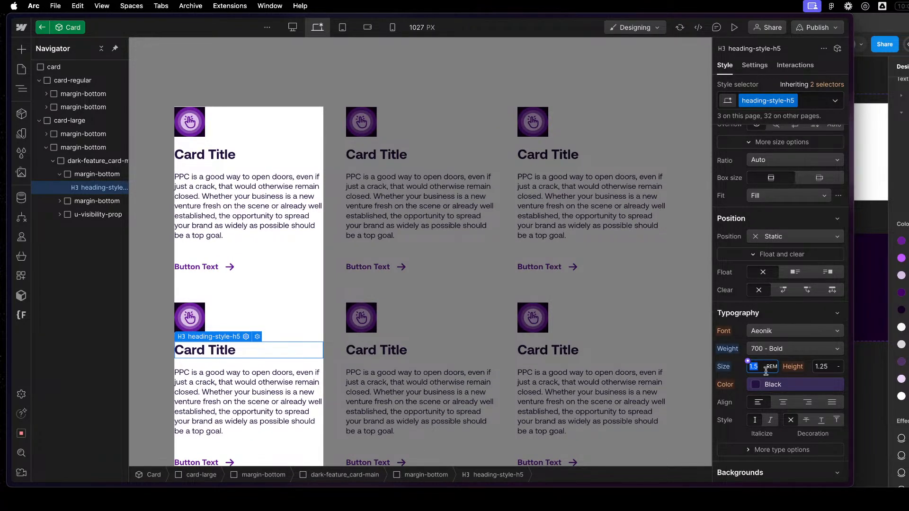
- Switch to Figma and inspect the Discovery heading of the dark, style B card variant in Dev Mode
{"action": "left_click", "coordinate": [872, 320]}
{"action": "left_click", "coordinate": [734, 275]}
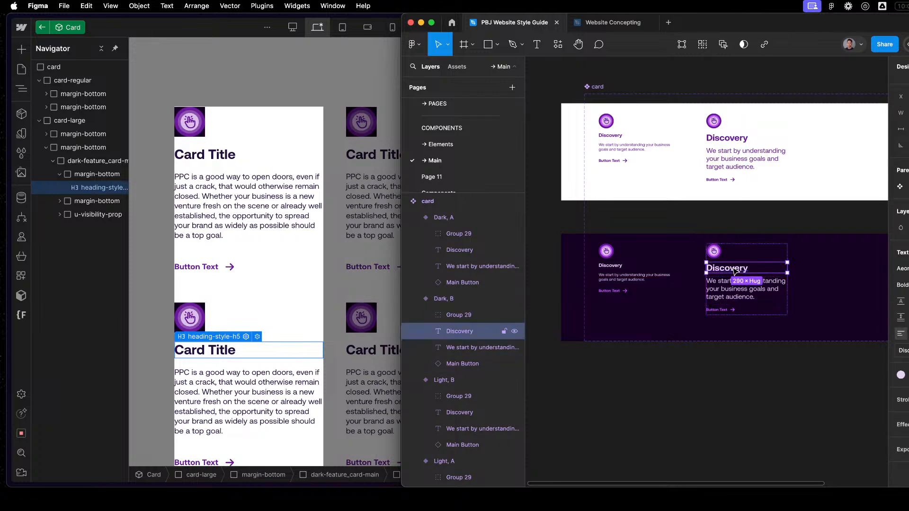
{"action": "key", "text": "shift+d"}
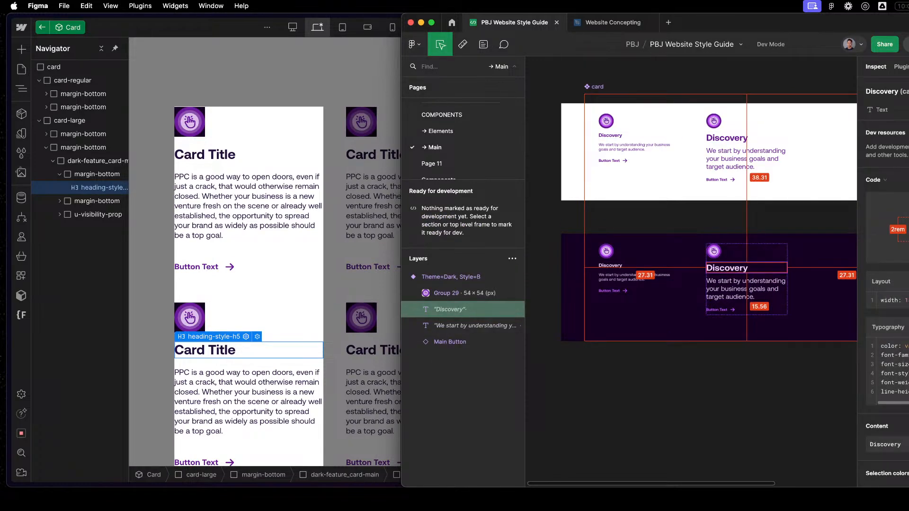
- Return to Webflow, try setting the large card title's font size to 2 rem, and undo it to compare both titles
{"action": "left_click", "coordinate": [256, 305]}
{"action": "type", "text": "2"}
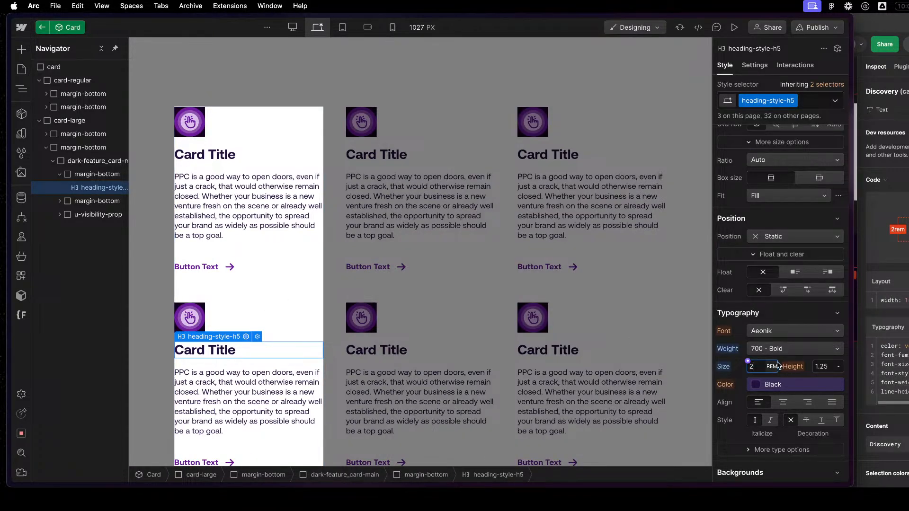
{"action": "key", "text": "Return"}
{"action": "key", "text": "super+z"}
{"action": "key", "text": "super+z"}
{"action": "left_click", "coordinate": [244, 350]}
{"action": "left_click", "coordinate": [219, 161]}
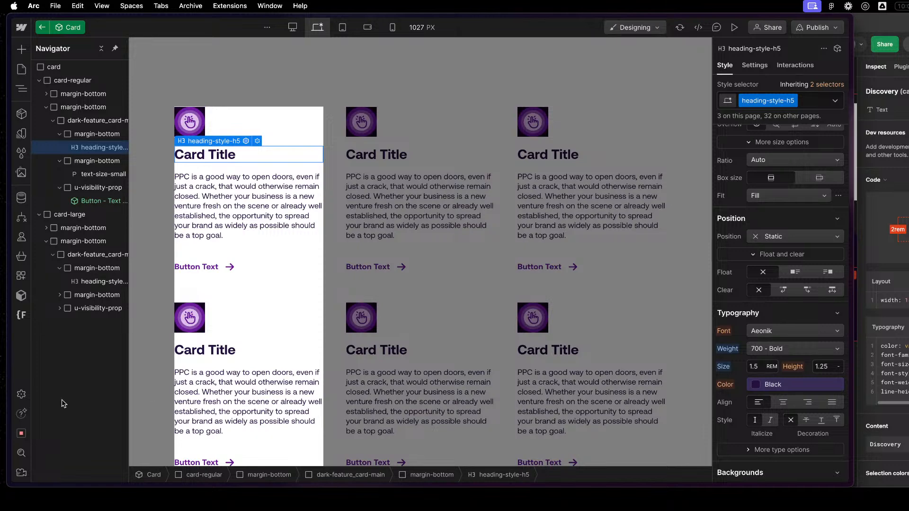
- Replace the heading-style-h5 class on the card-large title with heading-style-h3
{"action": "left_click", "coordinate": [194, 351]}
{"action": "key", "text": "super+Return"}
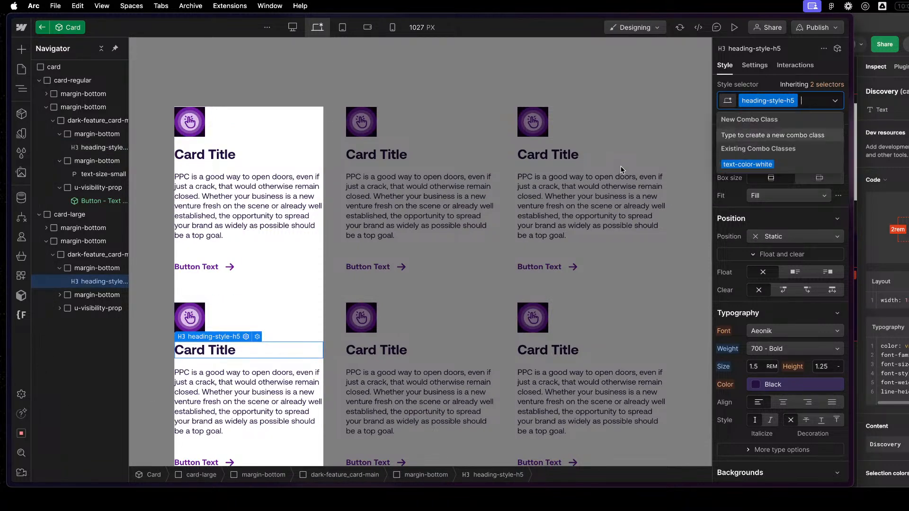
{"action": "key", "text": "BackSpace"}
{"action": "type", "text": "heading-stylre"}
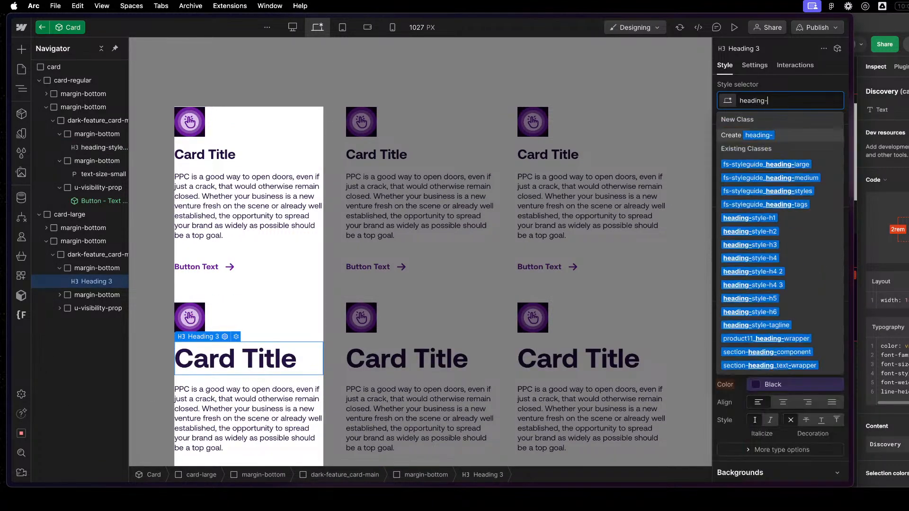
{"action": "key", "text": "BackSpace"}
{"action": "key", "text": "BackSpace"}
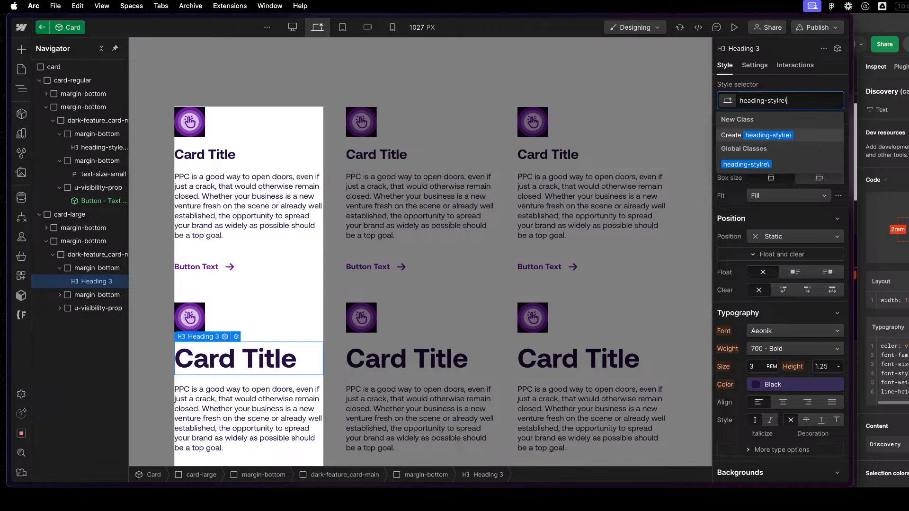
{"action": "key", "text": "Down"}
{"action": "key", "text": "Down"}
{"action": "key", "text": "Down"}
{"action": "key", "text": "Return"}
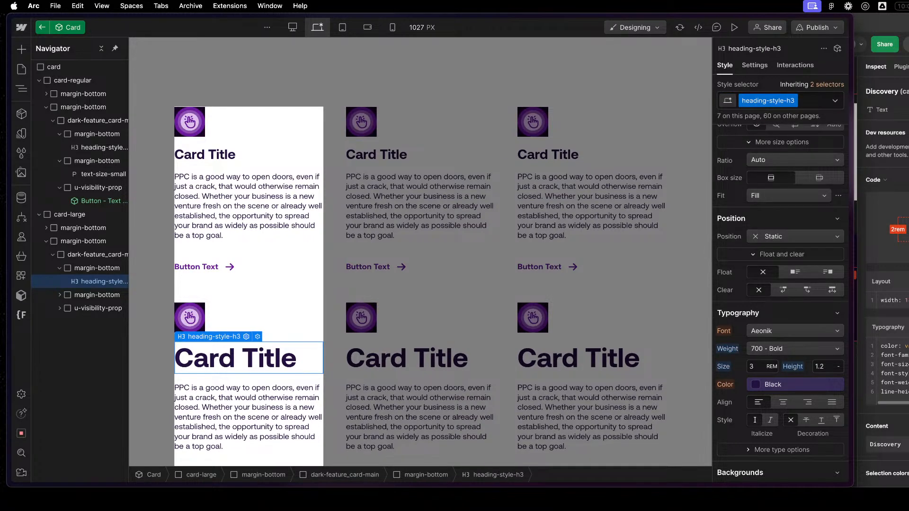
- Change the card-large title's class to heading-style-h4 and check the property connections in its element settings
{"action": "key", "text": "super+Return"}
{"action": "key", "text": "BackSpace"}
{"action": "type", "text": "heading-style"}
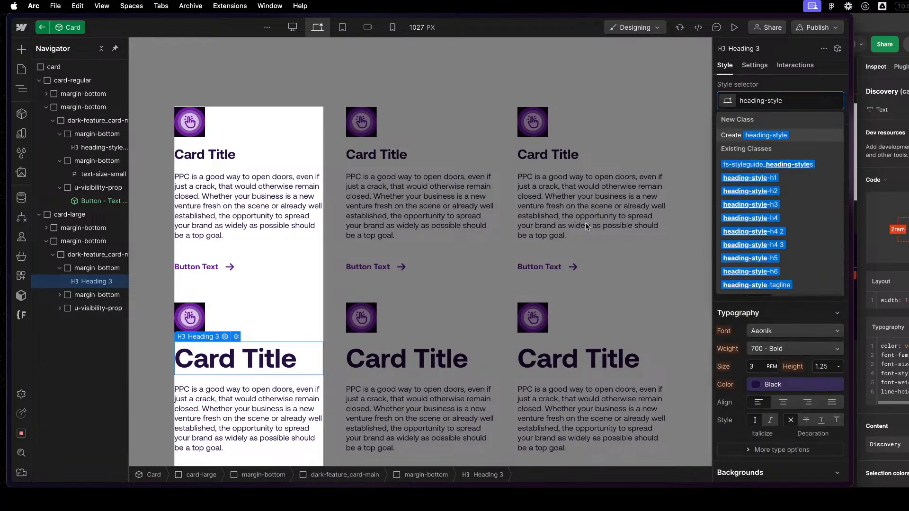
{"action": "left_click", "coordinate": [777, 218]}
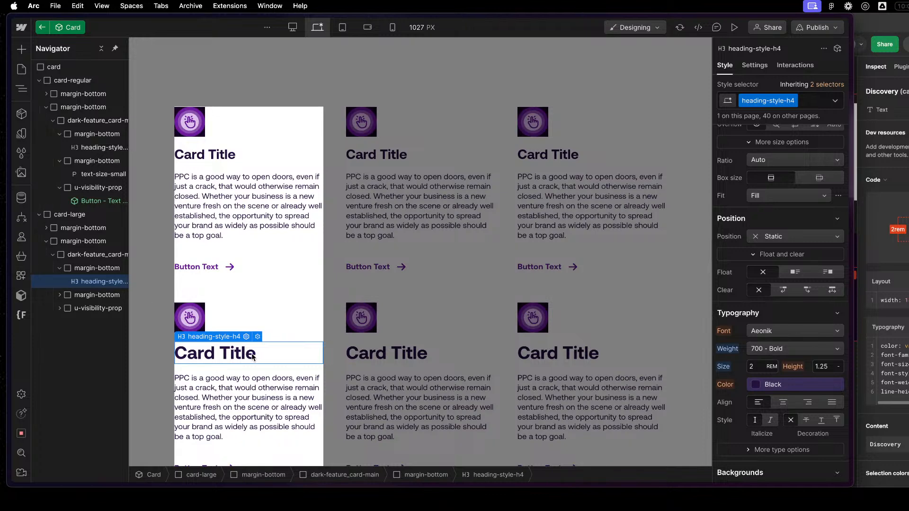
{"action": "left_click", "coordinate": [754, 65]}
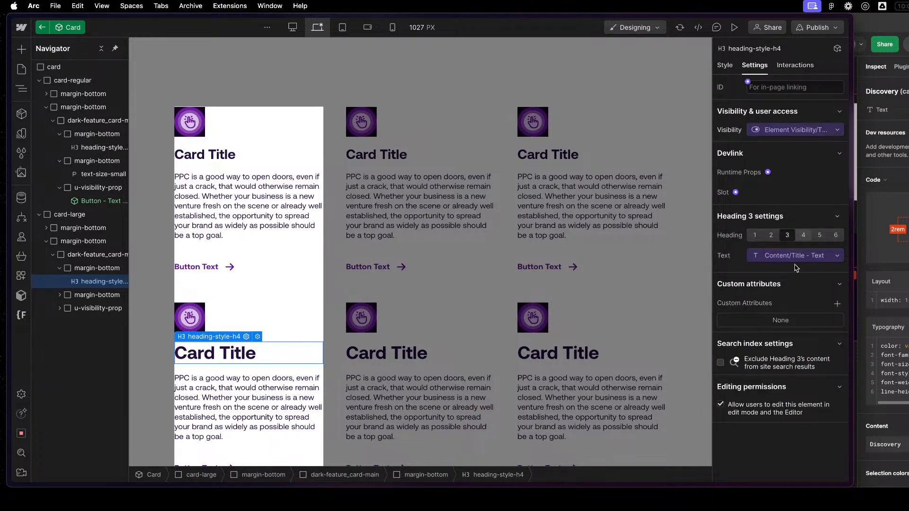
{"action": "left_click", "coordinate": [725, 65]}
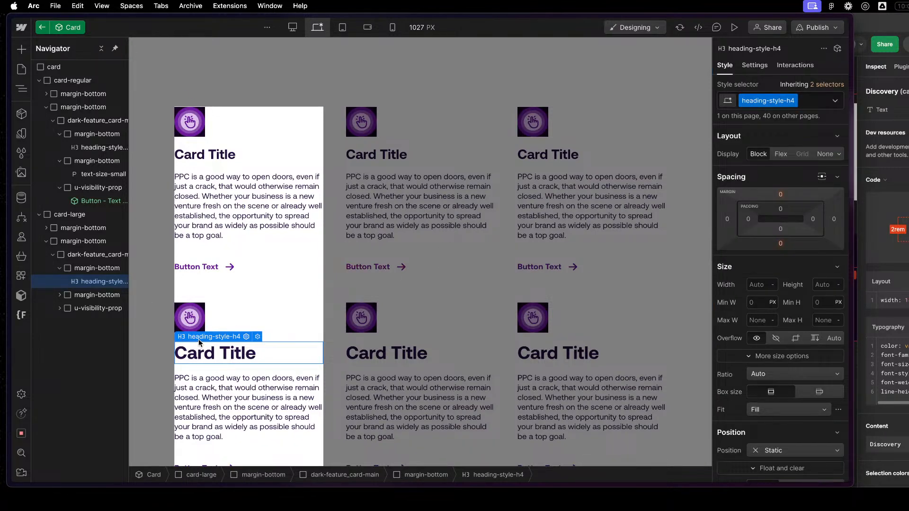
- Remove the text-size-small class from the card-large paragraph and leave the component
{"action": "scroll", "coordinate": [265, 409], "scroll_direction": "down", "scroll_amount": 1}
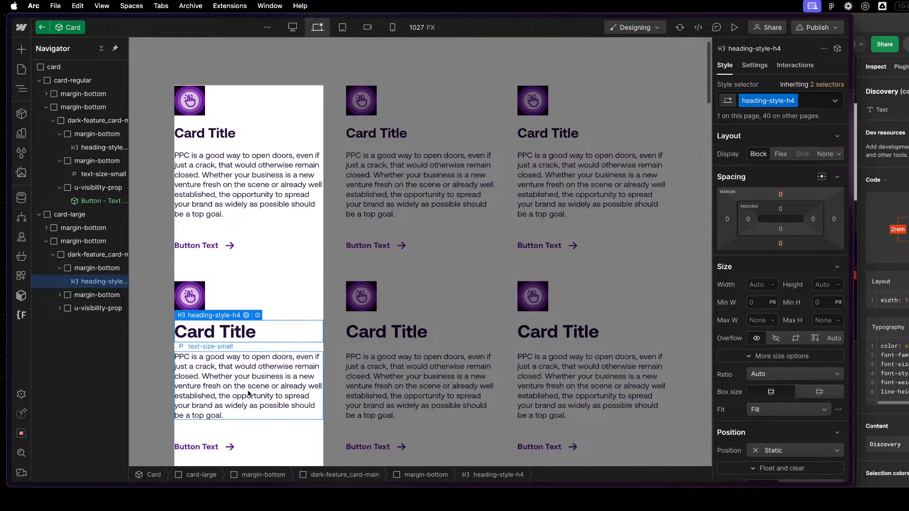
{"action": "left_click", "coordinate": [250, 395]}
{"action": "key", "text": "super+Return"}
{"action": "key", "text": "BackSpace"}
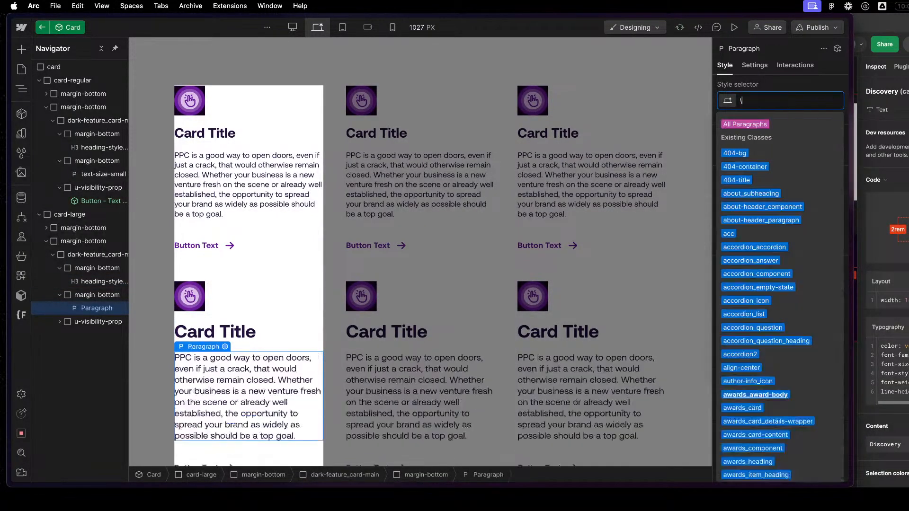
{"action": "left_click", "coordinate": [441, 417]}
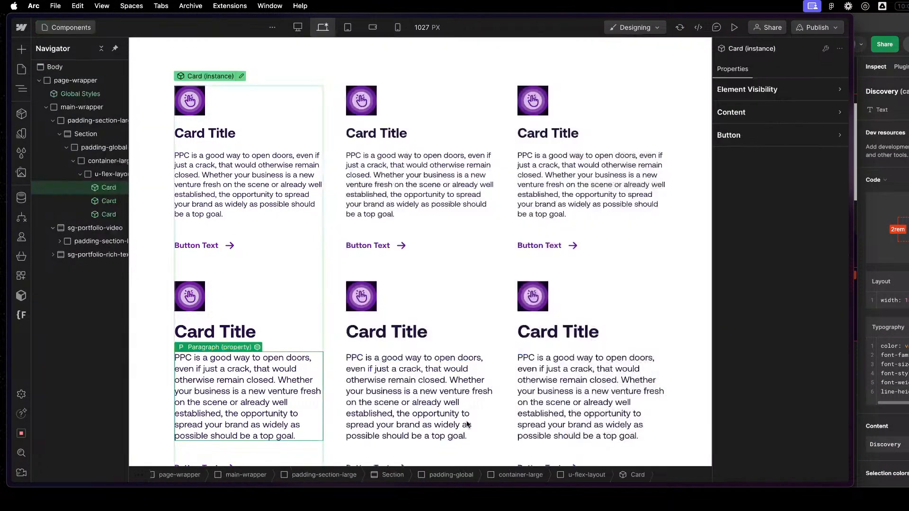
- Examine the large layout of the first Card instance down to its button, and check the Button property group
{"action": "left_click", "coordinate": [251, 298]}
{"action": "scroll", "coordinate": [248, 301], "scroll_direction": "down", "scroll_amount": 2}
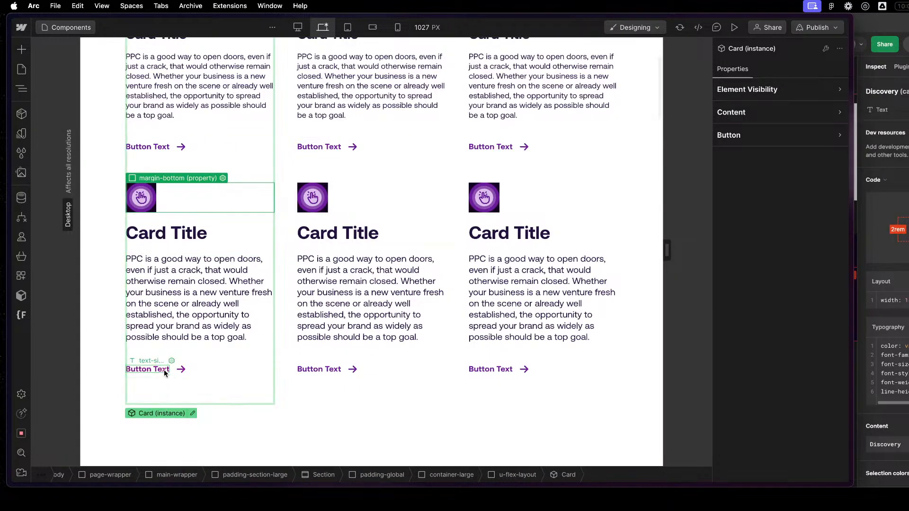
{"action": "key", "text": "z"}
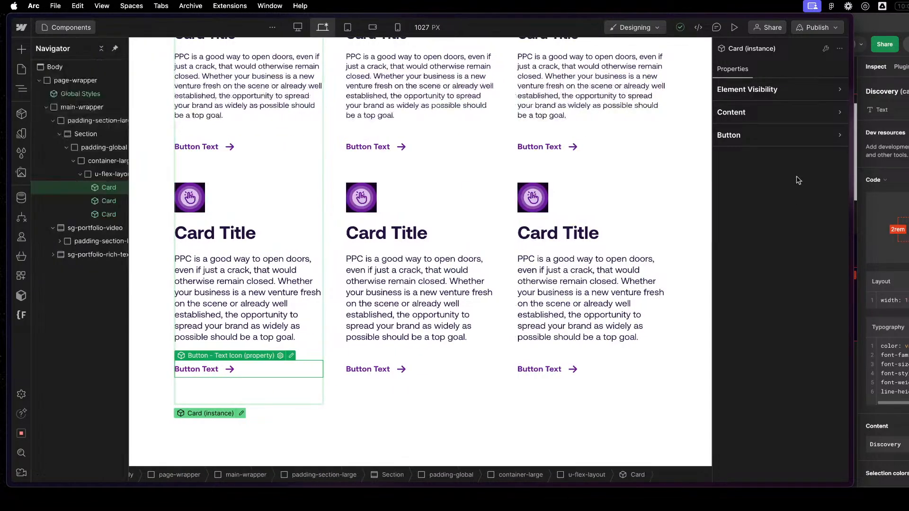
{"action": "left_click", "coordinate": [799, 136]}
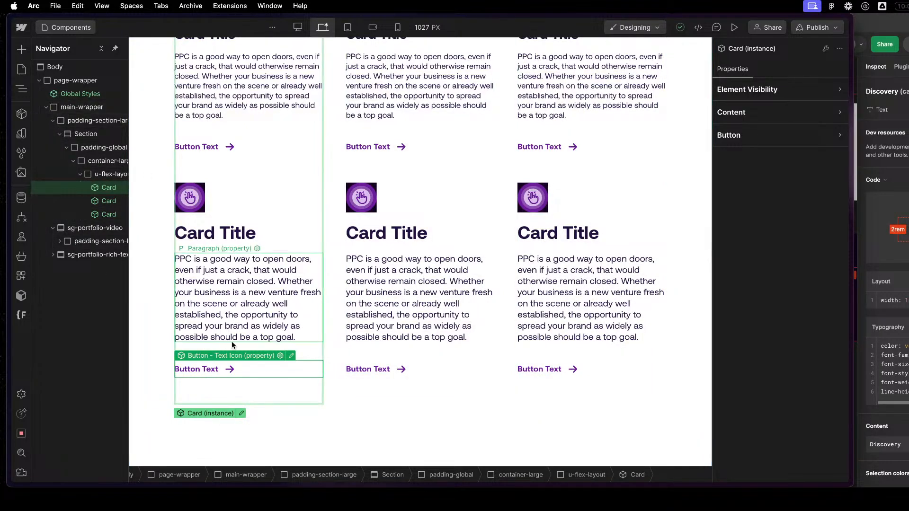
- In the Card component, set the card-large button instance's Large visibility to Visible and its Small visibility to Hidden
{"action": "double_click", "coordinate": [267, 224]}
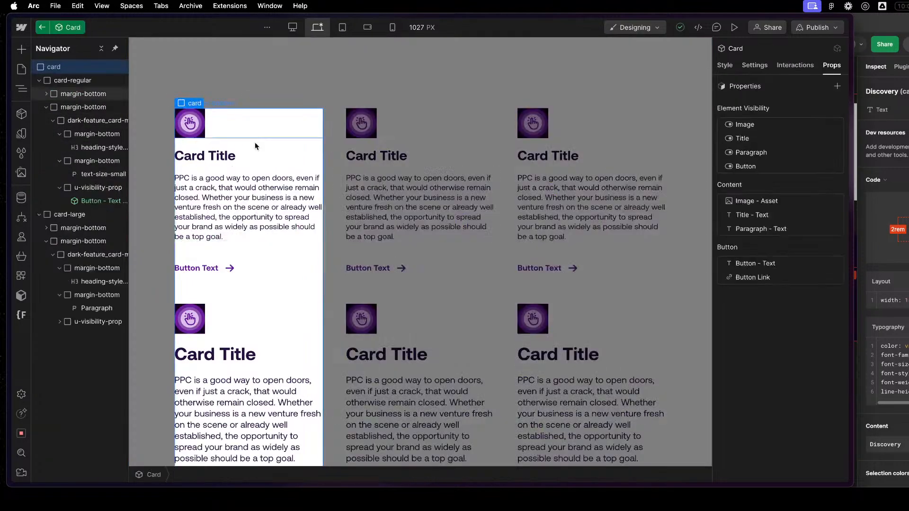
{"action": "left_click", "coordinate": [245, 270]}
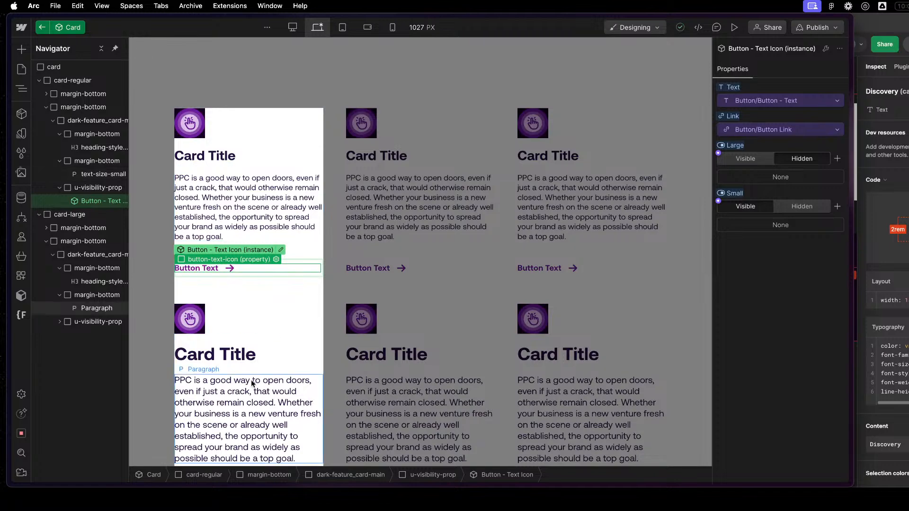
{"action": "scroll", "coordinate": [225, 363], "scroll_direction": "down", "scroll_amount": 2}
{"action": "left_click", "coordinate": [225, 363]}
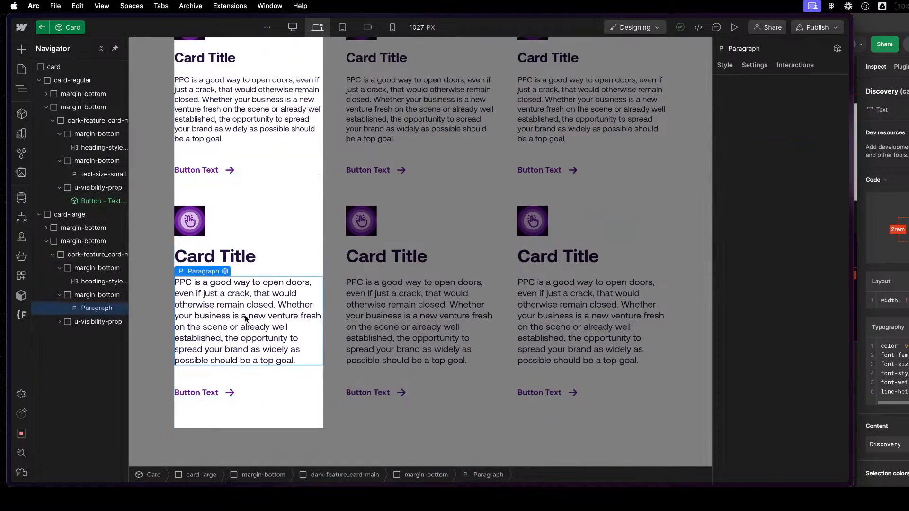
{"action": "left_click", "coordinate": [206, 395]}
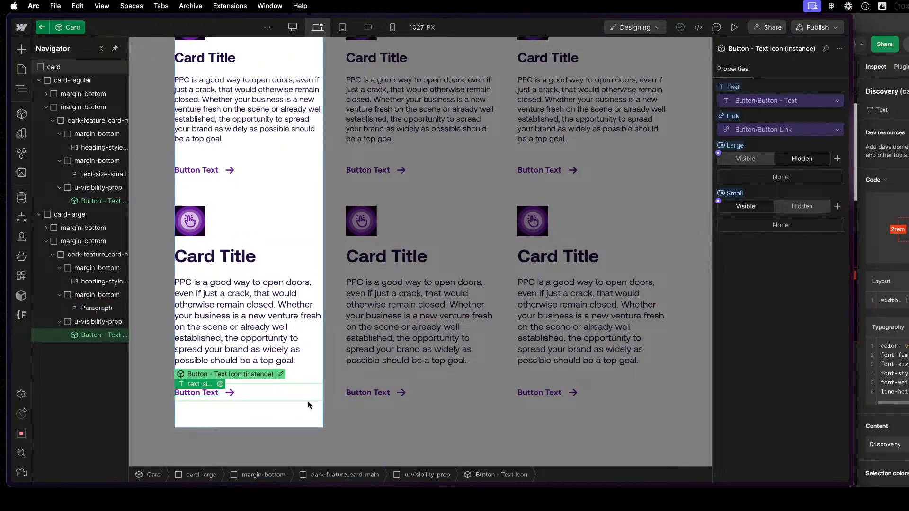
{"action": "left_click", "coordinate": [746, 159]}
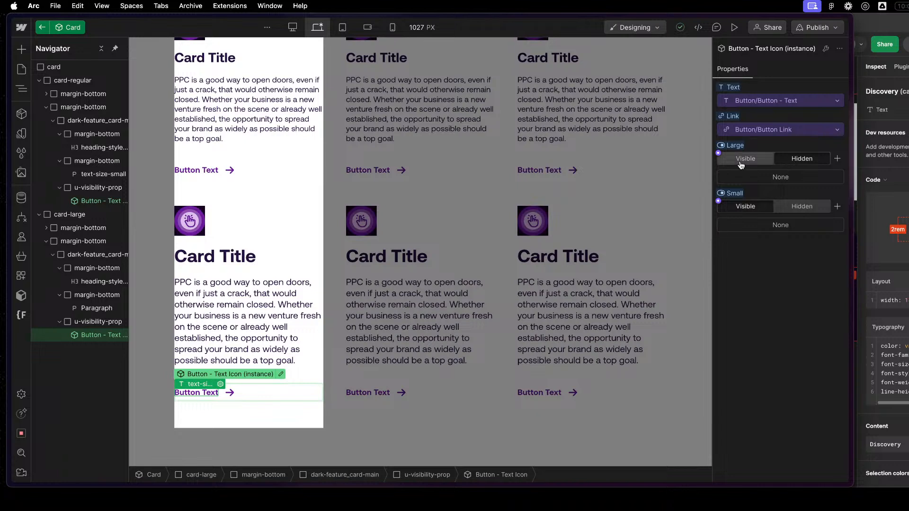
{"action": "left_click", "coordinate": [802, 207]}
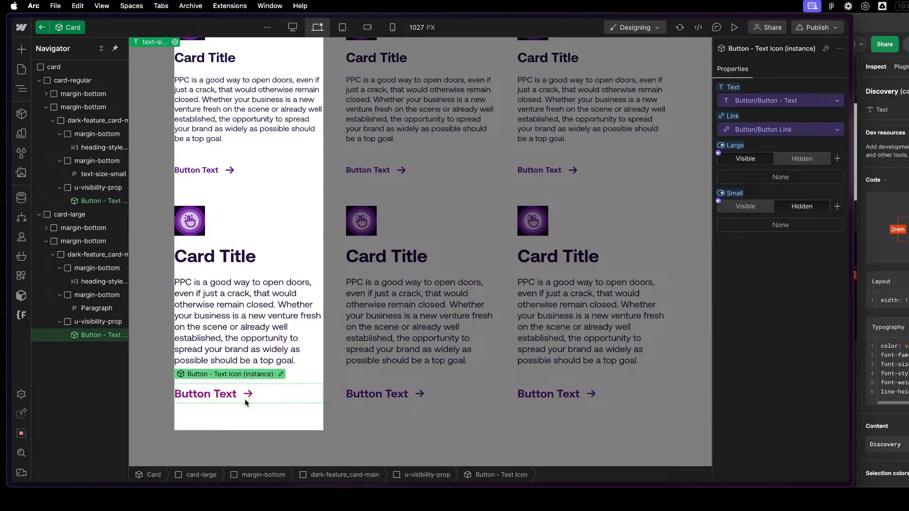
{"action": "left_click", "coordinate": [280, 416]}
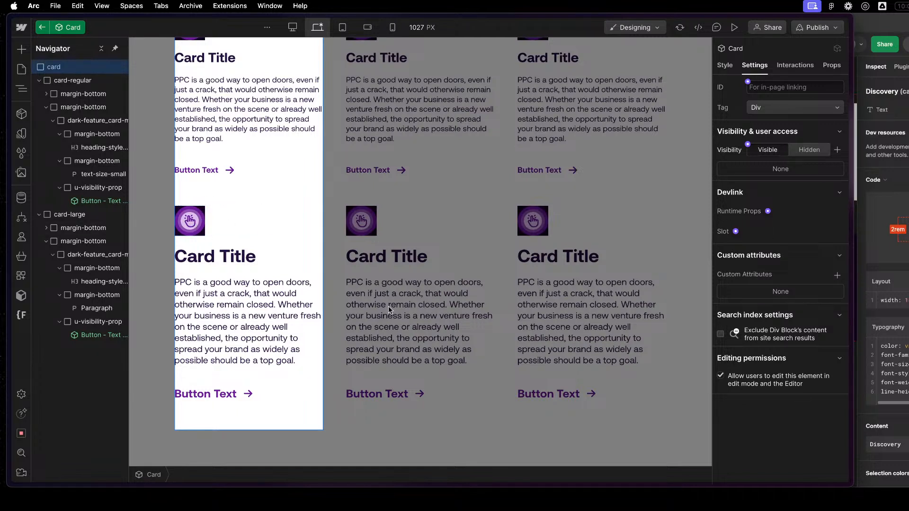
- Create and connect a visibility property named Large for the card-large block, with its default visibility set to Hidden
{"action": "left_click", "coordinate": [309, 243]}
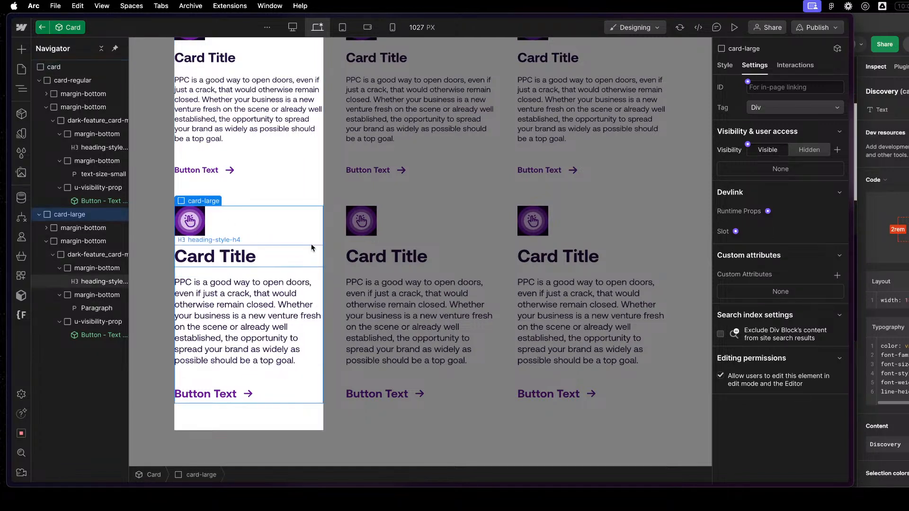
{"action": "left_click", "coordinate": [728, 67]}
{"action": "left_click", "coordinate": [39, 215]}
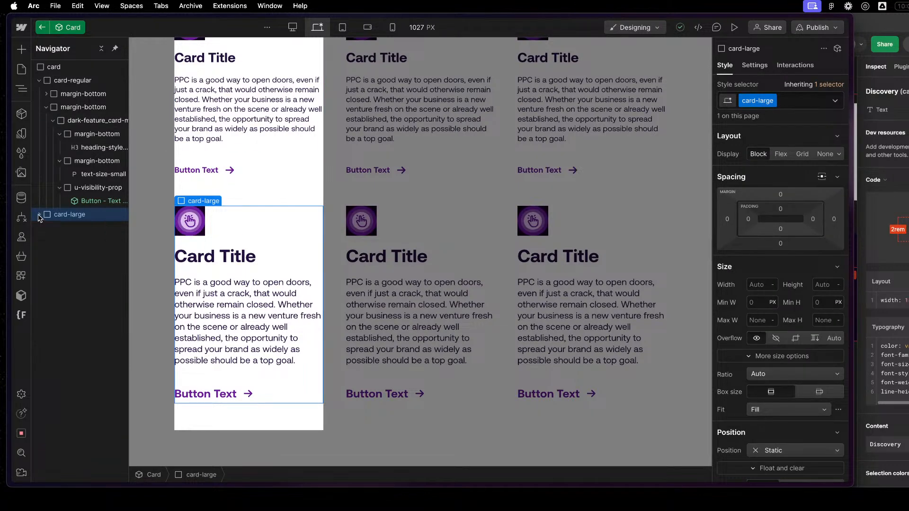
{"action": "left_click", "coordinate": [39, 80]}
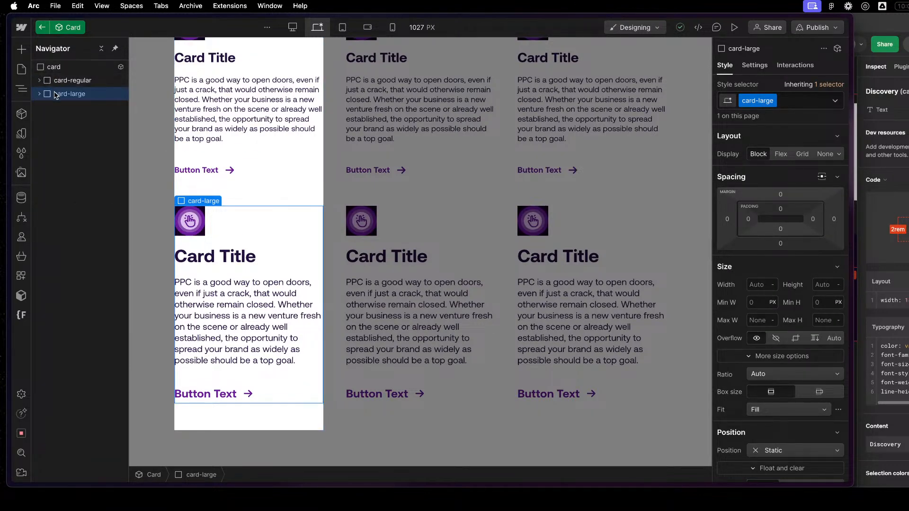
{"action": "left_click", "coordinate": [800, 67]}
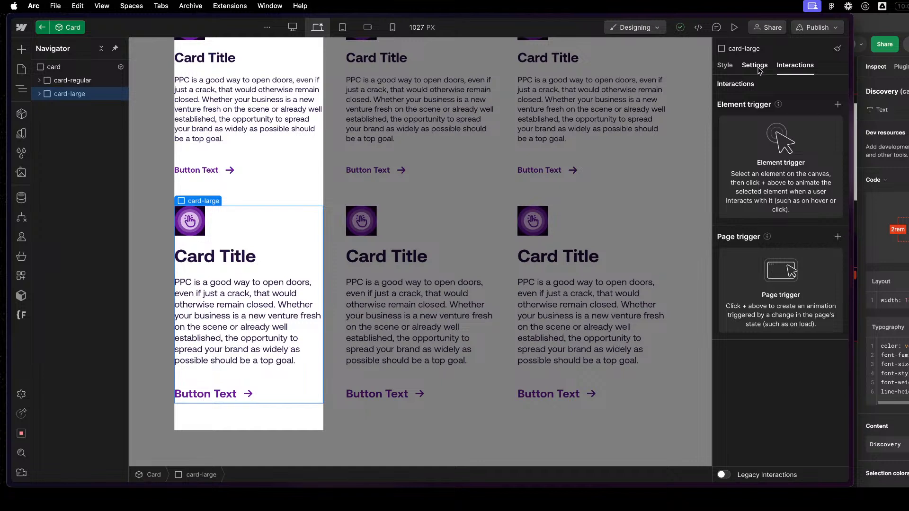
{"action": "left_click", "coordinate": [753, 67]}
{"action": "left_click", "coordinate": [748, 144]}
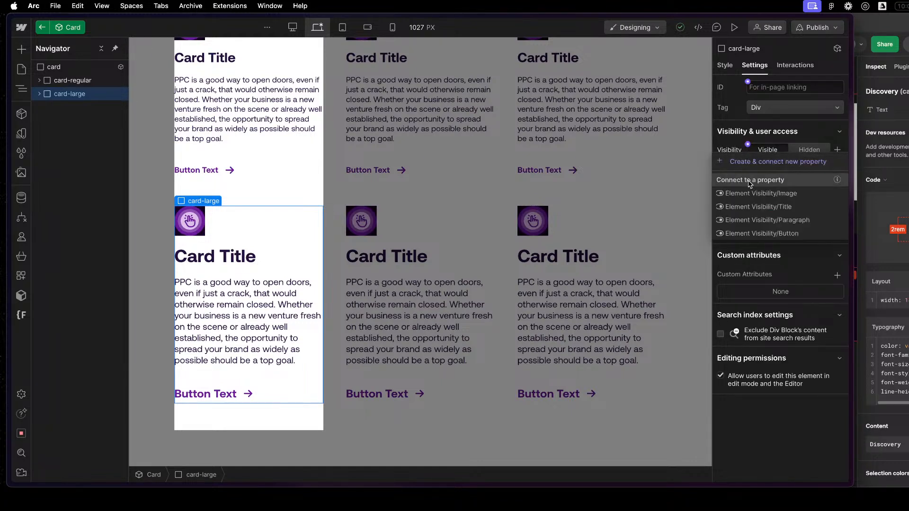
{"action": "left_click", "coordinate": [772, 162]}
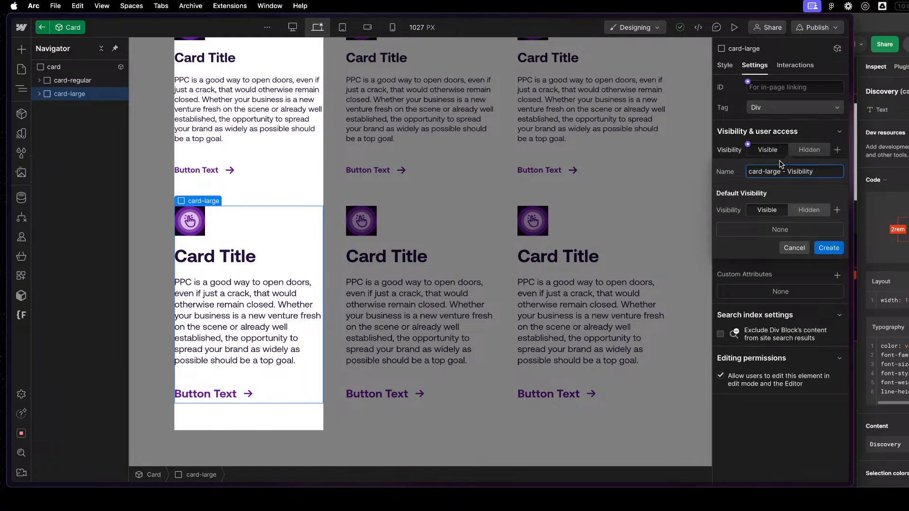
{"action": "type", "text": "Card Style"}
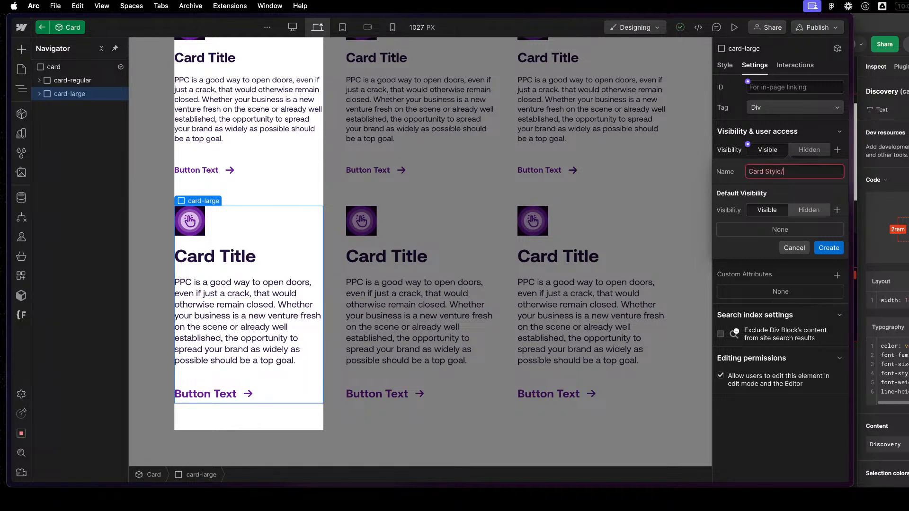
{"action": "key", "text": "super+a"}
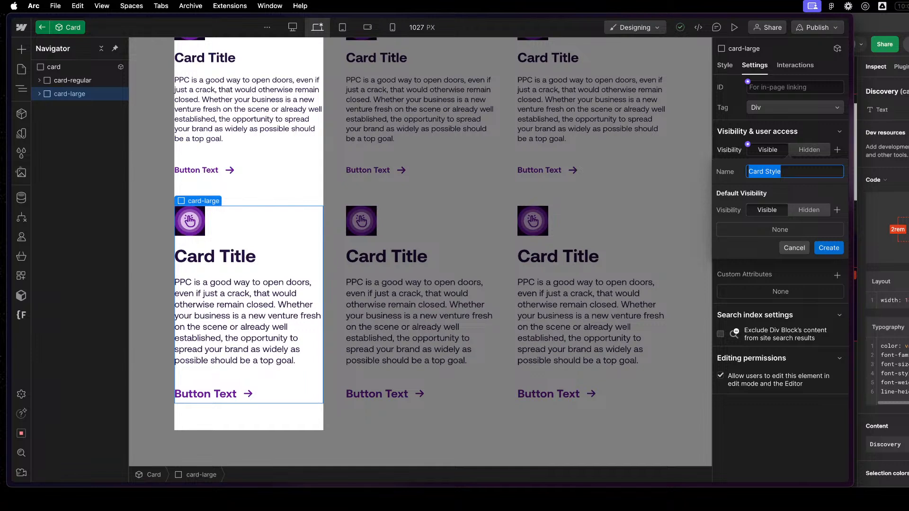
{"action": "type", "text": "Large"}
{"action": "left_click", "coordinate": [824, 247]}
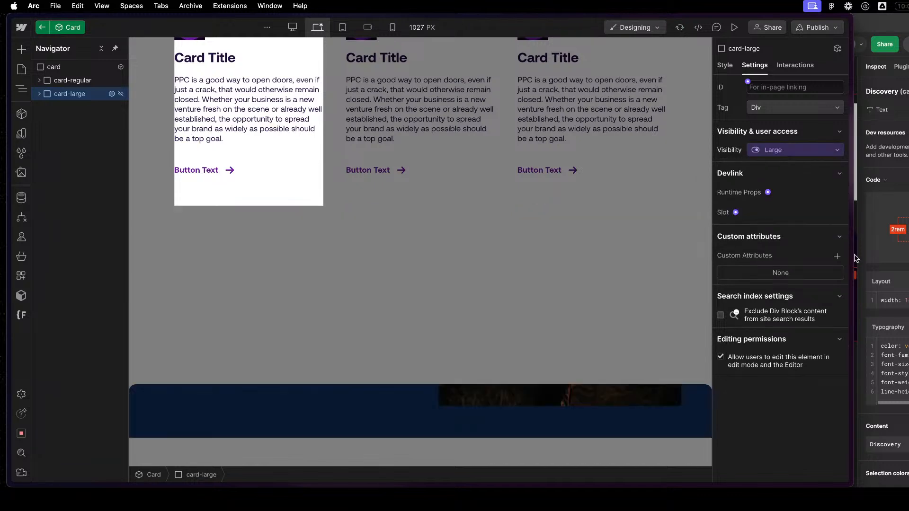
- Create and connect a visibility property named Regular for the card-regular block, keeping the default visibility at Visible
{"action": "left_click", "coordinate": [80, 82]}
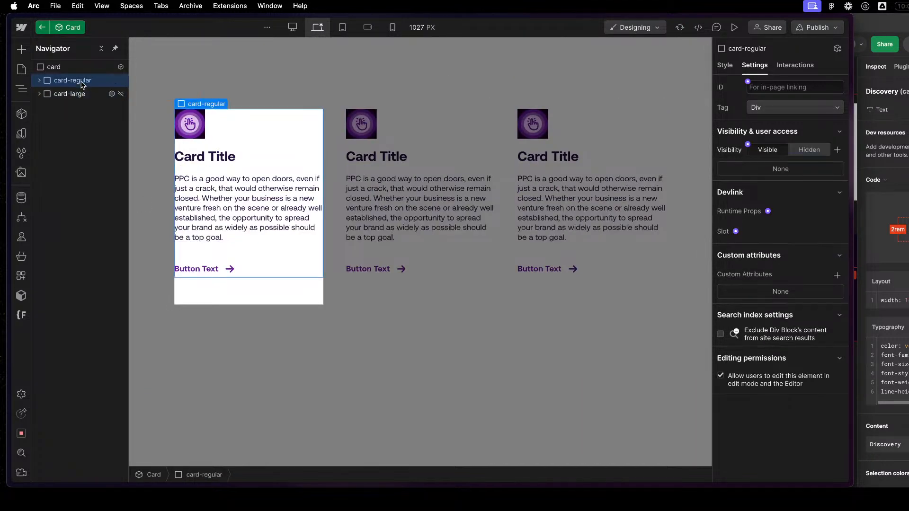
{"action": "left_click", "coordinate": [748, 144]}
{"action": "left_click", "coordinate": [757, 162]}
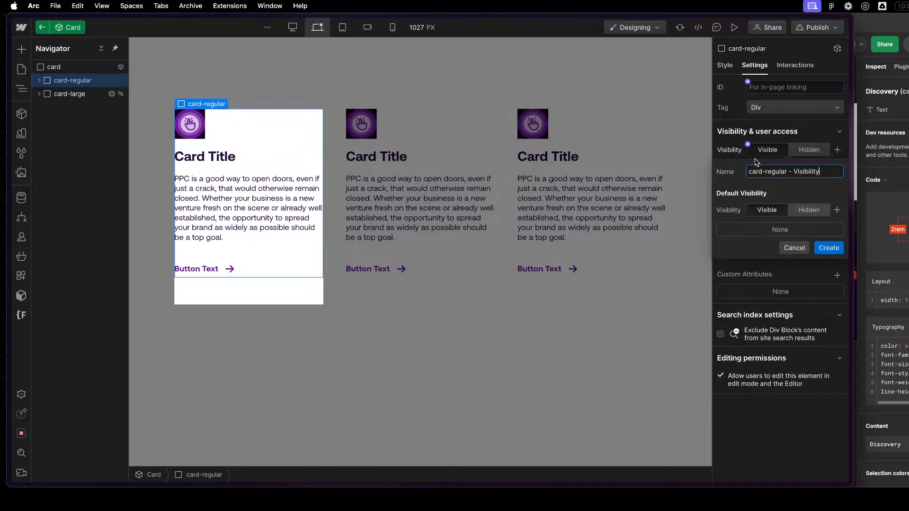
{"action": "triple_click", "coordinate": [796, 179]}
{"action": "type", "text": "Regular"}
{"action": "left_click", "coordinate": [829, 247]}
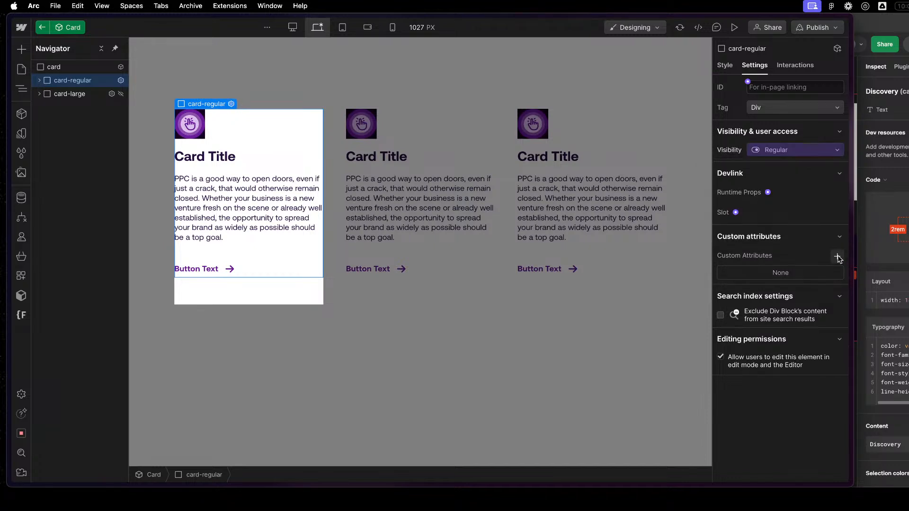
- Assign the Card component's Large property to a new property group named Card Style
{"action": "left_click", "coordinate": [57, 67]}
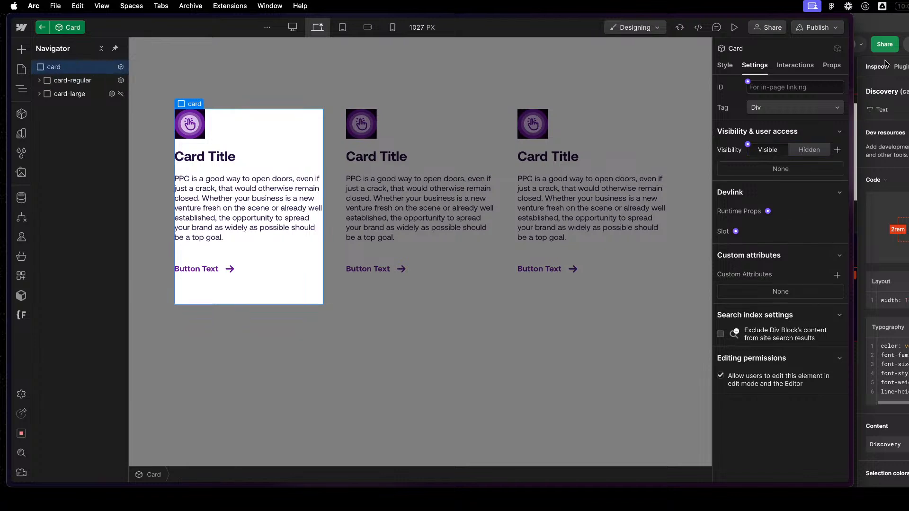
{"action": "left_click", "coordinate": [832, 65]}
{"action": "left_click", "coordinate": [768, 105]}
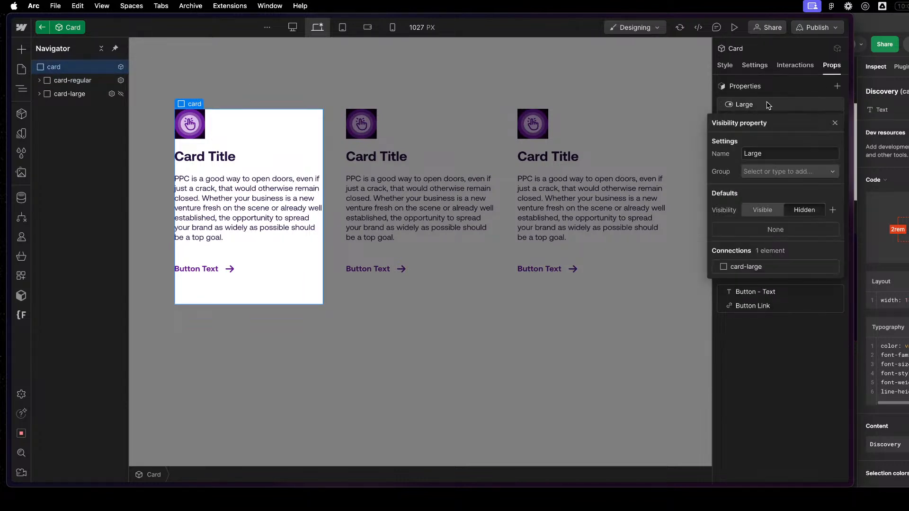
{"action": "left_click", "coordinate": [777, 172]}
{"action": "type", "text": "C"}
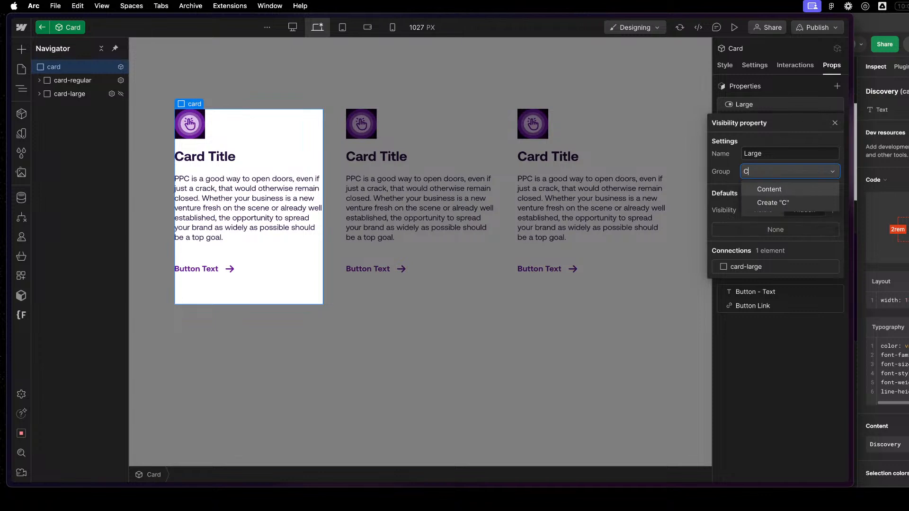
{"action": "type", "text": "ard Style"}
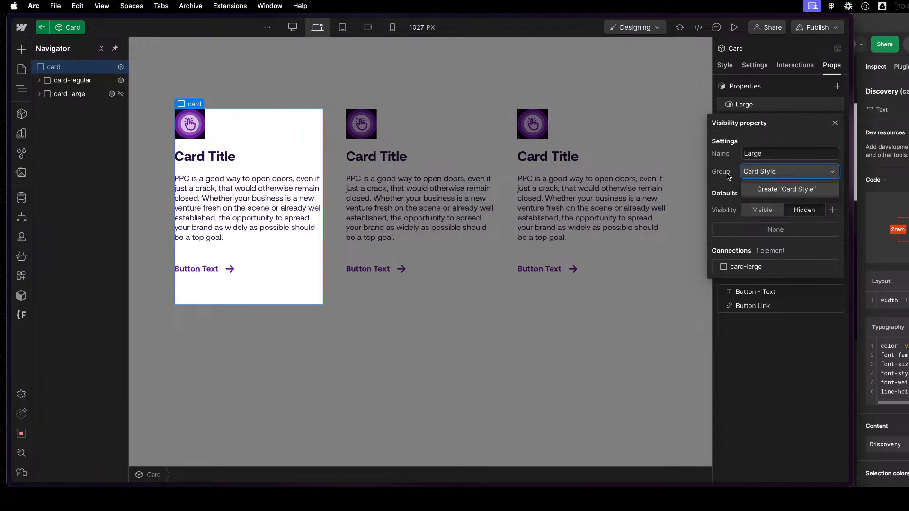
{"action": "left_click", "coordinate": [777, 189]}
- Add the Regular visibility property to the Card Style group
{"action": "left_click", "coordinate": [766, 109]}
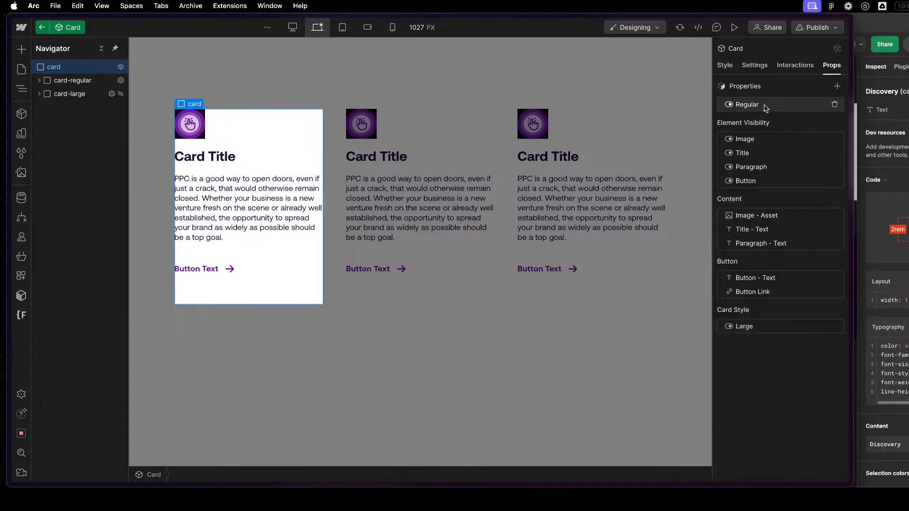
{"action": "left_click", "coordinate": [766, 108]}
{"action": "left_click", "coordinate": [777, 173]}
{"action": "left_click", "coordinate": [777, 230]}
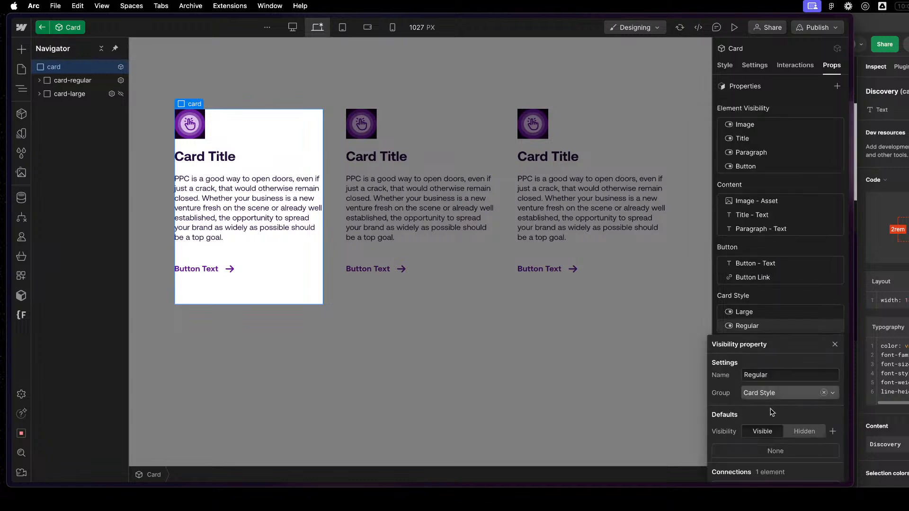
{"action": "left_click", "coordinate": [836, 344]}
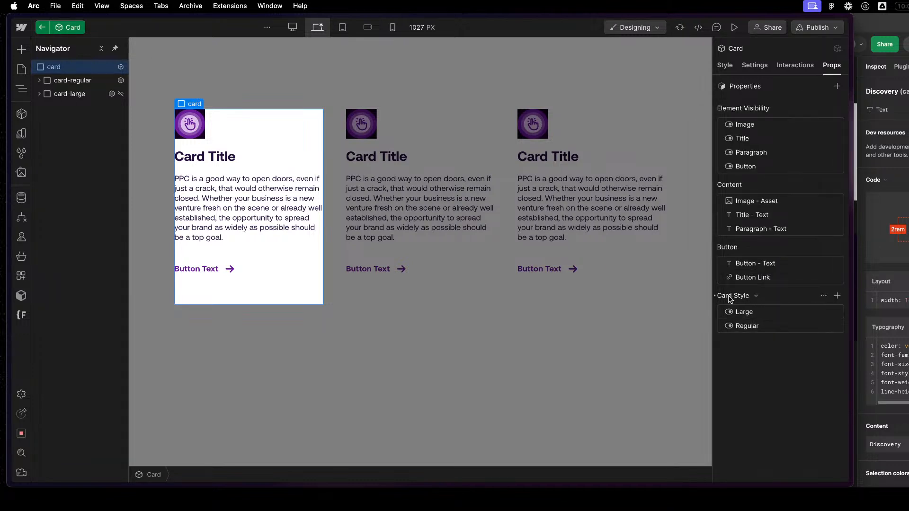
- Move the Card Style group above Element Visibility and collapse all of the component's property groups
{"action": "left_click_drag", "start_coordinate": [714, 294], "coordinate": [715, 108]}
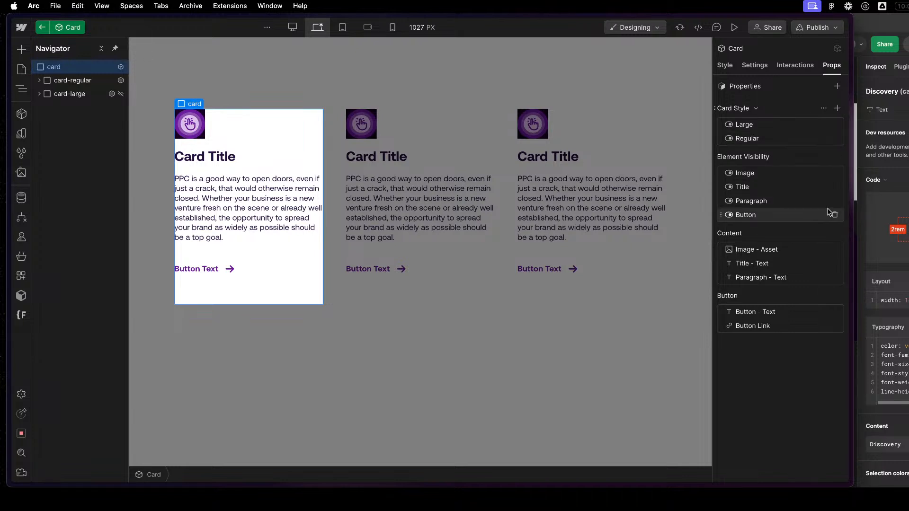
{"action": "left_click", "coordinate": [751, 109]}
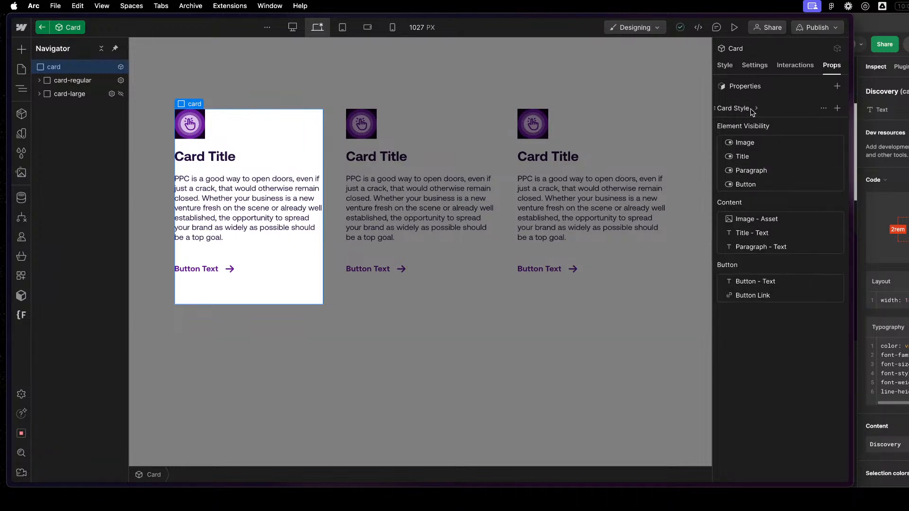
{"action": "left_click", "coordinate": [761, 127]}
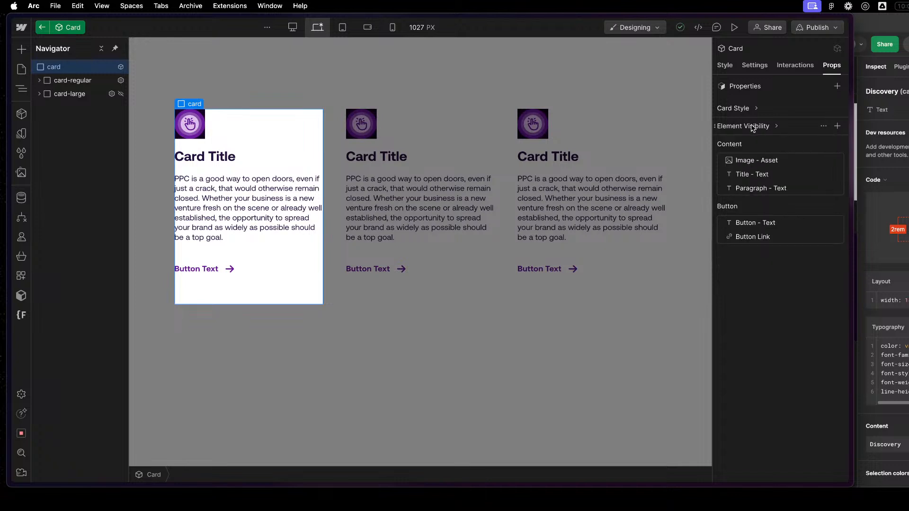
{"action": "left_click", "coordinate": [733, 145]}
{"action": "left_click", "coordinate": [739, 160]}
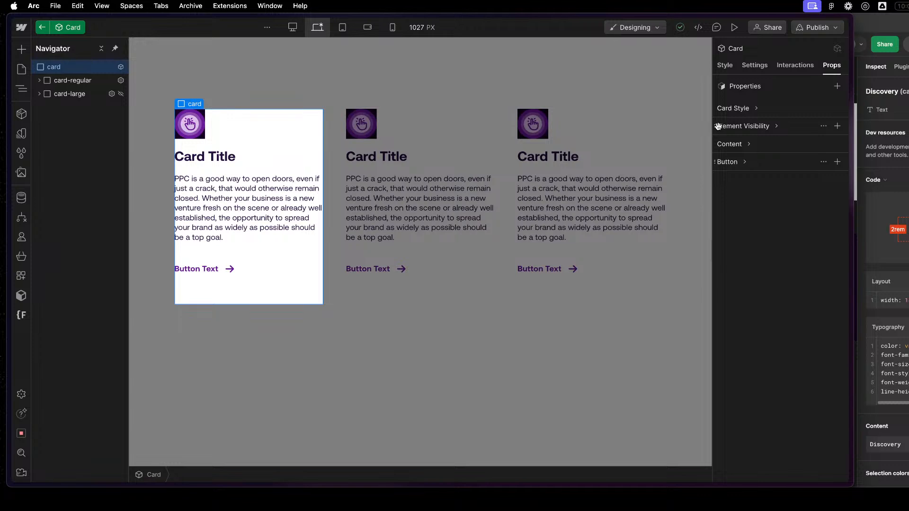
- Move the Element Visibility group below the Button group and leave the Card component
{"action": "left_click_drag", "start_coordinate": [718, 126], "coordinate": [724, 165]}
{"action": "left_click", "coordinate": [744, 163]}
{"action": "left_click", "coordinate": [745, 161]}
{"action": "left_click", "coordinate": [541, 363]}
{"action": "left_click", "coordinate": [466, 358]}
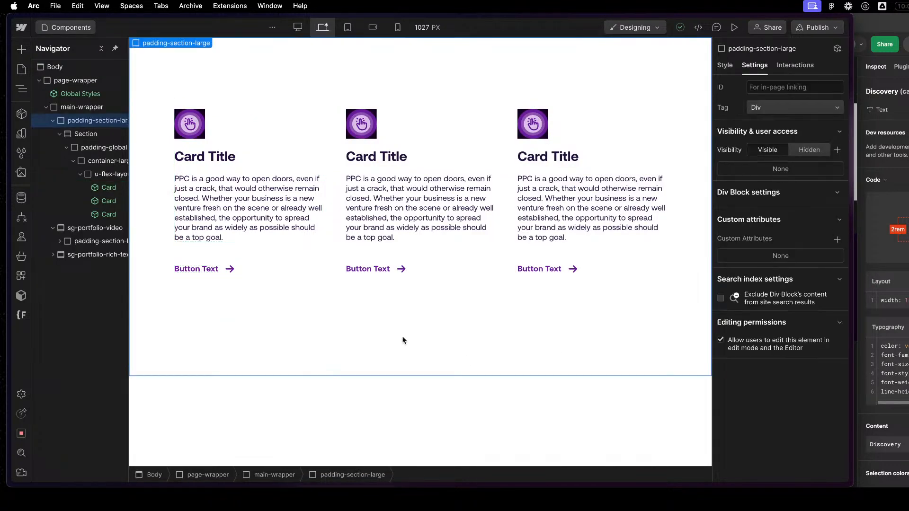
- Switch the middle Card instance to the large layout by making Large visible and Regular hidden in Card Style
{"action": "left_click", "coordinate": [421, 286]}
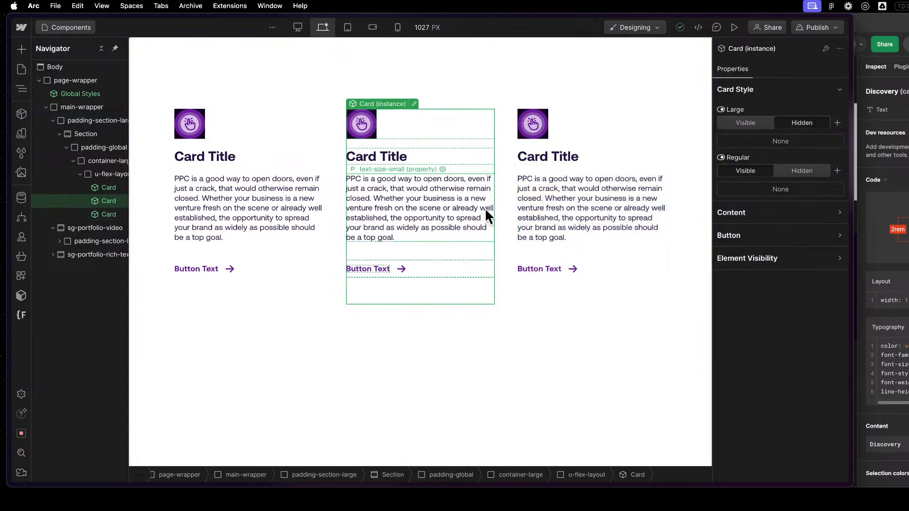
{"action": "left_click", "coordinate": [819, 90]}
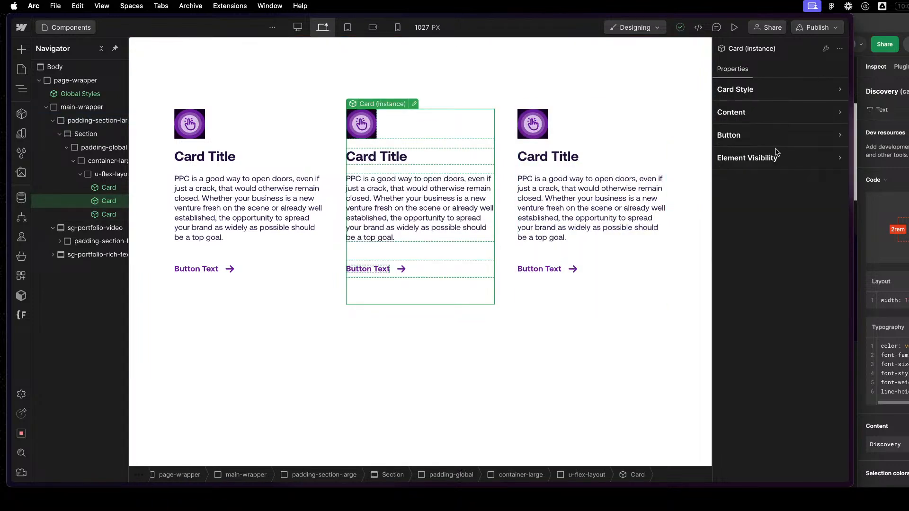
{"action": "left_click", "coordinate": [766, 89]}
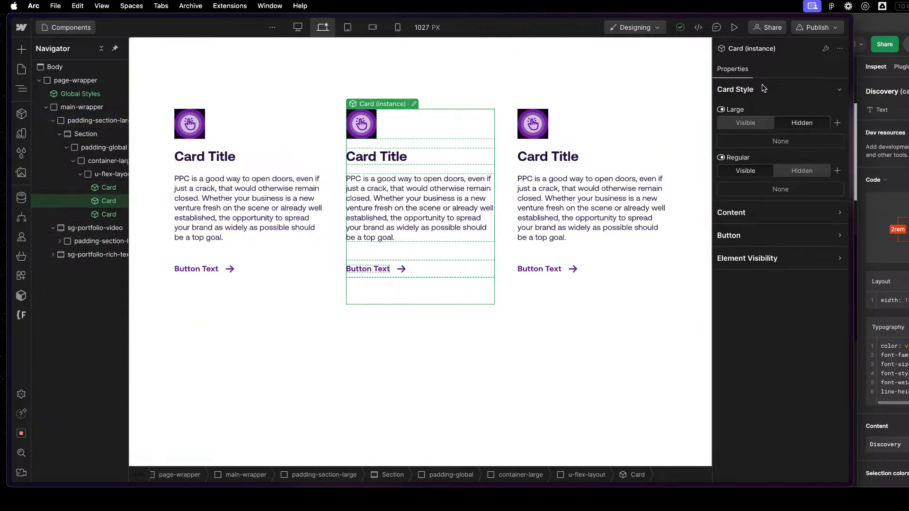
{"action": "left_click", "coordinate": [755, 124]}
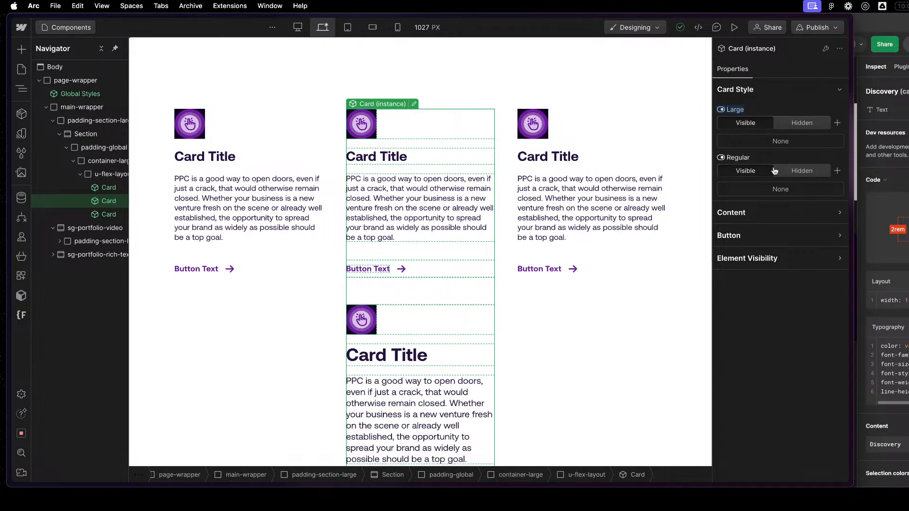
{"action": "left_click", "coordinate": [795, 171]}
{"action": "left_click", "coordinate": [837, 123]}
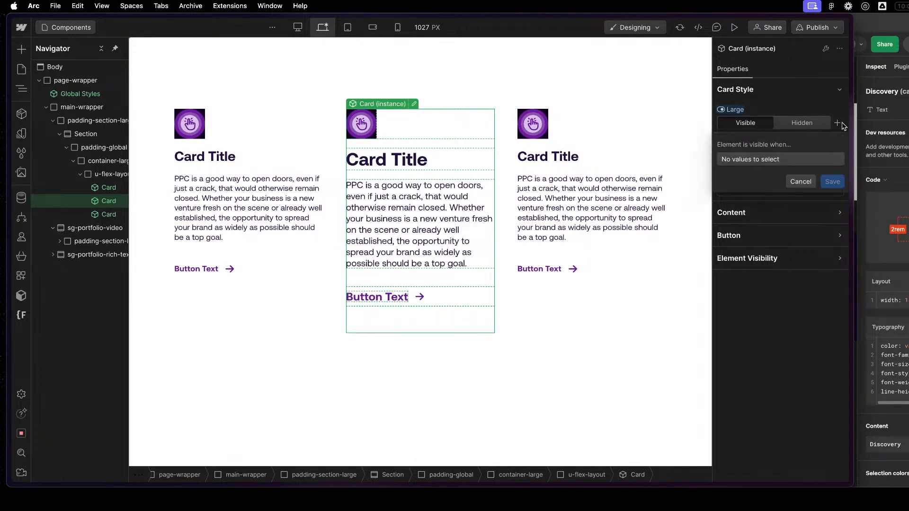
{"action": "left_click", "coordinate": [798, 180]}
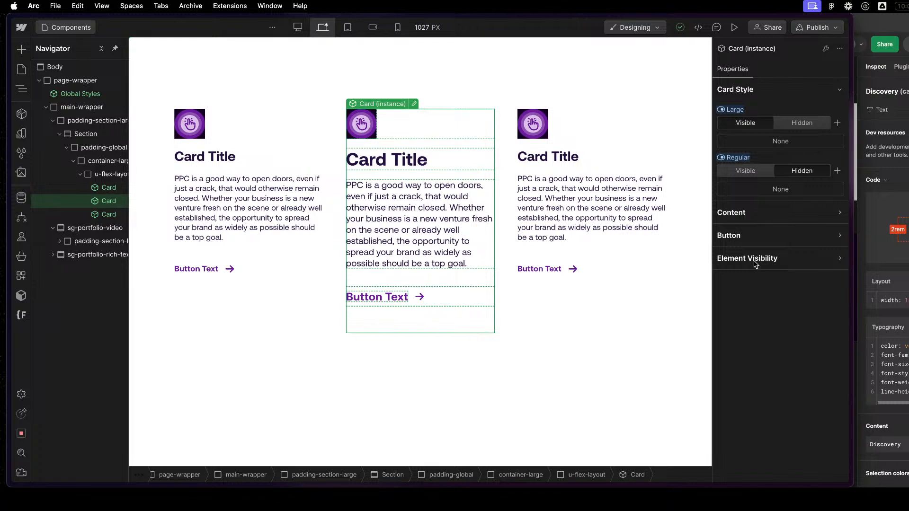
- Clear the middle Card instance's paragraph text, undo the deletion and deselect the card
{"action": "left_click", "coordinate": [755, 216]}
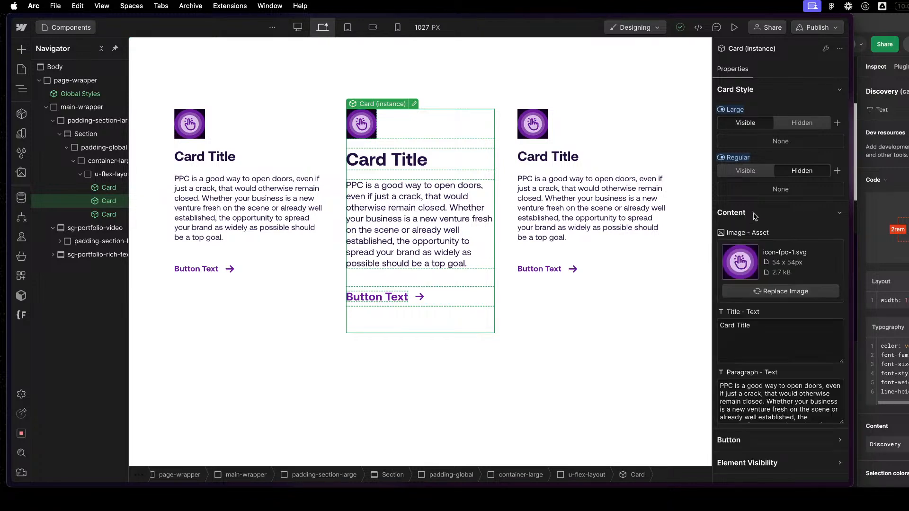
{"action": "left_click", "coordinate": [757, 395]}
{"action": "left_click", "coordinate": [758, 395]}
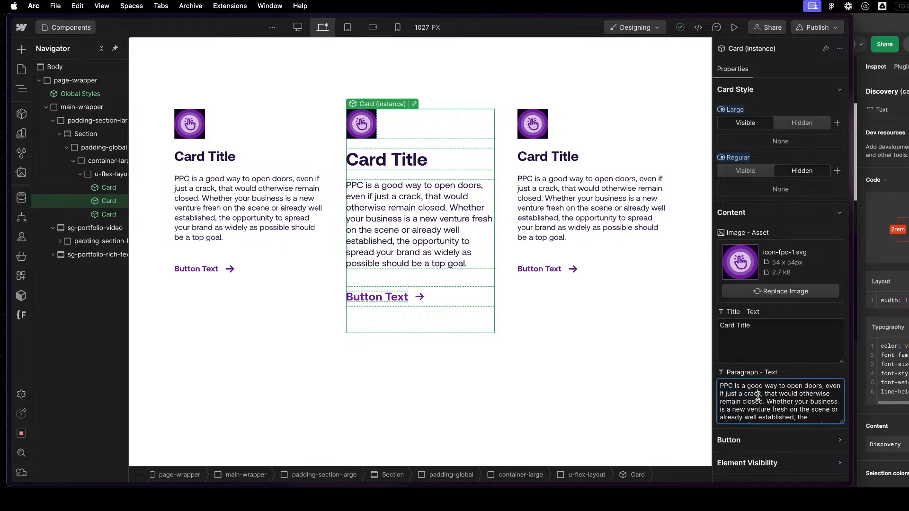
{"action": "key", "text": "super+a"}
{"action": "key", "text": "BackSpace"}
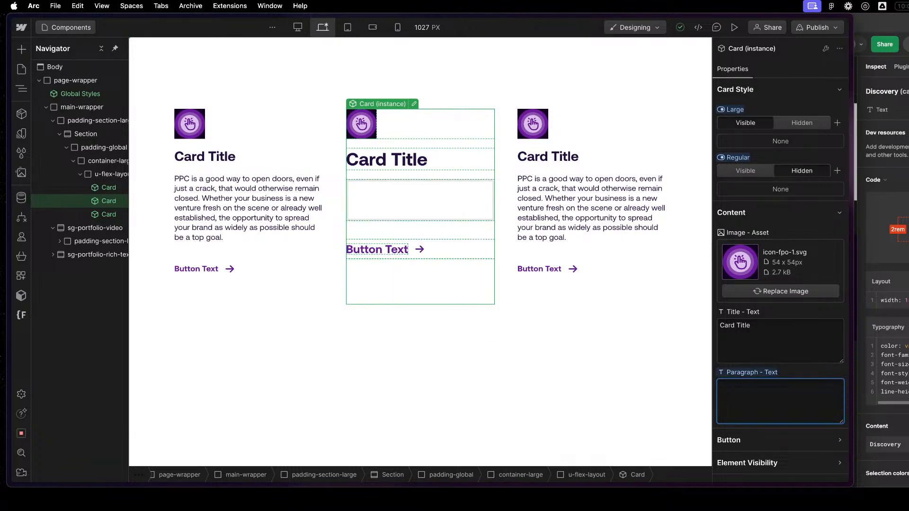
{"action": "left_click", "coordinate": [779, 354]}
{"action": "left_click", "coordinate": [411, 285]}
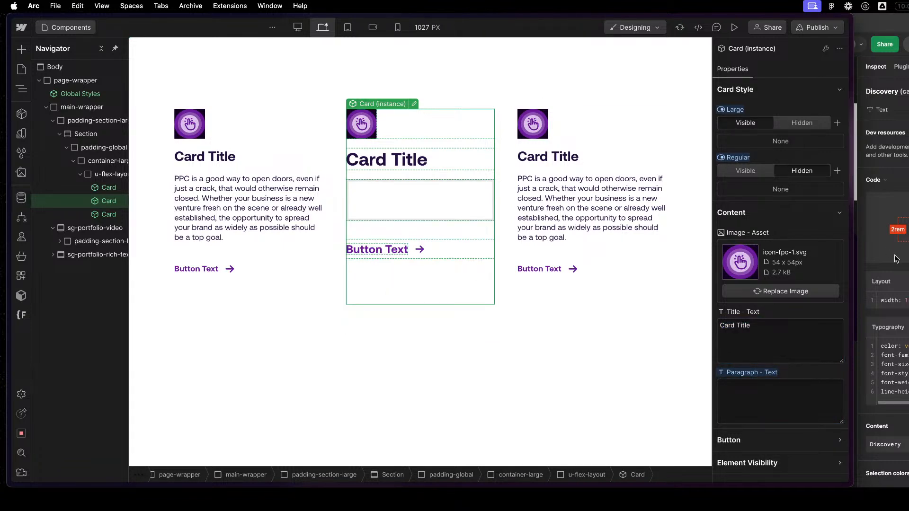
{"action": "key", "text": "super+z"}
{"action": "left_click", "coordinate": [467, 86]}
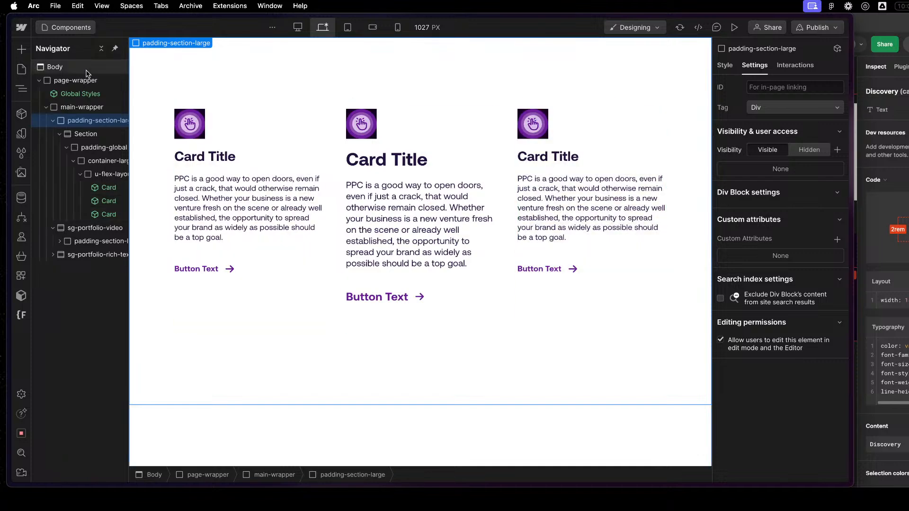
- Move the Card component's Element Visibility property group directly below Card Style and leave the component
{"action": "left_click", "coordinate": [258, 112]}
{"action": "double_click", "coordinate": [252, 122]}
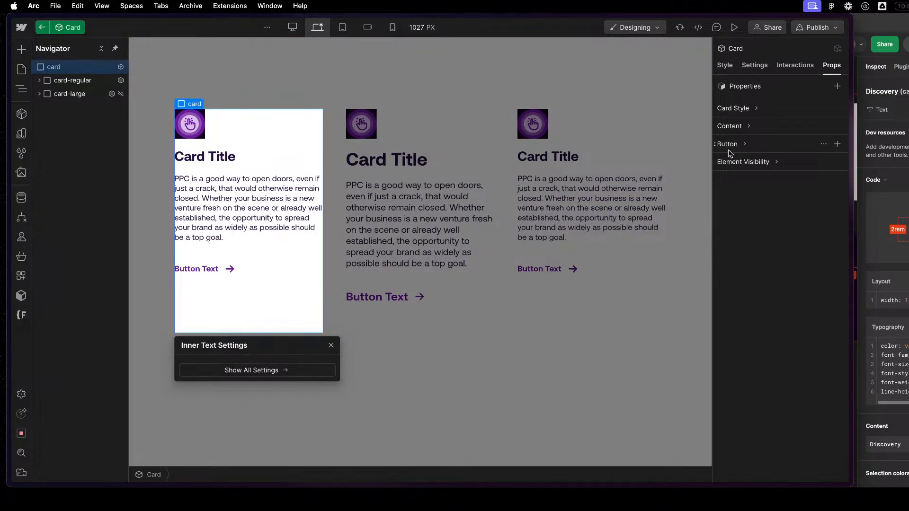
{"action": "left_click_drag", "start_coordinate": [720, 162], "coordinate": [726, 105]}
{"action": "left_click", "coordinate": [583, 98]}
- Hide the Button and Paragraph elements of the middle Card instance through its Element Visibility properties
{"action": "left_click", "coordinate": [411, 186]}
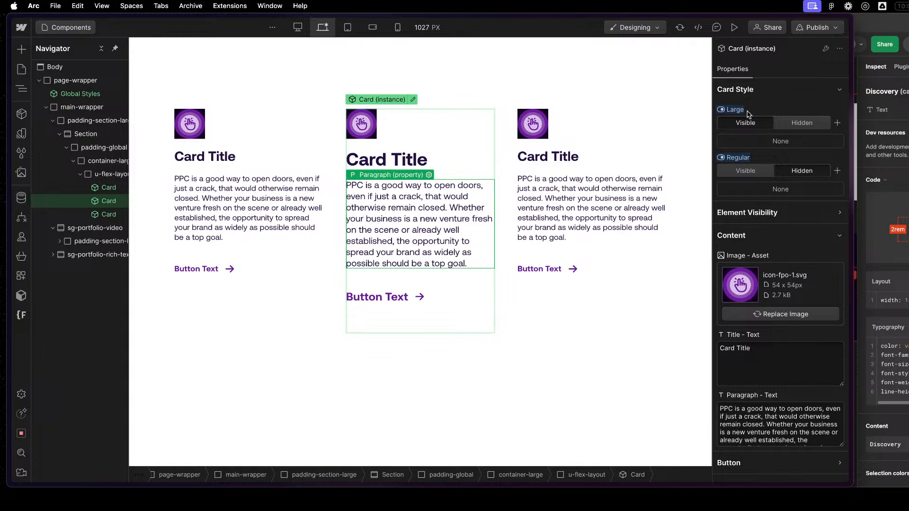
{"action": "left_click", "coordinate": [803, 212]}
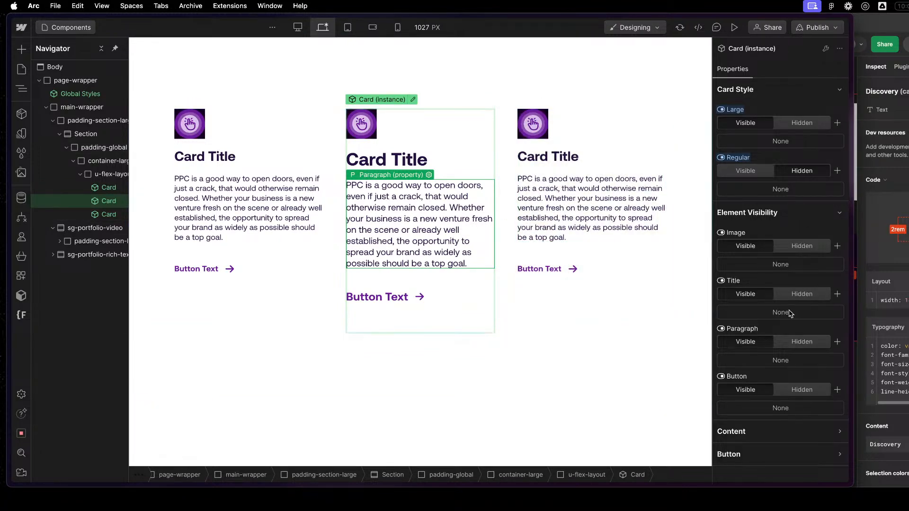
{"action": "left_click", "coordinate": [803, 393]}
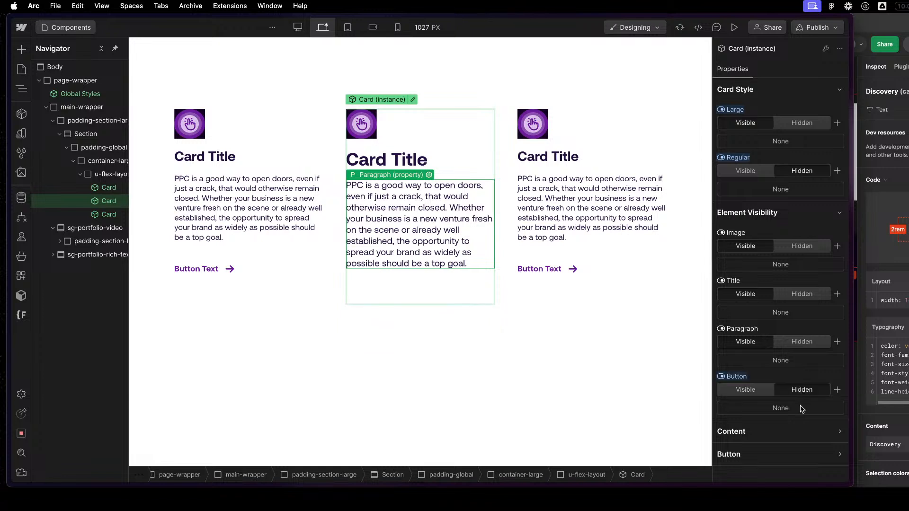
{"action": "left_click", "coordinate": [805, 342]}
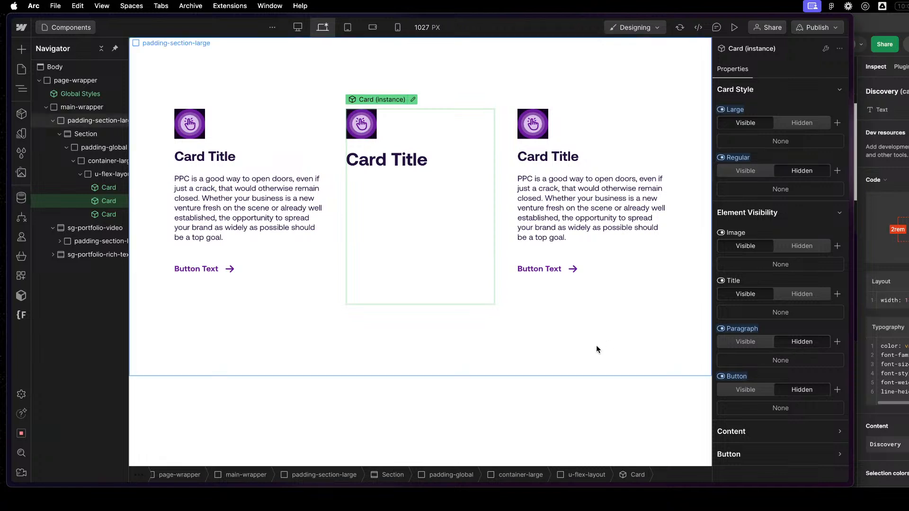
{"action": "left_click", "coordinate": [602, 364]}
{"action": "left_click", "coordinate": [398, 223]}
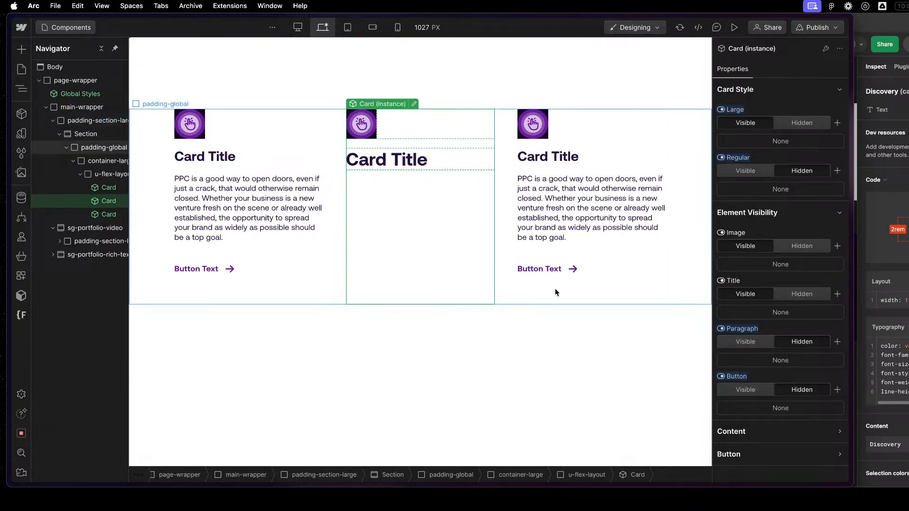
{"action": "left_click", "coordinate": [558, 255]}
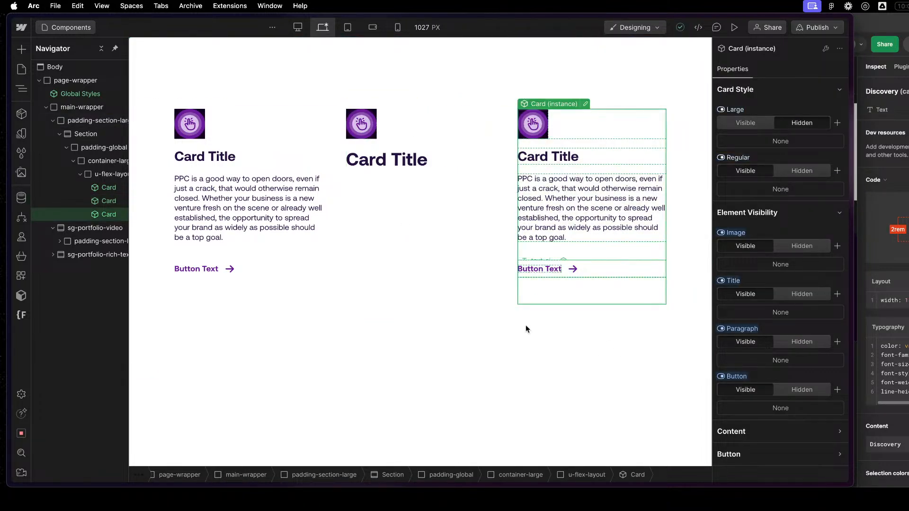
{"action": "left_click", "coordinate": [530, 354]}
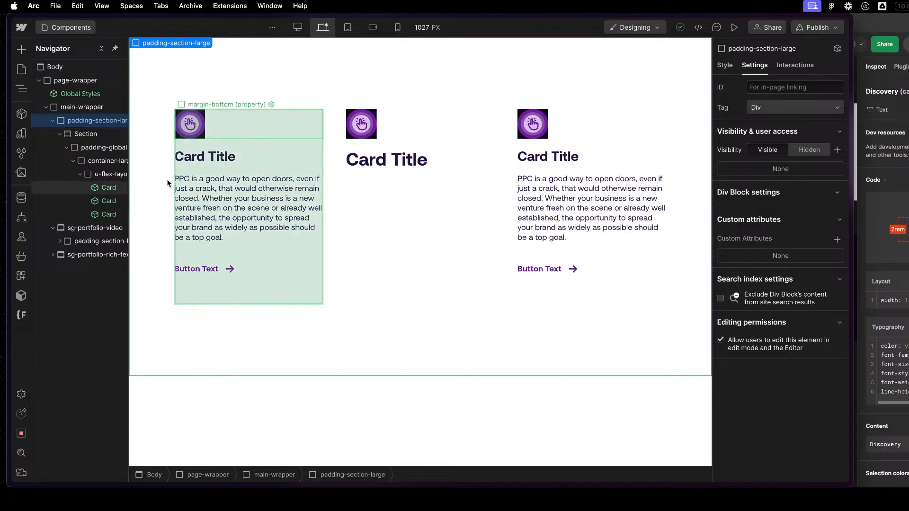
- Open the Card component for editing from the first card instance and select its root card element
{"action": "left_click", "coordinate": [101, 188]}
{"action": "double_click", "coordinate": [102, 188]}
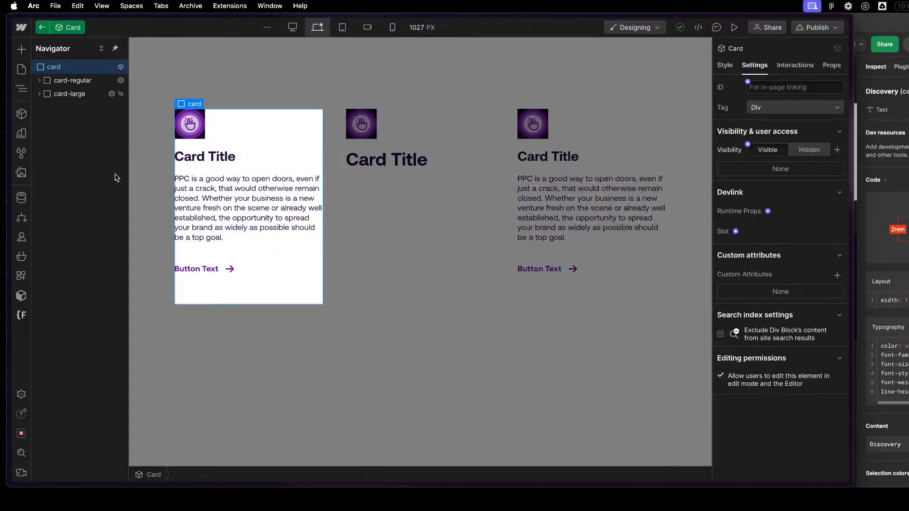
{"action": "left_click", "coordinate": [78, 93]}
{"action": "left_click", "coordinate": [79, 67]}
- Review the site's variables, including the colour, Base and spacing entries, and return to the Card component
{"action": "left_click", "coordinate": [21, 133]}
{"action": "scroll", "coordinate": [304, 282], "scroll_direction": "down", "scroll_amount": 5}
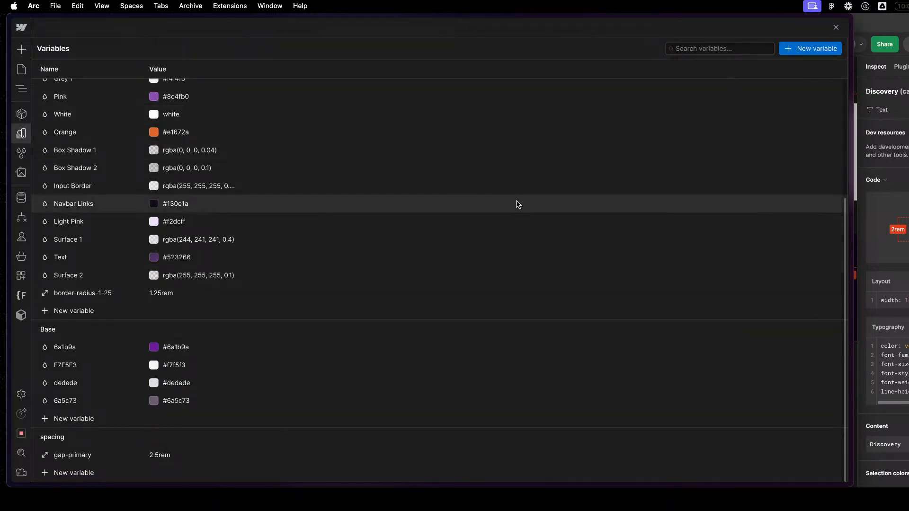
{"action": "scroll", "coordinate": [521, 227], "scroll_direction": "up", "scroll_amount": 5}
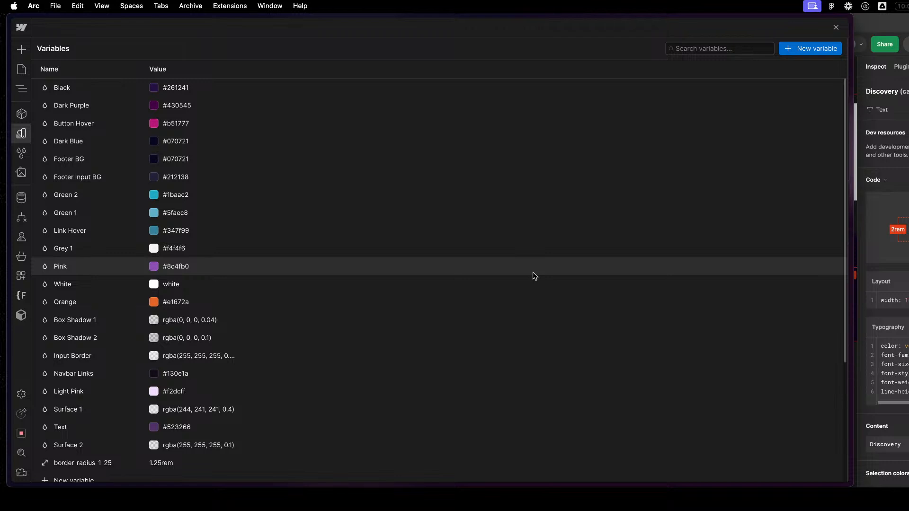
{"action": "scroll", "coordinate": [534, 272], "scroll_direction": "down", "scroll_amount": 5}
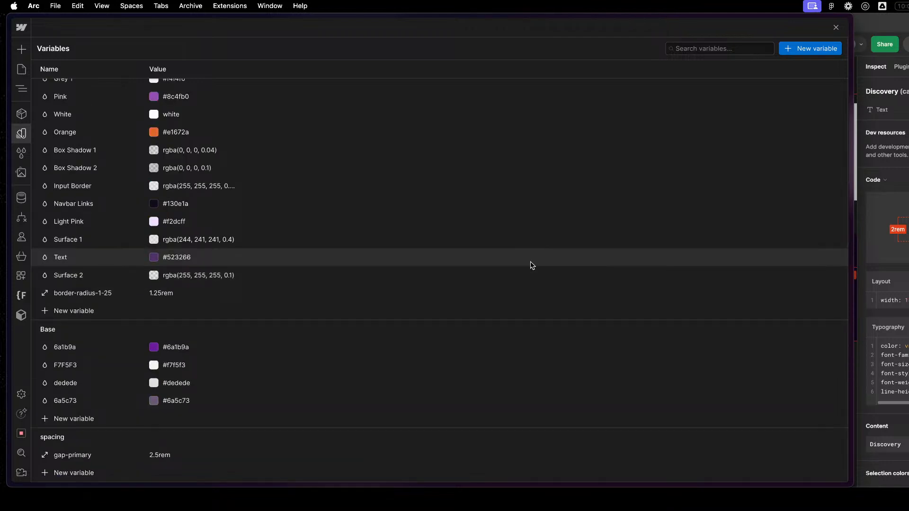
{"action": "left_click", "coordinate": [838, 27]}
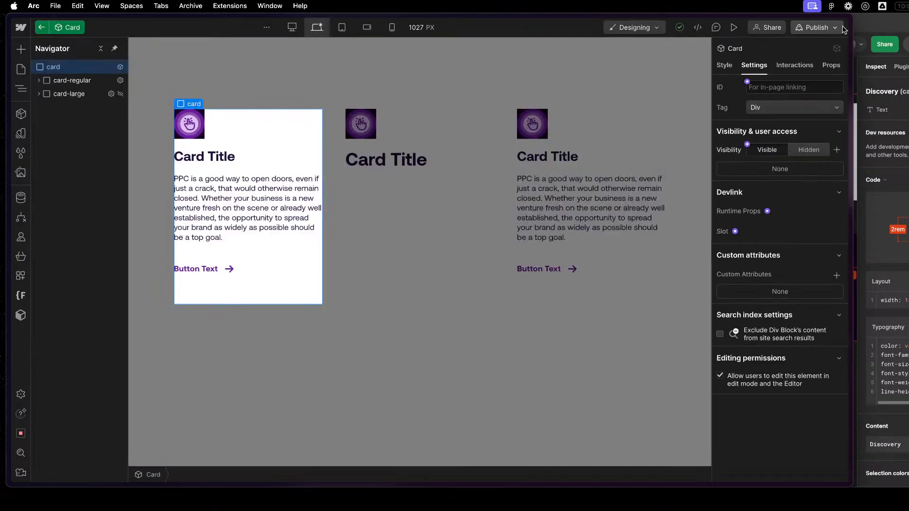